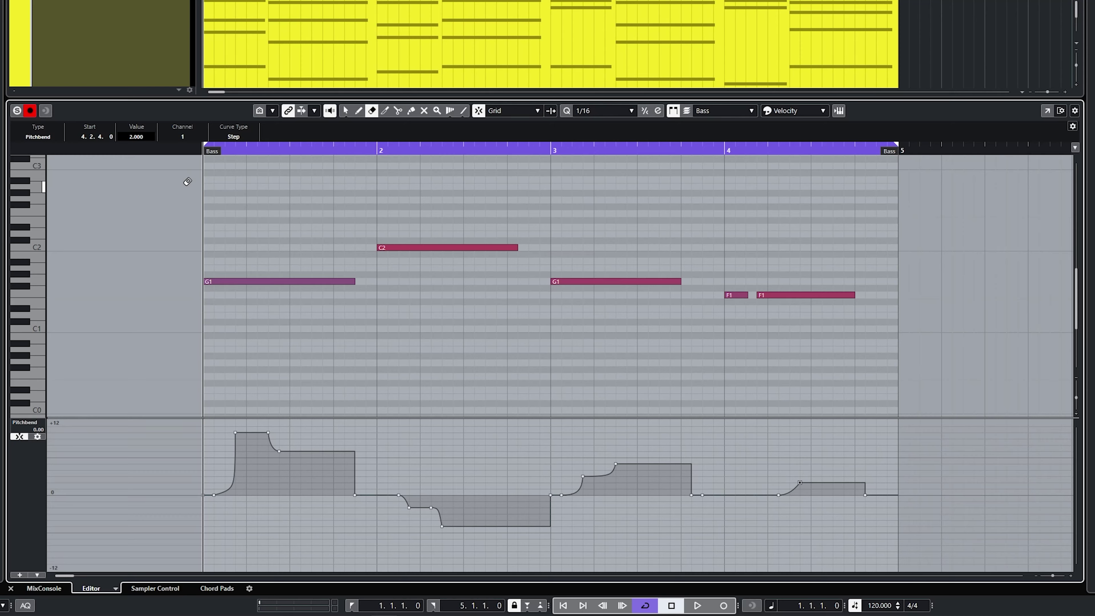
pyautogui.press('space')
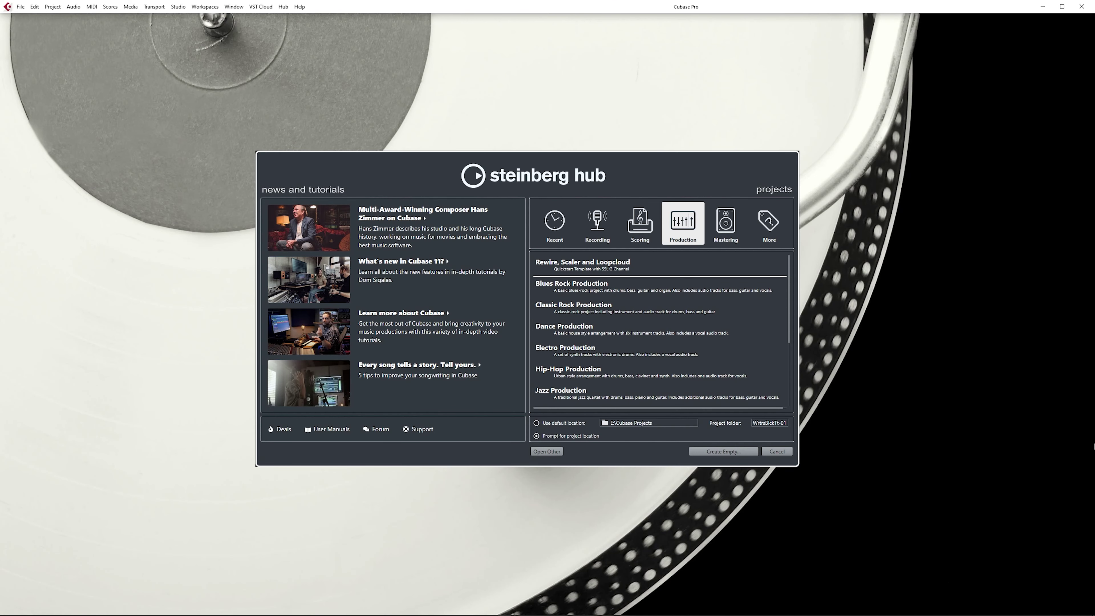
# Step: Browse the Mastering, Production, Scoring, Recording and Recent project categories in the hub
pyautogui.click(727, 233)
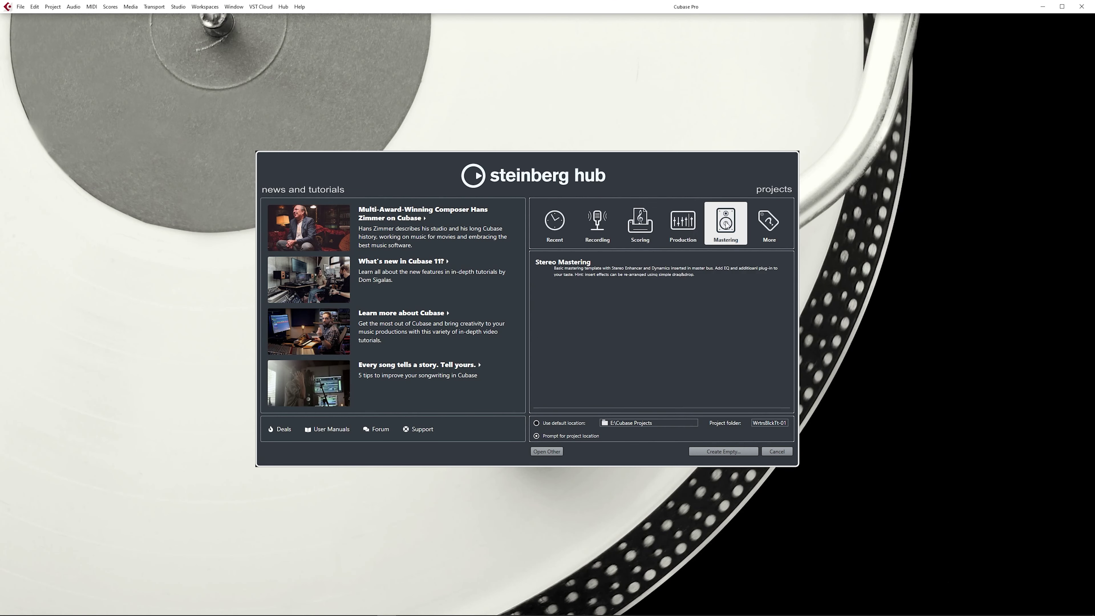
pyautogui.click(683, 232)
pyautogui.click(640, 232)
pyautogui.click(599, 232)
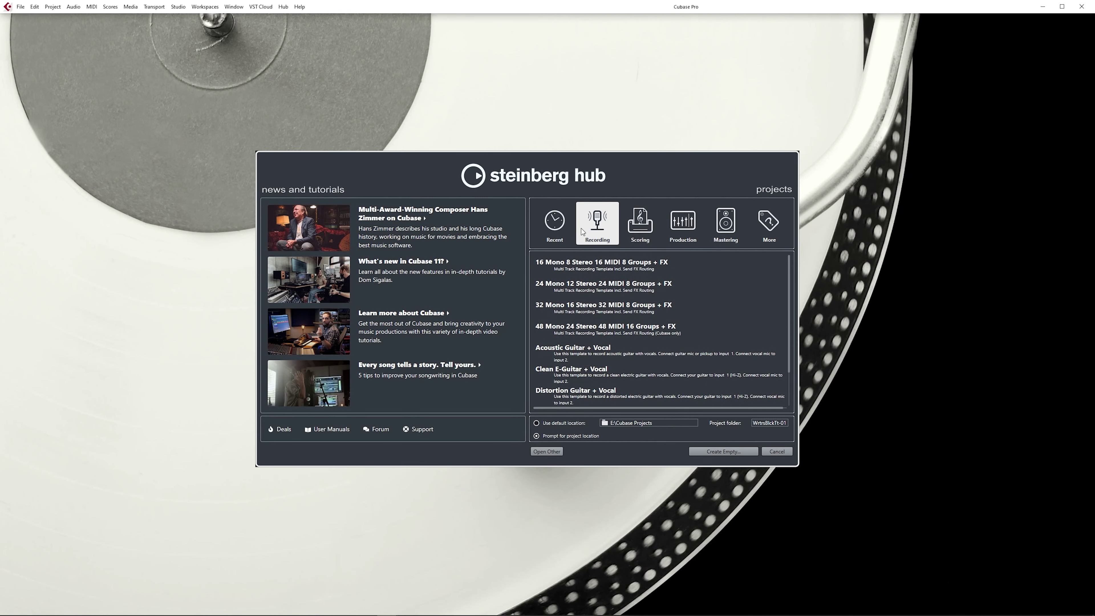
pyautogui.click(557, 229)
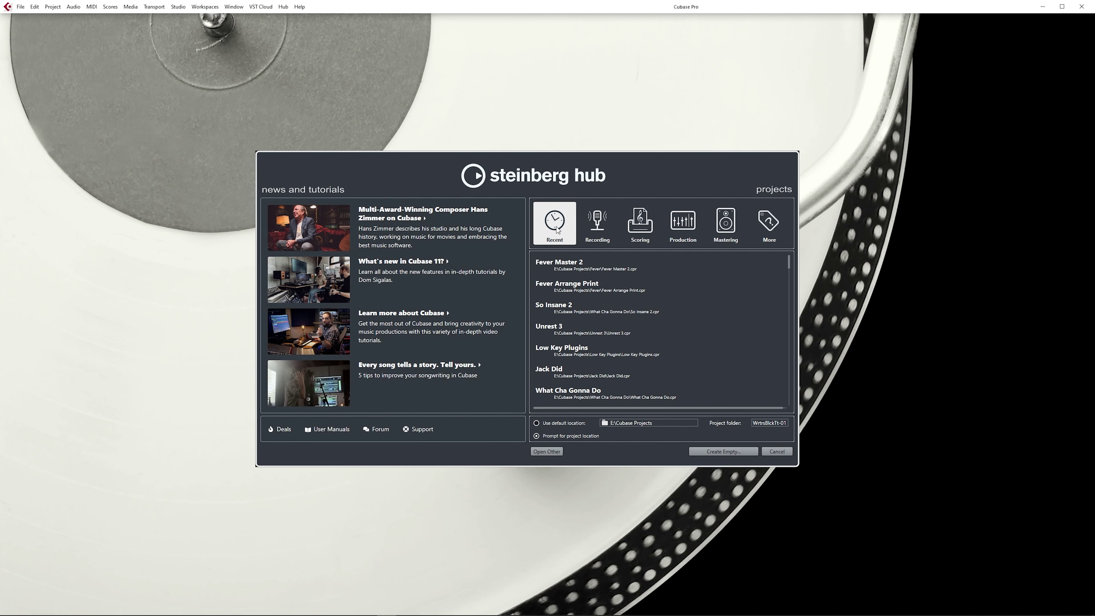
# Step: Create an empty project in a new folder named "Beginners Tutorial" inside Cubase Projects on the SSD Evo (E:) drive
pyautogui.click(726, 450)
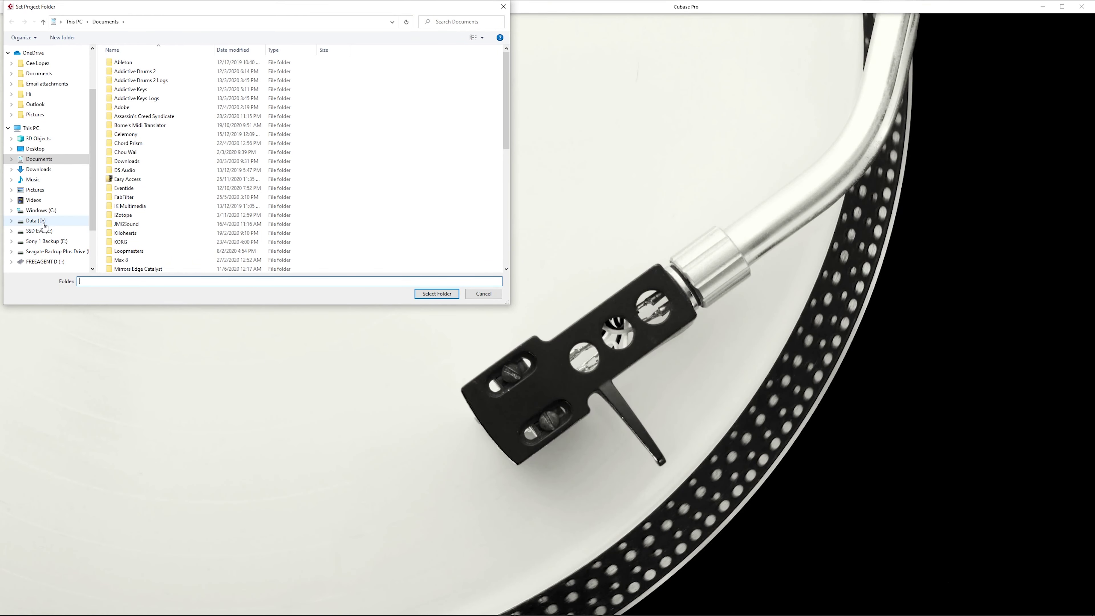
pyautogui.click(42, 231)
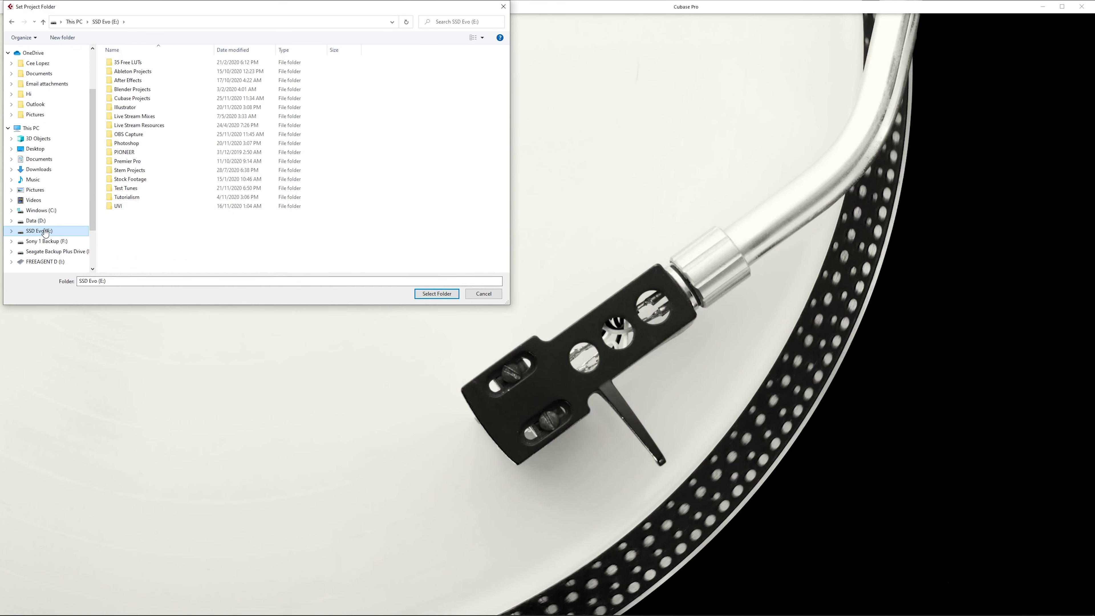
pyautogui.doubleClick(140, 100)
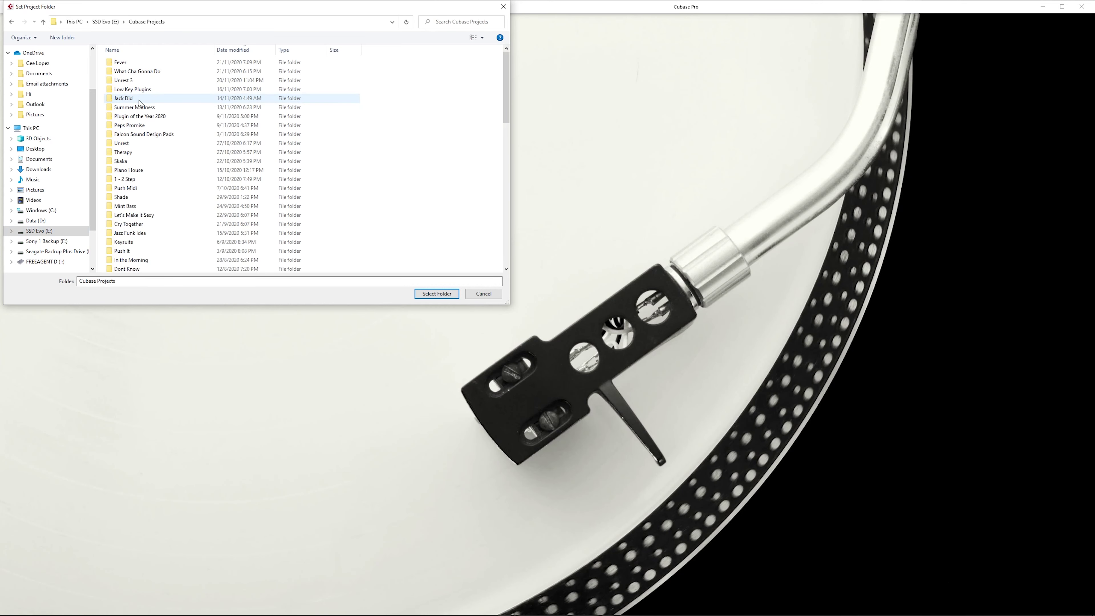
pyautogui.click(68, 39)
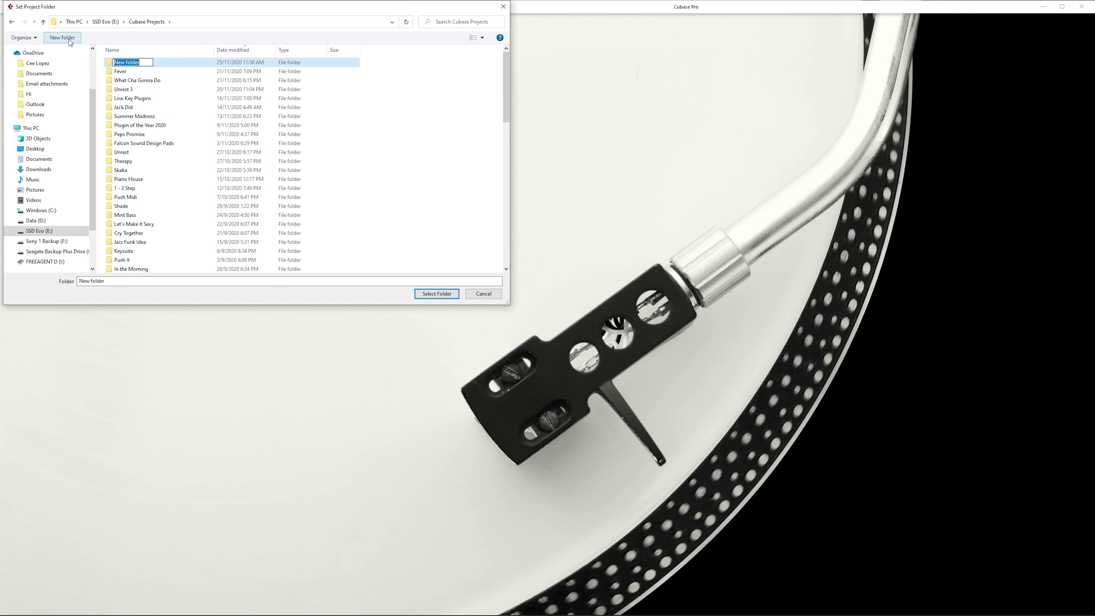
pyautogui.write('Beginners Tutorial')
pyautogui.press('Return')
pyautogui.click(437, 294)
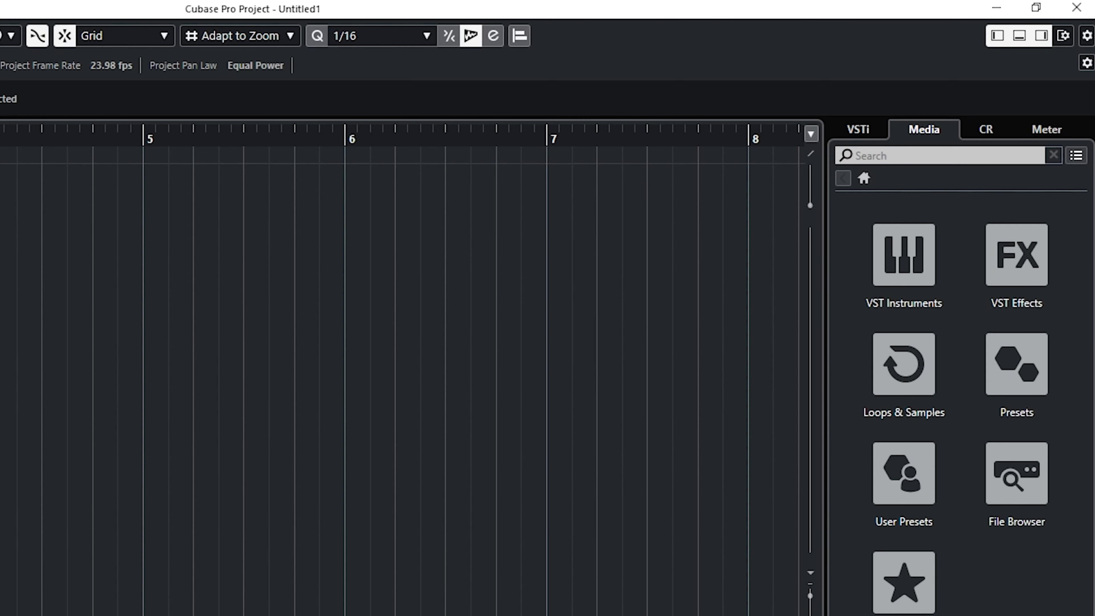
# Step: Hide the left, lower and right zones of the project window and show all three again
pyautogui.click(997, 36)
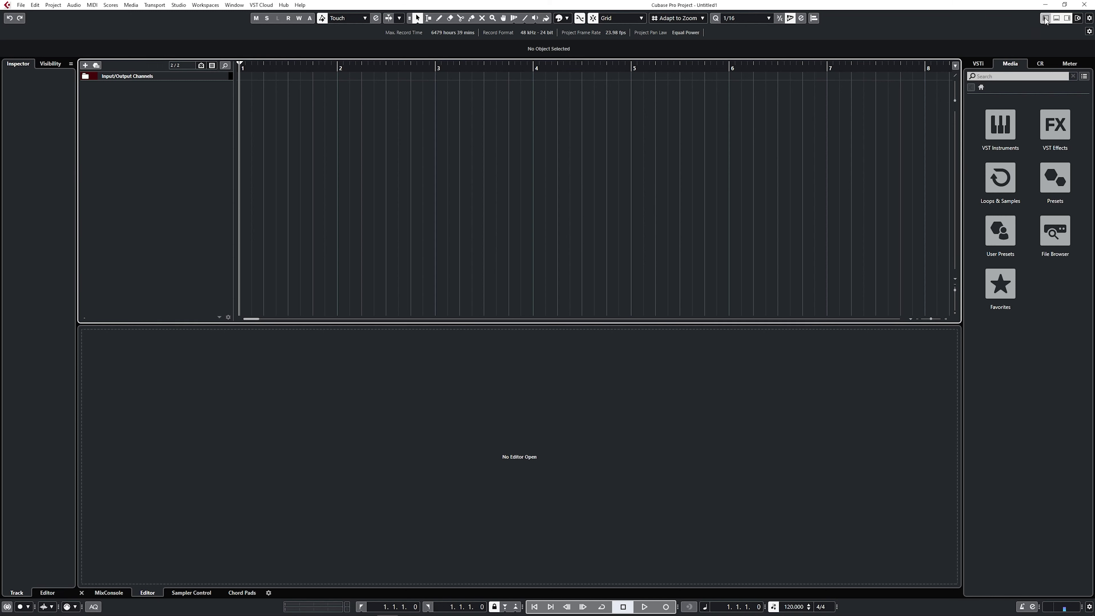
pyautogui.click(1056, 19)
pyautogui.click(1066, 19)
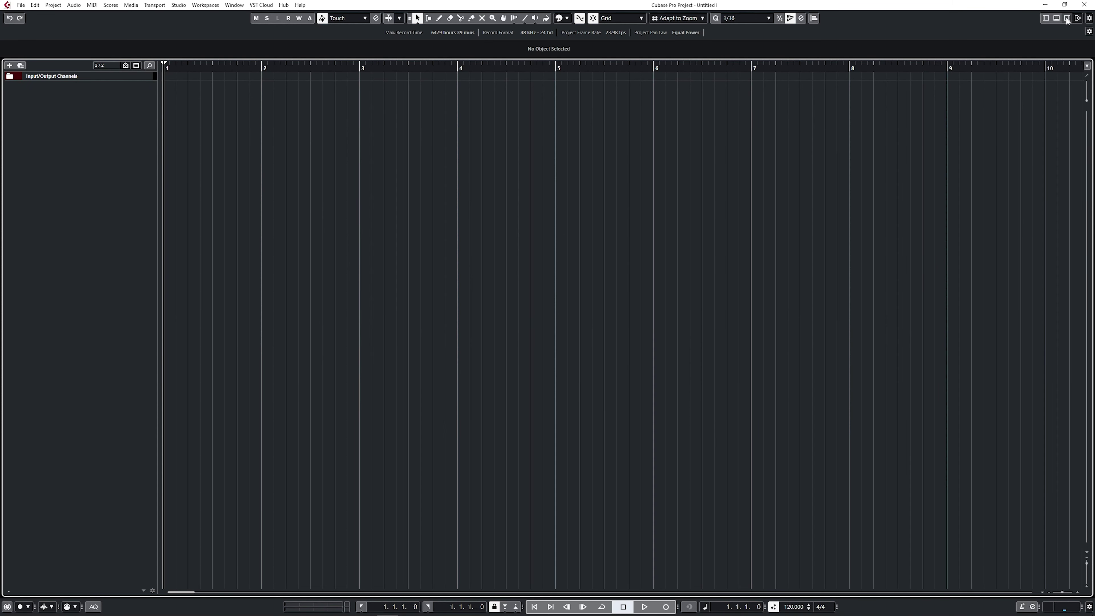
pyautogui.click(1066, 19)
pyautogui.click(1056, 19)
pyautogui.click(1046, 19)
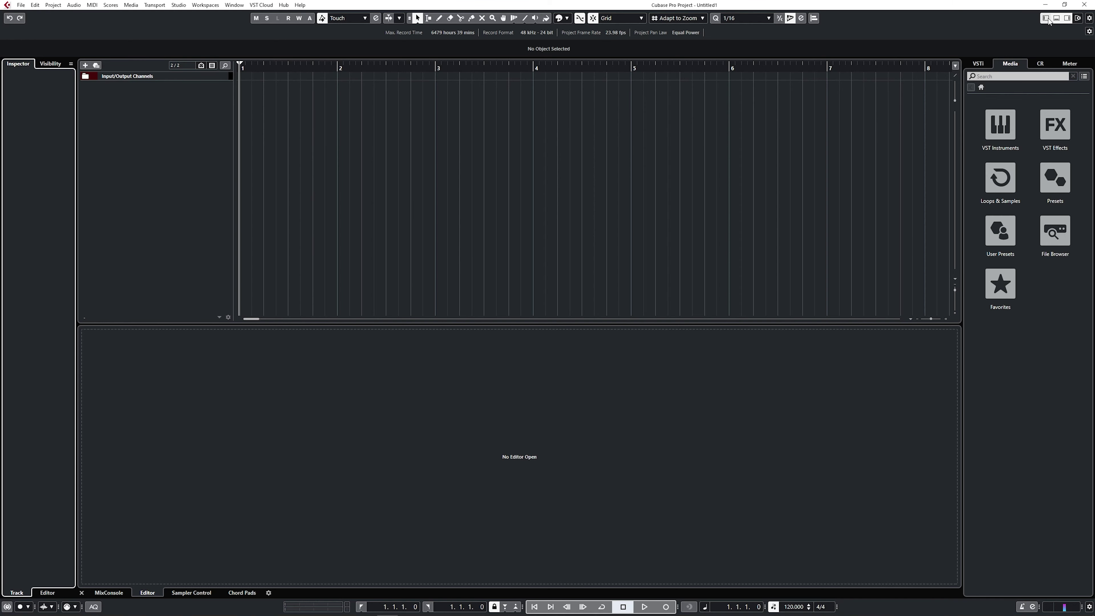
# Step: Examine which elements can be shown or hidden in the project toolbar, the status line and the transport bar
pyautogui.click(1089, 18)
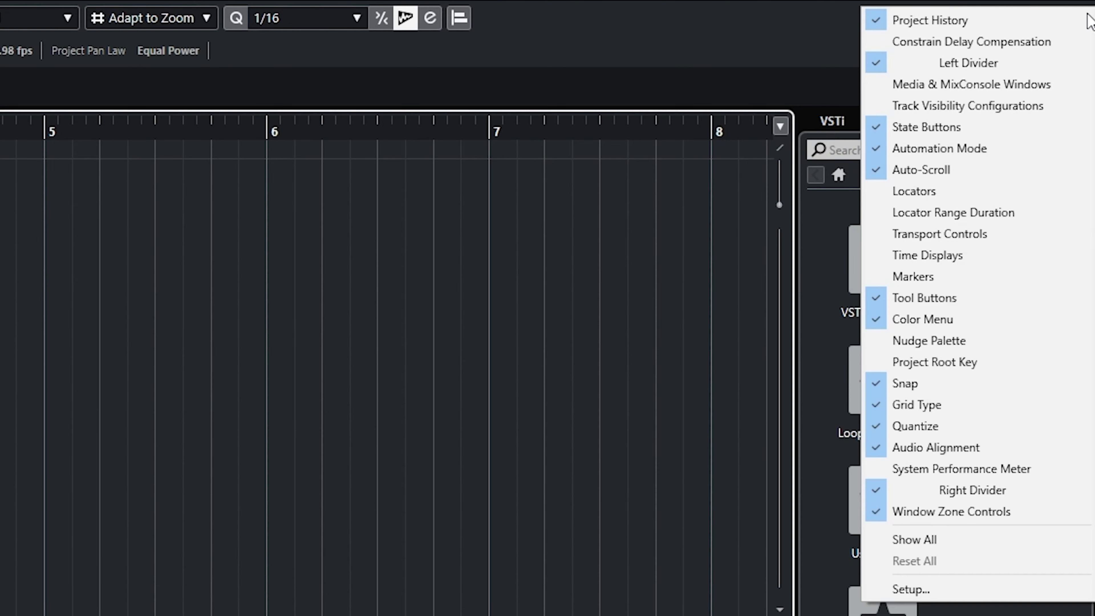
pyautogui.click(787, 35)
pyautogui.rightClick(1081, 47)
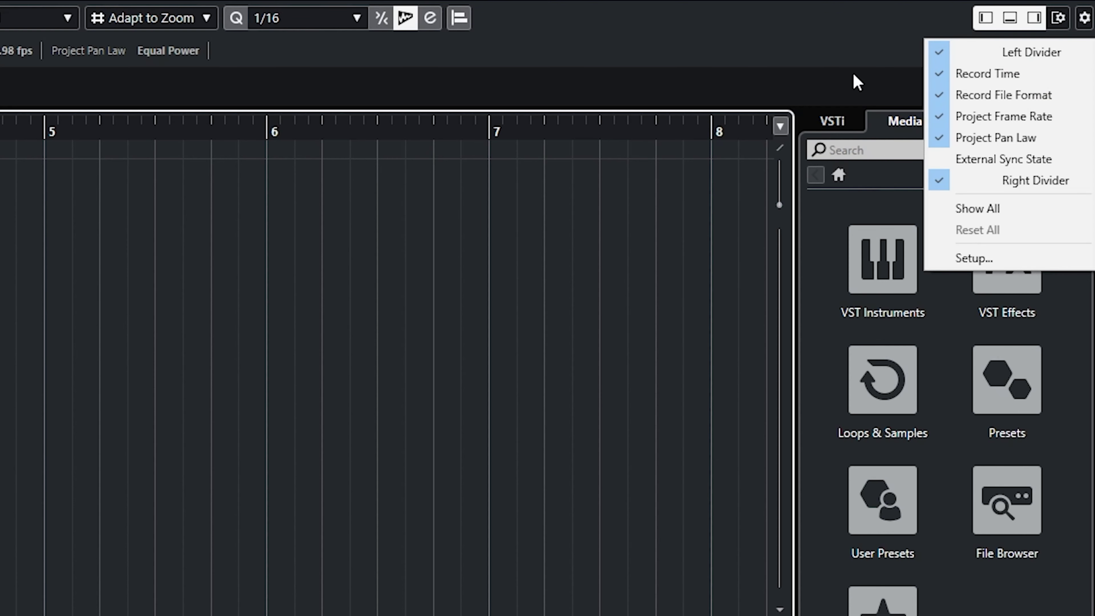
pyautogui.click(858, 50)
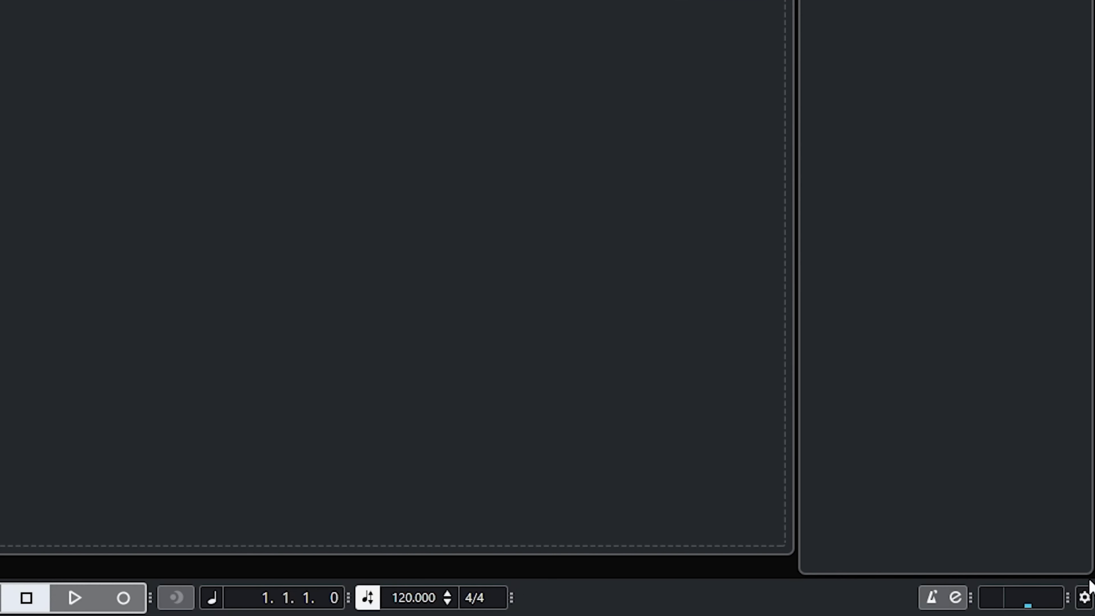
pyautogui.click(1086, 596)
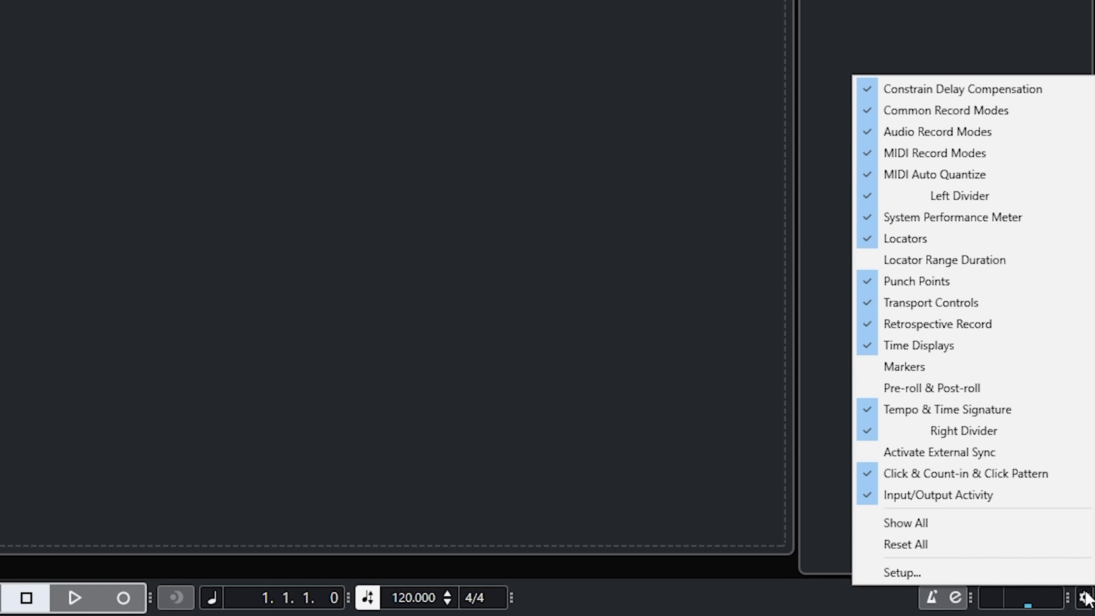
pyautogui.click(683, 375)
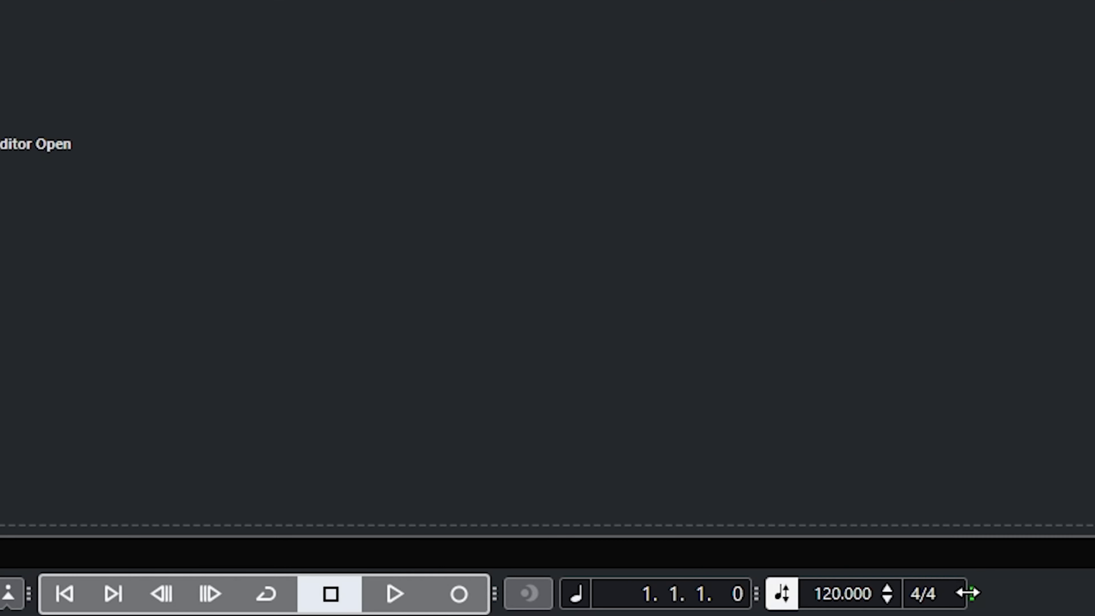
# Step: Try resizing the tempo, time display and transport control sections of the transport bar
pyautogui.moveTo(880, 602); pyautogui.dragTo(1001, 604)
pyautogui.moveTo(756, 593)
pyautogui.mouseDown()
pyautogui.moveTo(813, 592)
pyautogui.moveTo(745, 591)
pyautogui.mouseUp()
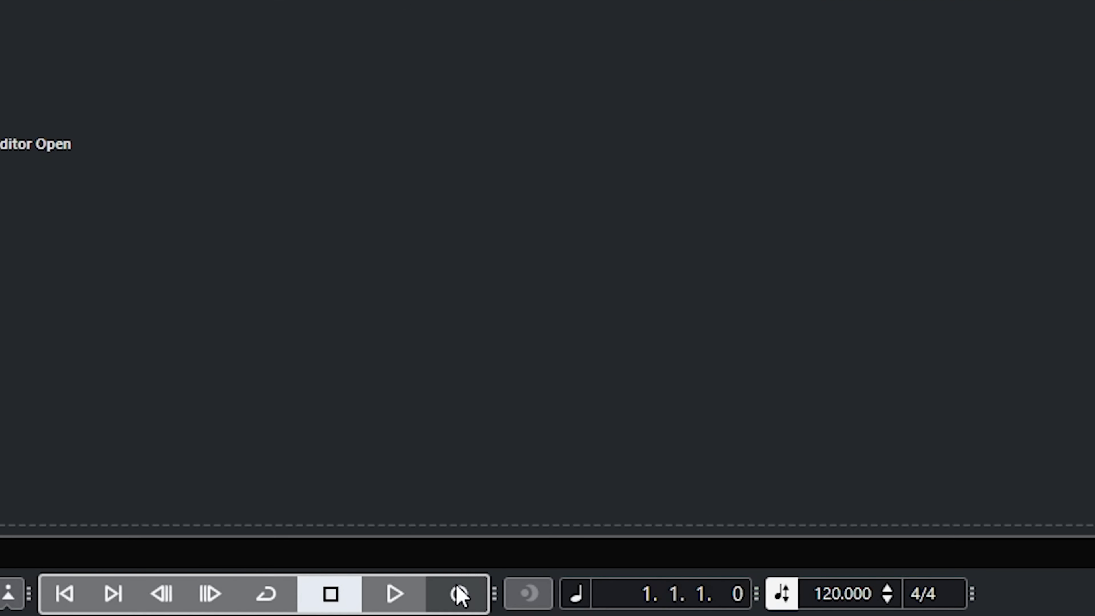
pyautogui.moveTo(491, 594)
pyautogui.mouseDown()
pyautogui.moveTo(429, 592)
pyautogui.moveTo(491, 594)
pyautogui.mouseUp()
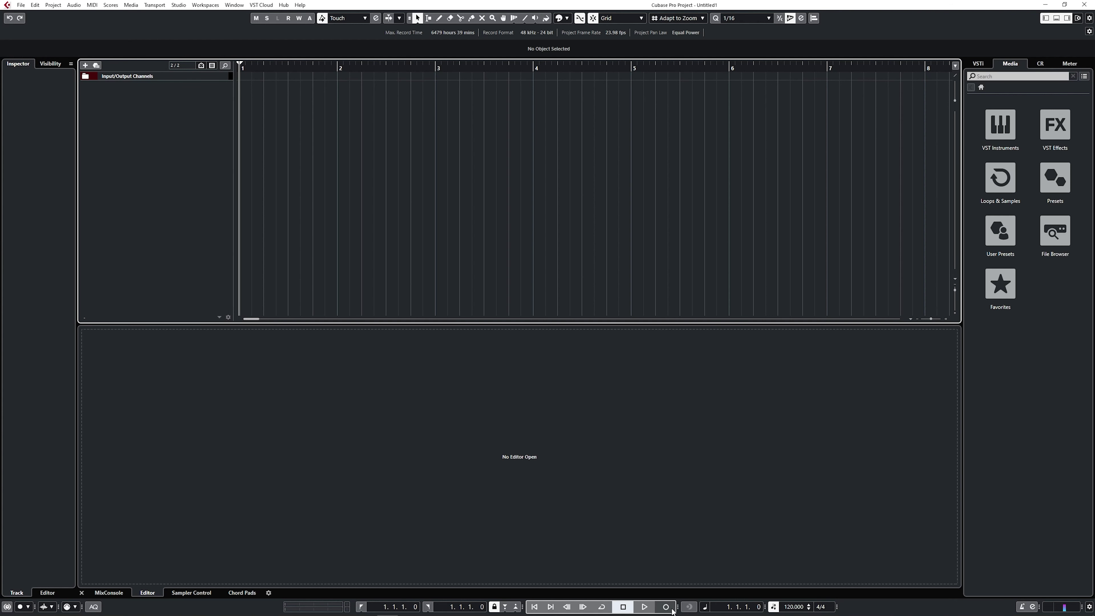
# Step: Switch the ASIO driver to Voicemeeter Virtual ASIO in the Studio Setup audio system settings and confirm
pyautogui.click(179, 5)
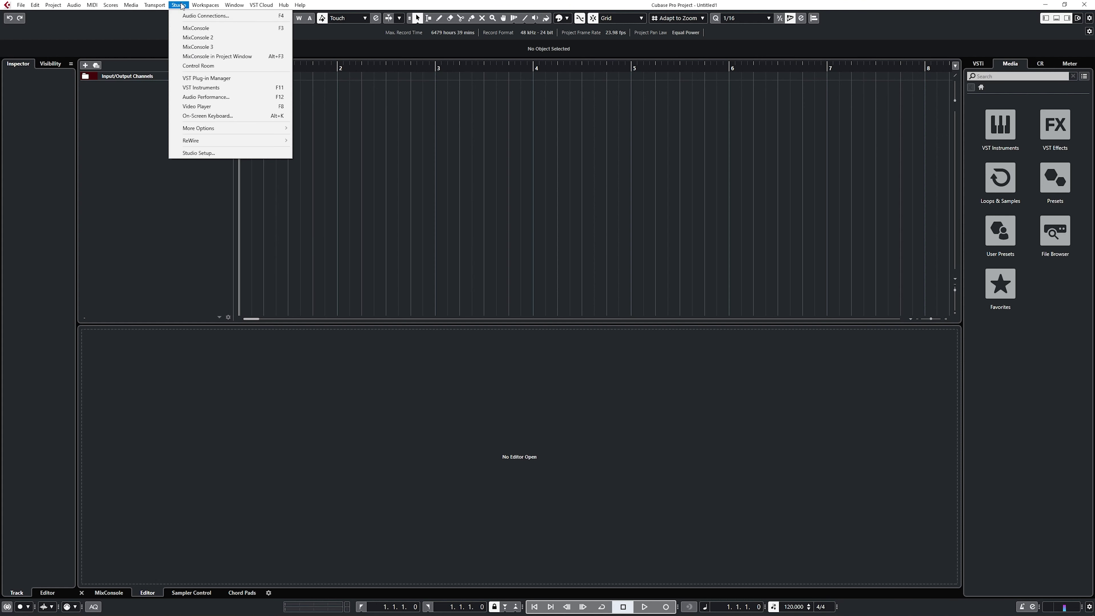
pyautogui.click(220, 154)
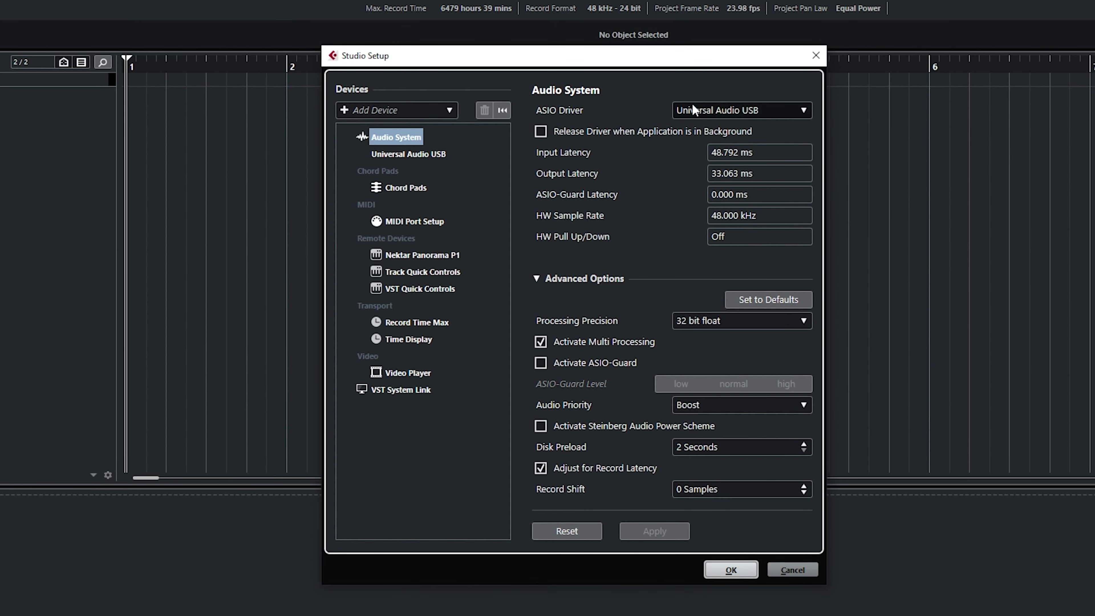
pyautogui.click(803, 112)
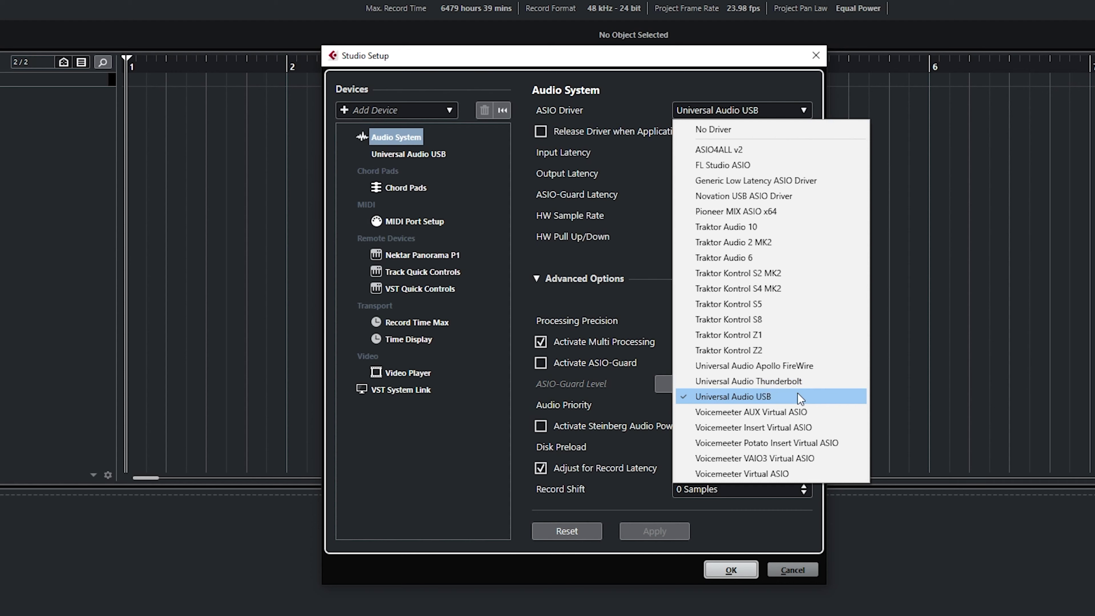
pyautogui.click(791, 472)
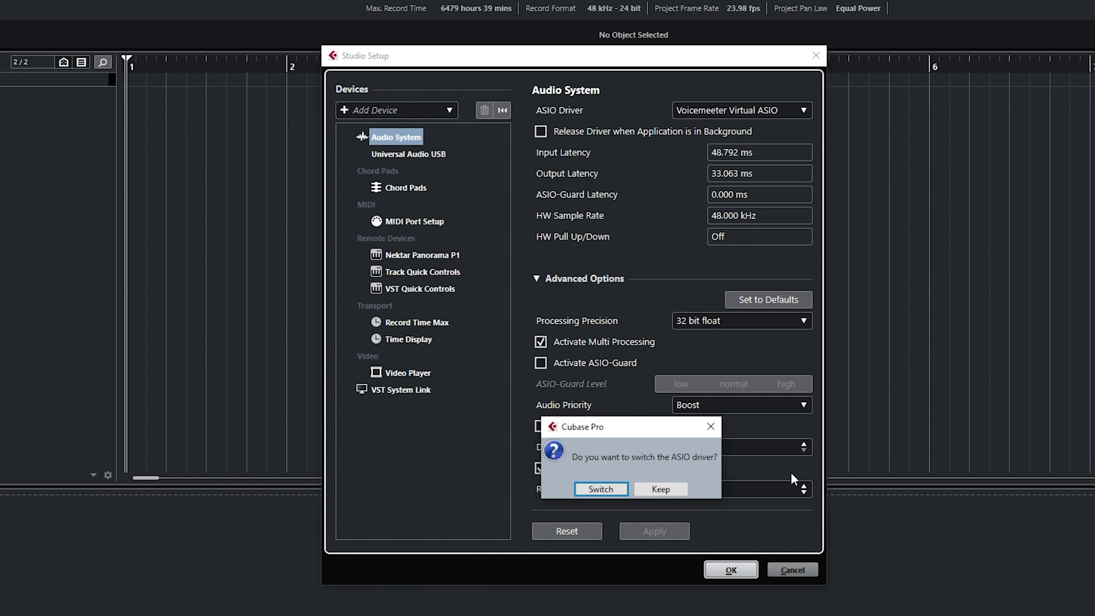
pyautogui.click(619, 484)
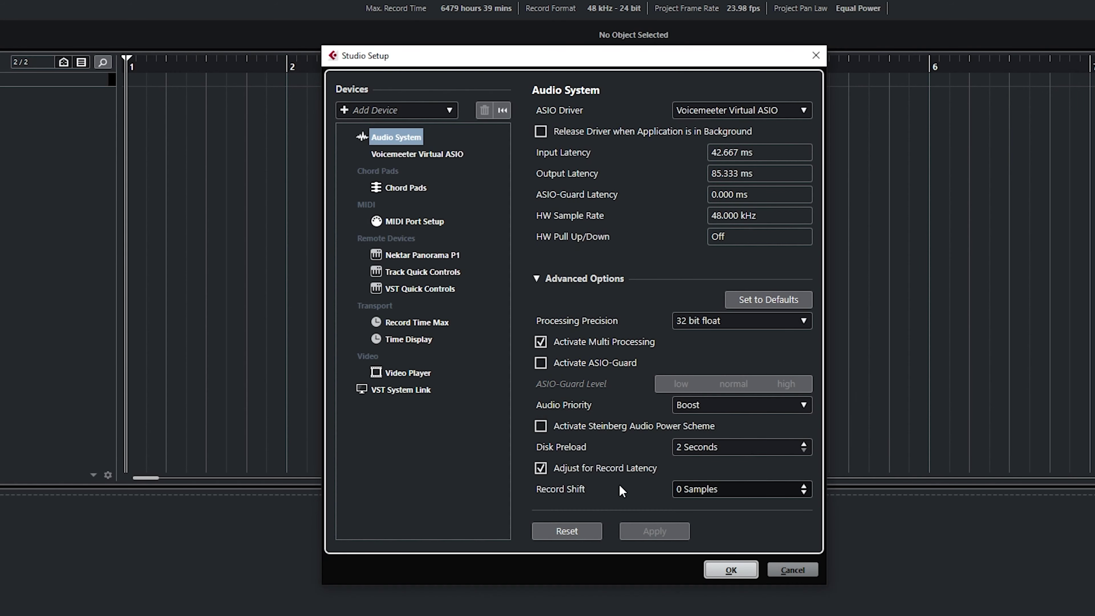
pyautogui.click(728, 570)
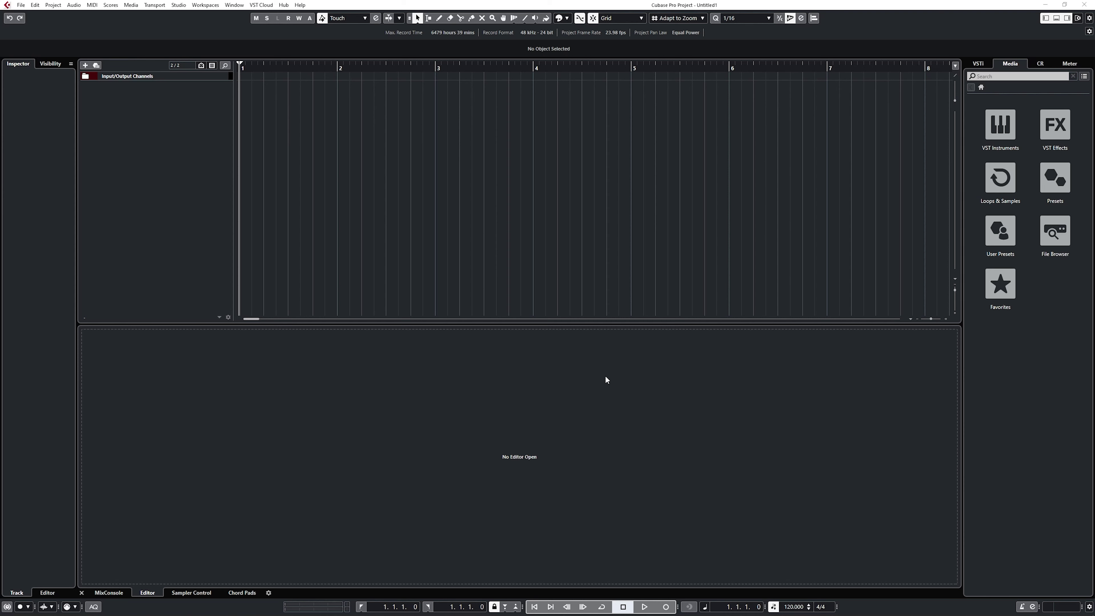
# Step: Assign device port VM-VAIO 1 to the left channel of the Stereo In bus in Audio Connections
pyautogui.click(179, 6)
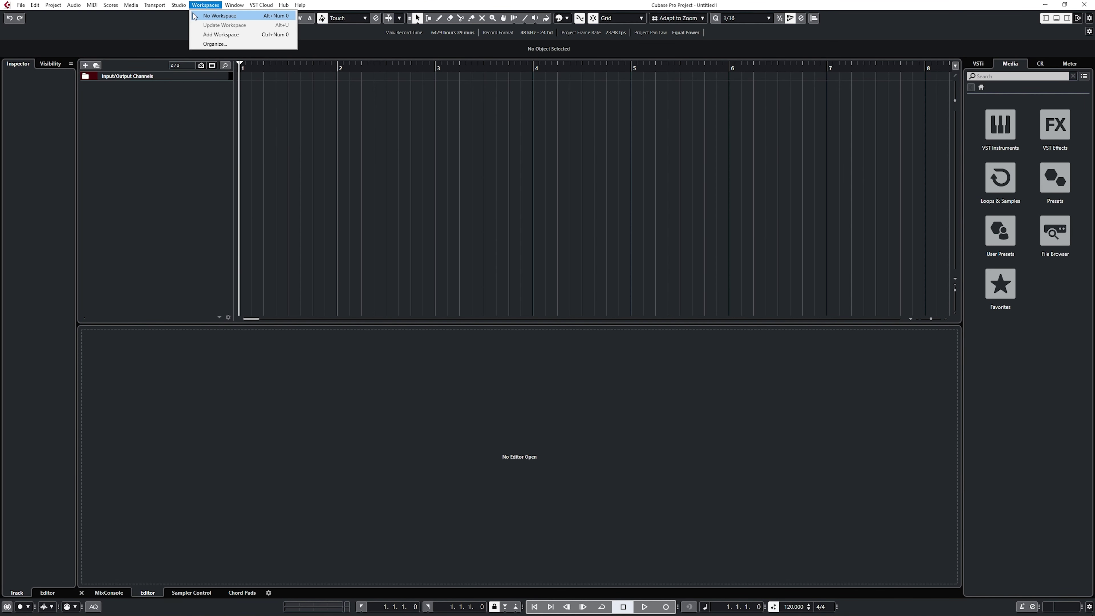
pyautogui.click(182, 18)
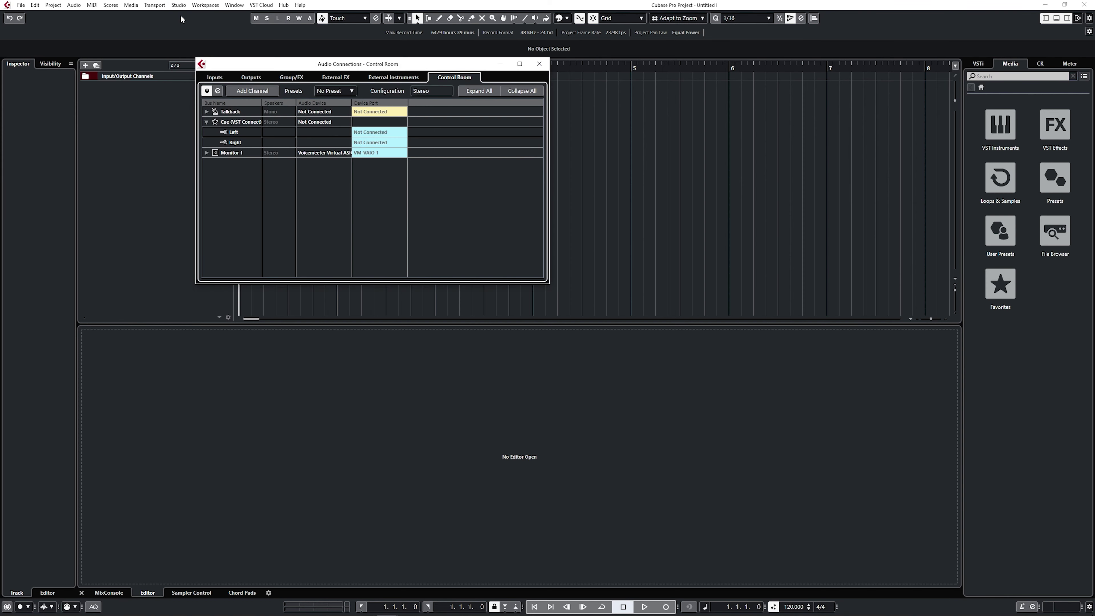
pyautogui.click(295, 118)
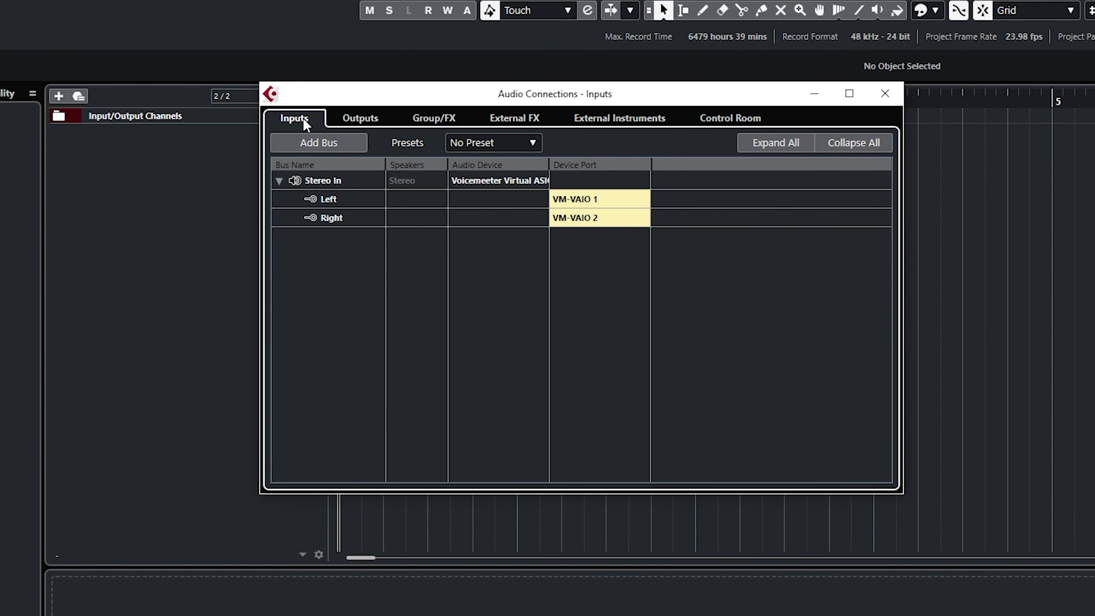
pyautogui.click(586, 198)
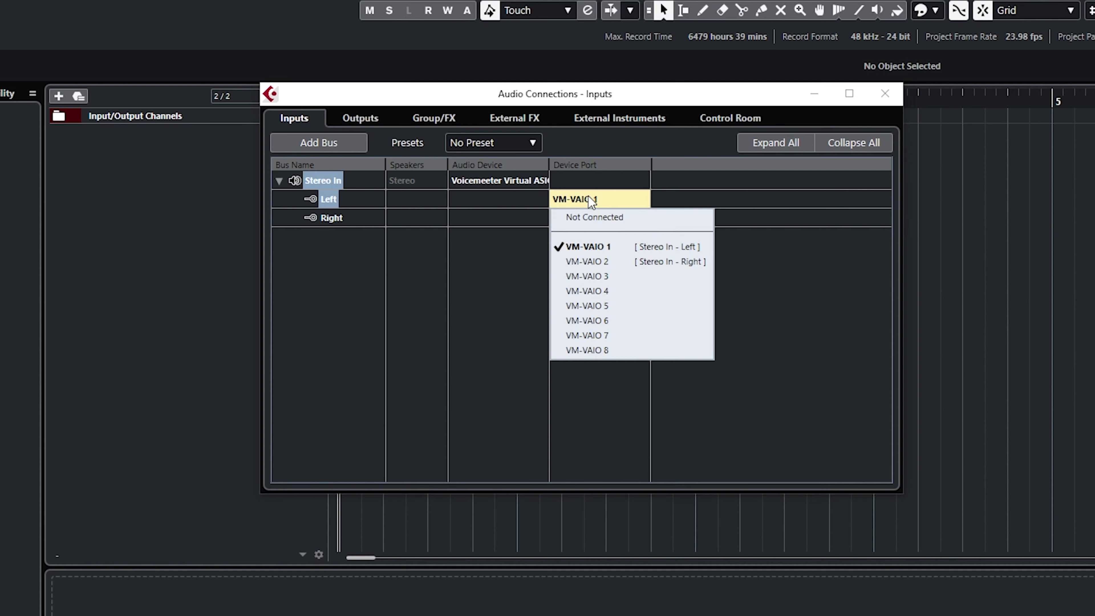
pyautogui.click(593, 246)
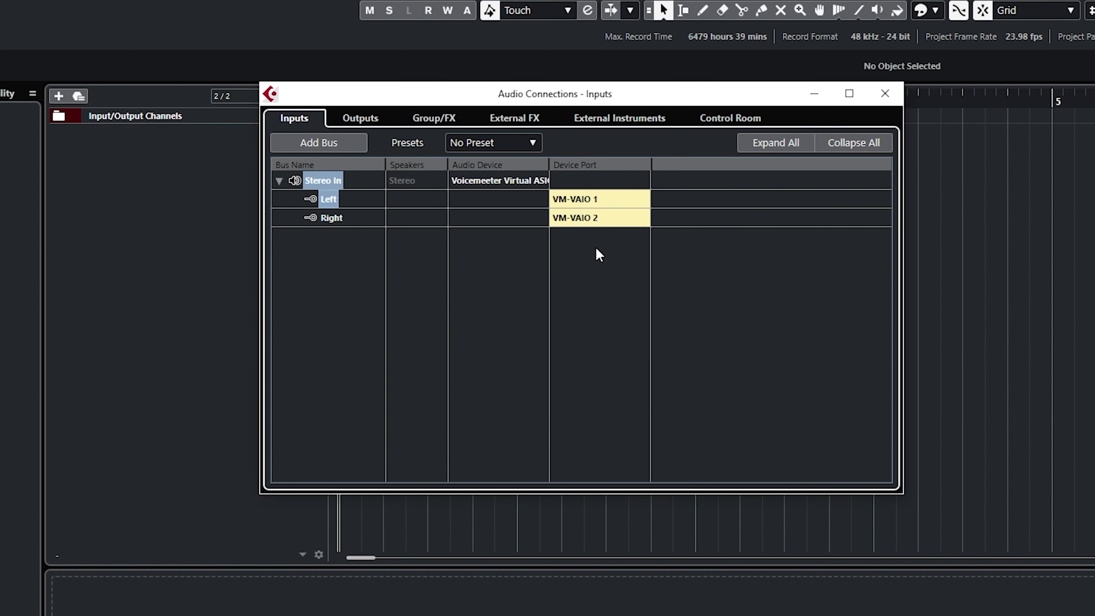
# Step: Assign device ports VM-VAIO 1 and VM-VAIO 2 to the left and right channels of the Stereo Out bus in Audio Connections
pyautogui.click(364, 121)
pyautogui.click(275, 180)
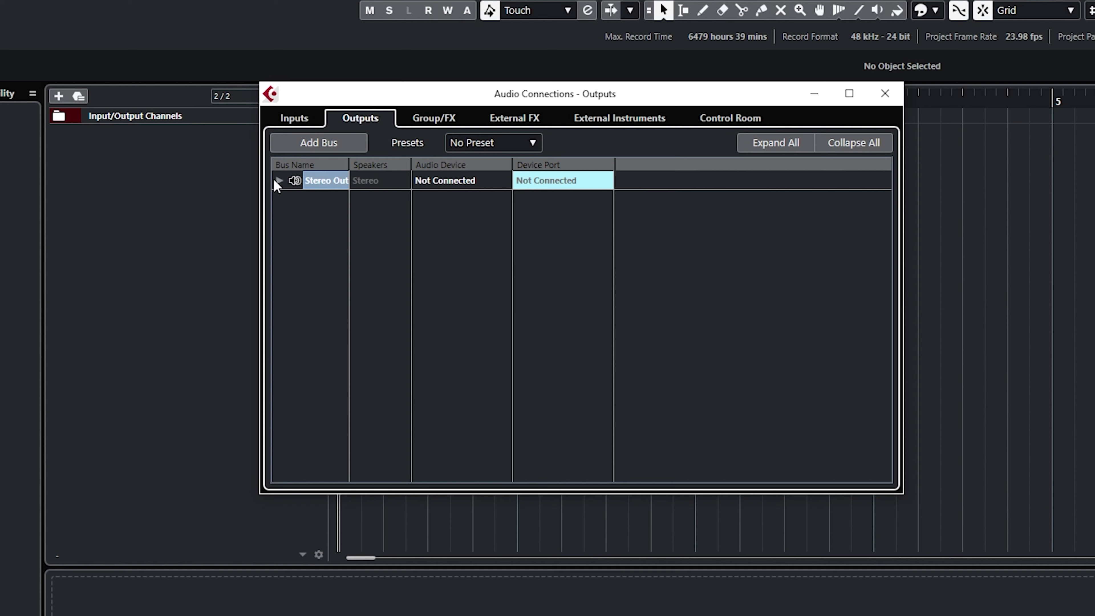
pyautogui.click(279, 181)
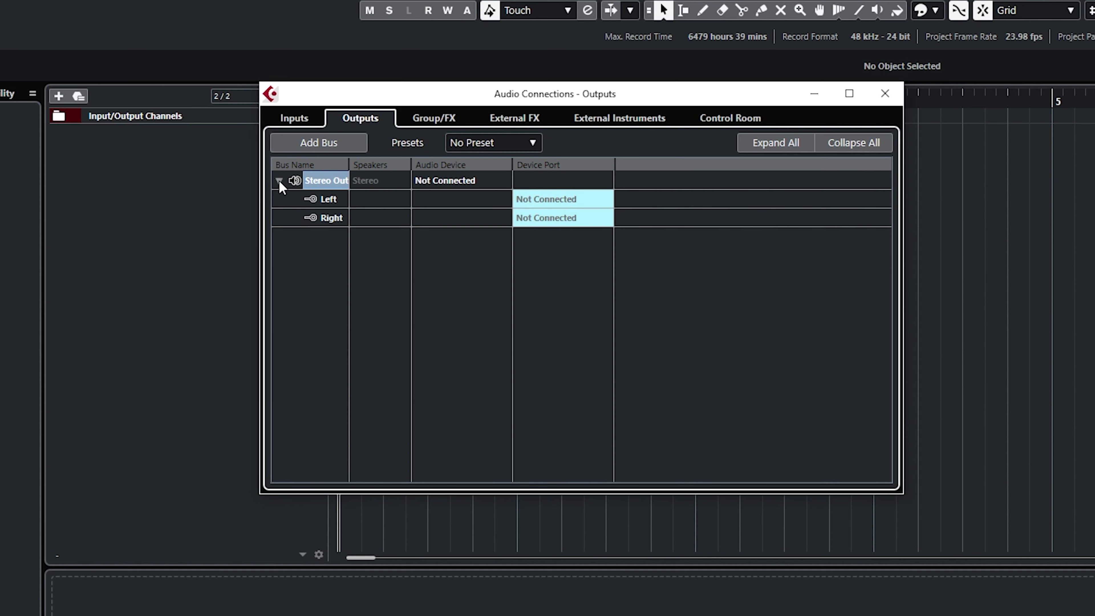
pyautogui.click(534, 198)
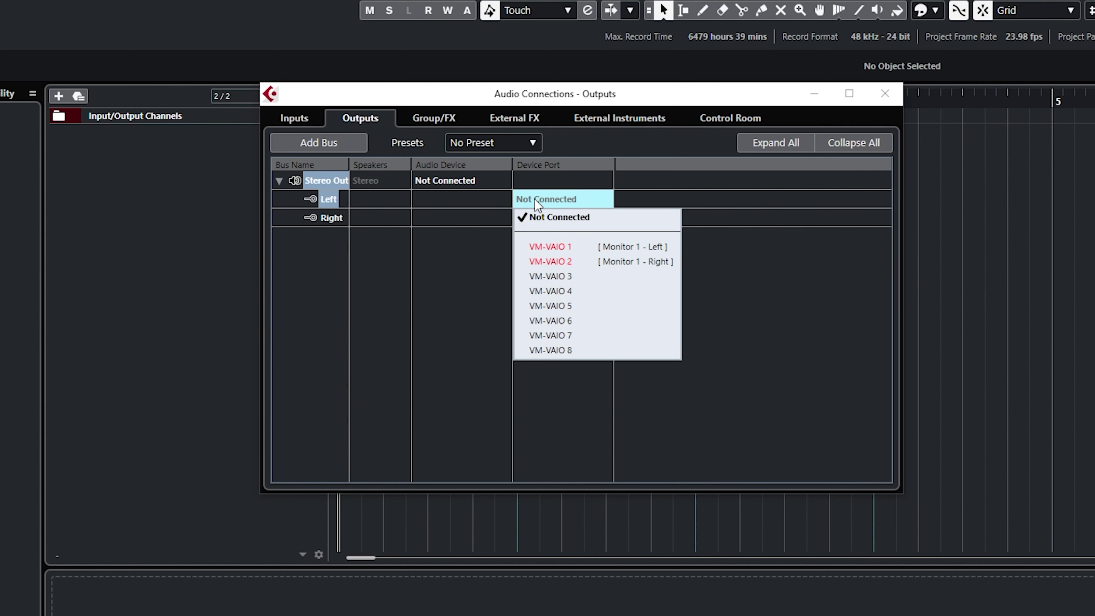
pyautogui.click(552, 246)
pyautogui.press('Return')
pyautogui.click(551, 217)
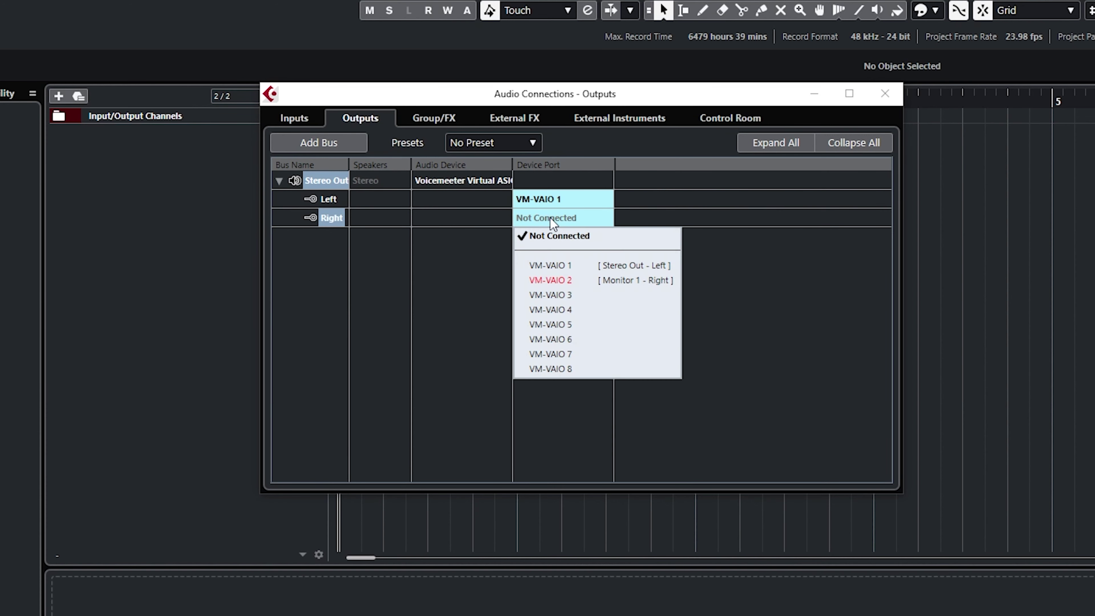
pyautogui.click(576, 281)
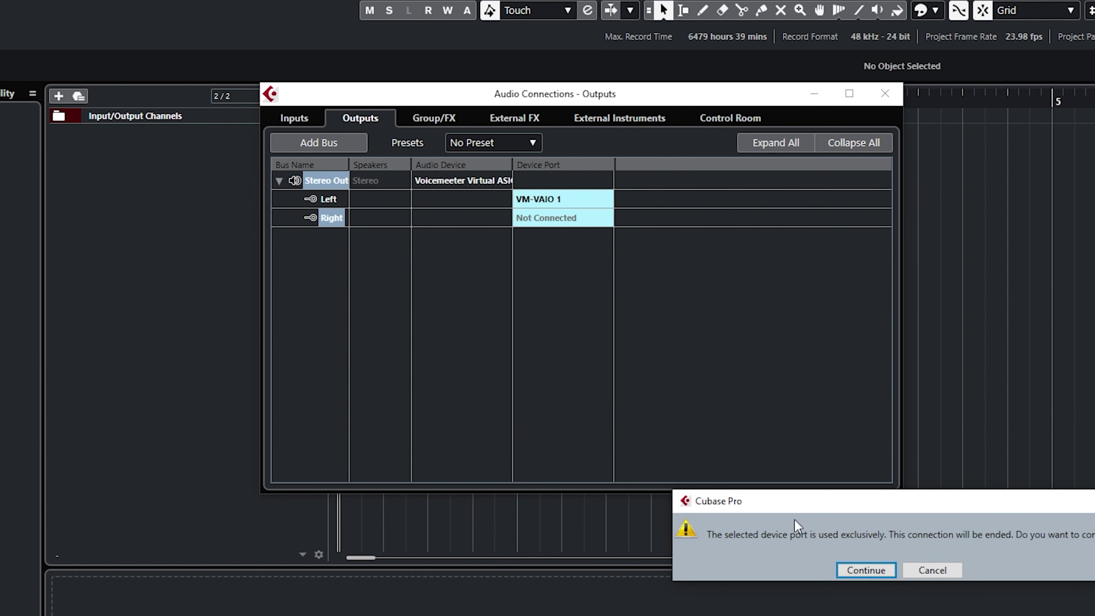
pyautogui.click(850, 573)
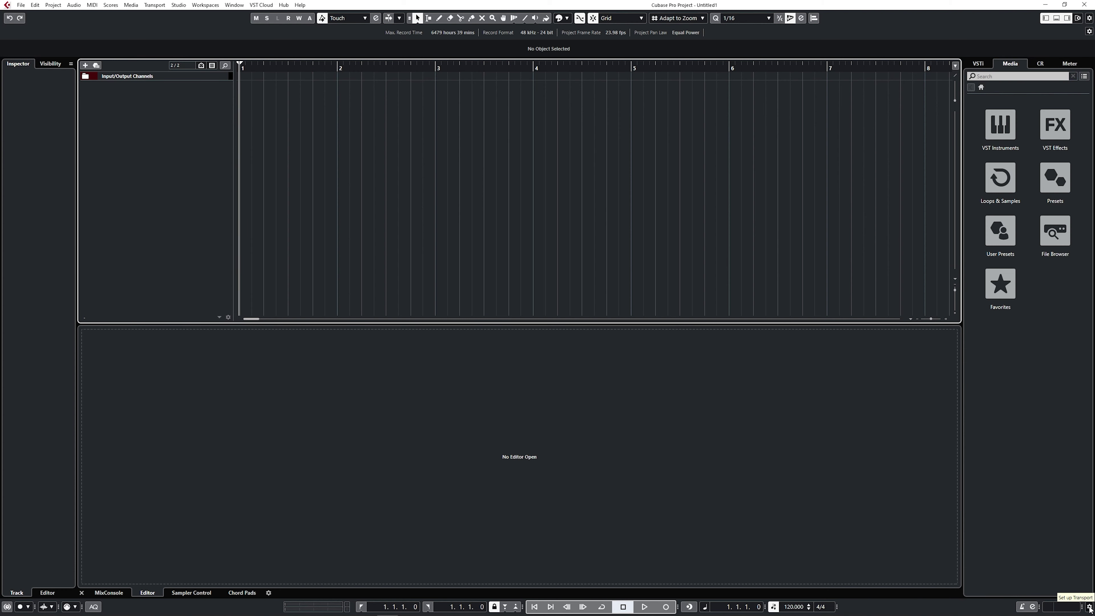
# Step: Check the Input/Output Activity entry in the transport bar's list of displayable elements
pyautogui.click(1087, 599)
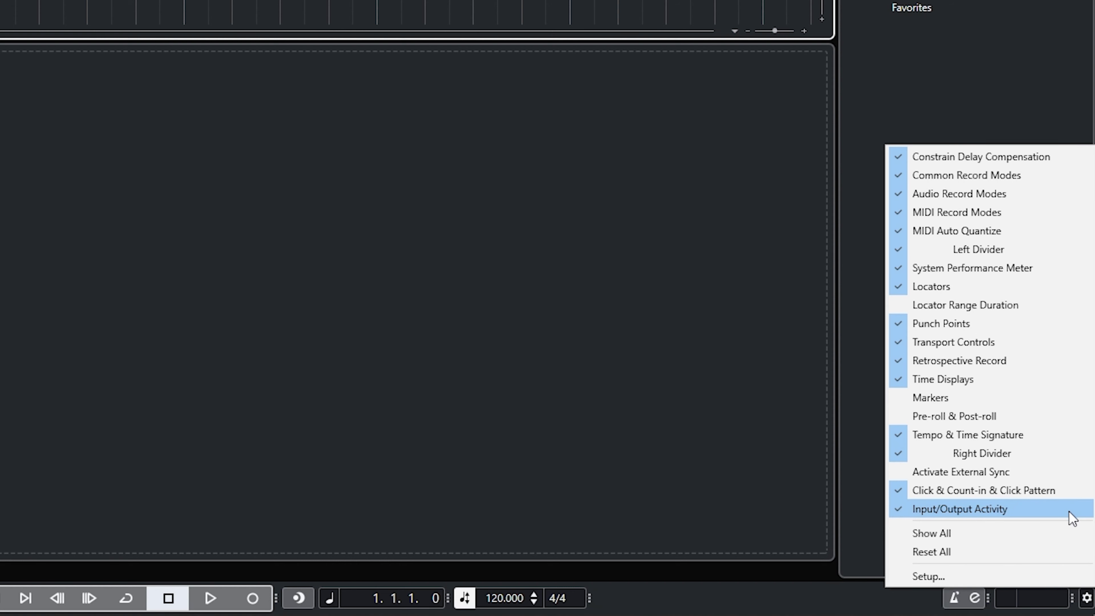
pyautogui.click(882, 590)
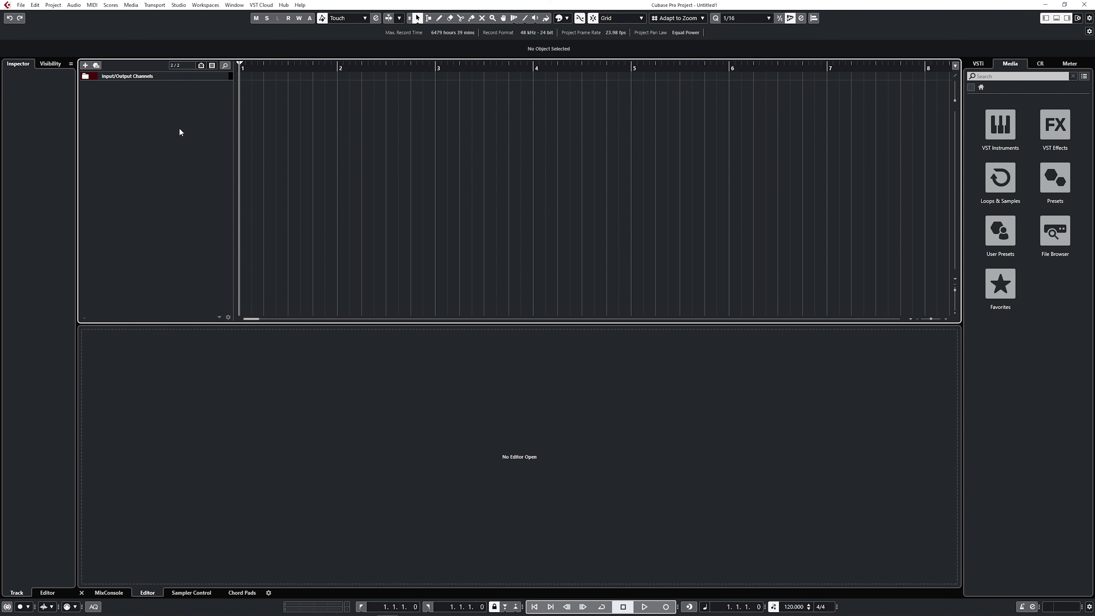
# Step: Add one instrument track using HALion Sonic SE, found by searching for halion, with its audio output set to Stereo Out
pyautogui.rightClick(157, 107)
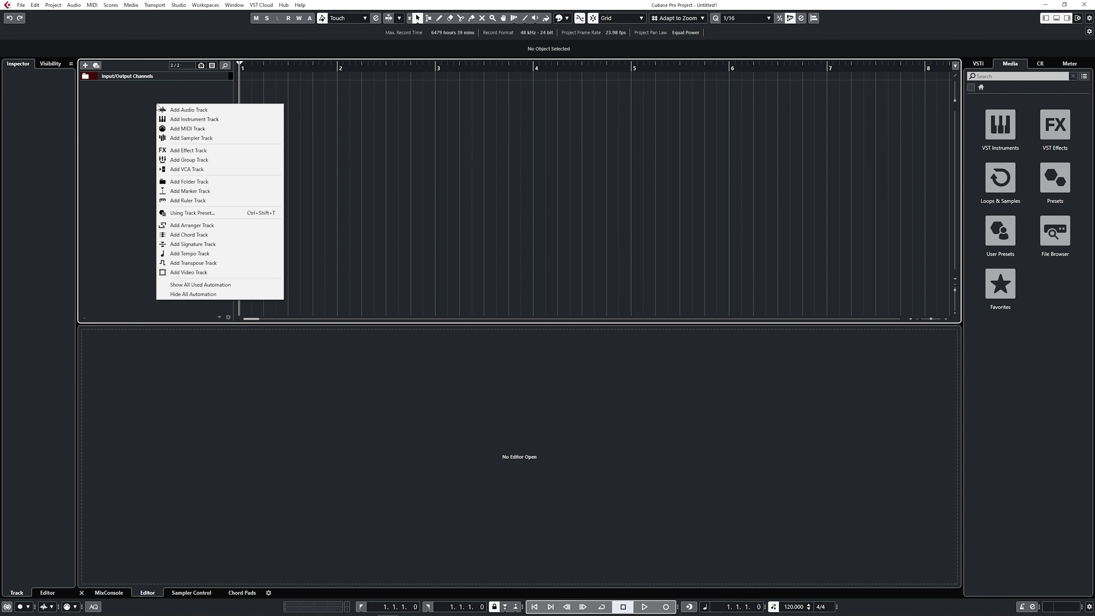
pyautogui.click(167, 120)
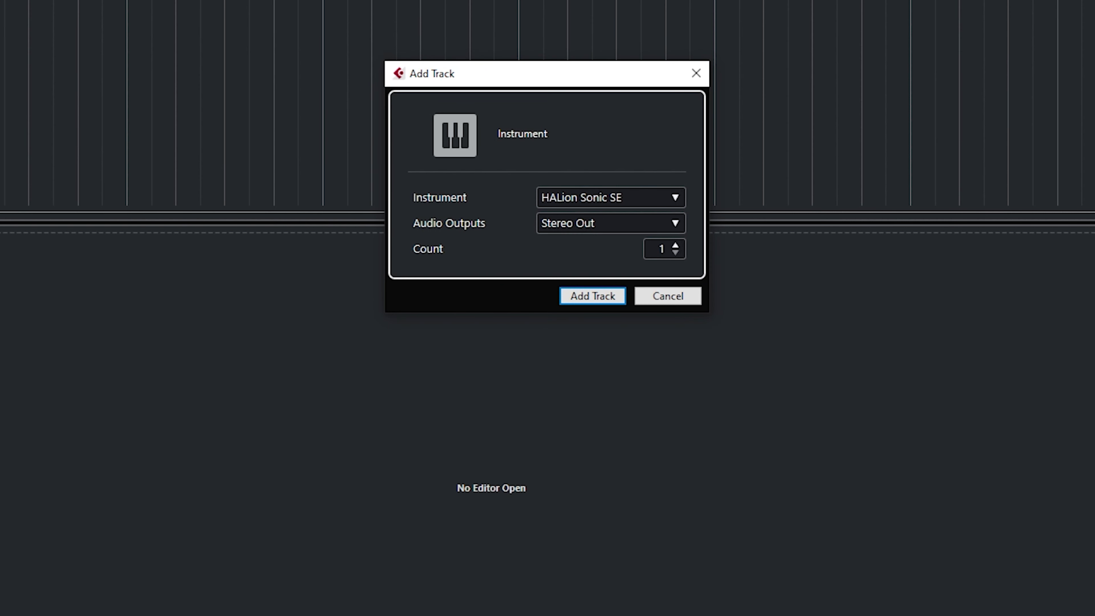
pyautogui.click(675, 199)
pyautogui.click(585, 220)
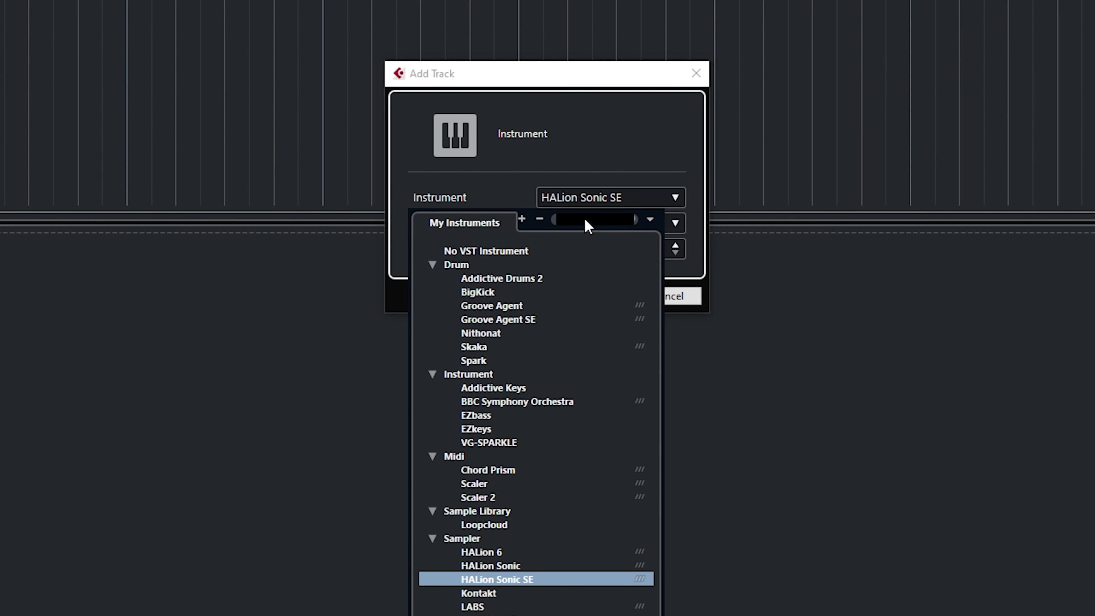
pyautogui.write('halion')
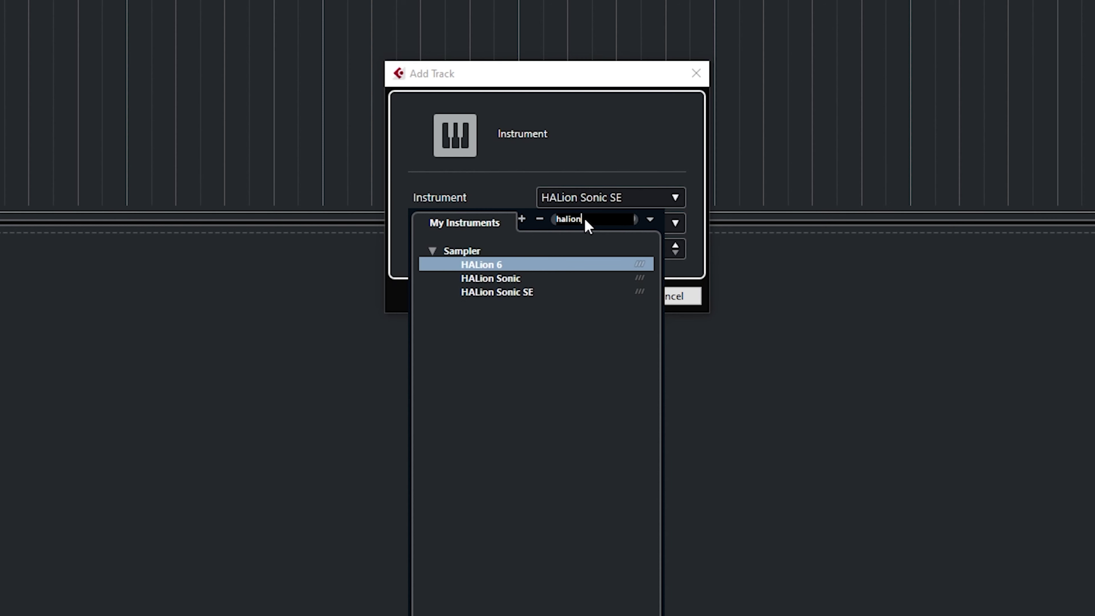
pyautogui.click(527, 293)
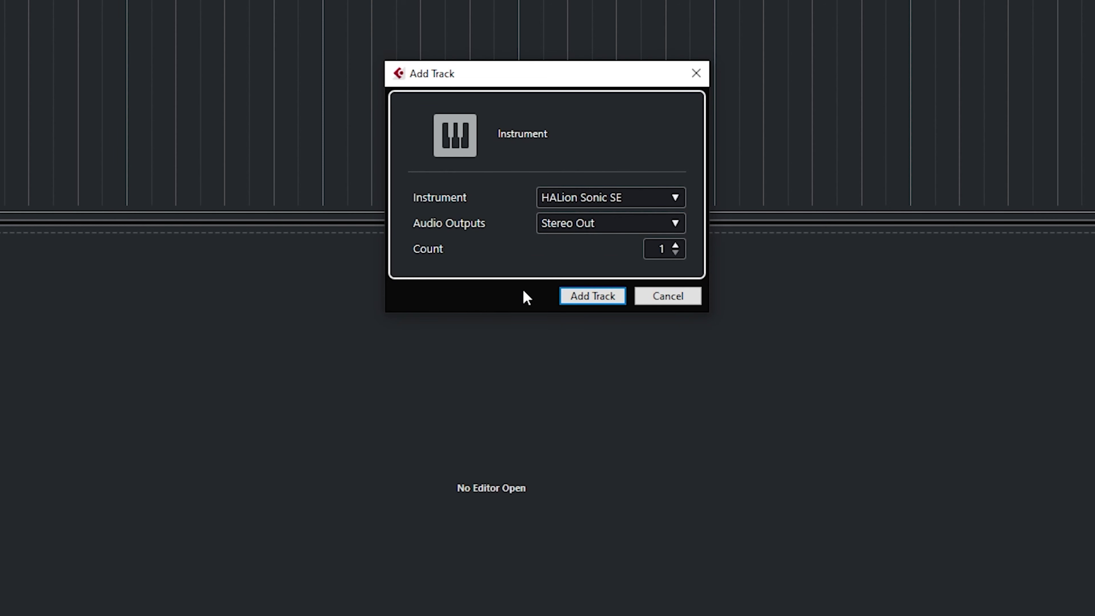
pyautogui.click(586, 296)
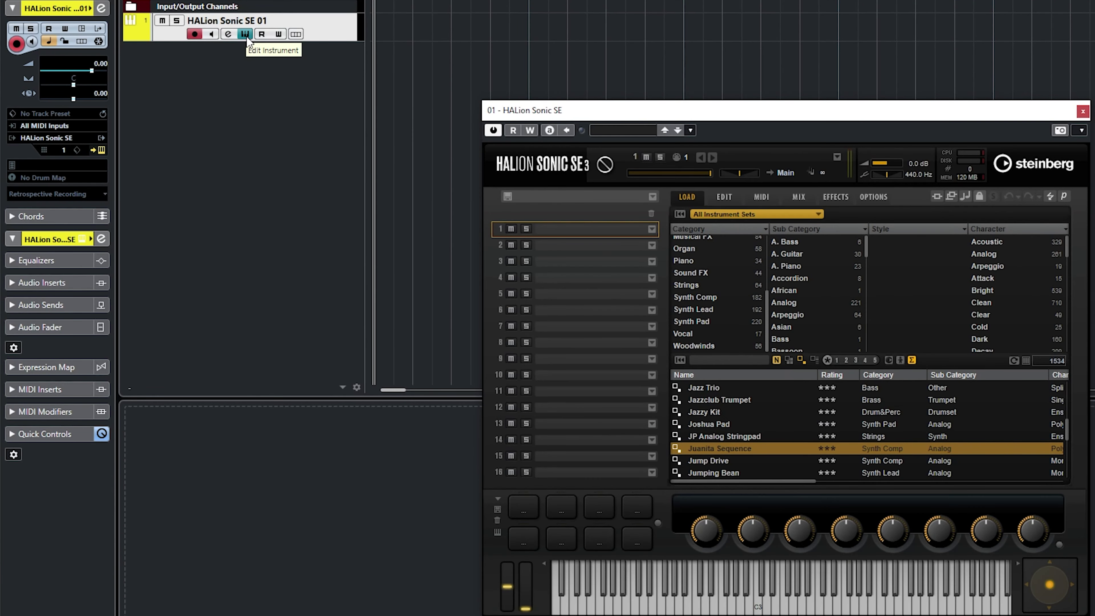
# Step: Close and reopen the HALion Sonic SE instrument window several times from the track and from its inspector
pyautogui.click(245, 34)
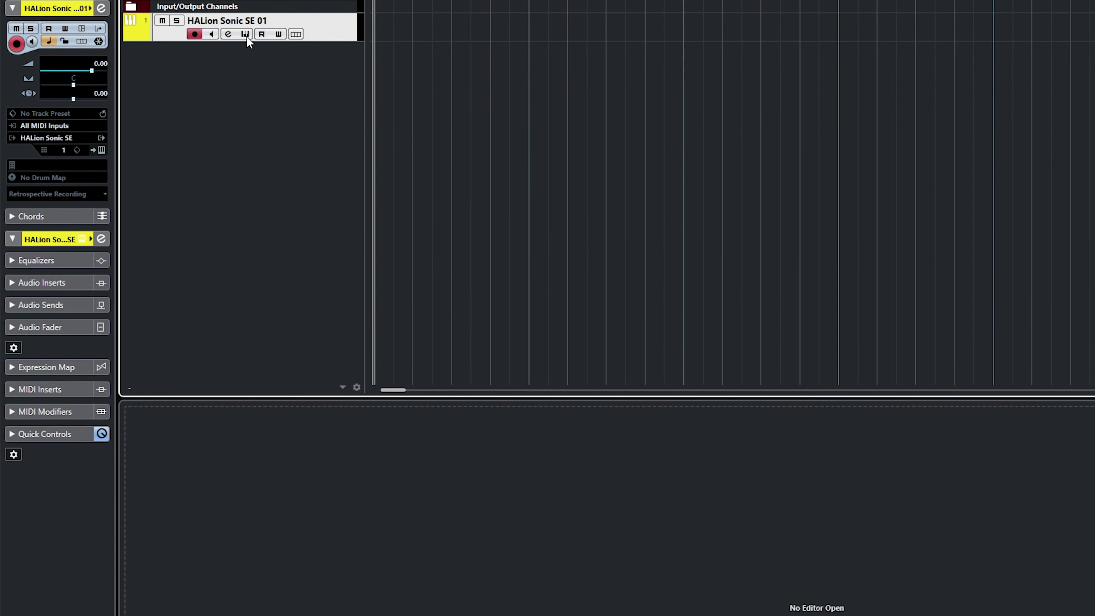
pyautogui.click(245, 34)
pyautogui.click(245, 34)
pyautogui.click(245, 34)
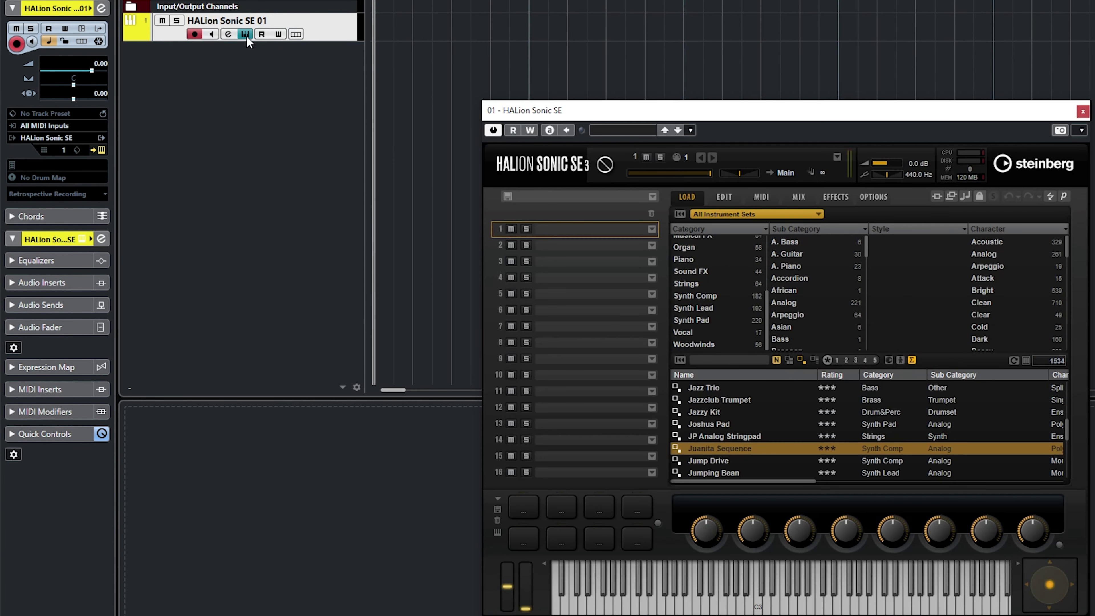
pyautogui.click(103, 149)
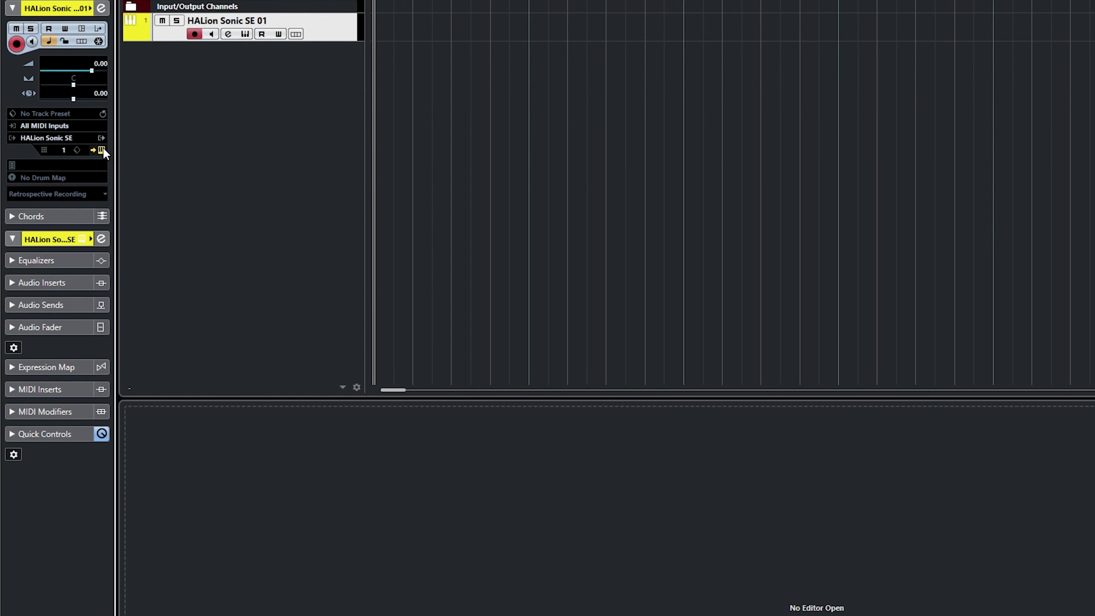
pyautogui.click(103, 150)
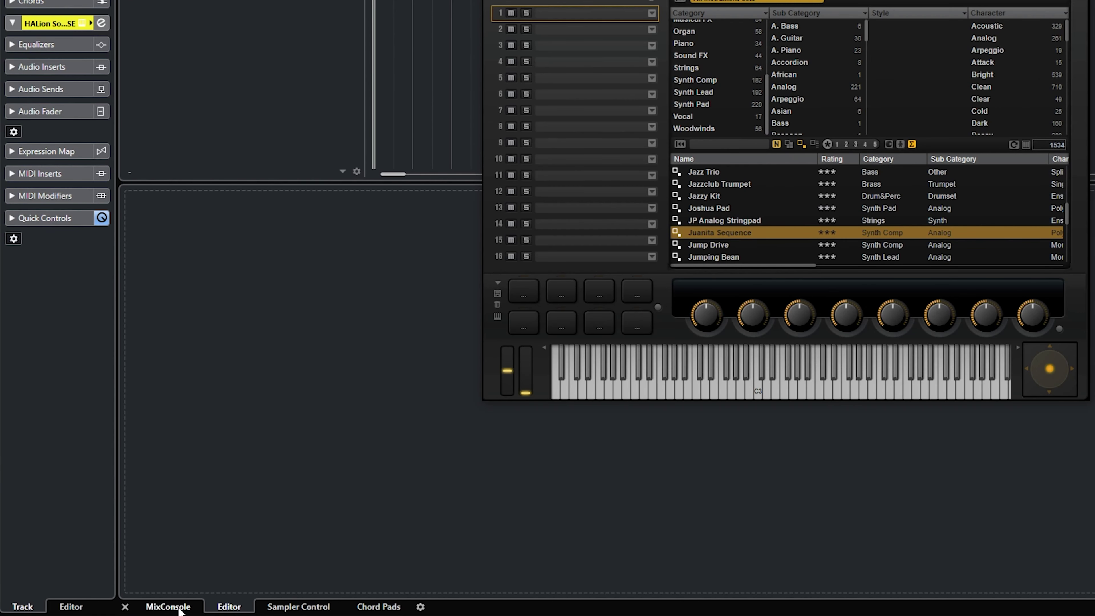
# Step: Show the MixConsole in the lower zone and attach the Stereo In and Stereo Out channels to its right edge
pyautogui.click(179, 608)
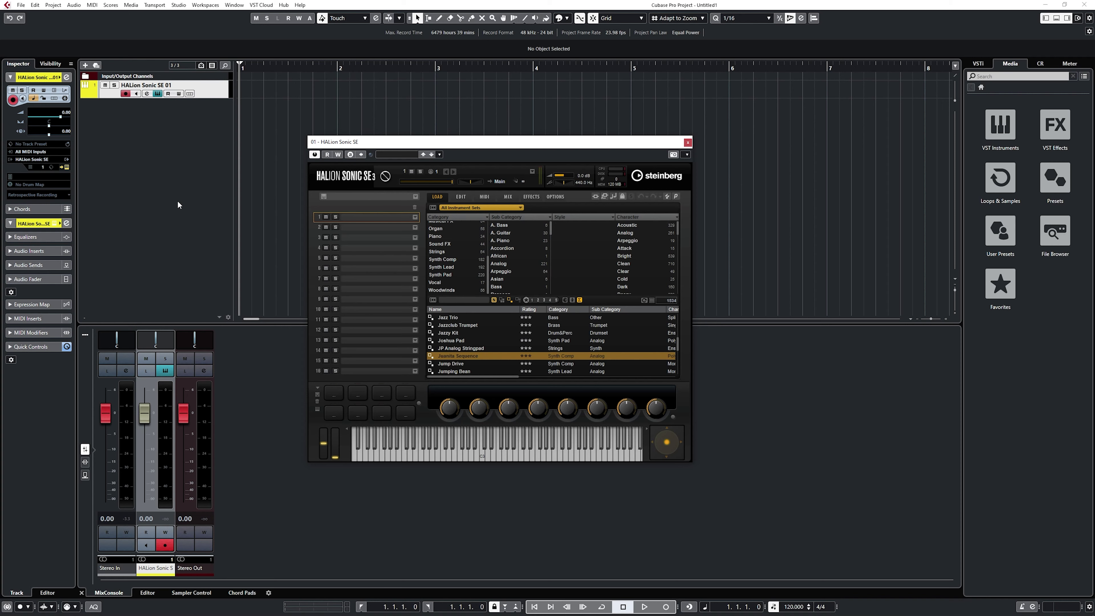
pyautogui.click(246, 445)
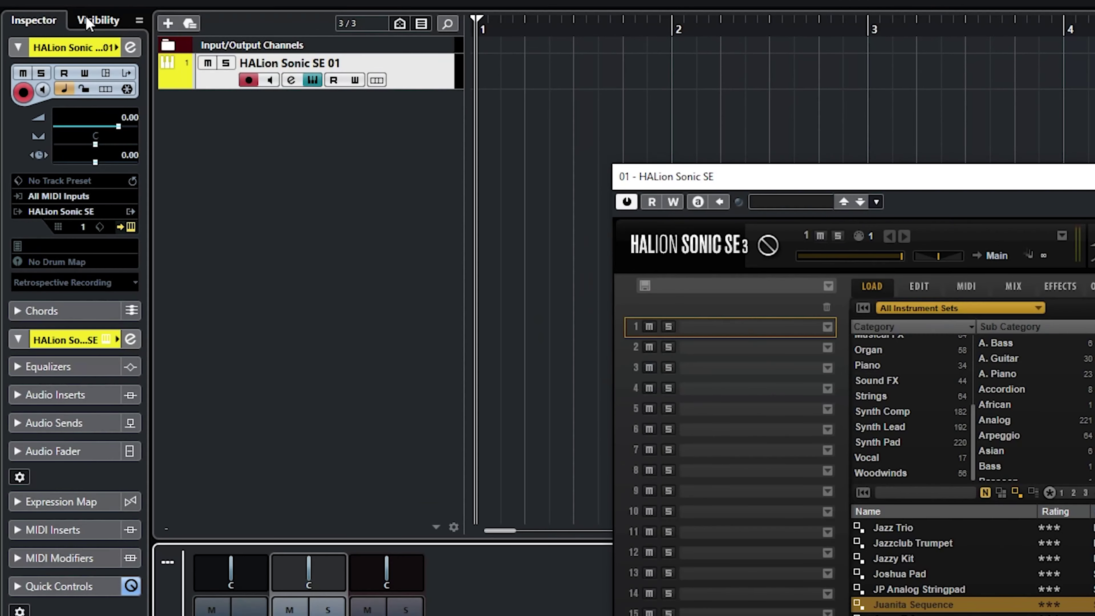
pyautogui.click(88, 22)
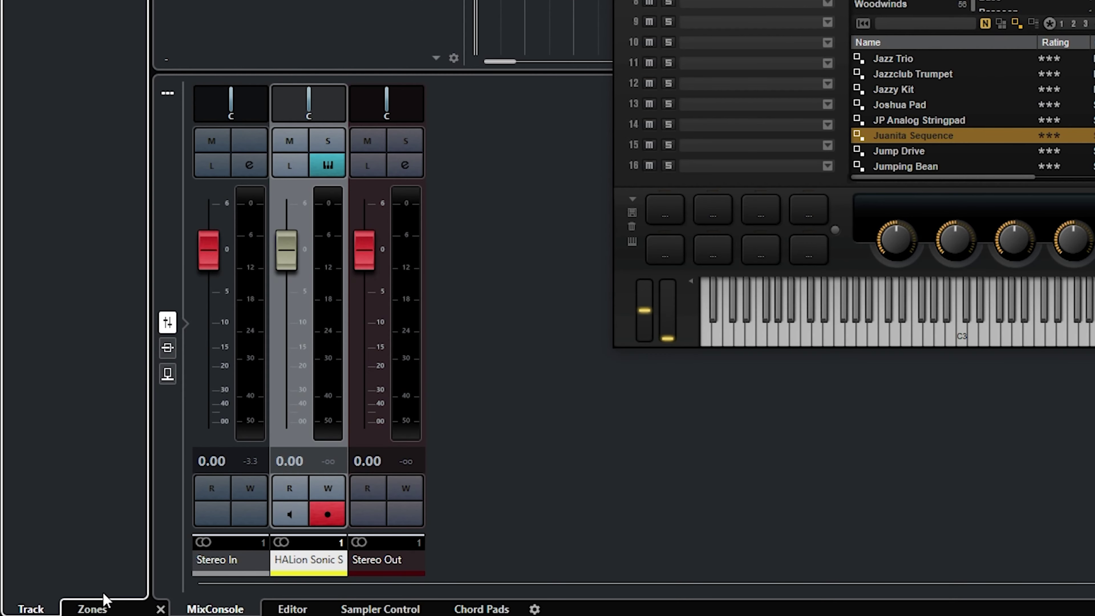
pyautogui.click(92, 610)
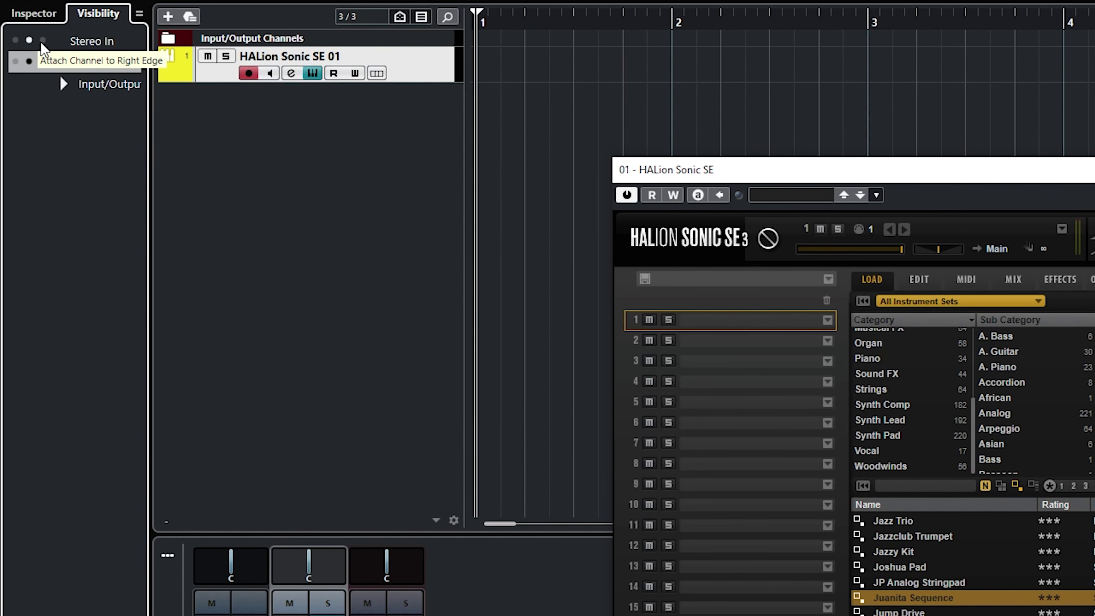
pyautogui.click(43, 40)
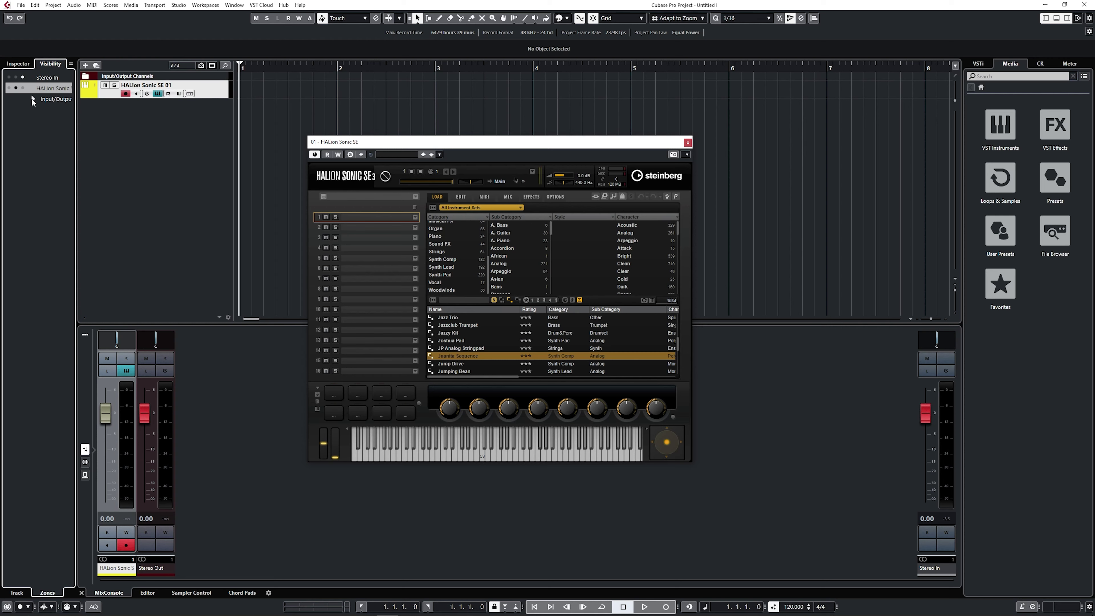
pyautogui.click(33, 98)
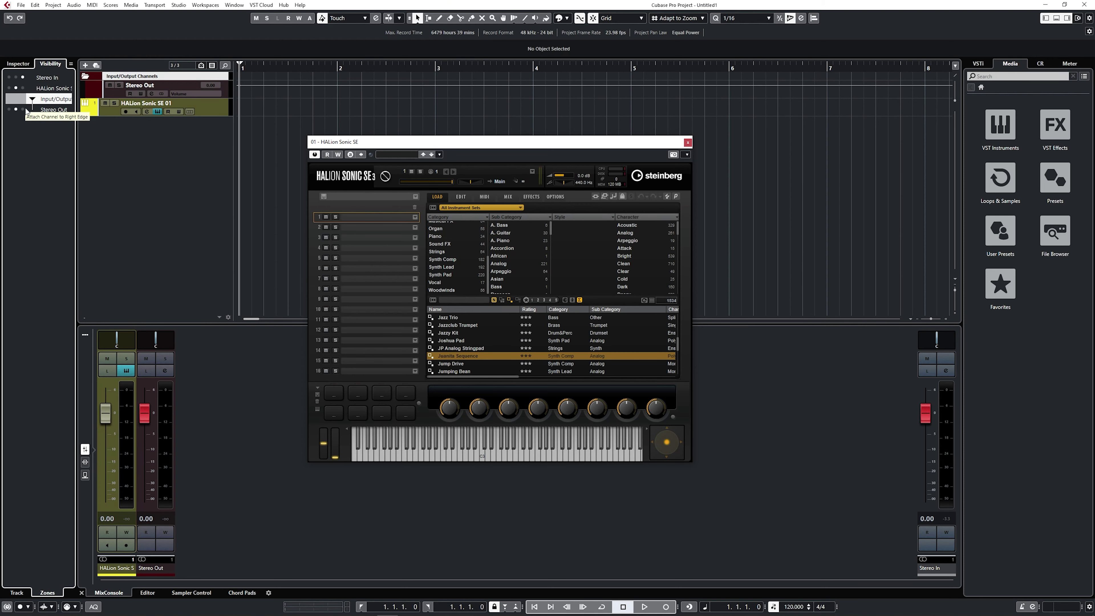
pyautogui.click(24, 110)
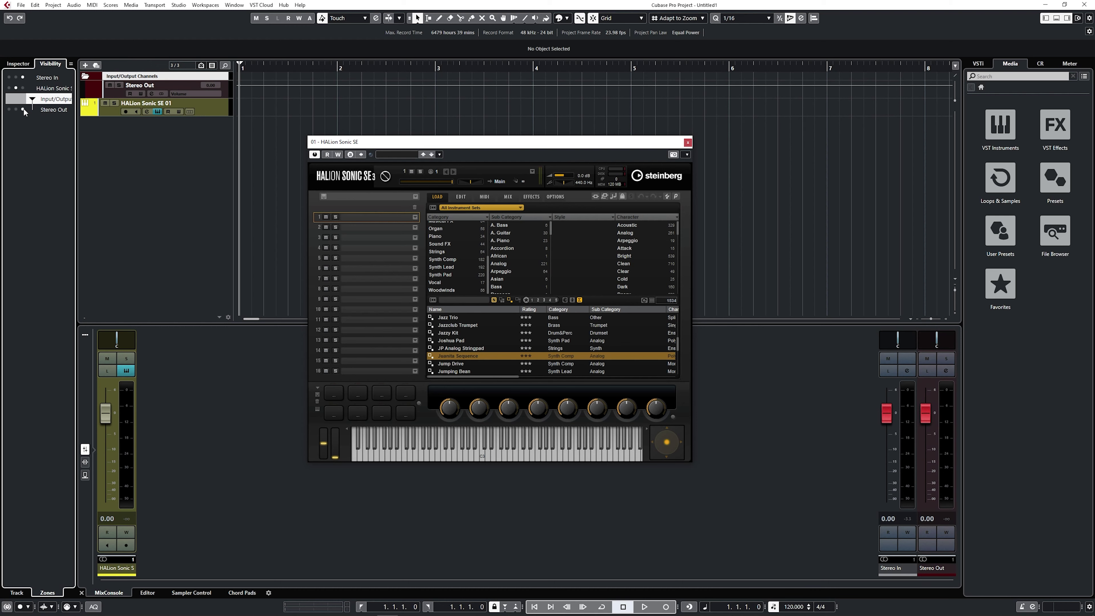
# Step: Widen the channel strips in the lower-zone MixConsole by zooming its channels in and out
pyautogui.click(222, 432)
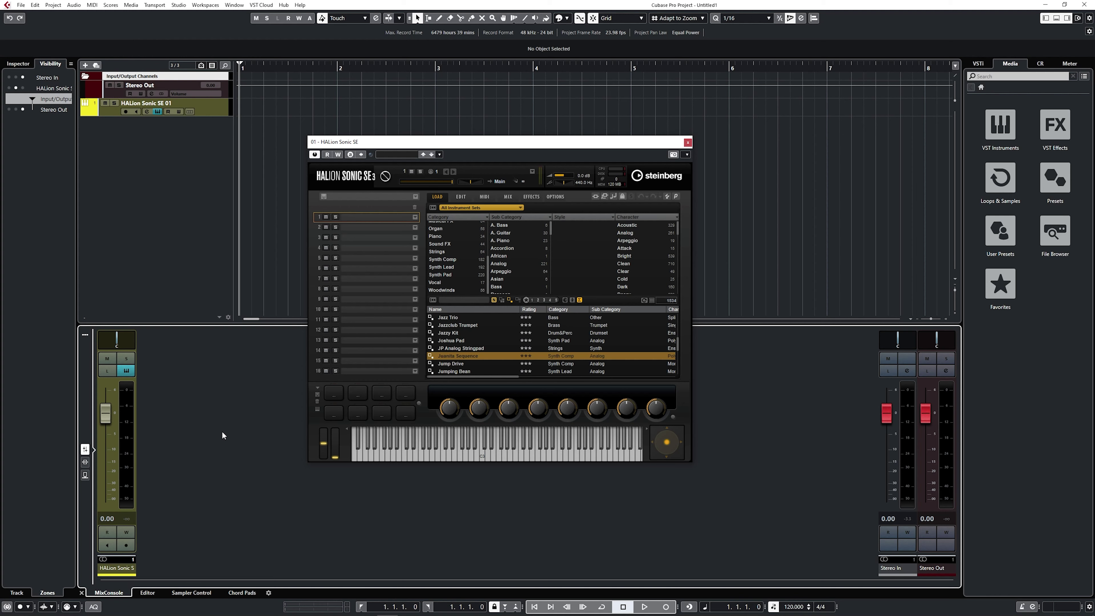
pyautogui.press('h')
pyautogui.press('h')
pyautogui.press('h')
pyautogui.press('h')
pyautogui.press('h')
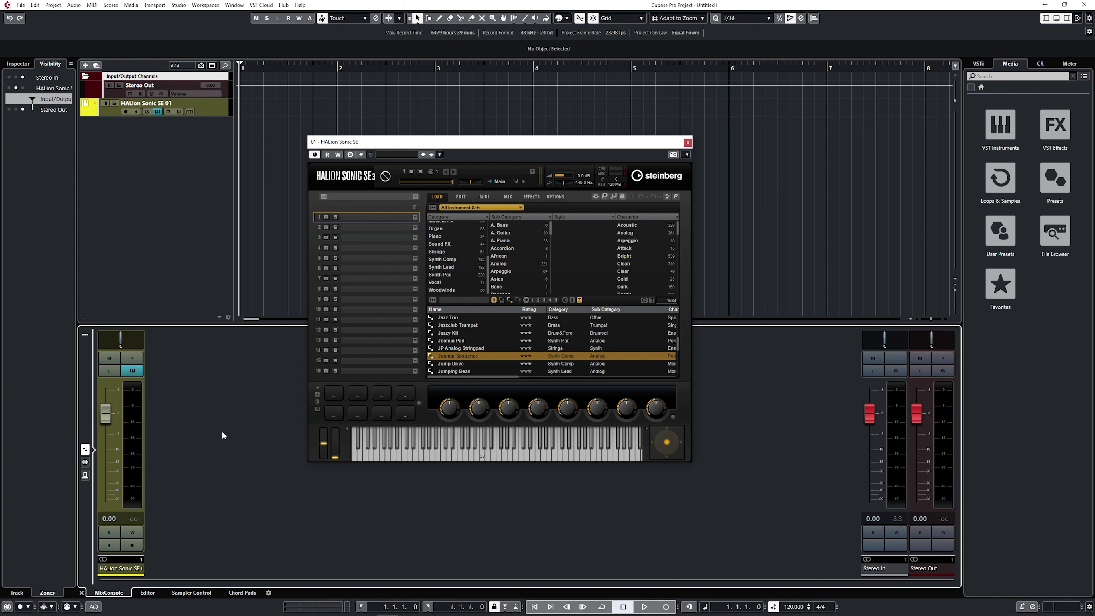
pyautogui.press('g')
pyautogui.press('g')
pyautogui.press('g')
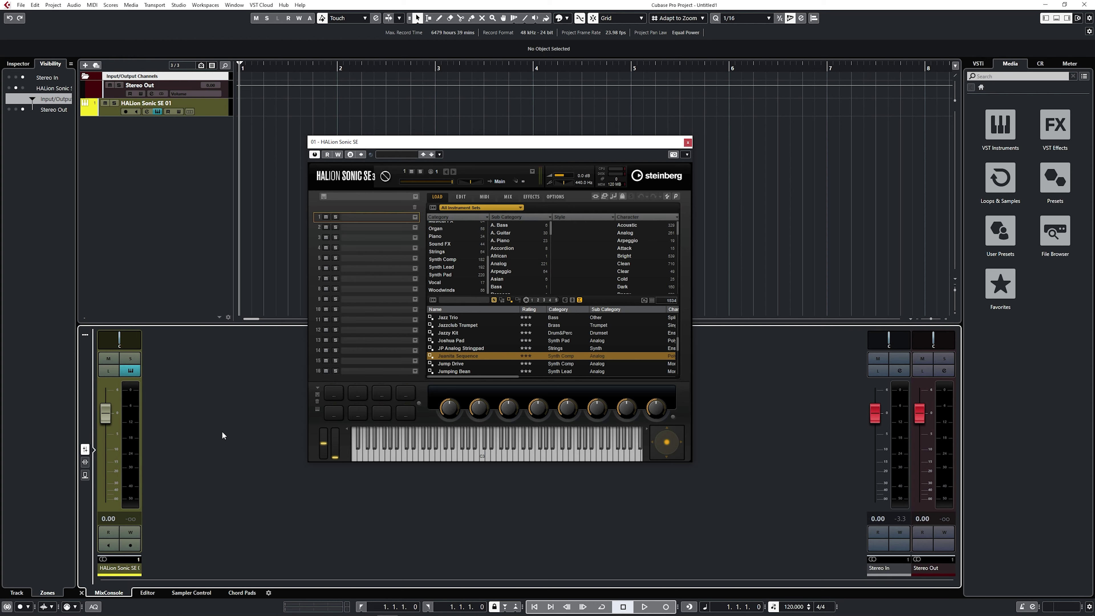
pyautogui.press('h')
pyautogui.press('h')
pyautogui.press('h')
pyautogui.press('h')
pyautogui.press('h')
pyautogui.press('h')
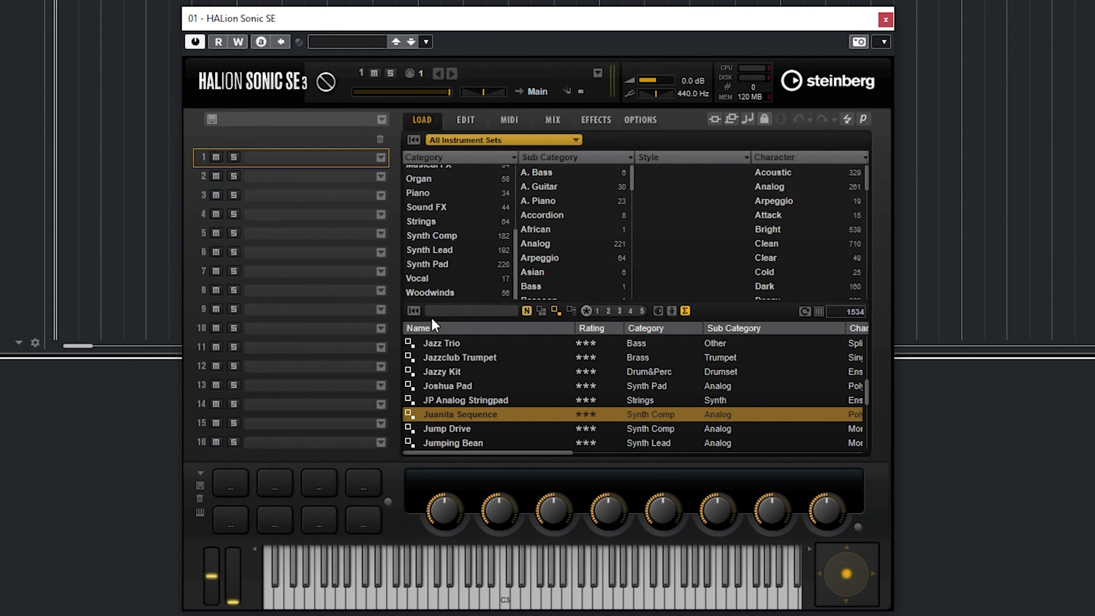
# Step: Filter the HALion Sonic SE presets by the Piano category and load YAMAHA S90ES Piano into slot 1
pyautogui.moveTo(514, 295); pyautogui.dragTo(521, 245)
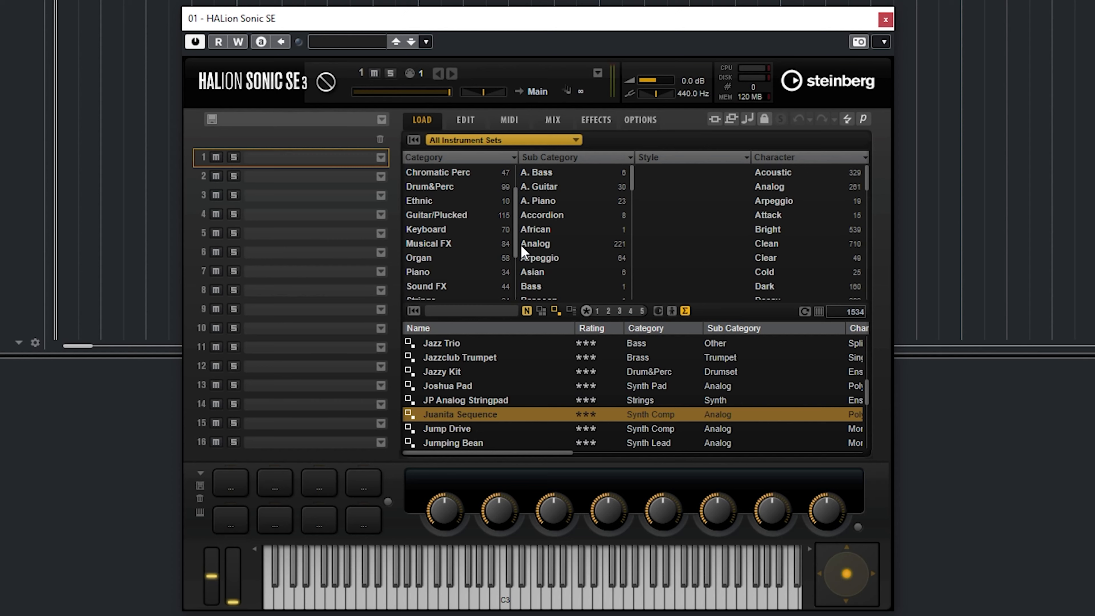
pyautogui.click(442, 271)
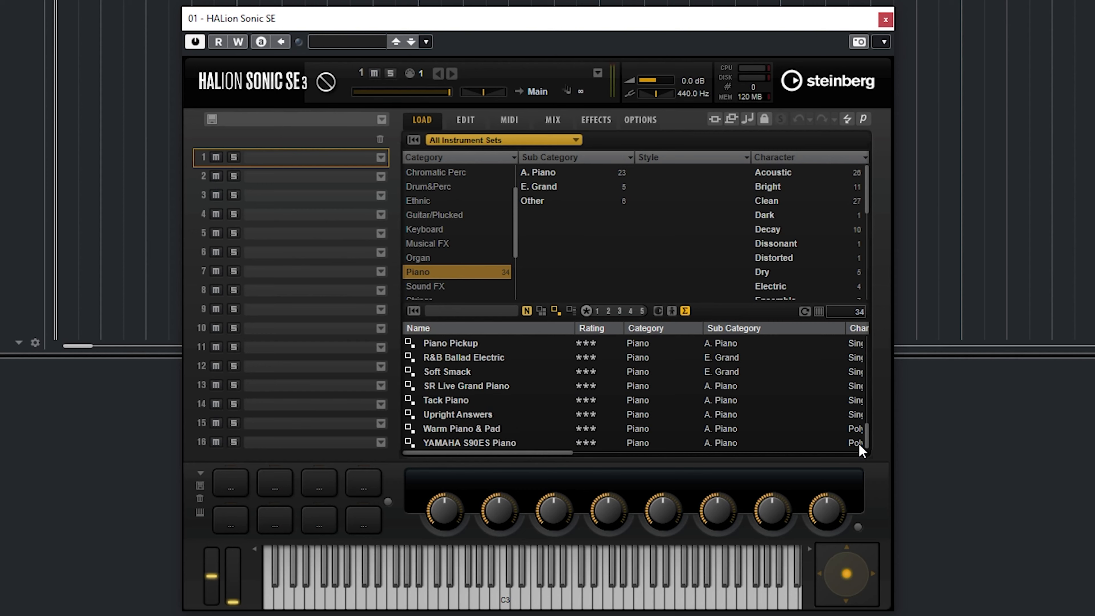
pyautogui.moveTo(859, 443); pyautogui.dragTo(881, 447)
pyautogui.doubleClick(511, 442)
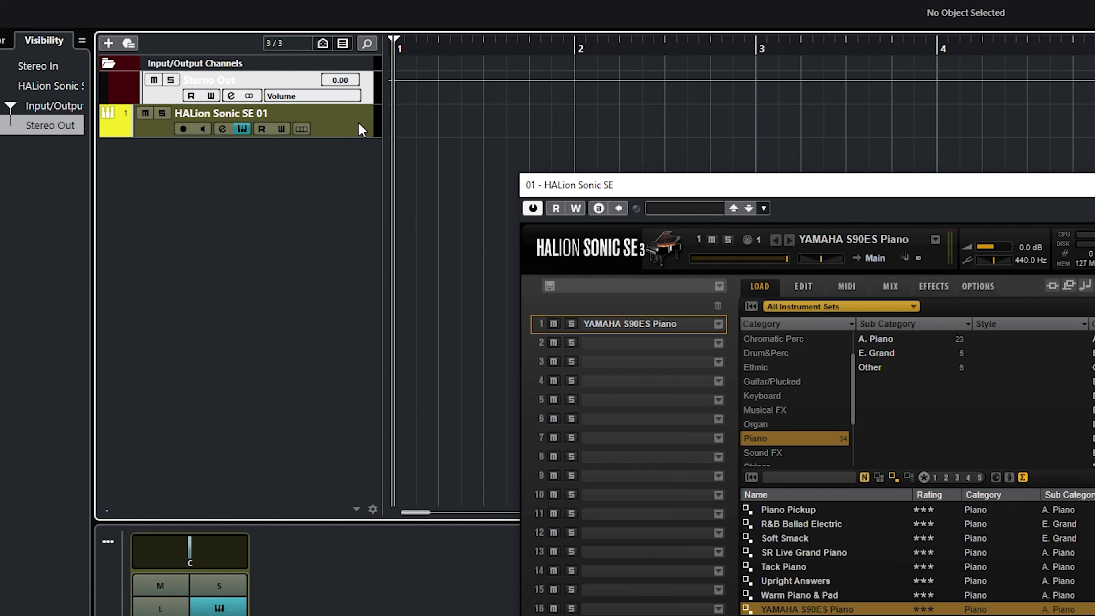
# Step: With the HALion Sonic SE 01 track selected and its instrument window closed, show the Chord Pads in the lower zone
pyautogui.click(361, 128)
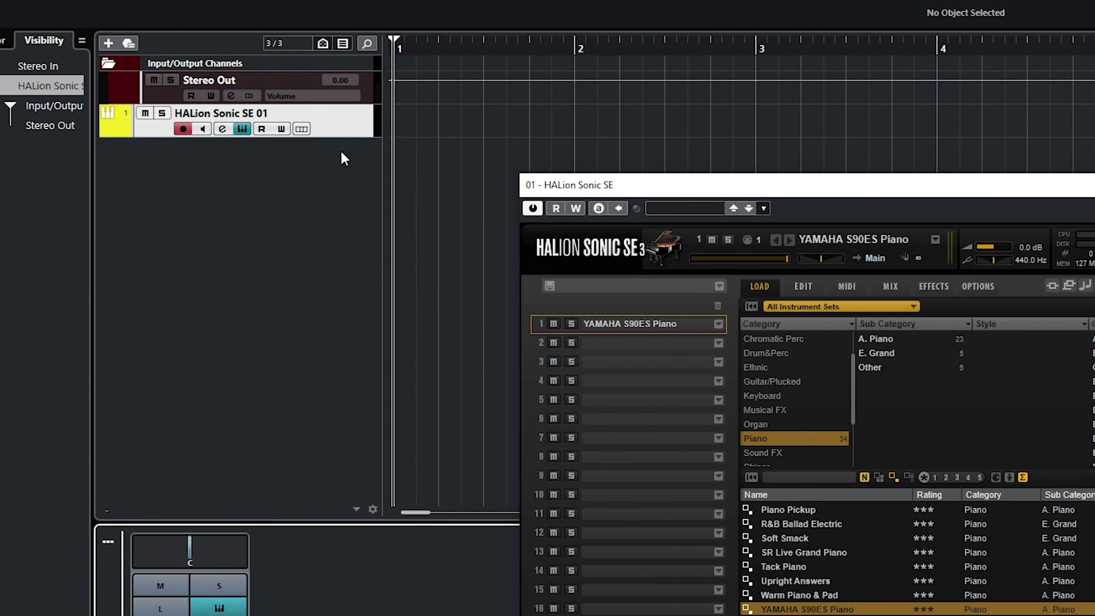
pyautogui.click(242, 129)
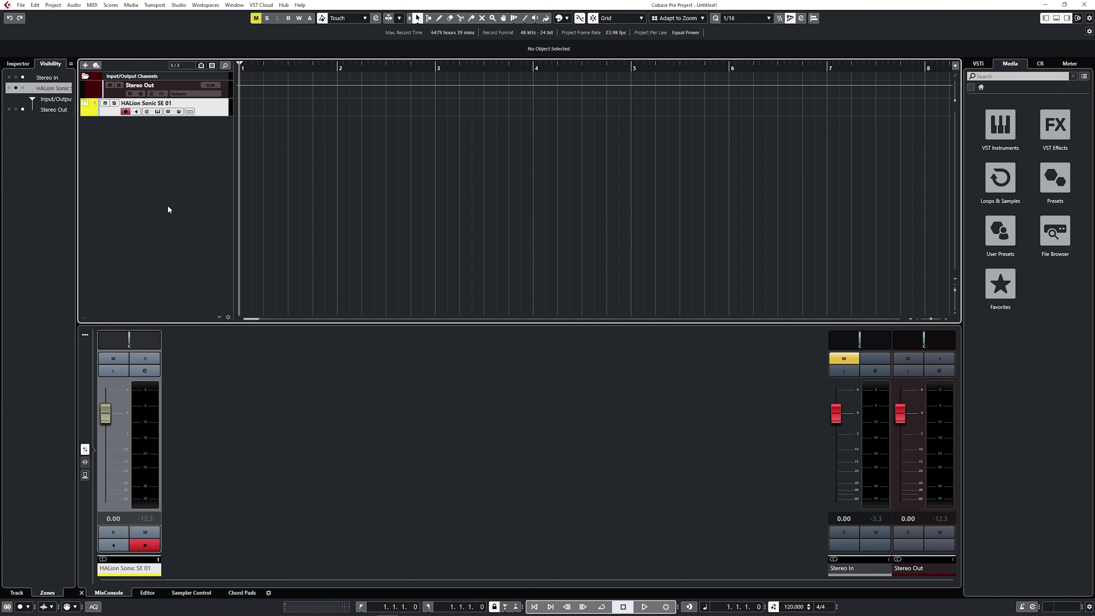
pyautogui.click(245, 594)
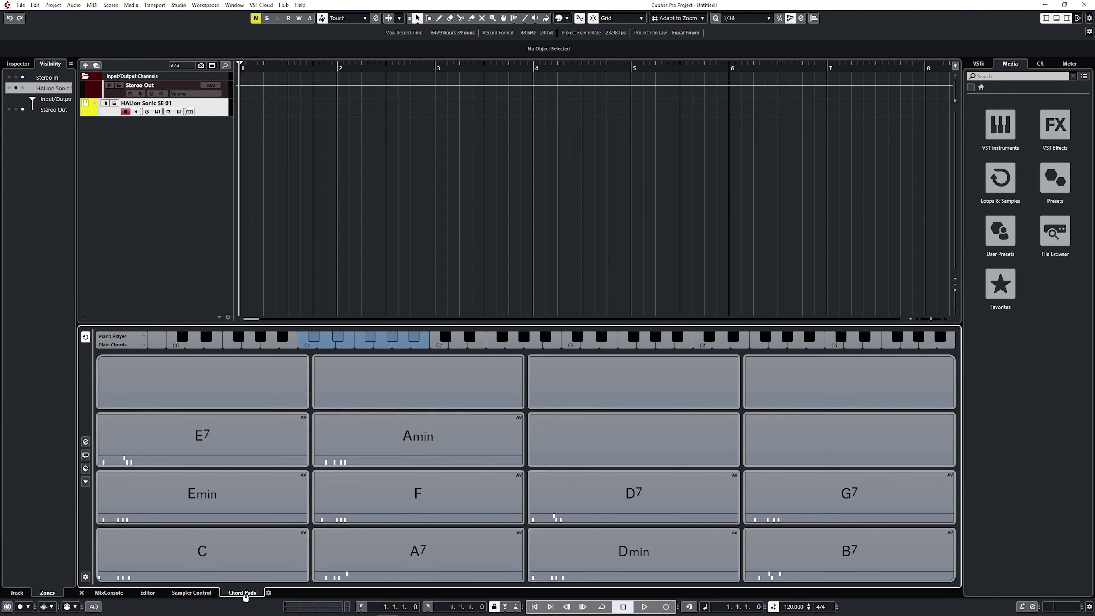
pyautogui.click(268, 594)
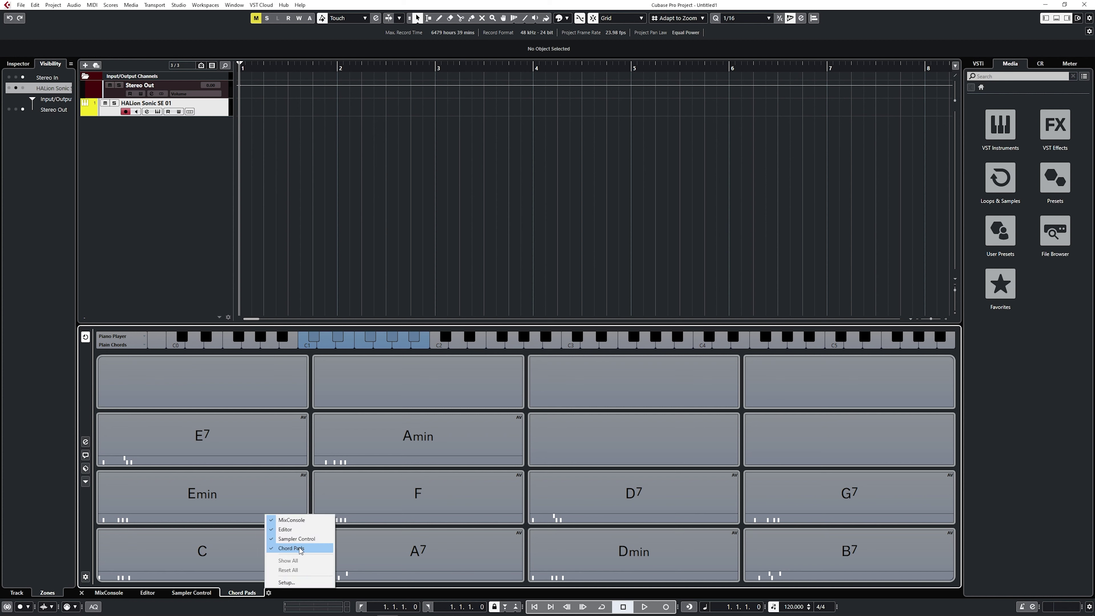
pyautogui.click(287, 599)
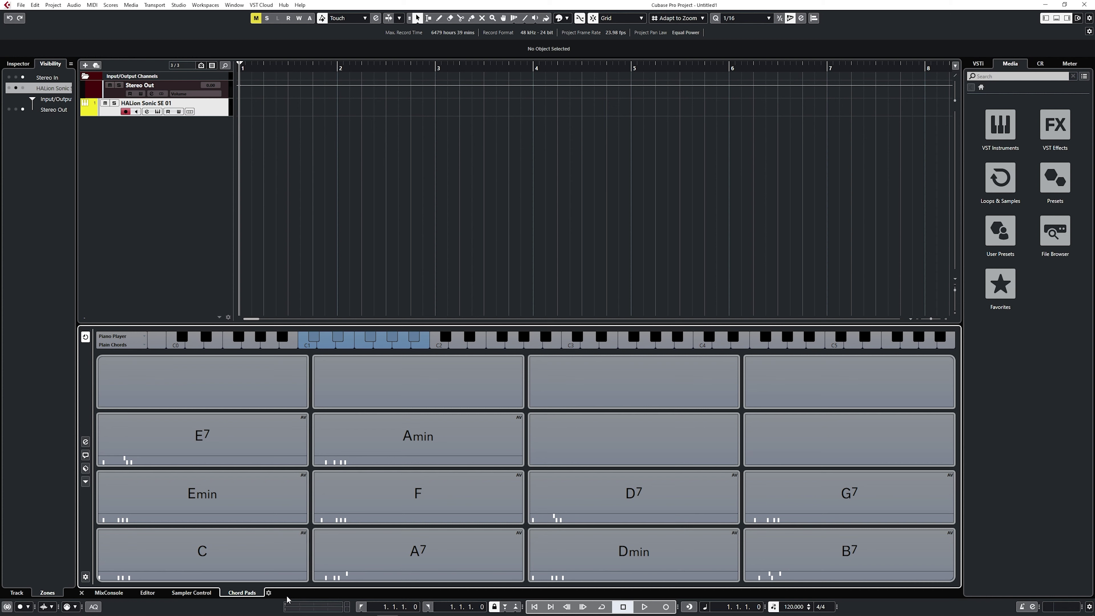
# Step: Try the Keyboard pad layout type in the Chord Pads setup and switch it back to Grid
pyautogui.click(85, 576)
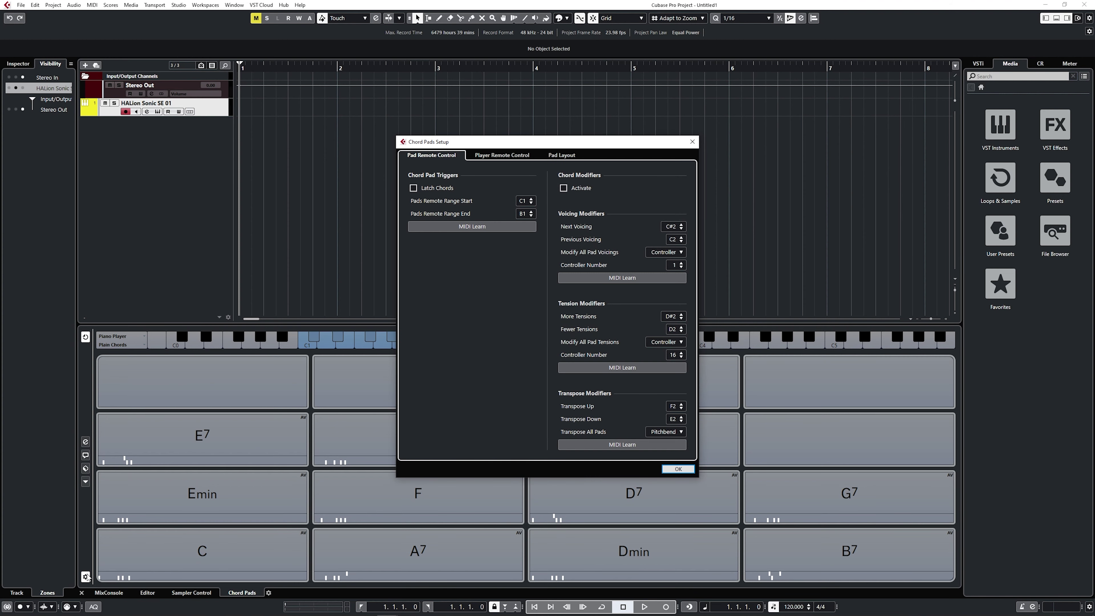
pyautogui.click(563, 156)
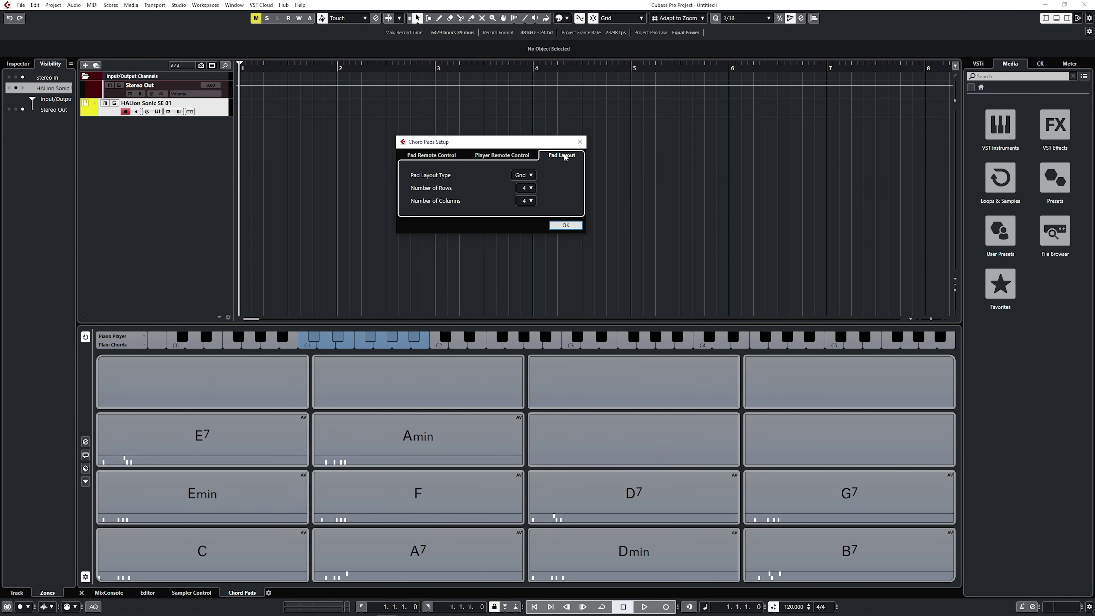
pyautogui.click(534, 176)
pyautogui.click(538, 187)
pyautogui.click(524, 175)
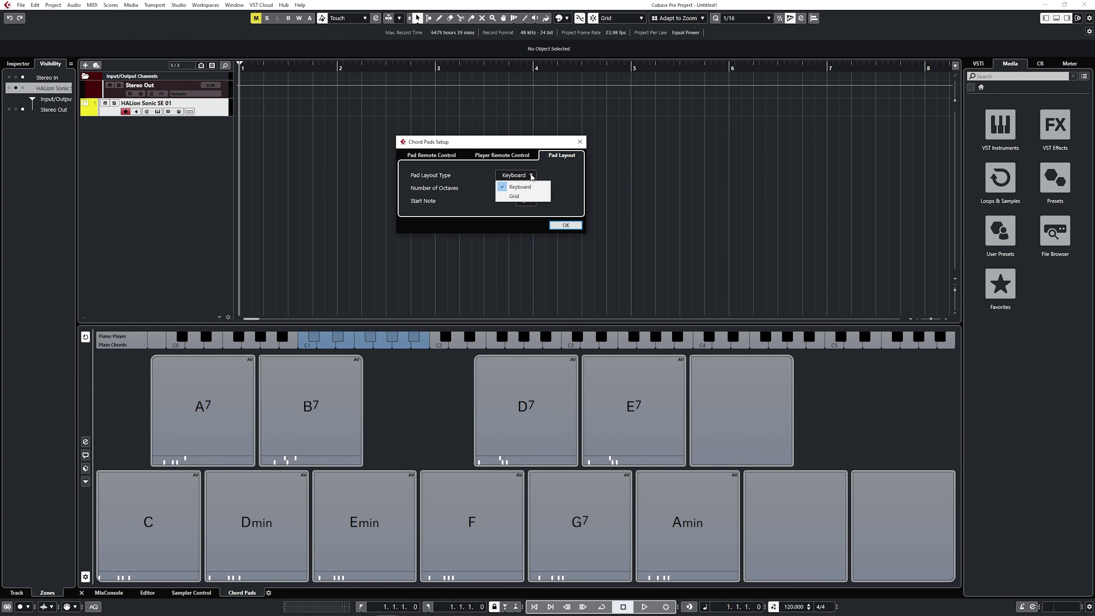
pyautogui.click(531, 196)
# Step: Try the Chord Pads grid with 1, 2 and 3 rows, restore 4 rows and close the setup
pyautogui.click(531, 192)
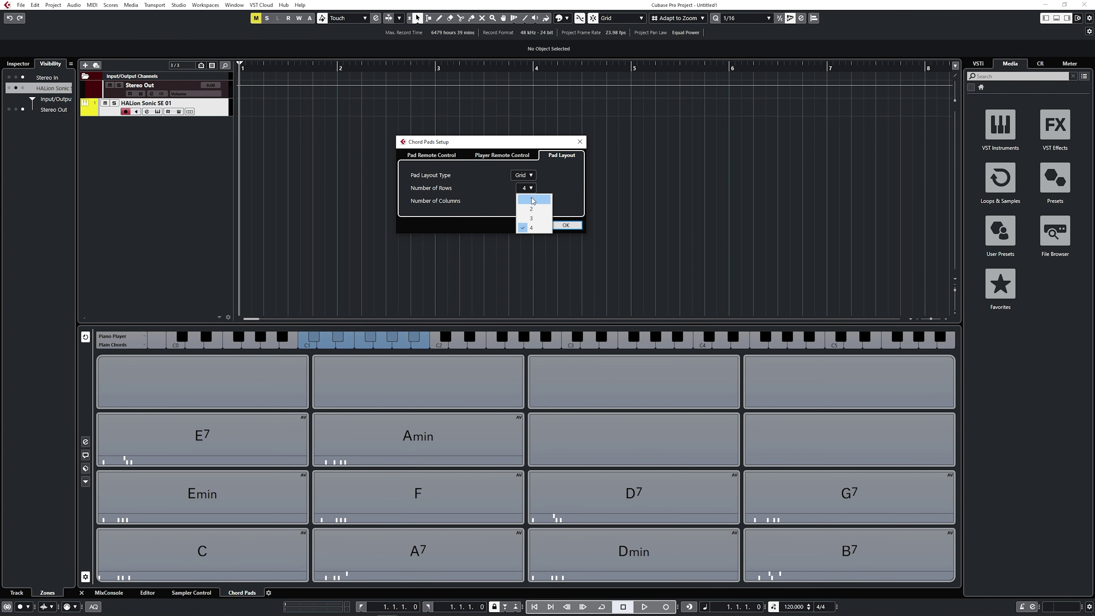
pyautogui.click(533, 200)
pyautogui.click(532, 191)
pyautogui.click(532, 209)
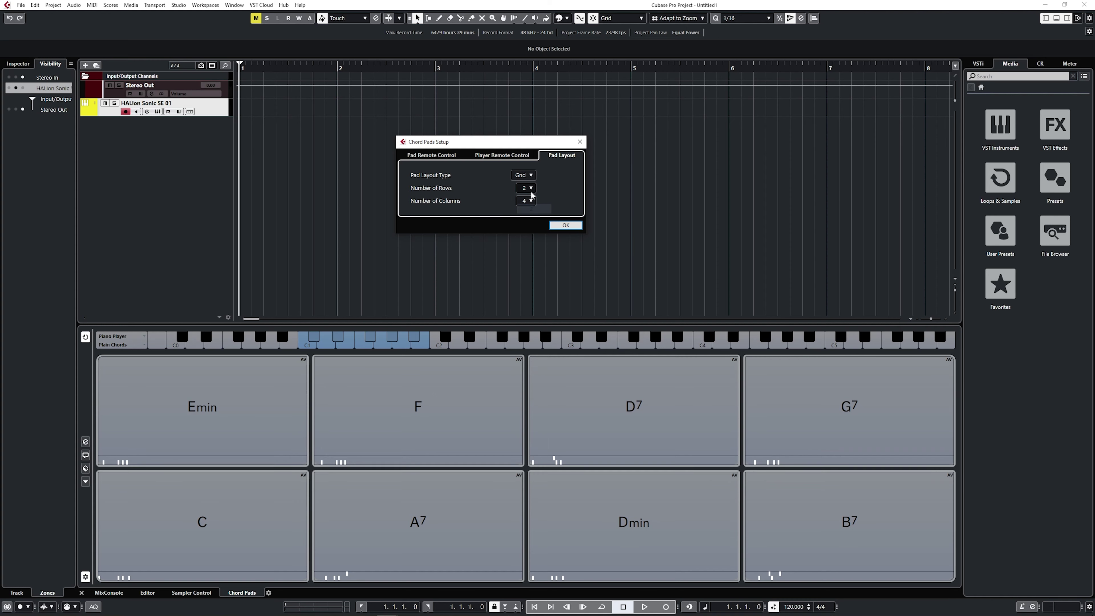
pyautogui.click(532, 191)
pyautogui.click(534, 219)
pyautogui.click(530, 188)
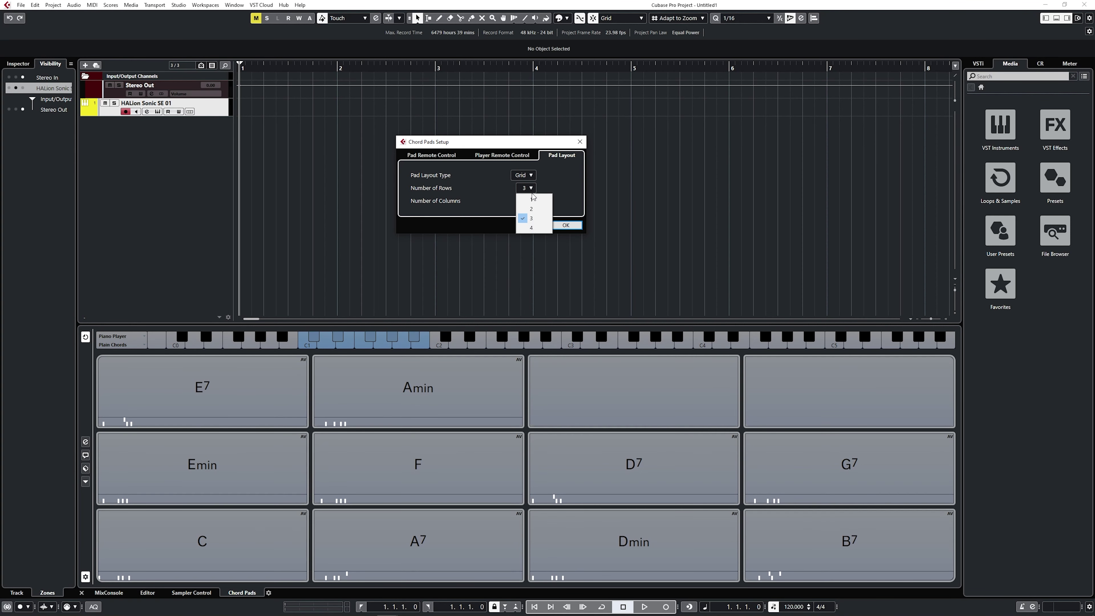
pyautogui.click(532, 227)
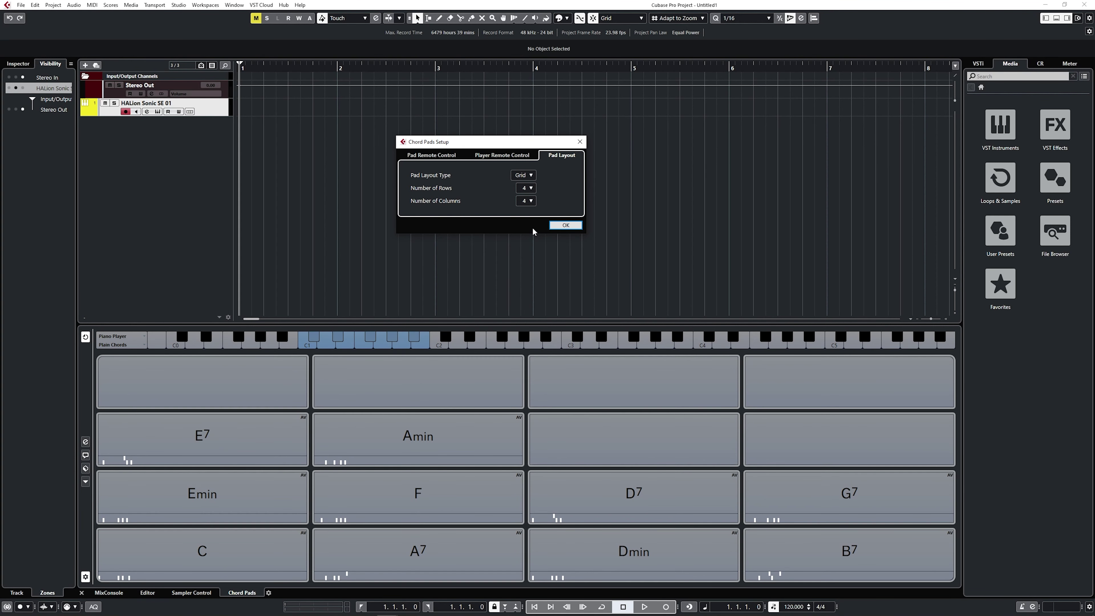
pyautogui.click(573, 226)
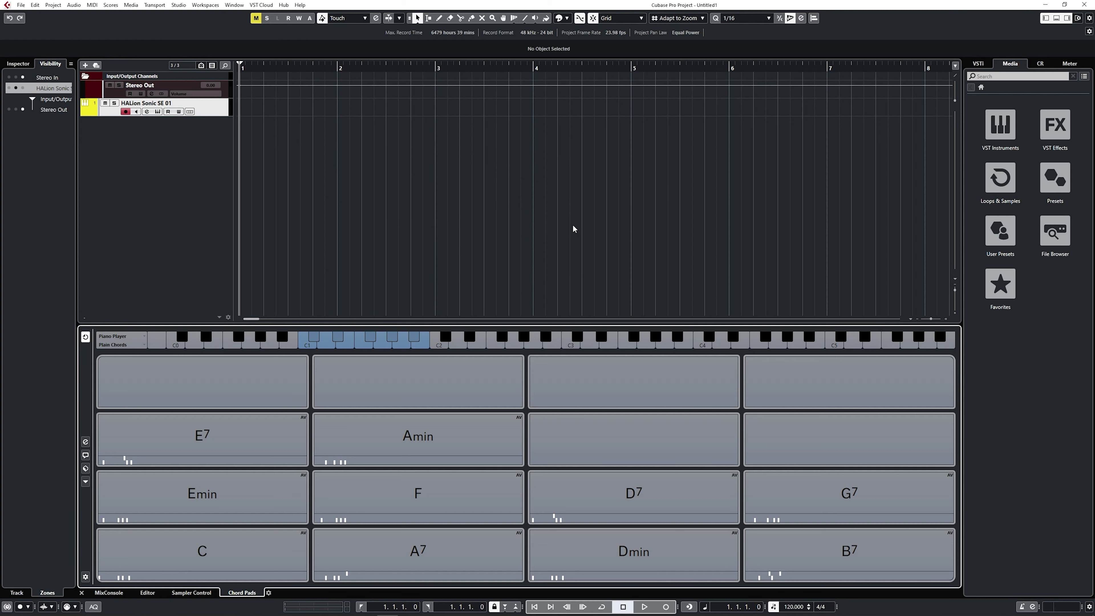
# Step: Audition the C, A7, Dmin and B7 chord pads
pyautogui.click(259, 546)
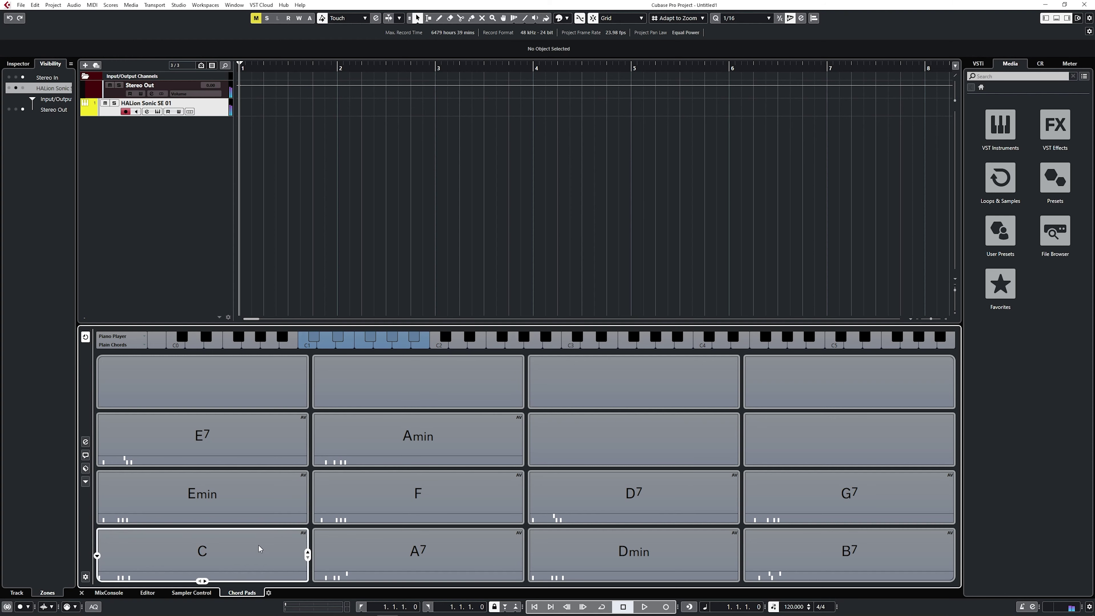
pyautogui.click(398, 546)
pyautogui.click(610, 549)
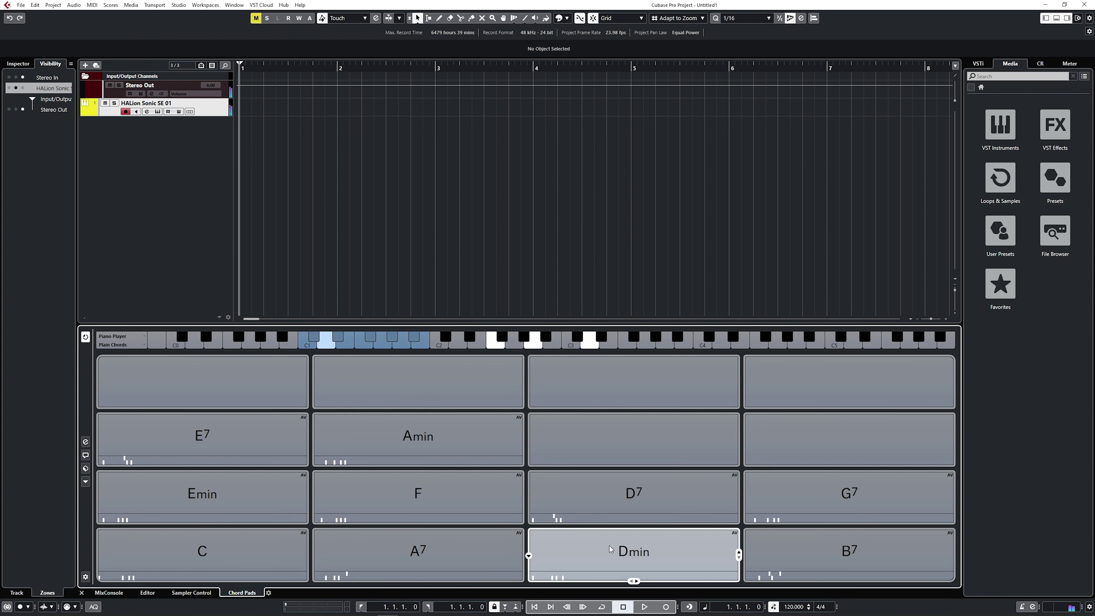
pyautogui.click(796, 549)
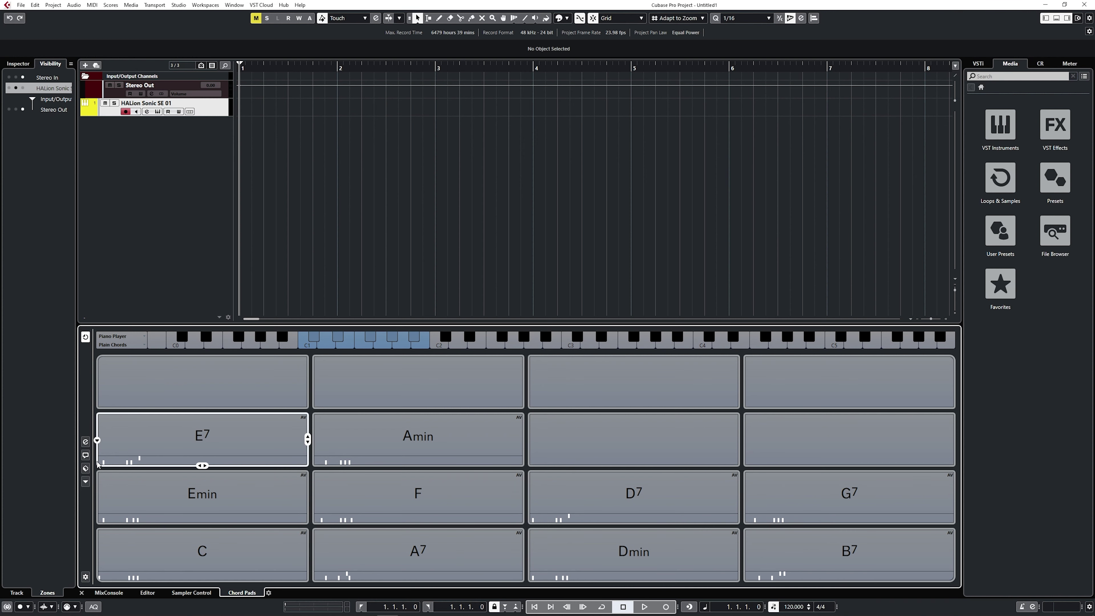
# Step: Try the Chord Pads presets Favourite Pop Chords, Gloomy and House of Tensions, and close the preset browser
pyautogui.click(85, 469)
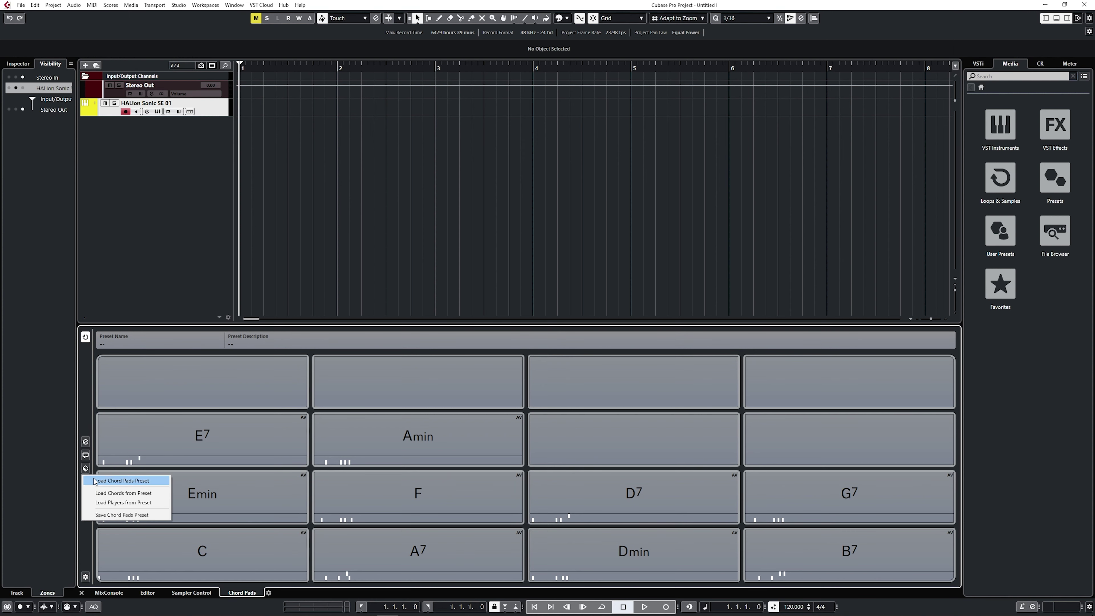
pyautogui.click(120, 480)
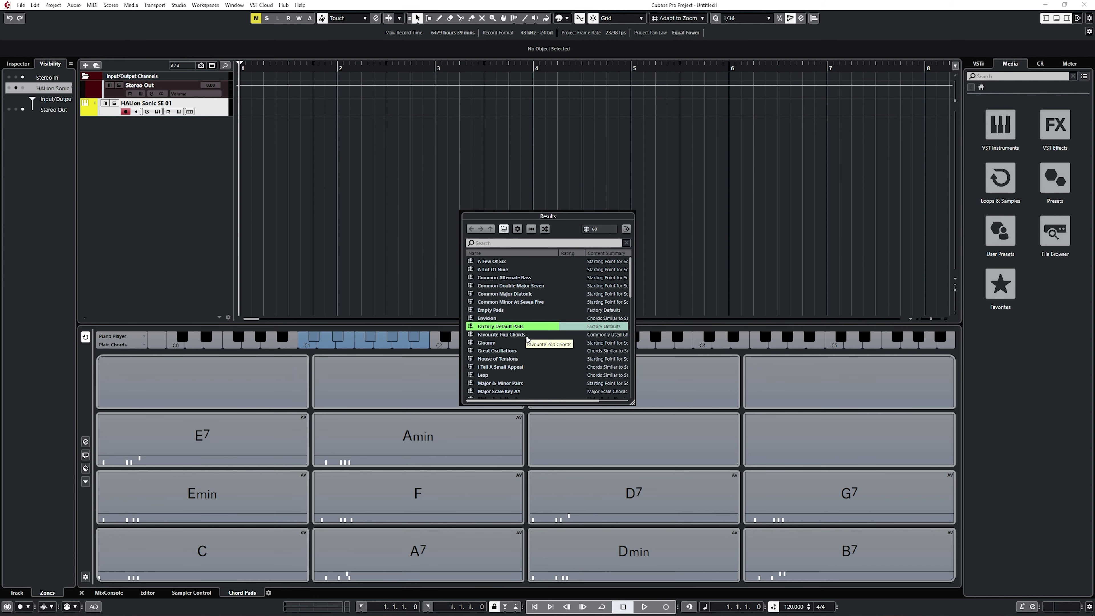
pyautogui.click(526, 336)
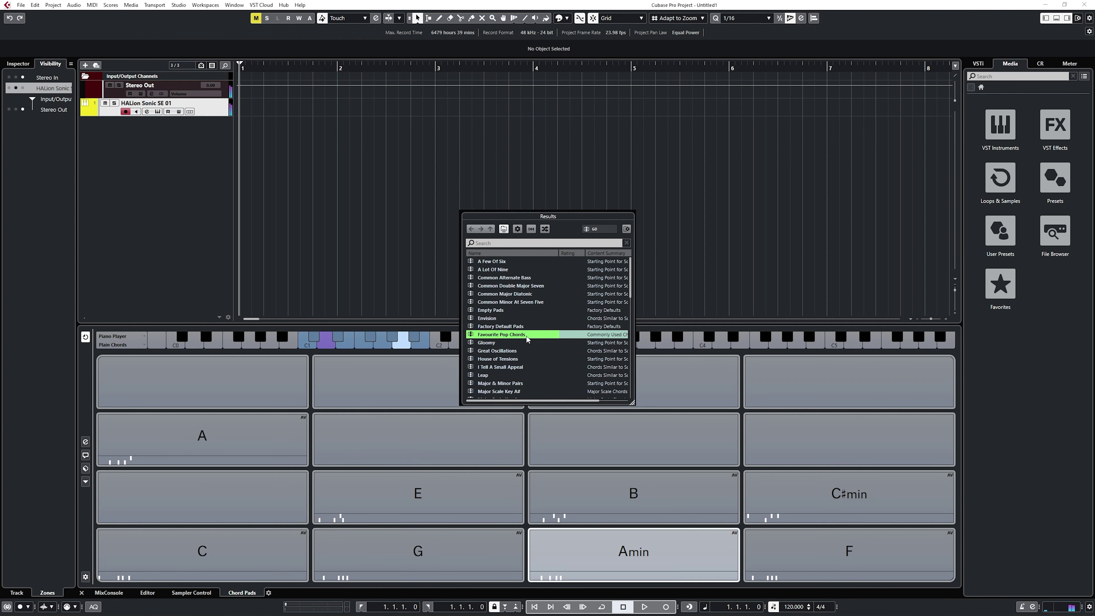
pyautogui.click(526, 343)
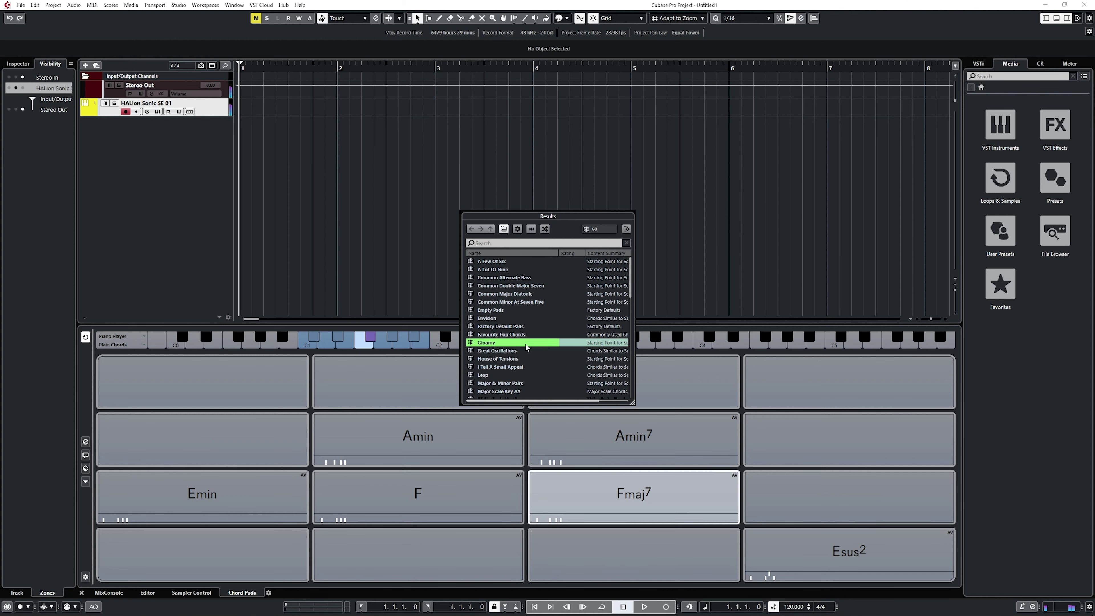
pyautogui.click(524, 360)
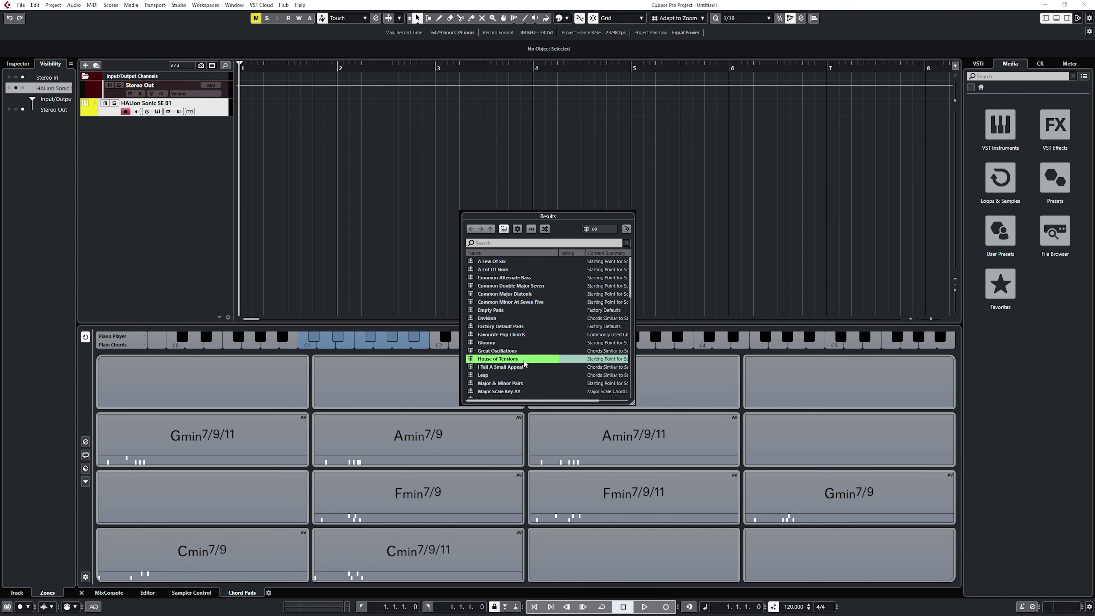
pyautogui.click(648, 278)
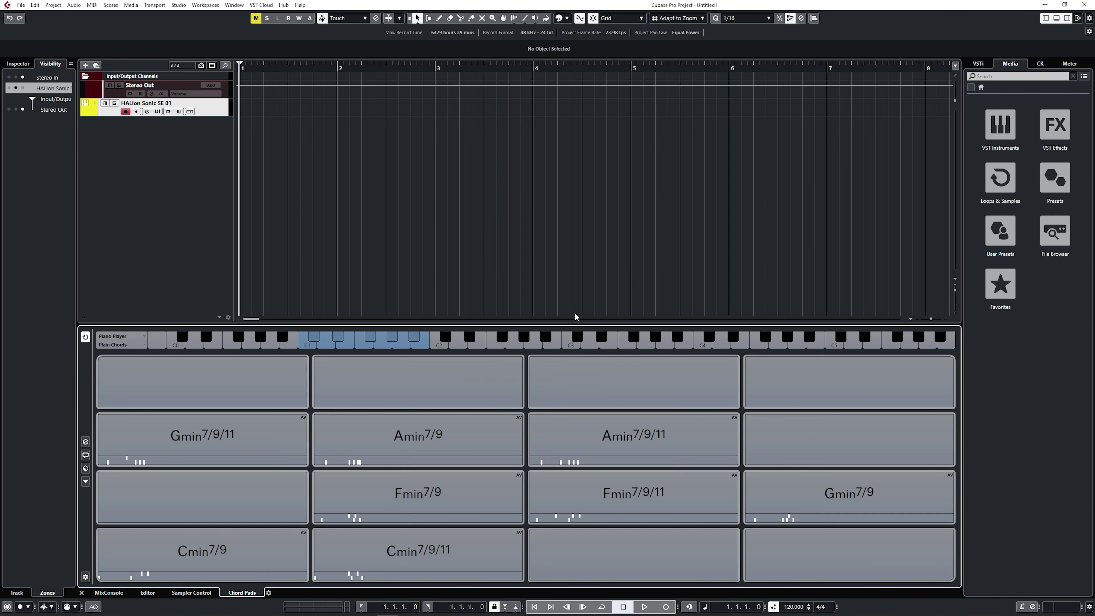
# Step: Unassign all chord pads and accept clearing their assignments
pyautogui.click(85, 482)
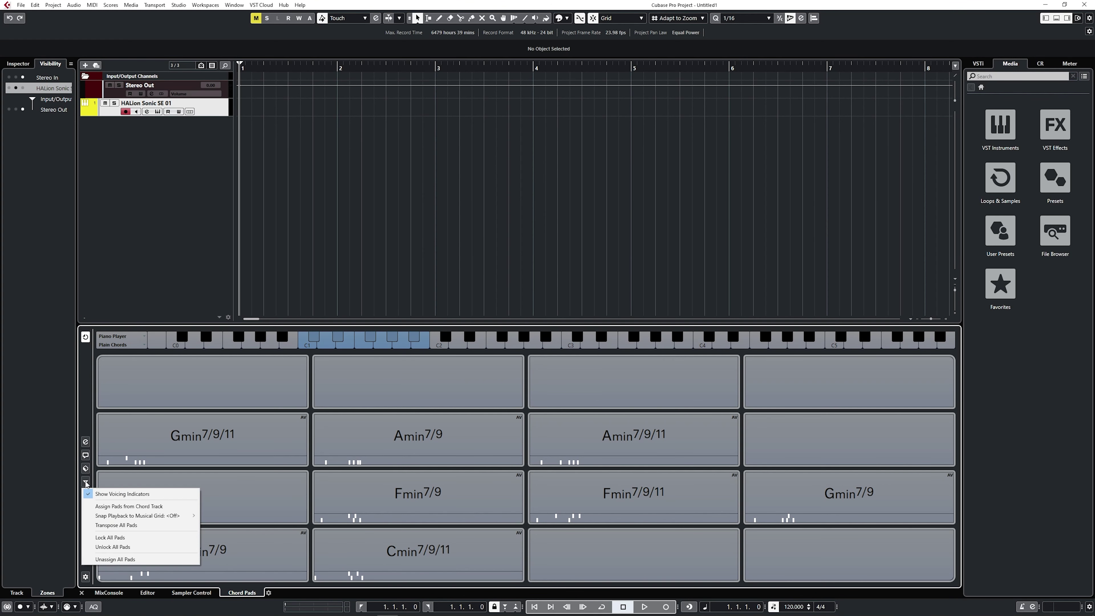
pyautogui.click(102, 559)
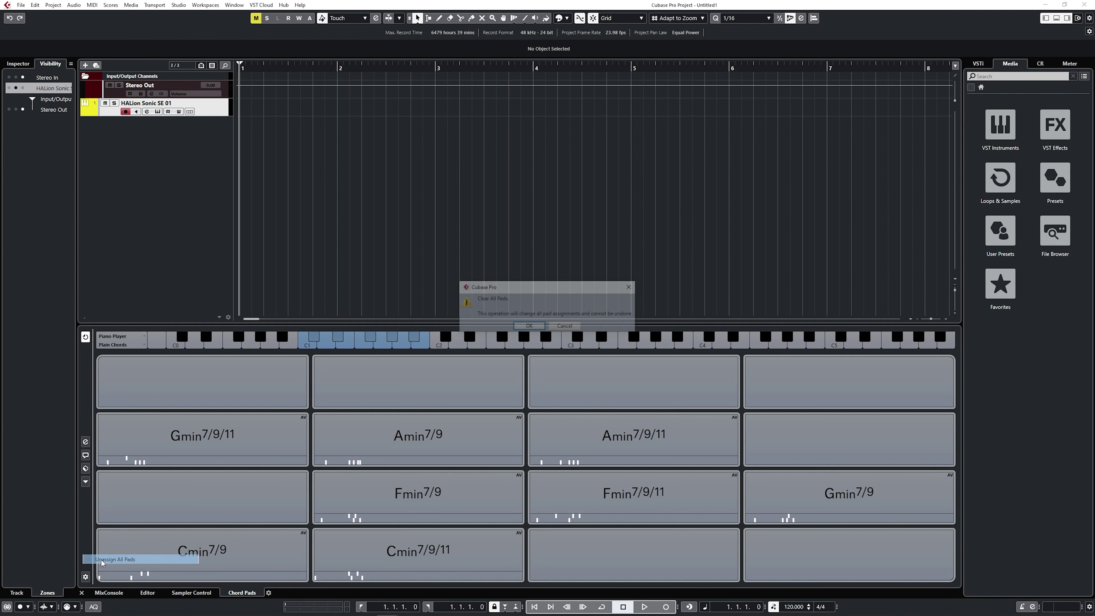
pyautogui.click(528, 326)
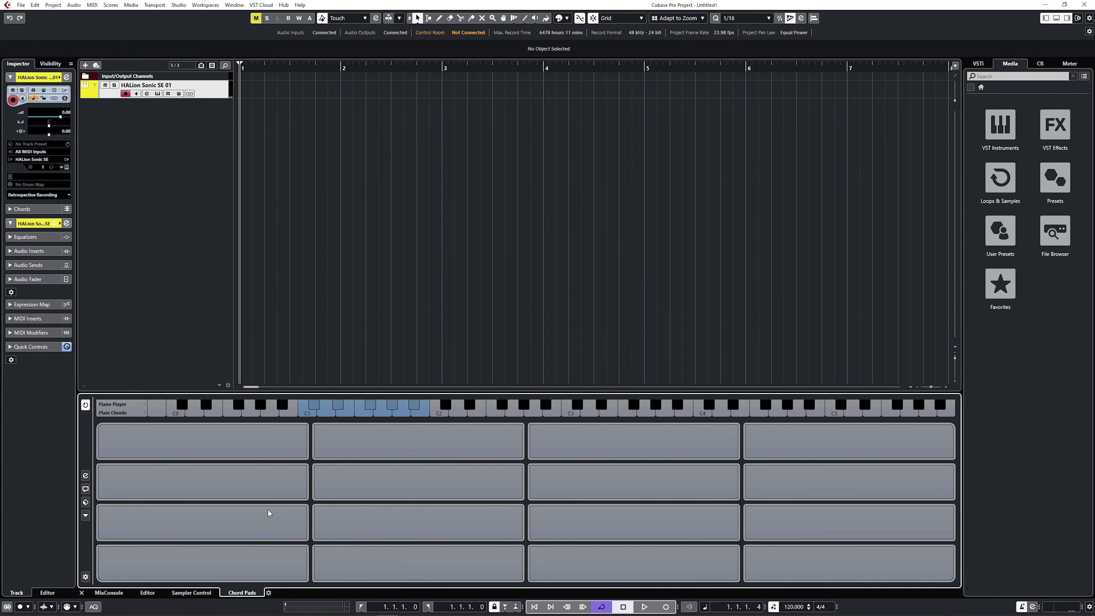
# Step: Set the first pad in the lowest row to receive its chord from MIDI input
pyautogui.click(229, 565)
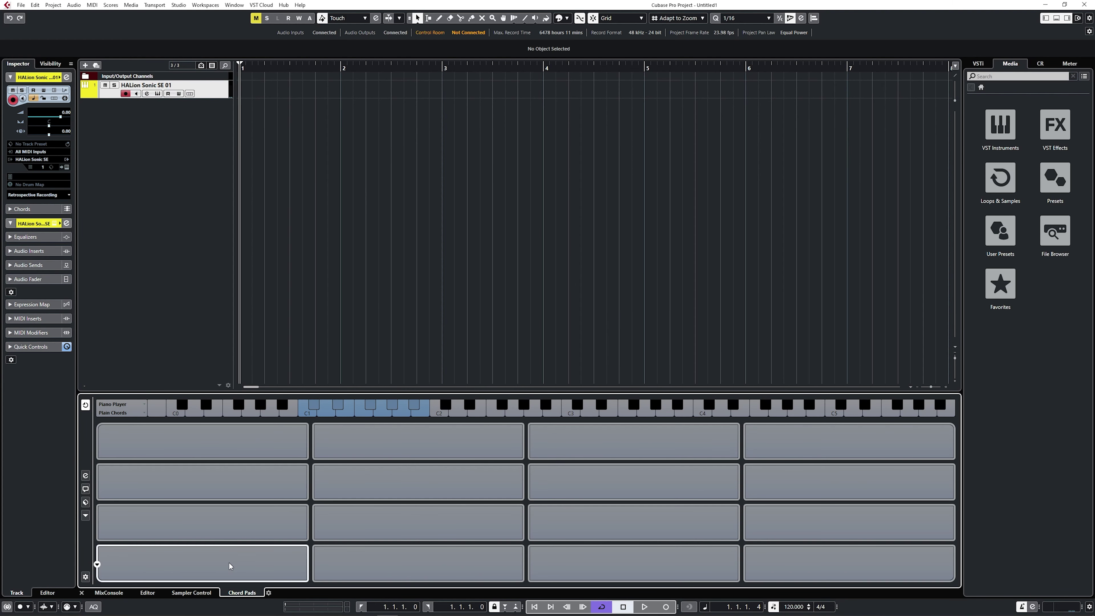
pyautogui.rightClick(229, 566)
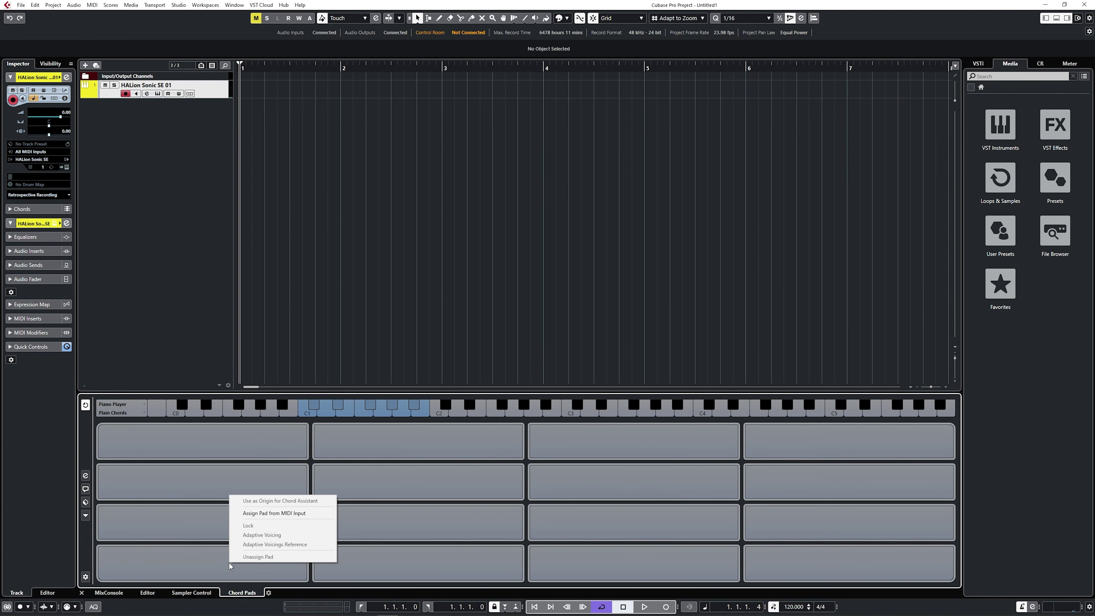
pyautogui.click(274, 514)
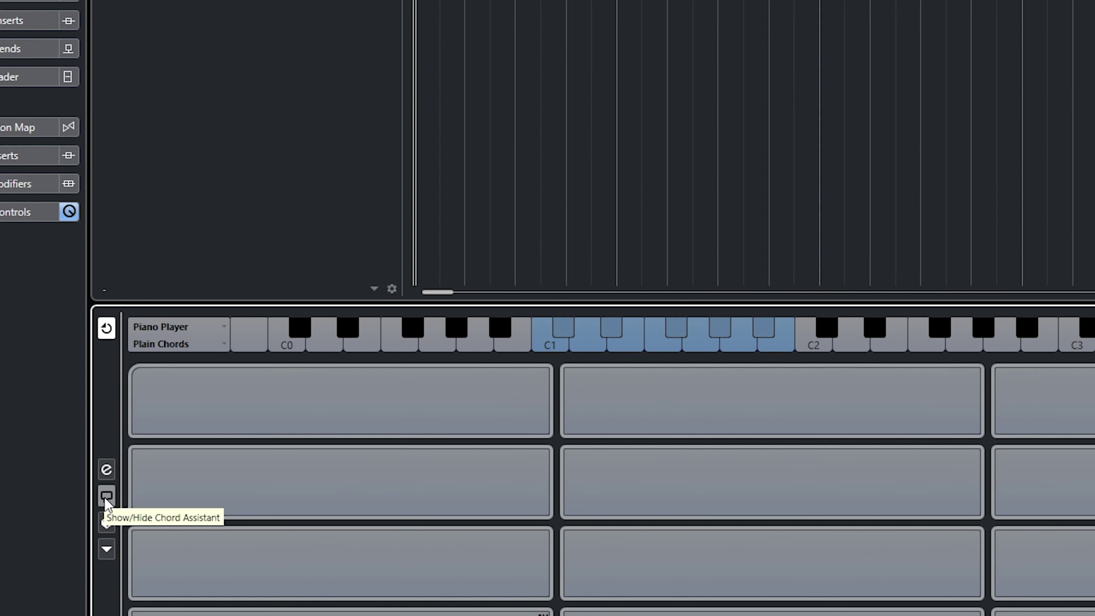
# Step: Open the Chord Assistant and compare its Proximity view with the Circle of Fifths view
pyautogui.click(106, 496)
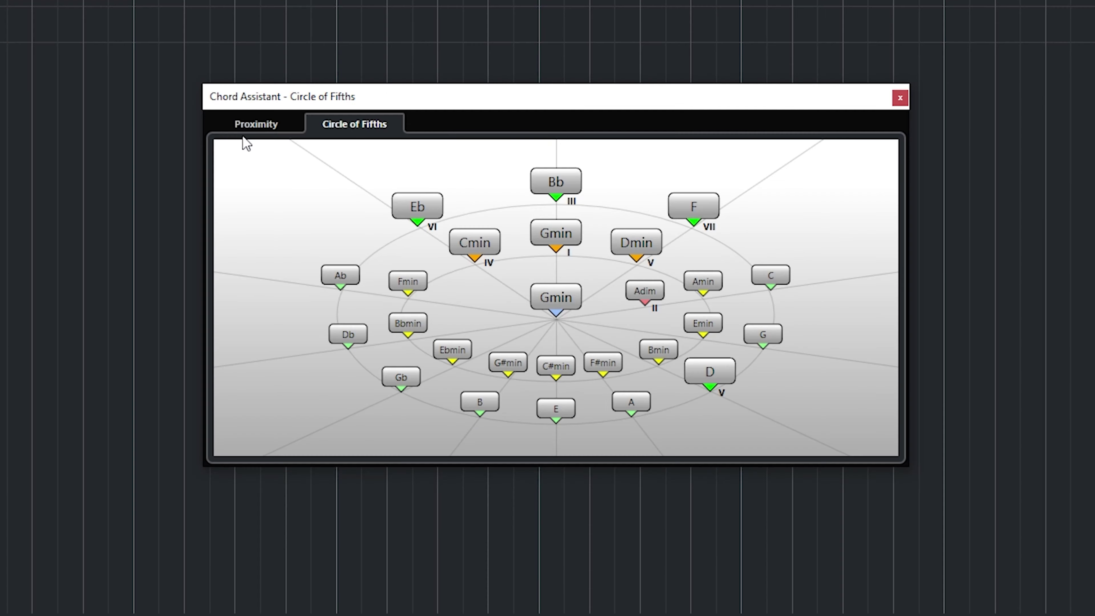
pyautogui.click(404, 140)
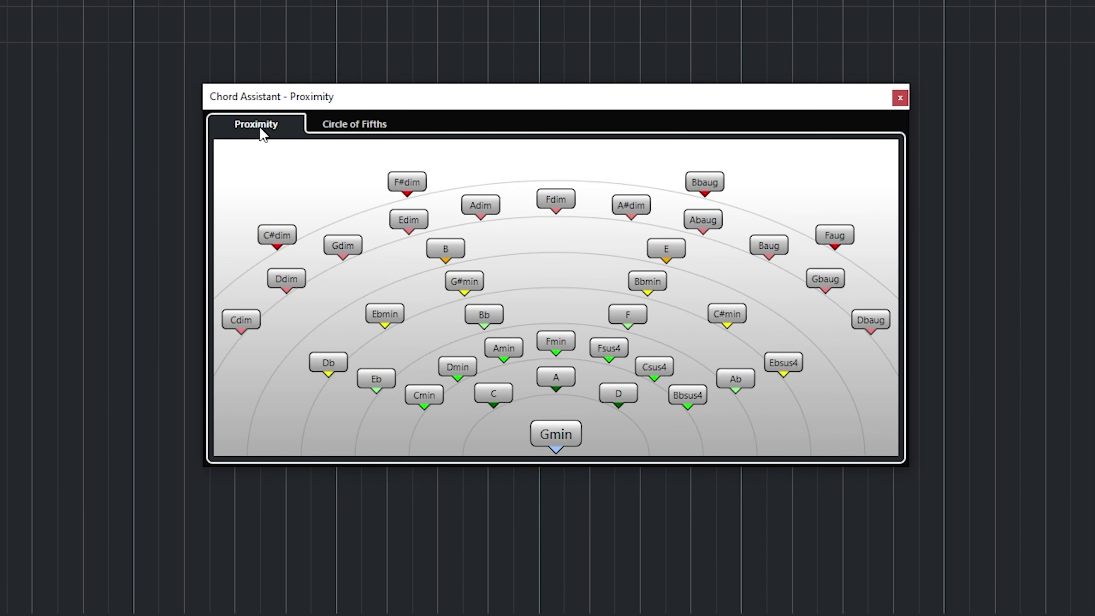
pyautogui.click(328, 124)
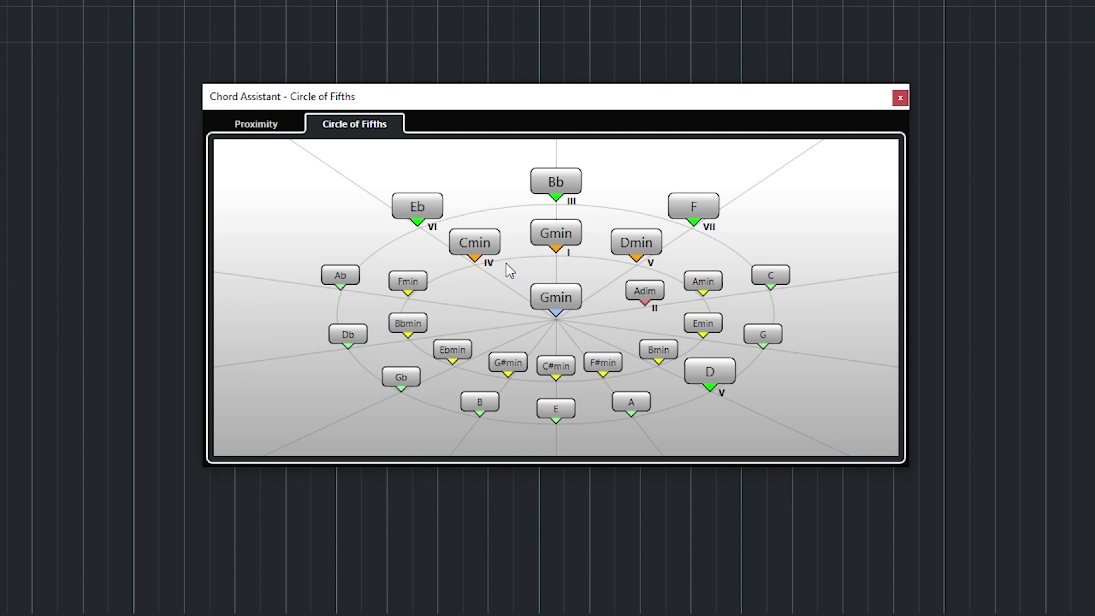
# Step: Audition the chords related to Gmin in the Circle of Fifths, including Cmin, Dmin, F, Bb and Eb
pyautogui.click(557, 296)
pyautogui.click(488, 246)
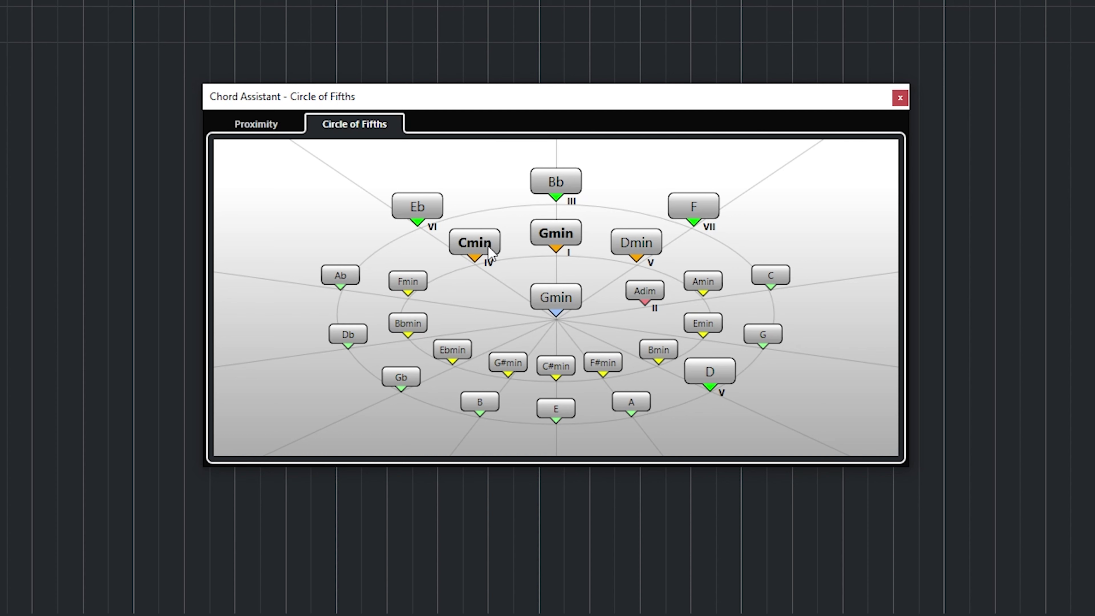
pyautogui.click(649, 254)
pyautogui.click(703, 203)
pyautogui.click(568, 237)
pyautogui.click(565, 185)
pyautogui.click(621, 240)
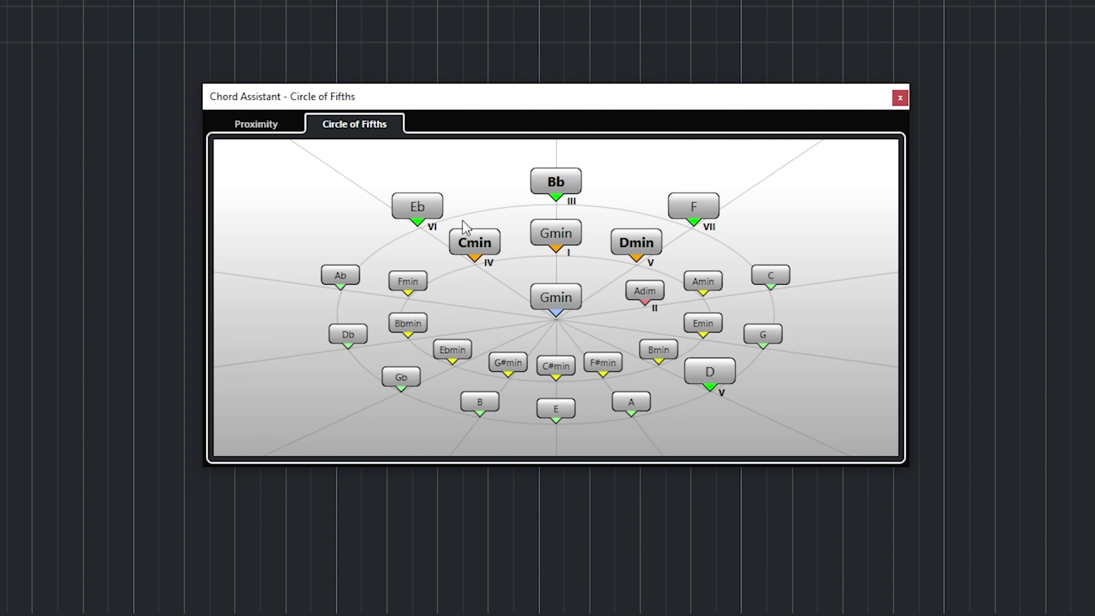
pyautogui.click(417, 214)
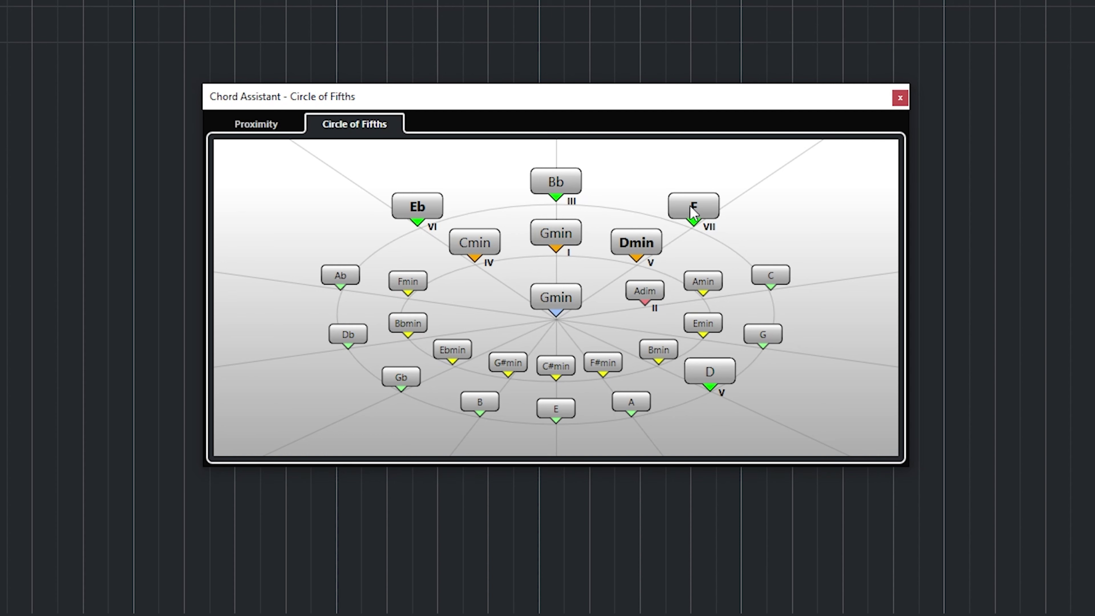
pyautogui.click(559, 234)
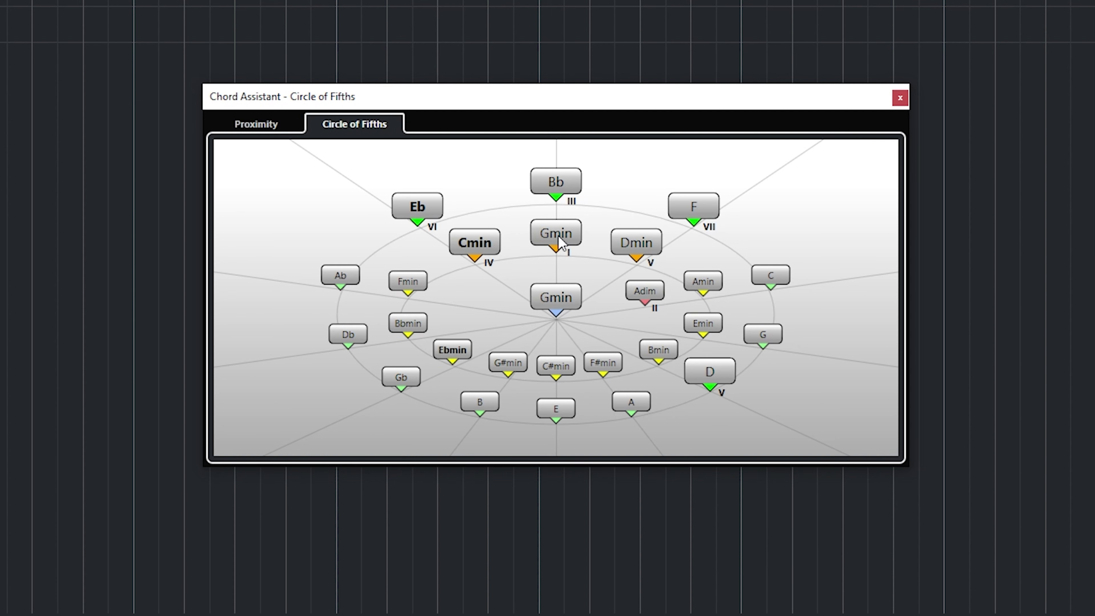
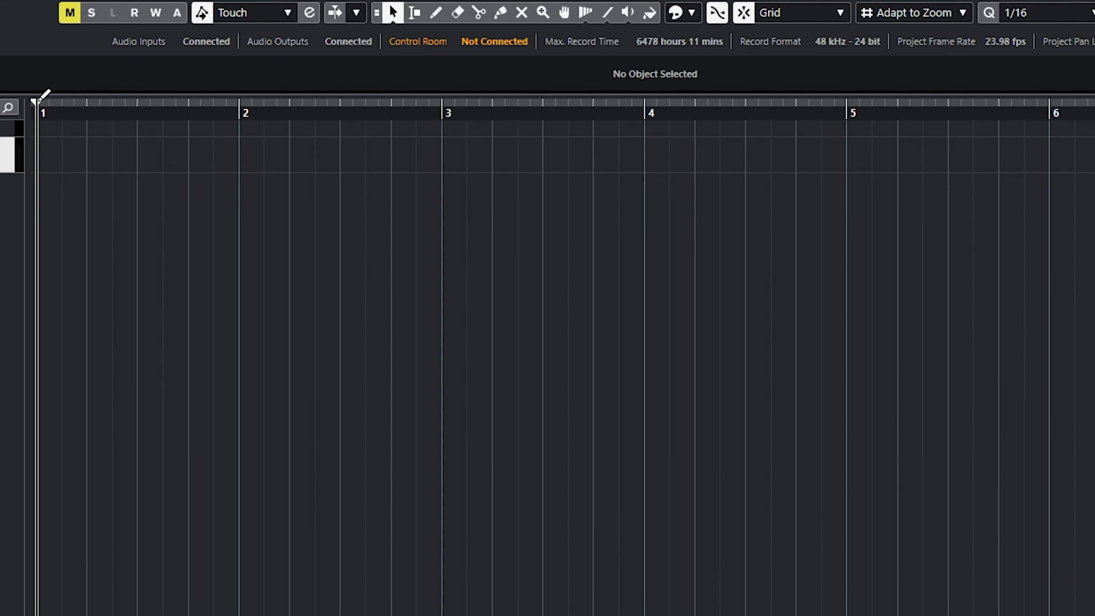
# Step: Set the cycle range from bar 1 to bar 5 and switch cycle mode off
pyautogui.moveTo(45, 96); pyautogui.dragTo(842, 99)
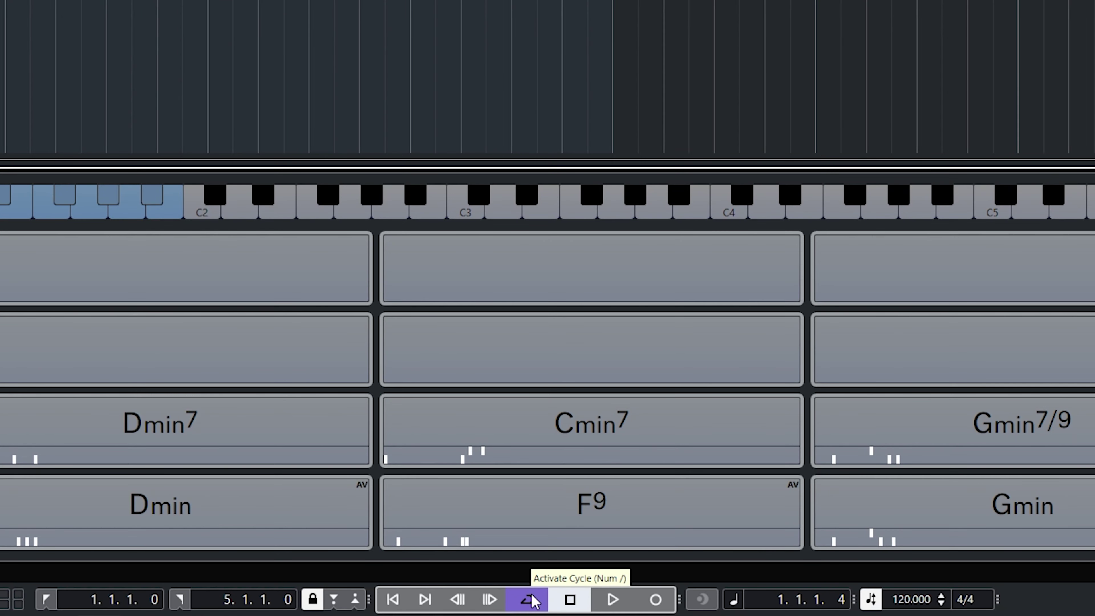
pyautogui.click(531, 595)
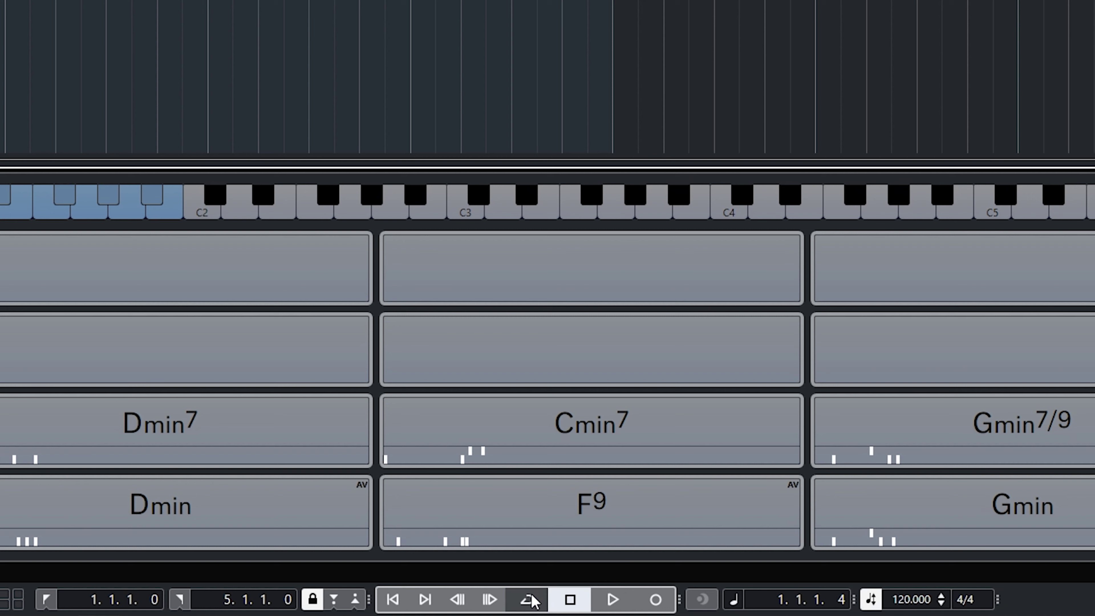
# Step: Switch on cycle mode and the metronome click, and run playback briefly to hear the click
pyautogui.click(531, 595)
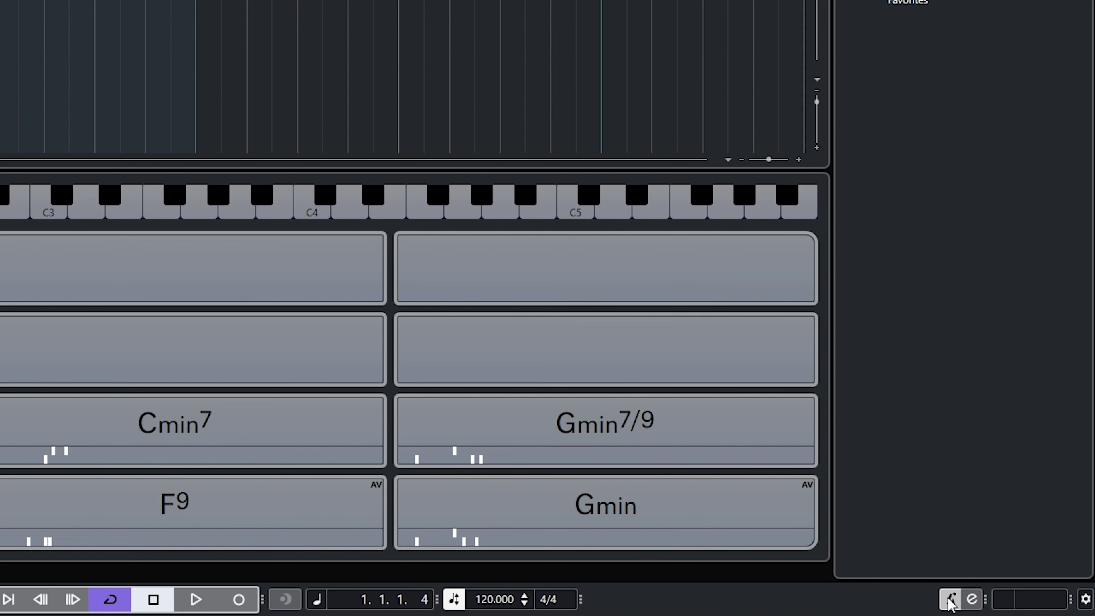
pyautogui.click(950, 601)
pyautogui.click(200, 598)
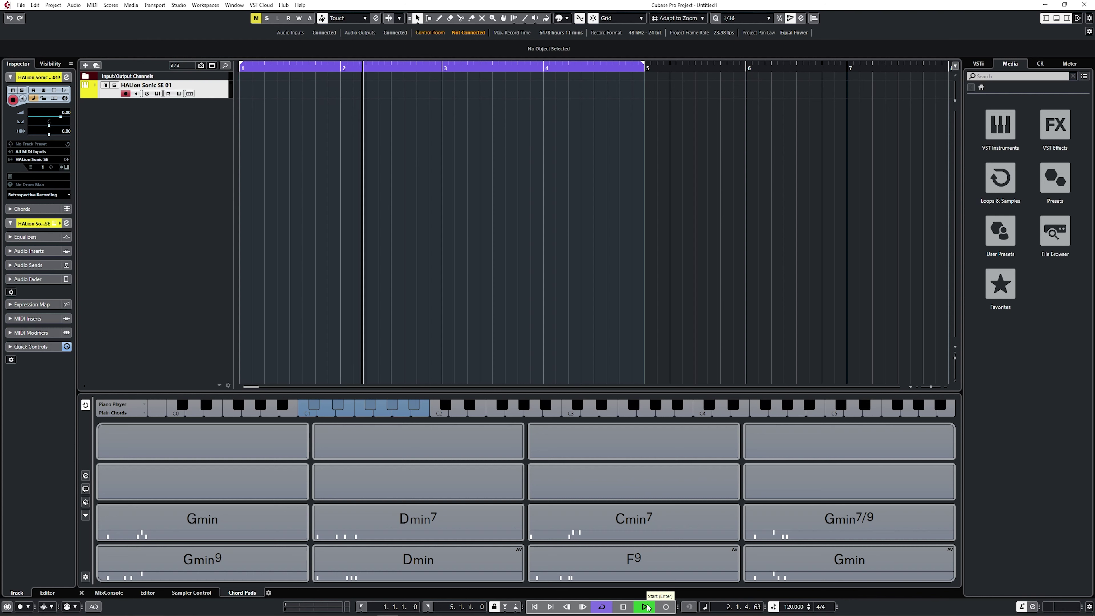
pyautogui.click(623, 607)
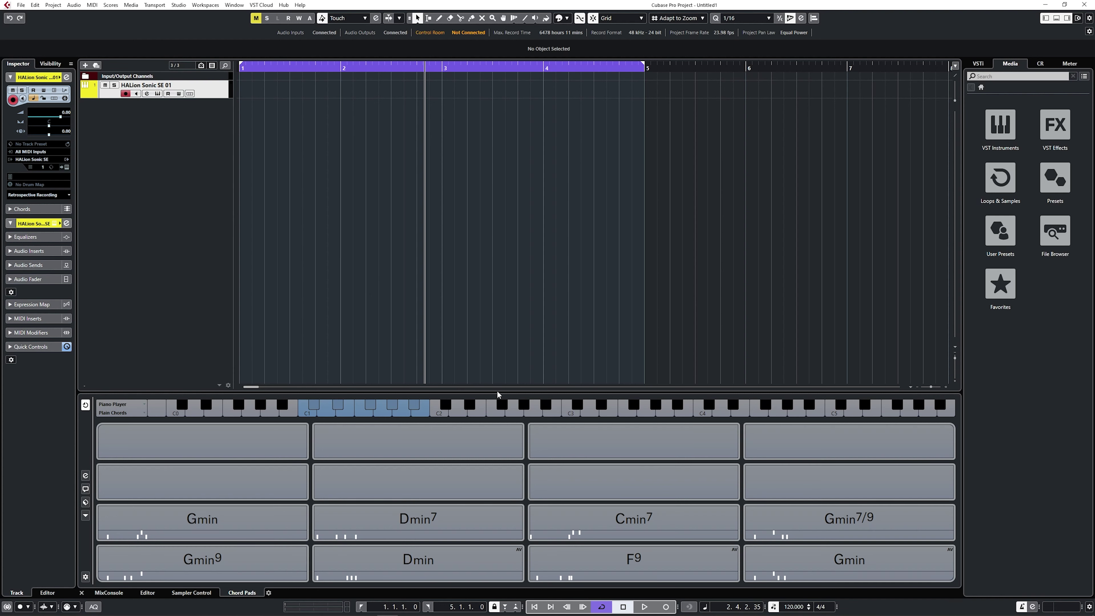
# Step: Review the click options and count-in settings in the Metronome Setup and accept them
pyautogui.click(153, 5)
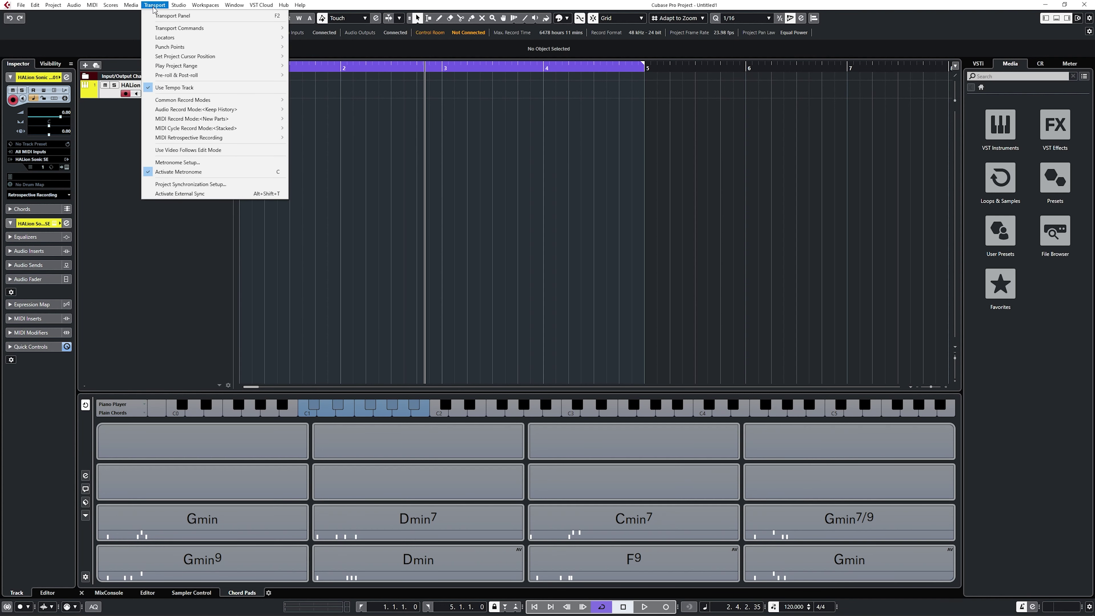
pyautogui.click(177, 162)
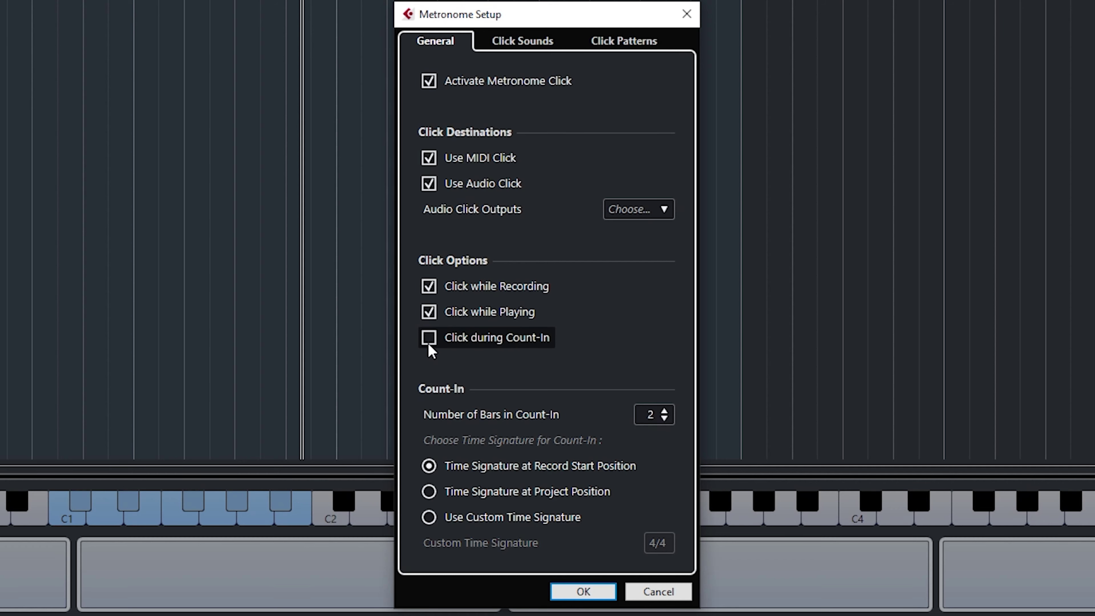
pyautogui.click(583, 590)
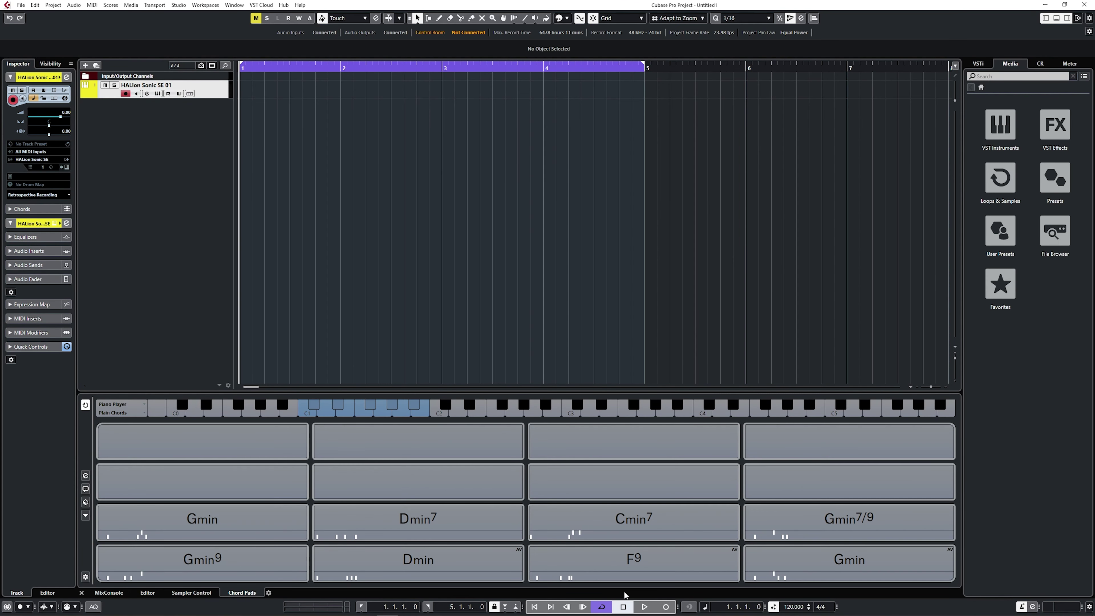
# Step: Record a four-bar chord take onto the HALion Sonic SE 01 track using the chord pads, and play it back
pyautogui.click(664, 607)
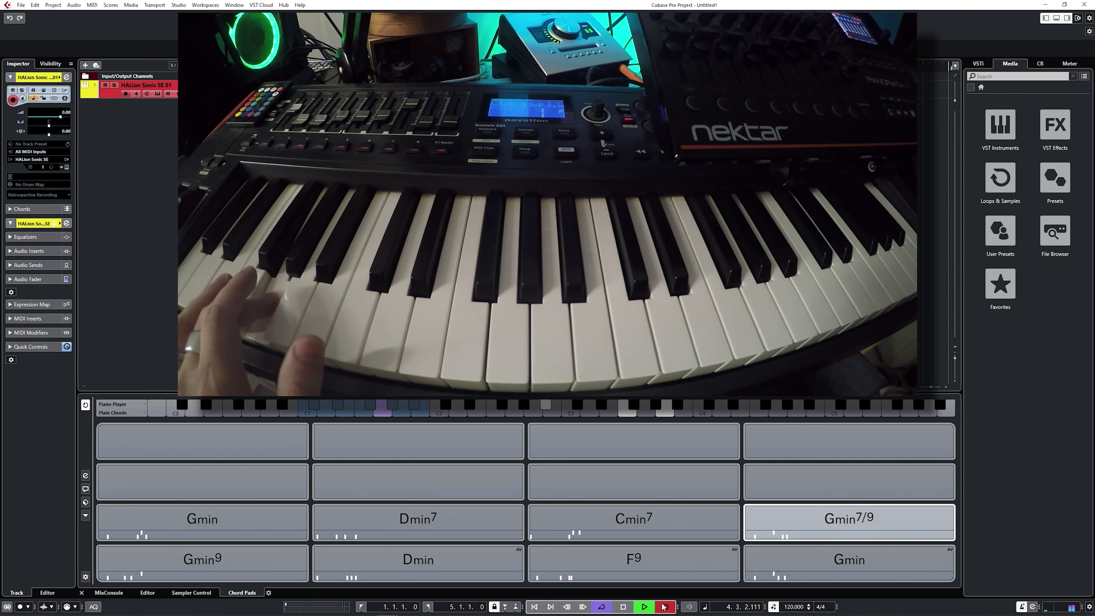
pyautogui.click(664, 606)
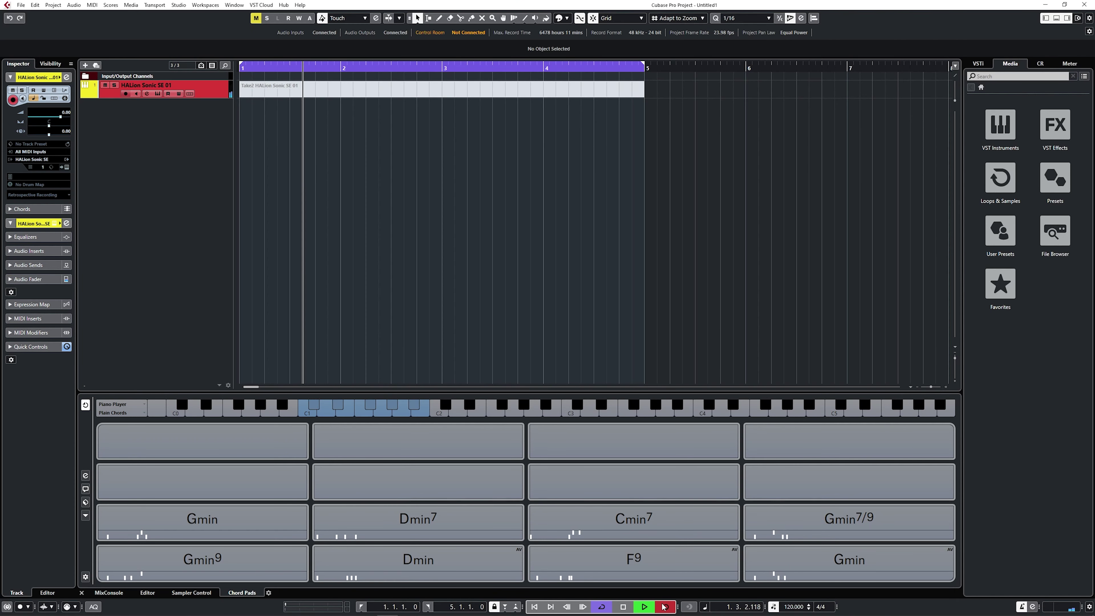
pyautogui.click(622, 607)
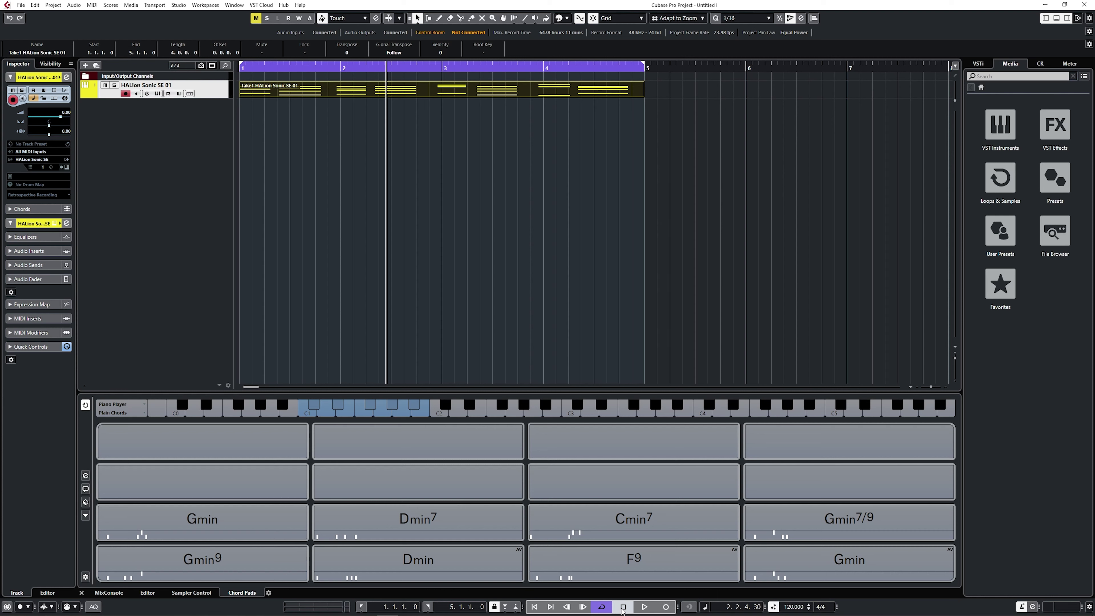
pyautogui.click(622, 606)
pyautogui.click(644, 607)
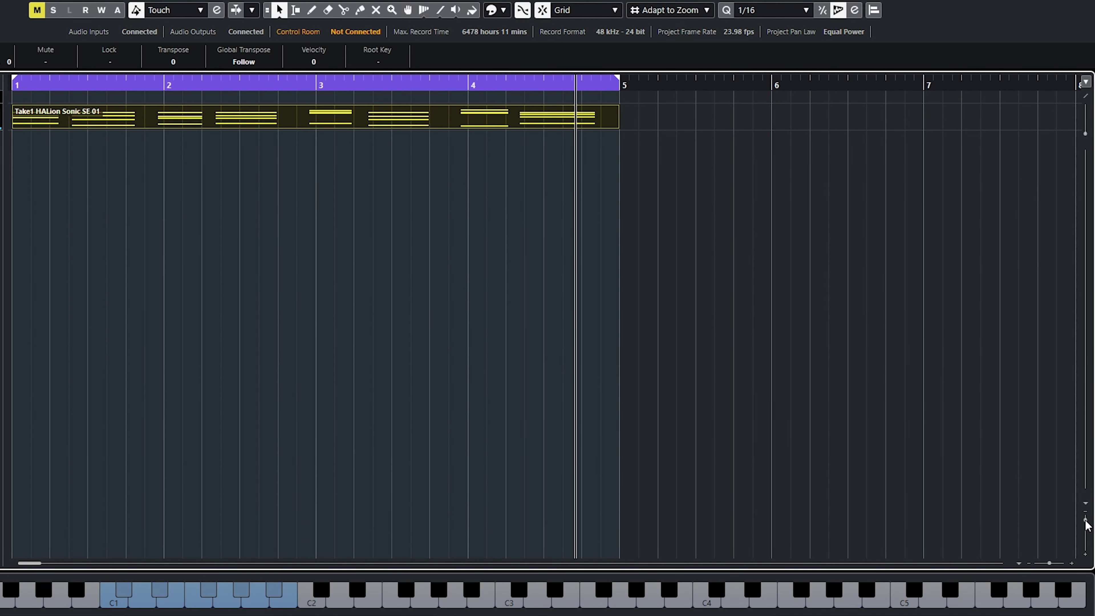
# Step: Enlarge the track height and adjust the horizontal zoom of the project view to examine the recorded chord notes
pyautogui.moveTo(1085, 524); pyautogui.dragTo(1087, 533)
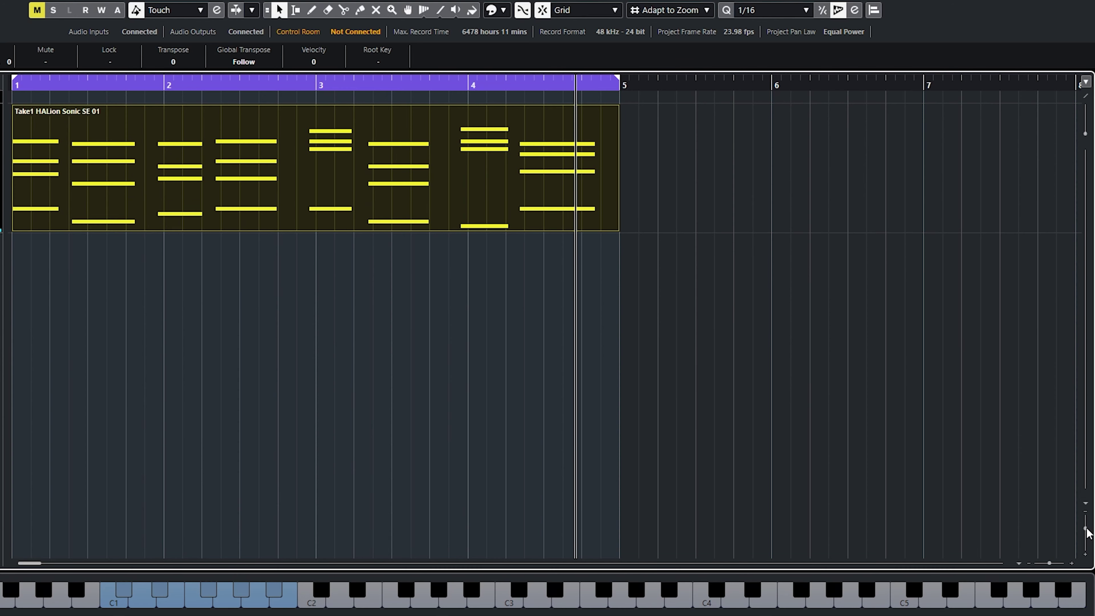
pyautogui.moveTo(1051, 564); pyautogui.dragTo(1052, 566)
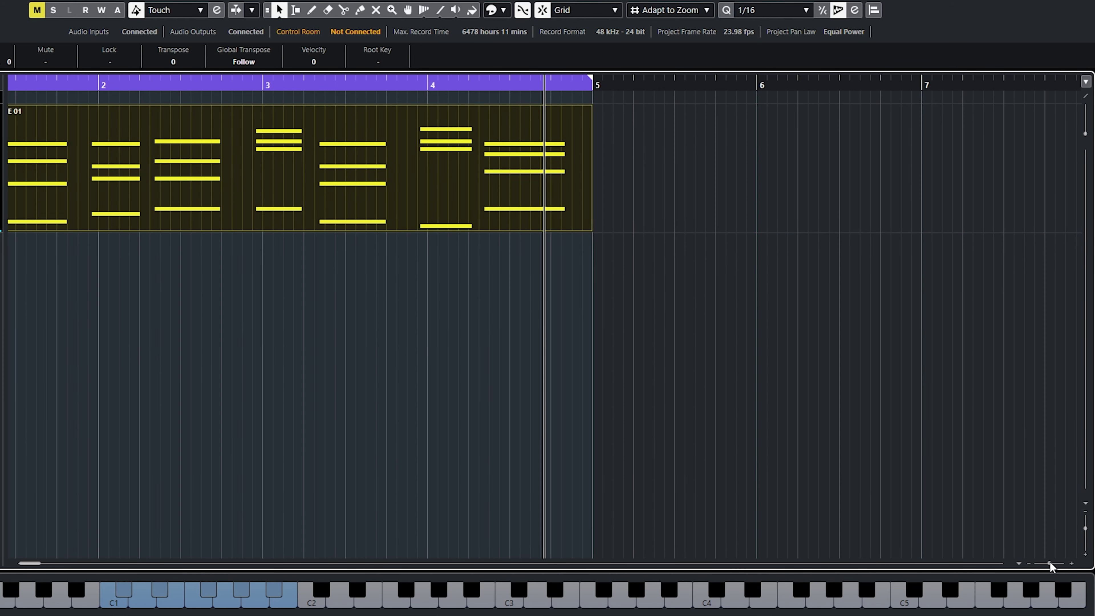
pyautogui.click(1071, 563)
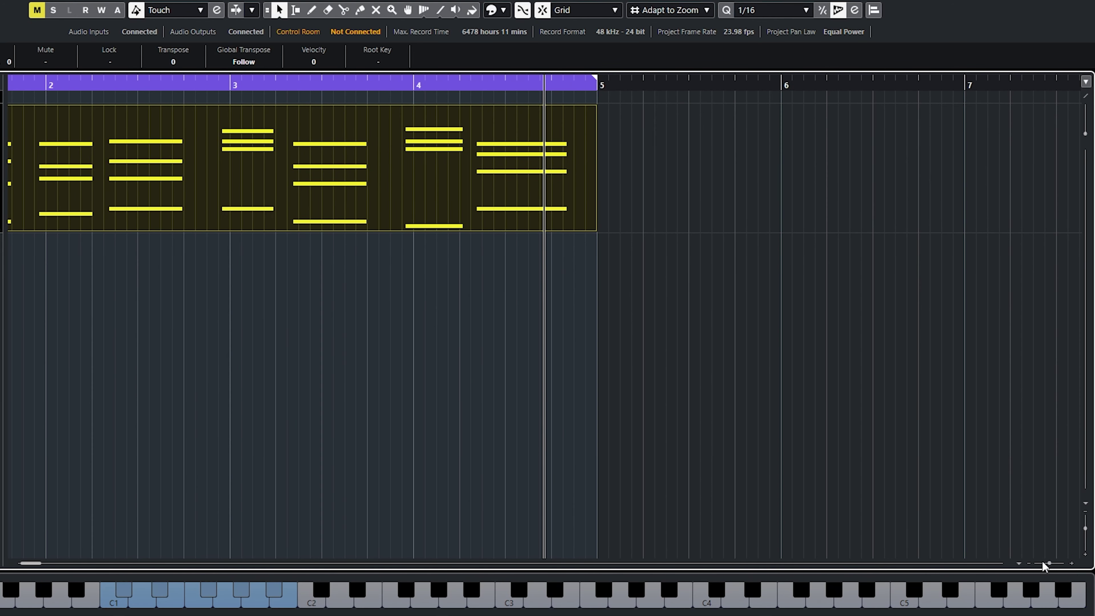
pyautogui.click(1032, 565)
pyautogui.click(1086, 554)
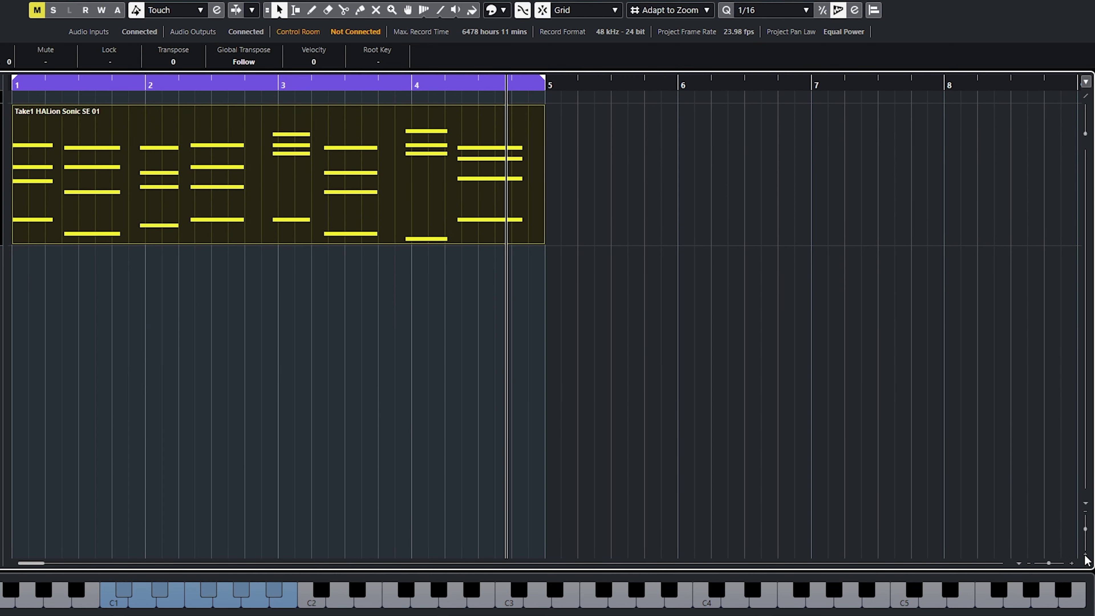
pyautogui.click(1085, 510)
pyautogui.click(1086, 511)
pyautogui.moveTo(1086, 528)
pyautogui.mouseDown()
pyautogui.moveTo(1085, 548)
pyautogui.moveTo(1086, 524)
pyautogui.moveTo(1088, 535)
pyautogui.mouseUp()
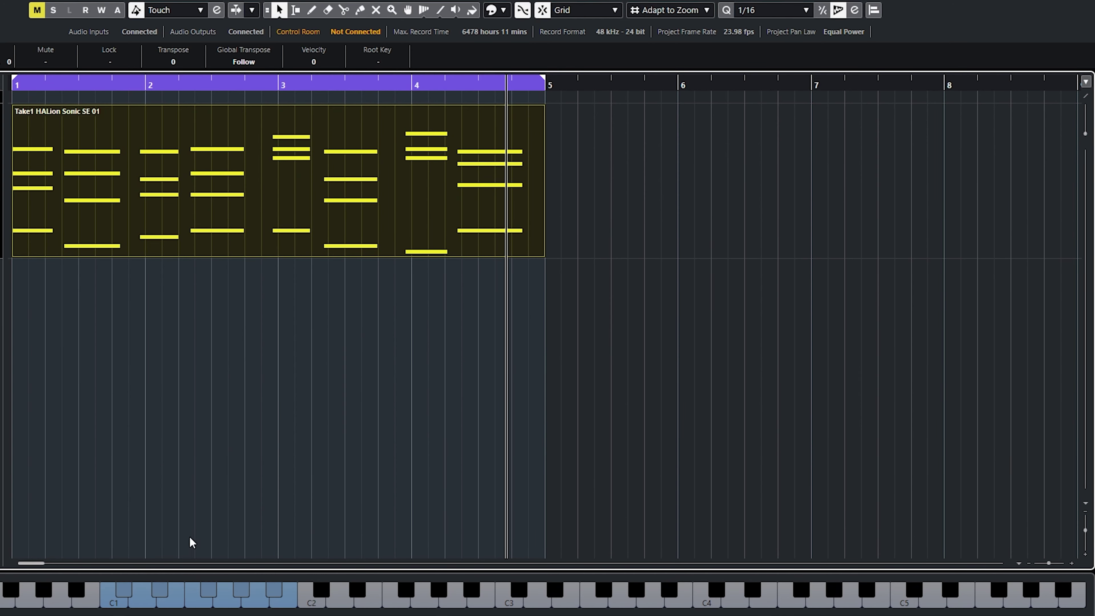
pyautogui.moveTo(34, 564)
pyautogui.mouseDown()
pyautogui.moveTo(113, 560)
pyautogui.moveTo(34, 567)
pyautogui.mouseUp()
pyautogui.click(373, 467)
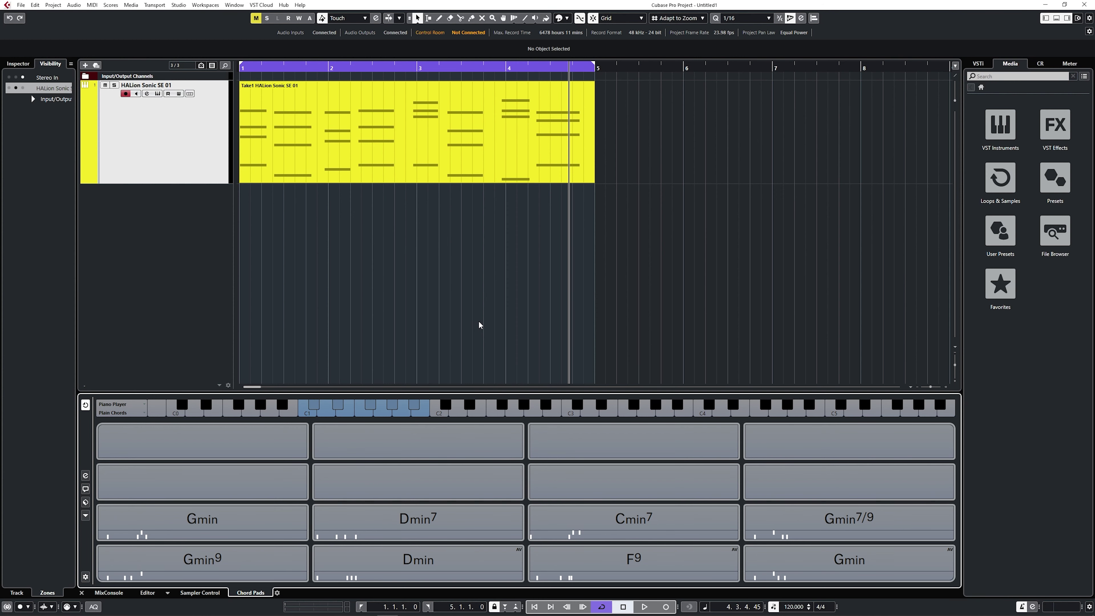
# Step: Open the recorded part in the Key Editor and compare that view with Chord Pads and Sampler Control
pyautogui.click(469, 156)
pyautogui.doubleClick(469, 157)
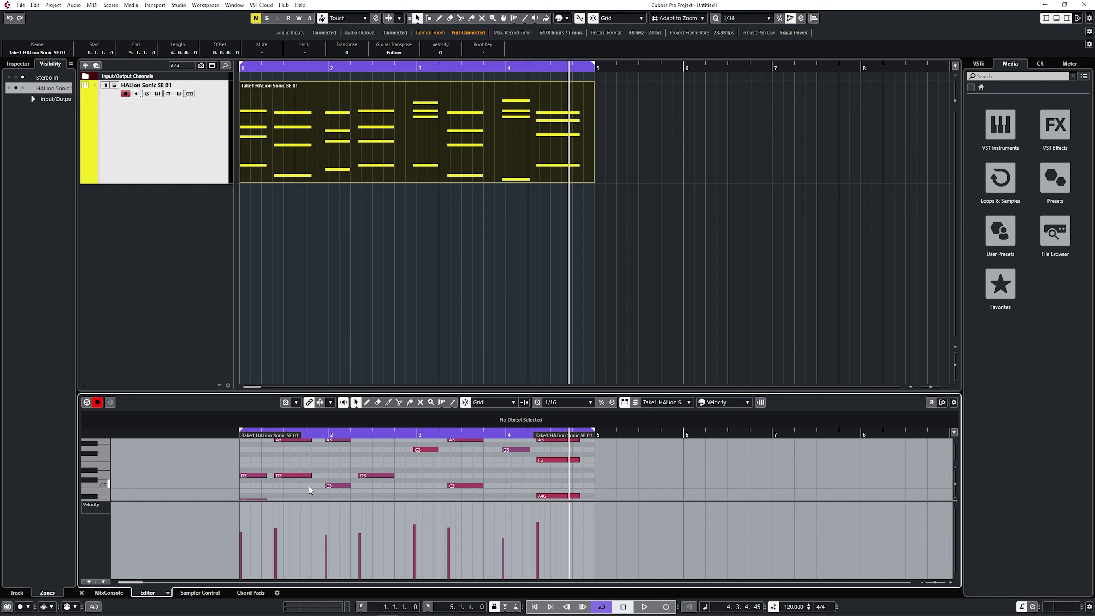
pyautogui.click(200, 593)
pyautogui.click(246, 595)
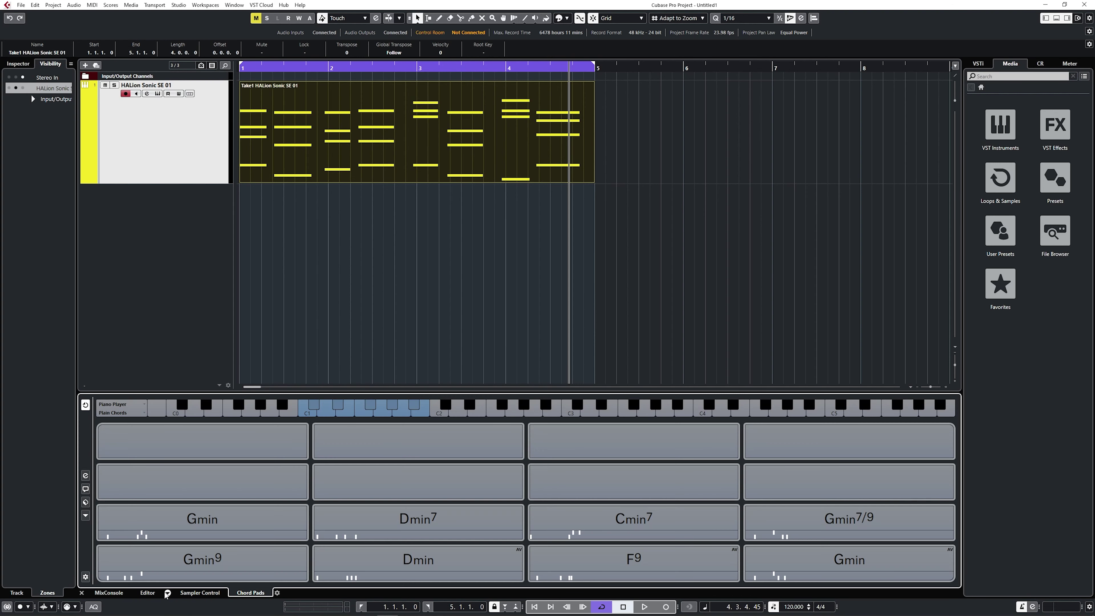
pyautogui.click(151, 593)
pyautogui.click(200, 593)
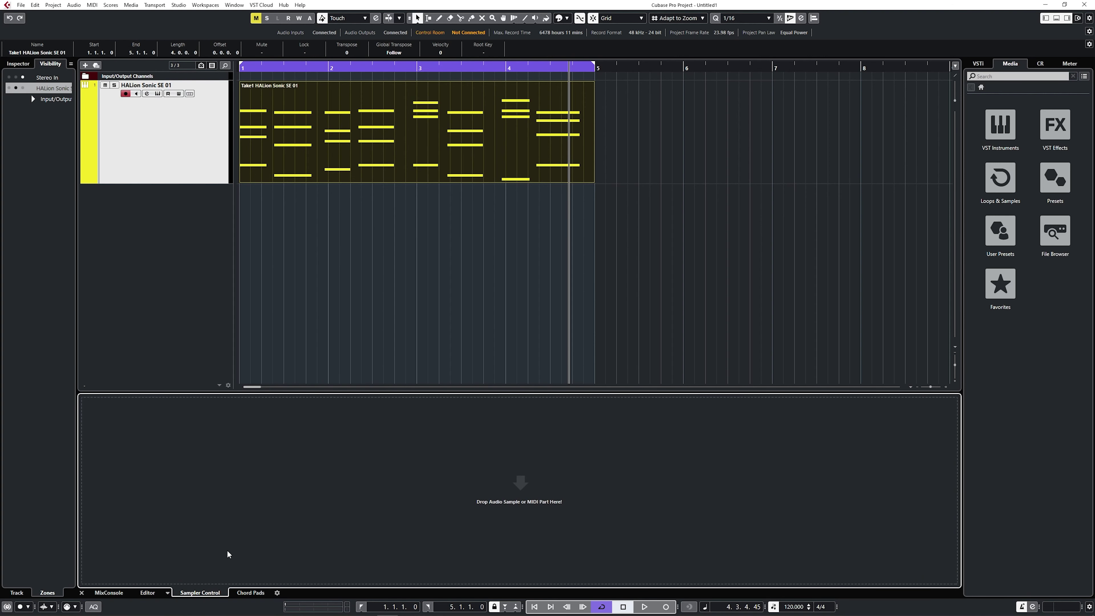
# Step: Open the recorded part in the Key Editor again, enlarge the editor and magnify its notes along the timeline
pyautogui.doubleClick(390, 151)
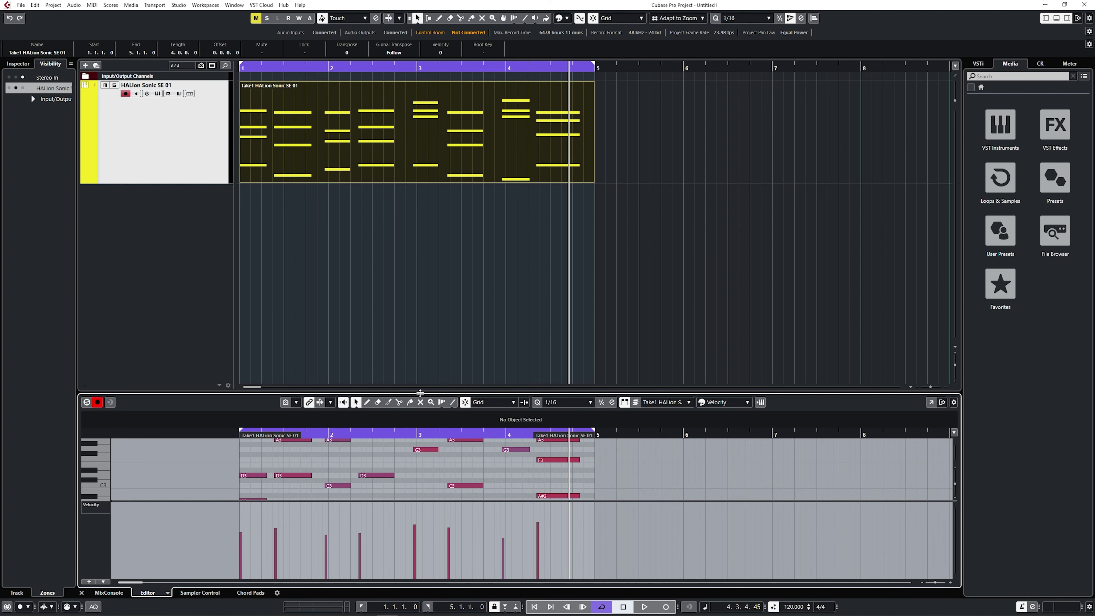
pyautogui.moveTo(420, 392); pyautogui.dragTo(442, 208)
pyautogui.moveTo(955, 380); pyautogui.dragTo(957, 378)
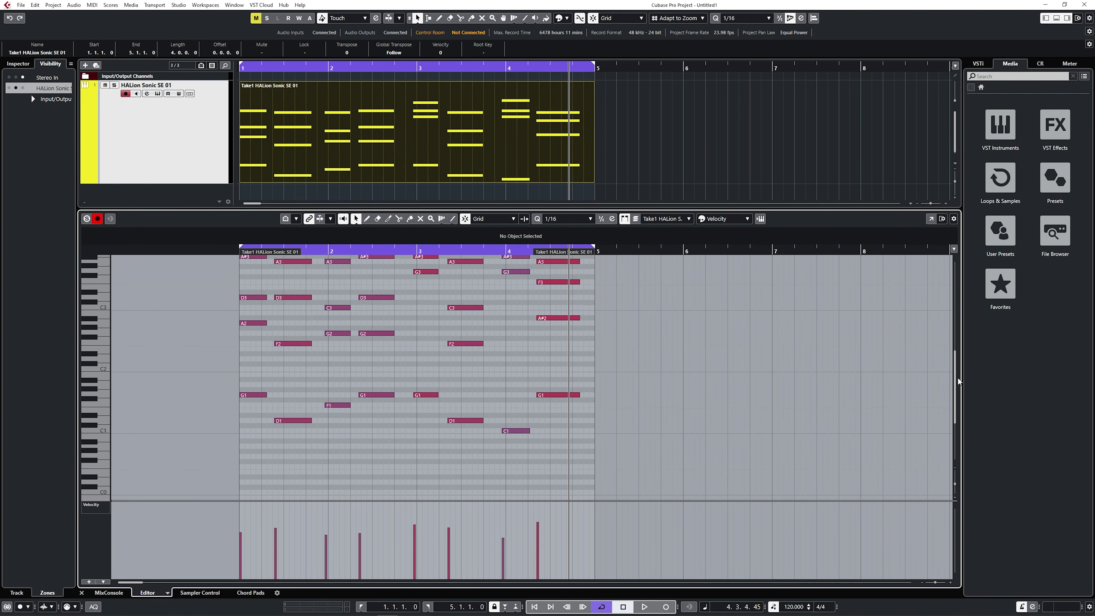
pyautogui.moveTo(955, 484); pyautogui.dragTo(958, 484)
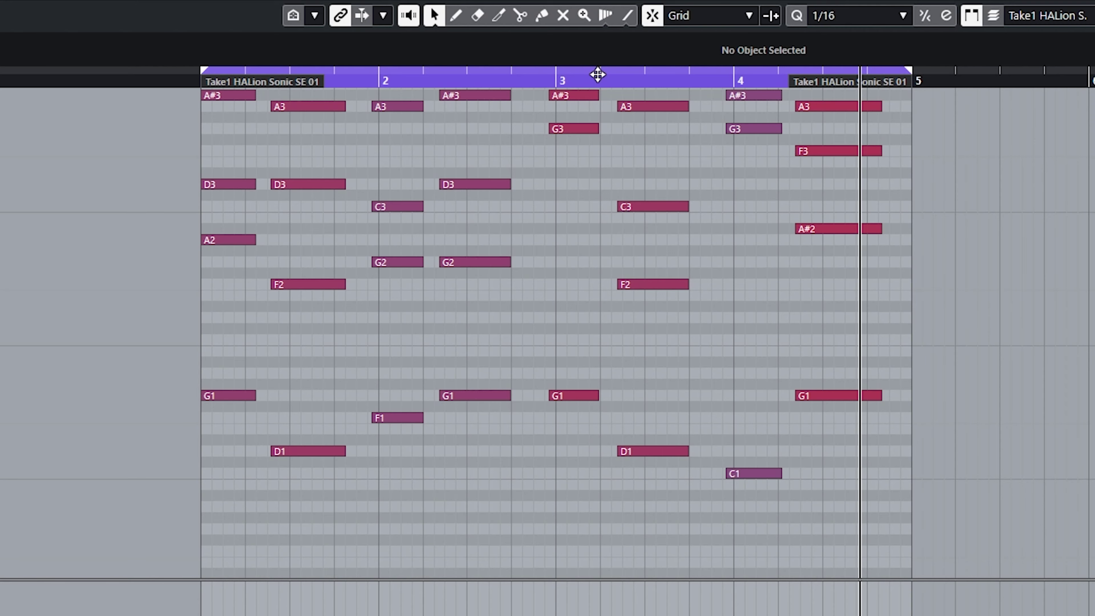
pyautogui.moveTo(597, 75); pyautogui.dragTo(64, 85)
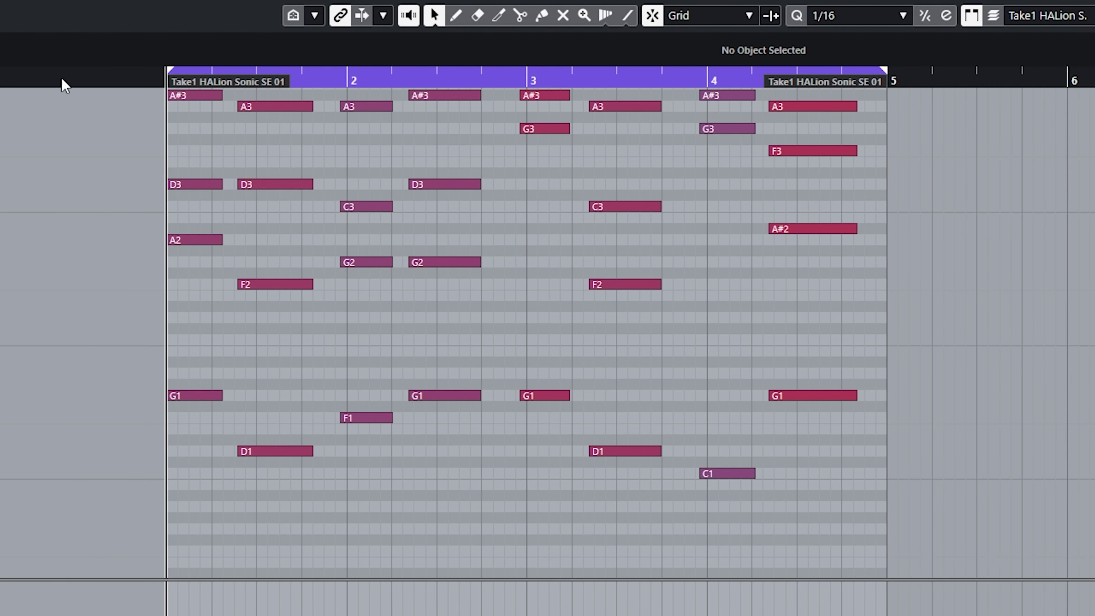
pyautogui.moveTo(377, 89); pyautogui.dragTo(919, 28)
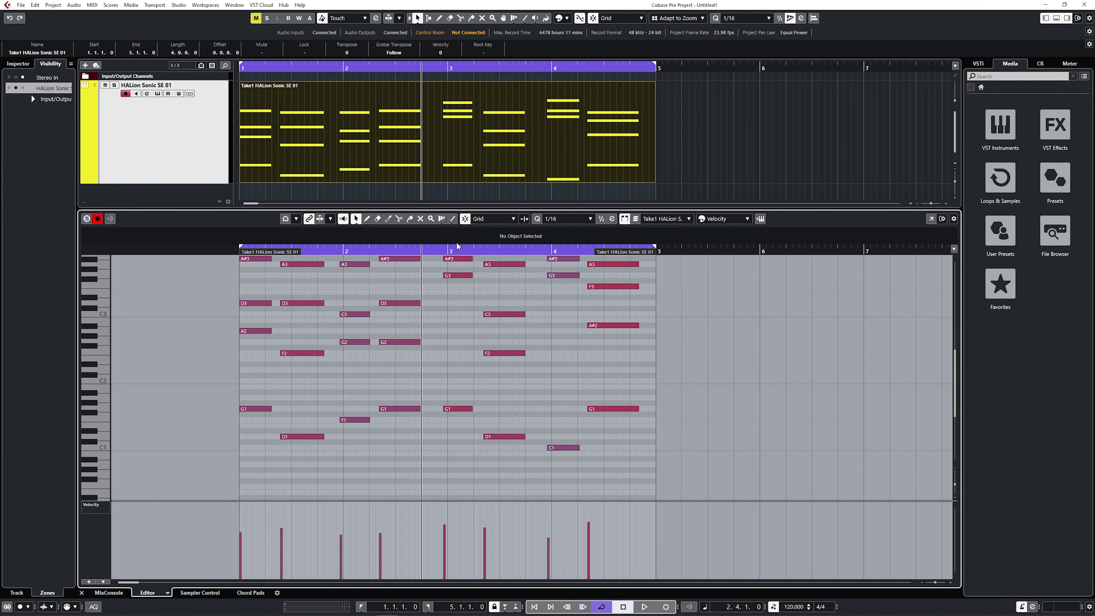
pyautogui.moveTo(410, 66); pyautogui.dragTo(326, 81)
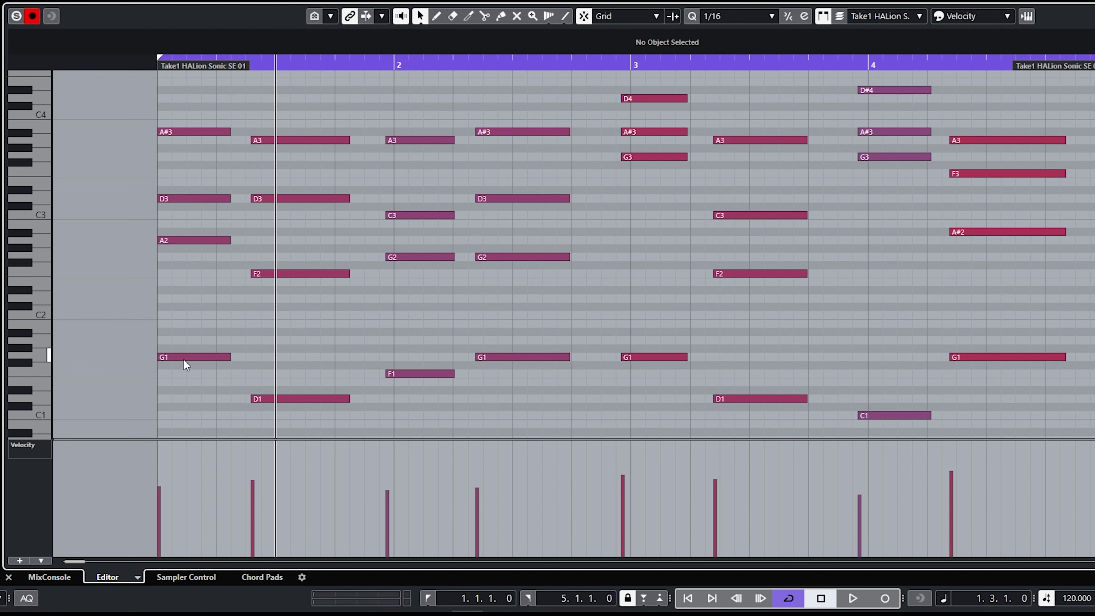
# Step: Try moving the first chord's notes up three semitones in the Key Editor, and undo the move
pyautogui.moveTo(185, 362)
pyautogui.mouseDown()
pyautogui.moveTo(224, 358)
pyautogui.moveTo(179, 363)
pyautogui.moveTo(178, 323)
pyautogui.moveTo(180, 362)
pyautogui.mouseUp()
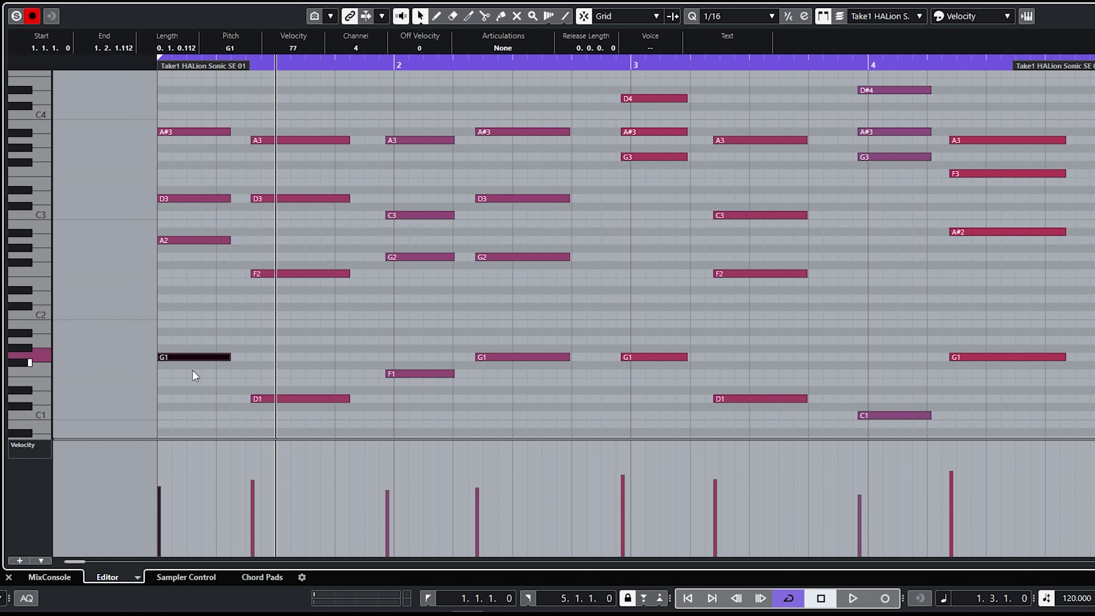
pyautogui.moveTo(194, 373); pyautogui.dragTo(200, 108)
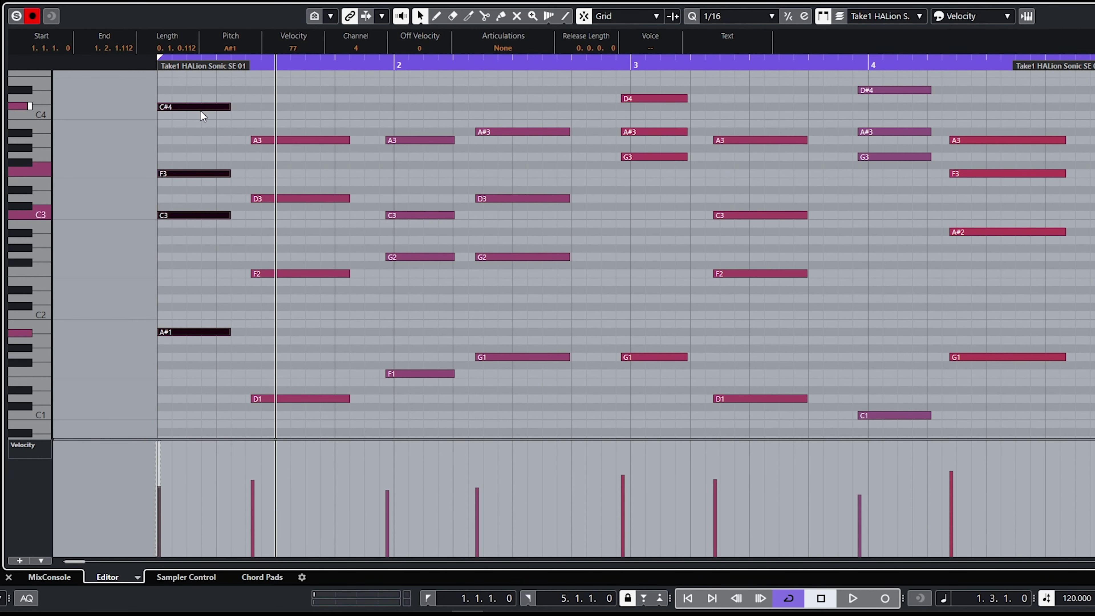
pyautogui.hotkey('ctrl', 'z')
pyautogui.click(215, 298)
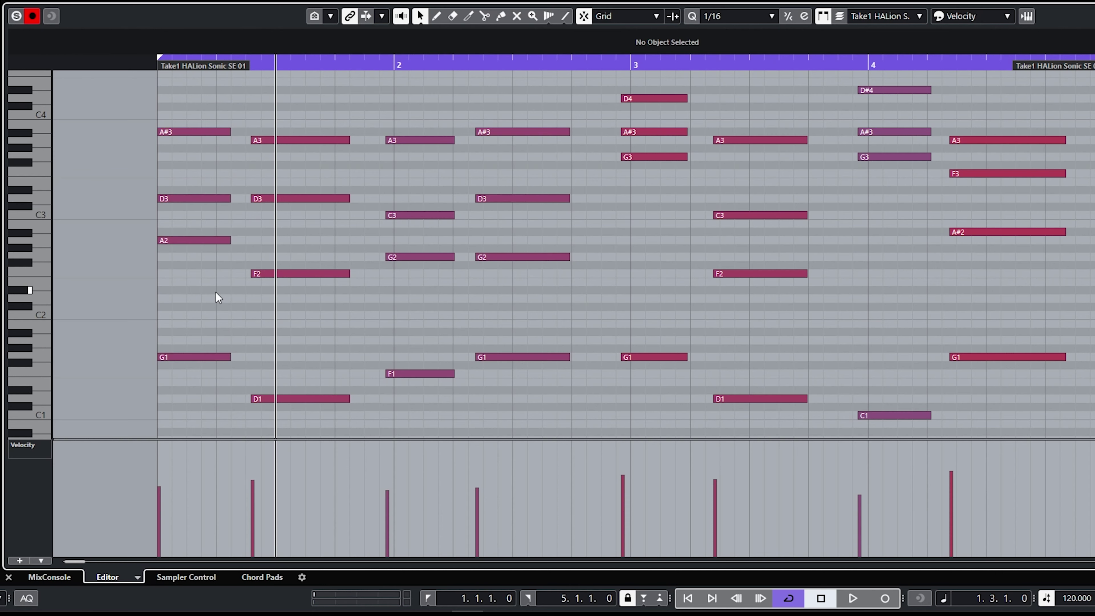
# Step: Adjust the edges of the first G1 note so that it runs from 1.1.1.0 to 1.2.2.0
pyautogui.moveTo(229, 357)
pyautogui.mouseDown()
pyautogui.moveTo(170, 360)
pyautogui.moveTo(232, 361)
pyautogui.mouseUp()
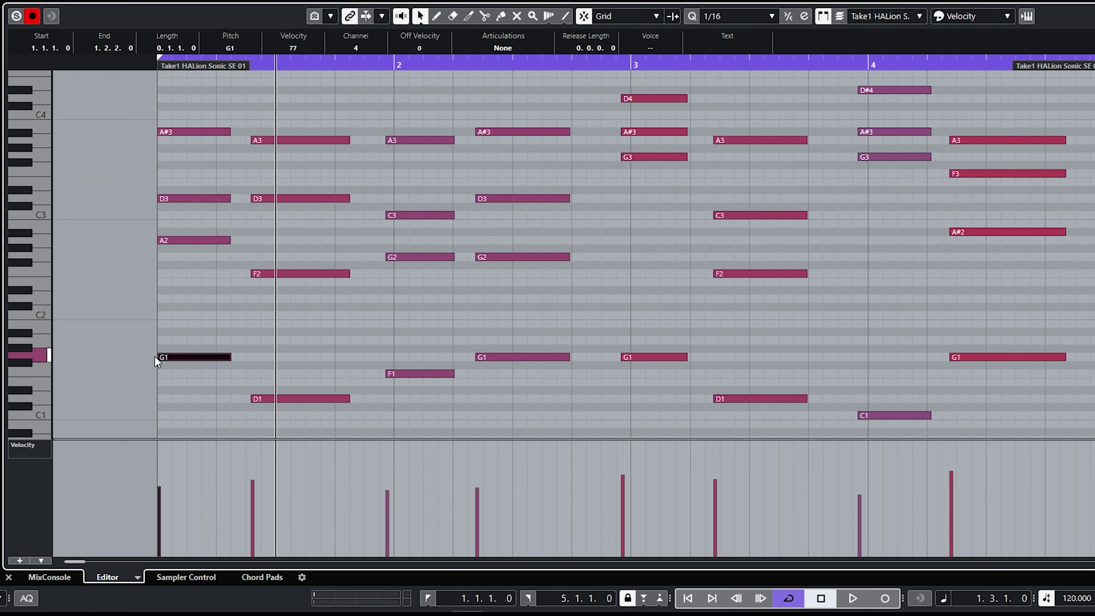
pyautogui.moveTo(157, 356)
pyautogui.mouseDown()
pyautogui.moveTo(191, 357)
pyautogui.moveTo(163, 358)
pyautogui.mouseUp()
# Step: Draw a B1 note from 1.1.1.0 to 1.2.2.0 with the Draw tool, and choose the Erase tool to remove it
pyautogui.rightClick(183, 325)
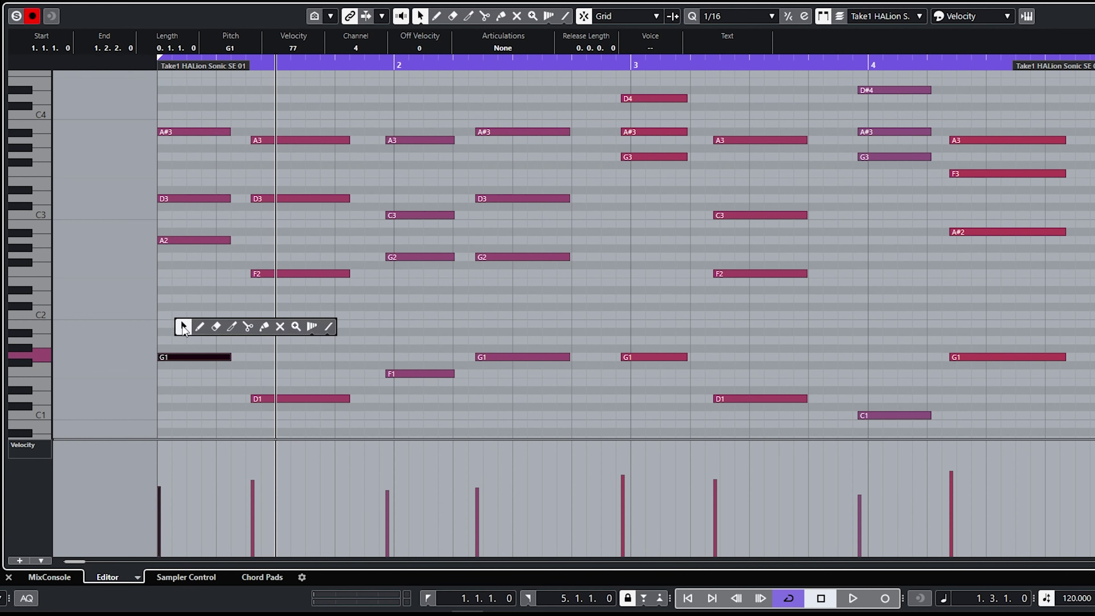
pyautogui.click(199, 330)
pyautogui.moveTo(163, 324); pyautogui.dragTo(232, 320)
pyautogui.rightClick(250, 323)
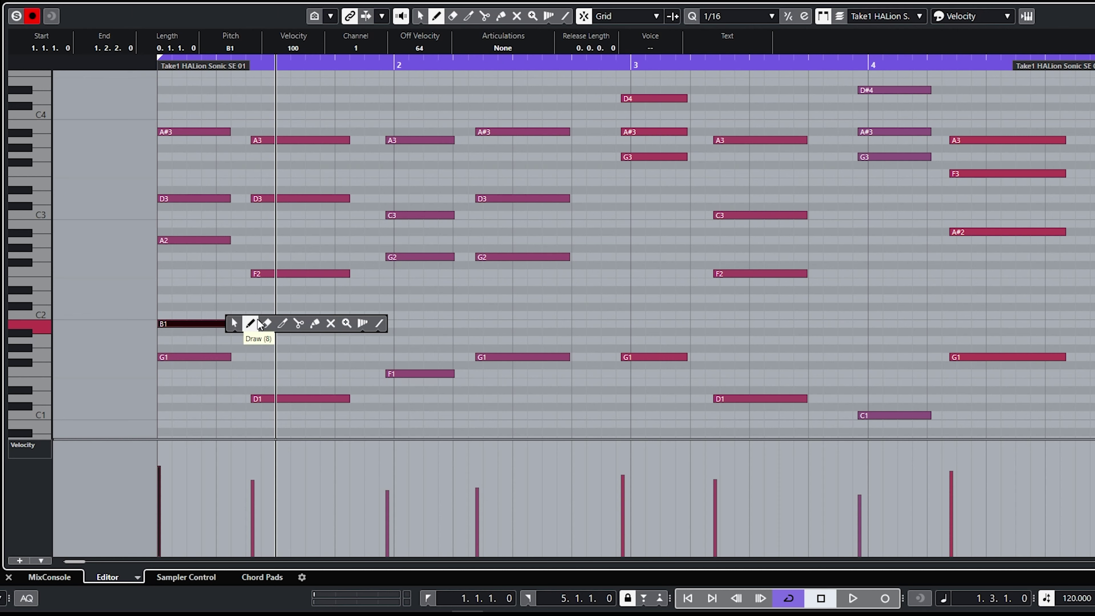
pyautogui.click(266, 323)
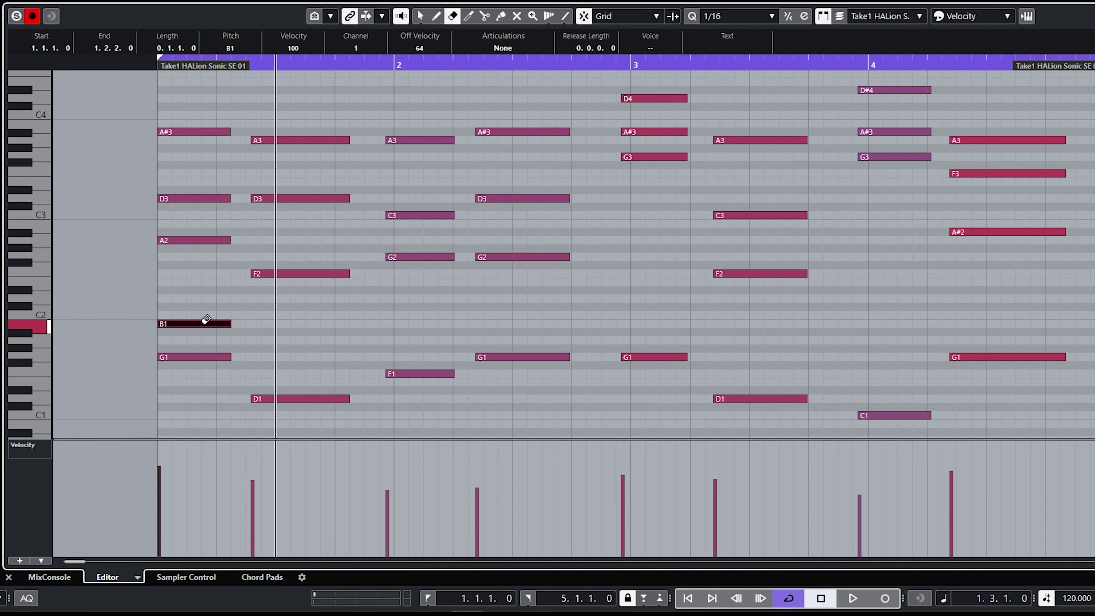
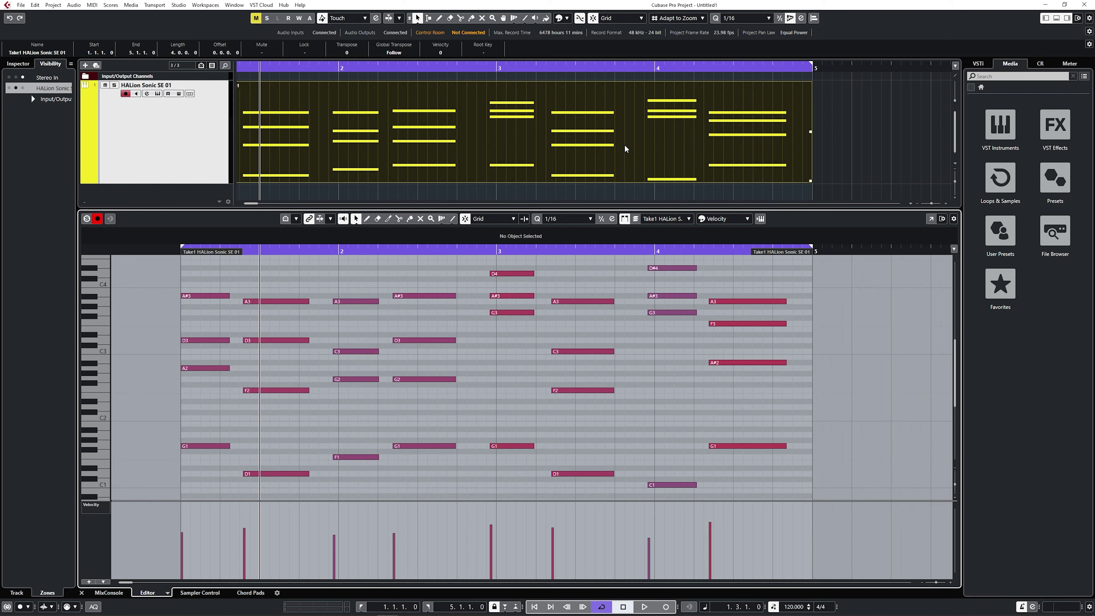
# Step: Set the Key Editor's quantize preset to 1/1
pyautogui.click(589, 219)
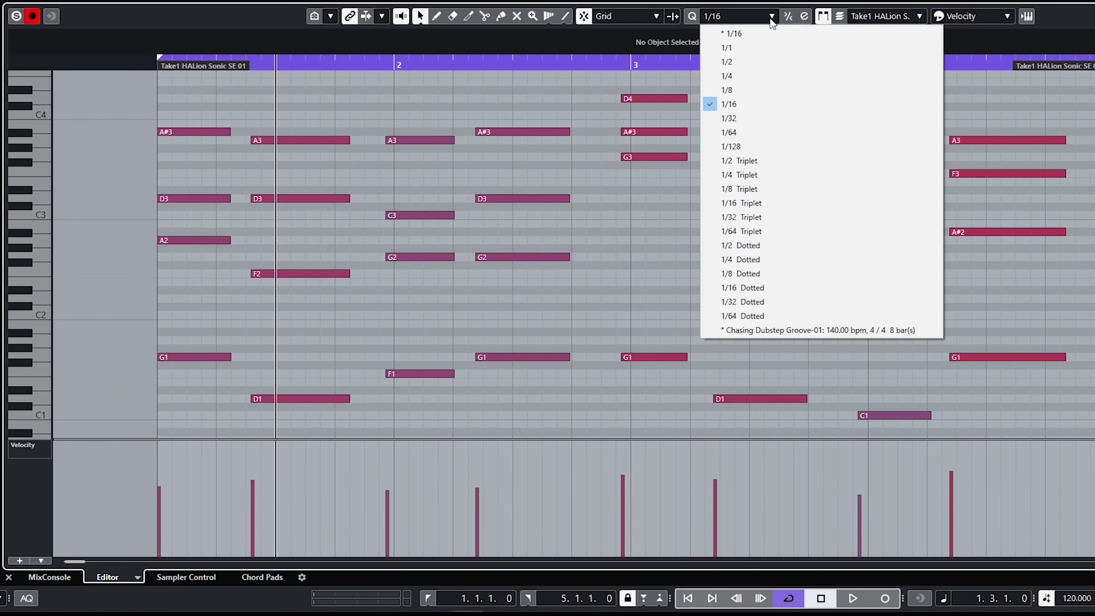
pyautogui.click(765, 50)
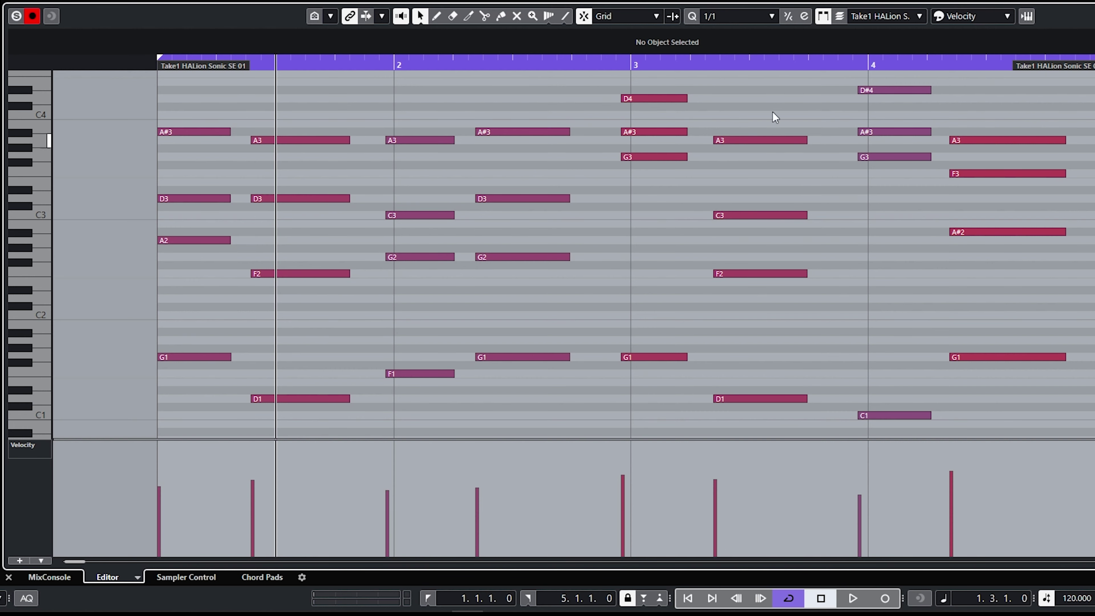
# Step: Set the Key Editor's quantize preset to 1/8 and quantize all recorded notes to it
pyautogui.click(733, 16)
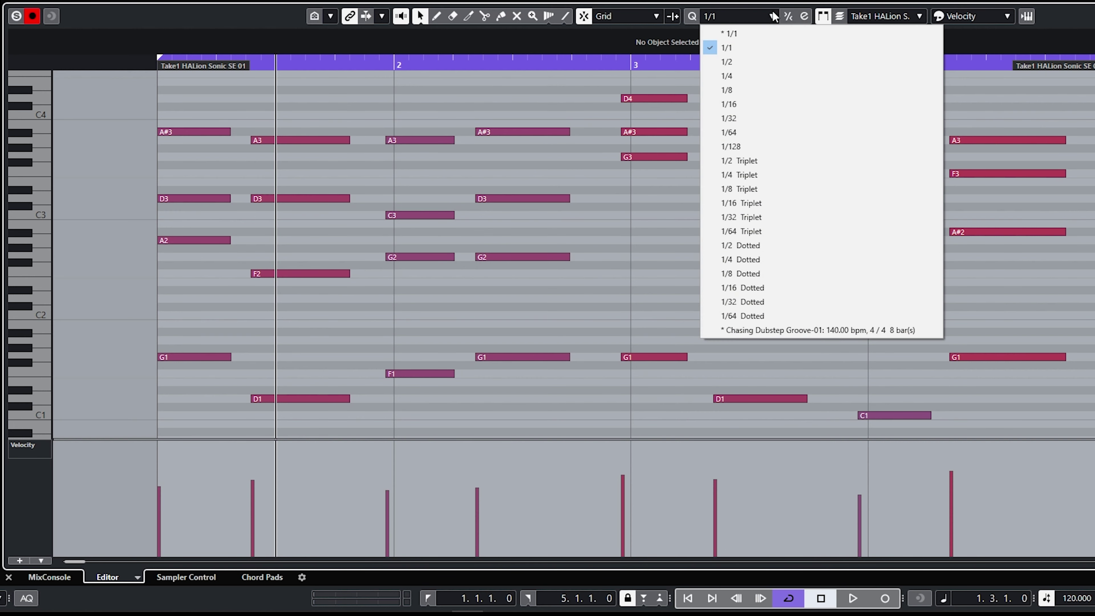
pyautogui.click(759, 90)
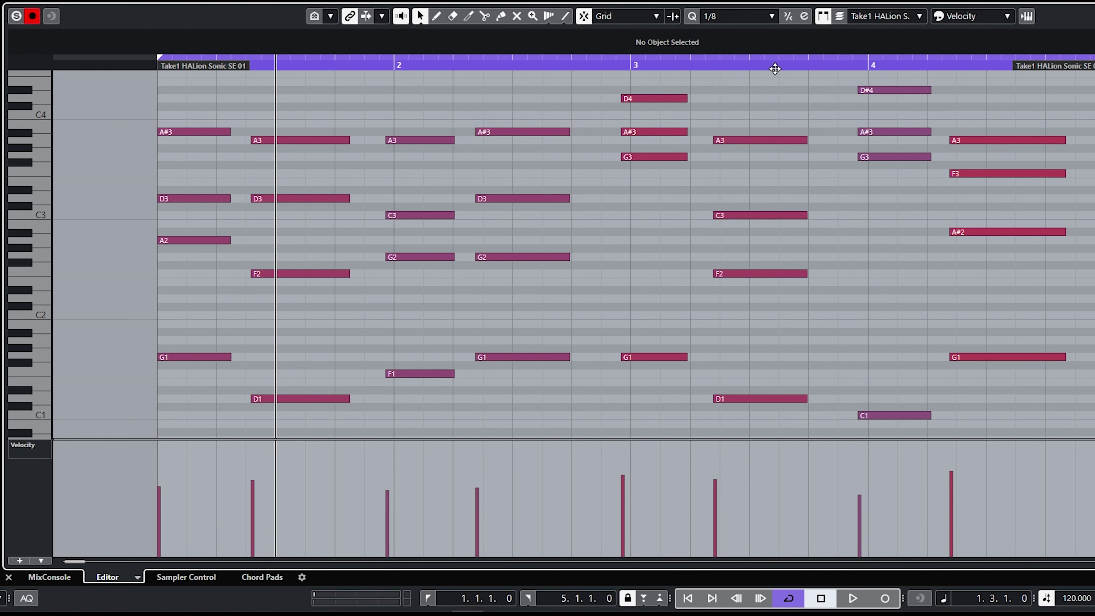
pyautogui.click(692, 17)
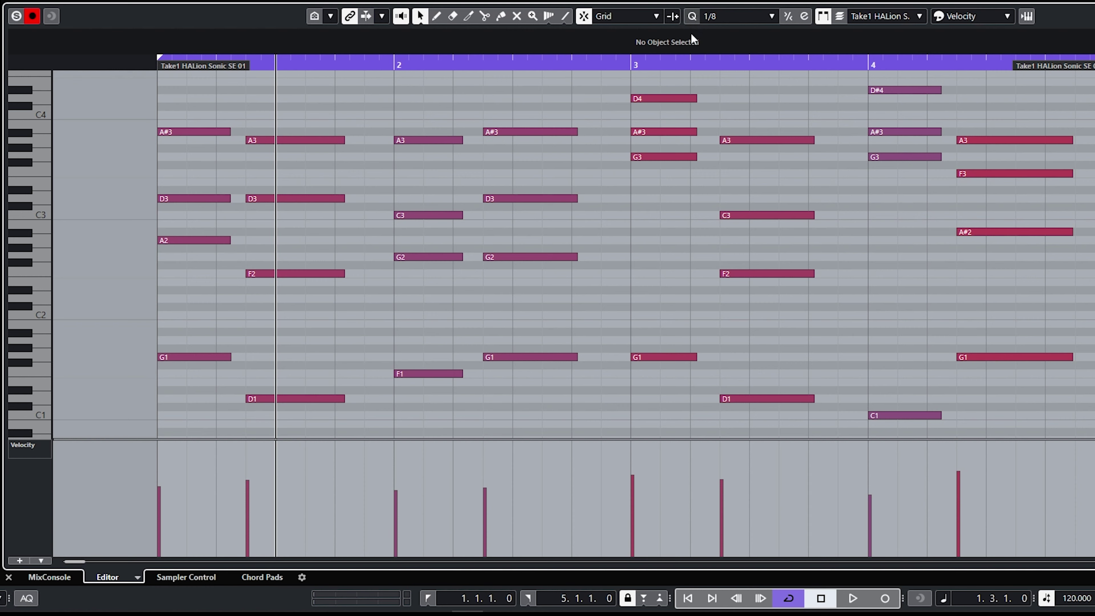
# Step: Play the quantized chord part from the start of the project, and stop playback near the end of bar 4
pyautogui.click(688, 598)
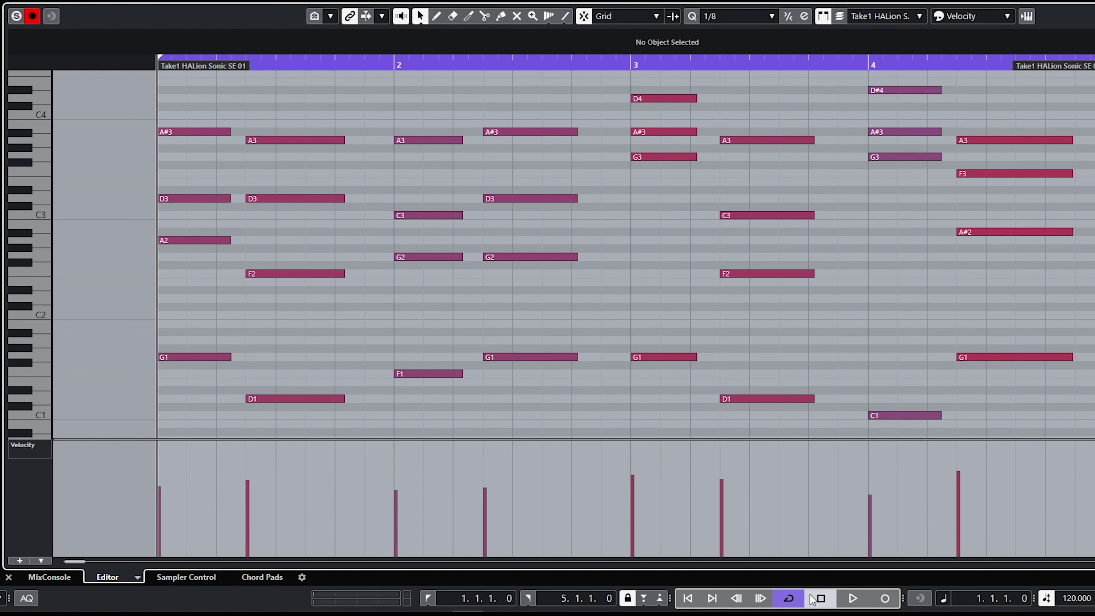
pyautogui.click(853, 598)
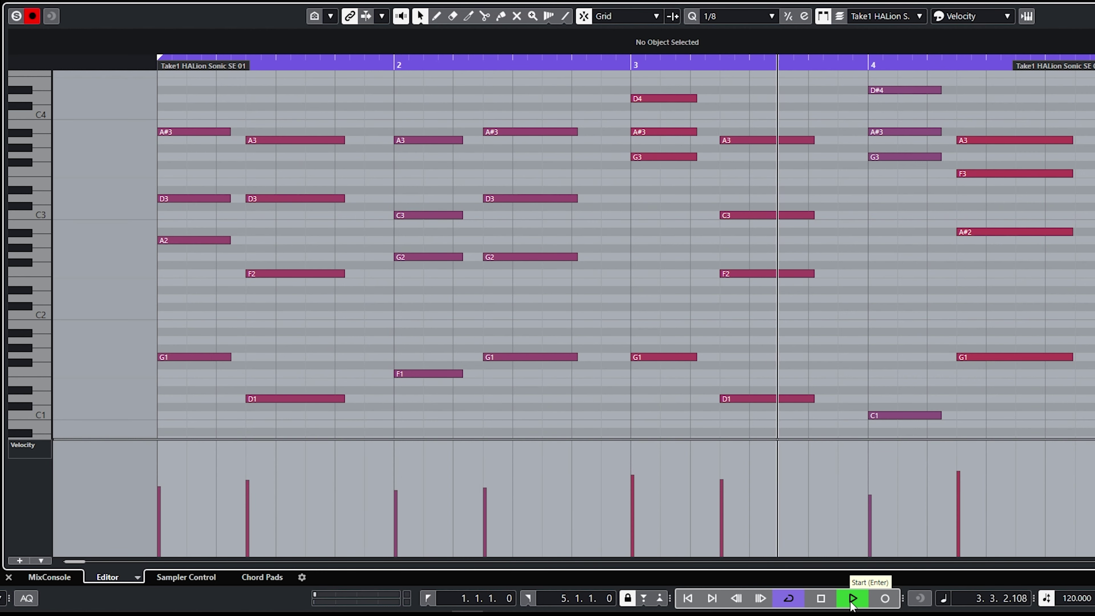
pyautogui.click(820, 598)
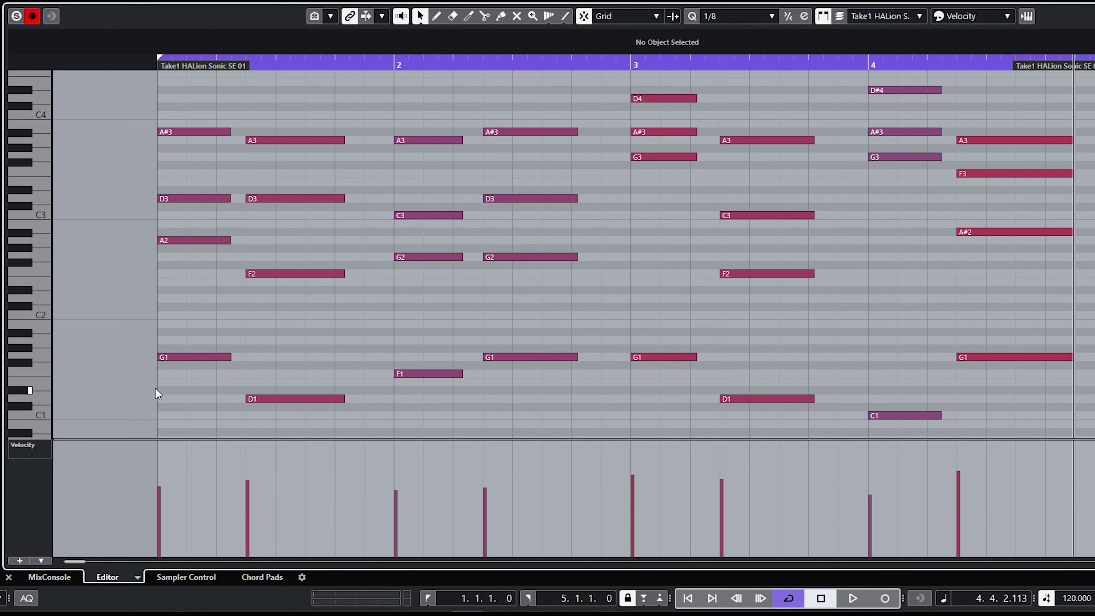
# Step: Try velocities of 37 and 109 on the first G1 note, and adjust the velocity of the whole first chord
pyautogui.rightClick(172, 390)
pyautogui.click(172, 389)
pyautogui.click(175, 356)
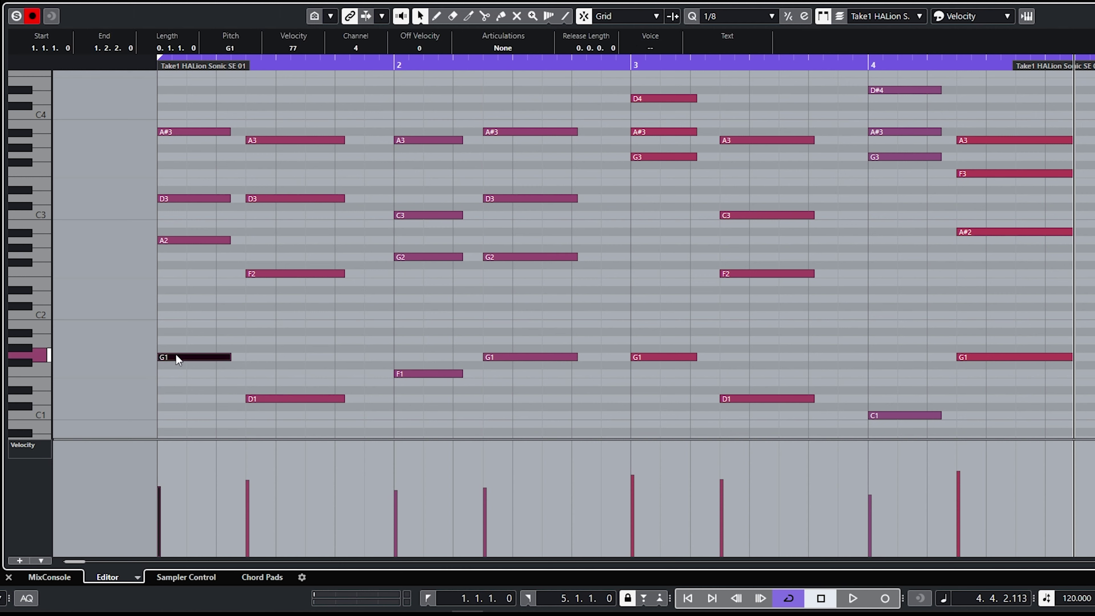
pyautogui.click(171, 519)
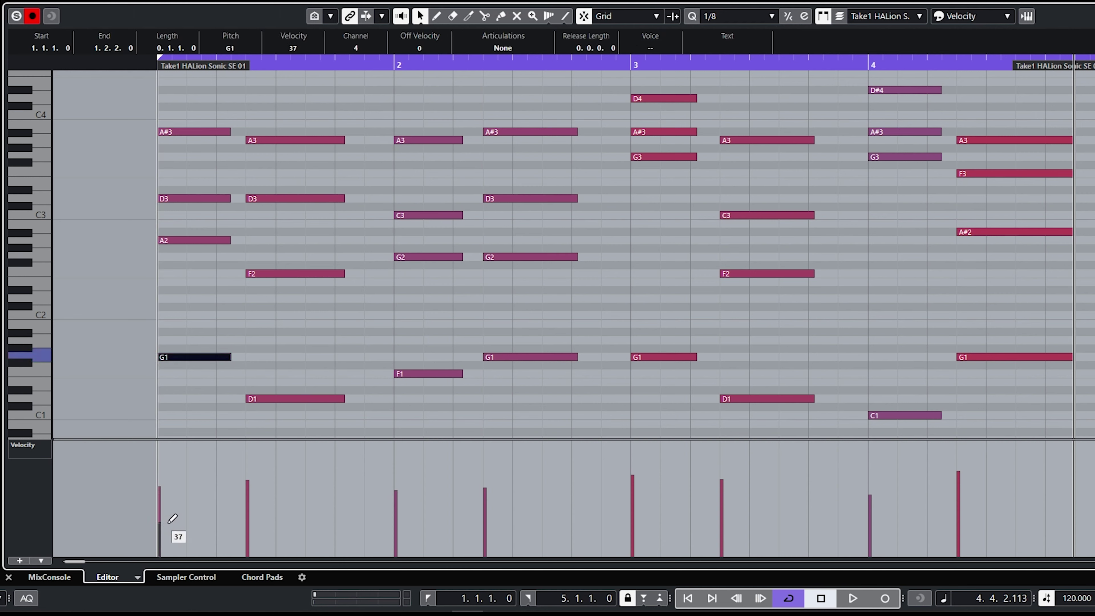
pyautogui.moveTo(161, 514)
pyautogui.mouseDown()
pyautogui.moveTo(171, 458)
pyautogui.moveTo(178, 467)
pyautogui.moveTo(166, 460)
pyautogui.moveTo(173, 496)
pyautogui.moveTo(177, 458)
pyautogui.mouseUp()
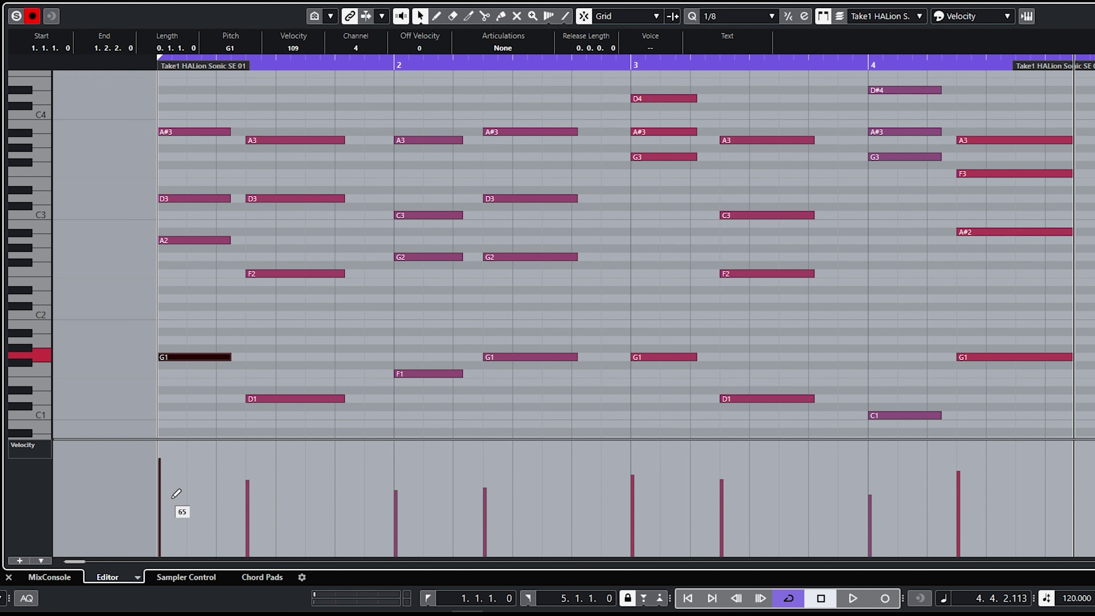
pyautogui.moveTo(180, 416); pyautogui.dragTo(189, 104)
pyautogui.moveTo(169, 455)
pyautogui.mouseDown()
pyautogui.moveTo(169, 500)
pyautogui.moveTo(173, 467)
pyautogui.mouseUp()
pyautogui.click(188, 420)
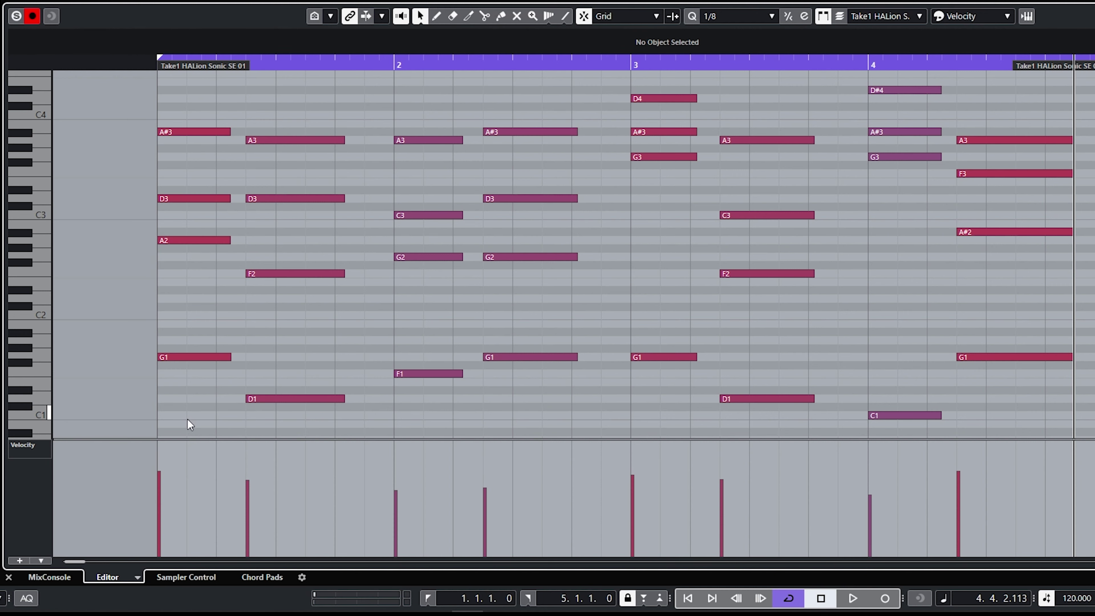
# Step: Select all notes, tilt and scale their velocities to even them out, and raise them so the first G1 note is at 98
pyautogui.moveTo(143, 92); pyautogui.dragTo(1068, 425)
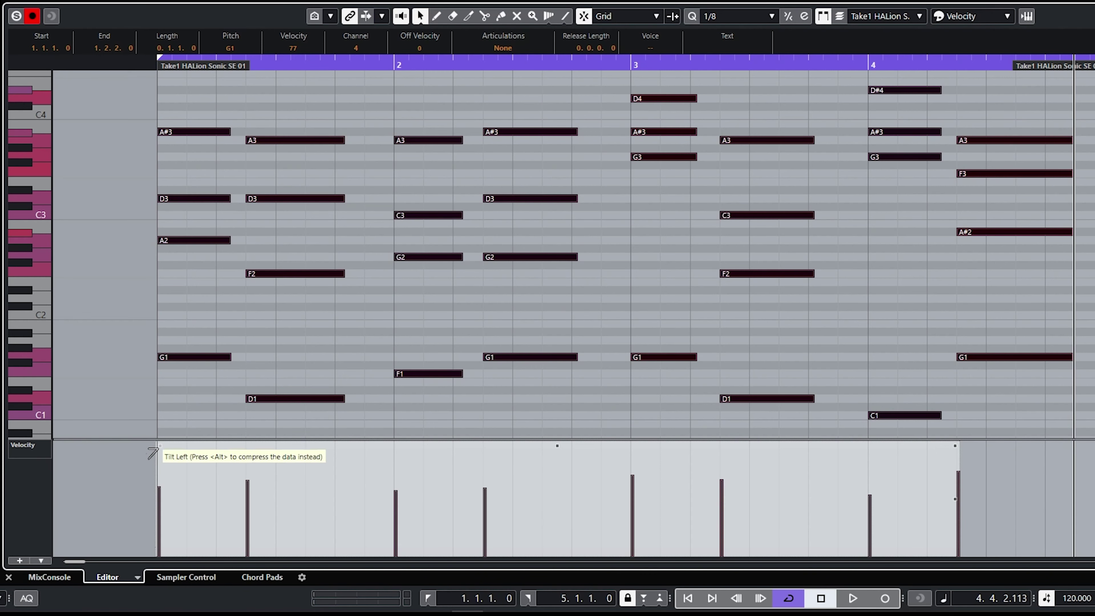
pyautogui.moveTo(152, 453)
pyautogui.mouseDown()
pyautogui.moveTo(154, 505)
pyautogui.moveTo(157, 437)
pyautogui.mouseUp()
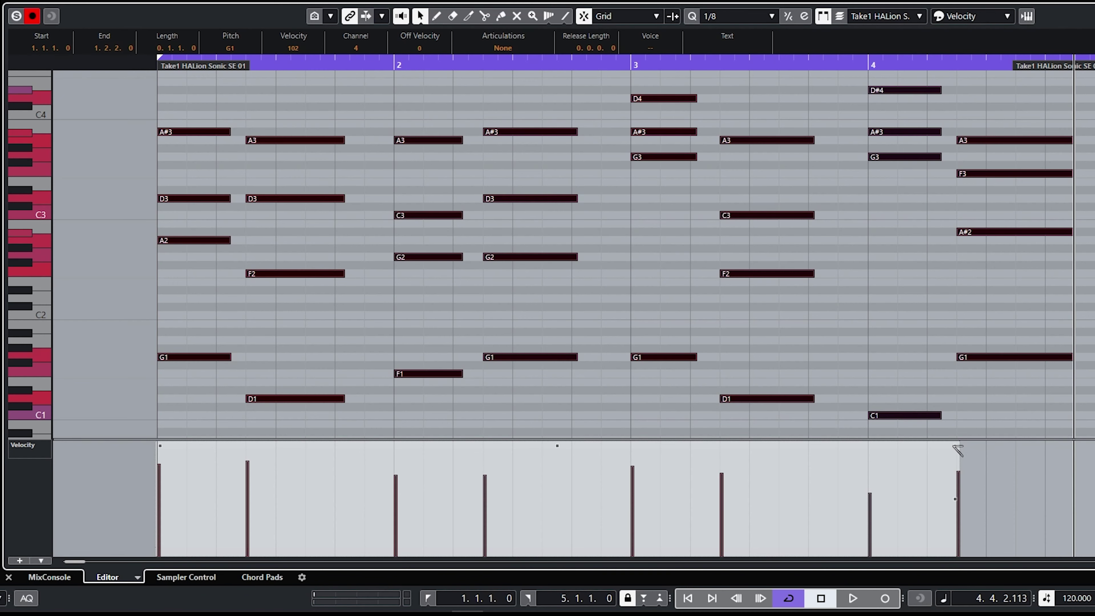
pyautogui.moveTo(953, 447)
pyautogui.mouseDown()
pyautogui.moveTo(962, 496)
pyautogui.moveTo(961, 442)
pyautogui.mouseUp()
pyautogui.moveTo(560, 445)
pyautogui.mouseDown()
pyautogui.moveTo(562, 498)
pyautogui.moveTo(565, 447)
pyautogui.mouseUp()
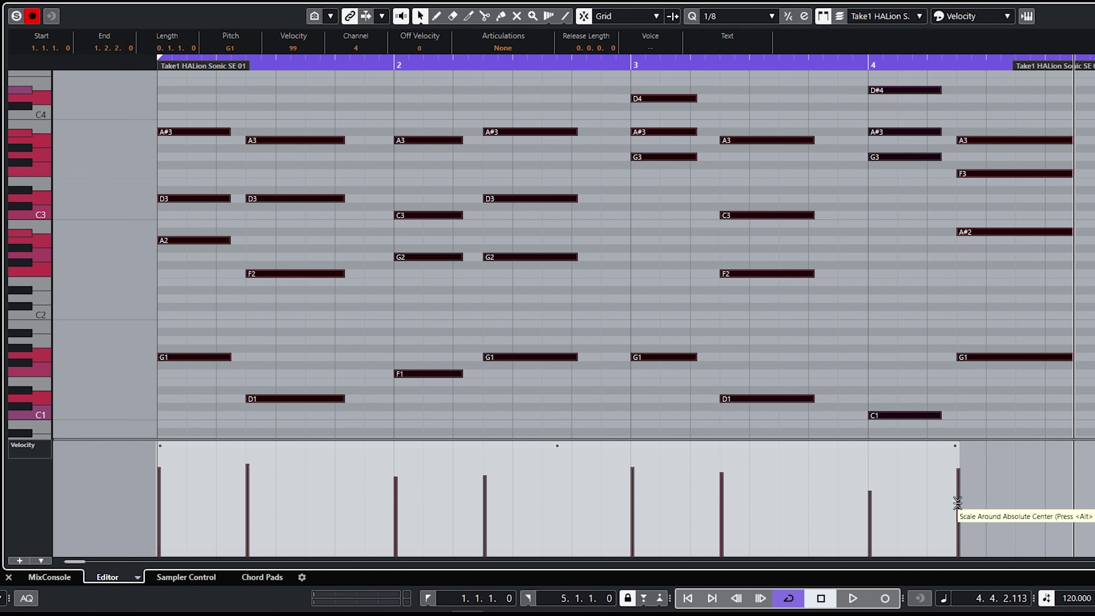
pyautogui.moveTo(957, 503); pyautogui.dragTo(962, 565)
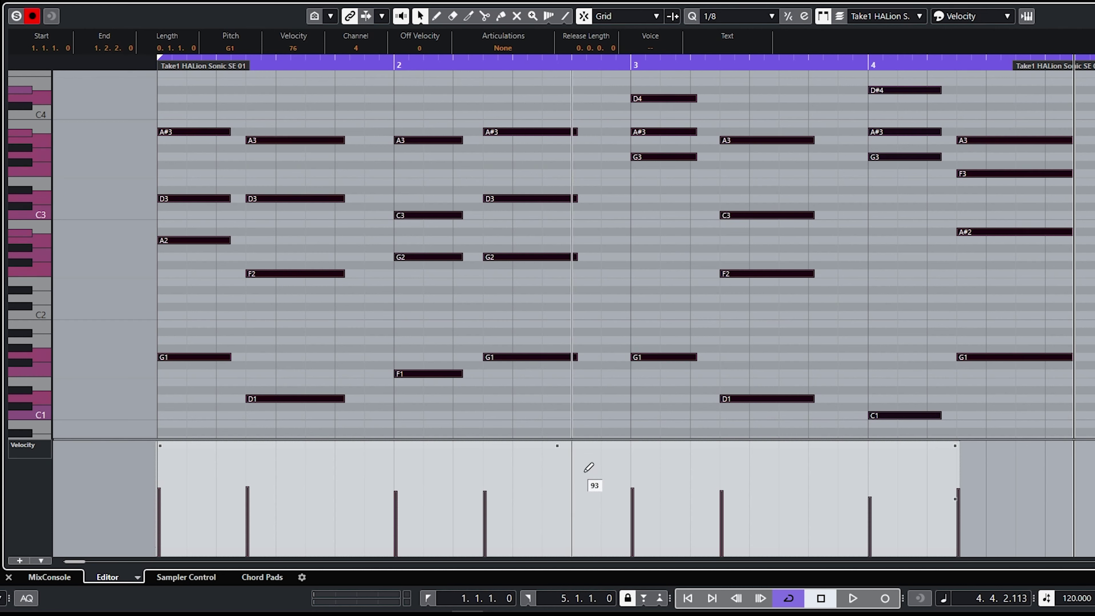
pyautogui.moveTo(559, 444); pyautogui.dragTo(564, 427)
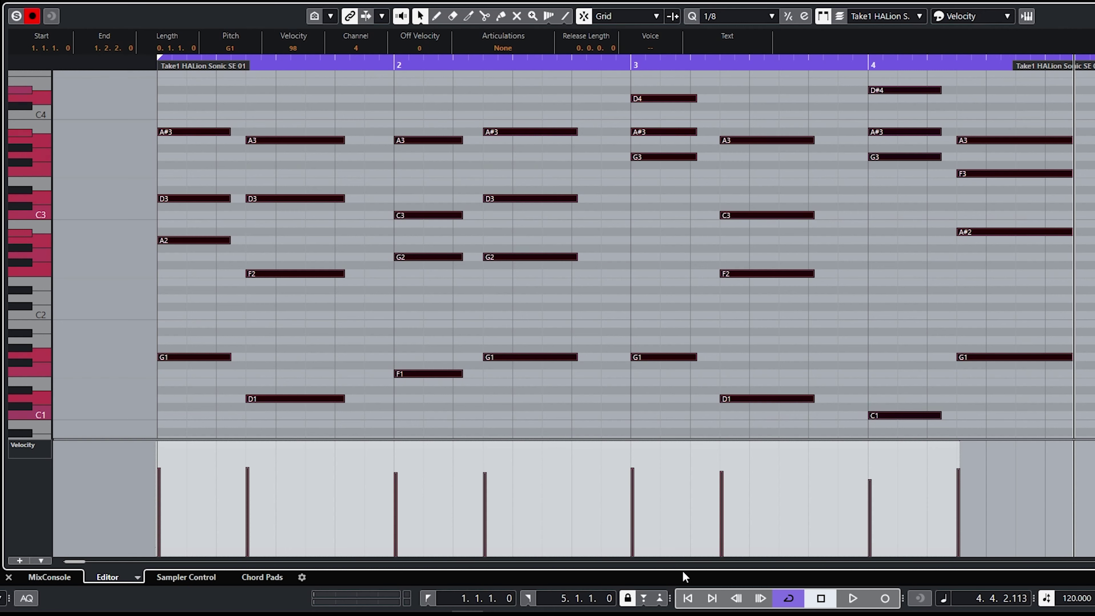
# Step: Play the part from the start to hear the edited velocities, stop playback, and deselect all notes
pyautogui.click(687, 598)
pyautogui.click(853, 599)
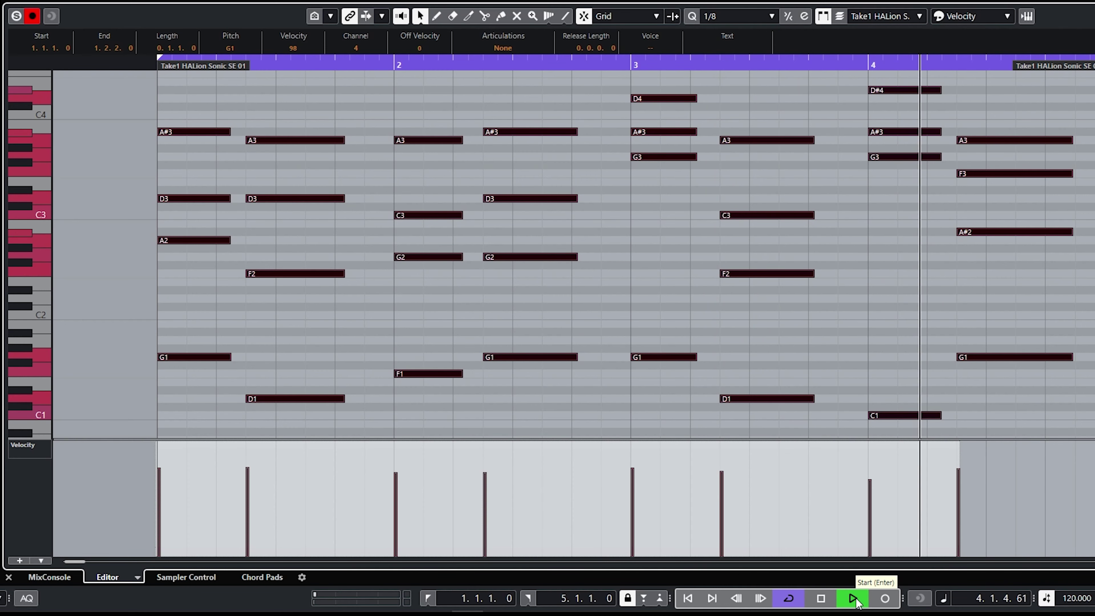
pyautogui.click(821, 598)
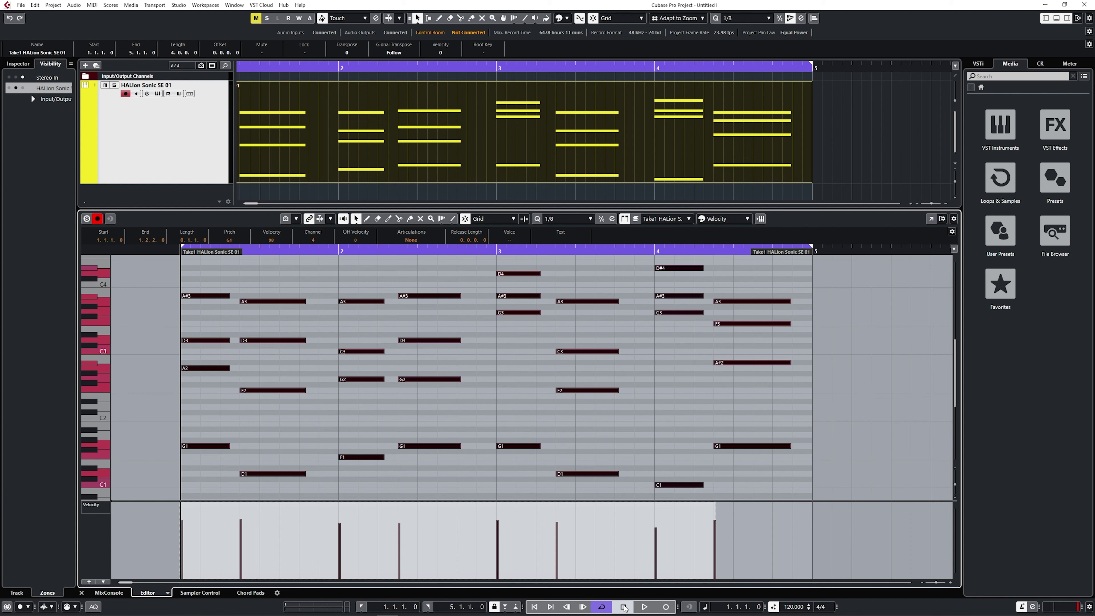
pyautogui.click(641, 457)
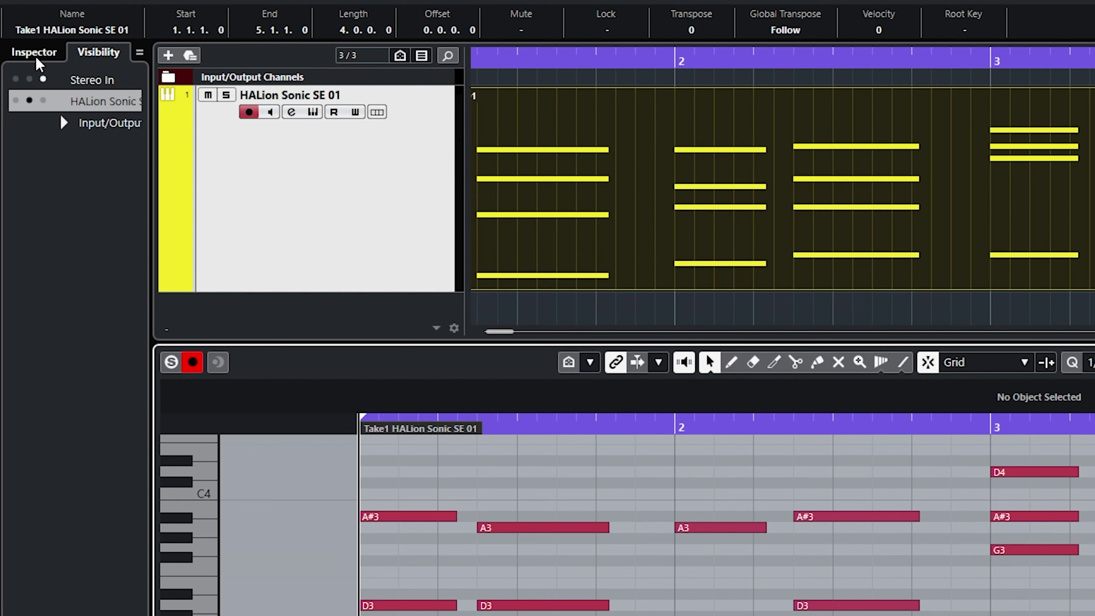
# Step: Lengthen the notes with the legato function in the Inspector's Length section, setting Scale Legato to 75
pyautogui.click(19, 65)
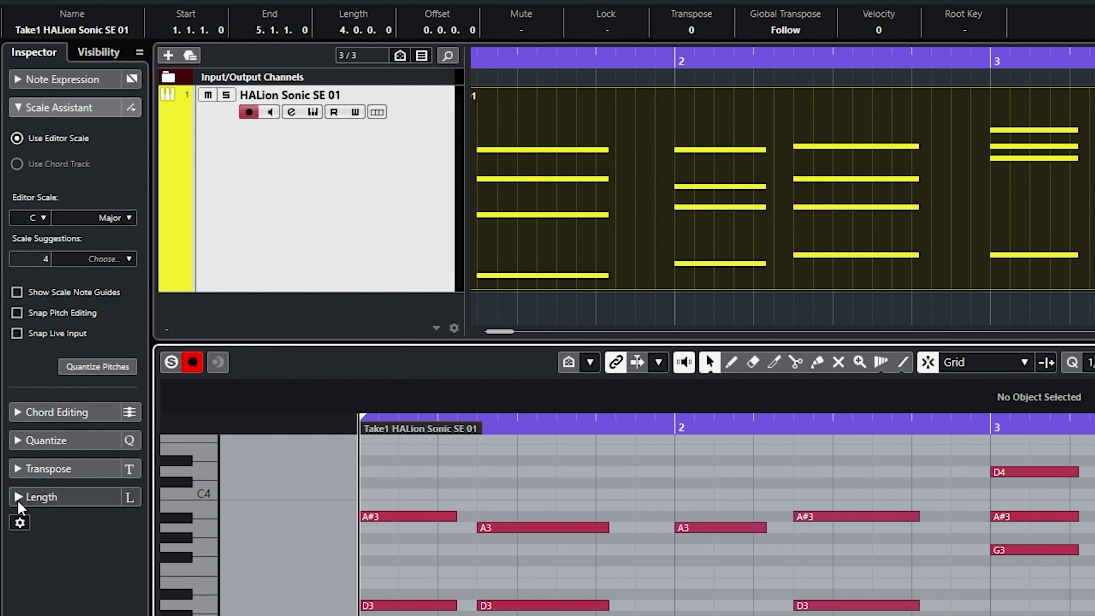
pyautogui.click(18, 500)
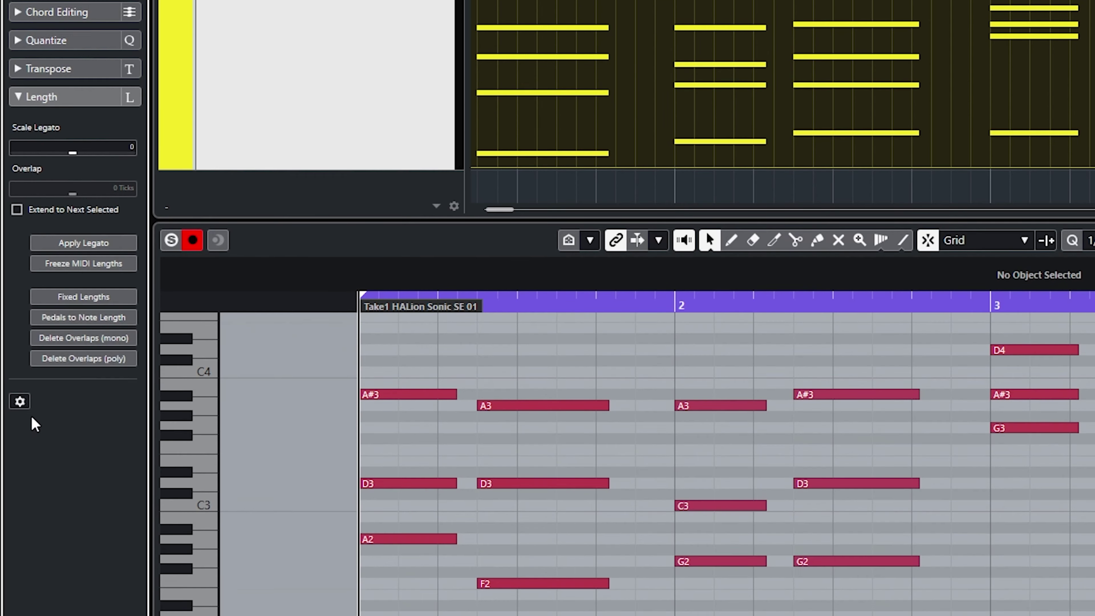
pyautogui.click(20, 401)
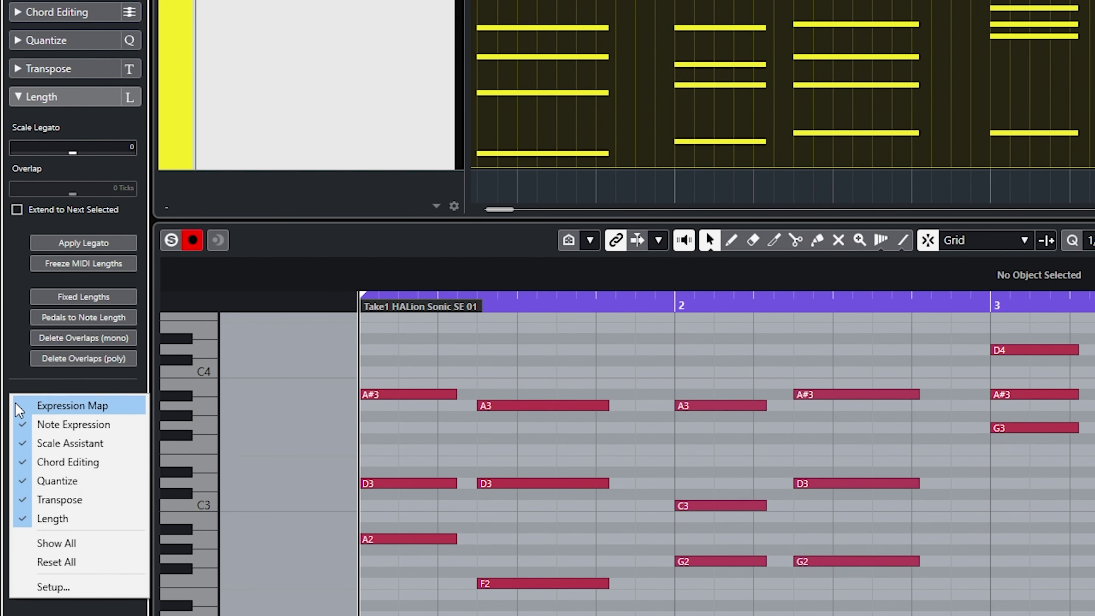
pyautogui.click(47, 521)
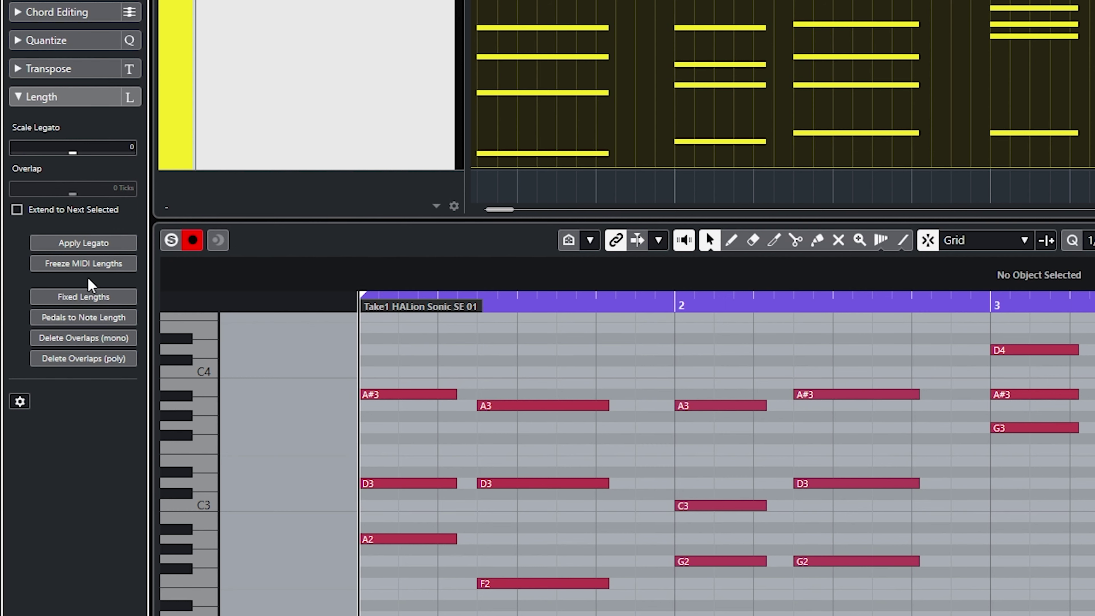
pyautogui.click(86, 245)
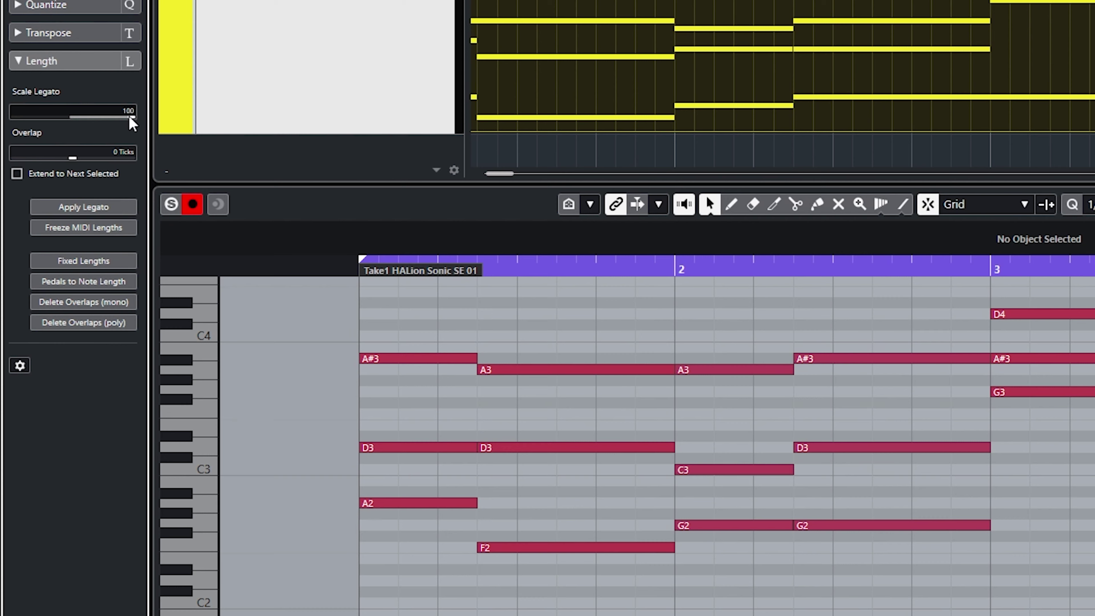
pyautogui.moveTo(131, 123); pyautogui.dragTo(117, 124)
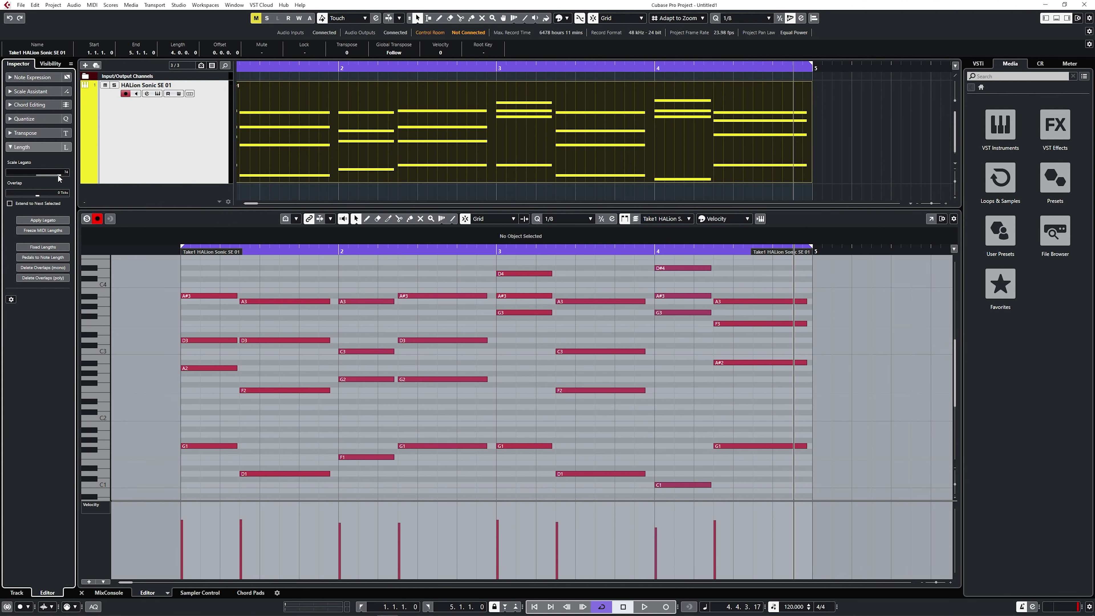
pyautogui.moveTo(59, 179); pyautogui.dragTo(60, 178)
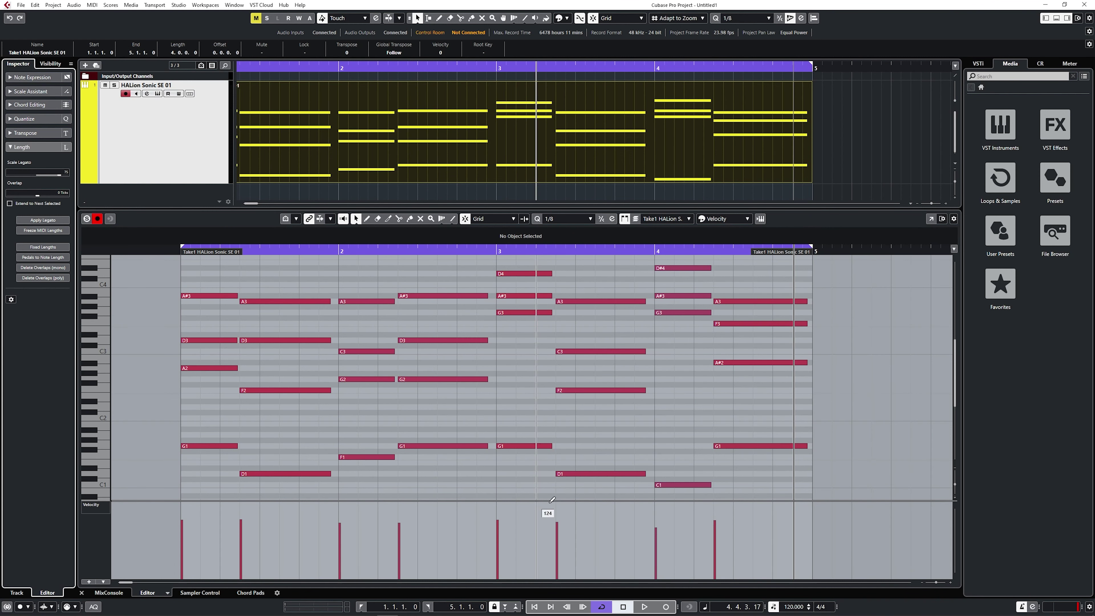
# Step: Play the part from the start to hear the legato note lengths, and stop playback
pyautogui.click(534, 606)
pyautogui.click(644, 606)
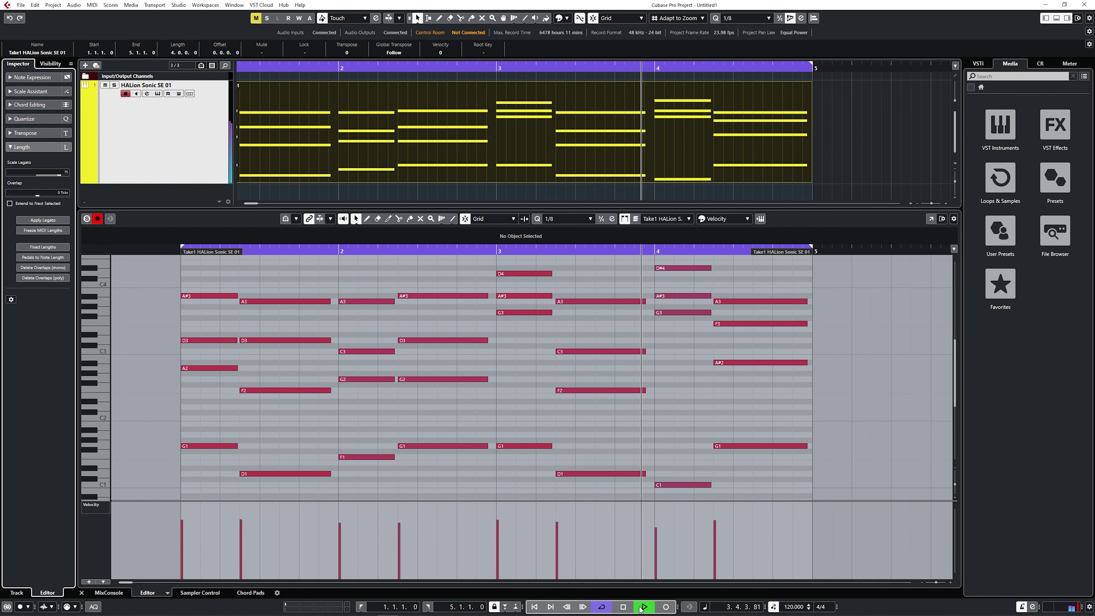
pyautogui.click(622, 607)
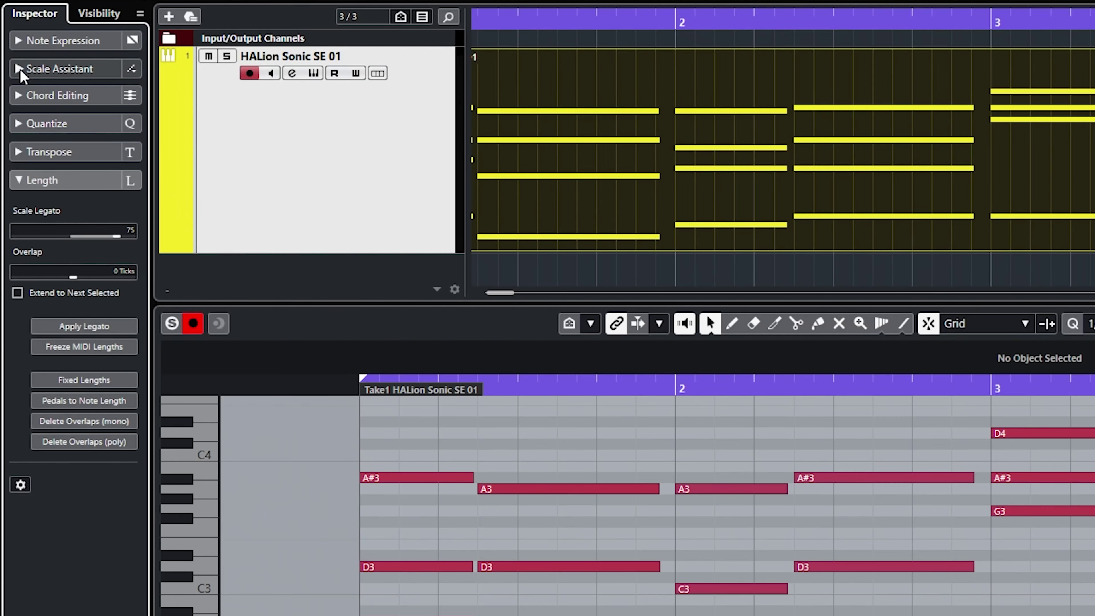
# Step: Expand the Scale Assistant section, switch Record in Editor off and on again, and open the list of scale suggestions
pyautogui.click(21, 70)
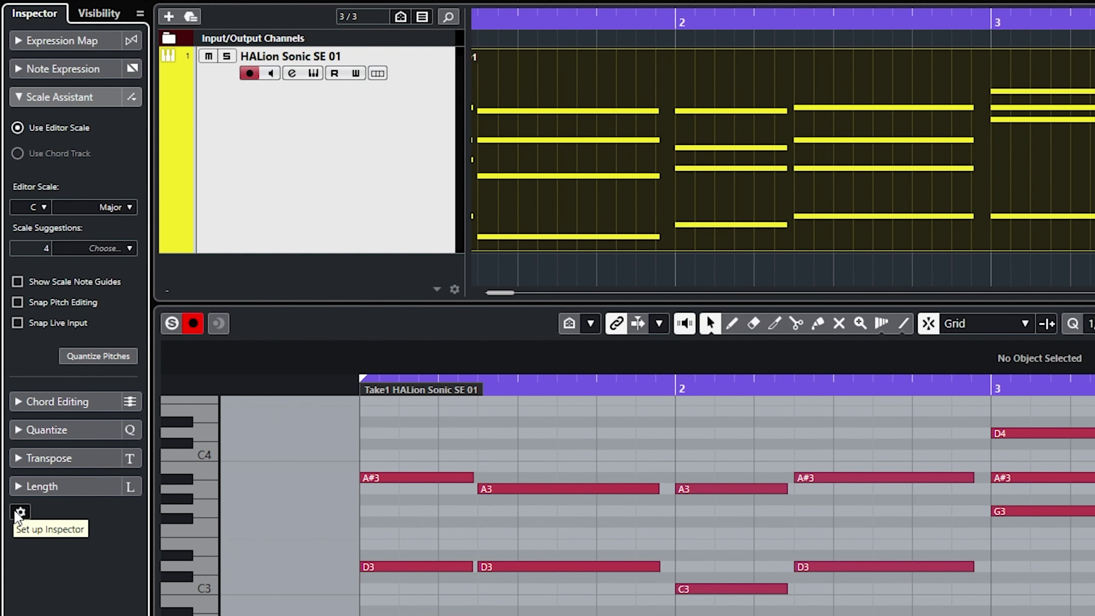
pyautogui.click(20, 513)
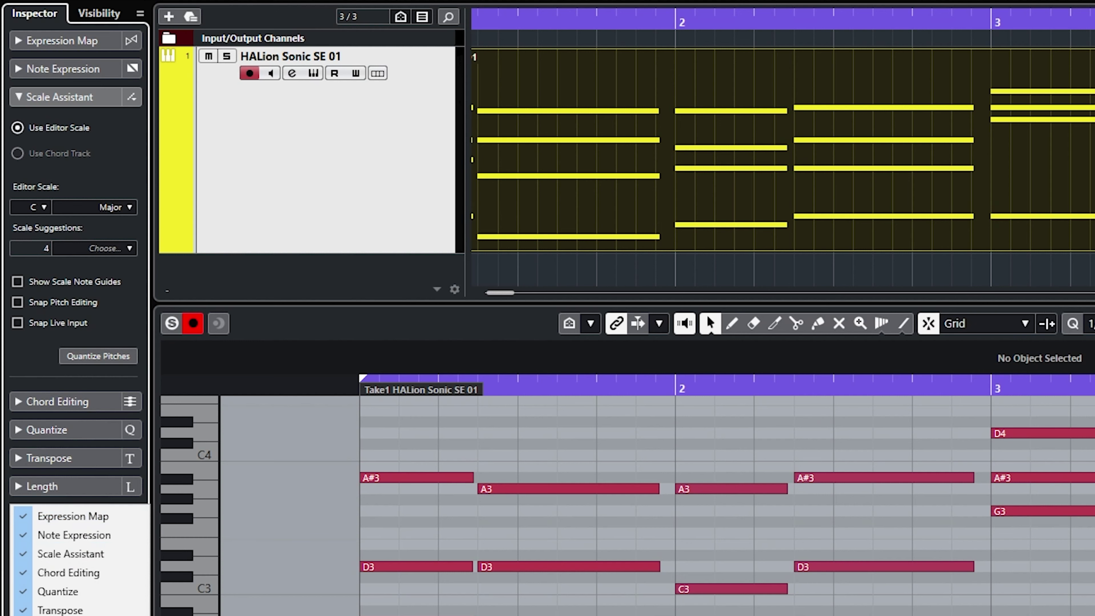
pyautogui.press('Escape')
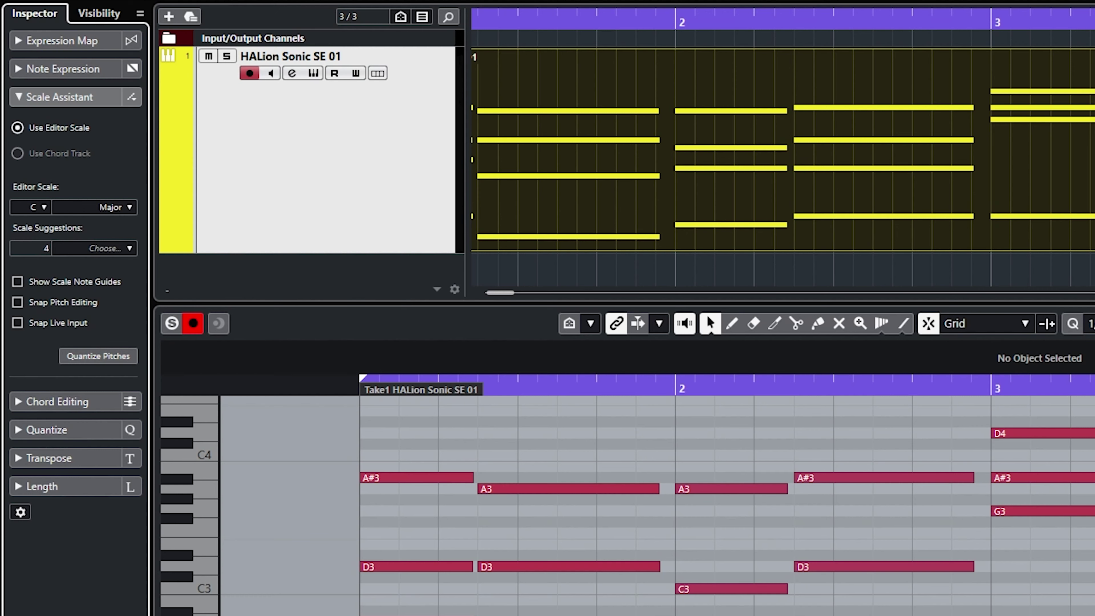
pyautogui.click(193, 332)
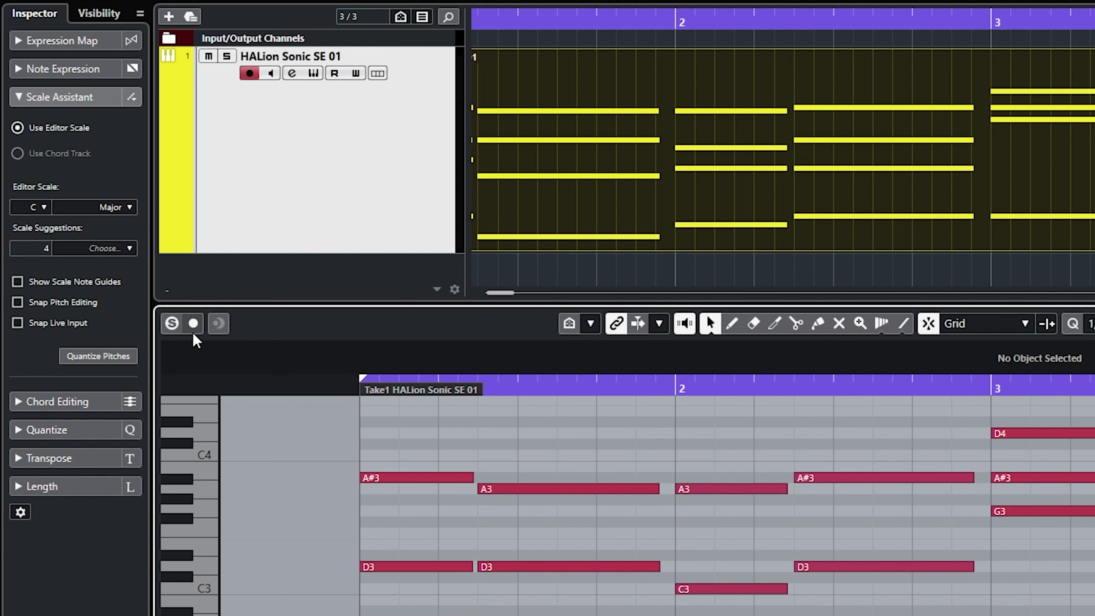
pyautogui.click(193, 333)
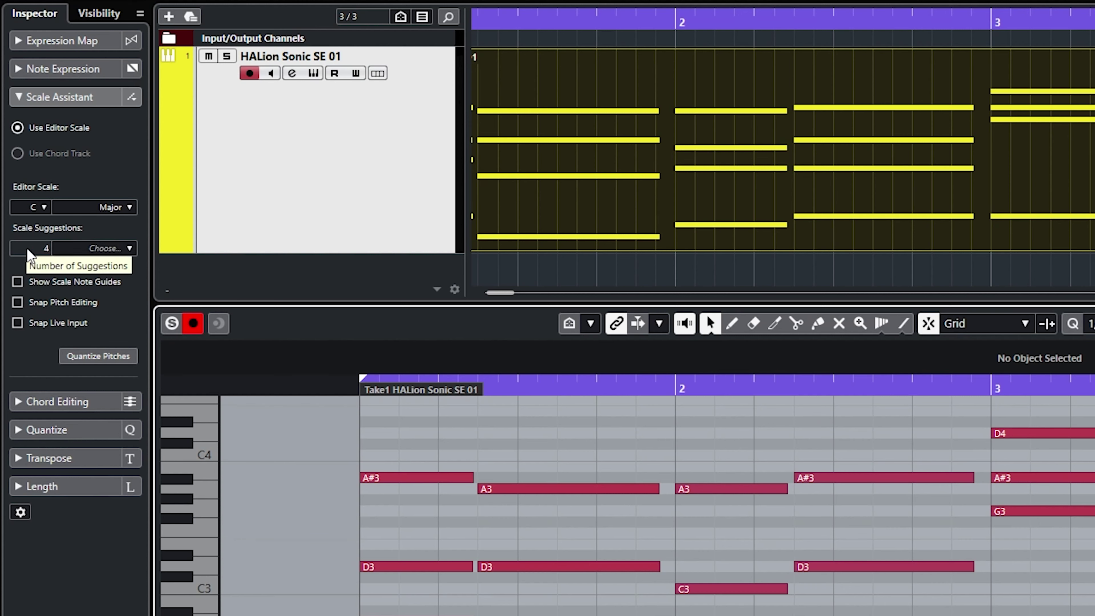
pyautogui.click(130, 249)
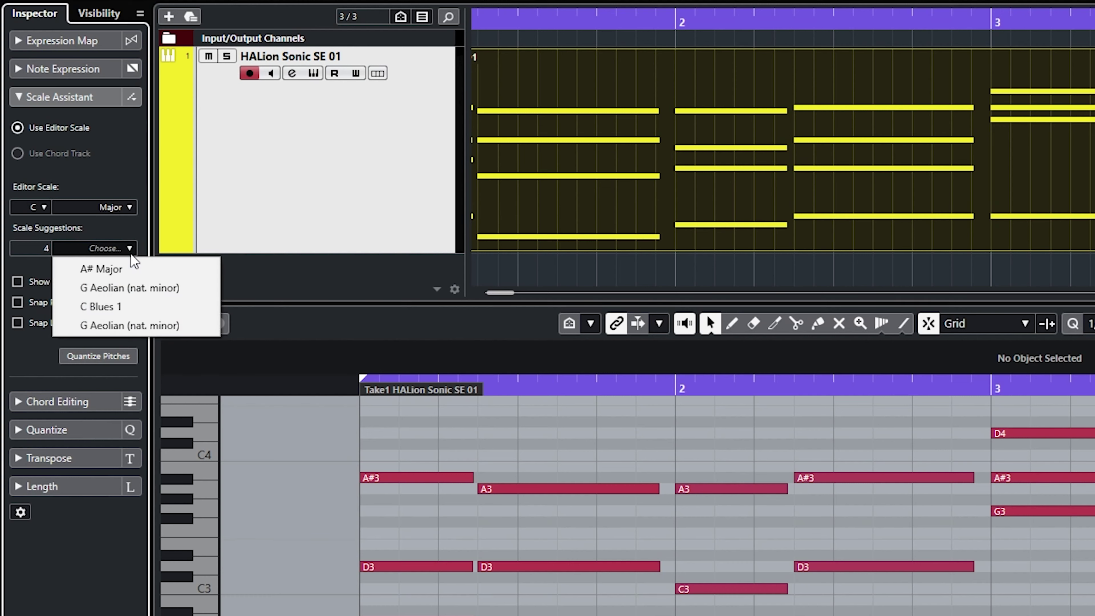
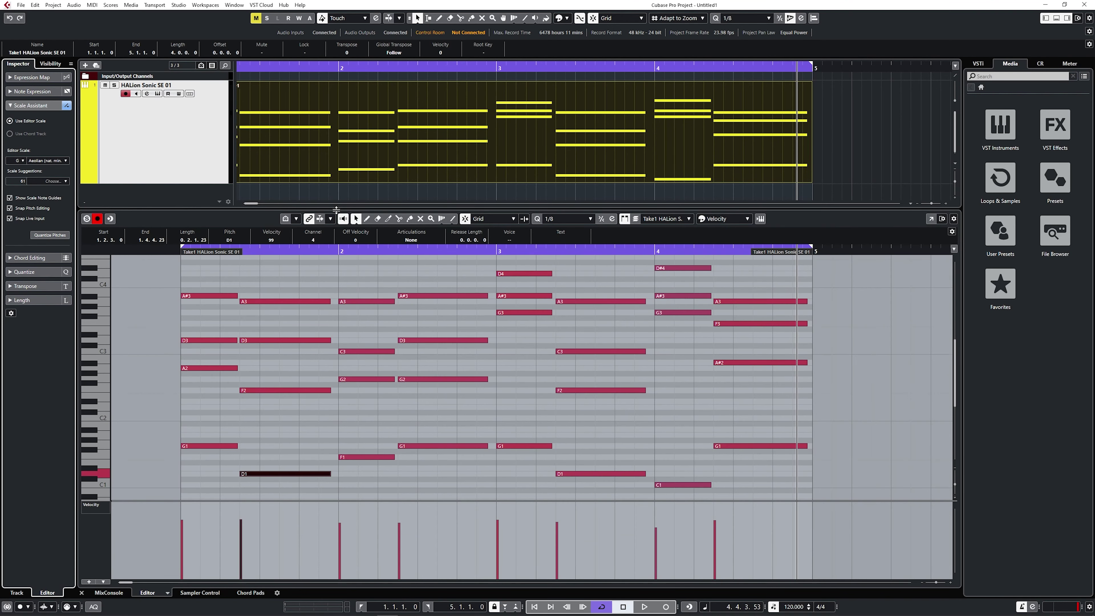
# Step: Reduce the height of the Key Editor to enlarge the project area beneath the HALion Sonic SE track
pyautogui.moveTo(659, 88); pyautogui.dragTo(658, 211)
pyautogui.moveTo(330, 268); pyautogui.dragTo(332, 357)
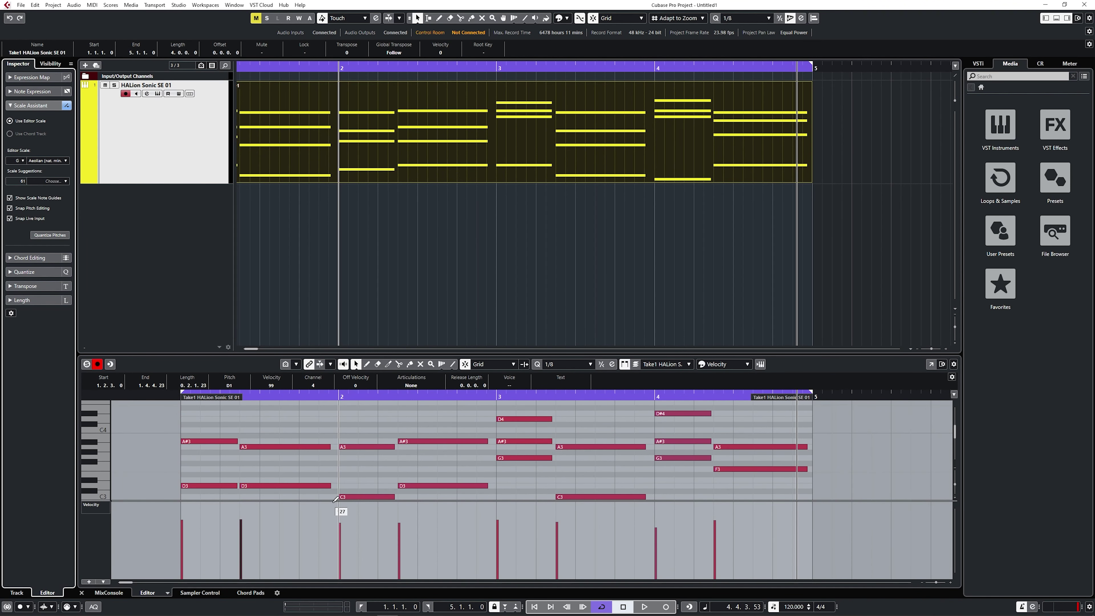
# Step: Reduce the height of the Key Editor's velocity lane, and rename the HALion Sonic SE 01 track as Piano
pyautogui.moveTo(334, 501); pyautogui.dragTo(331, 548)
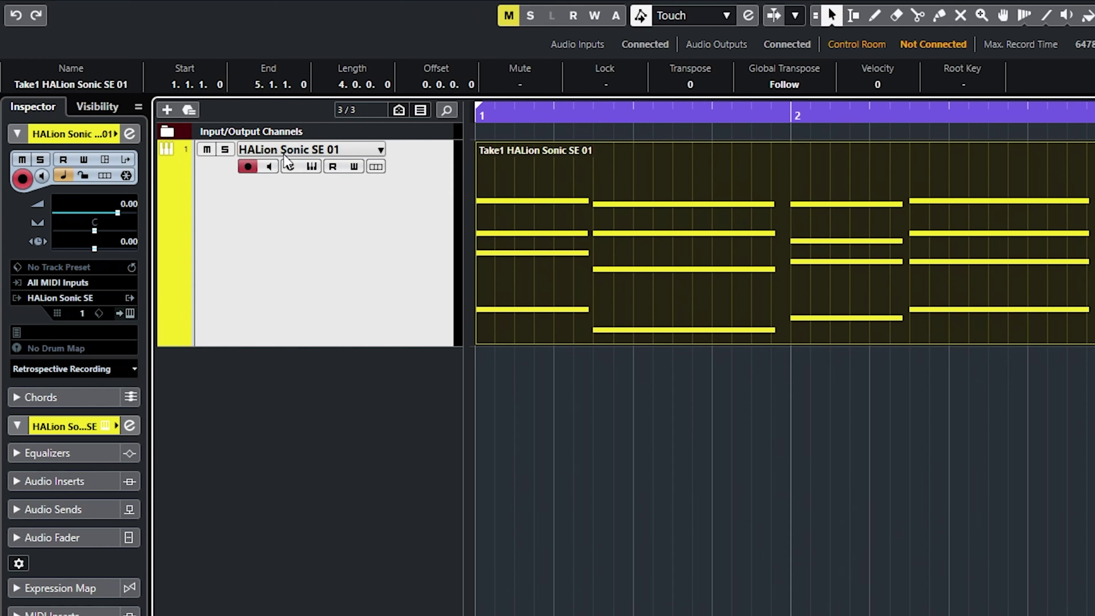
pyautogui.doubleClick(146, 86)
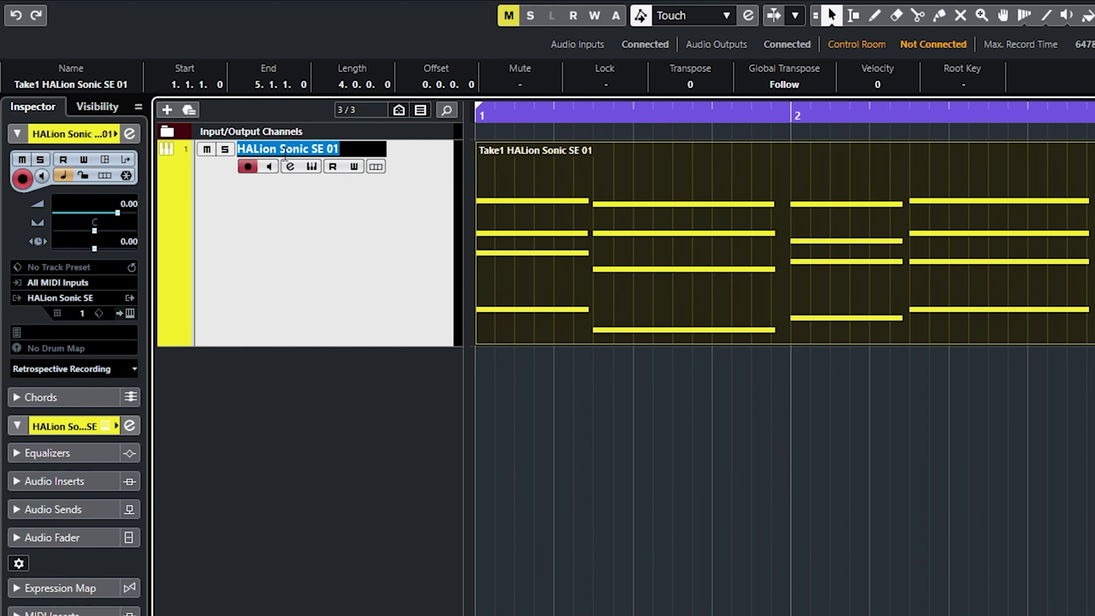
pyautogui.write('Piano')
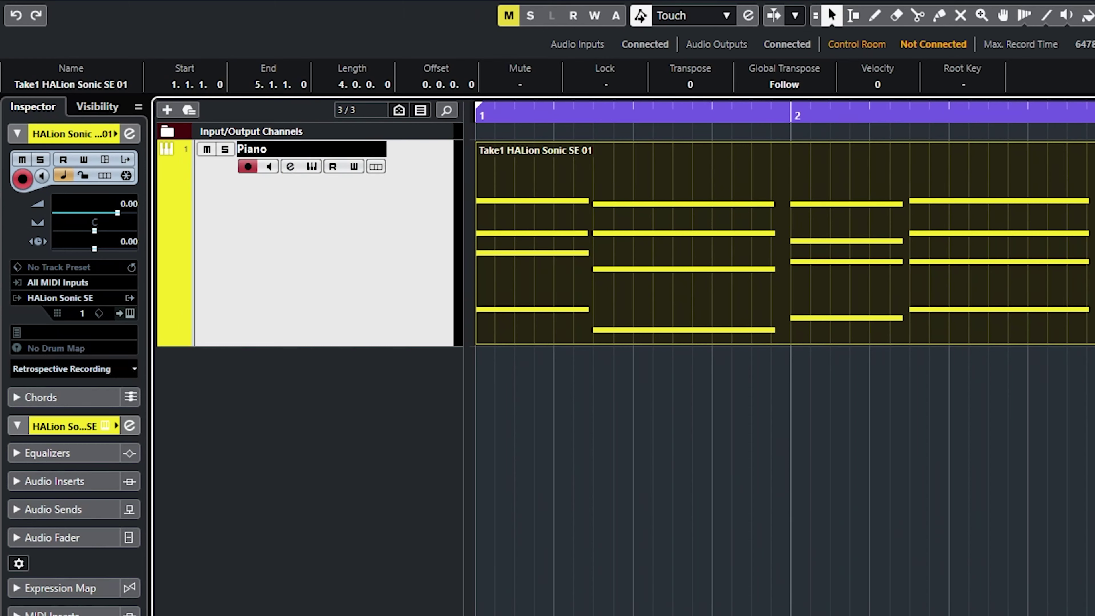
pyautogui.press('Return')
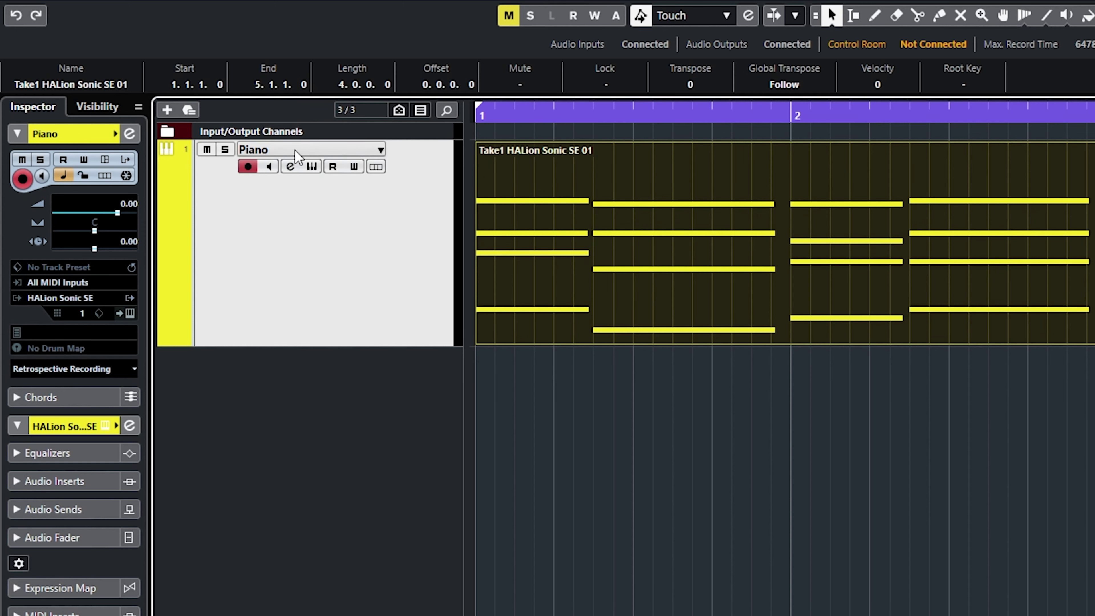
# Step: Apply the track name Piano to its MIDI part, and rename the part Piano 1 in the info line
pyautogui.doubleClick(276, 150)
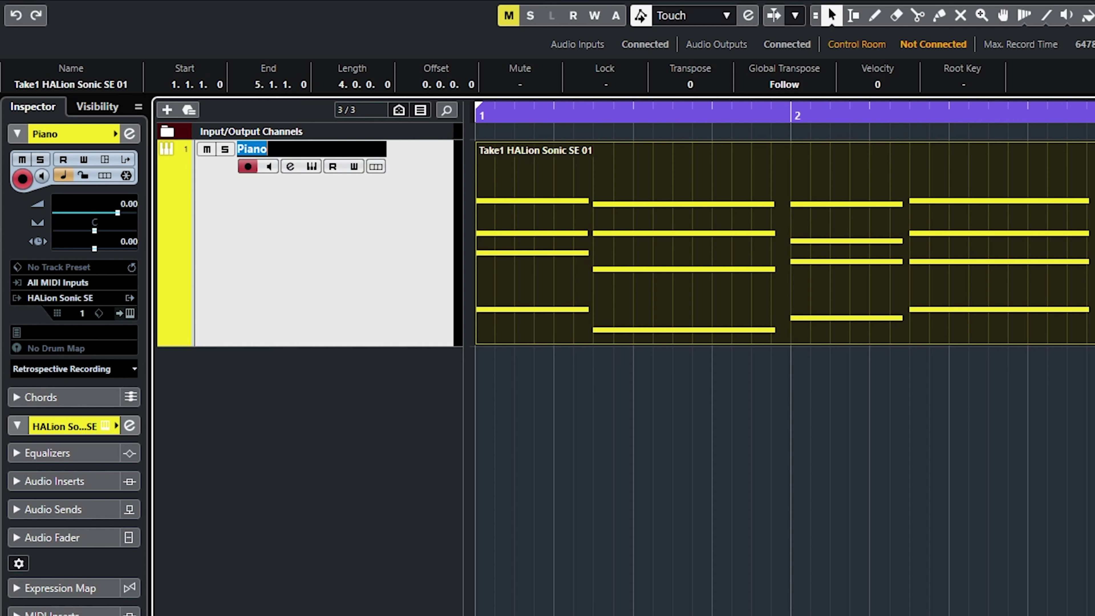
pyautogui.hotkey('ctrl', 'Return')
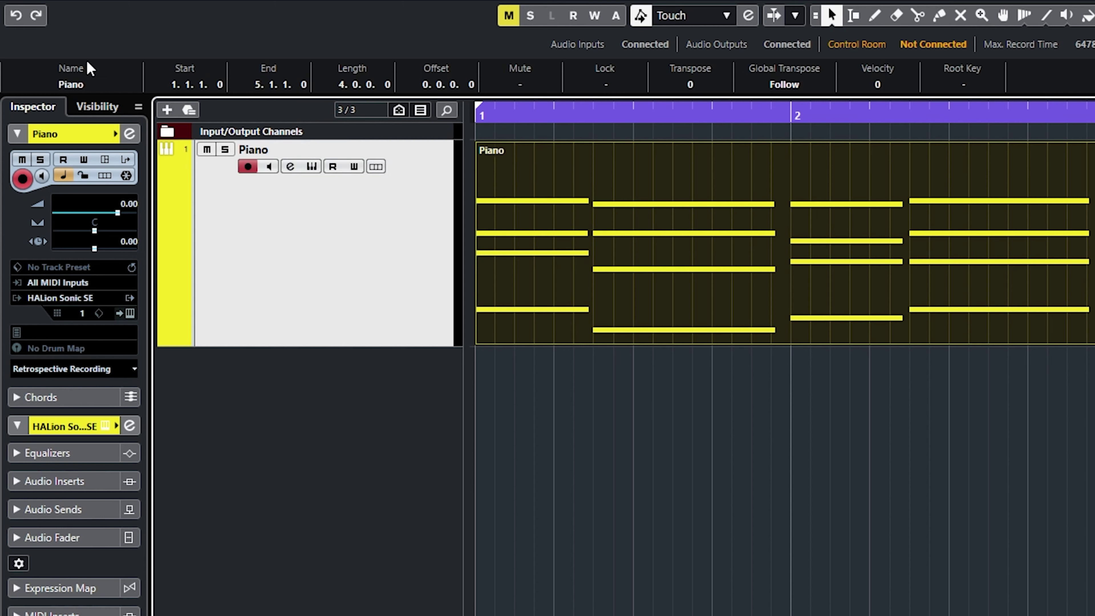
pyautogui.click(83, 88)
pyautogui.click(86, 88)
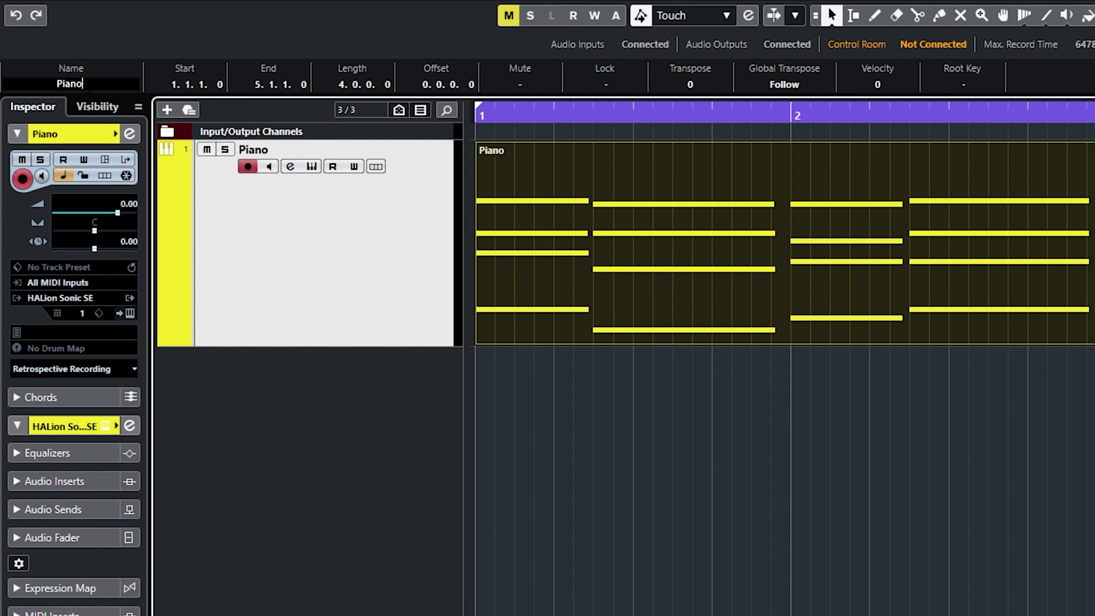
pyautogui.write('1')
pyautogui.press('Return')
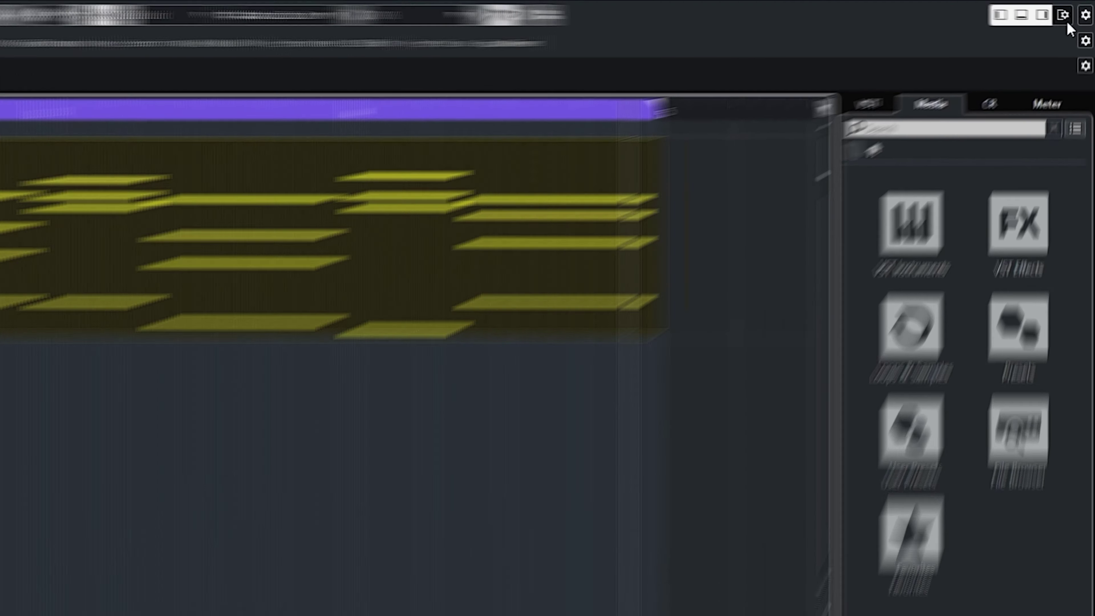
# Step: Hide the info line in the window layout setup, and show it again
pyautogui.click(1066, 19)
pyautogui.click(868, 95)
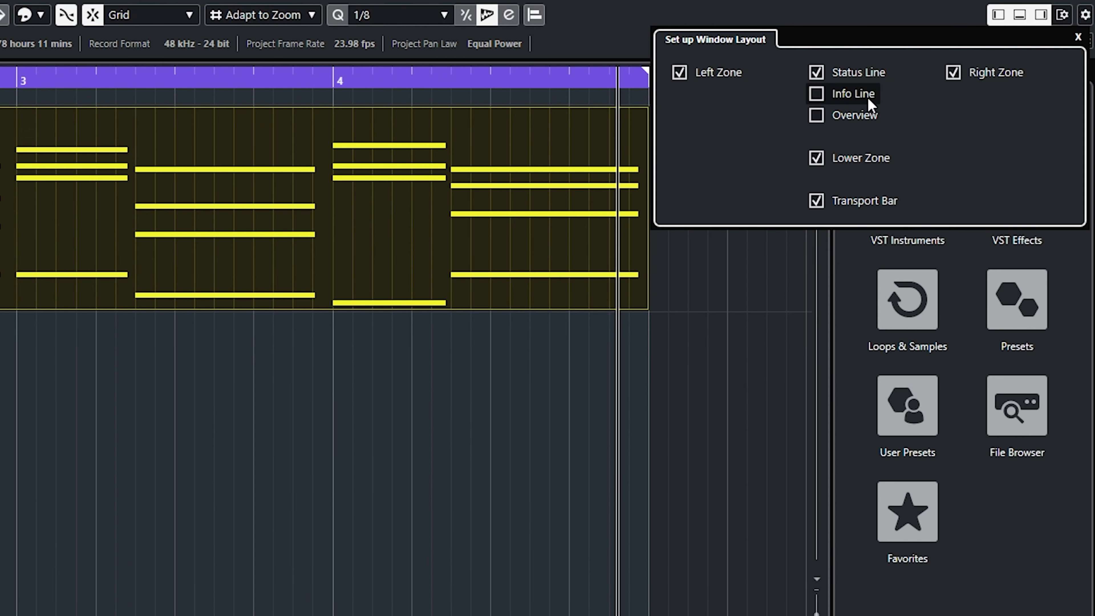
pyautogui.click(868, 99)
pyautogui.click(1062, 17)
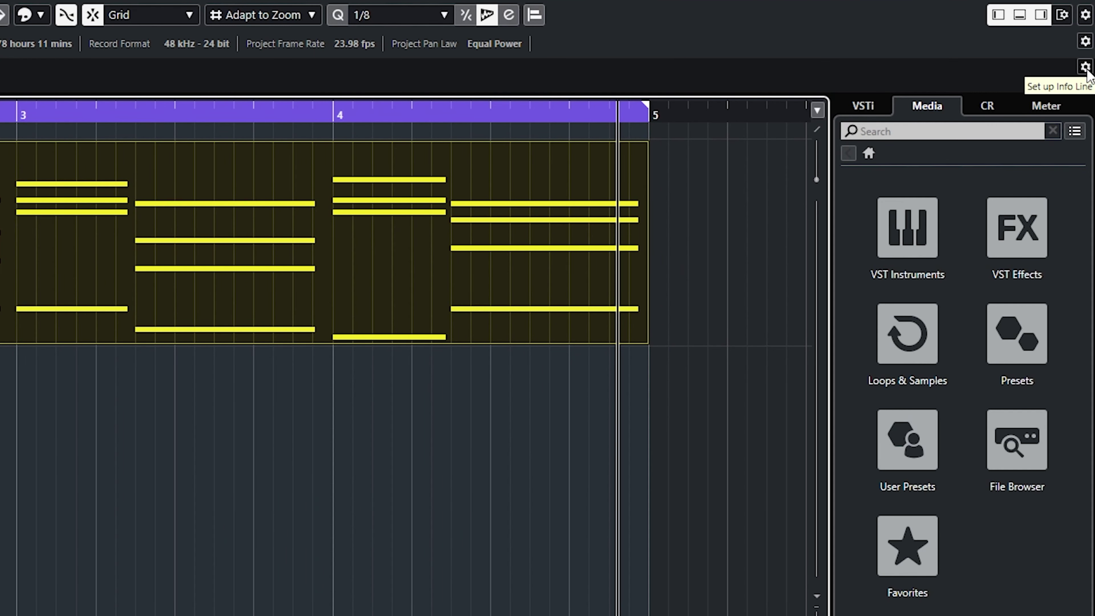
# Step: Remove the Name entry from the info line and restore it, and deselect the Piano 1 part
pyautogui.click(1087, 70)
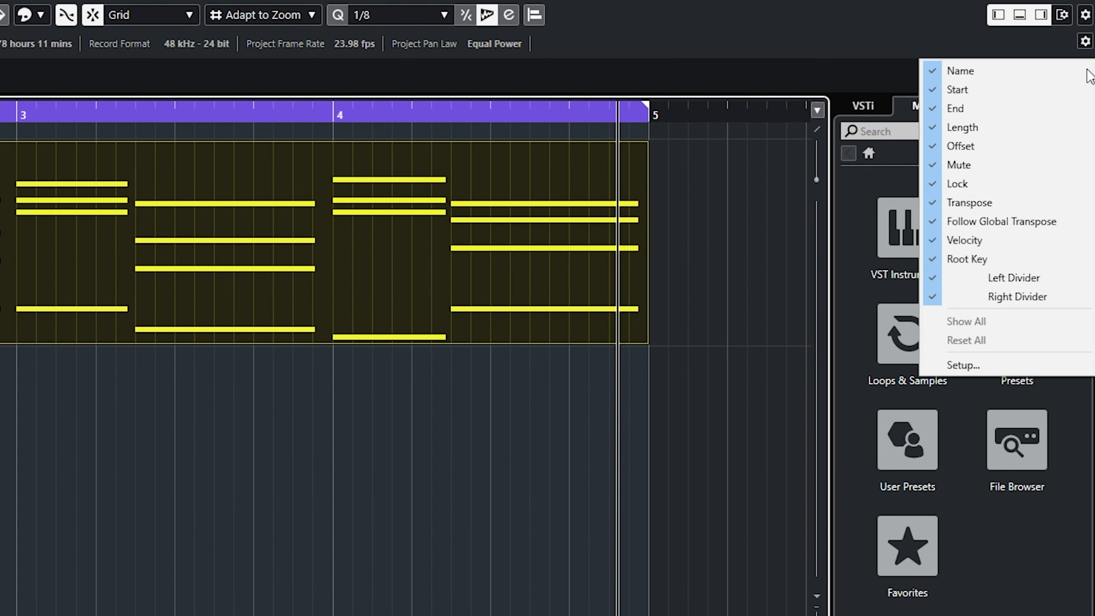
pyautogui.click(1084, 73)
pyautogui.click(1086, 68)
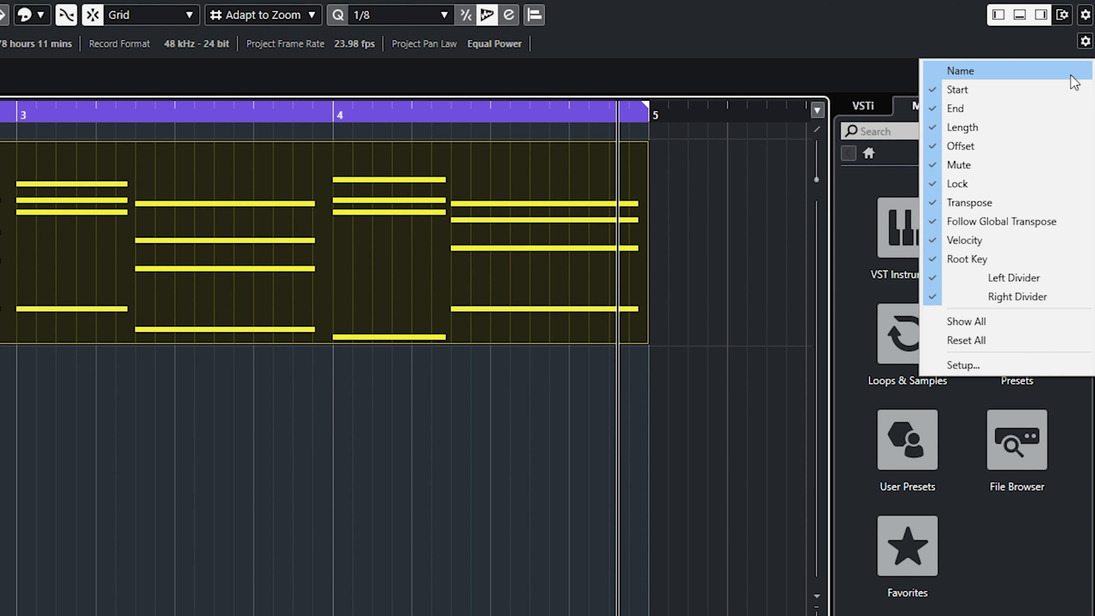
pyautogui.click(1069, 72)
pyautogui.click(126, 420)
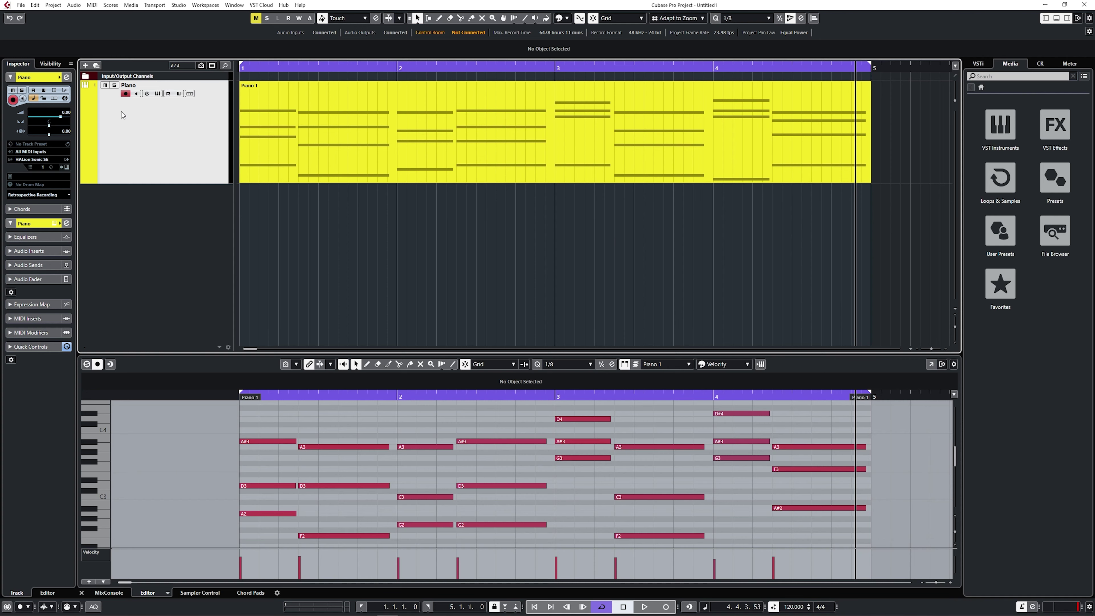
# Step: Save the project as Easy Tutorial in the Beginners Tutorial folder
pyautogui.click(22, 5)
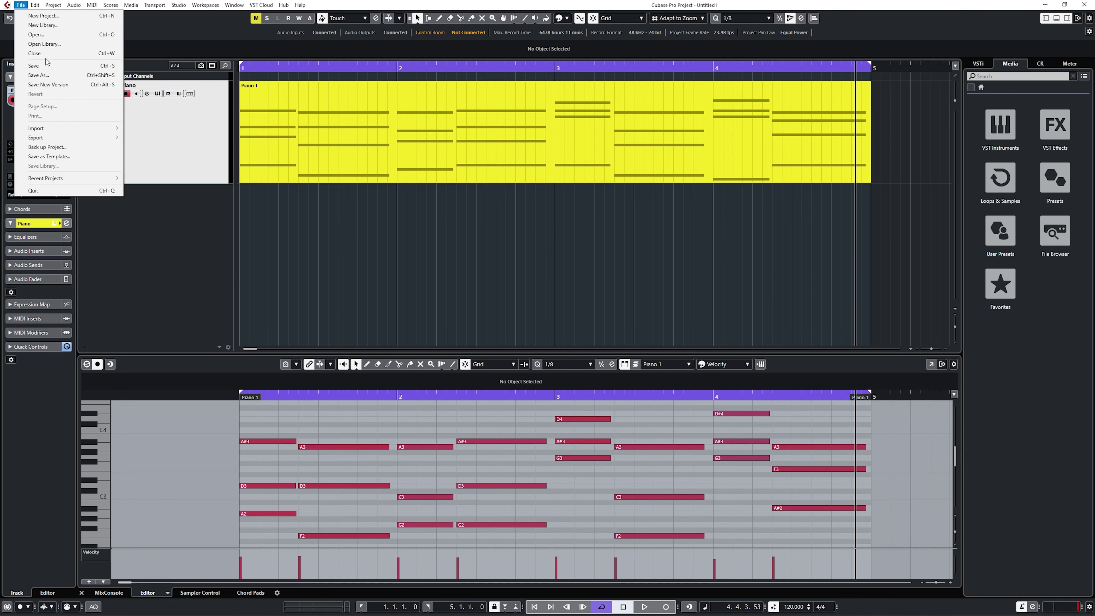
pyautogui.click(47, 75)
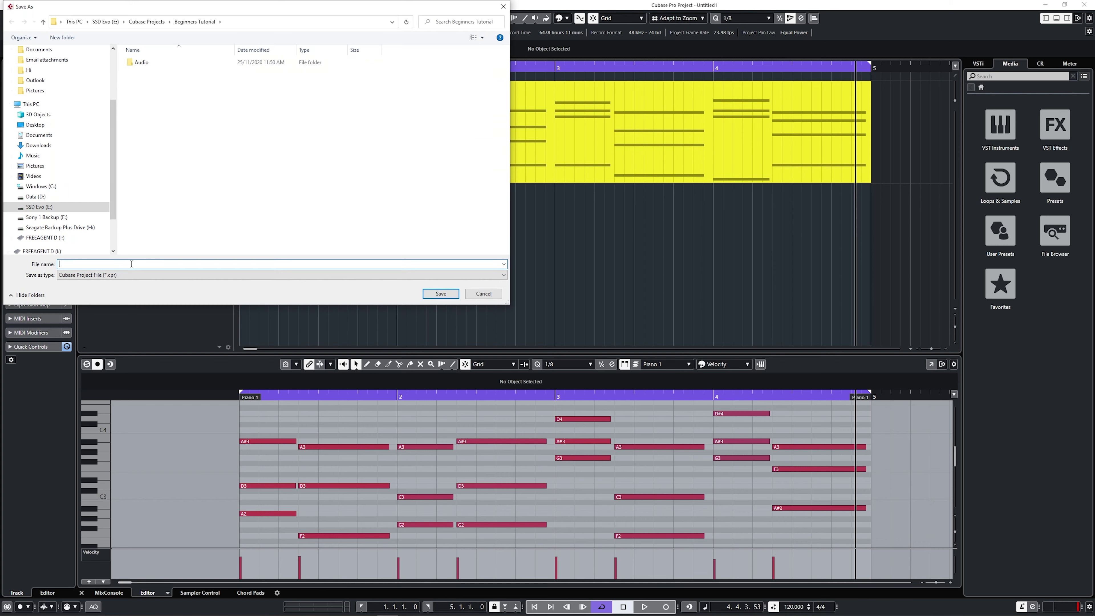
pyautogui.write('Easy Tutorial')
pyautogui.press('Return')
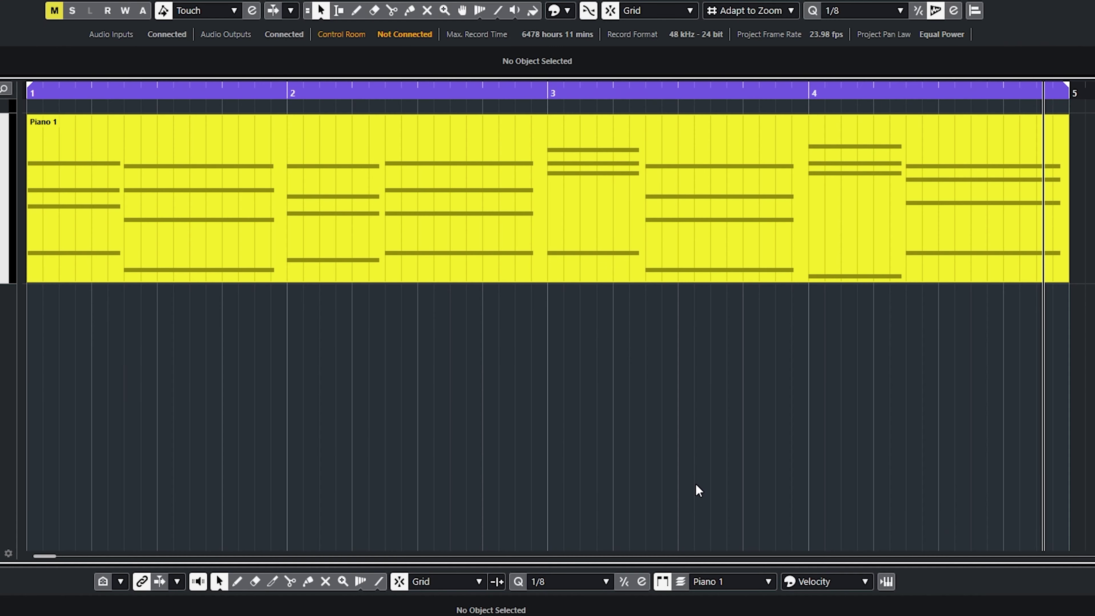
# Step: Split the Piano 1 part with the Split tool at bar 3, at 3.2.3.0 and at bar 4
pyautogui.rightClick(696, 483)
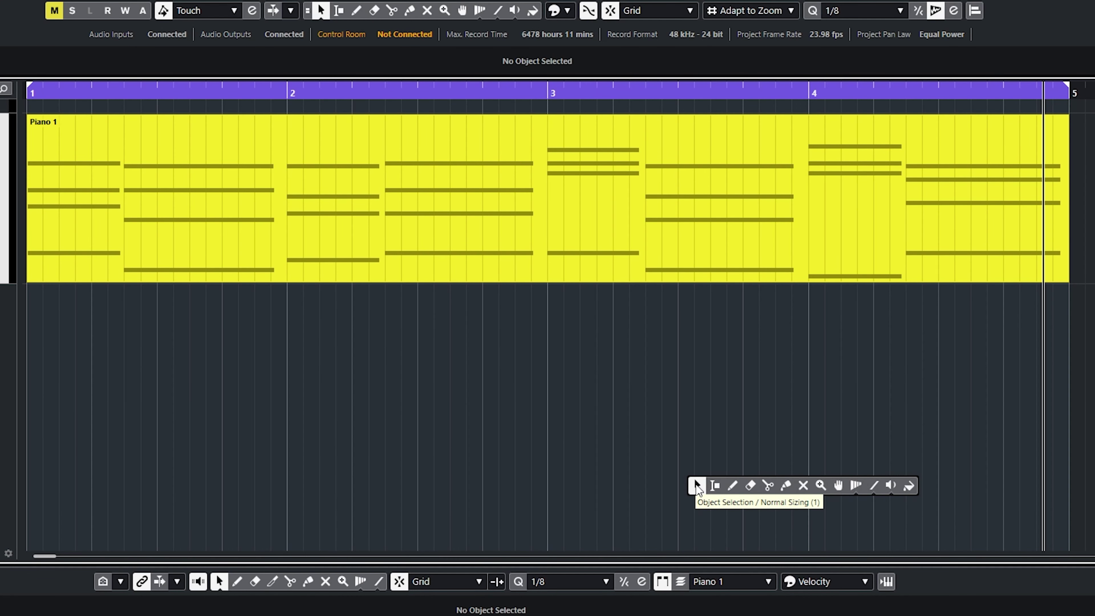
pyautogui.click(767, 487)
pyautogui.click(548, 235)
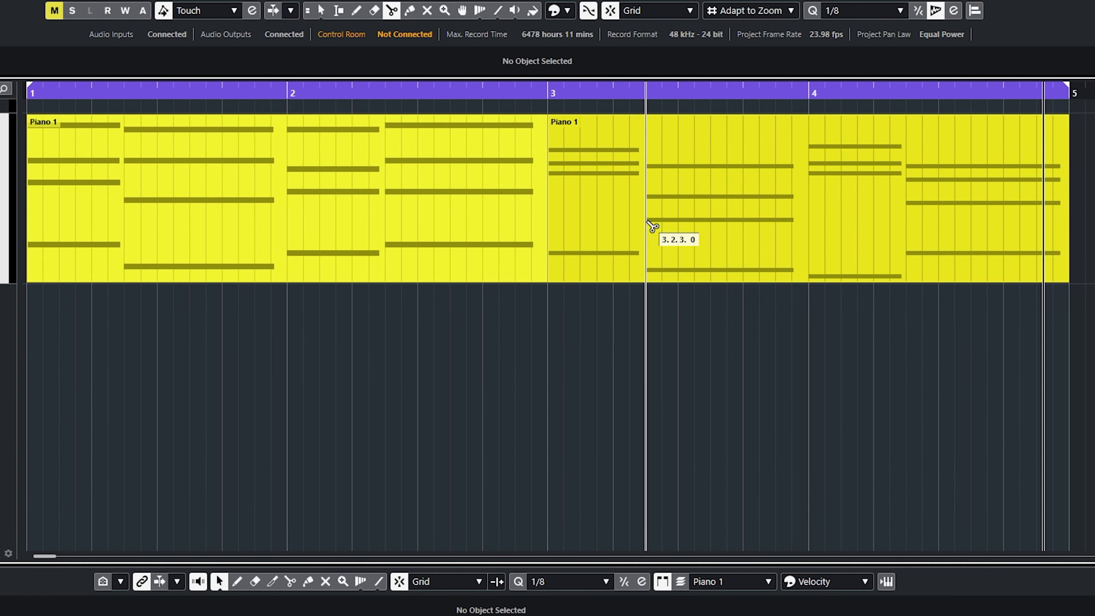
pyautogui.click(648, 224)
pyautogui.click(815, 213)
# Step: Erase the split-off piece between 3.2.3.0 and bar 4 from the Piano track
pyautogui.rightClick(810, 366)
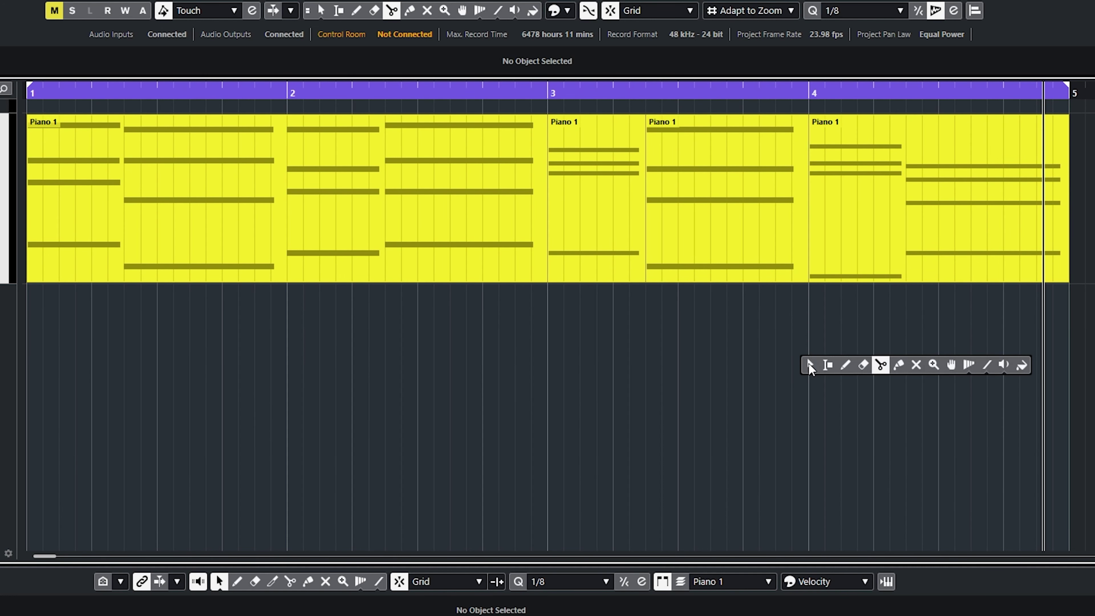
pyautogui.click(863, 364)
pyautogui.click(732, 255)
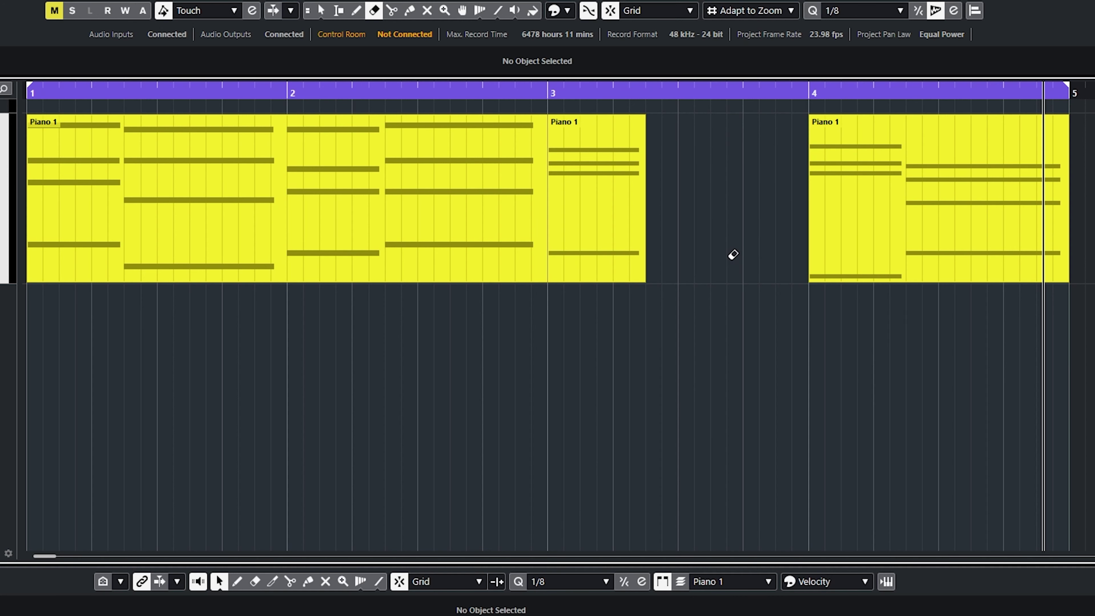
pyautogui.rightClick(733, 259)
# Step: Glue the piece starting at bar 3 to the one at bar 4, and mute the glued part
pyautogui.rightClick(675, 319)
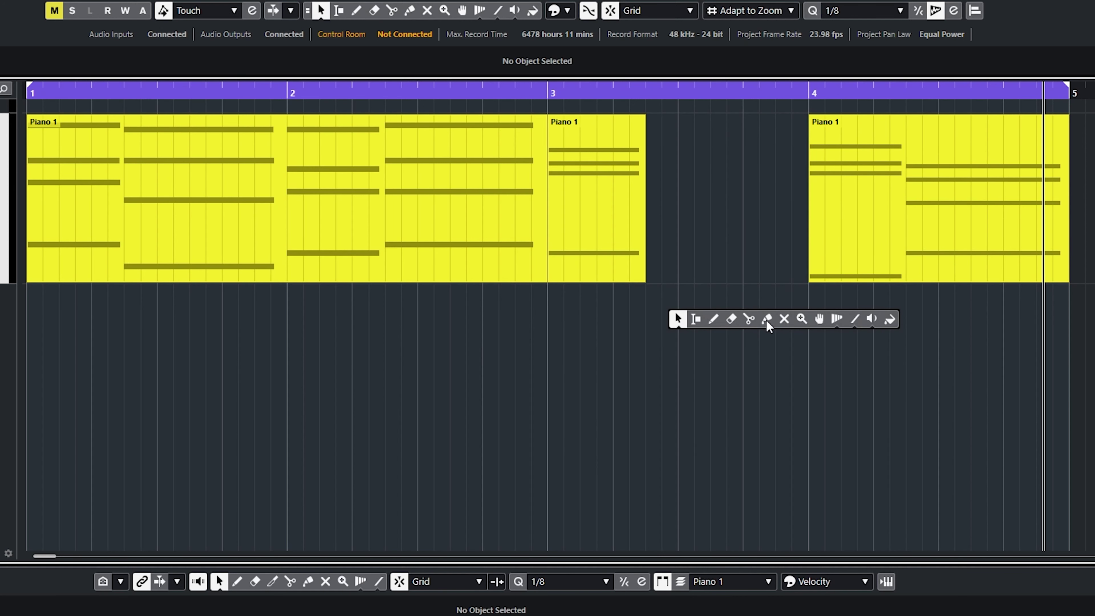
pyautogui.click(768, 319)
pyautogui.click(641, 258)
pyautogui.rightClick(651, 331)
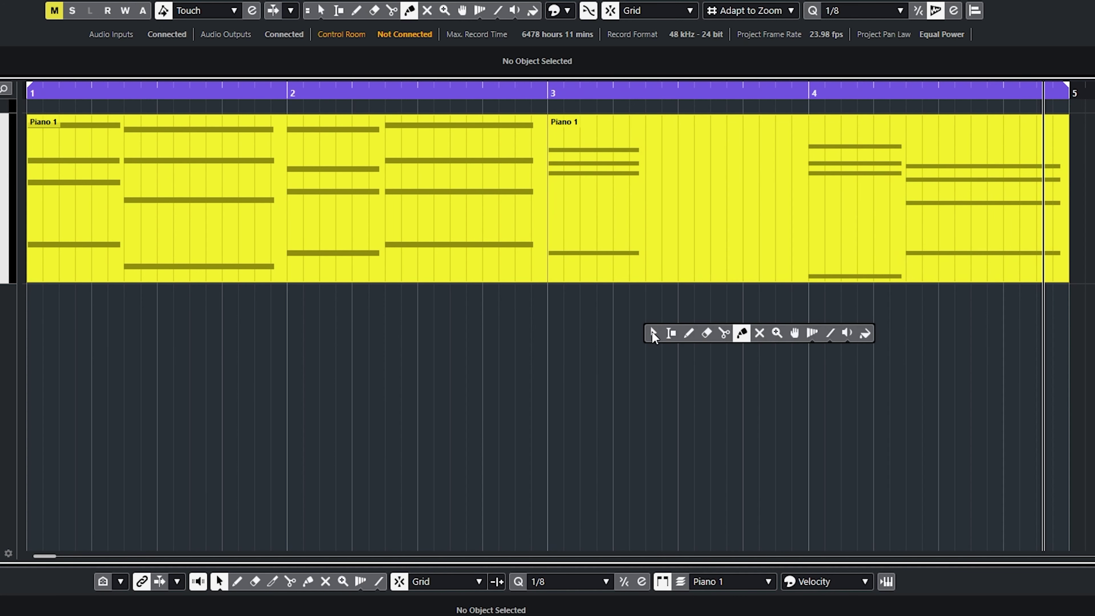
pyautogui.click(757, 335)
pyautogui.click(715, 249)
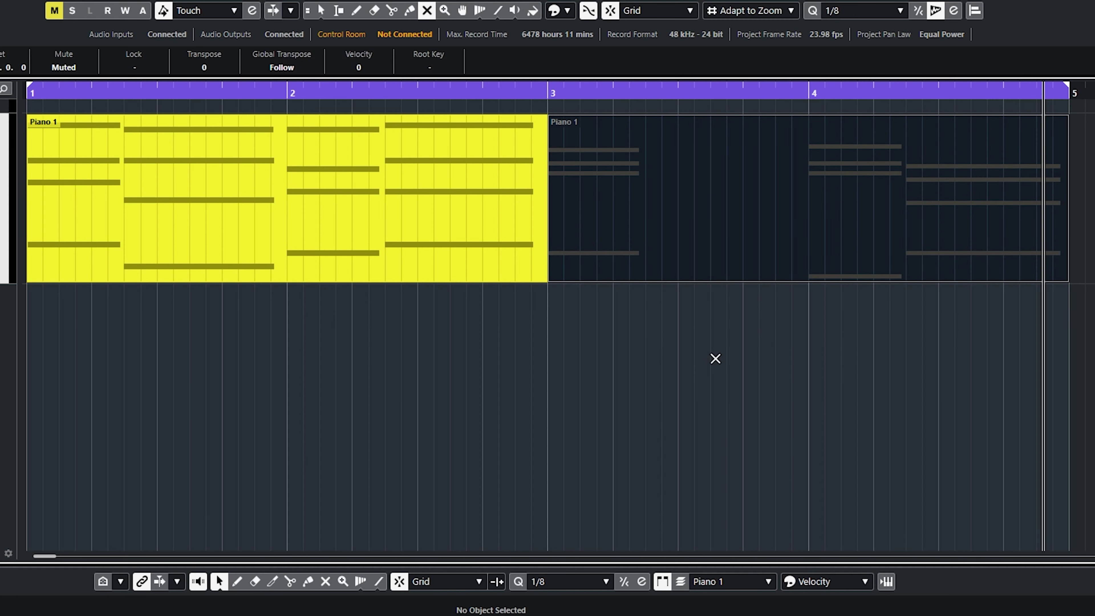
# Step: Undo the mute, glue, erase and split edits on the Piano part, and return to the Object Selection tool
pyautogui.hotkey('ctrl', 'z')
pyautogui.hotkey('ctrl', 'z')
pyautogui.hotkey('ctrl', 'z')
pyautogui.hotkey('ctrl', 'z')
pyautogui.hotkey('ctrl', 'z')
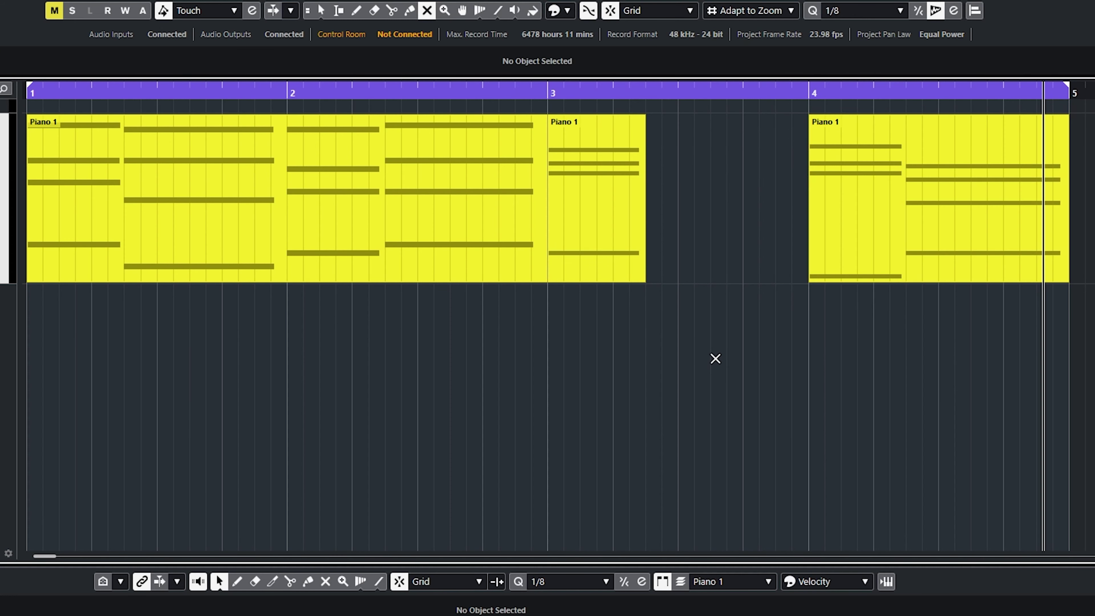
pyautogui.hotkey('ctrl', 'z')
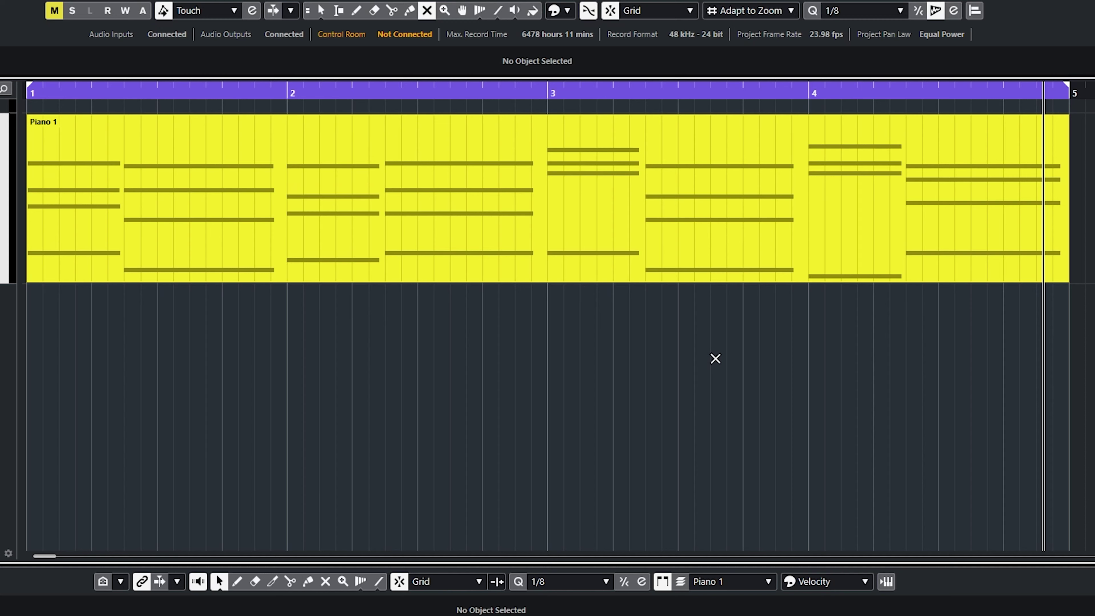
pyautogui.press('1')
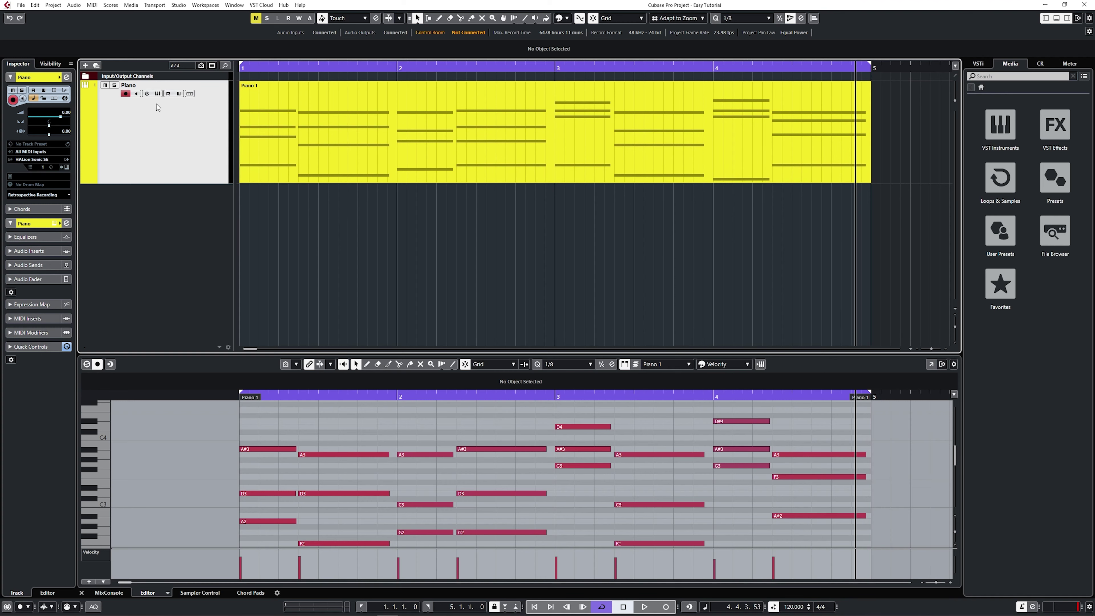
# Step: Open the track's HALion Sonic SE instrument and try the Synth Comp presets Infinity Air Pad, Intent, Juanita Sequence and Jump Drive
pyautogui.click(158, 94)
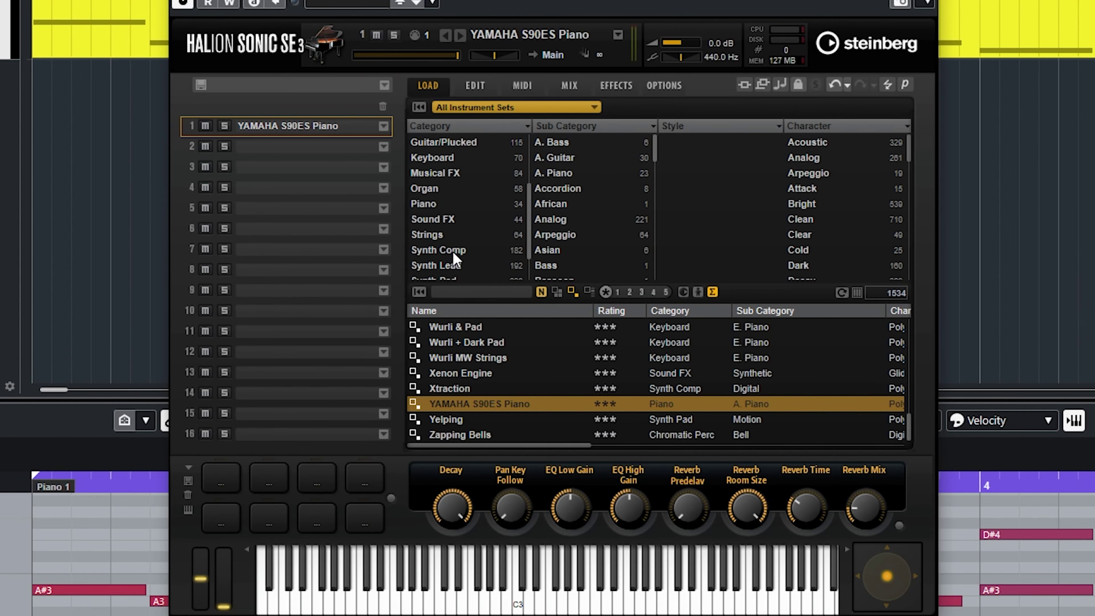
pyautogui.click(452, 250)
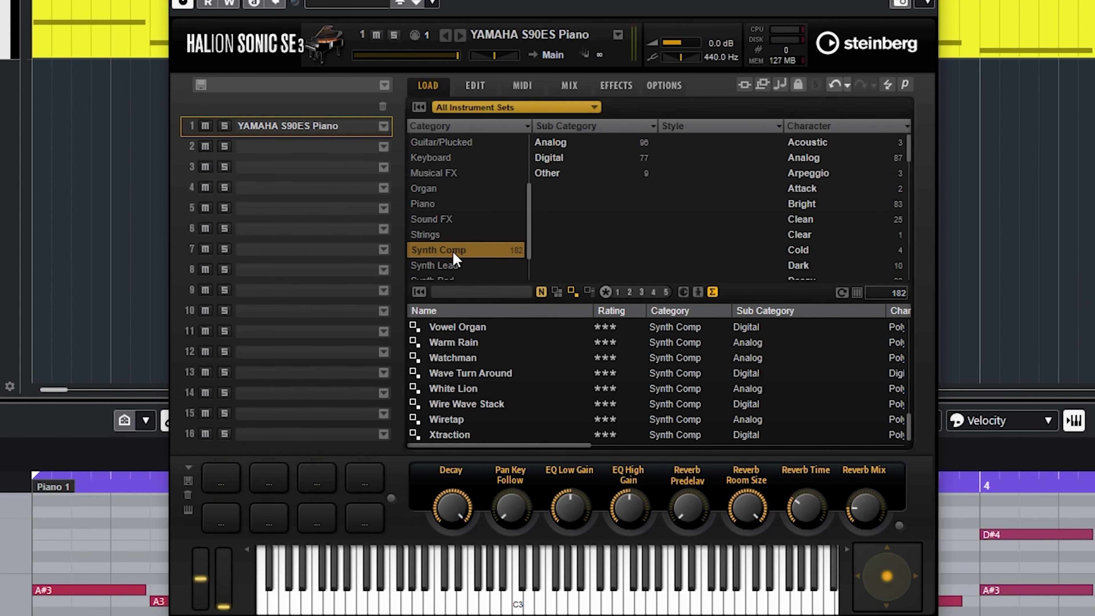
pyautogui.doubleClick(466, 327)
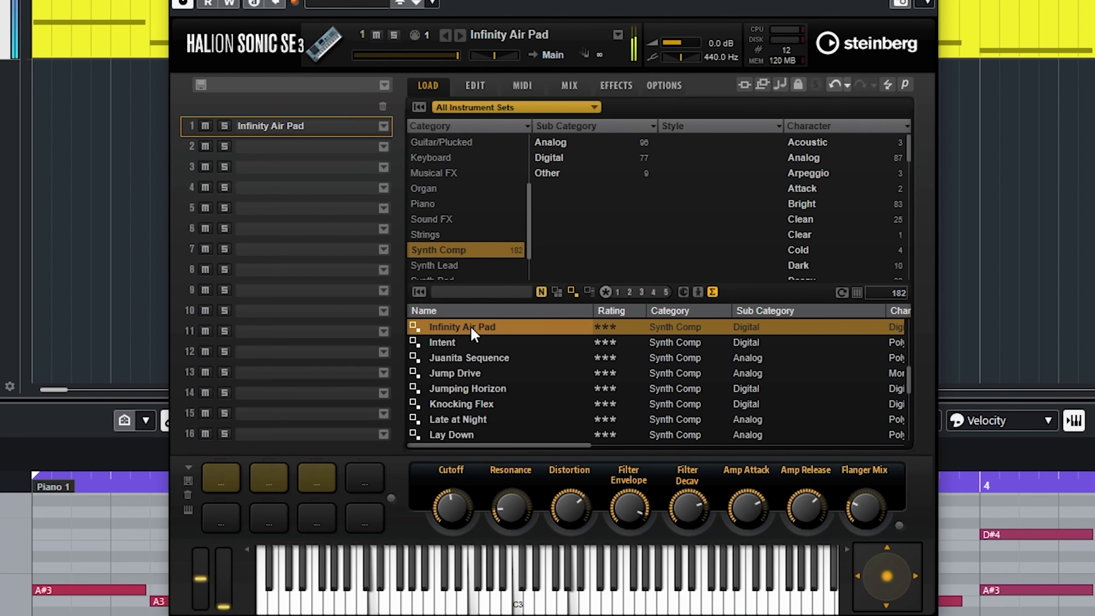
pyautogui.click(474, 343)
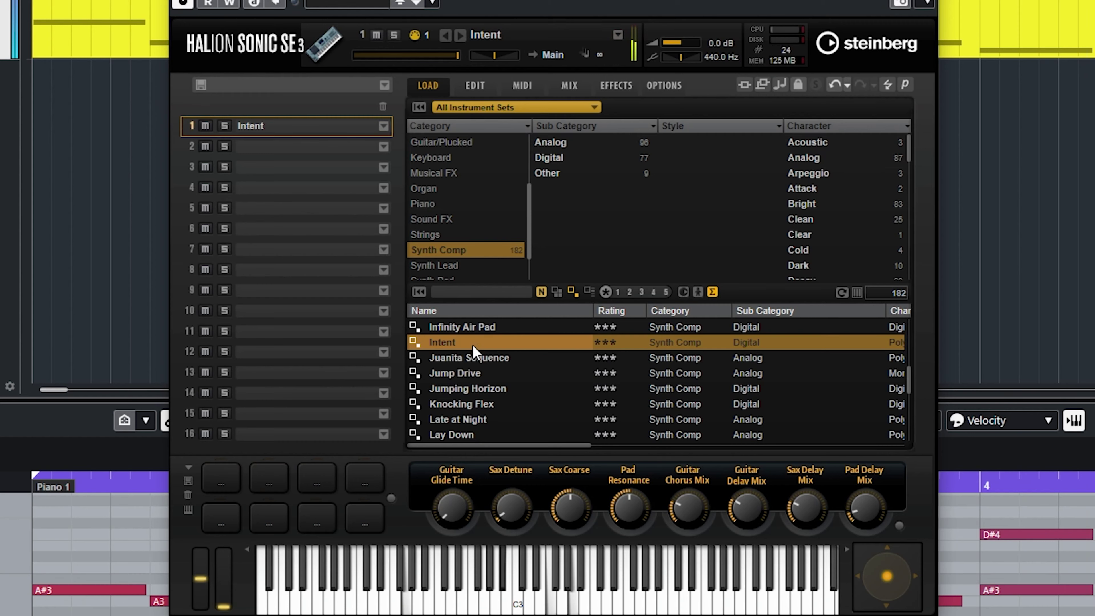
pyautogui.click(474, 358)
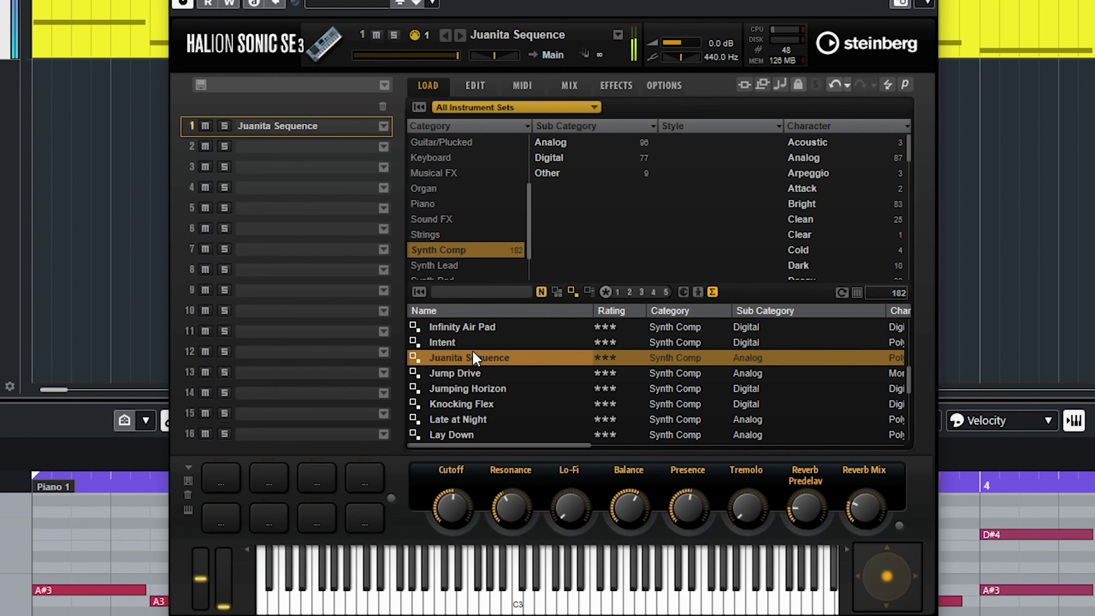
pyautogui.click(478, 372)
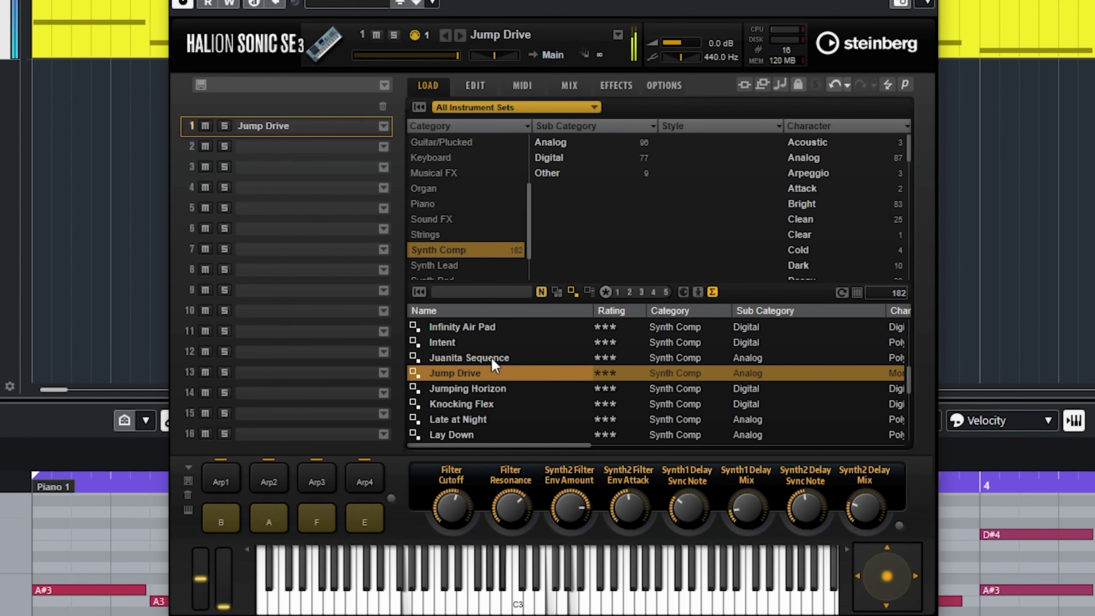
# Step: Load the Juanita Sequence preset again and adjust its Resonance and Lo-Fi controls
pyautogui.click(492, 358)
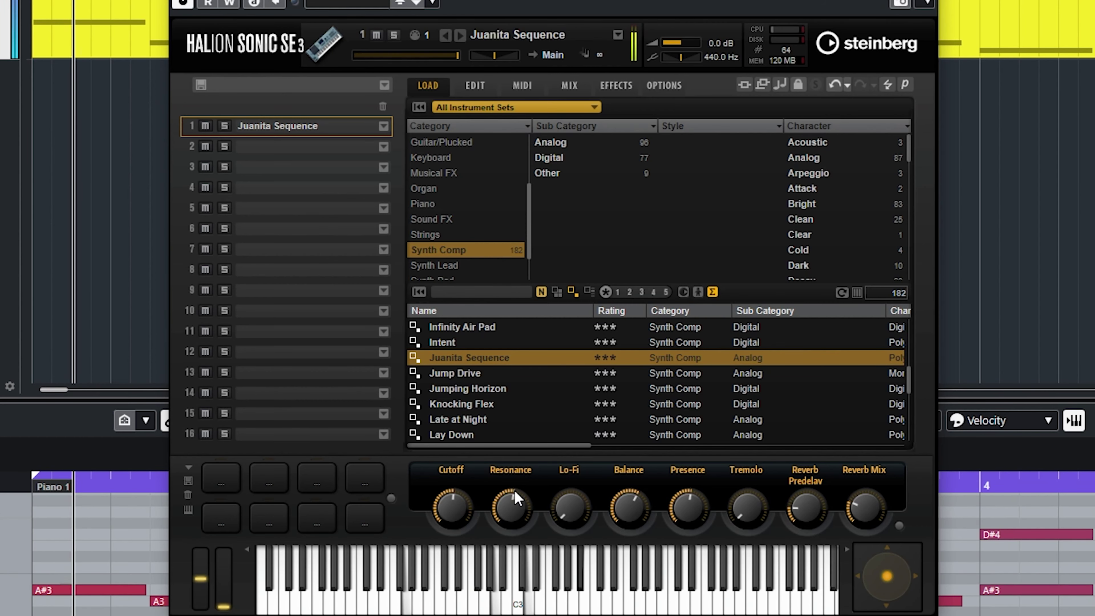
pyautogui.moveTo(508, 488); pyautogui.dragTo(502, 509)
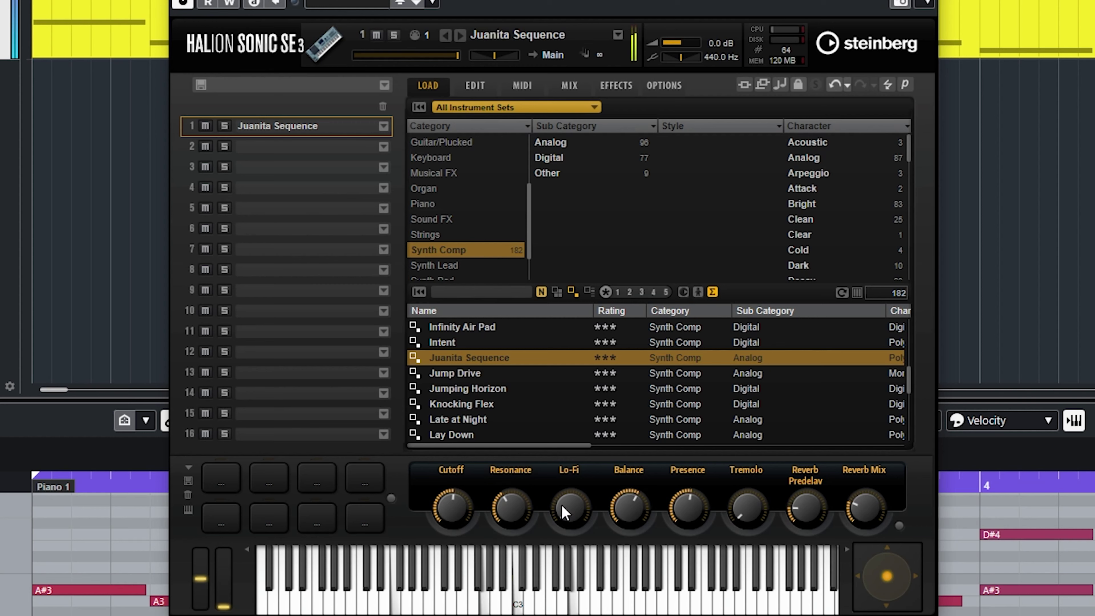
pyautogui.moveTo(569, 513); pyautogui.dragTo(592, 495)
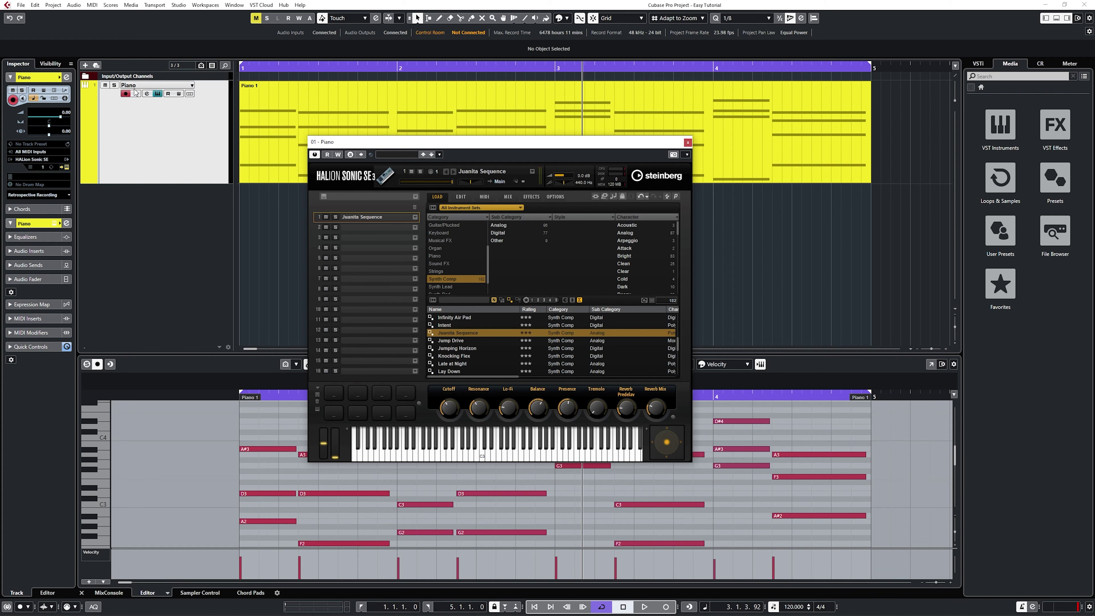
# Step: Rename the Piano track as Synth Chords and close its instrument window
pyautogui.press('Return')
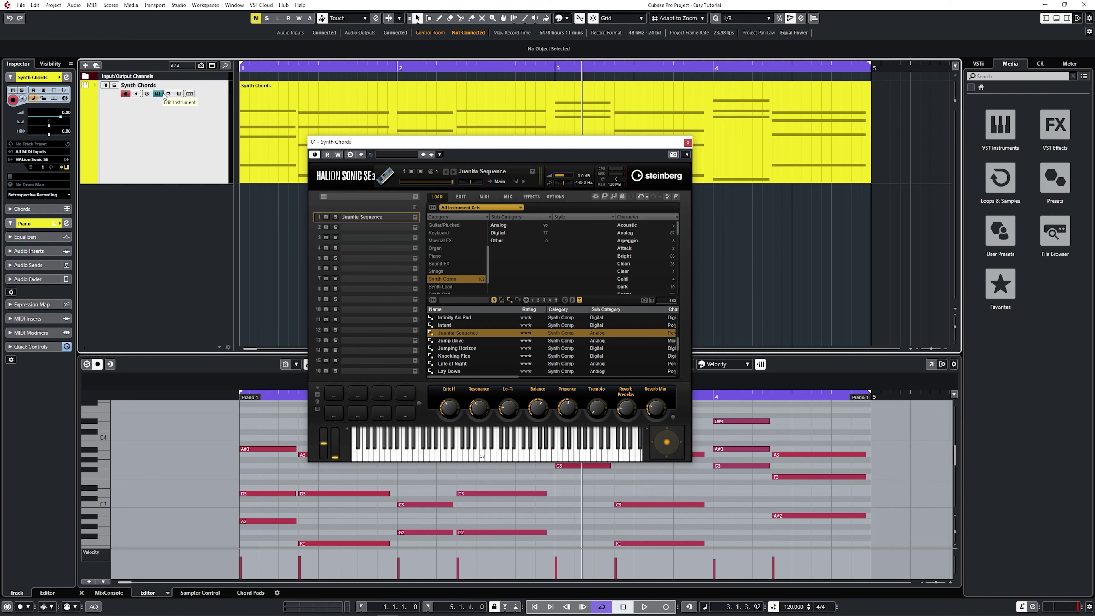
pyautogui.click(163, 95)
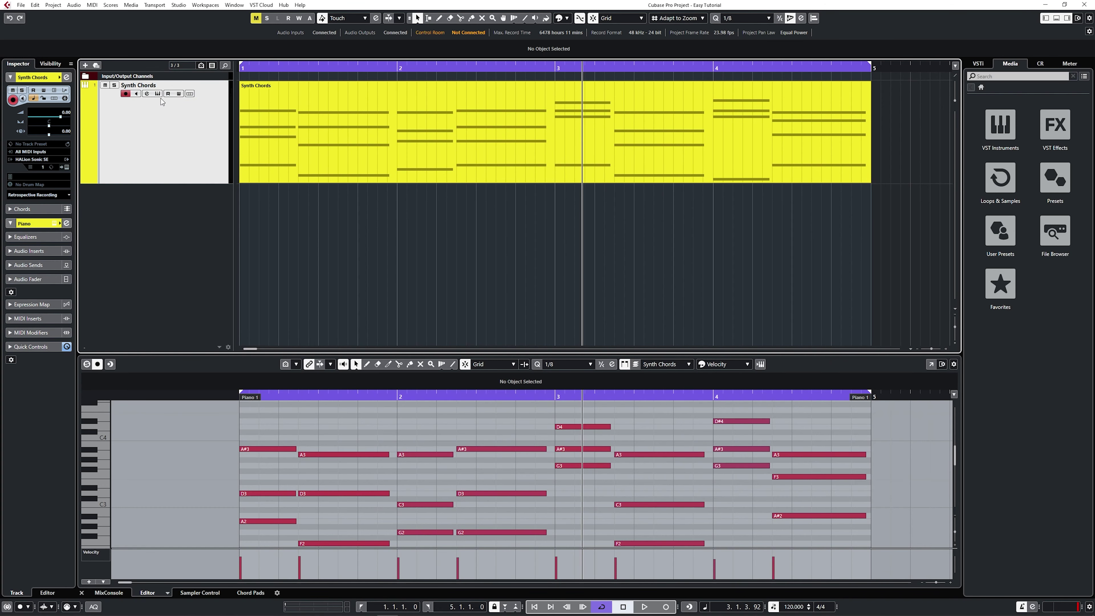
# Step: Add one instrument track that uses the Prologue synth, routed to Stereo Out
pyautogui.rightClick(162, 214)
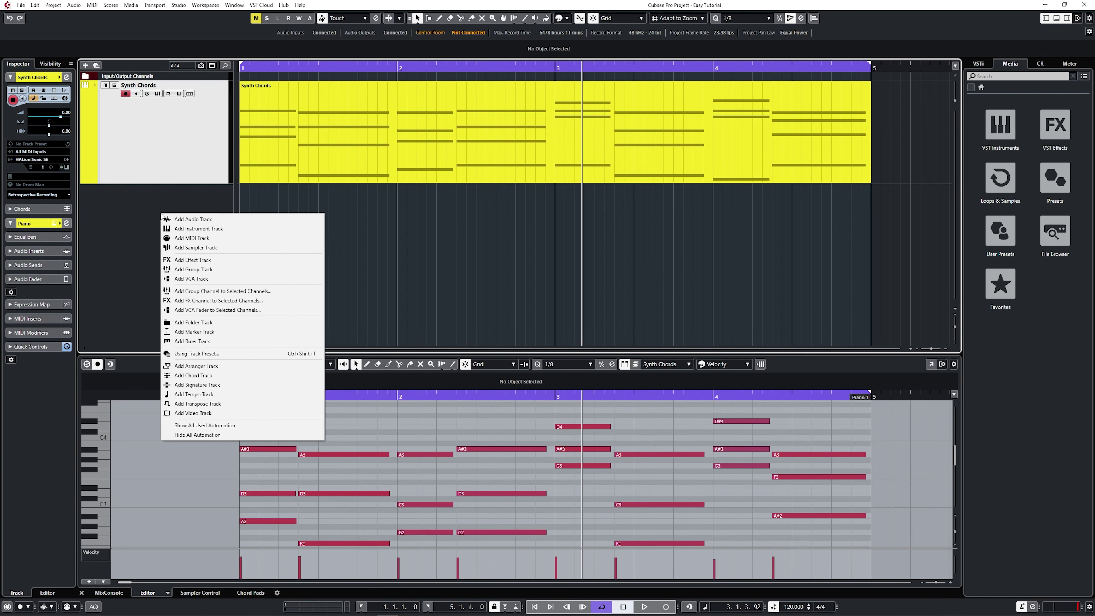
pyautogui.click(177, 229)
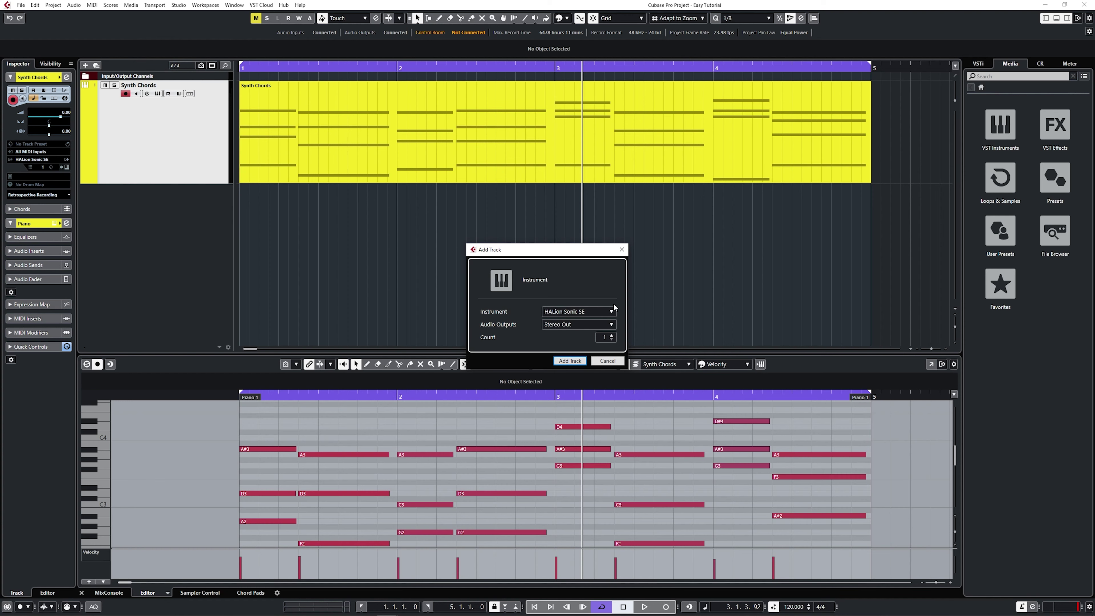
pyautogui.click(611, 312)
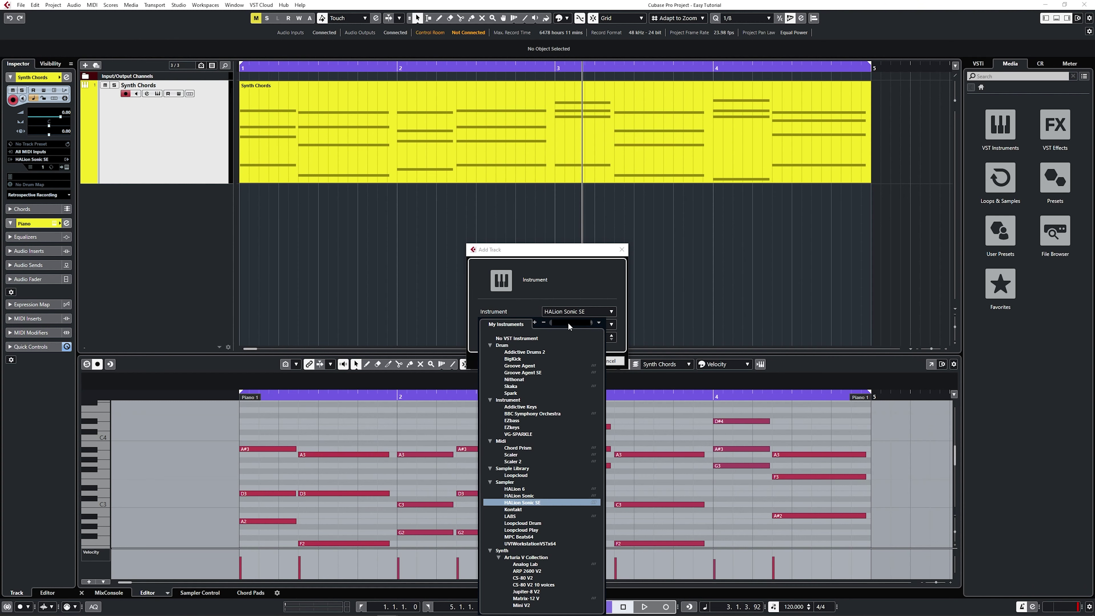
pyautogui.write('prolo')
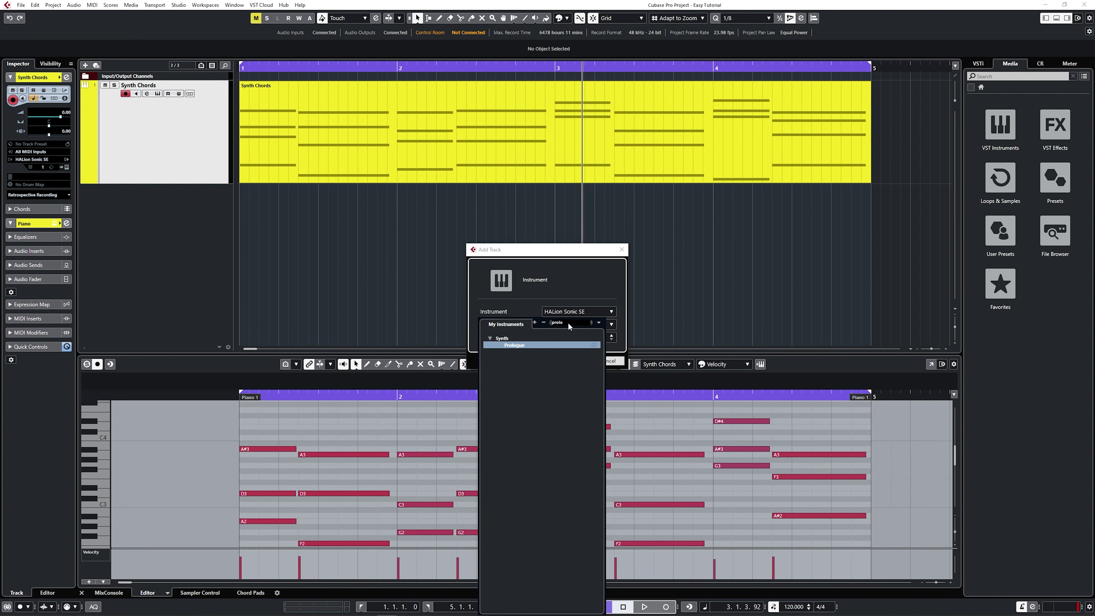
pyautogui.click(526, 345)
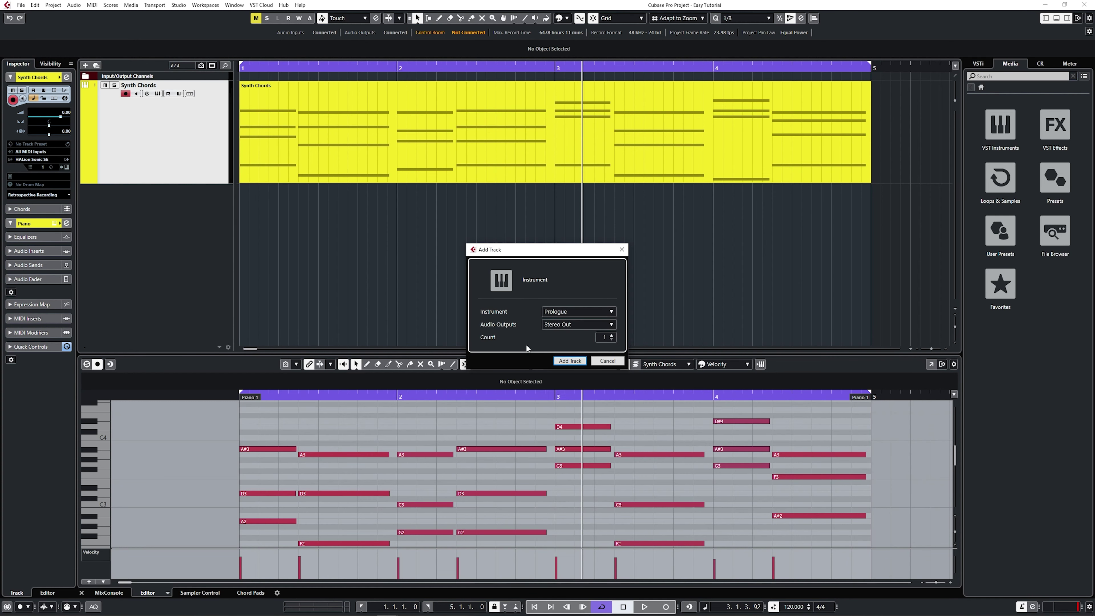
pyautogui.click(569, 360)
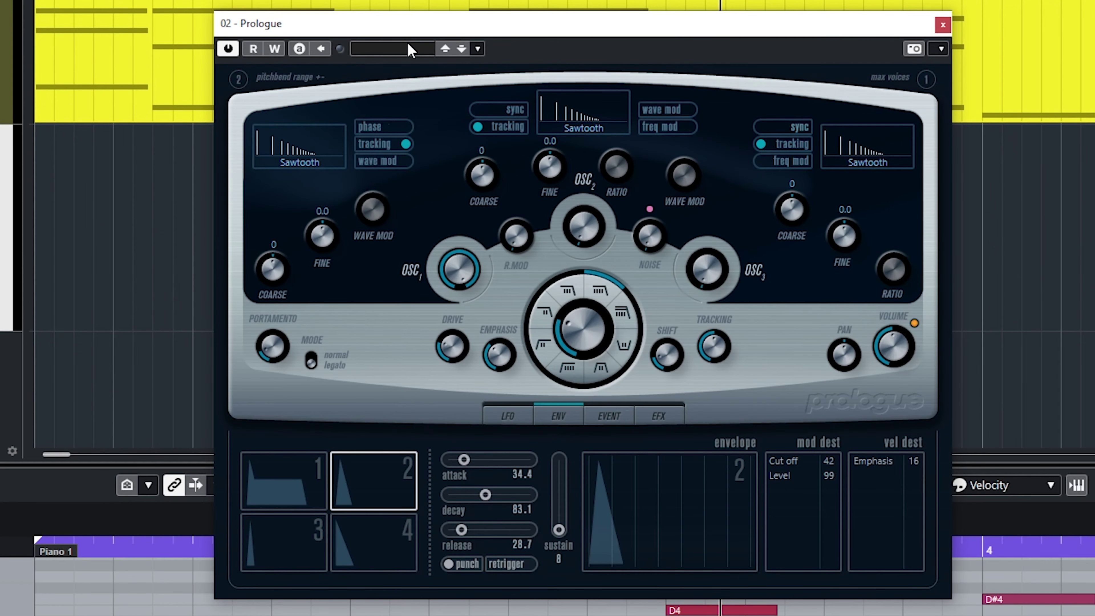
# Step: Load the Axxxe preset from Prologue's Bass category and close the instrument window
pyautogui.click(407, 48)
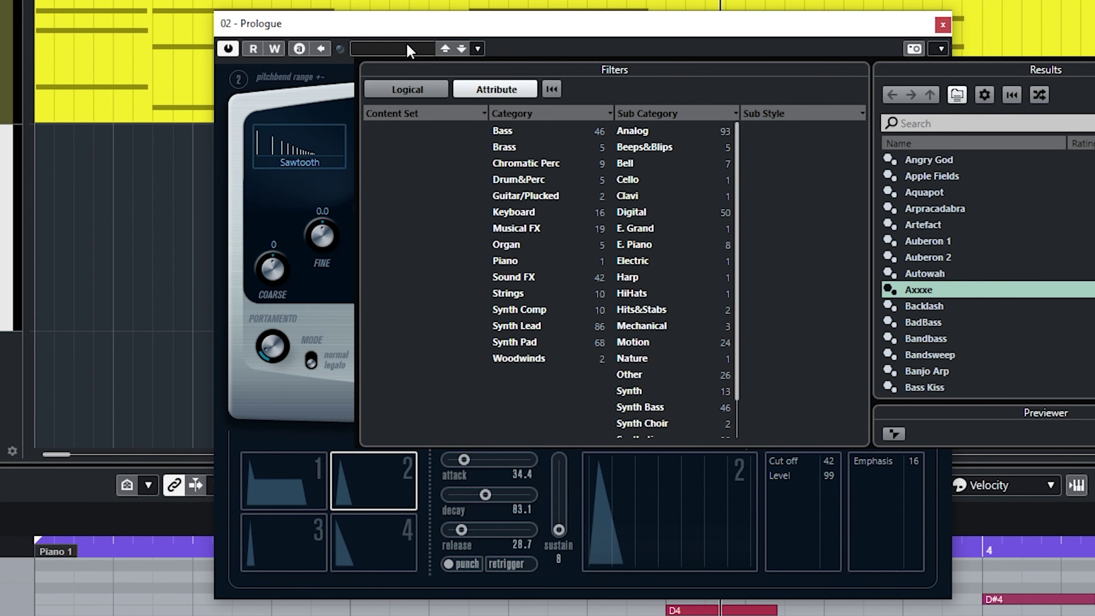
pyautogui.click(502, 131)
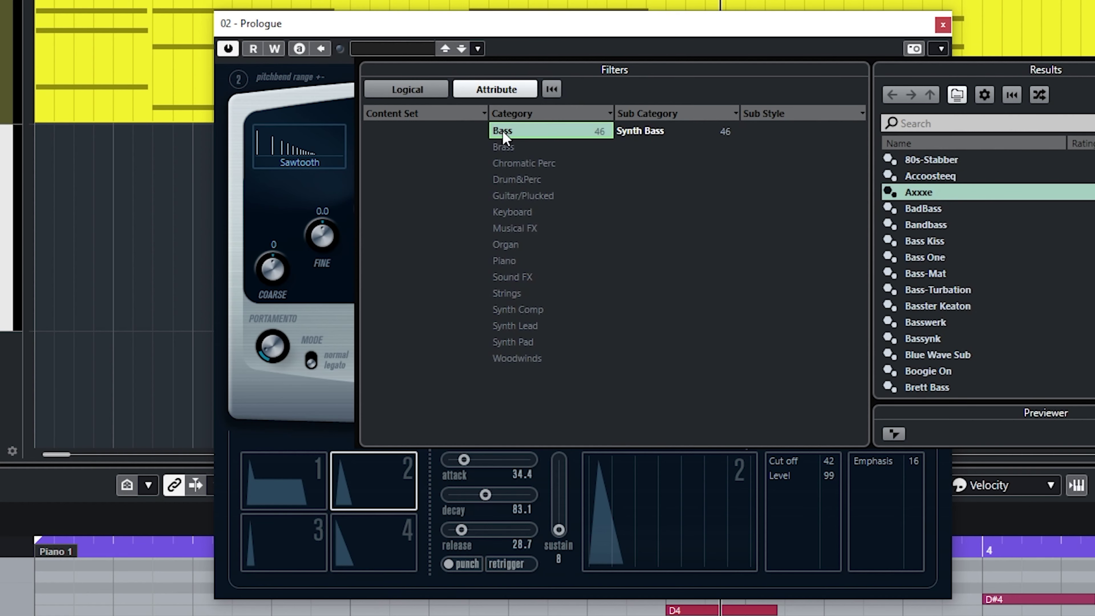
pyautogui.click(935, 192)
pyautogui.doubleClick(935, 193)
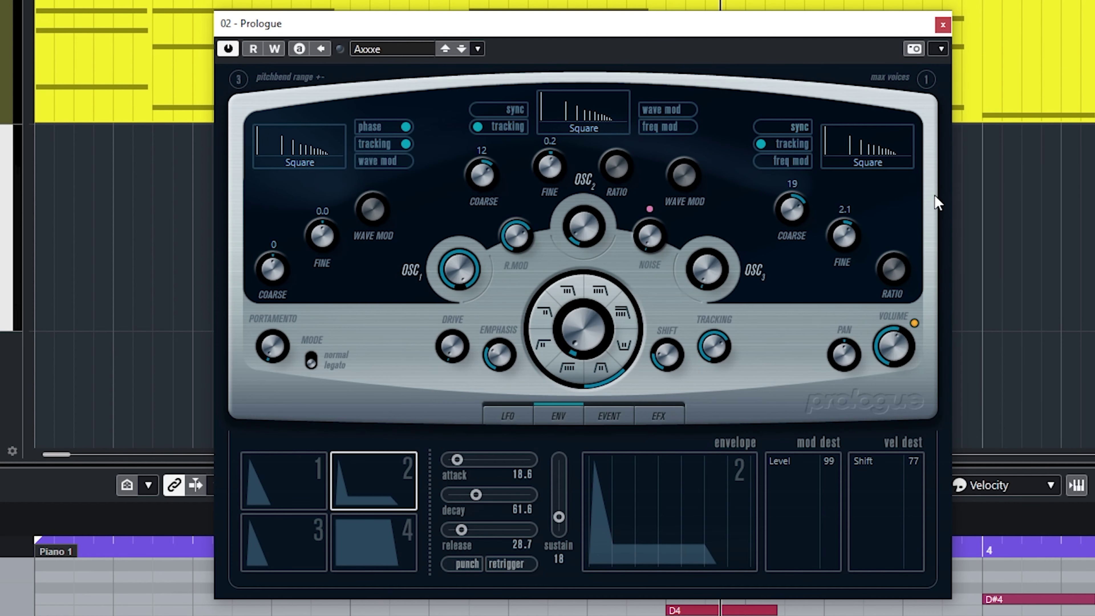
pyautogui.click(943, 25)
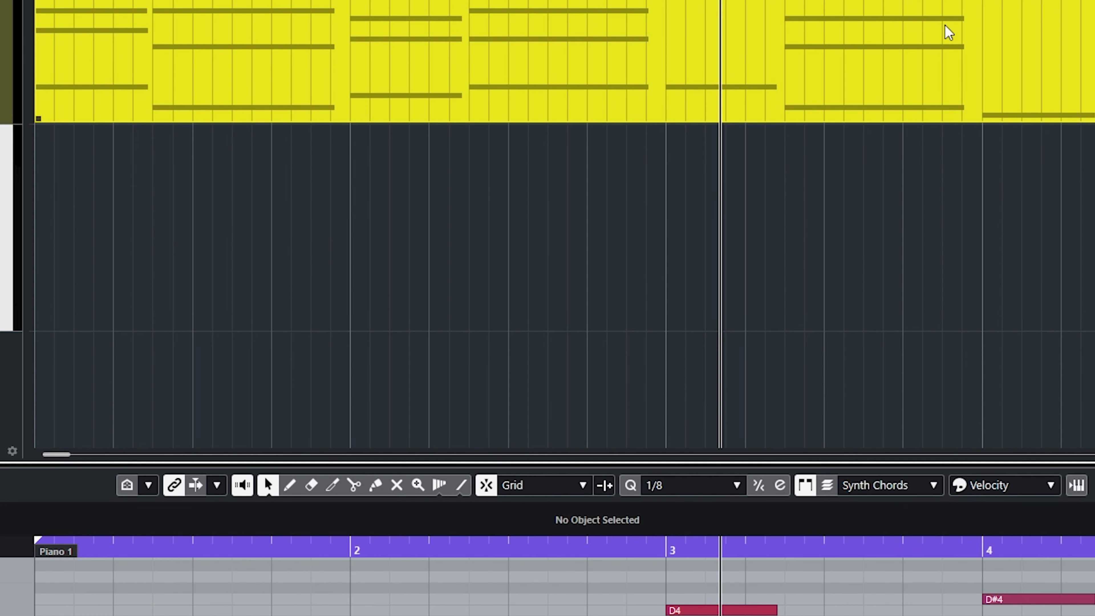
# Step: Draw an empty four-bar MIDI part from bar 1 to bar 5 on the Prologue 01 track, and return to the Object Selection tool
pyautogui.rightClick(536, 206)
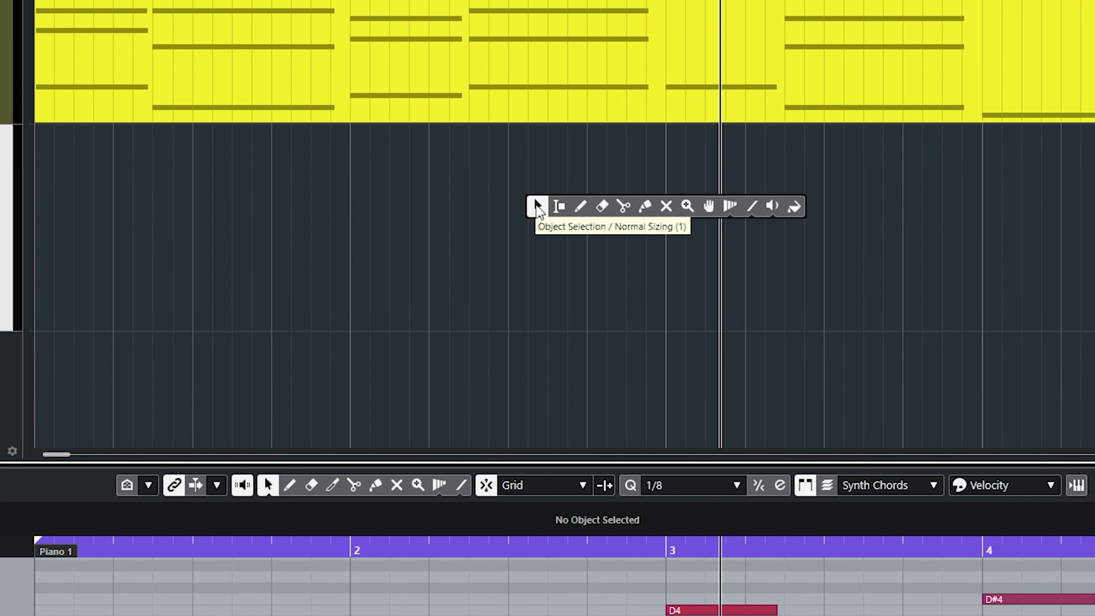
pyautogui.click(585, 209)
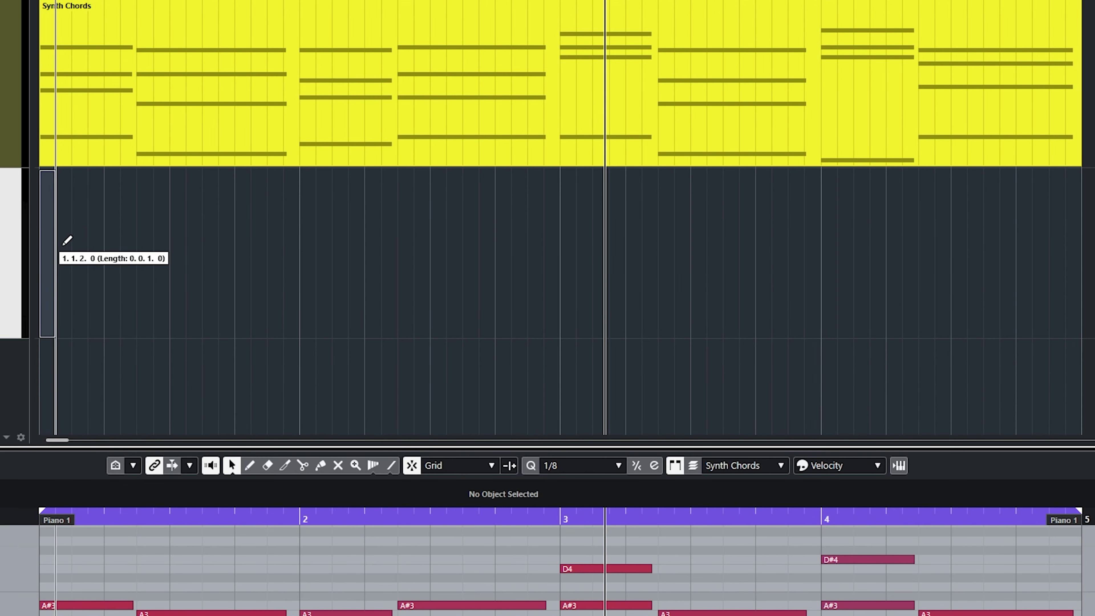
pyautogui.moveTo(64, 244)
pyautogui.mouseDown()
pyautogui.moveTo(675, 225)
pyautogui.moveTo(1085, 249)
pyautogui.mouseUp()
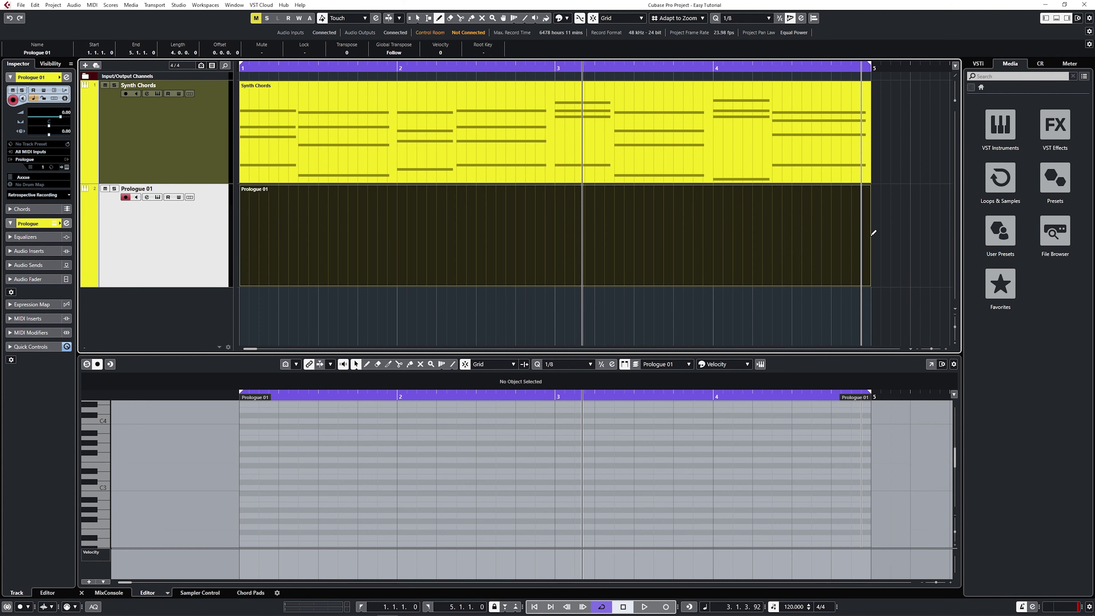
pyautogui.press('1')
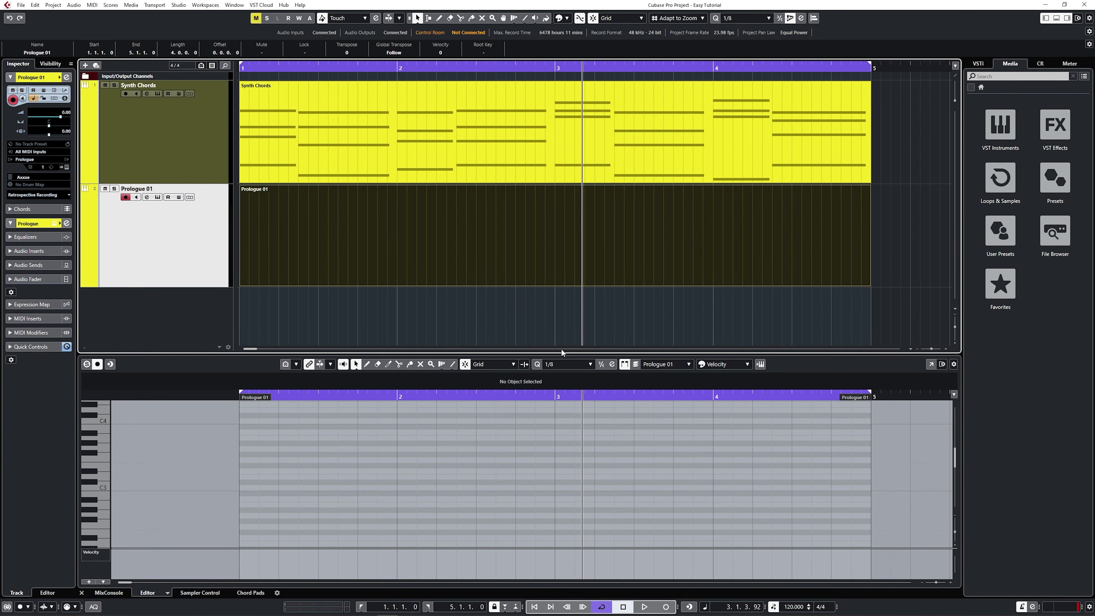
# Step: Enable MIDI recording in the editor, and record a bass line across the four-bar Prologue 01 part
pyautogui.click(98, 364)
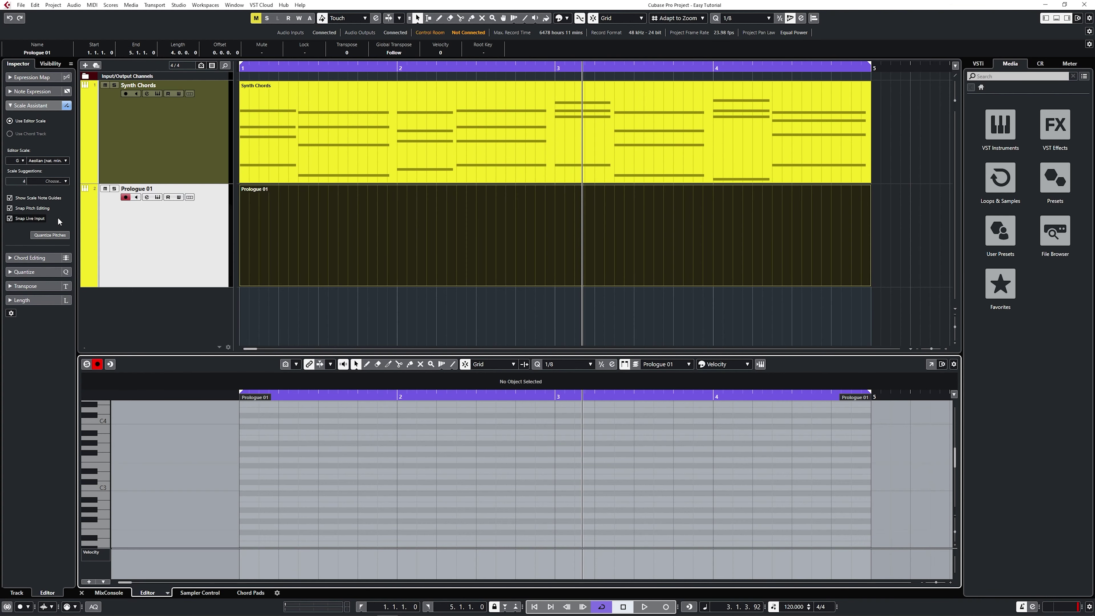
pyautogui.click(666, 606)
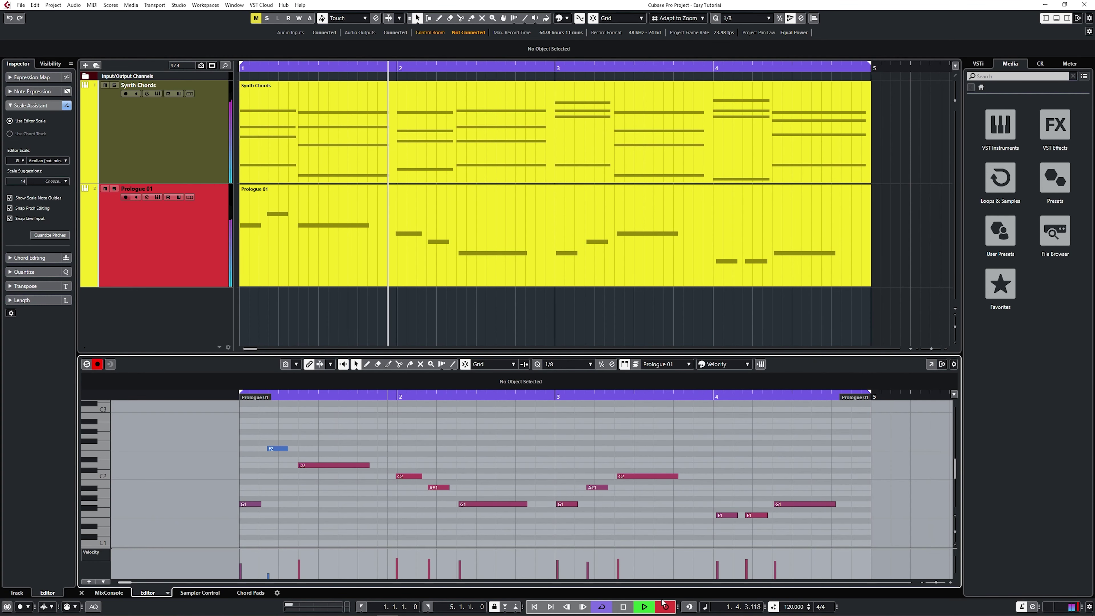
pyautogui.click(665, 606)
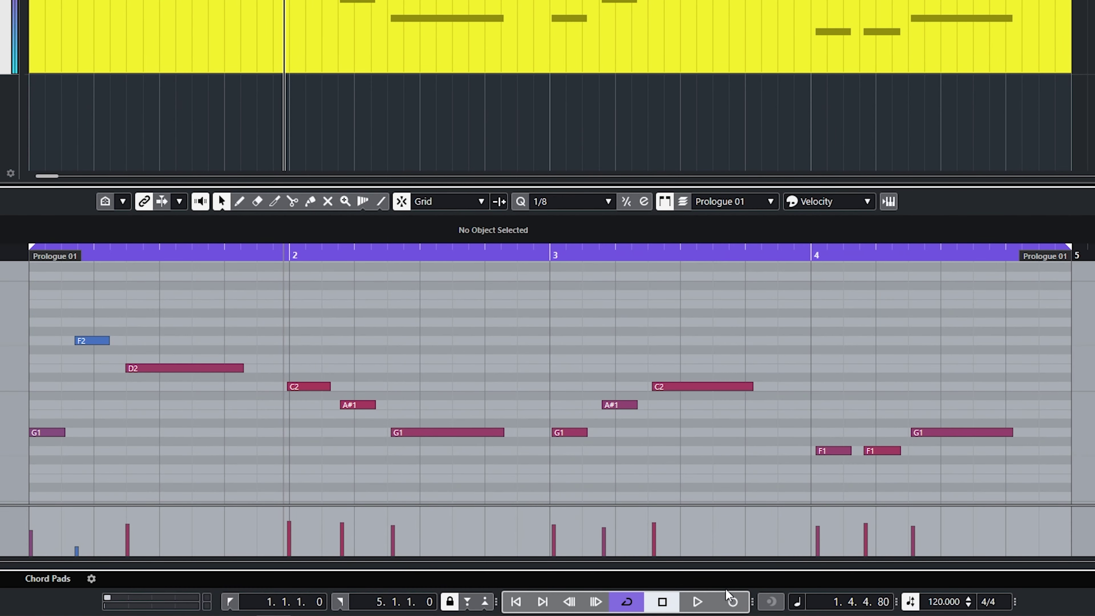
# Step: Quantize the recorded bass notes to 1/16, and raise the velocity of the F2 note in bar 1
pyautogui.click(608, 202)
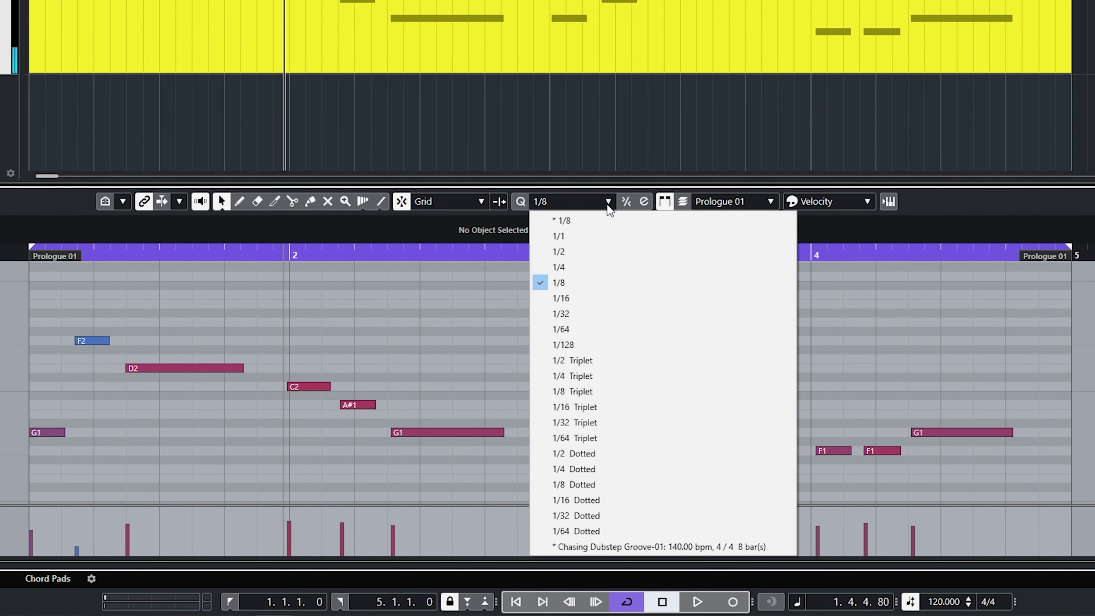
pyautogui.click(604, 298)
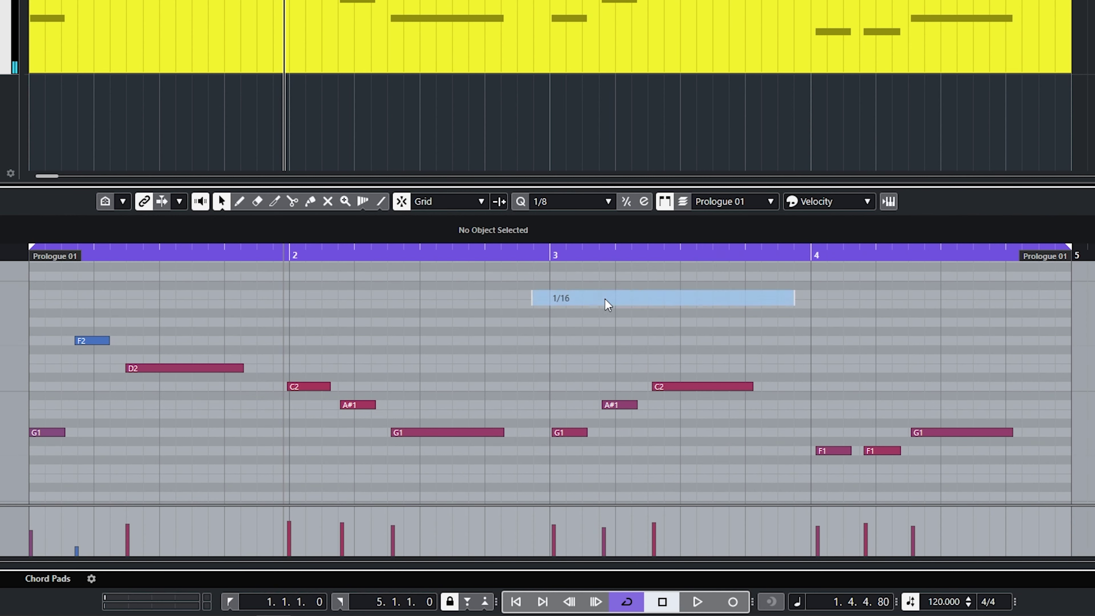
pyautogui.click(522, 204)
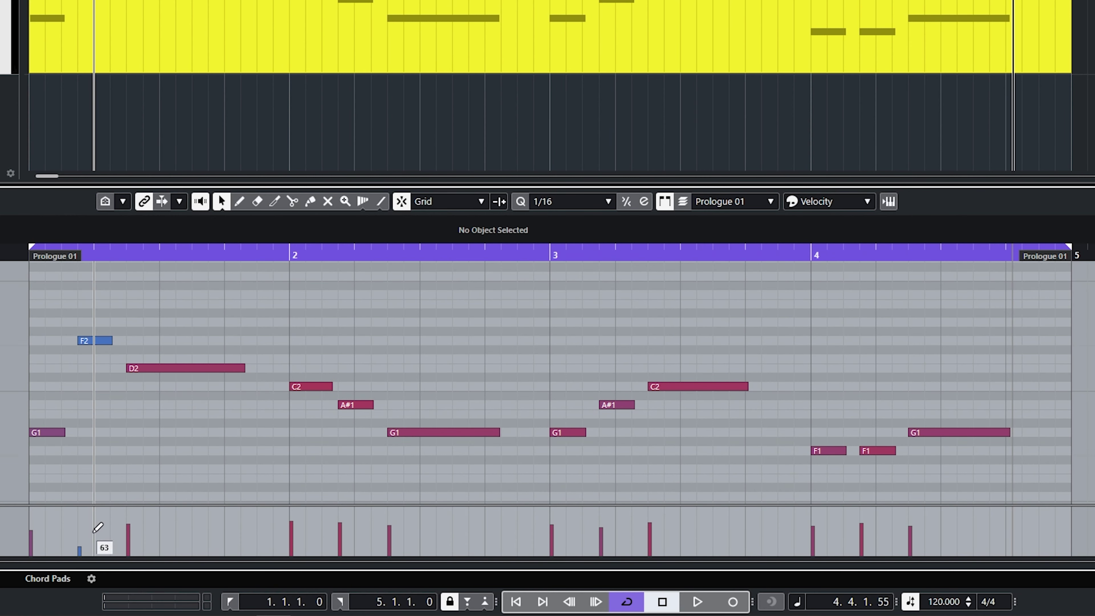
pyautogui.moveTo(88, 536); pyautogui.dragTo(88, 528)
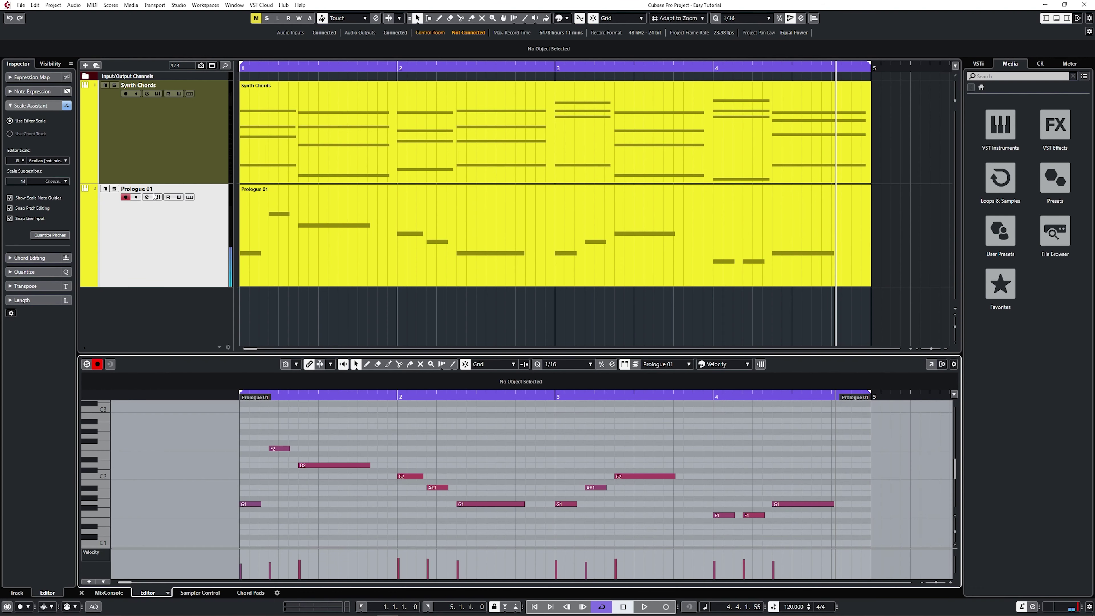
# Step: Rename the Prologue 01 track as Bass
pyautogui.doubleClick(154, 189)
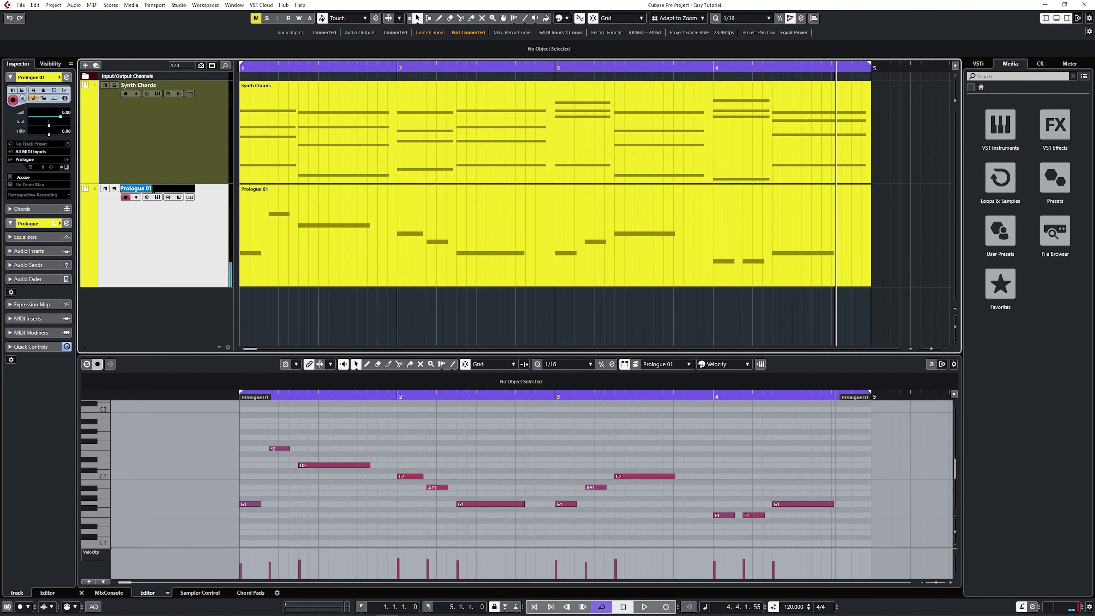
pyautogui.write('Bass')
pyautogui.press('Return')
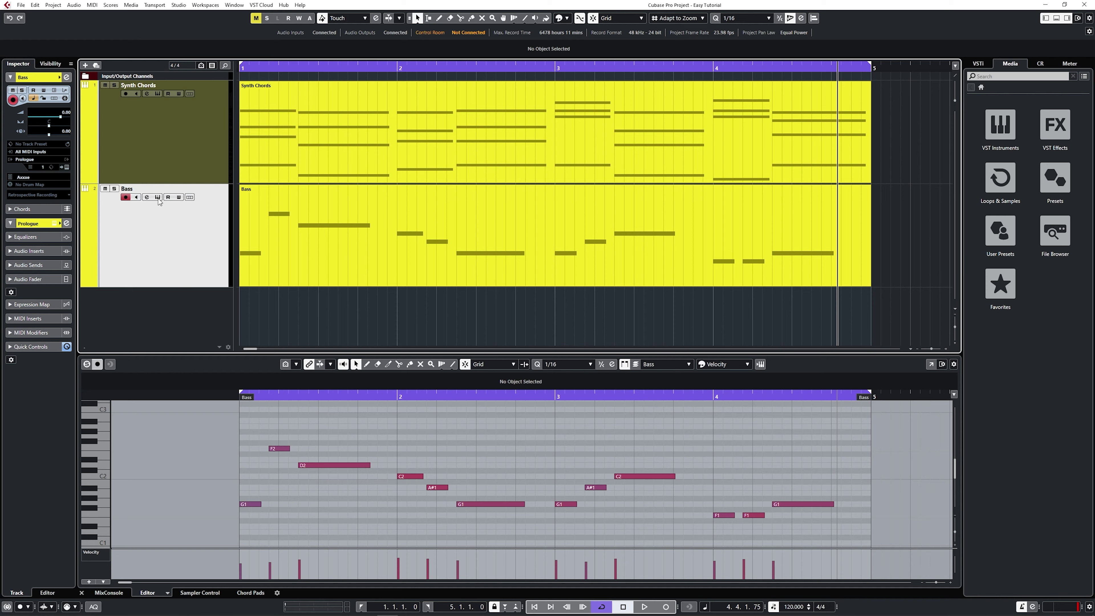
# Step: Open the Bass track's Prologue instrument and set its pitchbend range to 12
pyautogui.click(158, 198)
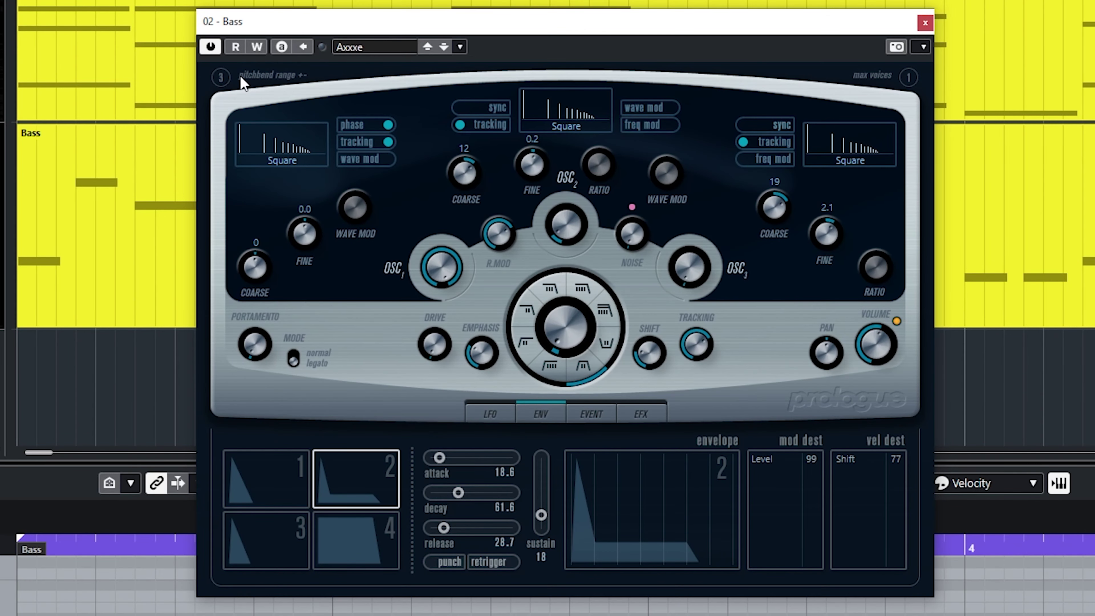
pyautogui.click(229, 76)
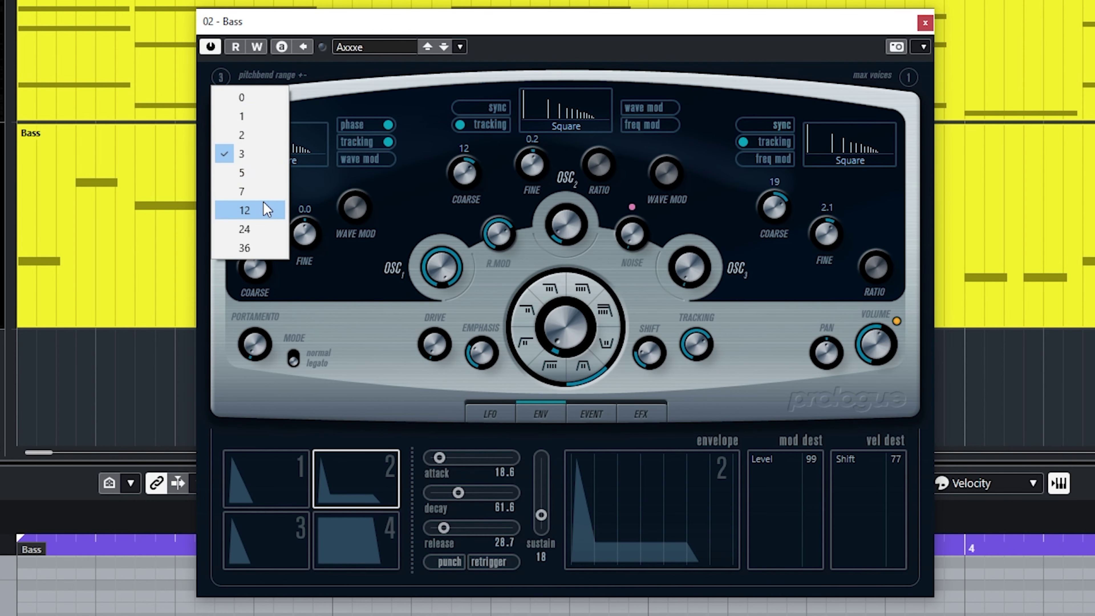
pyautogui.click(267, 210)
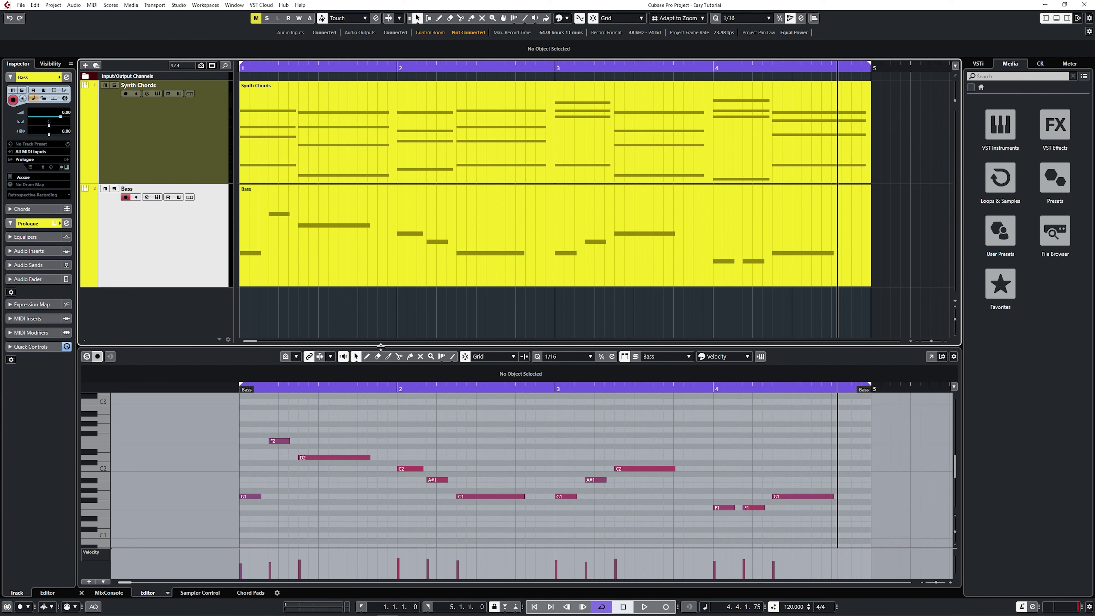
# Step: Enlarge the key editor and its controller lane, and switch the lane from Velocity to Pitchbend
pyautogui.moveTo(379, 347); pyautogui.dragTo(394, 233)
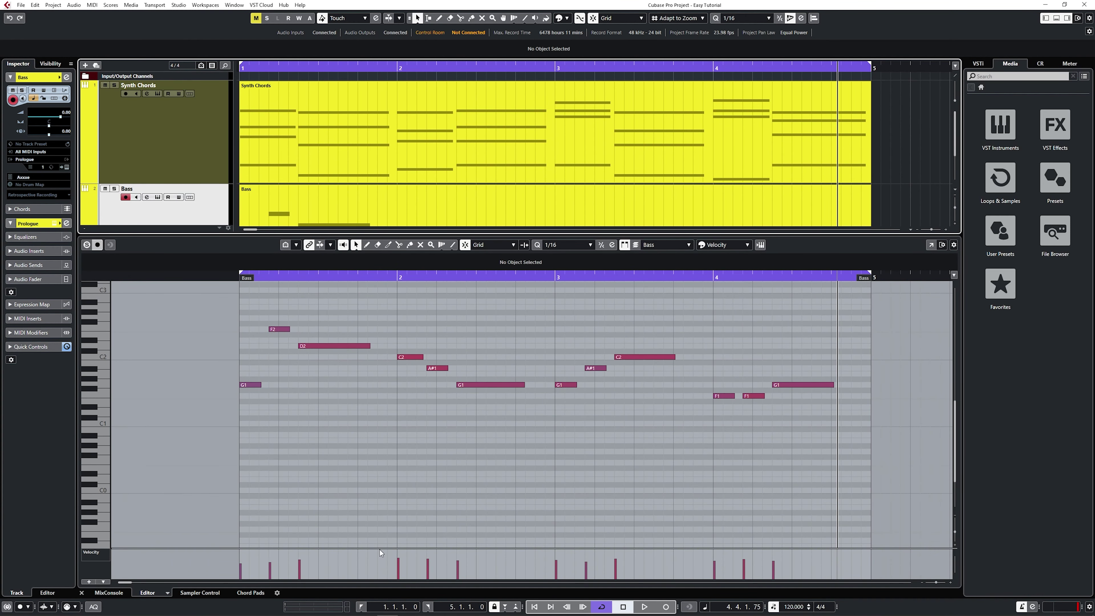
pyautogui.moveTo(378, 546); pyautogui.dragTo(383, 452)
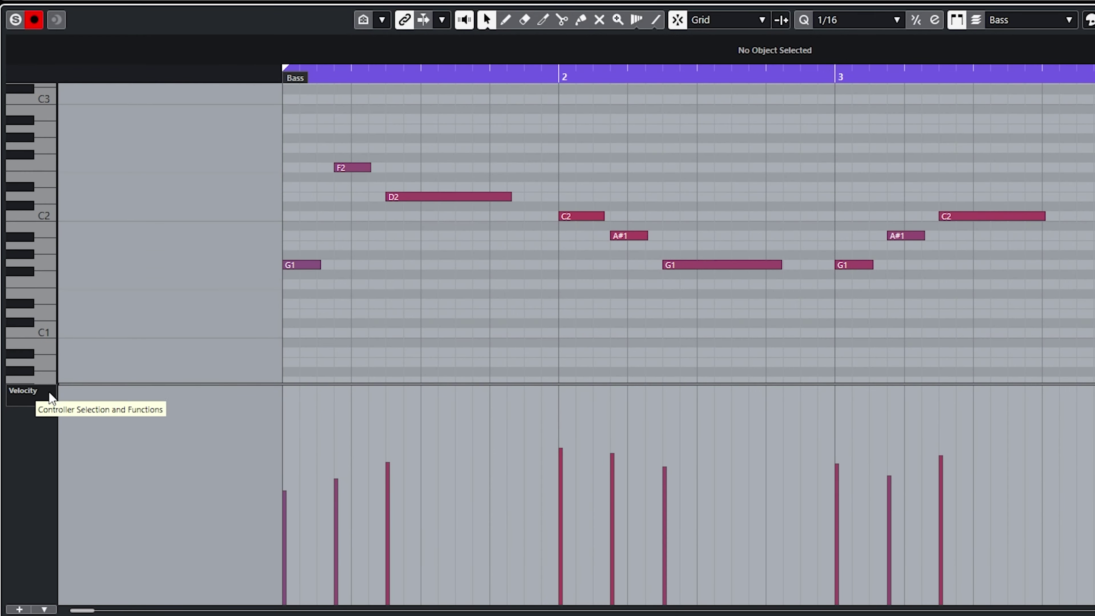
pyautogui.click(99, 459)
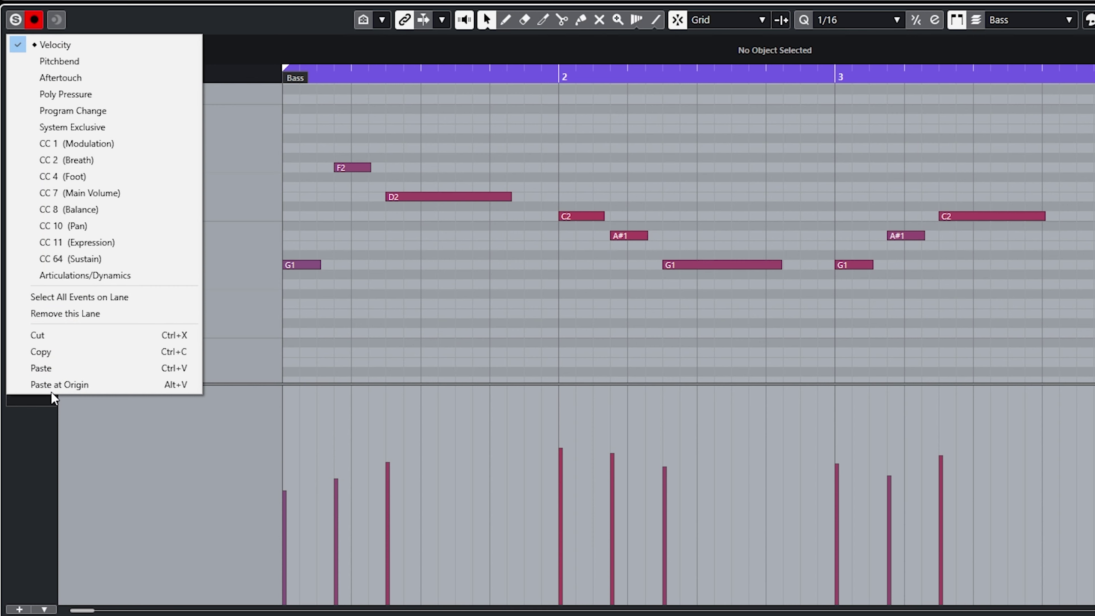
pyautogui.click(80, 63)
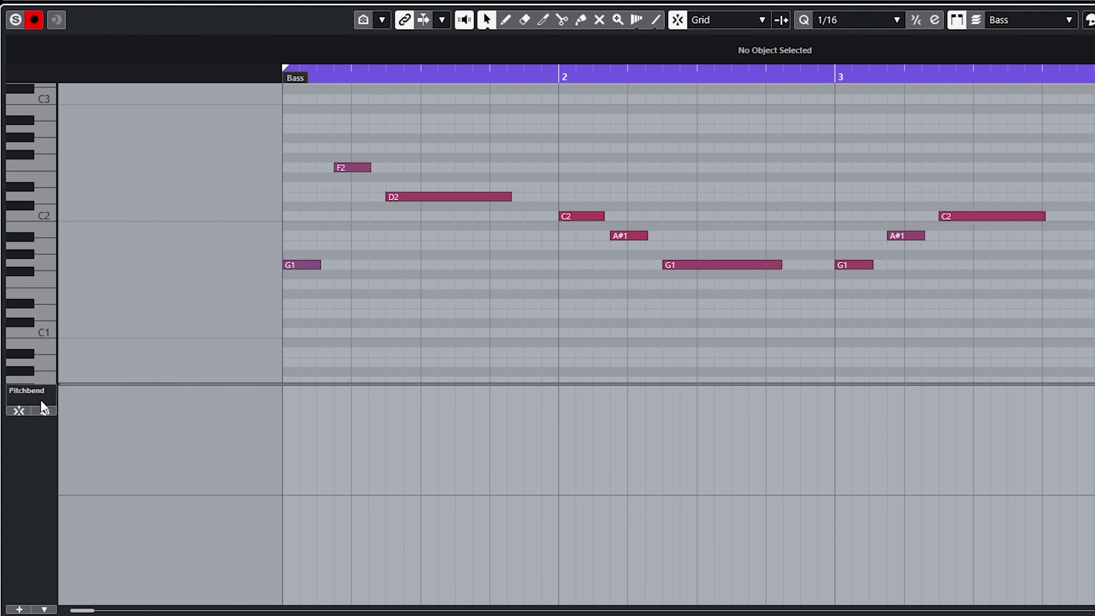
# Step: Enable semitone snapping for the Pitchbend lane and set its linked up and down range to 12 semitones
pyautogui.click(20, 412)
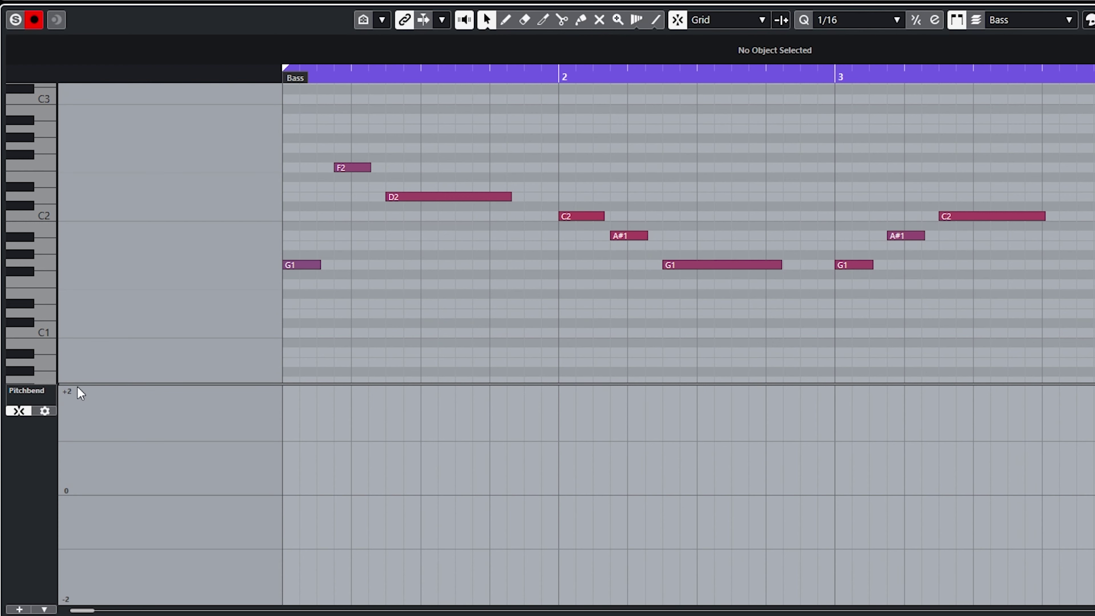
pyautogui.click(44, 411)
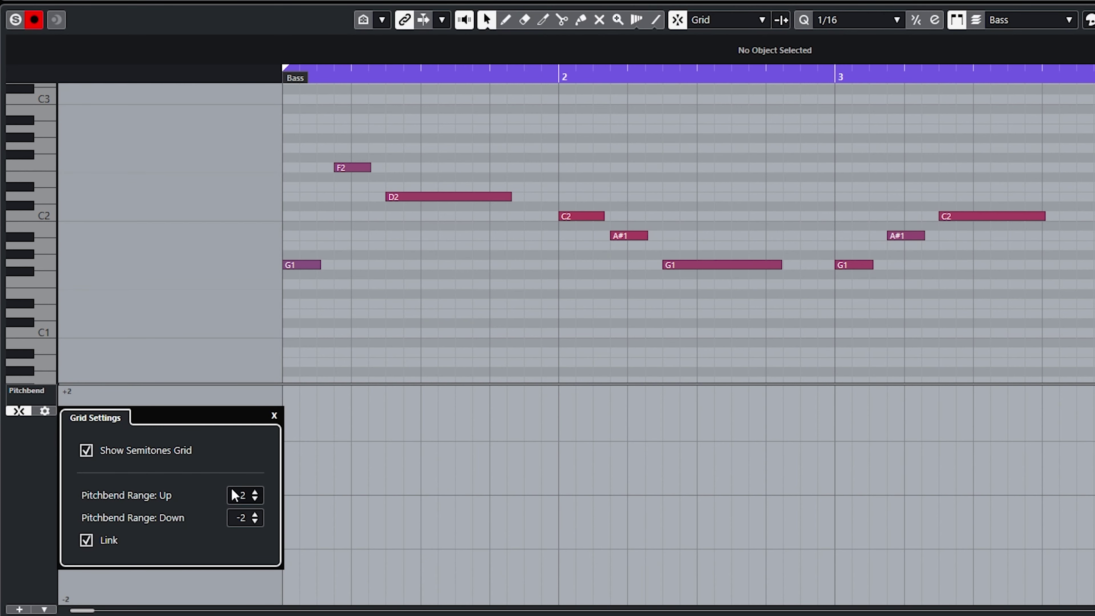
pyautogui.click(256, 491)
pyautogui.click(256, 491)
pyautogui.click(255, 491)
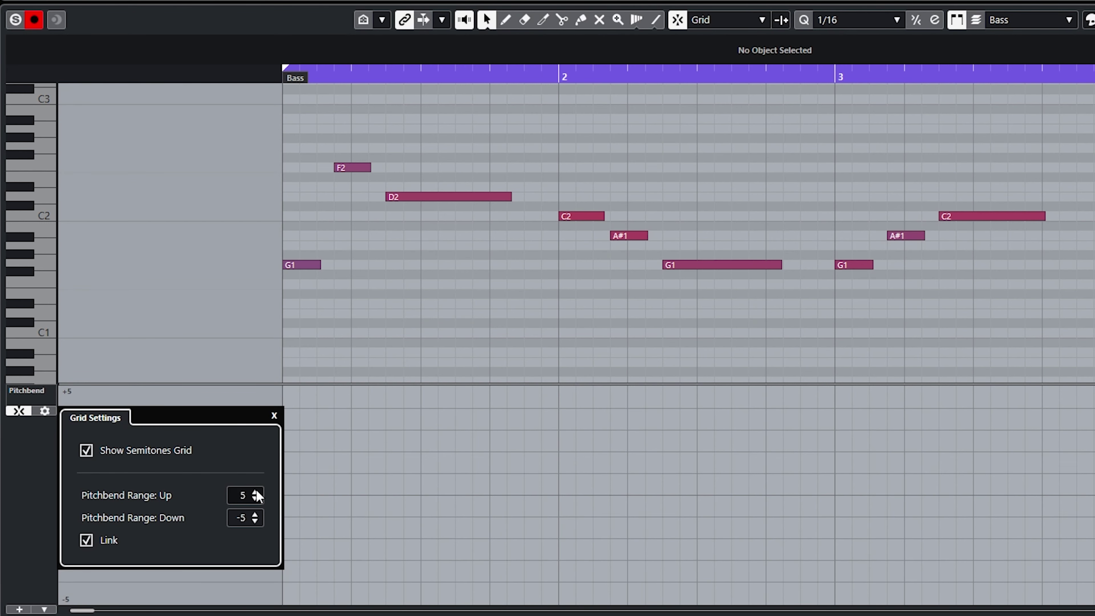
pyautogui.click(256, 492)
pyautogui.click(256, 492)
pyautogui.click(256, 491)
pyautogui.click(255, 492)
pyautogui.click(255, 491)
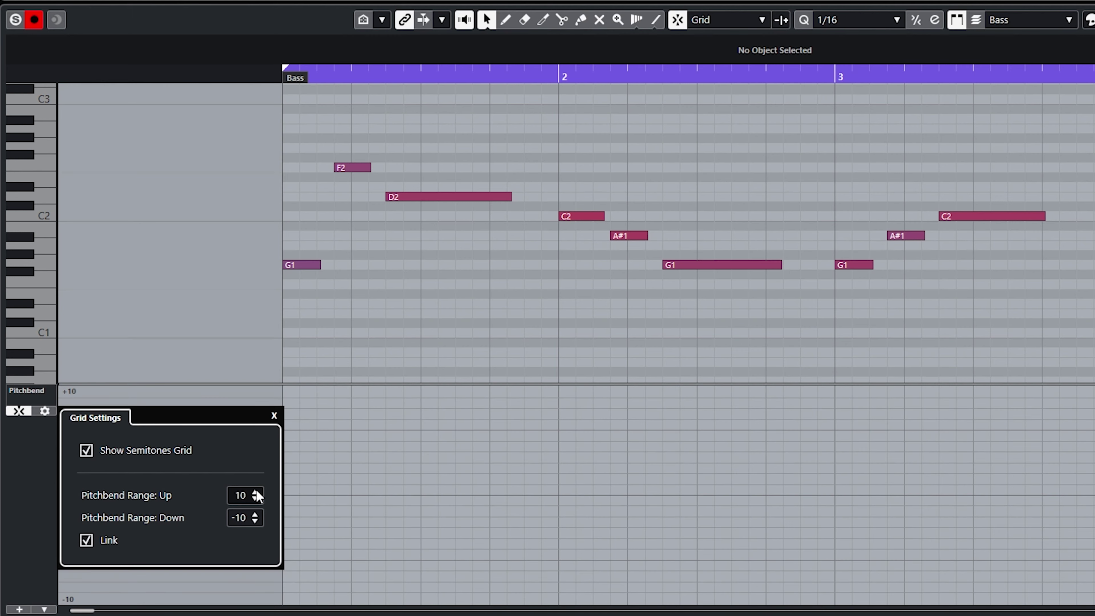
pyautogui.click(256, 491)
pyautogui.click(256, 492)
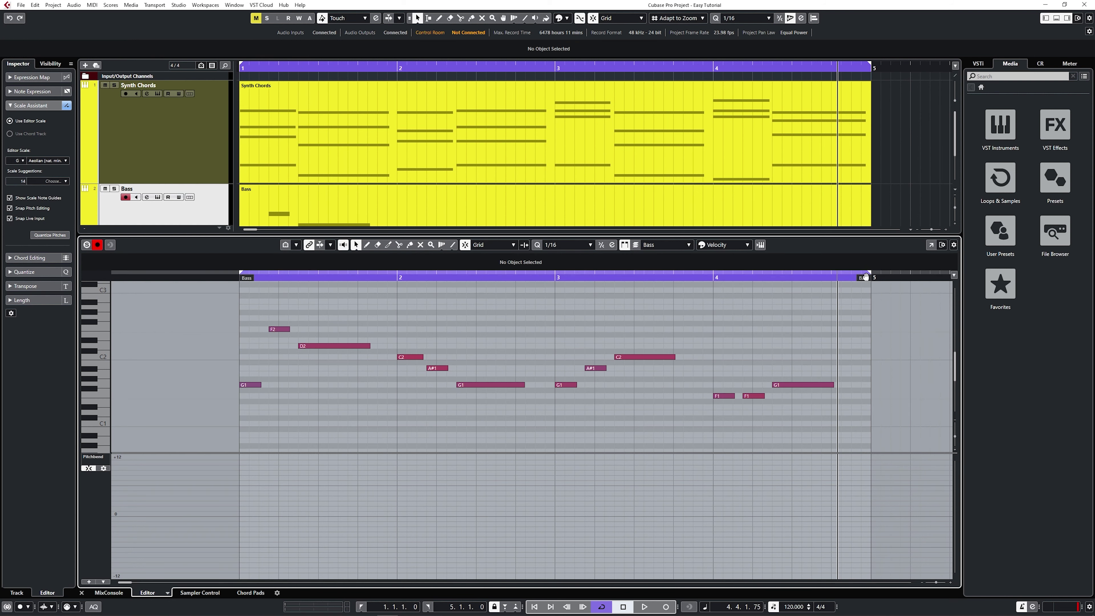
# Step: Trim the Bass part to bar 1, extend its G1 note to 1.4.3, and mute the F2 and D2 notes
pyautogui.moveTo(869, 280); pyautogui.dragTo(276, 298)
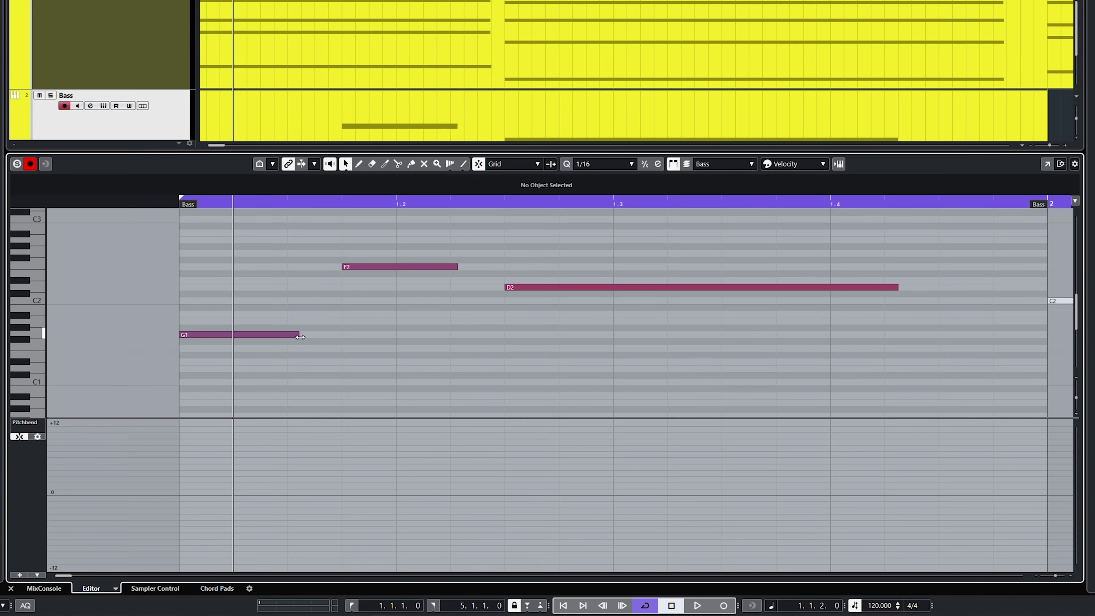
pyautogui.moveTo(298, 335); pyautogui.dragTo(919, 345)
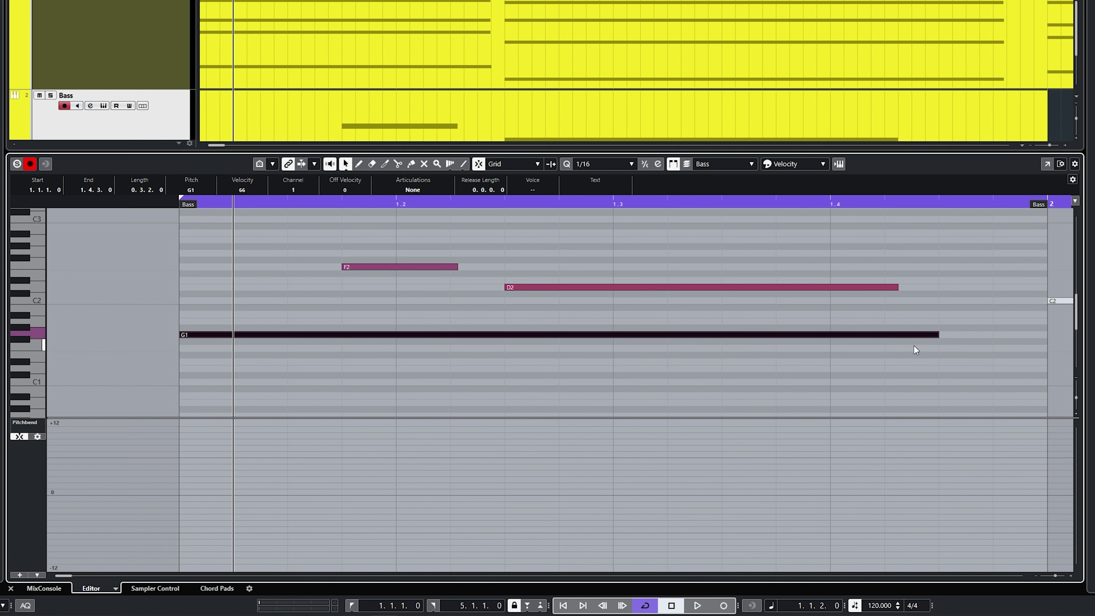
pyautogui.rightClick(488, 249)
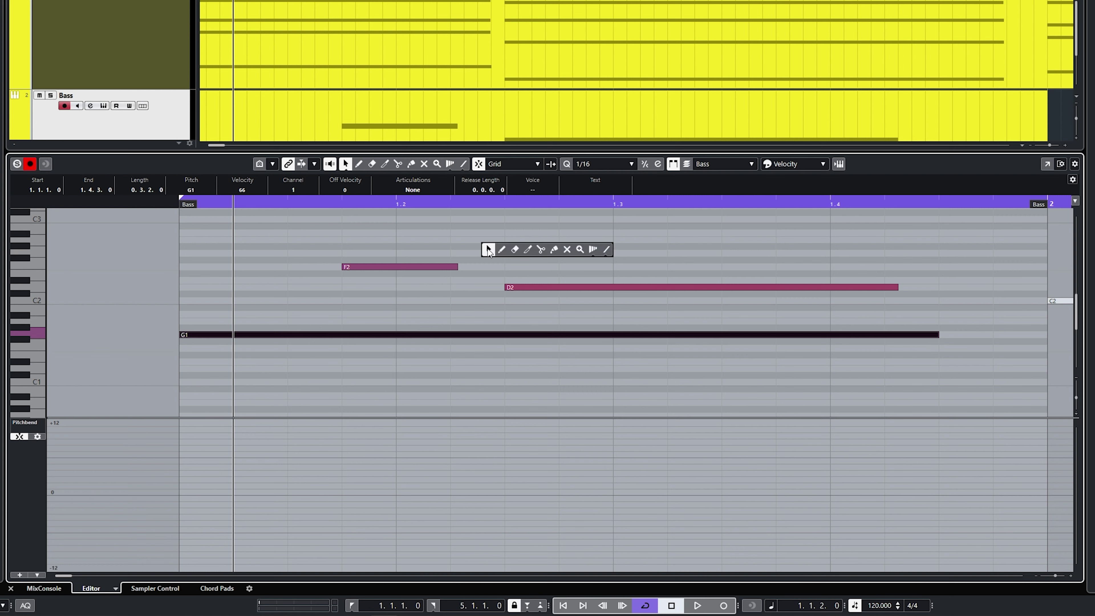
pyautogui.click(566, 249)
pyautogui.moveTo(395, 246); pyautogui.dragTo(542, 298)
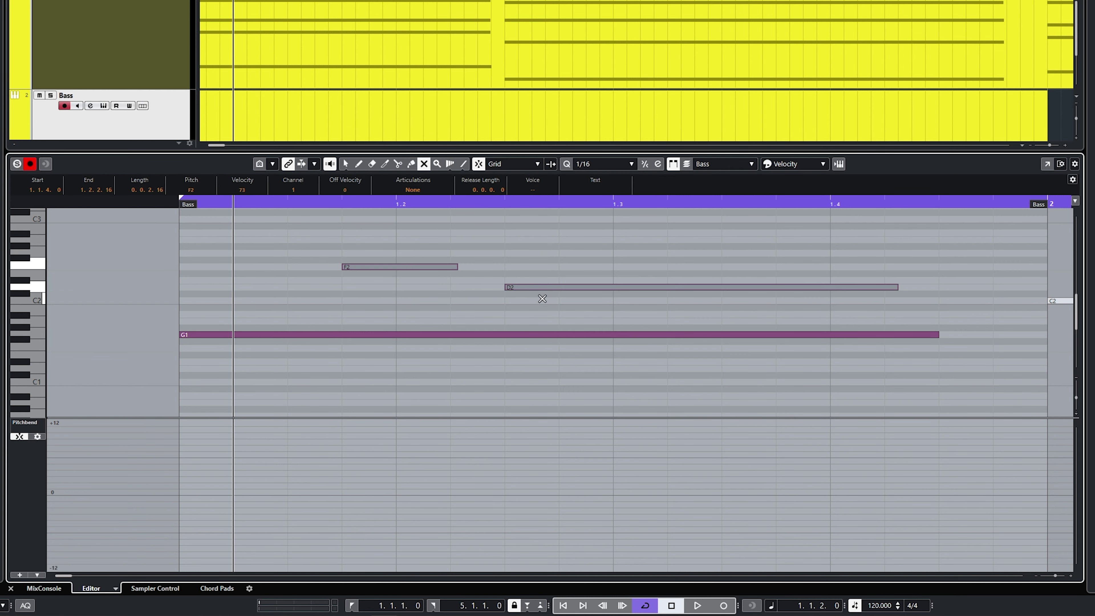
# Step: Draw pitchbend steps over the long G1 note in bar 1: +10 semitones at 1.1.4 and +7 at 1.2.3
pyautogui.rightClick(542, 298)
pyautogui.click(557, 301)
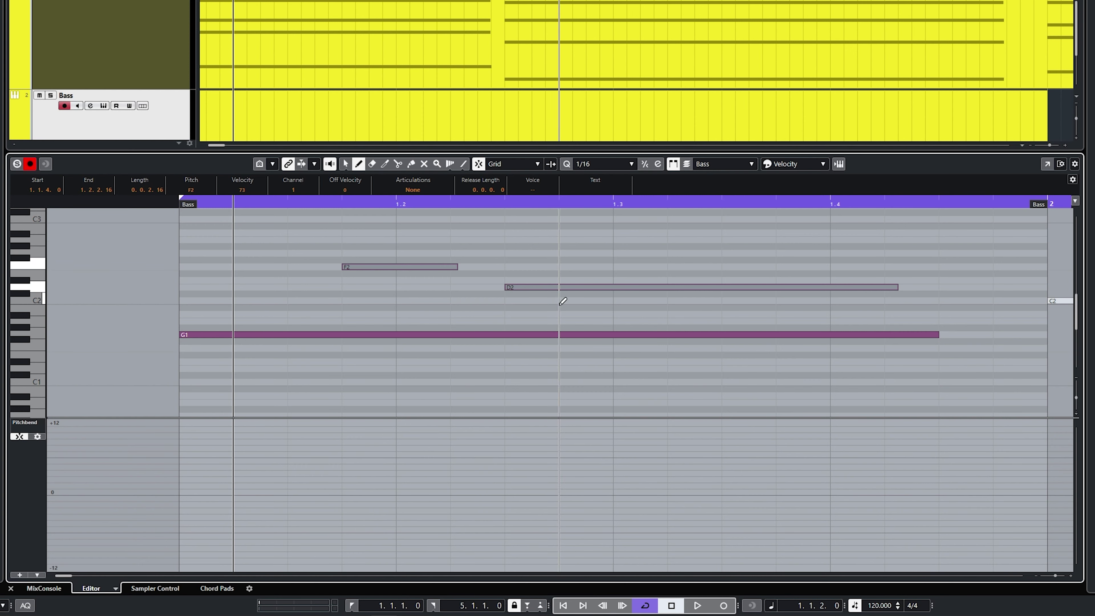
pyautogui.click(345, 493)
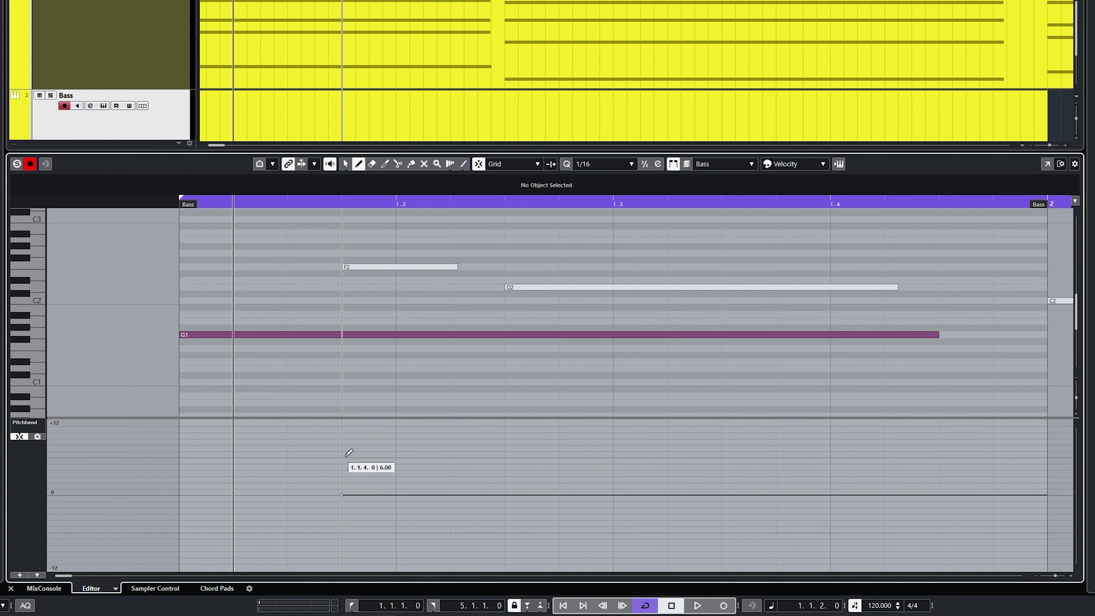
pyautogui.click(346, 431)
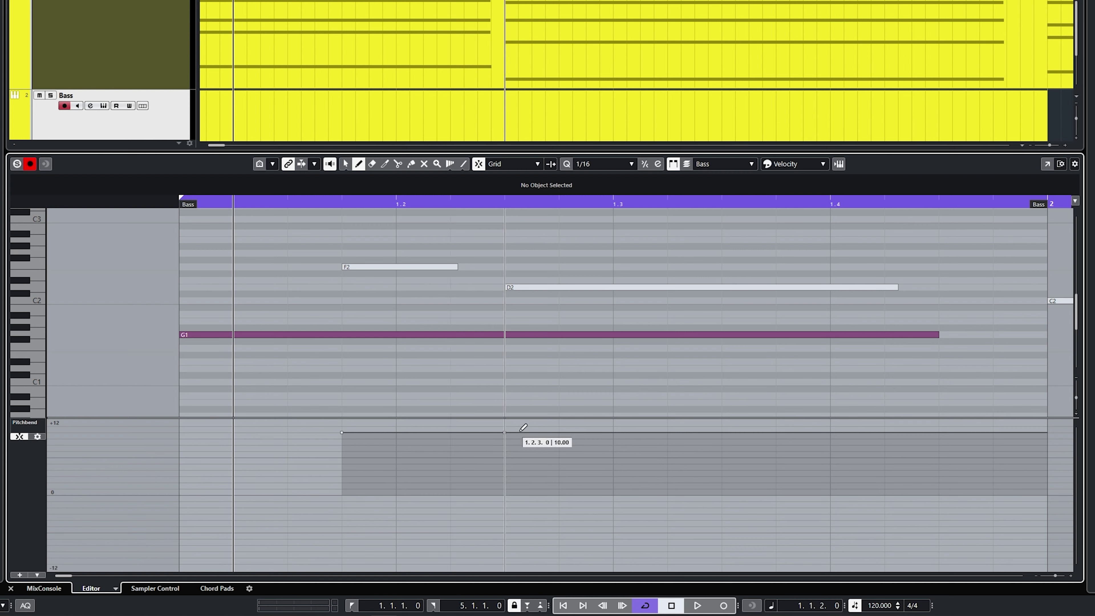
pyautogui.click(505, 445)
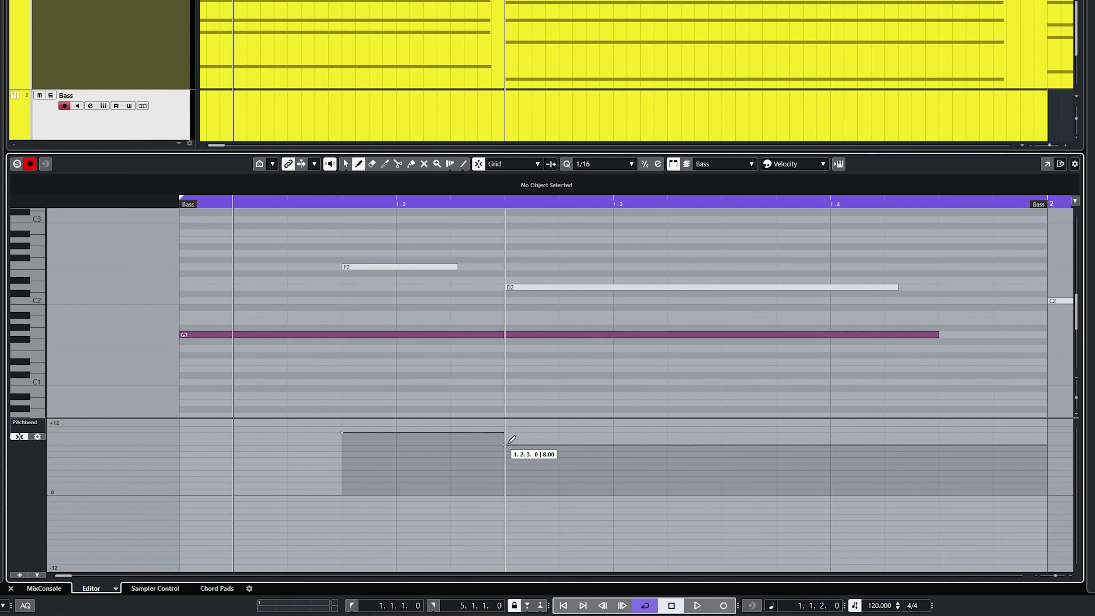
pyautogui.click(505, 448)
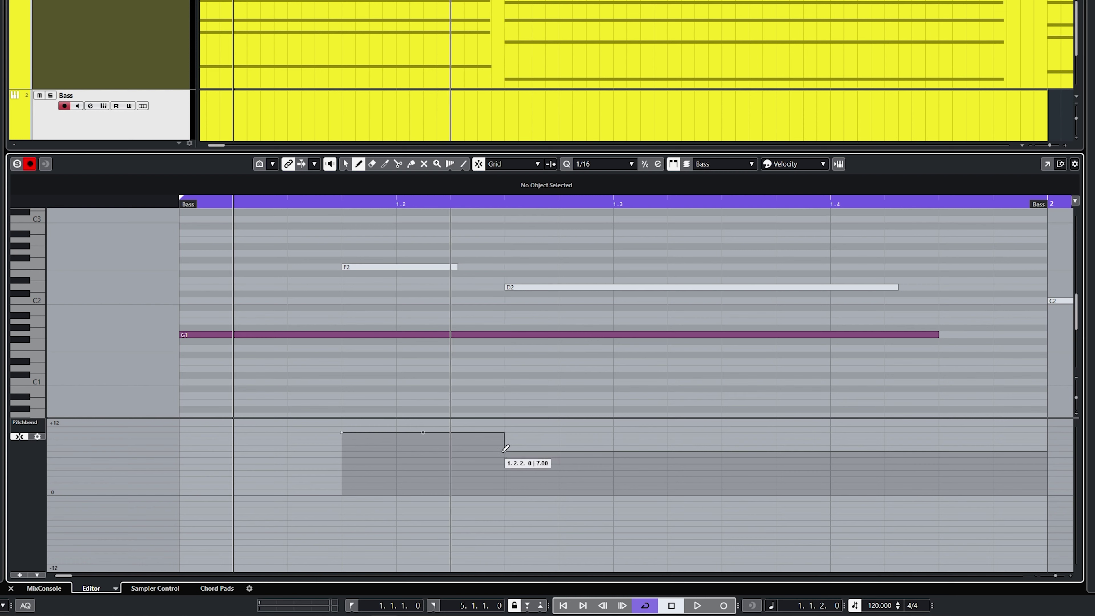
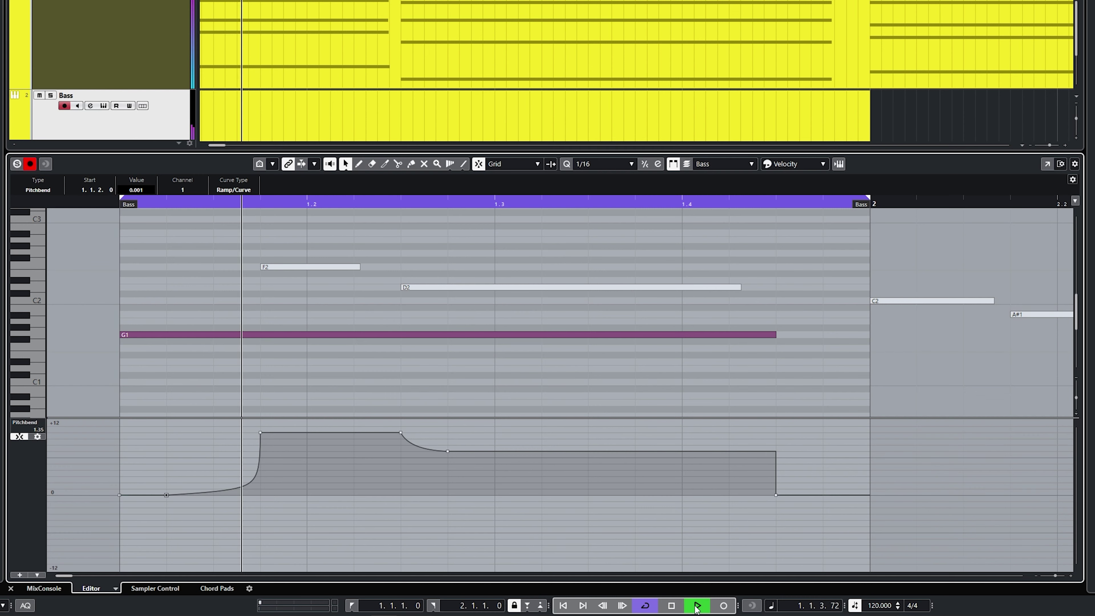
# Step: Stop playback, erase the muted F2 and D2 notes in bar 1, and play back the four-bar bass line
pyautogui.click(670, 606)
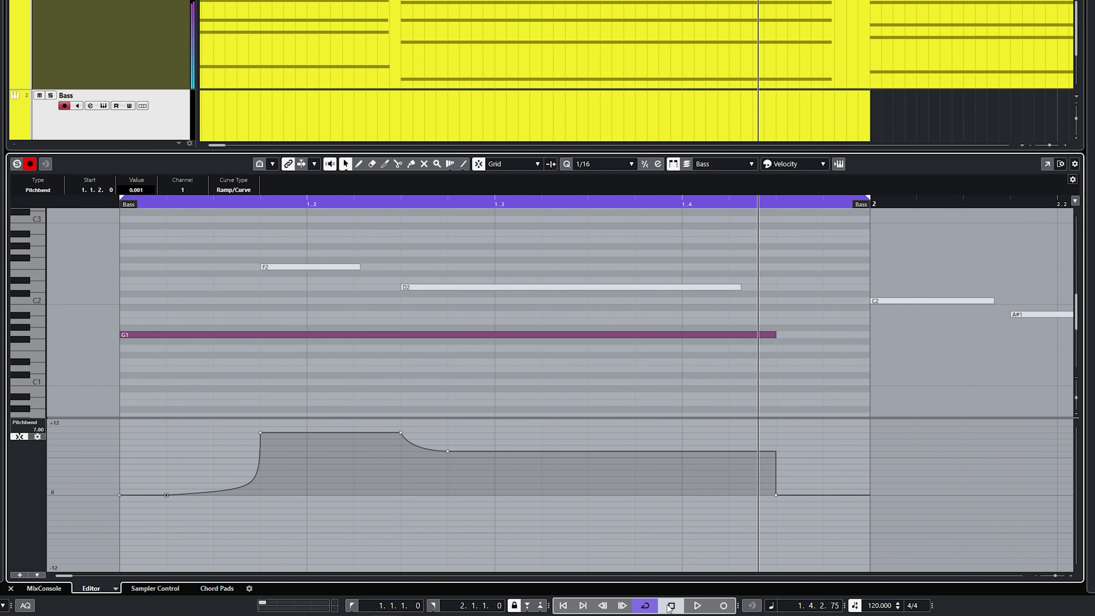
pyautogui.rightClick(337, 287)
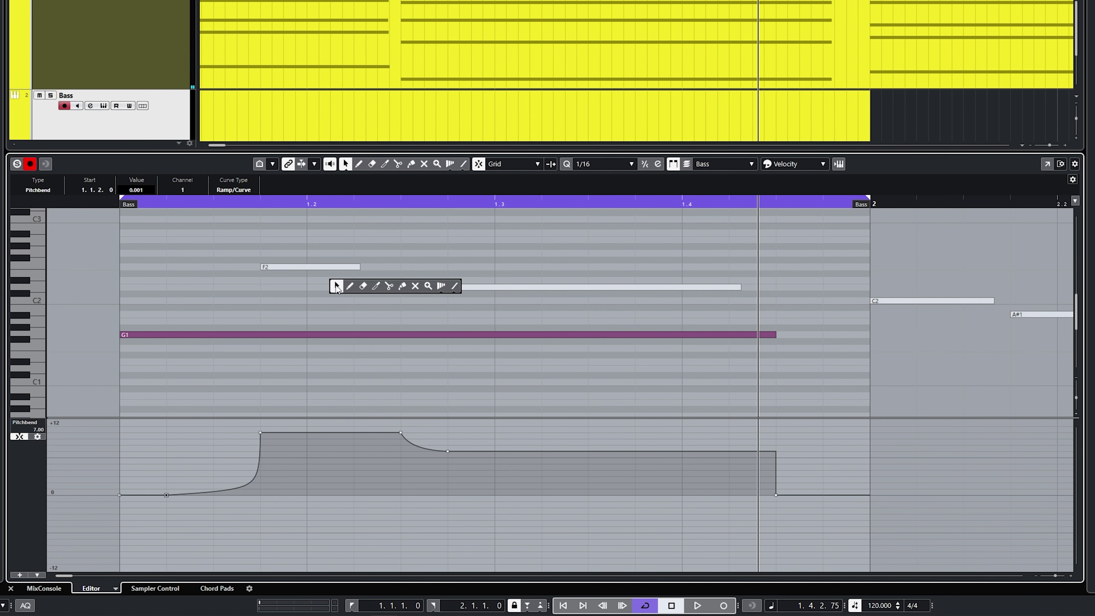
pyautogui.click(363, 286)
pyautogui.click(345, 267)
pyautogui.click(438, 291)
pyautogui.moveTo(1054, 576); pyautogui.dragTo(1051, 576)
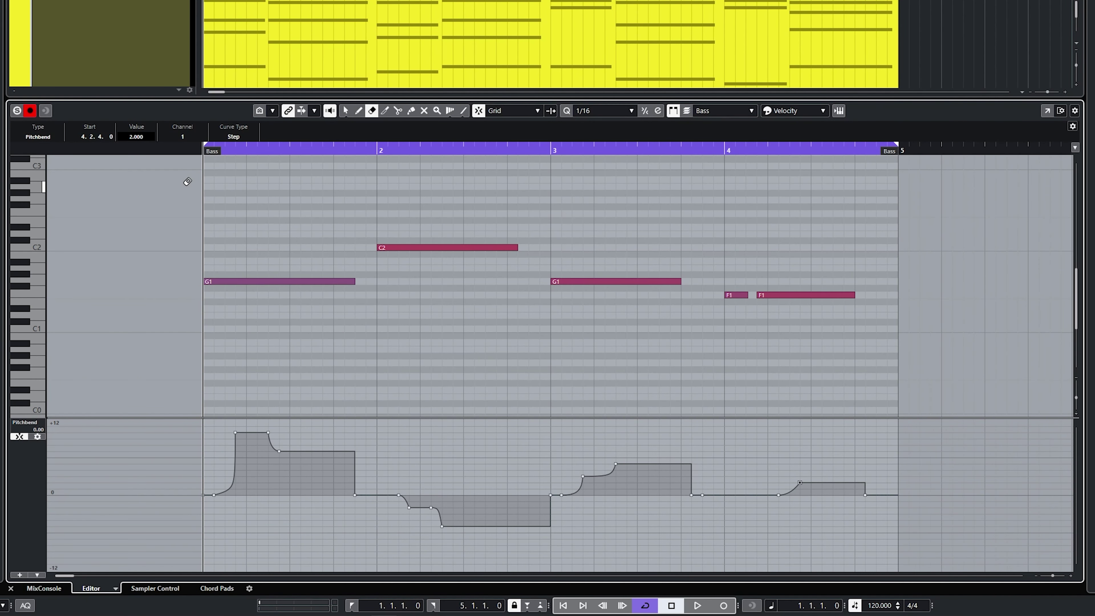
pyautogui.press('space')
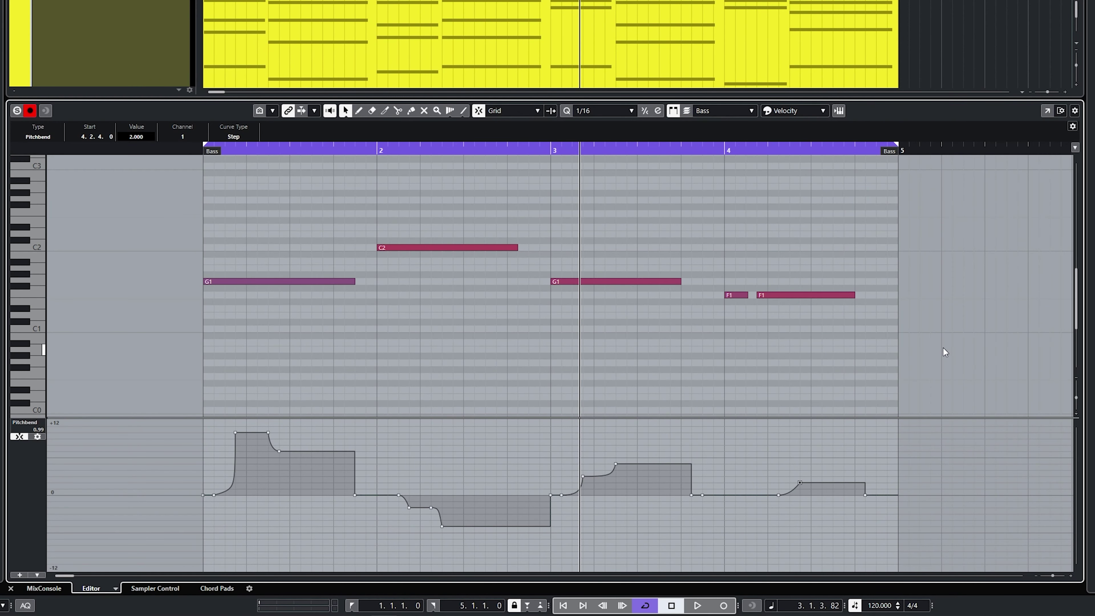
# Step: Switch the controller lane to Velocity and raise the velocity of the first G1 note
pyautogui.click(38, 425)
pyautogui.click(75, 183)
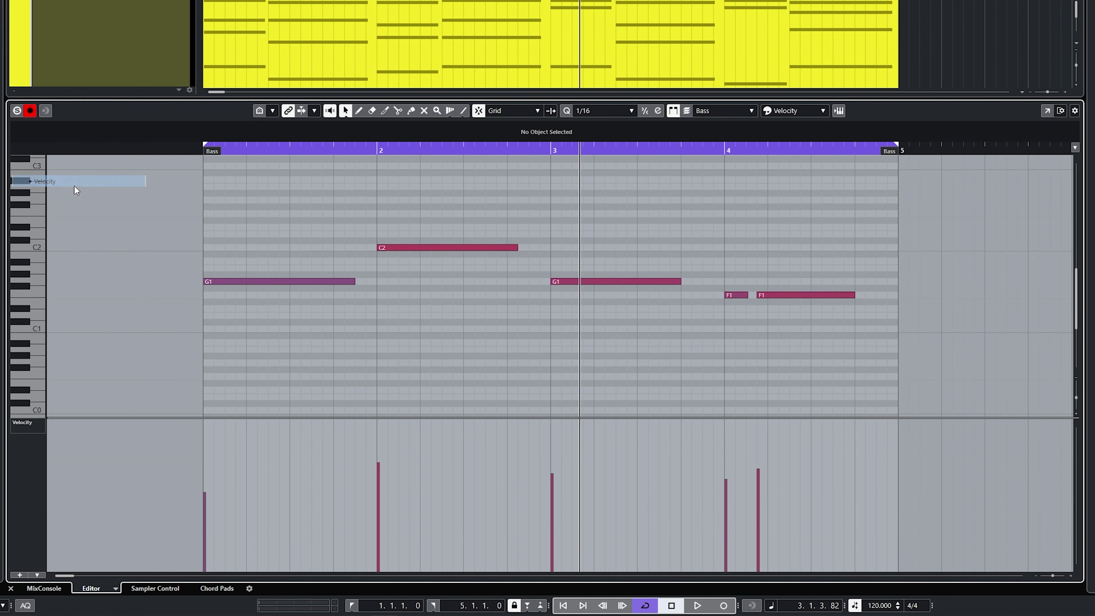
pyautogui.moveTo(215, 491); pyautogui.dragTo(216, 464)
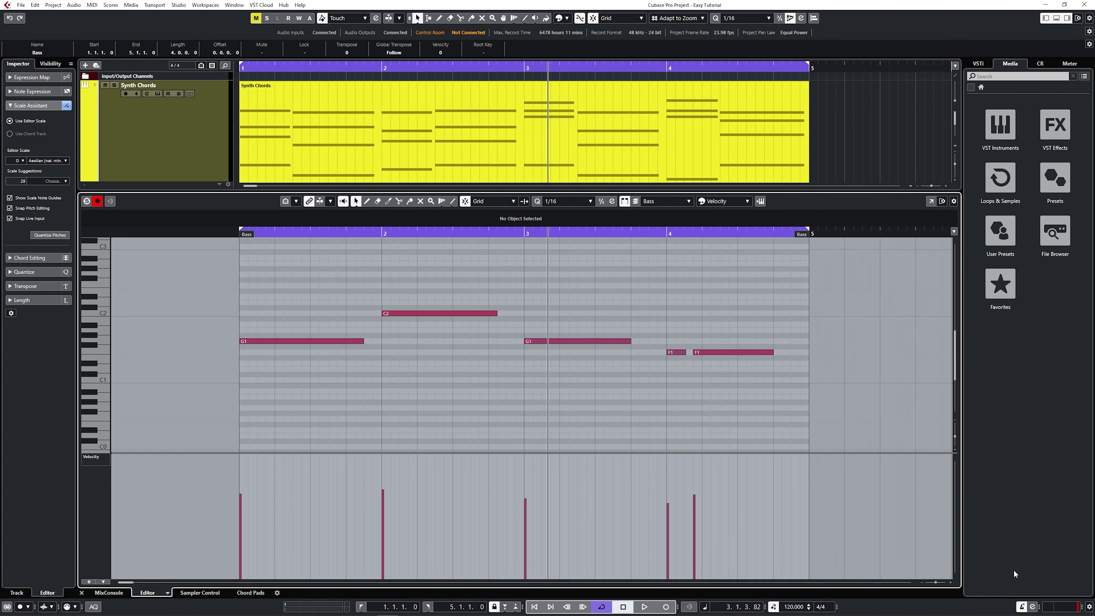
# Step: Hide the transport bar's Input/Output Activity section and show it again
pyautogui.click(1089, 607)
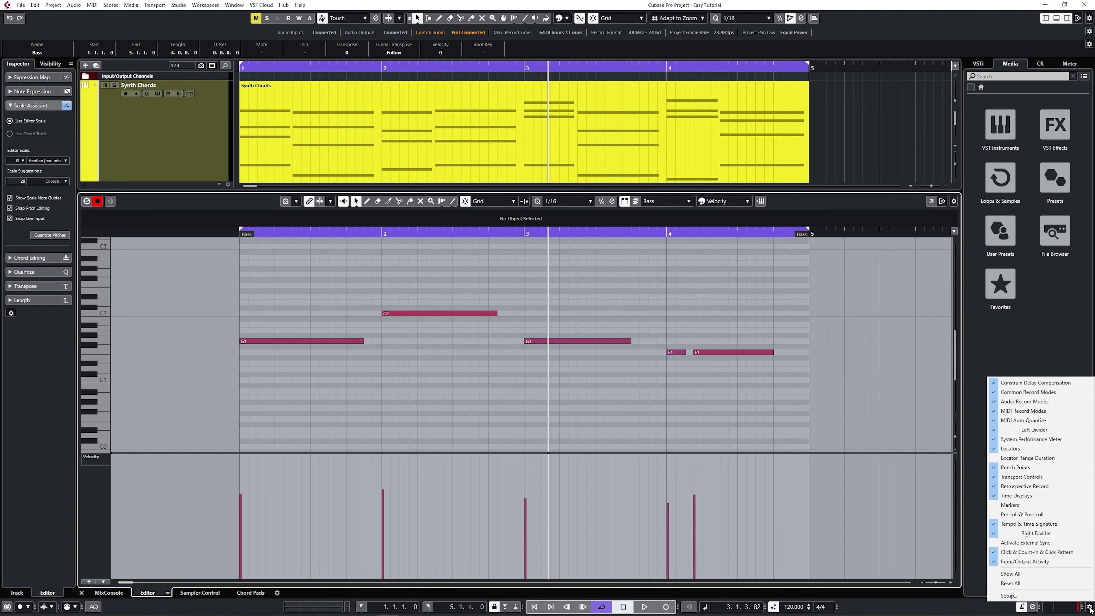
pyautogui.click(1072, 563)
pyautogui.click(1089, 607)
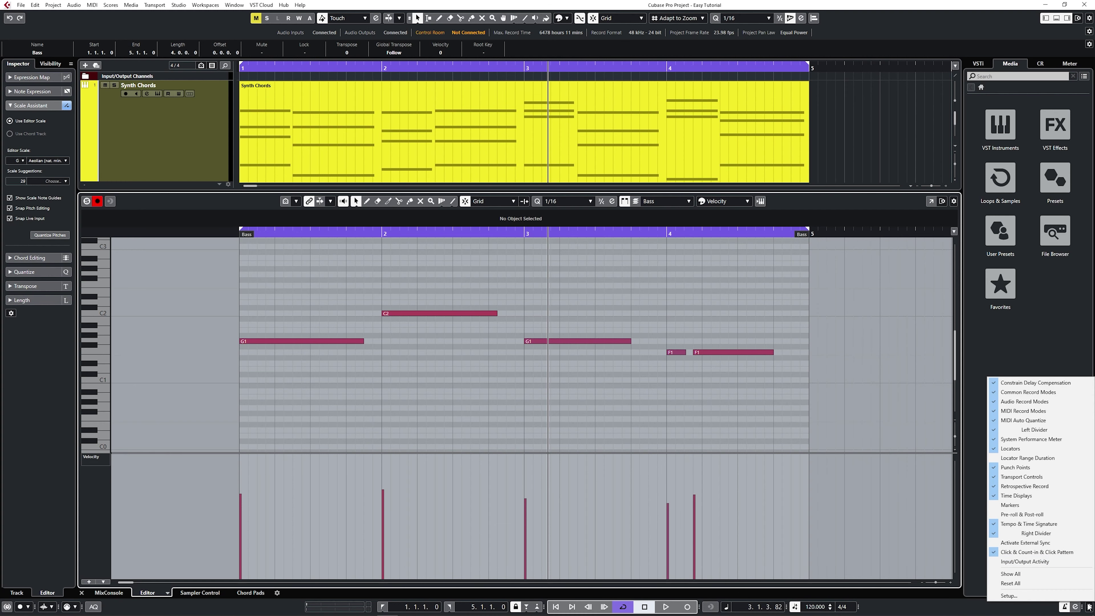
pyautogui.click(1079, 562)
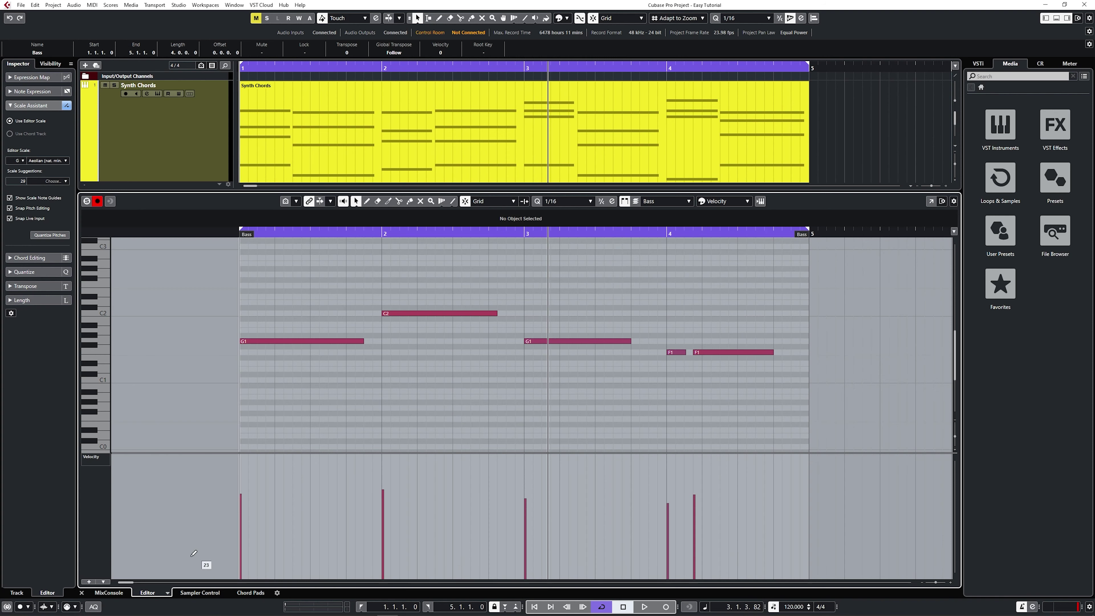
# Step: Show the MixConsole in the lower zone and reduce its height to give the project tracks more room
pyautogui.click(109, 593)
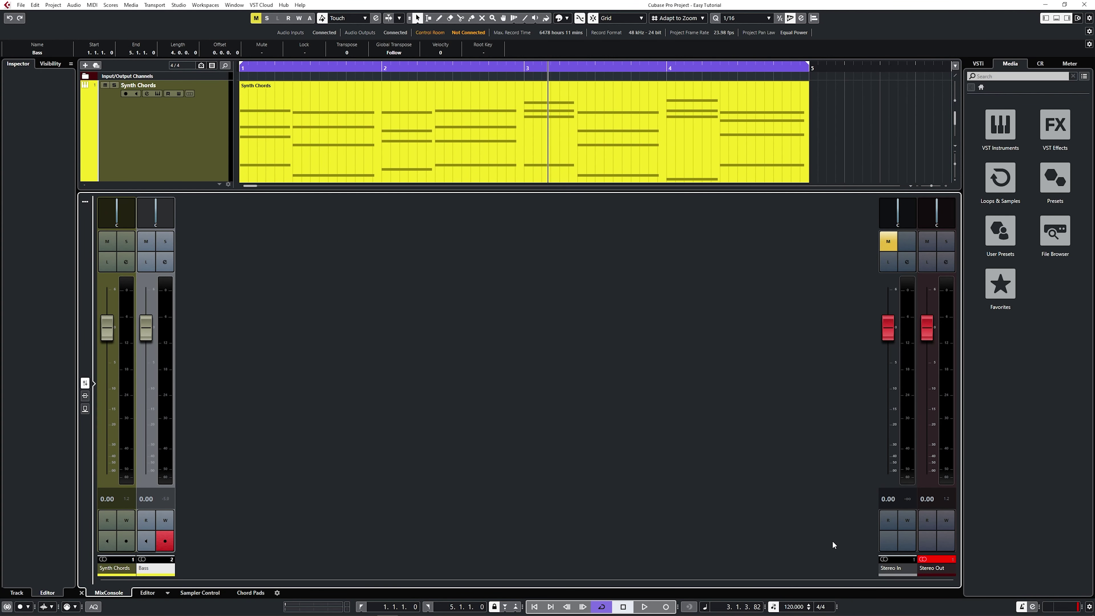
pyautogui.click(932, 564)
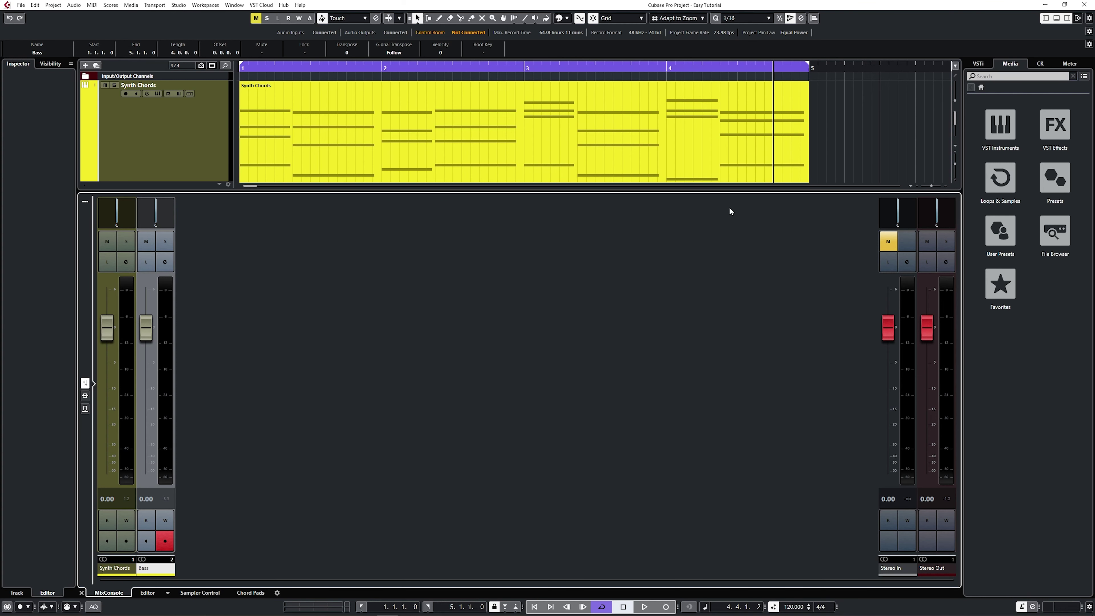
pyautogui.moveTo(729, 194); pyautogui.dragTo(732, 342)
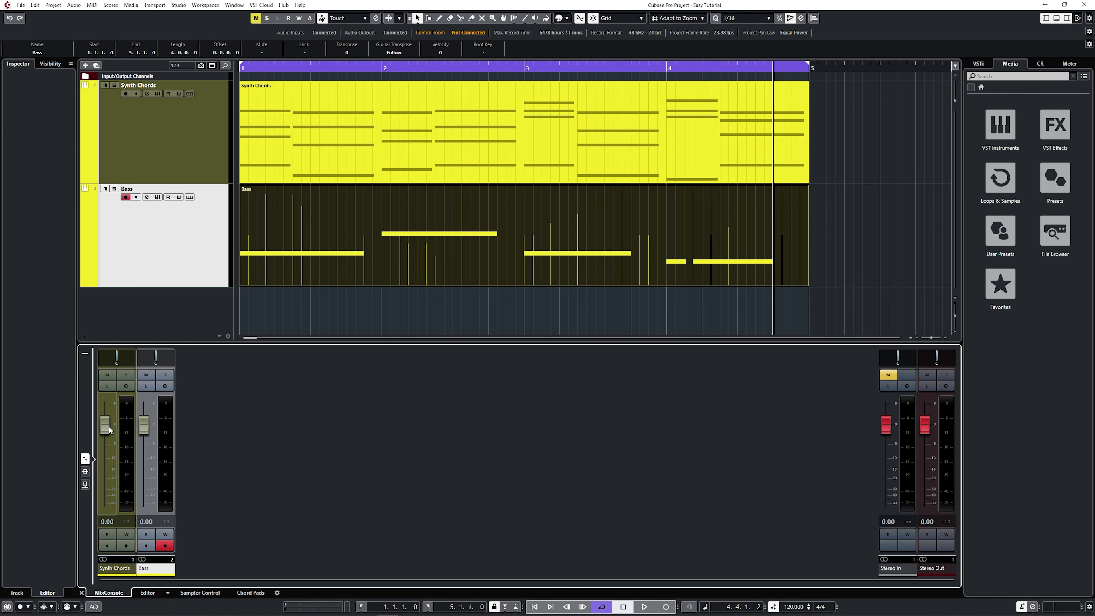
# Step: Lower the Synth Chords channel fader slightly and set its level back to 0
pyautogui.moveTo(109, 425)
pyautogui.mouseDown()
pyautogui.moveTo(110, 457)
pyautogui.moveTo(111, 431)
pyautogui.mouseUp()
pyautogui.click(106, 521)
pyautogui.write('0')
pyautogui.press('Return')
# Step: Open the channel settings of the Synth Chords track
pyautogui.click(128, 388)
pyautogui.click(128, 388)
pyautogui.click(147, 94)
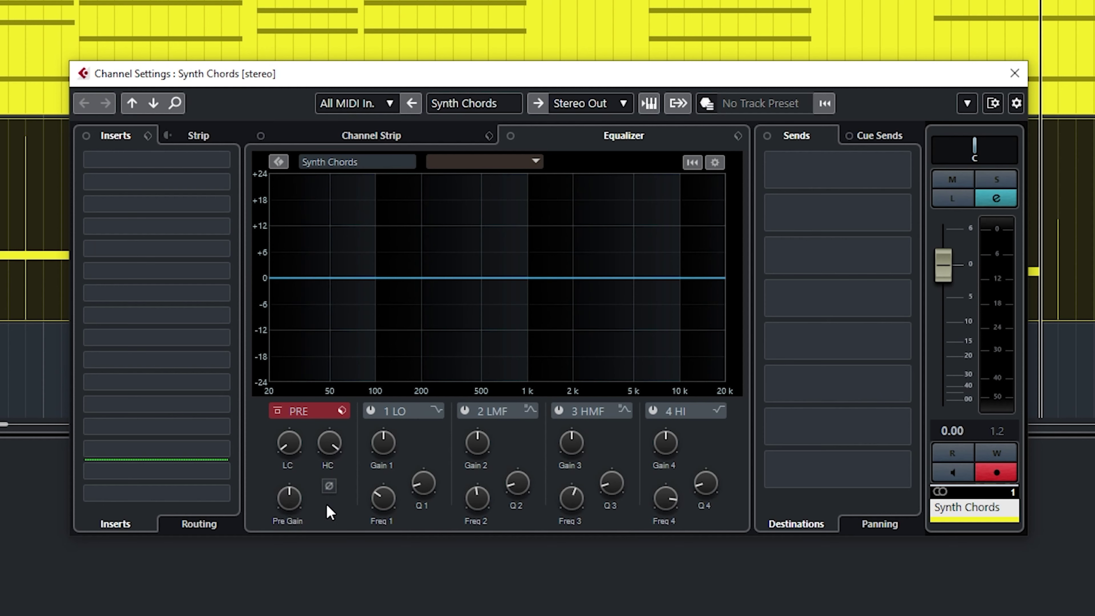
# Step: Show the equalizer controls as sliders, and switch them back to knobs
pyautogui.click(714, 163)
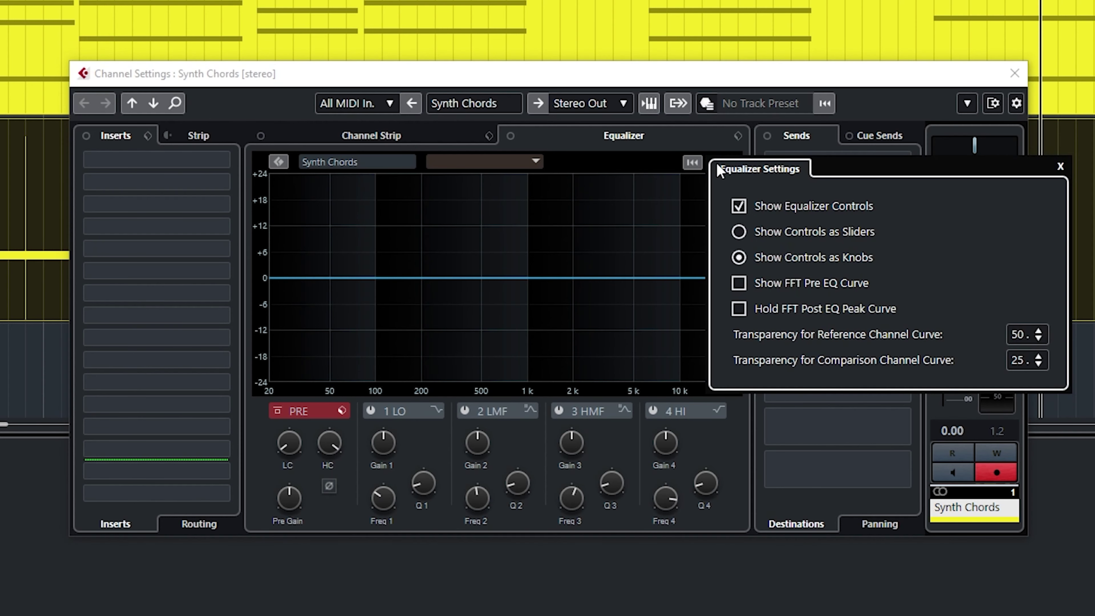
pyautogui.click(747, 233)
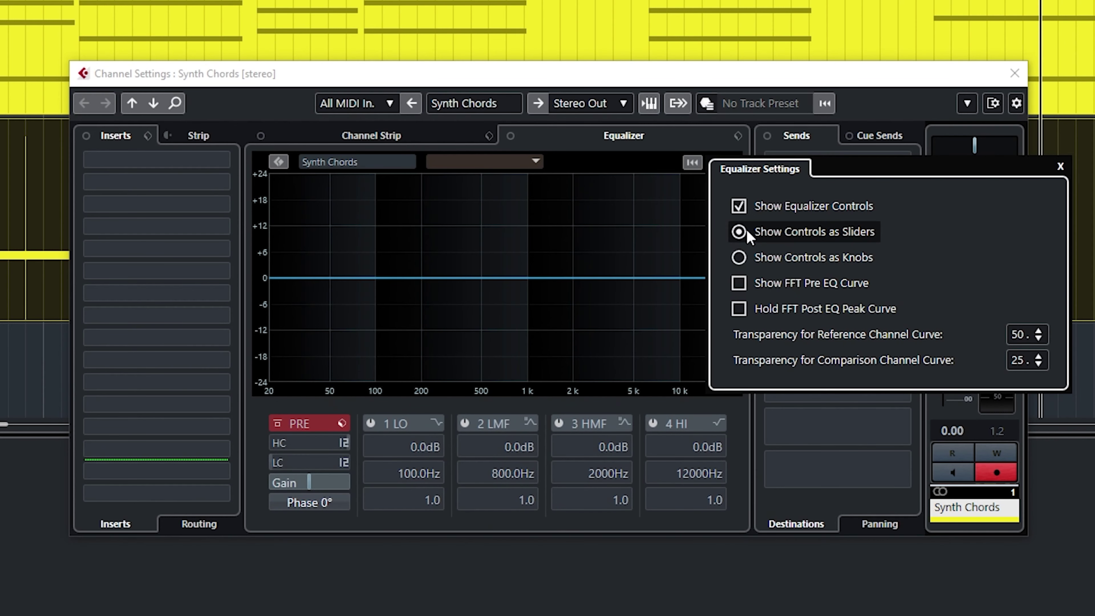
pyautogui.click(750, 261)
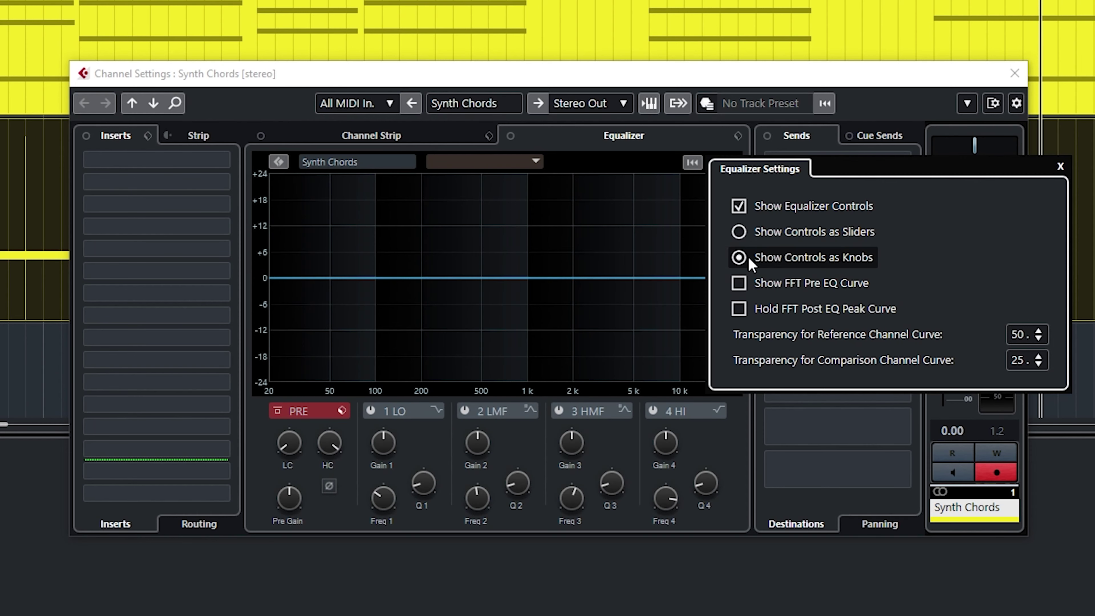
pyautogui.click(439, 395)
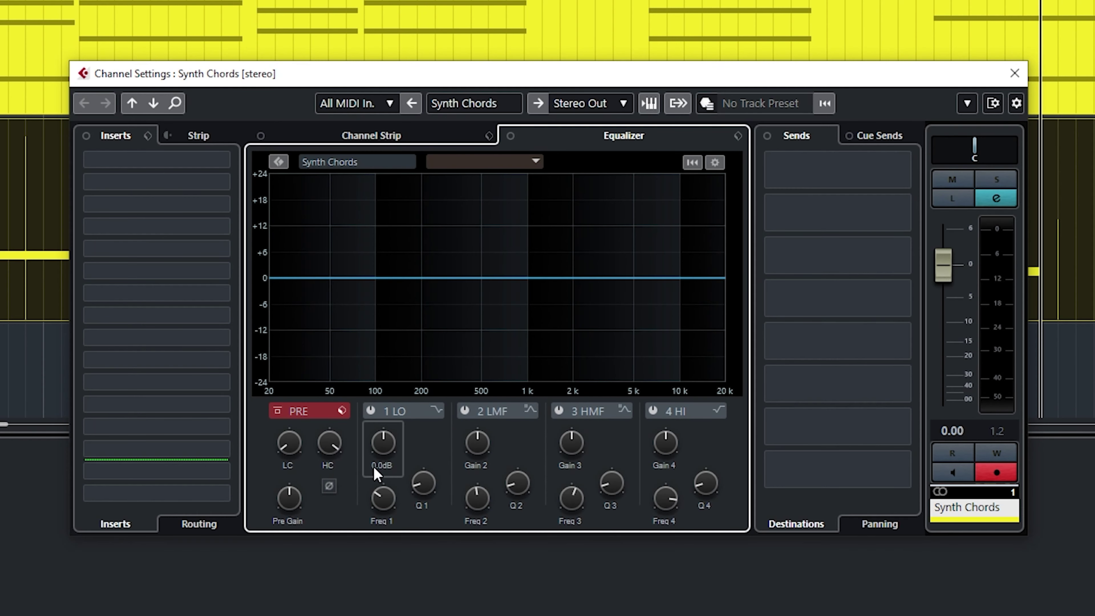
# Step: Solo the Synth Chords channel, start playback, and lower its pre gain to about -4.8 dB
pyautogui.click(998, 187)
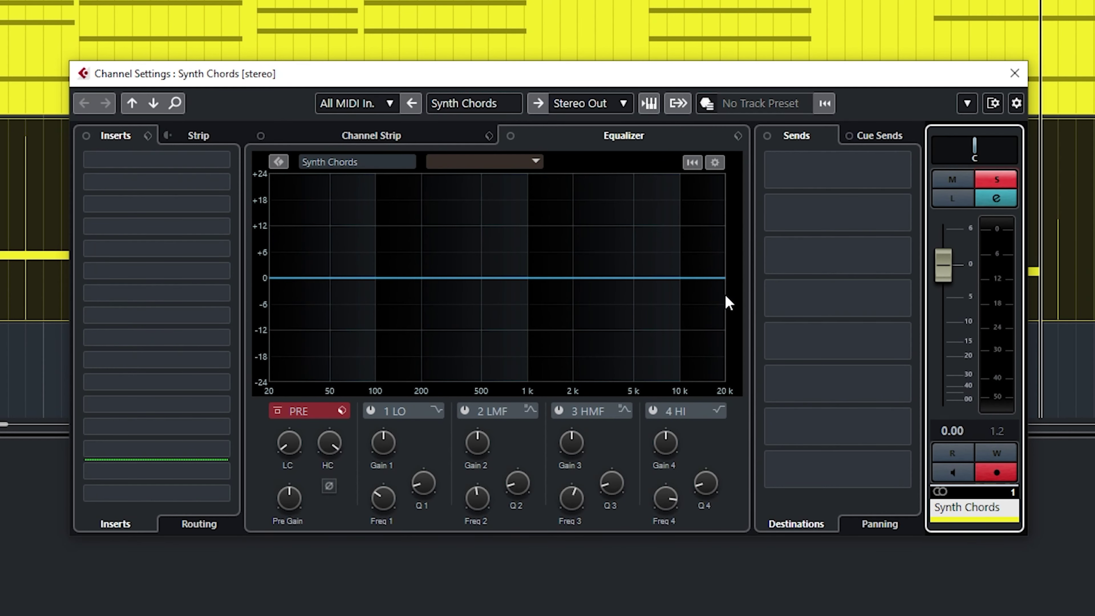
pyautogui.press('space')
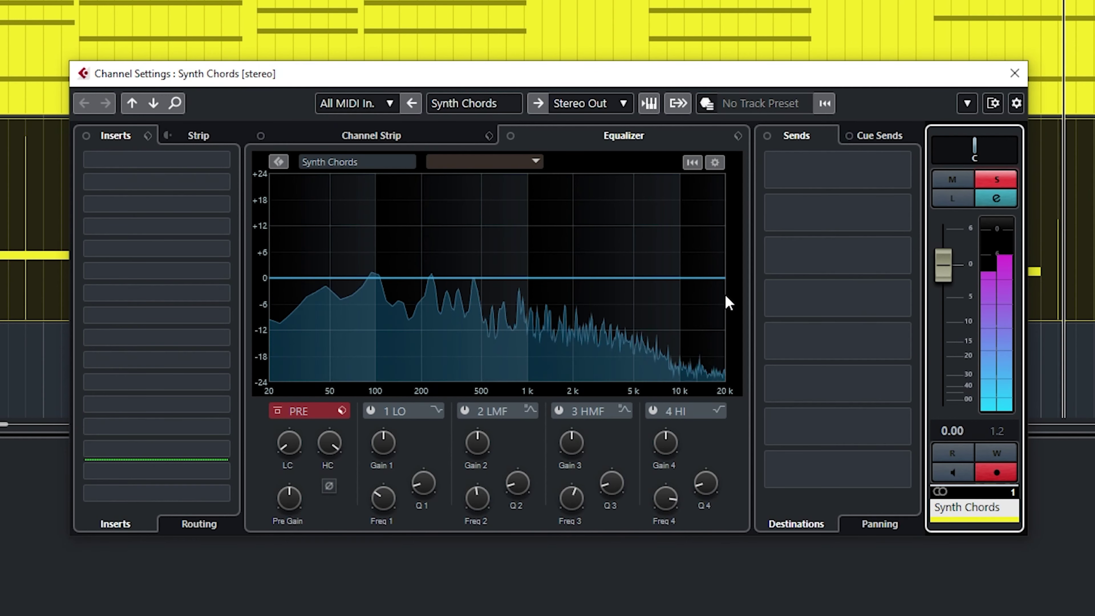
pyautogui.moveTo(300, 502); pyautogui.dragTo(302, 511)
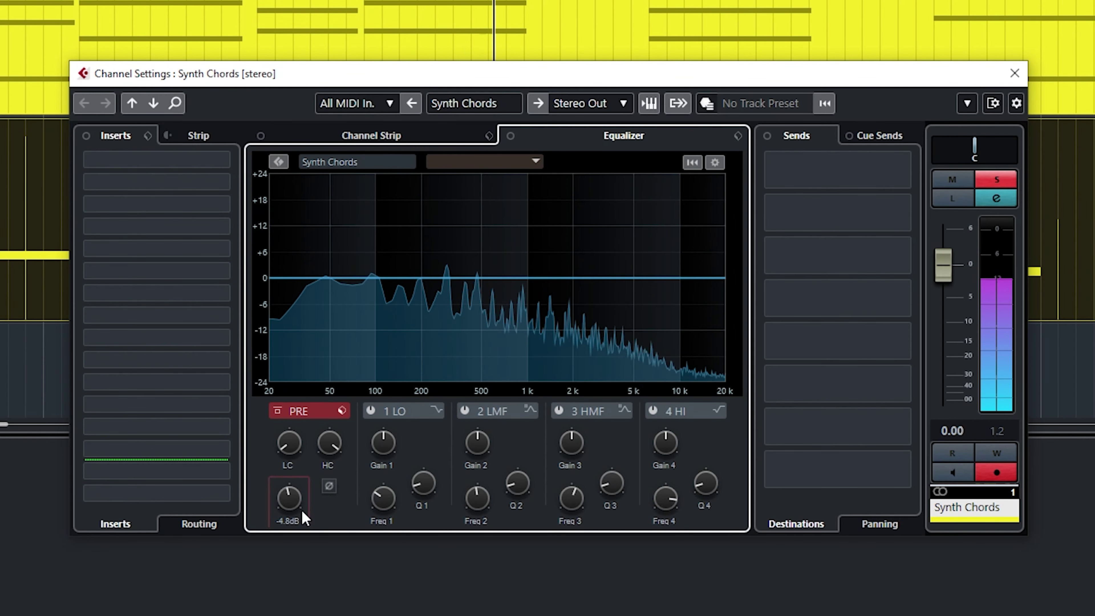
# Step: Stop playback, close the Synth Chords channel settings, and check which track types can be added to the project
pyautogui.press('space')
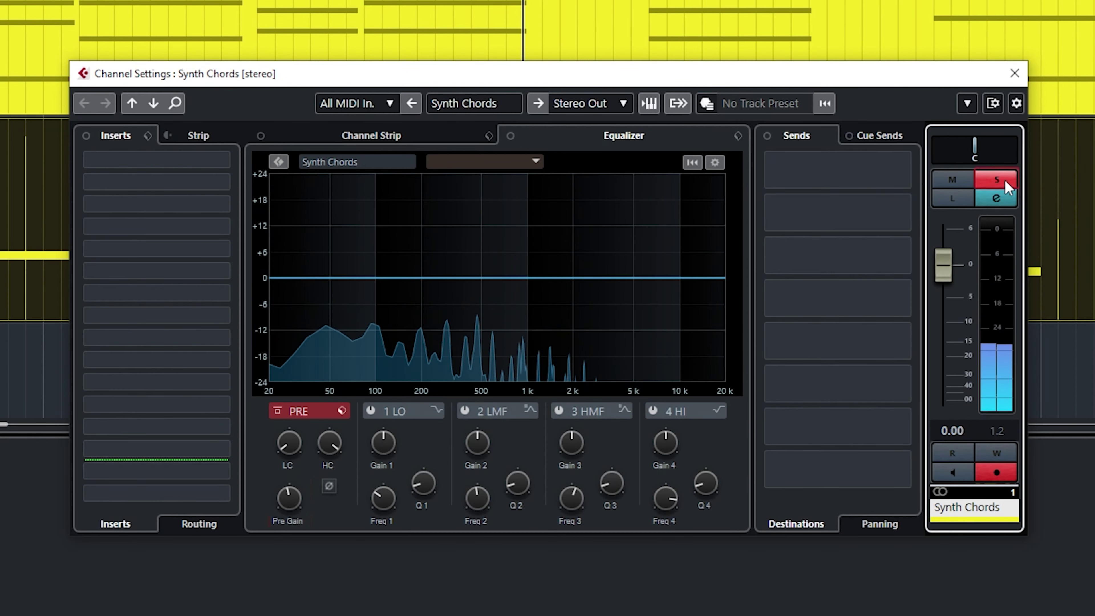
pyautogui.click(1014, 73)
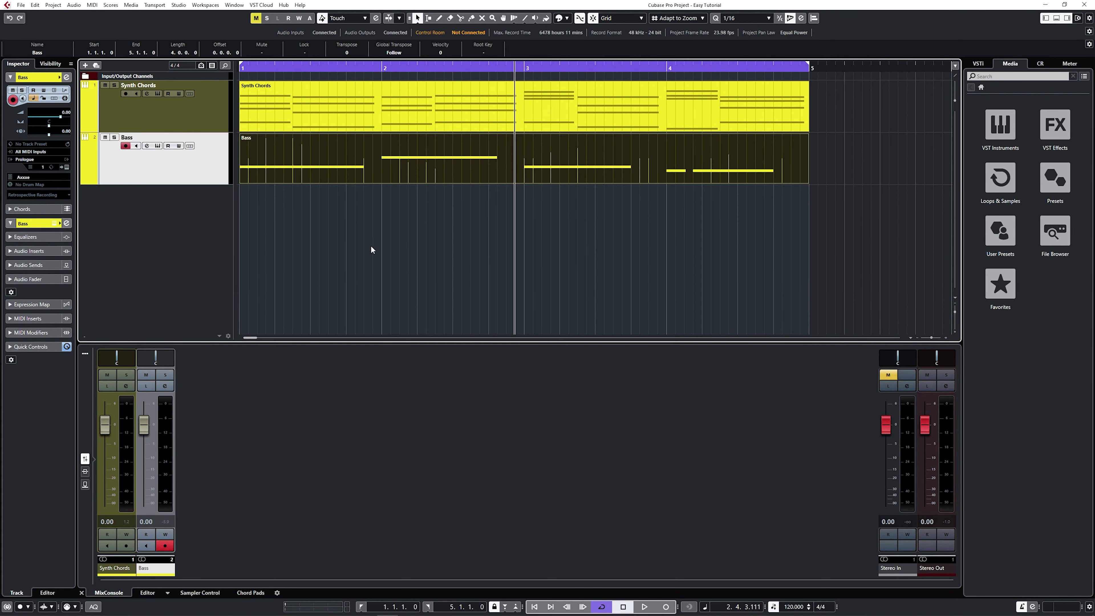
pyautogui.rightClick(180, 236)
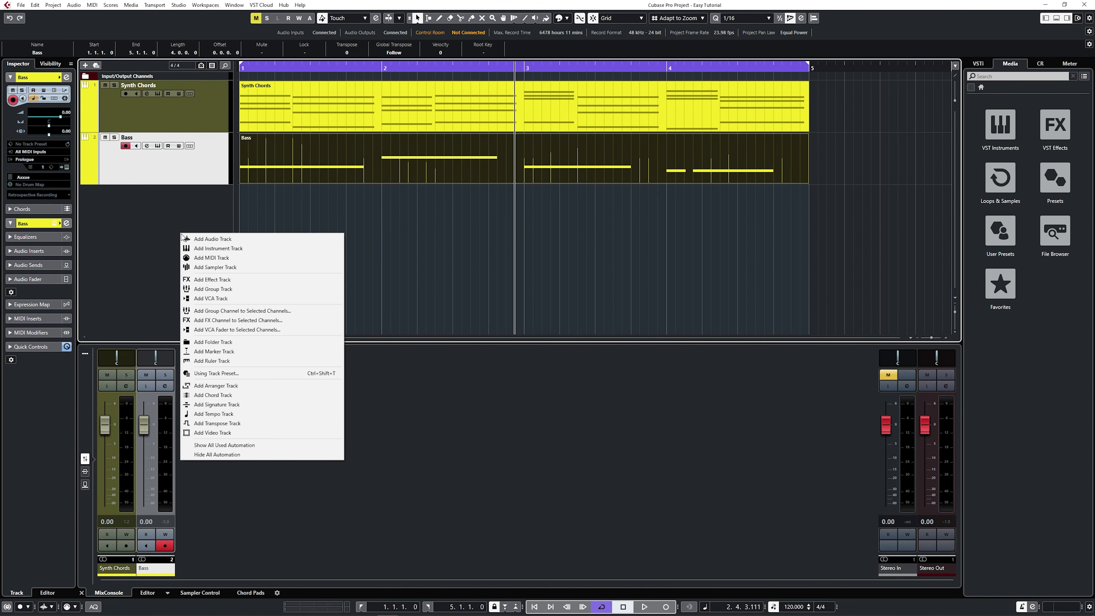
pyautogui.click(464, 236)
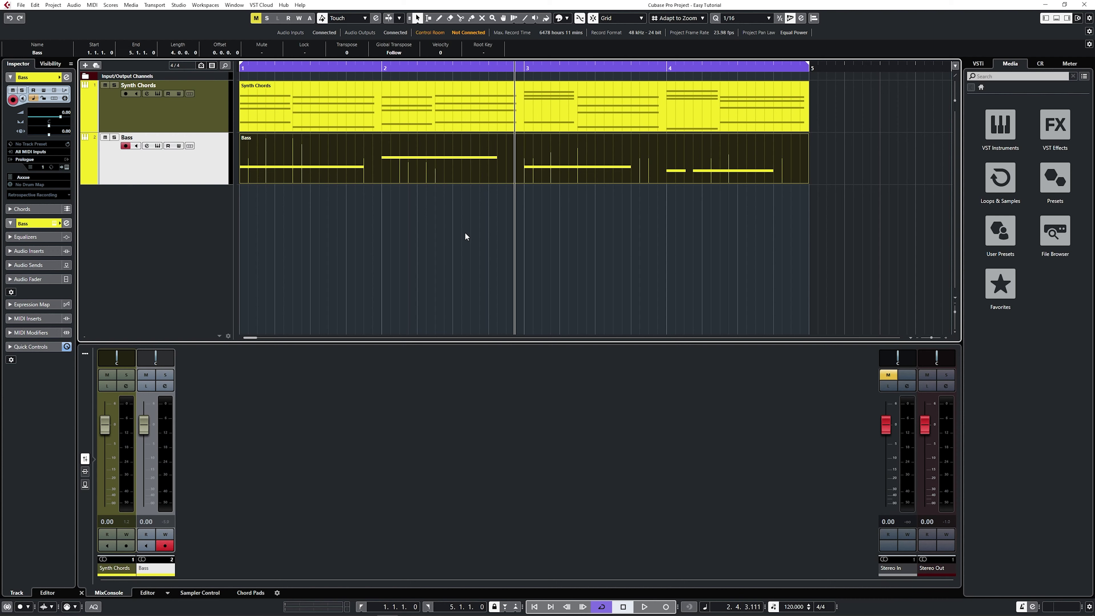
# Step: Search the VST instruments for "Groove" and add Groove Agent SE as a new track below Bass
pyautogui.click(1010, 64)
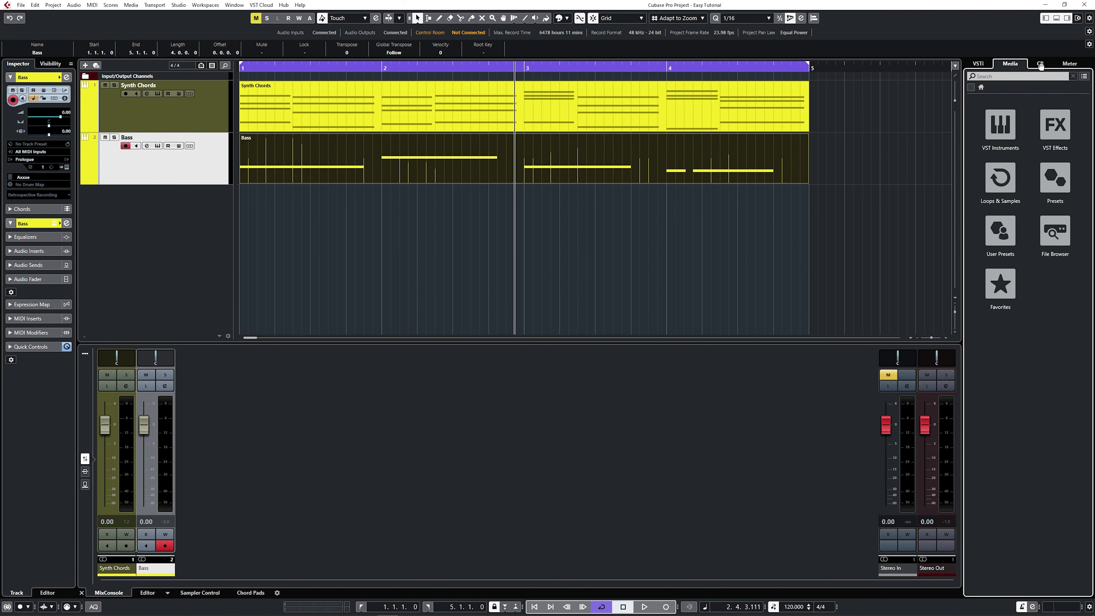
pyautogui.click(1041, 63)
pyautogui.click(1013, 64)
pyautogui.click(1000, 126)
pyautogui.click(980, 100)
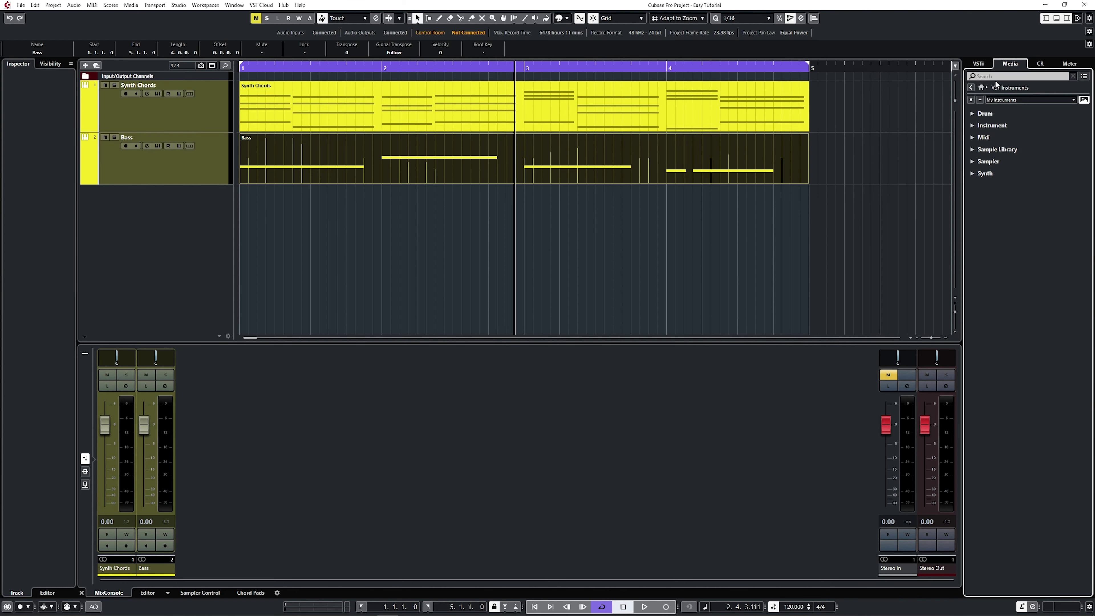
pyautogui.click(995, 77)
pyautogui.write('Groove')
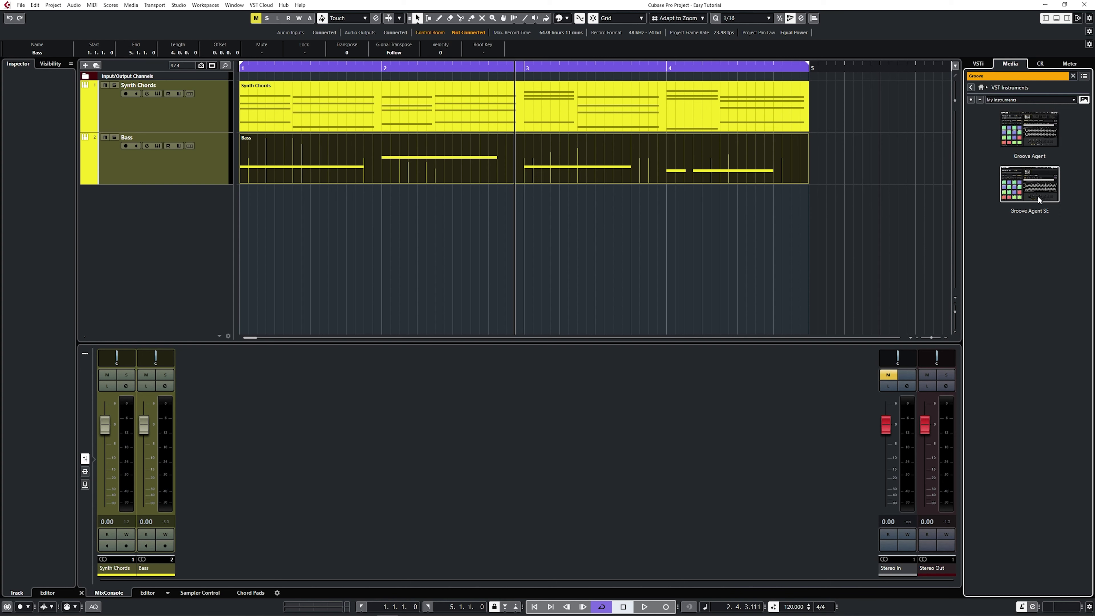
pyautogui.moveTo(1037, 199); pyautogui.dragTo(227, 226)
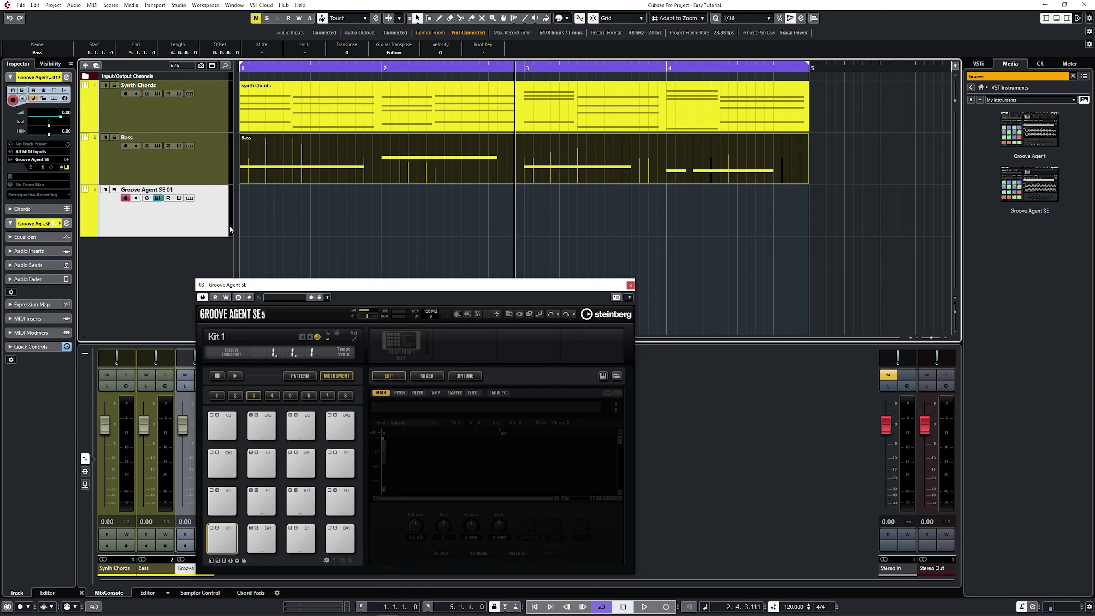
# Step: Show the Groove Agent SE kit browser, filter it to the Electronica/Dance style, and load 8 Bit Kit 1
pyautogui.moveTo(360, 286); pyautogui.dragTo(475, 194)
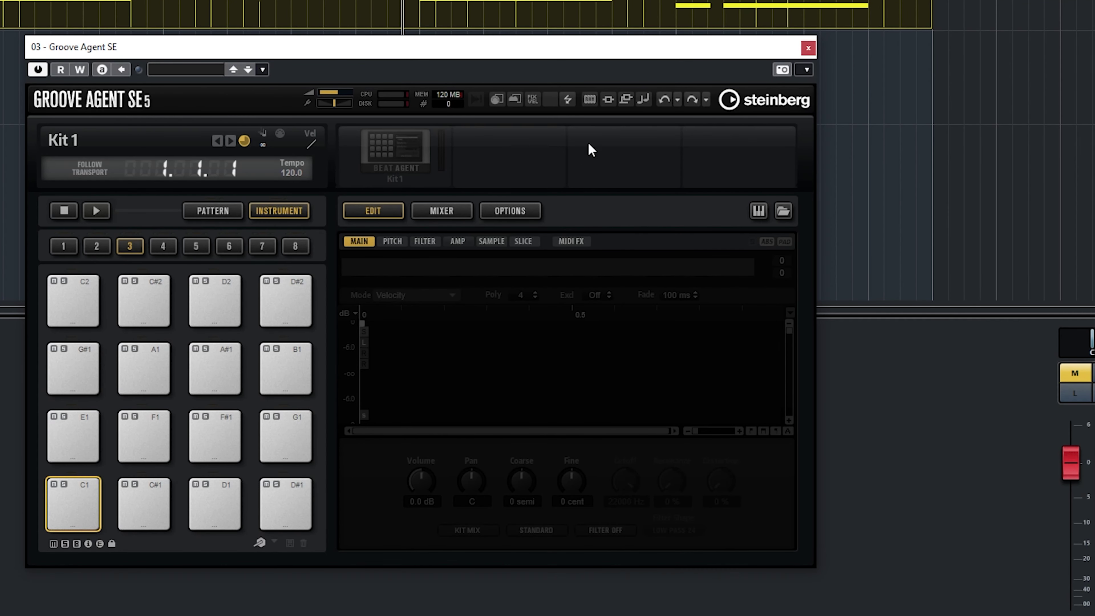
pyautogui.click(783, 211)
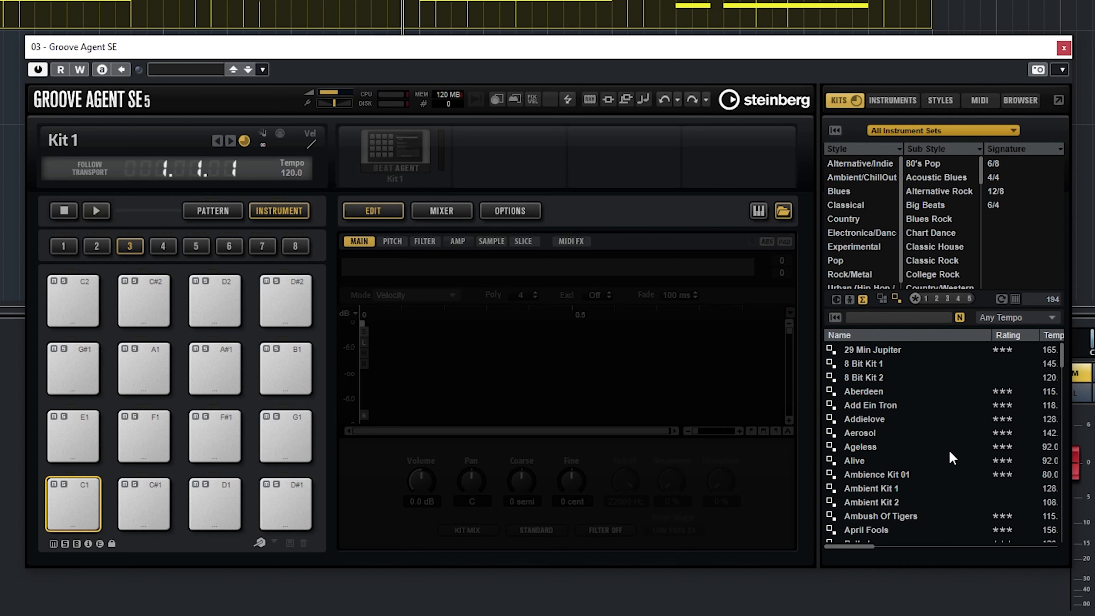
pyautogui.click(863, 233)
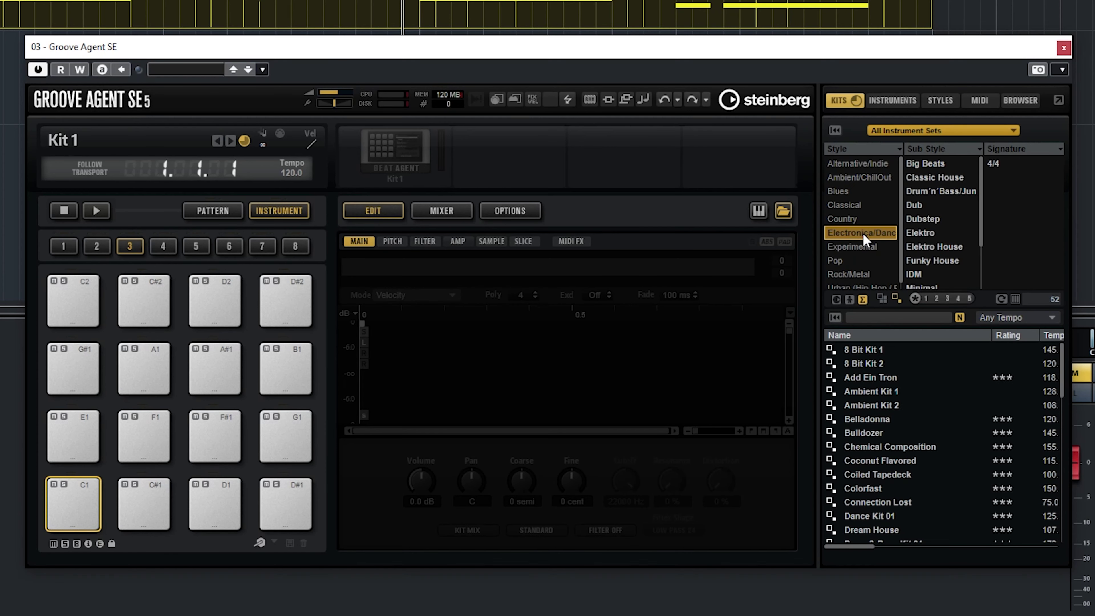
pyautogui.doubleClick(882, 353)
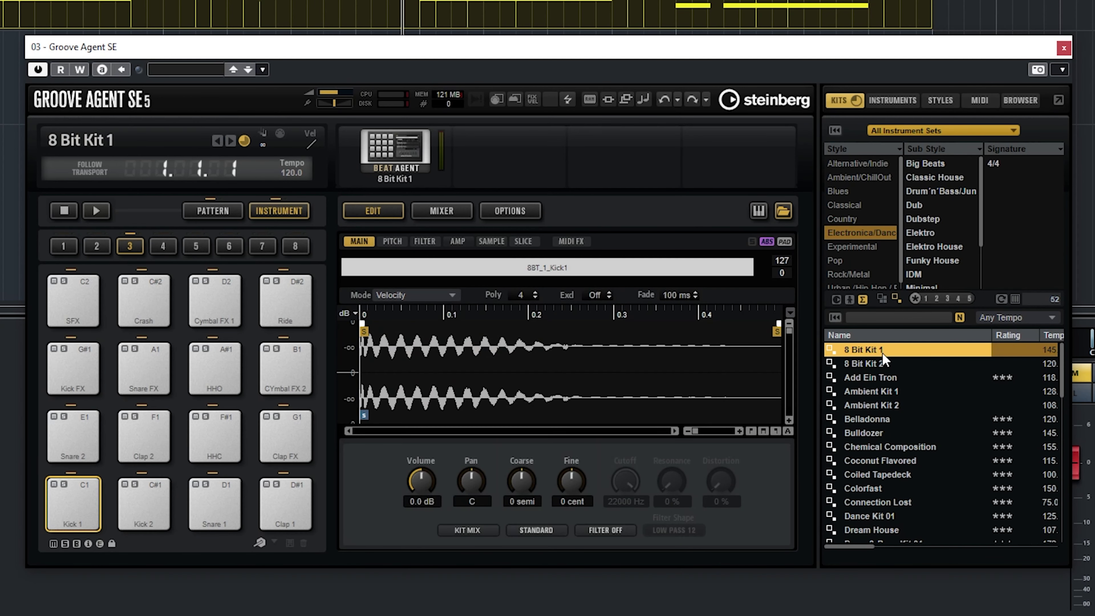
# Step: Audition the Kick 1, Kick 2, Snare 1 and Clap 1 pads of 8 Bit Kit 1
pyautogui.click(67, 502)
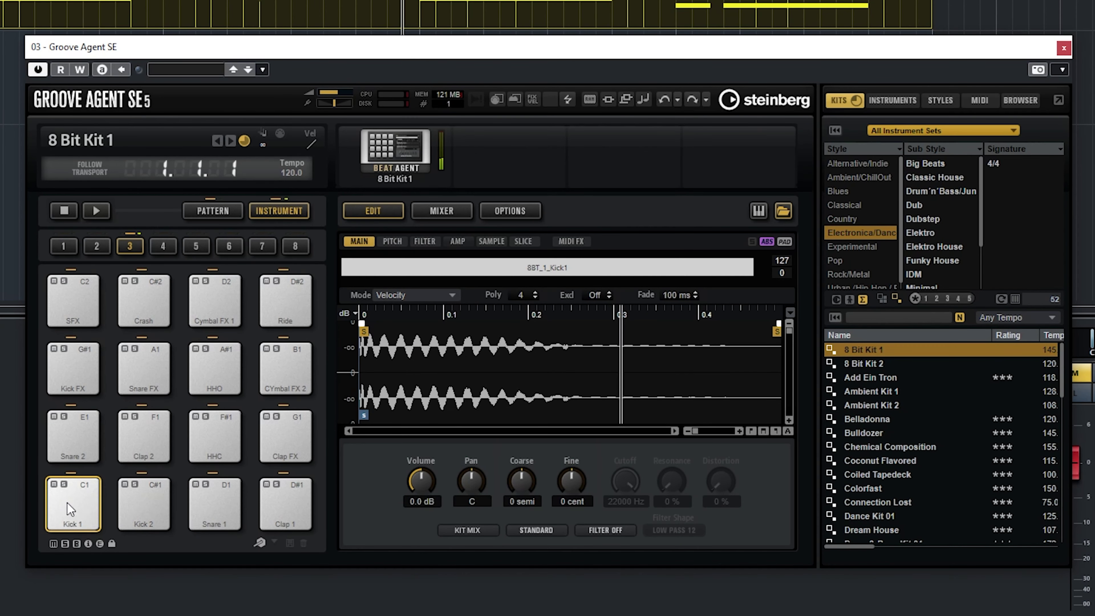
pyautogui.click(161, 501)
pyautogui.click(212, 499)
pyautogui.click(282, 509)
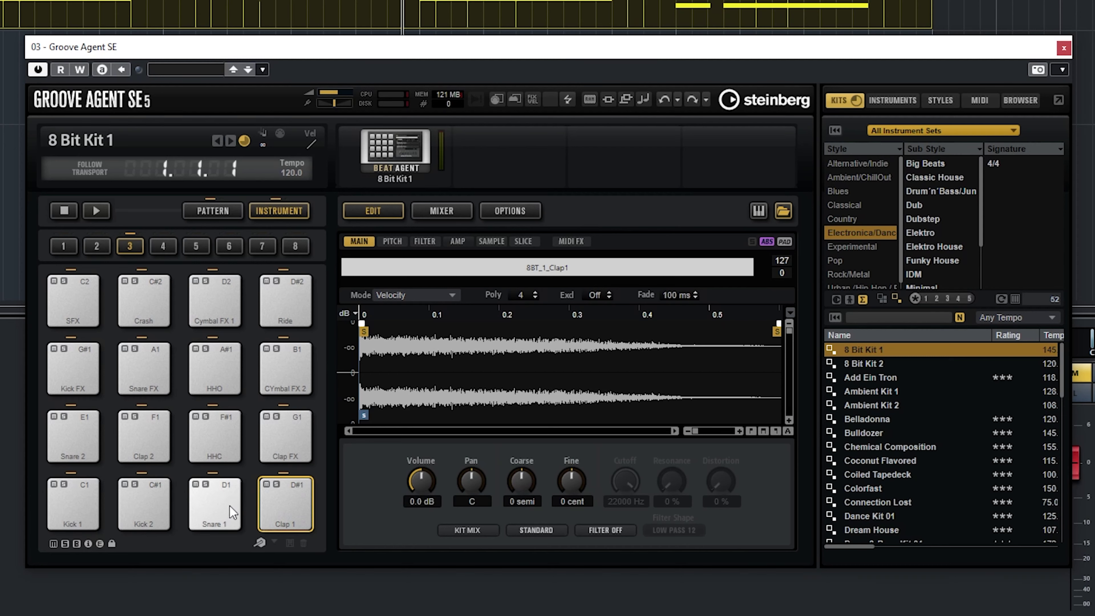
# Step: Load Drum & Bass Kit 01, compare its instrument and pattern pads, and leave the pattern pads displayed
pyautogui.moveTo(1063, 380); pyautogui.dragTo(1065, 396)
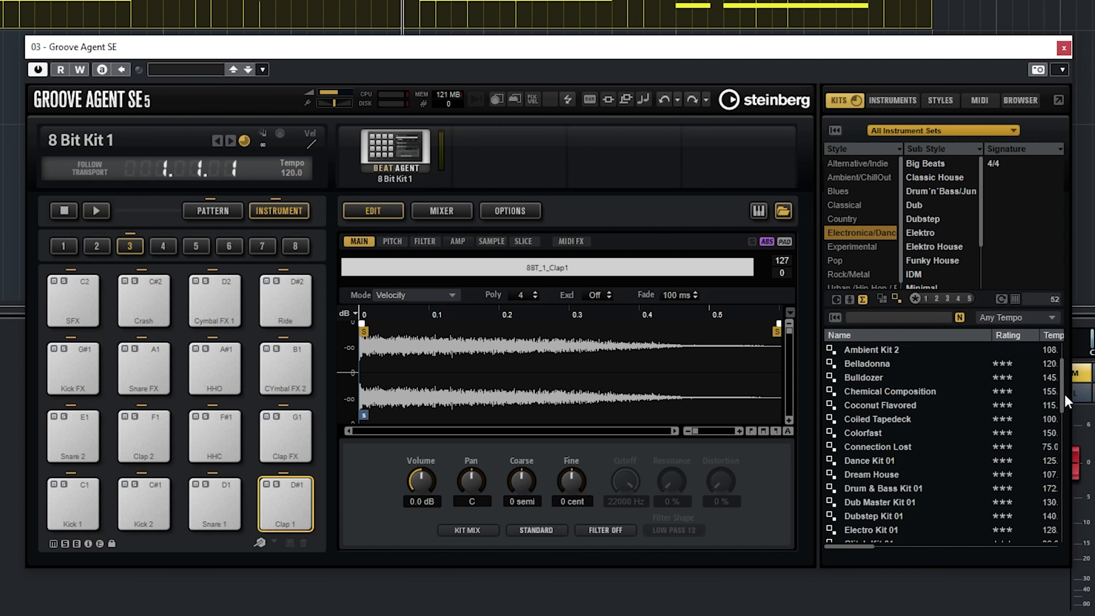
pyautogui.doubleClick(897, 487)
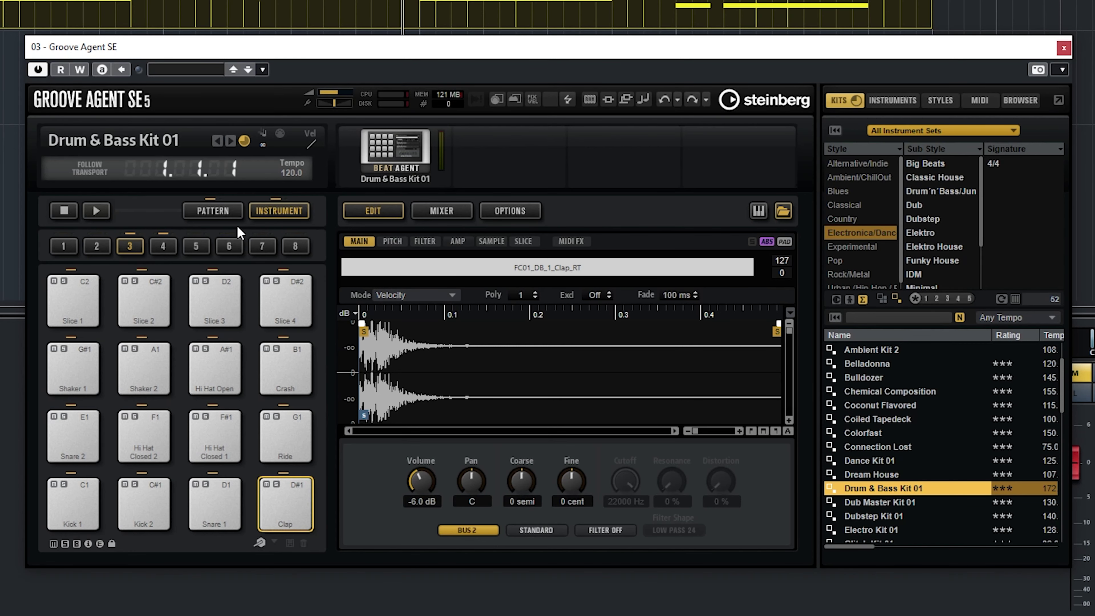
pyautogui.click(218, 209)
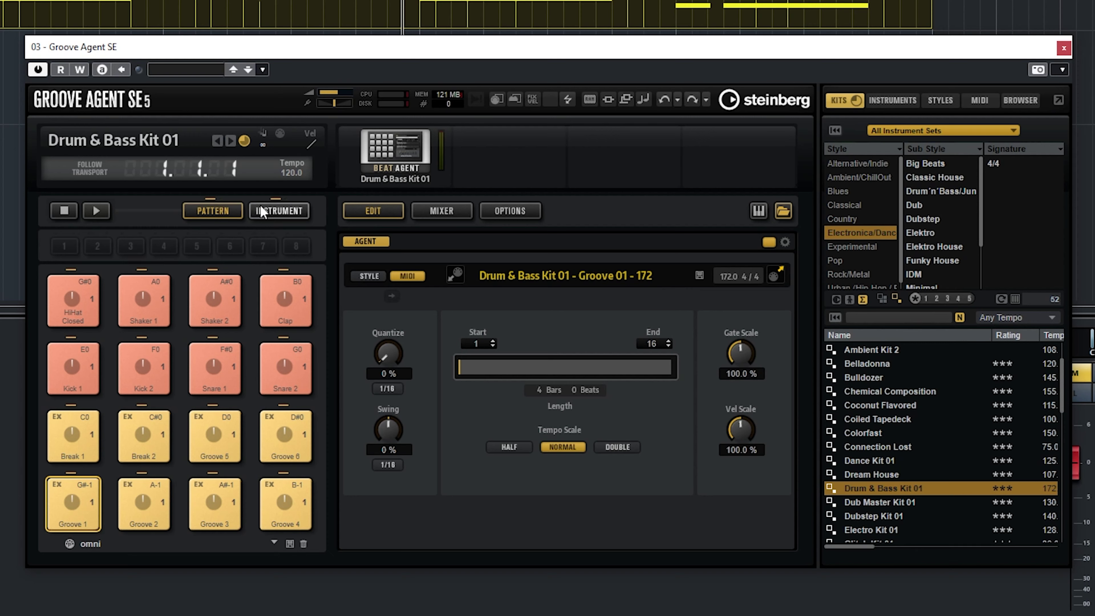
pyautogui.click(273, 212)
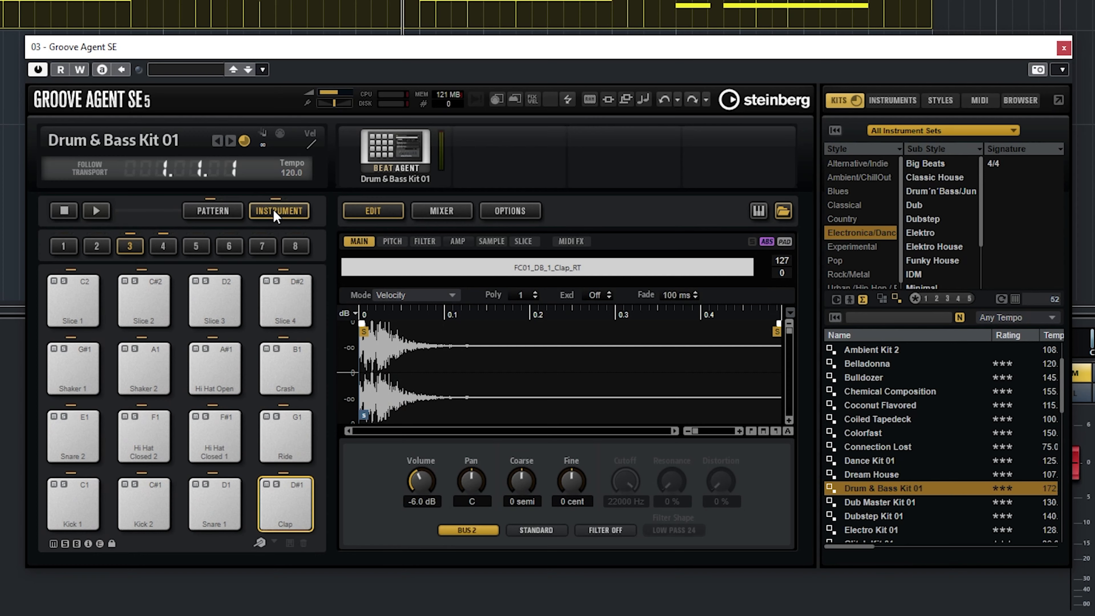
pyautogui.click(211, 218)
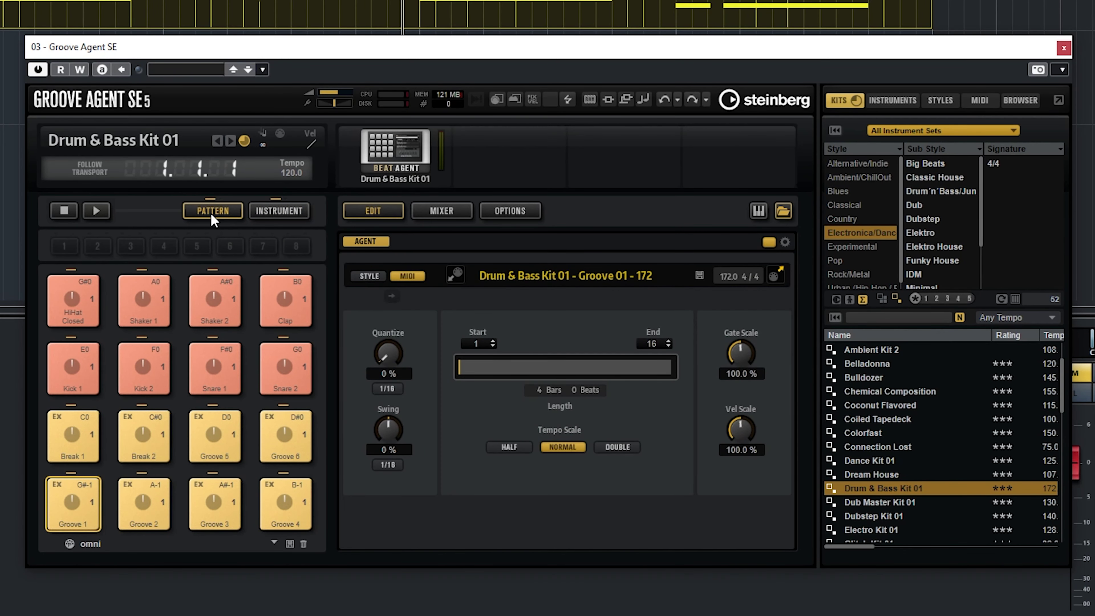
# Step: Audition the Break 1, Groove 5 and Snare 1 pattern pads of Drum & Bass Kit 01
pyautogui.click(76, 434)
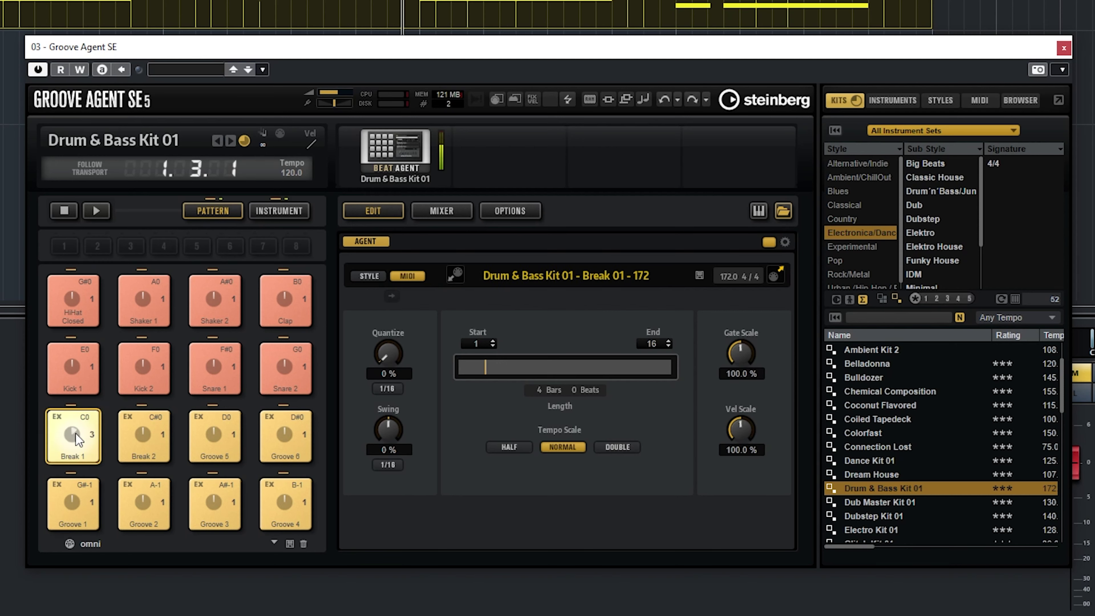
pyautogui.click(228, 427)
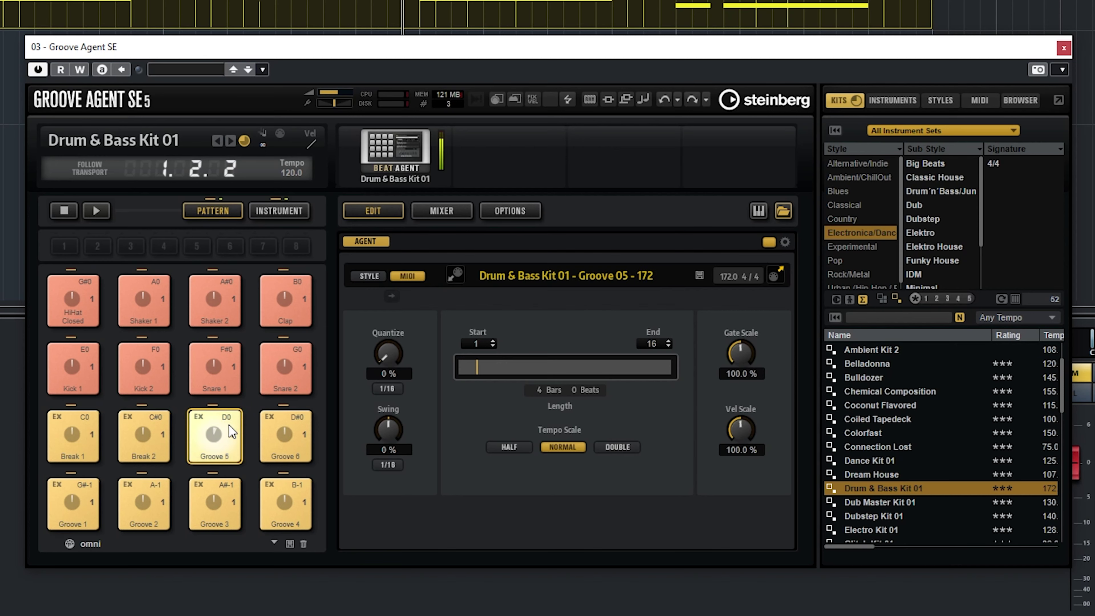
pyautogui.click(214, 367)
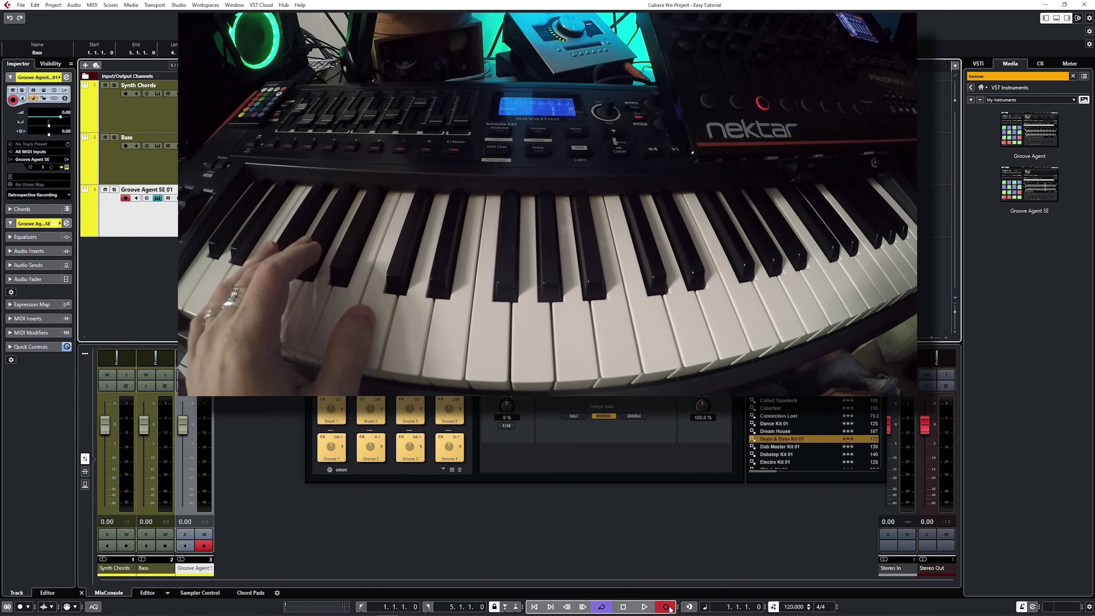
# Step: Record a keyboard-triggered drum pattern take on the Groove Agent SE 01 track and open it in the editor with a smaller velocity lane
pyautogui.click(670, 608)
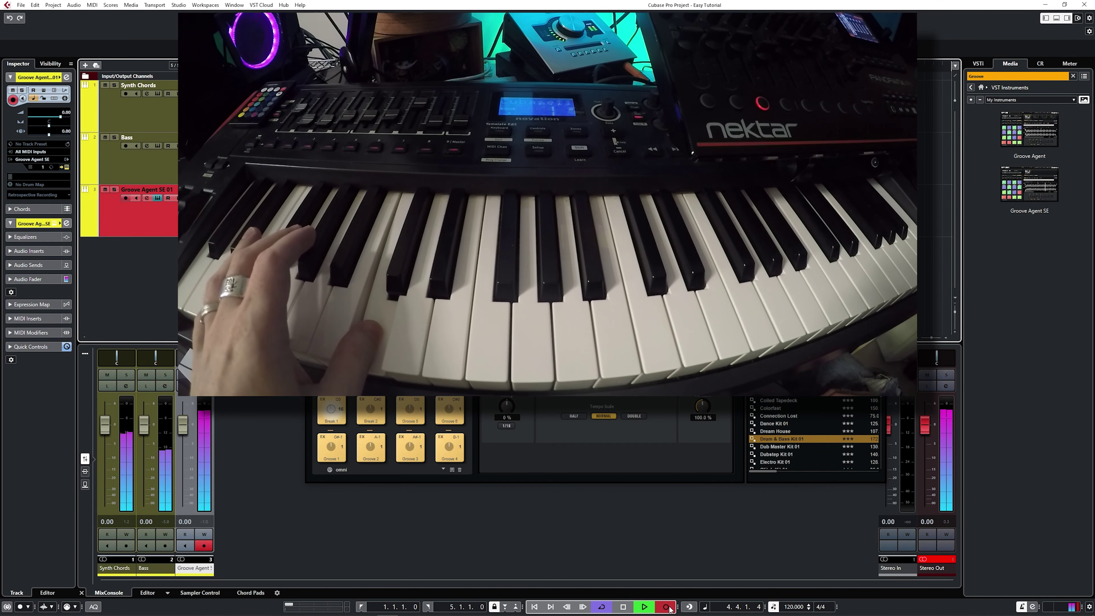
pyautogui.click(667, 607)
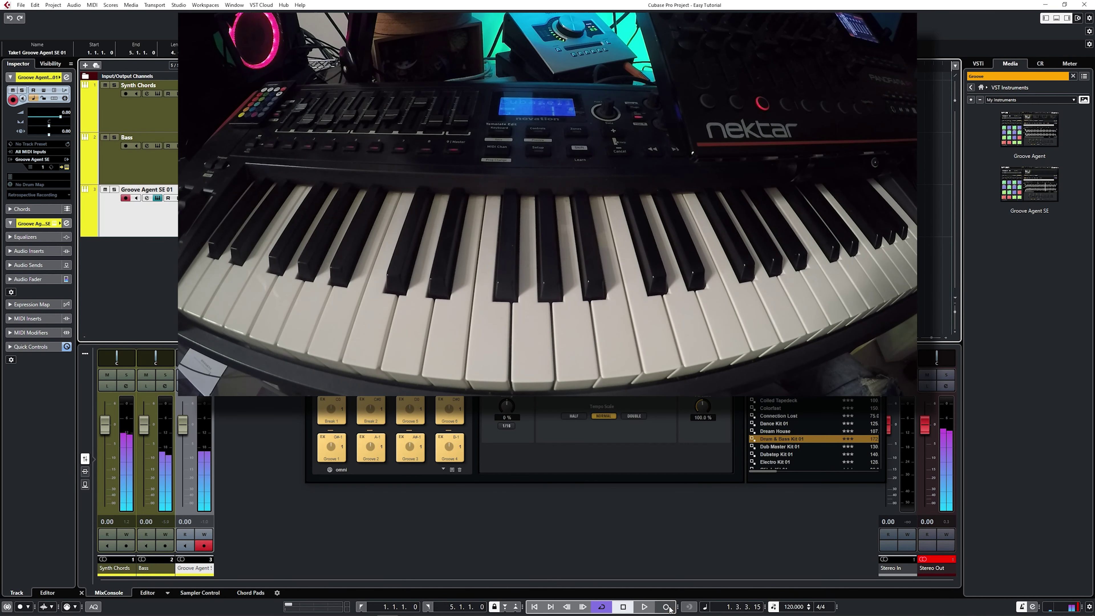
pyautogui.doubleClick(319, 219)
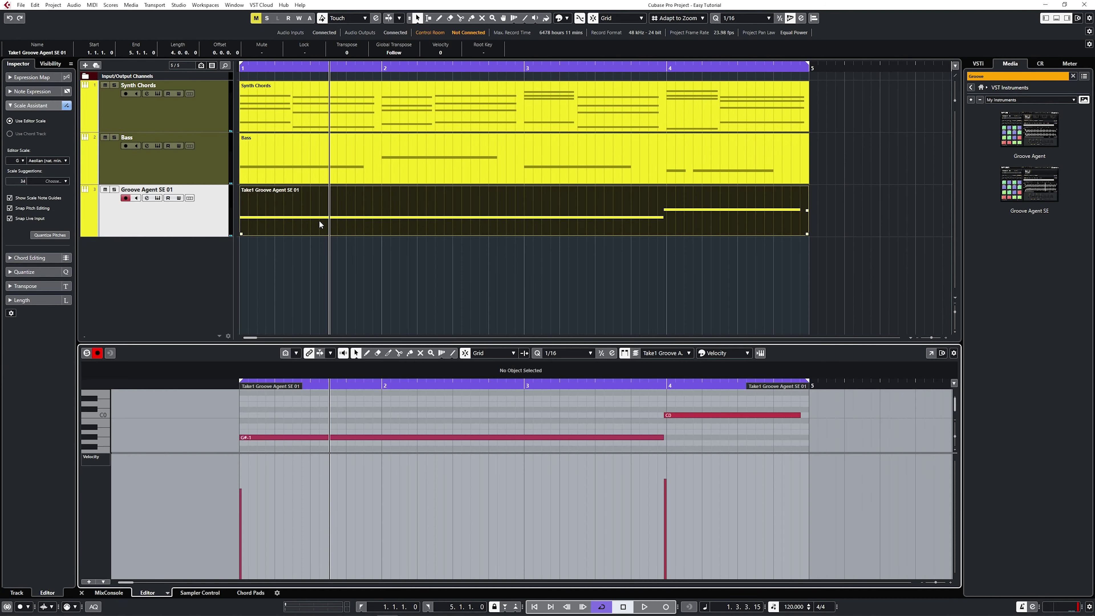
pyautogui.moveTo(372, 452); pyautogui.dragTo(372, 522)
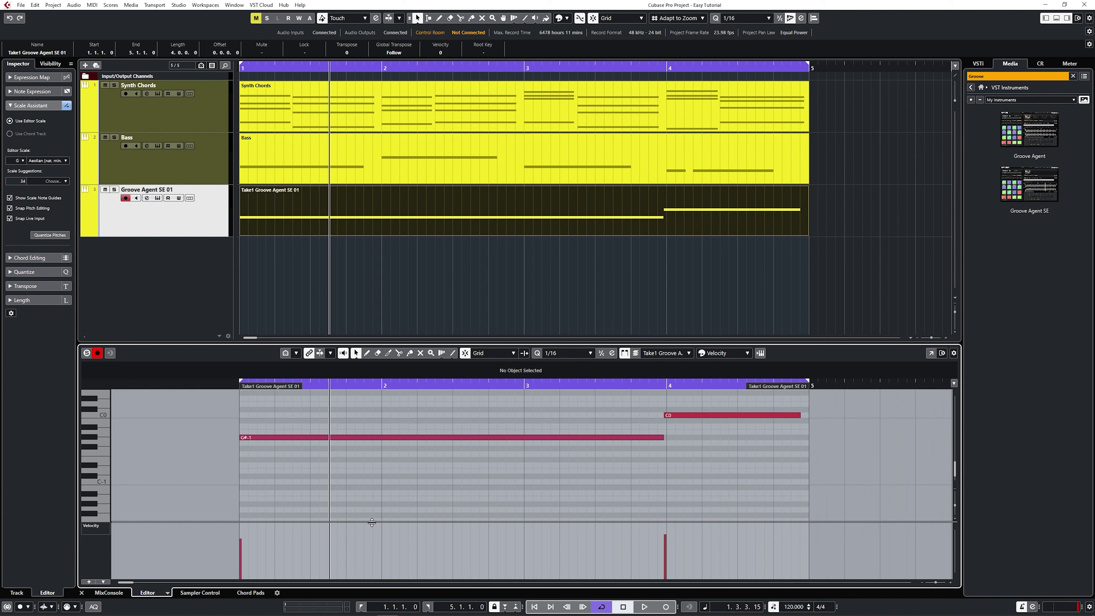
# Step: Erase the recorded take from the Groove Agent SE 01 track
pyautogui.rightClick(408, 280)
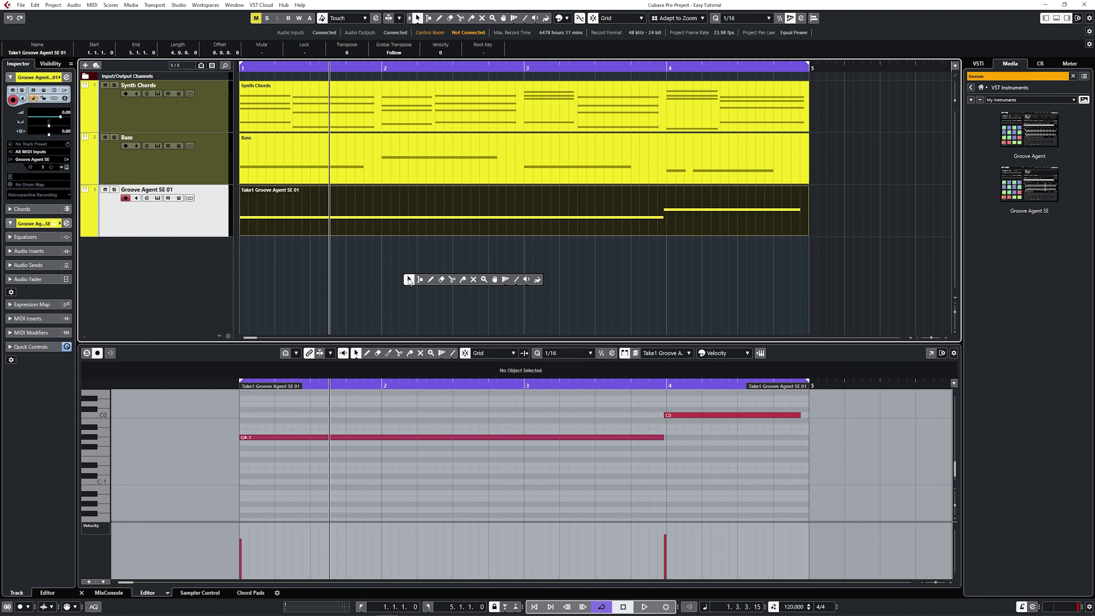
pyautogui.click(442, 279)
pyautogui.click(445, 227)
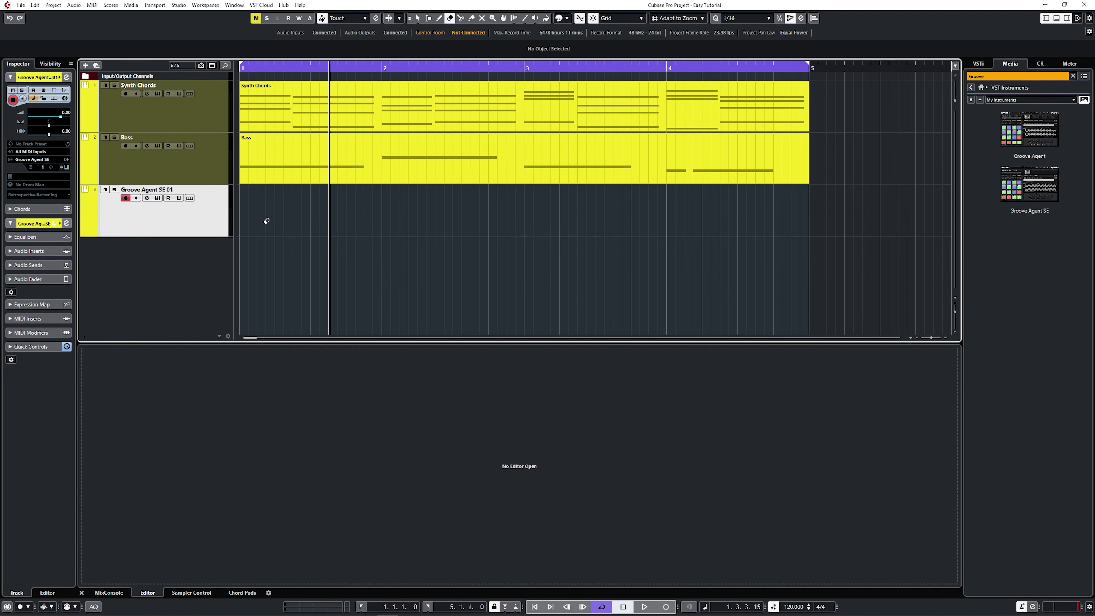
# Step: Reopen the Groove Agent SE instrument and audition its Groove 2 and Groove 4 patterns
pyautogui.click(159, 199)
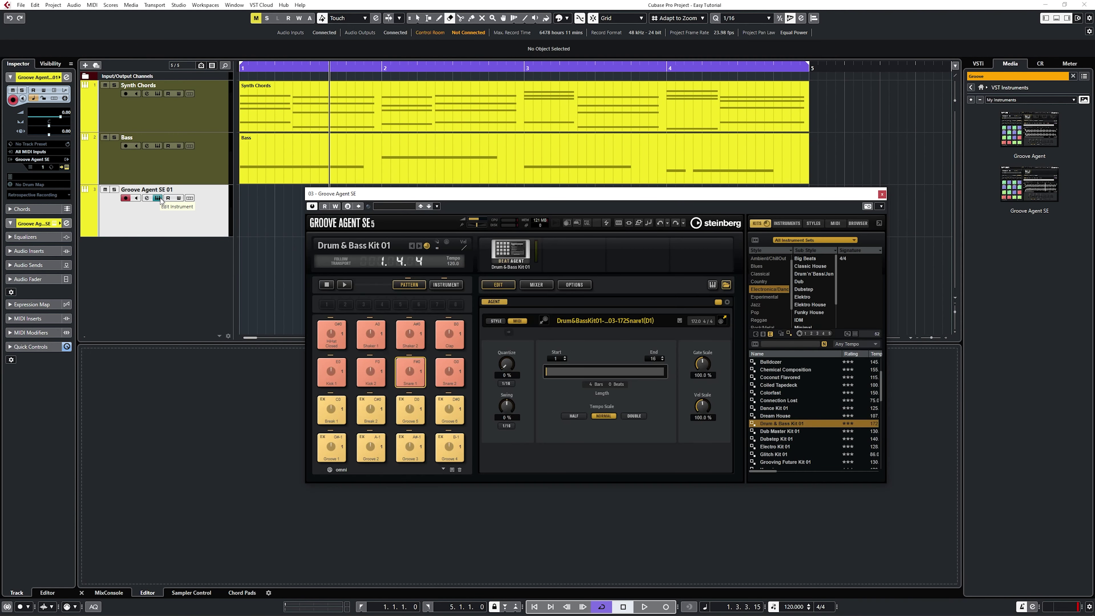
pyautogui.click(373, 447)
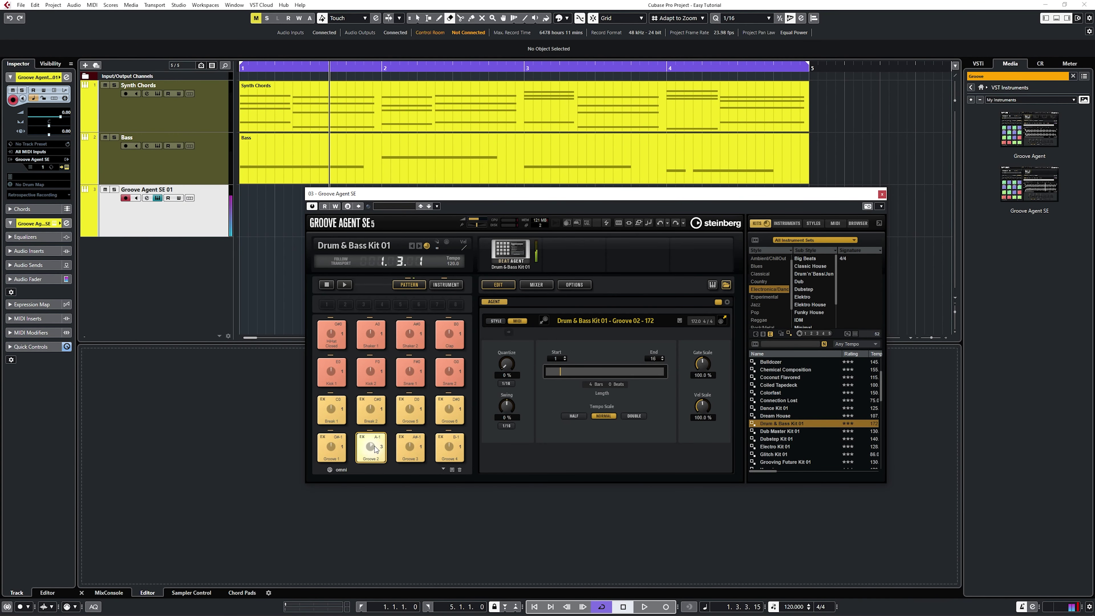
pyautogui.click(439, 444)
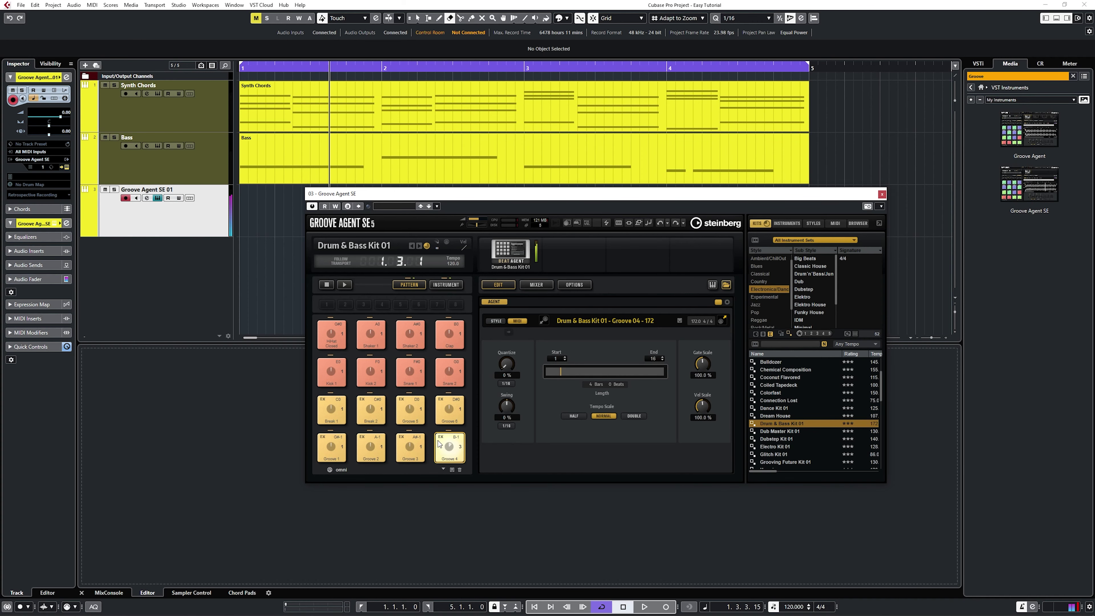
pyautogui.click(371, 447)
# Step: Place the Groove 2 pattern at bar 1 and the Groove 4 pattern at bar 5 on the Groove Agent SE 01 track
pyautogui.moveTo(471, 195); pyautogui.dragTo(462, 255)
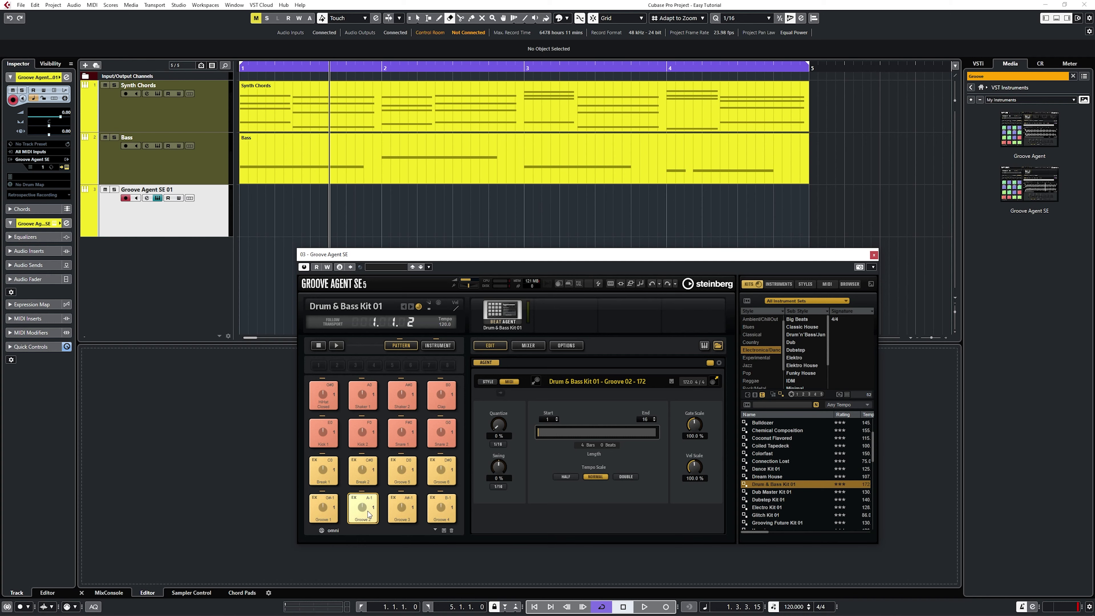
pyautogui.moveTo(368, 511); pyautogui.dragTo(239, 218)
pyautogui.moveTo(441, 508); pyautogui.dragTo(811, 220)
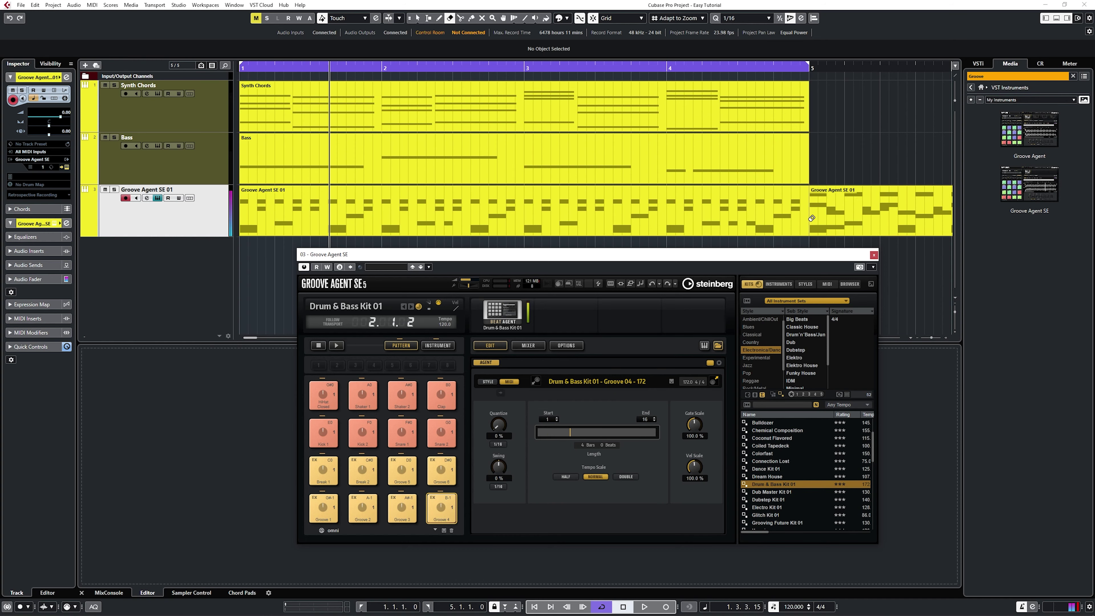
# Step: Place the Break 2 pattern at bar 9 and the Groove 5 pattern at bar 13 on the Groove Agent SE 01 track
pyautogui.moveTo(930, 338); pyautogui.dragTo(929, 338)
pyautogui.click(362, 470)
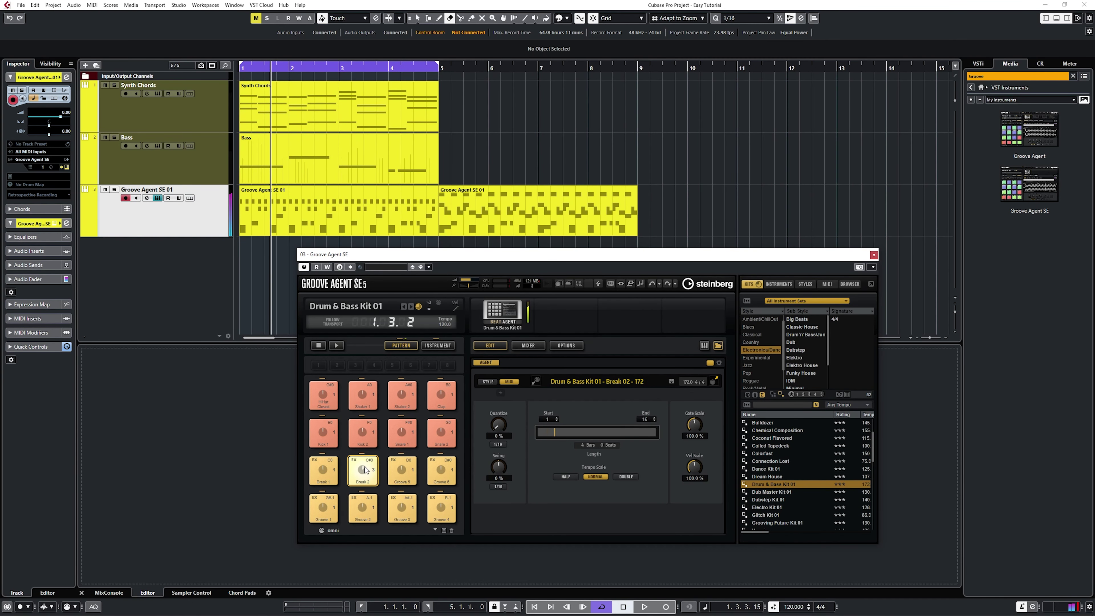
pyautogui.moveTo(365, 470); pyautogui.dragTo(643, 219)
pyautogui.moveTo(402, 470); pyautogui.dragTo(844, 229)
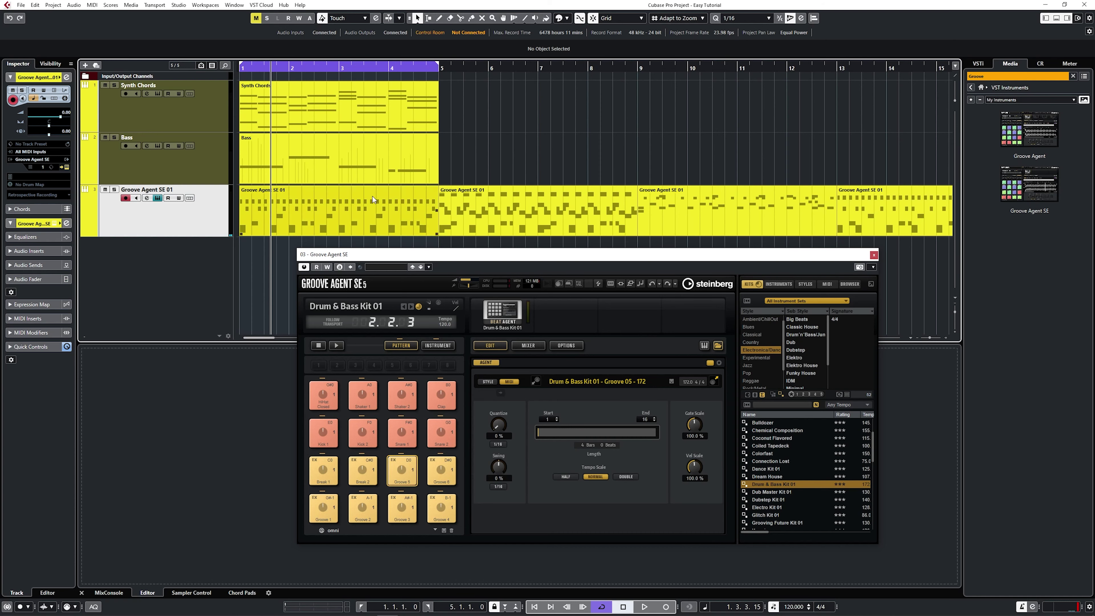
# Step: Rename the four drum parts on the Groove Agent SE 01 track as Groove 2, Groove 4, Break 2 and Groove 5
pyautogui.doubleClick(373, 199)
pyautogui.click(56, 53)
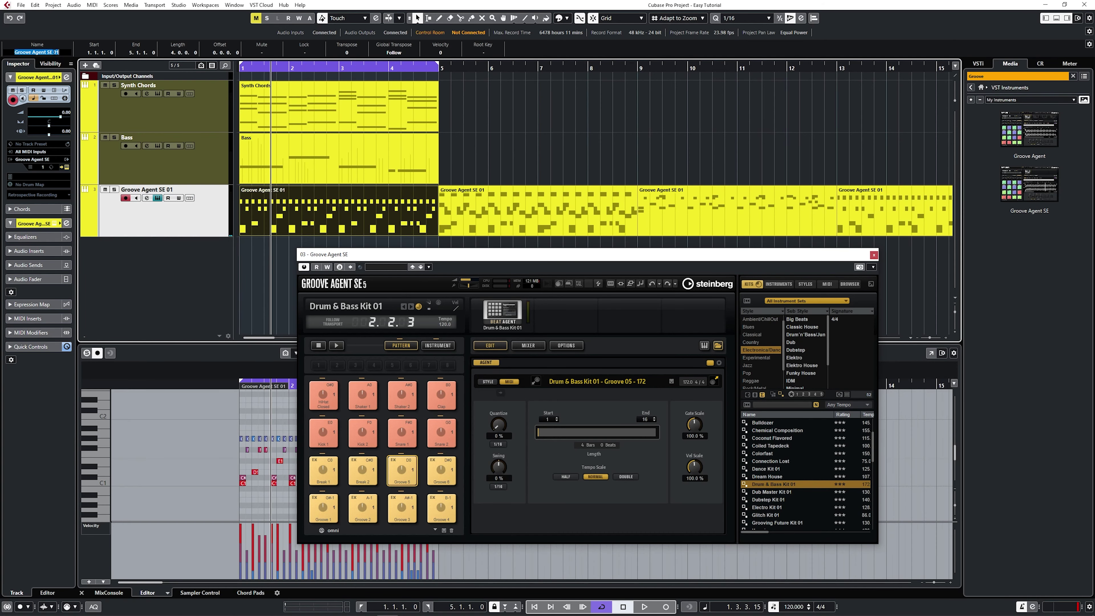
pyautogui.write('Groov')
pyautogui.click(511, 132)
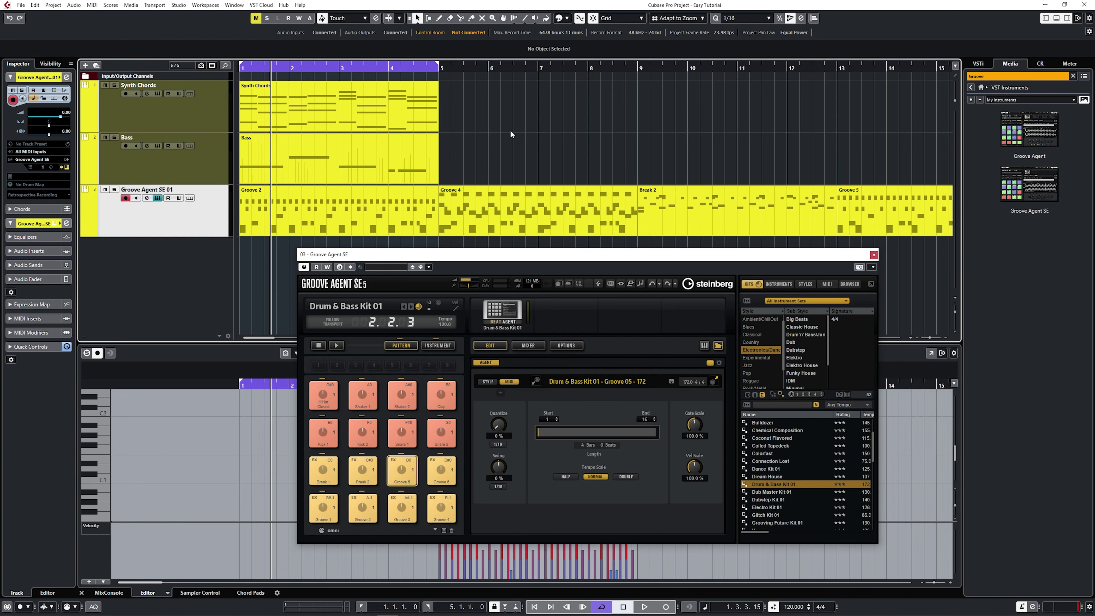
# Step: Color the Groove 4 part green, the Break 2 part turquoise and the Groove 5 part dark yellow
pyautogui.click(401, 226)
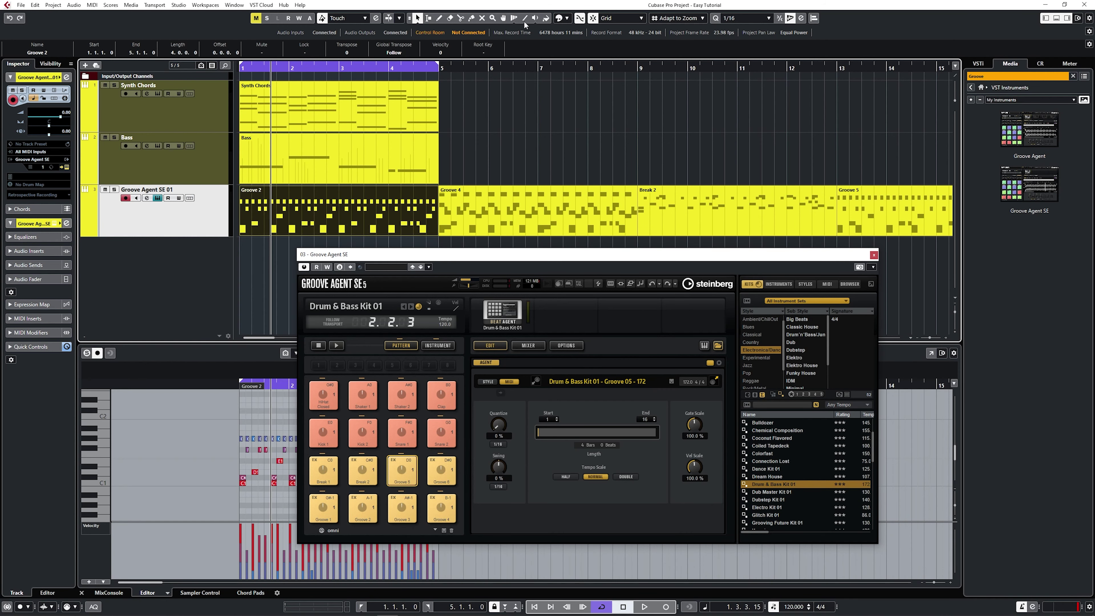
pyautogui.click(568, 18)
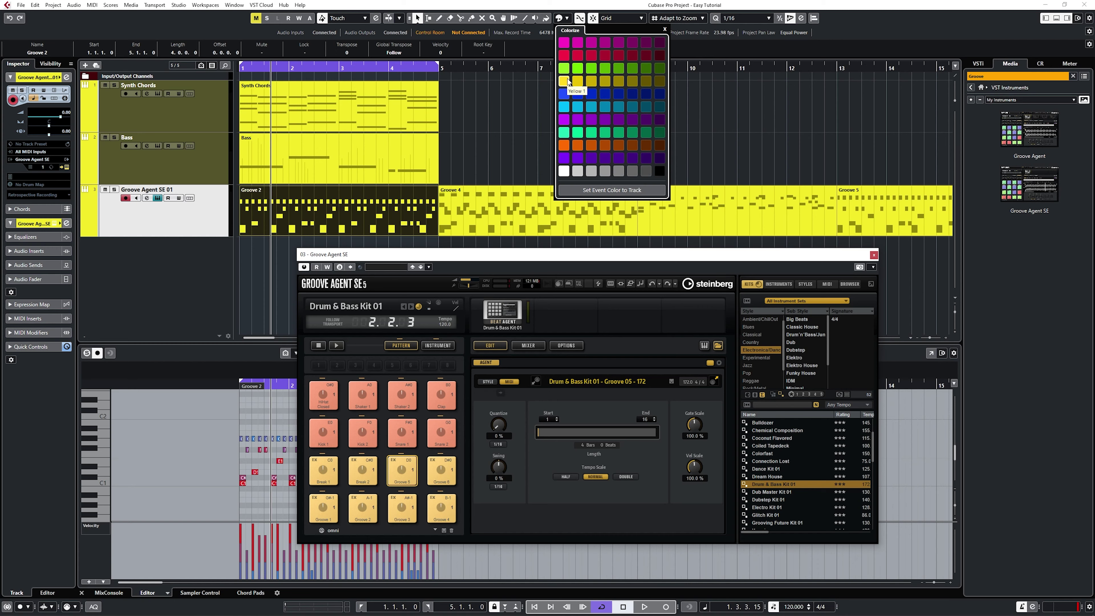
pyautogui.click(714, 124)
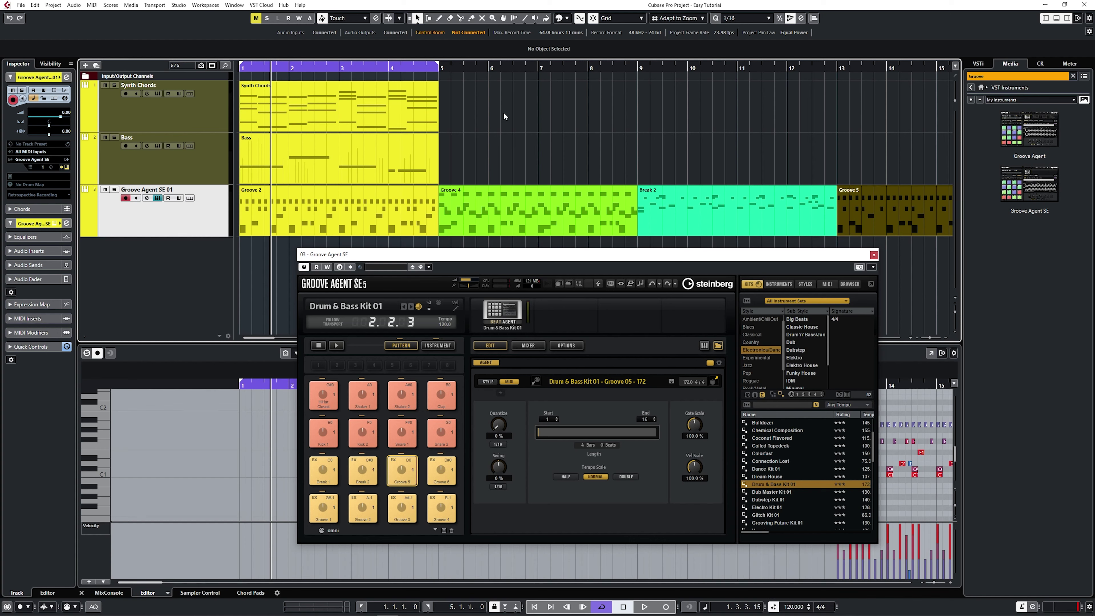
# Step: Repeat the Synth Chords and Bass parts once from bar 5 and extend the cycle range's end to bar 9
pyautogui.click(437, 111)
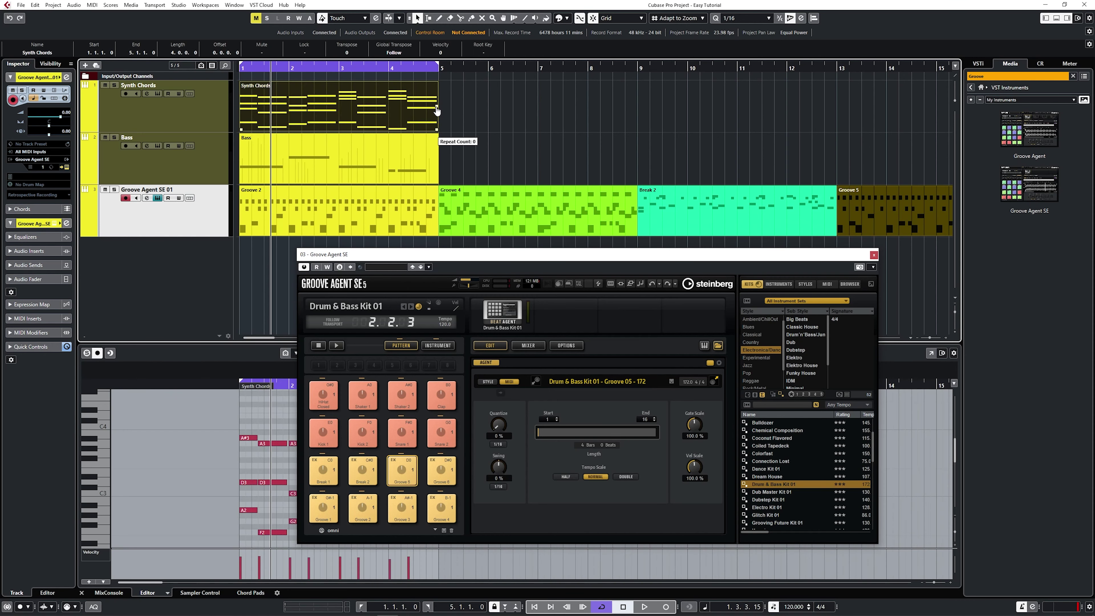
pyautogui.moveTo(436, 111); pyautogui.dragTo(490, 121)
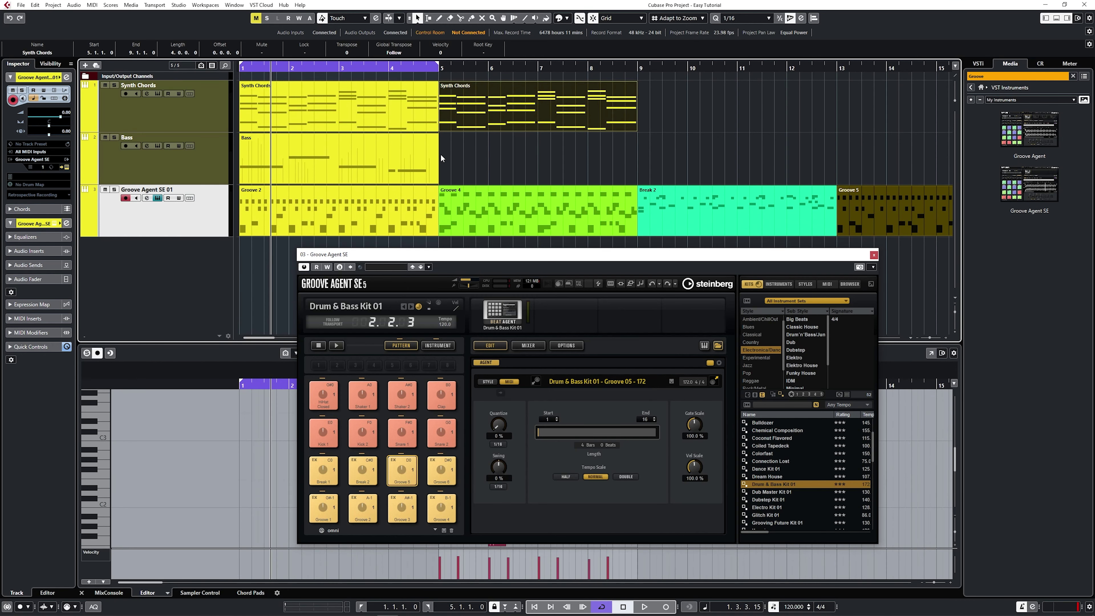
pyautogui.moveTo(436, 159); pyautogui.dragTo(512, 161)
pyautogui.moveTo(439, 67); pyautogui.dragTo(637, 76)
# Step: Switch to the Split tool for cutting parts in the arrangement
pyautogui.rightClick(687, 158)
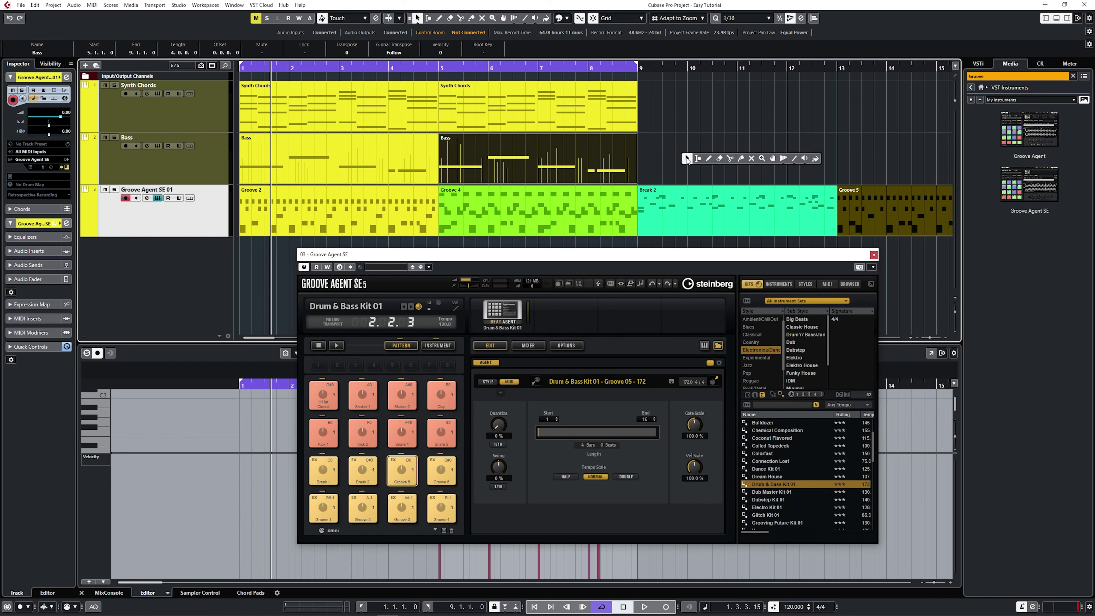
pyautogui.click(728, 159)
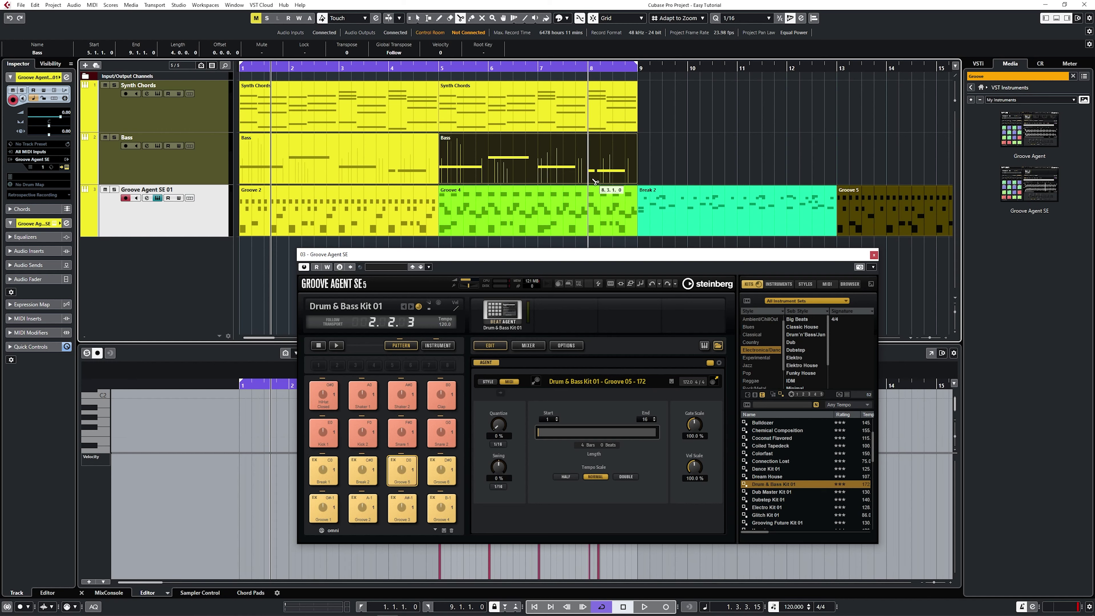
# Step: Replace the fourth bar of the Groove 2 clip with a one-bar section of the Groove 4 clip
pyautogui.click(390, 211)
pyautogui.press('5')
pyautogui.click(414, 212)
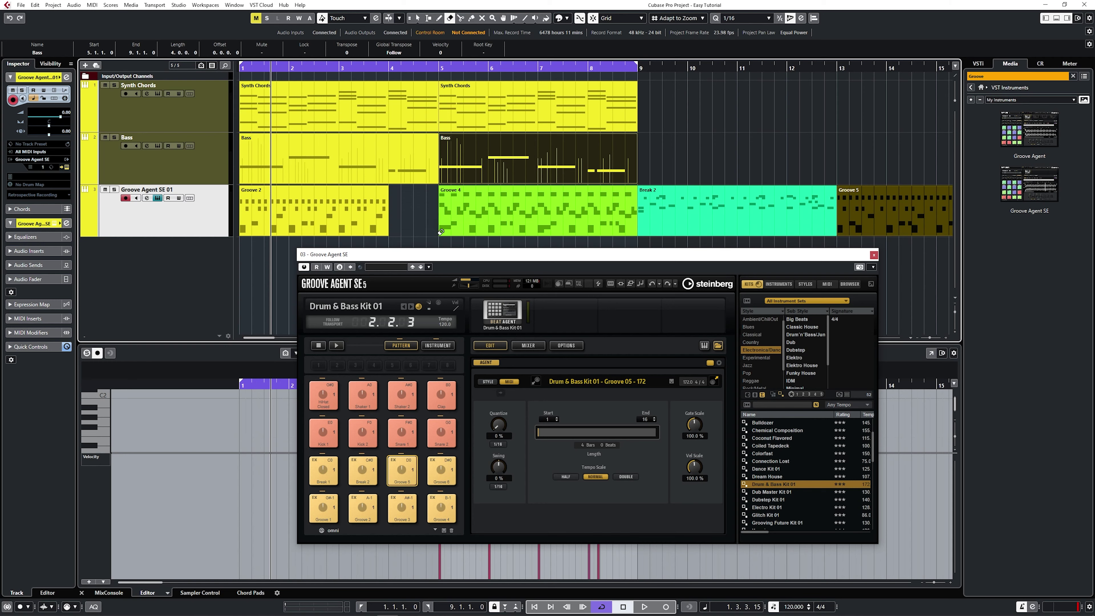
pyautogui.press('1')
pyautogui.moveTo(440, 233)
pyautogui.mouseDown()
pyautogui.moveTo(585, 240)
pyautogui.moveTo(556, 227)
pyautogui.moveTo(411, 238)
pyautogui.mouseUp()
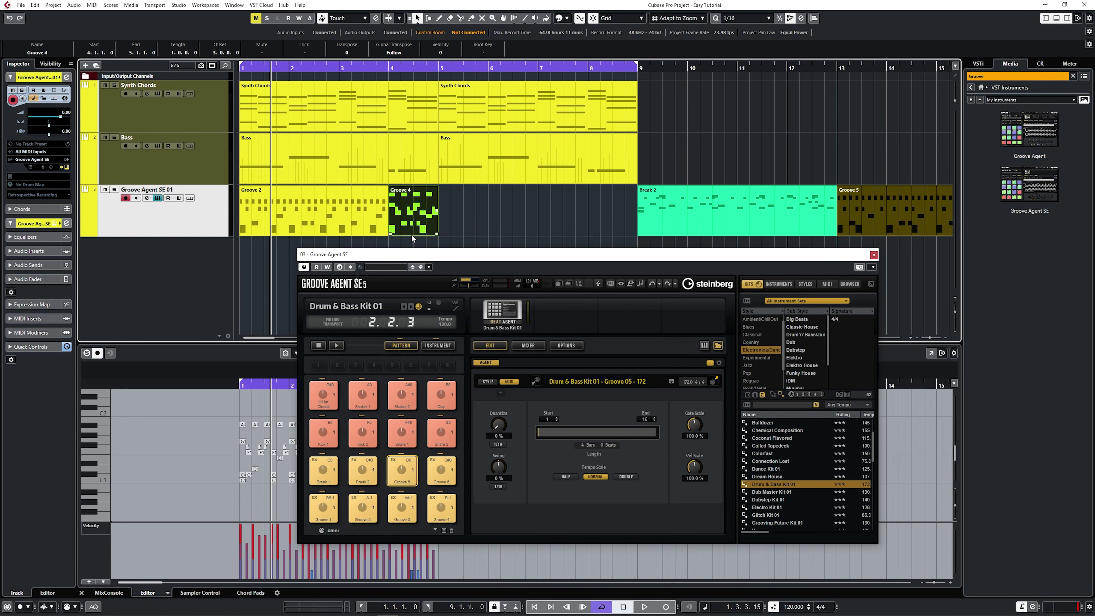
# Step: Copy the shortened Groove 2 clip to bar 5 on the Groove Agent SE 01 track
pyautogui.click(349, 221)
pyautogui.click(349, 221)
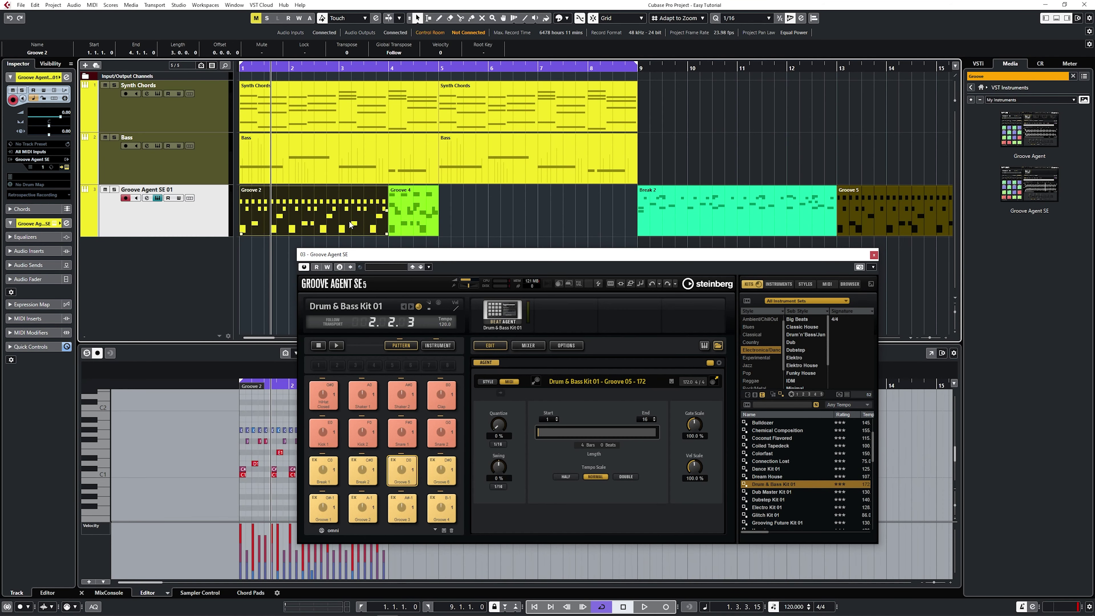
pyautogui.press('alt')
pyautogui.moveTo(351, 222); pyautogui.dragTo(541, 233)
# Step: Split the Groove 5 clip in the middle at bar 15 and erase its first half
pyautogui.click(918, 337)
pyautogui.click(918, 337)
pyautogui.rightClick(843, 168)
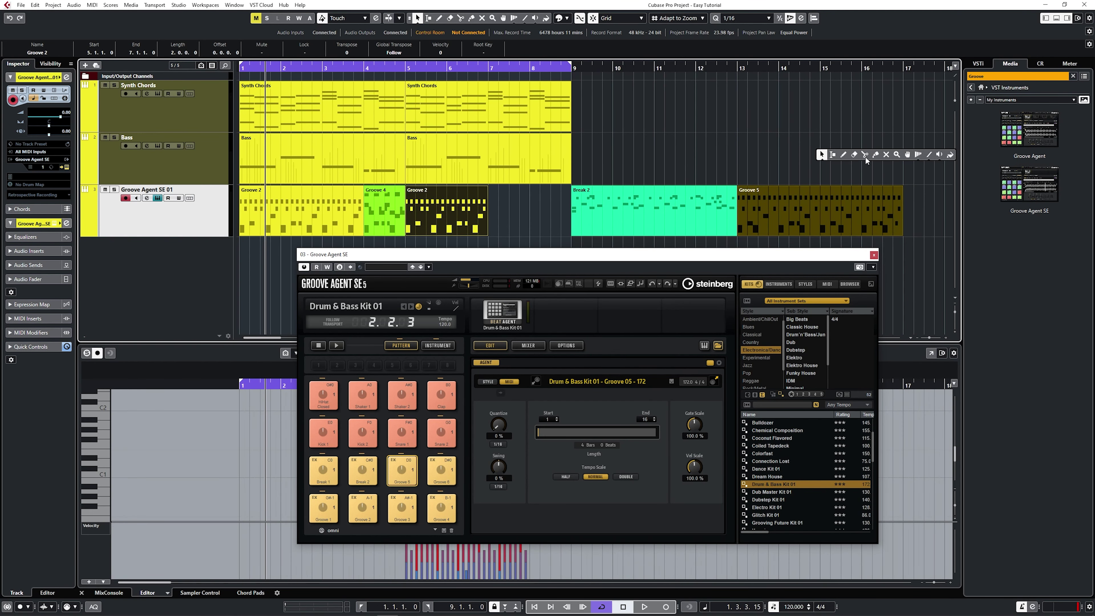
pyautogui.click(867, 156)
pyautogui.click(823, 210)
pyautogui.rightClick(822, 209)
pyautogui.click(839, 188)
pyautogui.click(788, 213)
# Step: Place a one-bar section of Groove 5 at bar 7 and a one-bar section of Break 2 at bar 8
pyautogui.press('1')
pyautogui.moveTo(858, 216); pyautogui.dragTo(528, 221)
pyautogui.moveTo(570, 234); pyautogui.dragTo(530, 234)
pyautogui.moveTo(573, 234); pyautogui.dragTo(698, 234)
pyautogui.moveTo(718, 229); pyautogui.dragTo(552, 231)
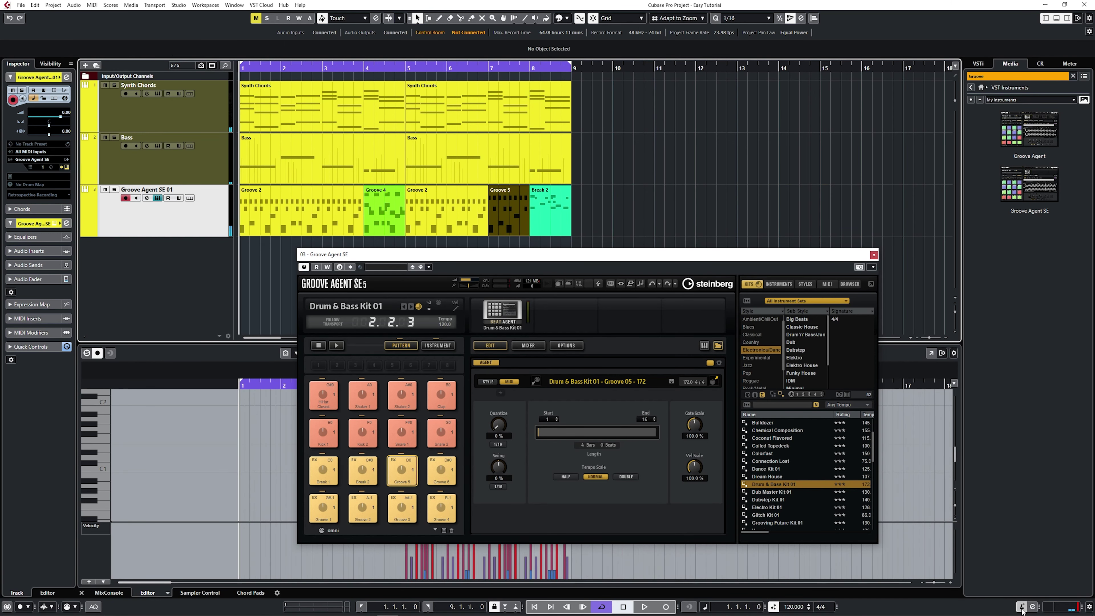
# Step: Play back the eight-bar arrangement to check the drums, and stop playback
pyautogui.click(644, 606)
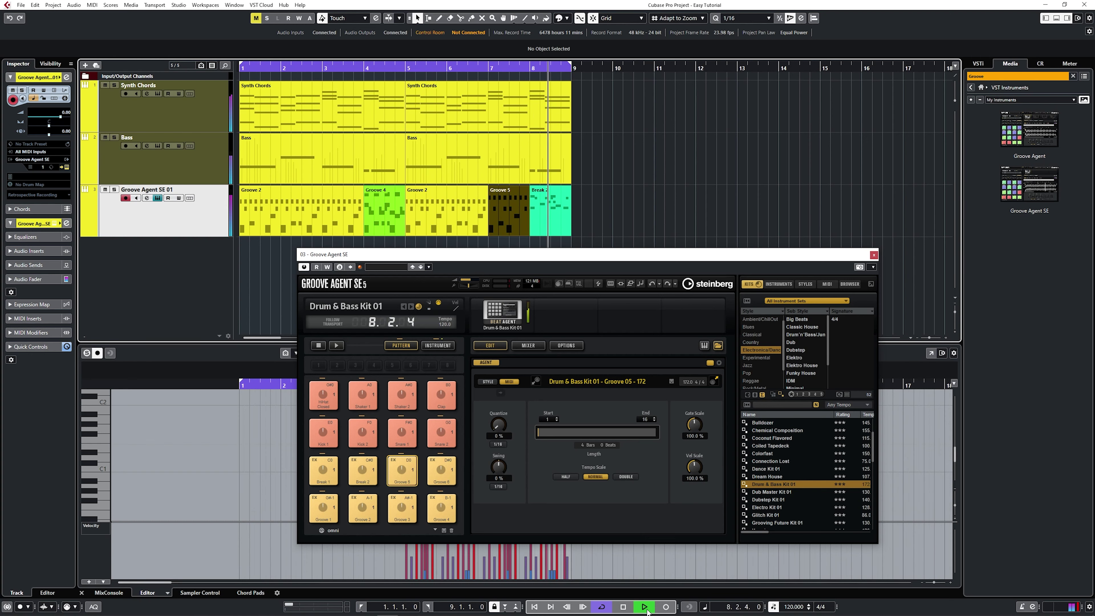
pyautogui.click(628, 606)
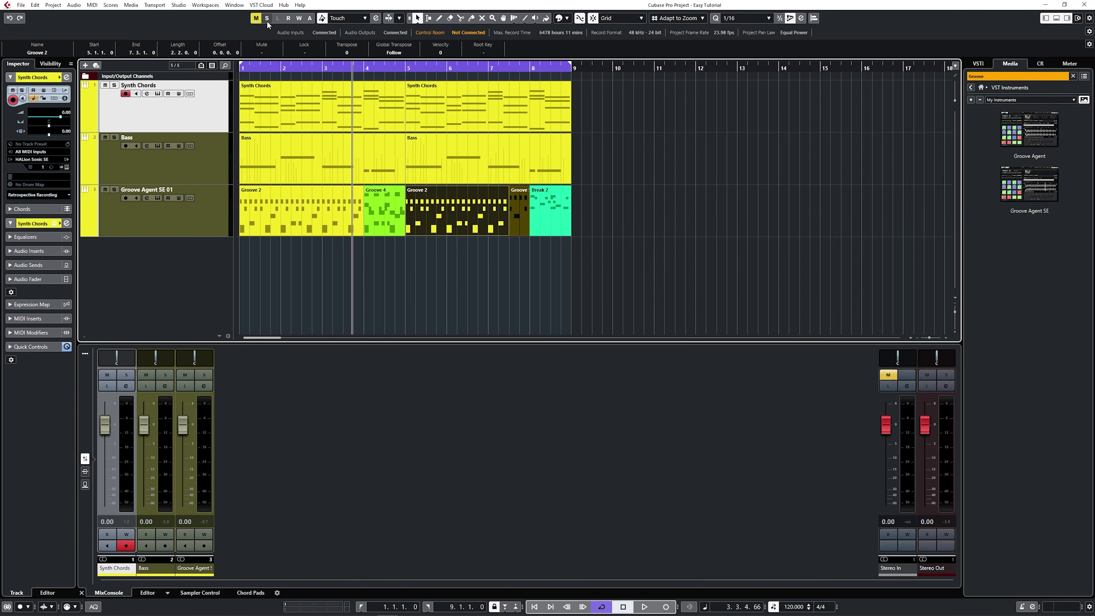
# Step: Open the first Groove 2 clip for editing and display its notes in the Drum Editor
pyautogui.click(316, 199)
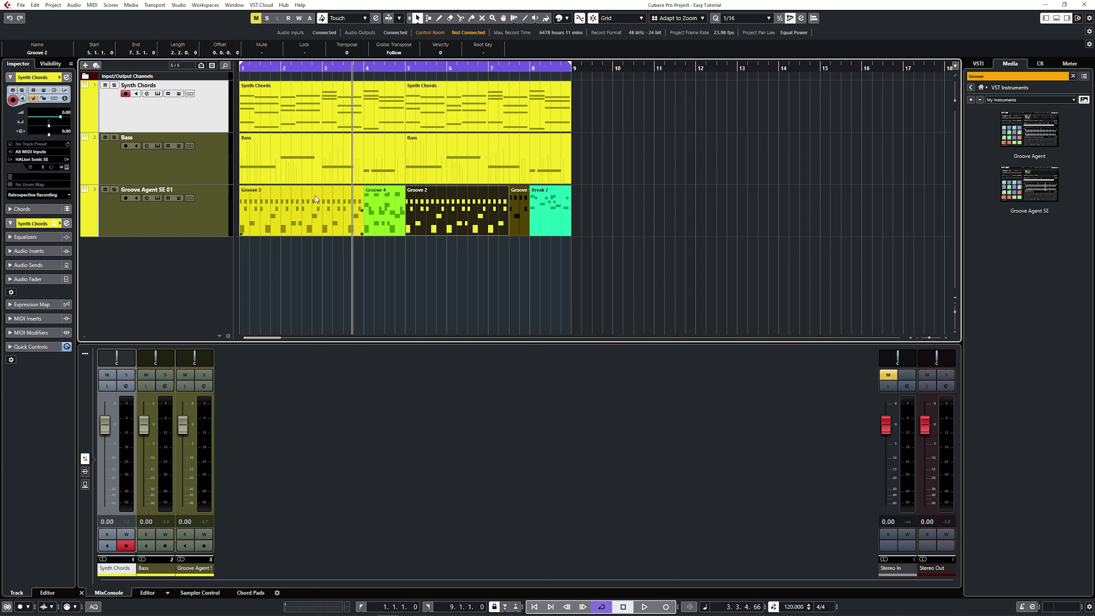
pyautogui.doubleClick(307, 216)
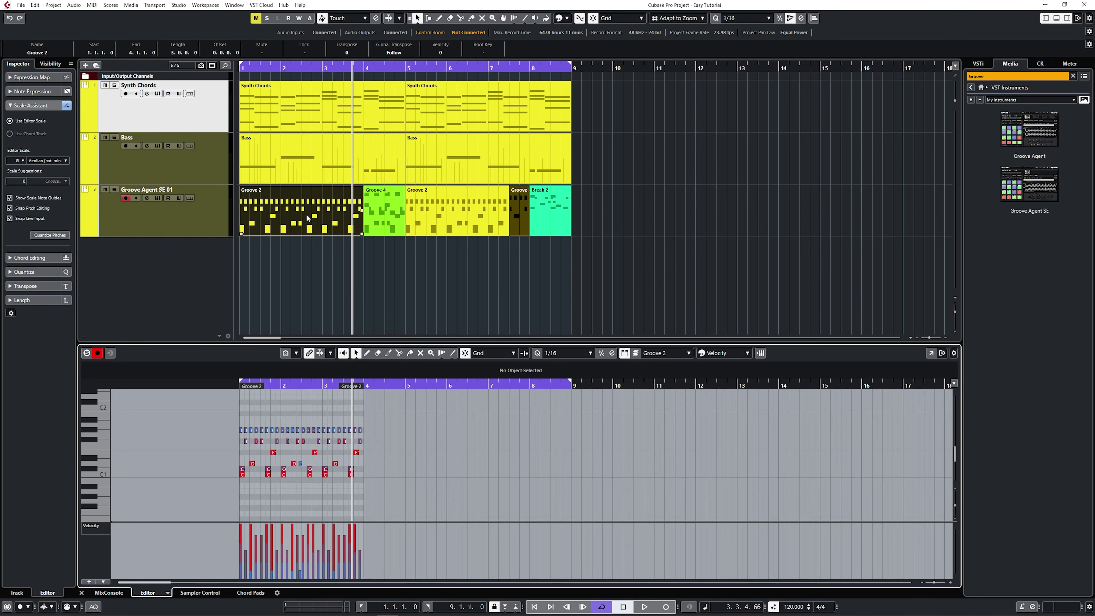
pyautogui.moveTo(228, 383); pyautogui.dragTo(232, 399)
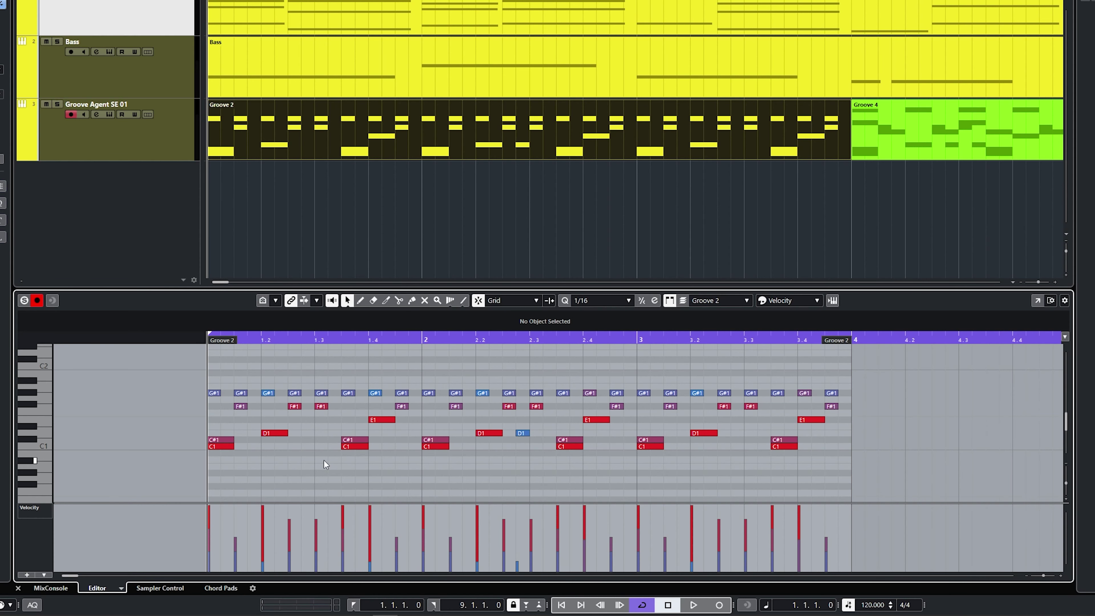
pyautogui.click(122, 587)
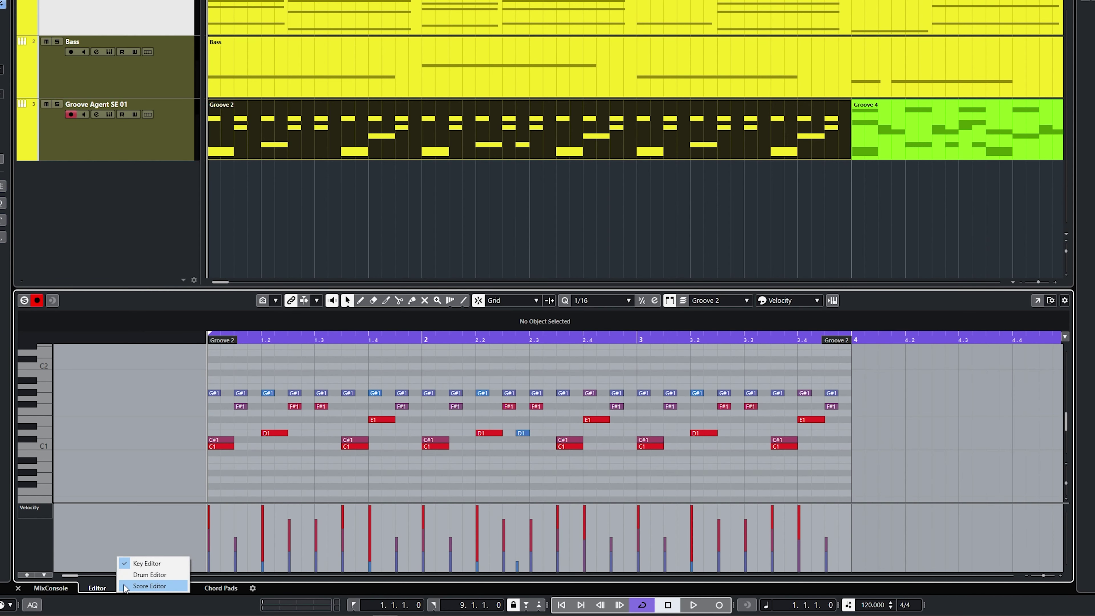
pyautogui.click(151, 573)
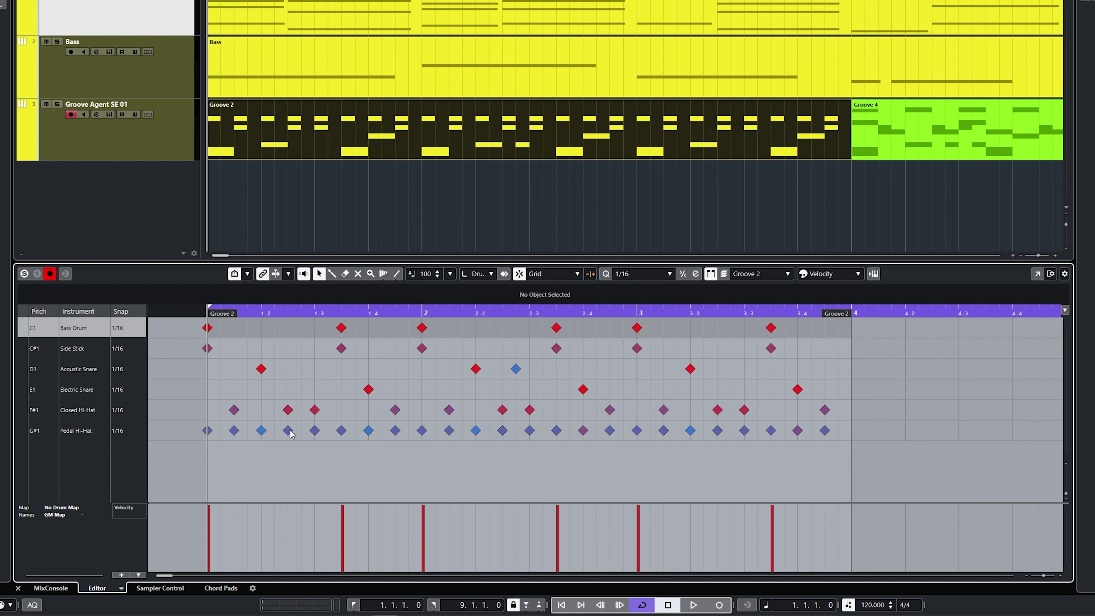
# Step: Examine the velocities of the Side Stick, Acoustic Snare and Electric Snare lanes in turn
pyautogui.click(80, 349)
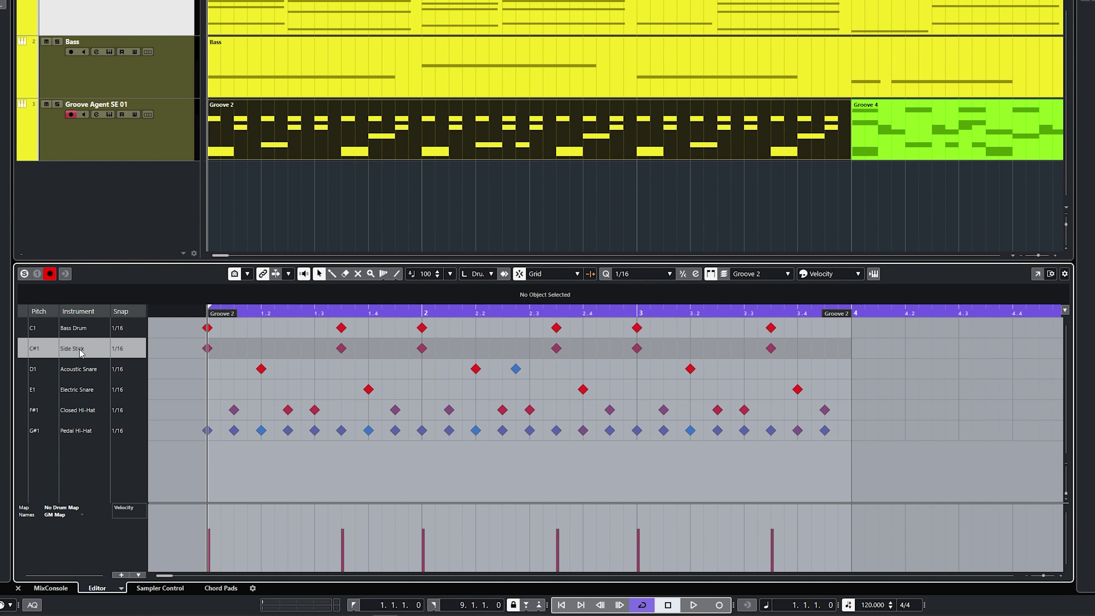
pyautogui.click(85, 373)
pyautogui.doubleClick(90, 390)
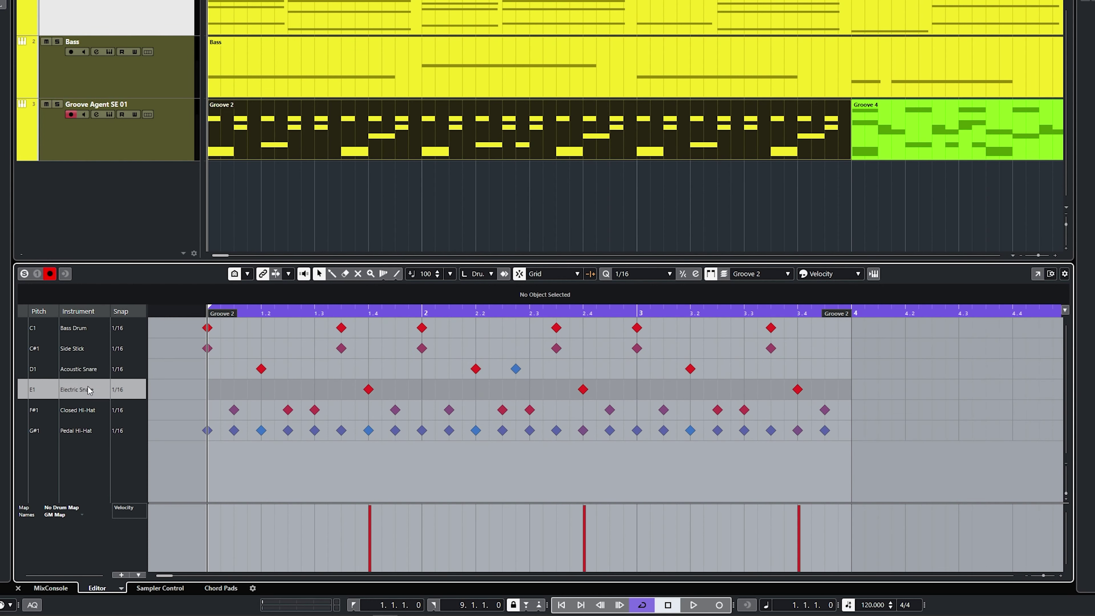
# Step: View the clip in the Key Editor for comparison and return to the Drum Editor
pyautogui.click(121, 588)
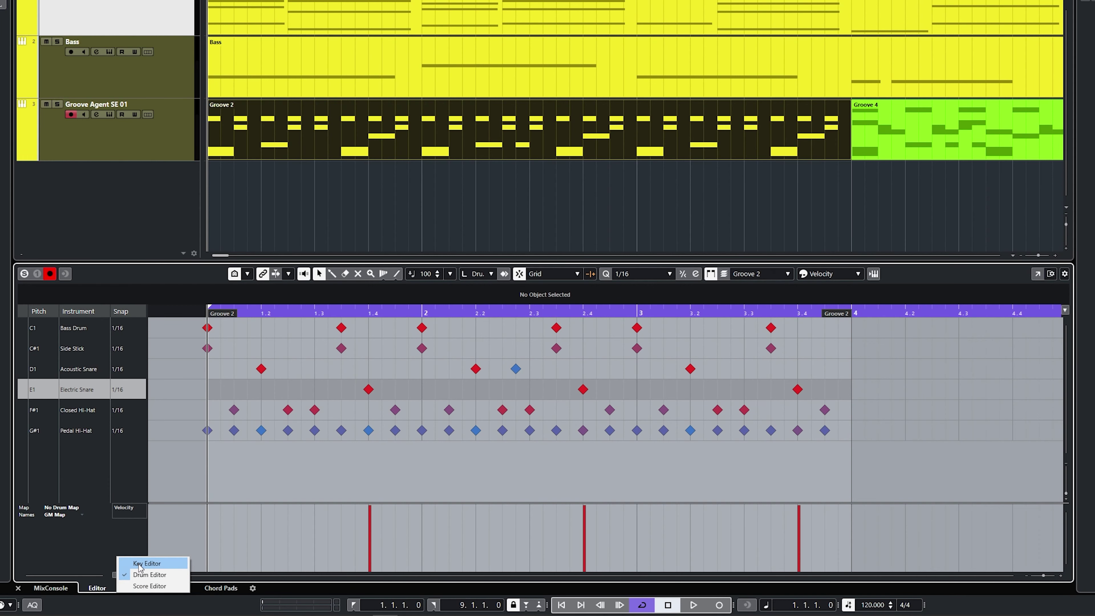
pyautogui.click(138, 566)
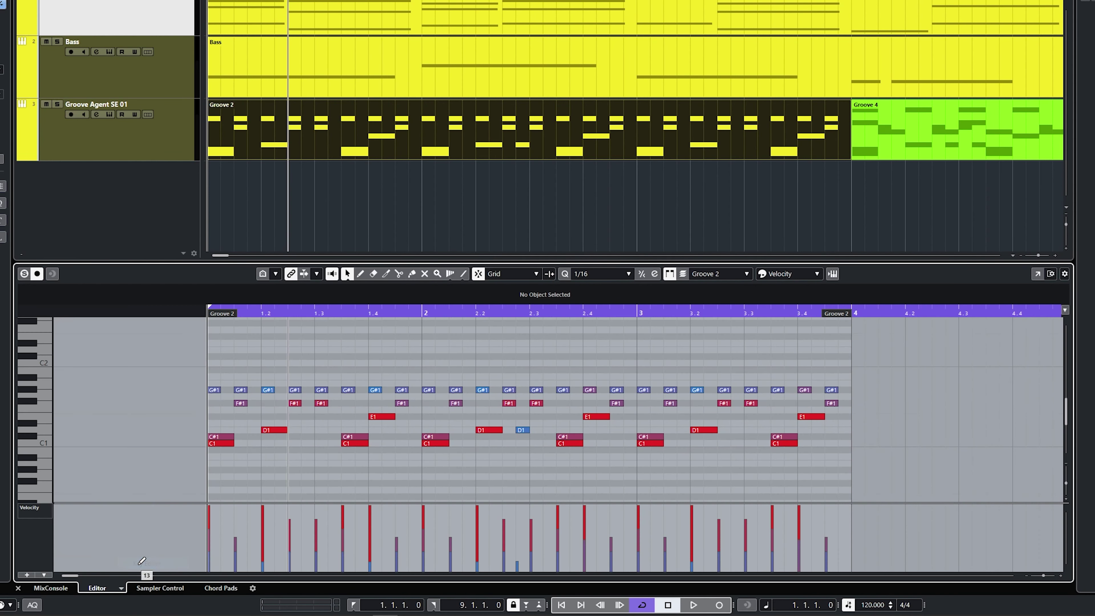
pyautogui.click(121, 589)
pyautogui.click(148, 579)
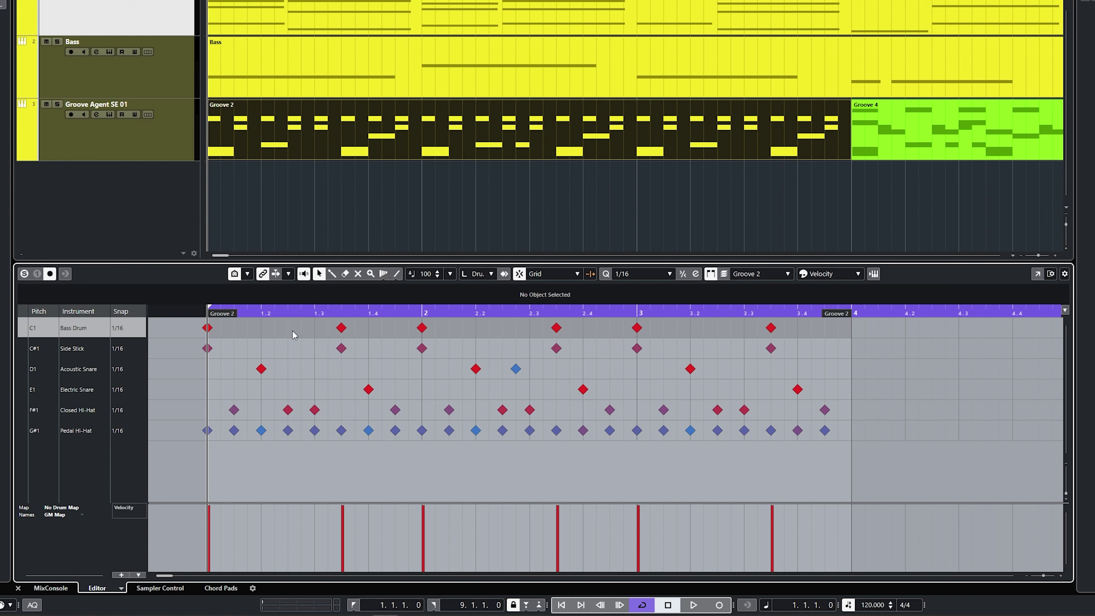
# Step: Try snap values of 1/4 and 1/8 Triplet on the Bass Drum lane and restore 1/16
pyautogui.click(135, 330)
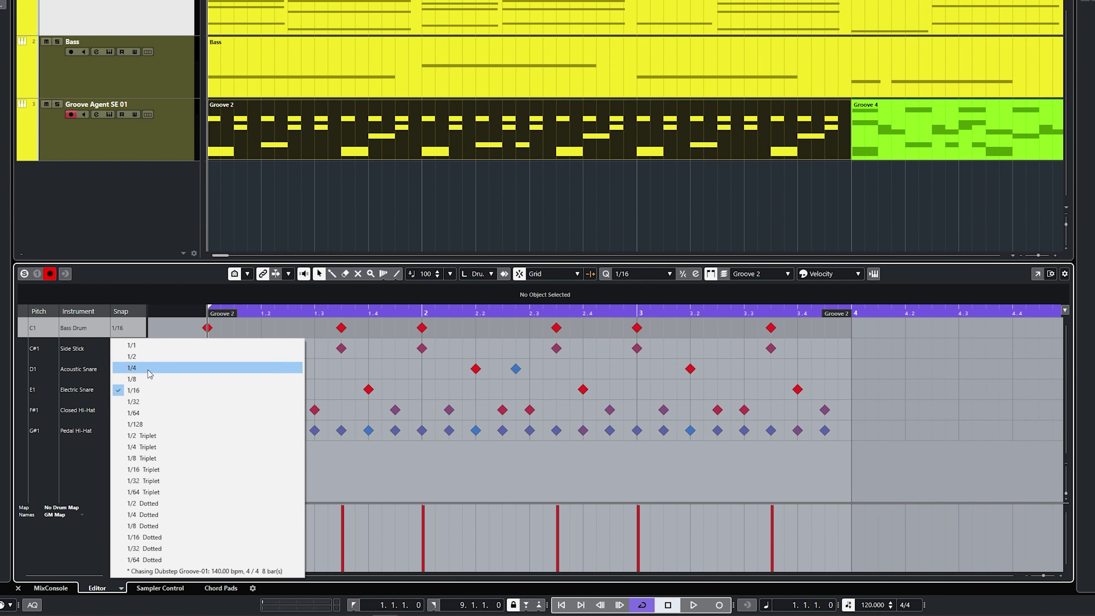
pyautogui.click(149, 369)
pyautogui.click(134, 327)
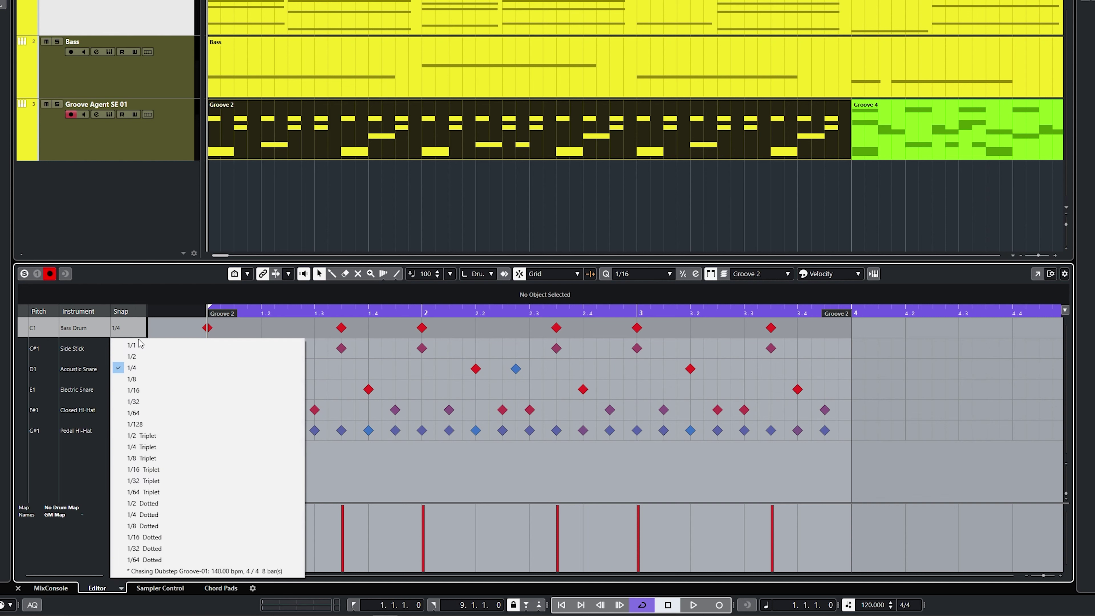
pyautogui.click(165, 457)
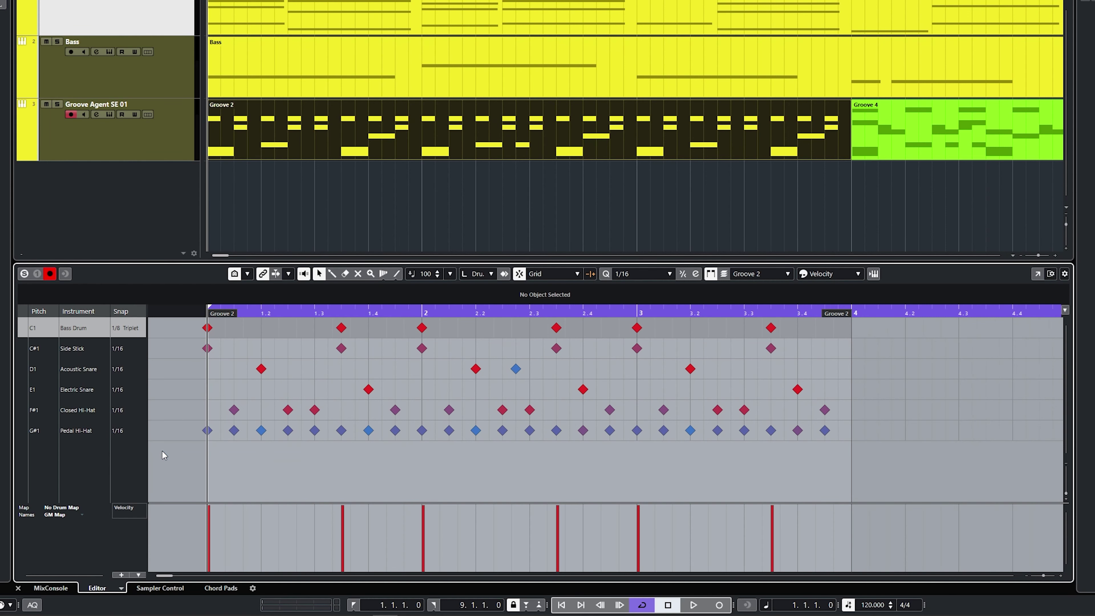
pyautogui.click(136, 329)
pyautogui.click(137, 390)
# Step: Audition the drum sounds from Side Stick through Pedal Hi-Hat, Closed Hi-Hat again, and Bass Drum
pyautogui.click(23, 349)
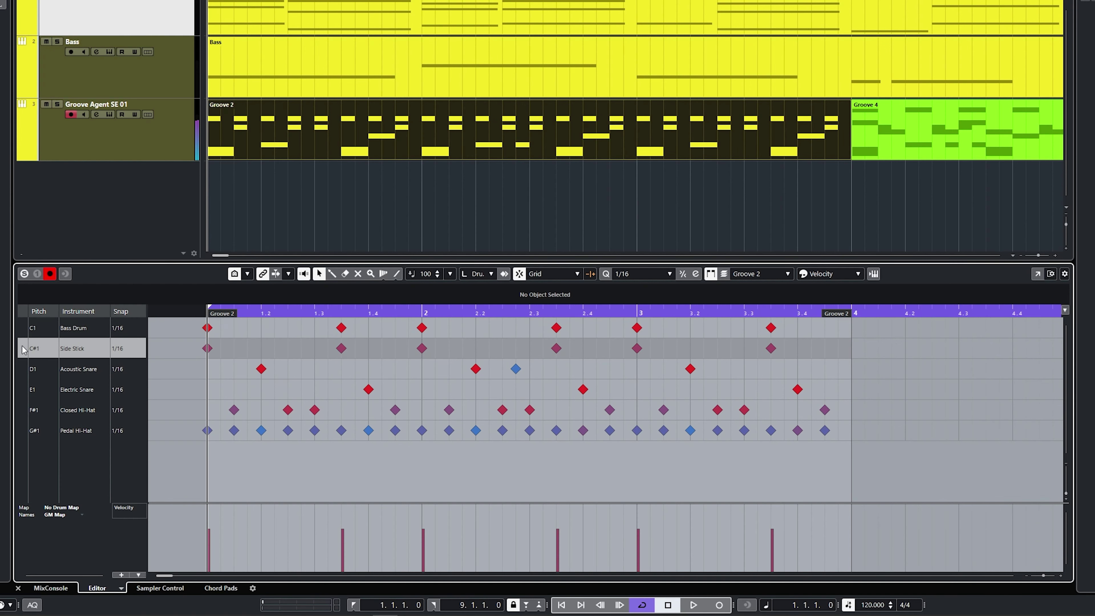
pyautogui.click(23, 369)
pyautogui.click(22, 391)
pyautogui.click(23, 409)
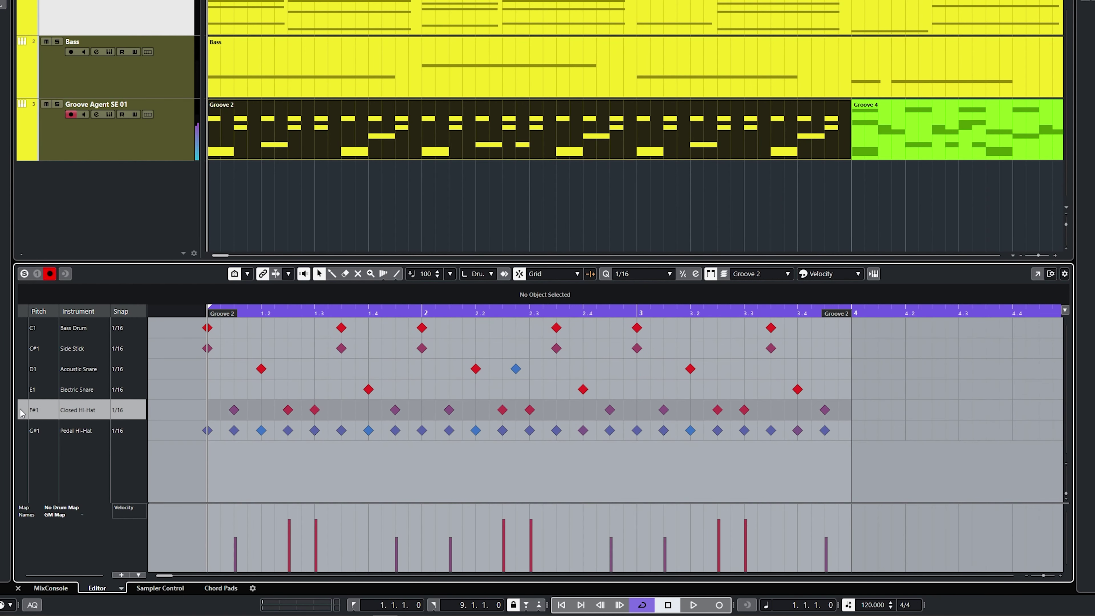
pyautogui.click(24, 430)
pyautogui.click(20, 409)
pyautogui.click(21, 330)
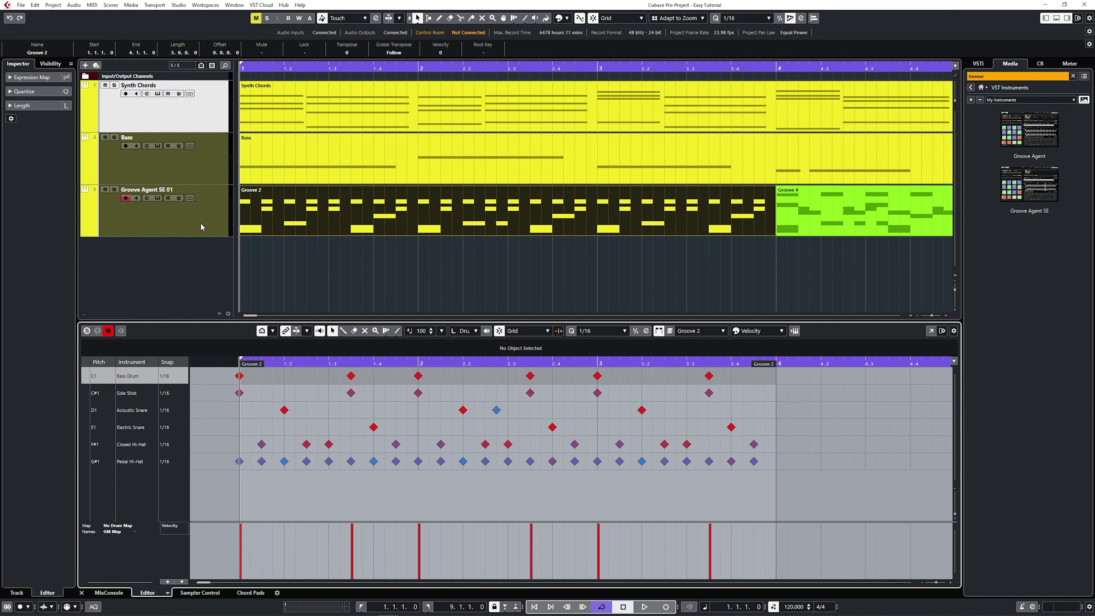
# Step: Create a drum map from the instrument for the Groove Agent SE 01 track
pyautogui.click(201, 227)
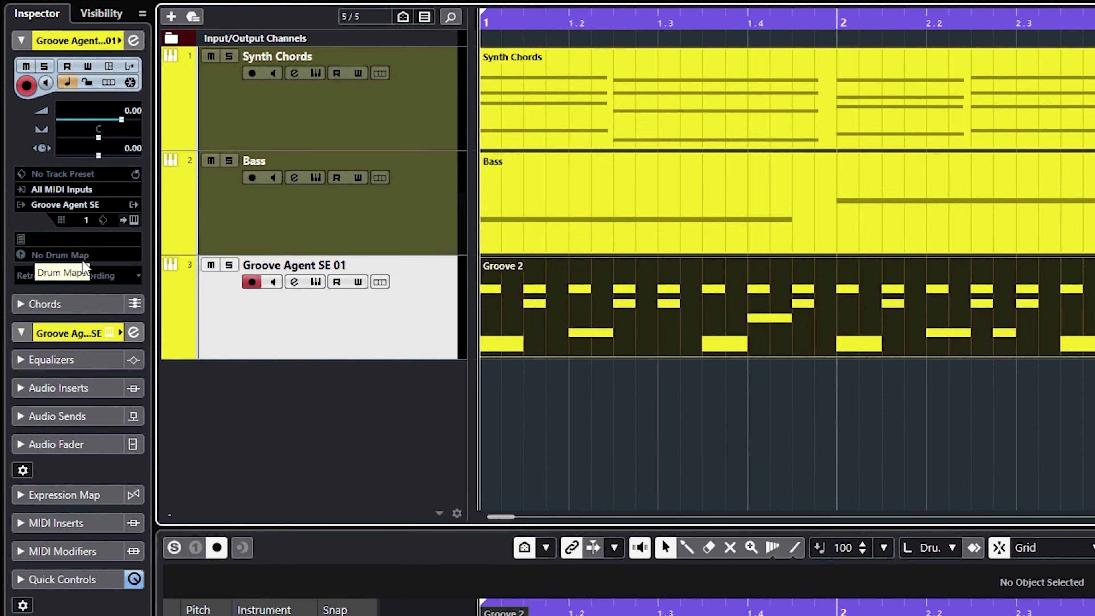
pyautogui.click(83, 258)
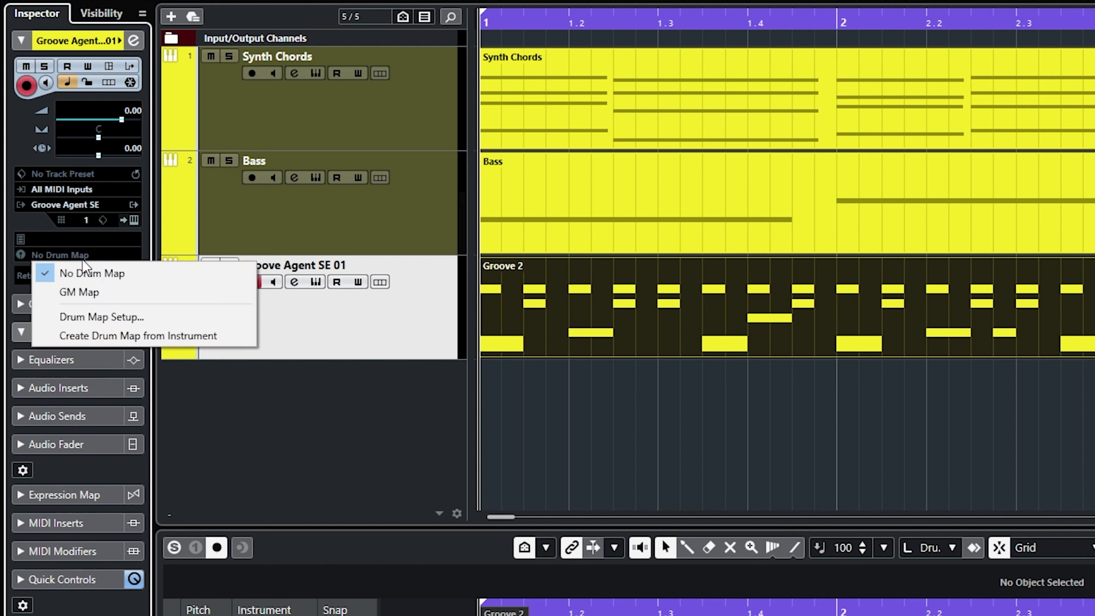
pyautogui.click(131, 339)
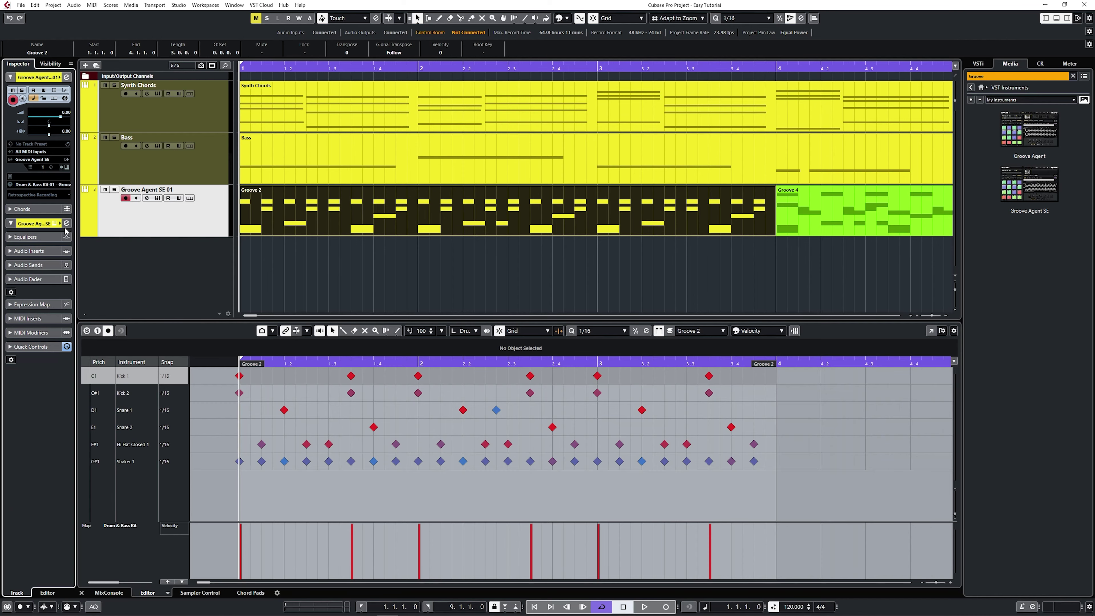
pyautogui.click(66, 223)
pyautogui.click(83, 377)
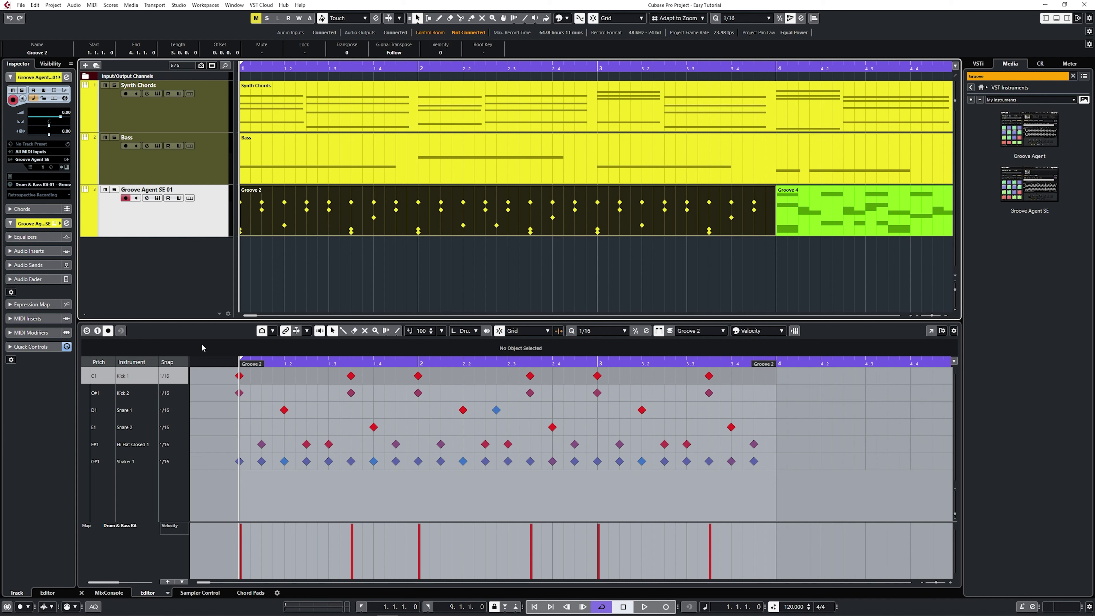
# Step: Show the drum sounds in use by the instrument and enlarge the Drum Editor to fit the whole sound list
pyautogui.click(273, 331)
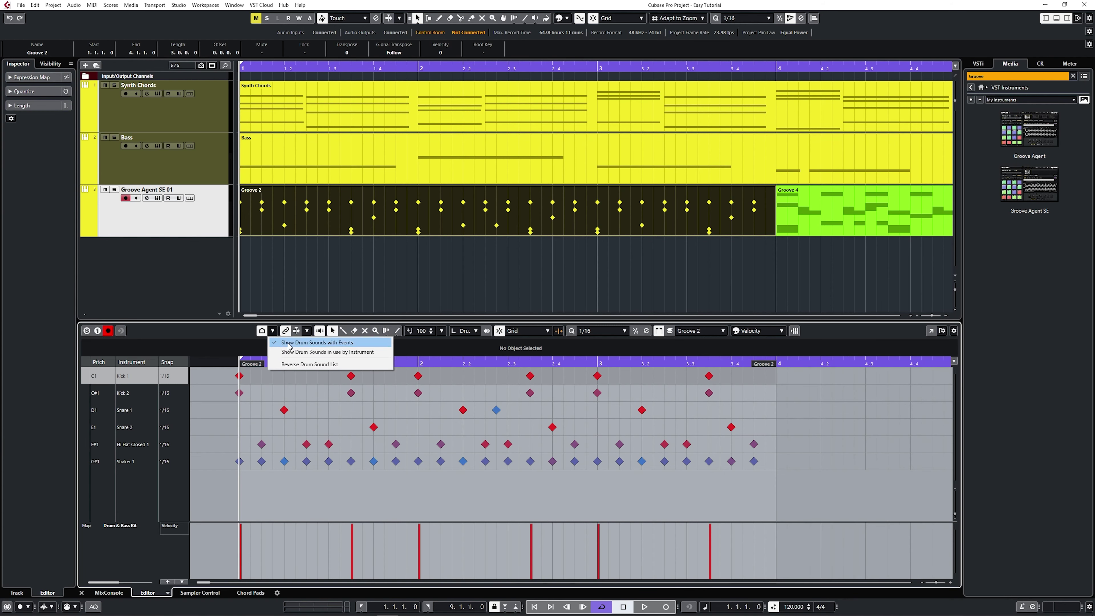
pyautogui.click(288, 344)
pyautogui.click(273, 330)
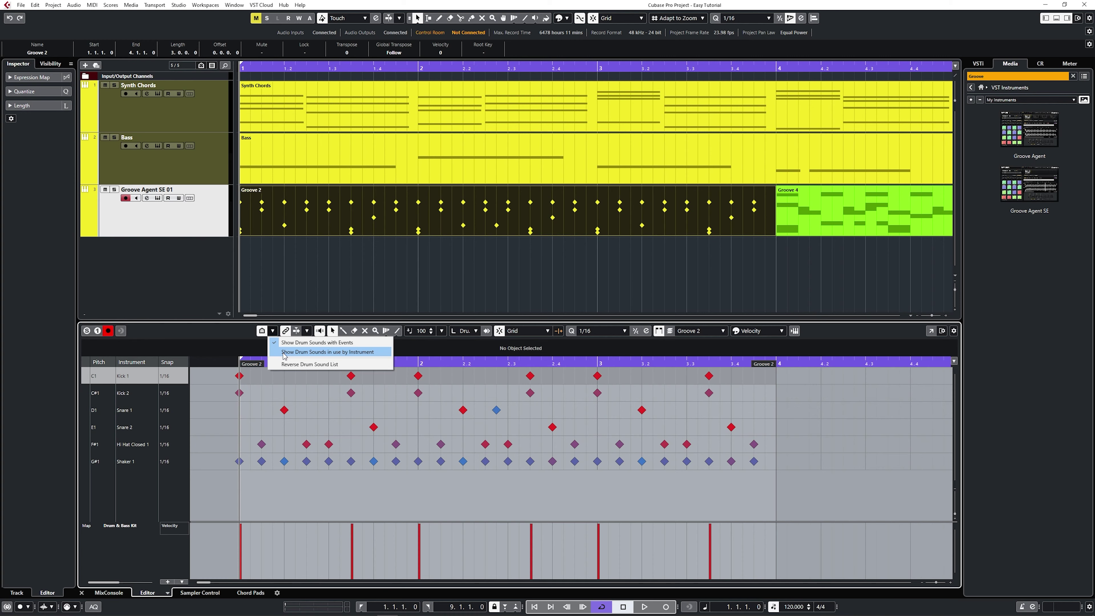
pyautogui.click(284, 351)
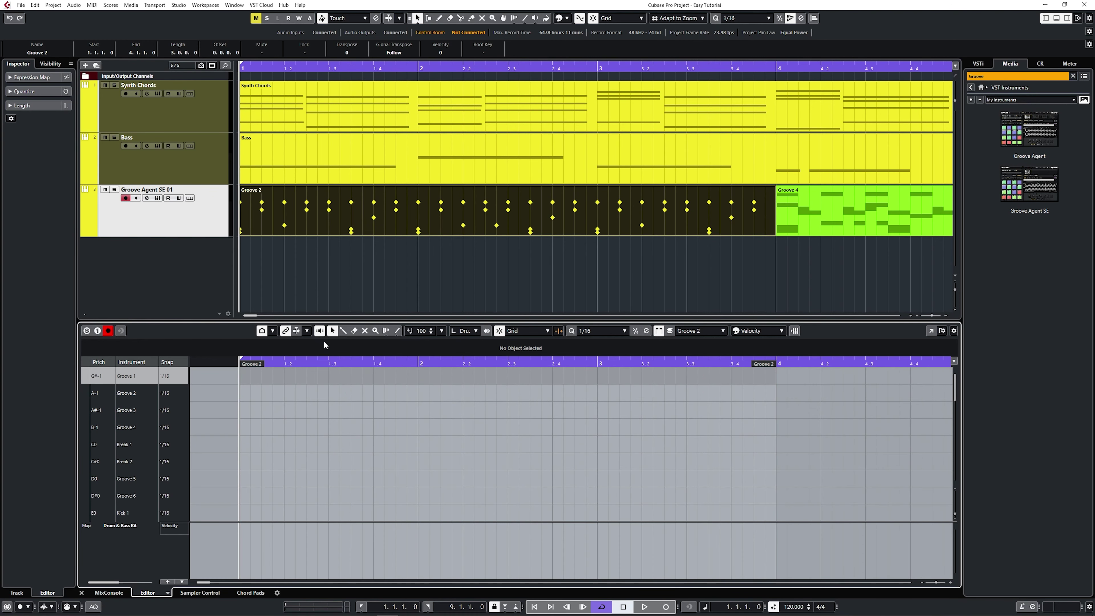
pyautogui.moveTo(347, 322); pyautogui.dragTo(381, 89)
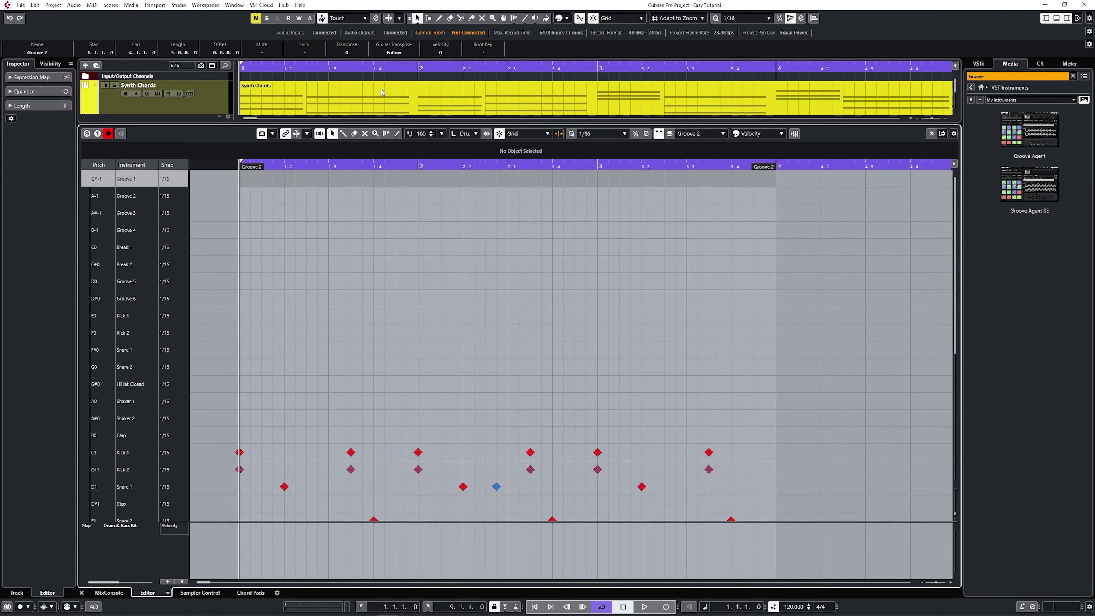
pyautogui.click(955, 514)
pyautogui.moveTo(955, 514); pyautogui.dragTo(956, 506)
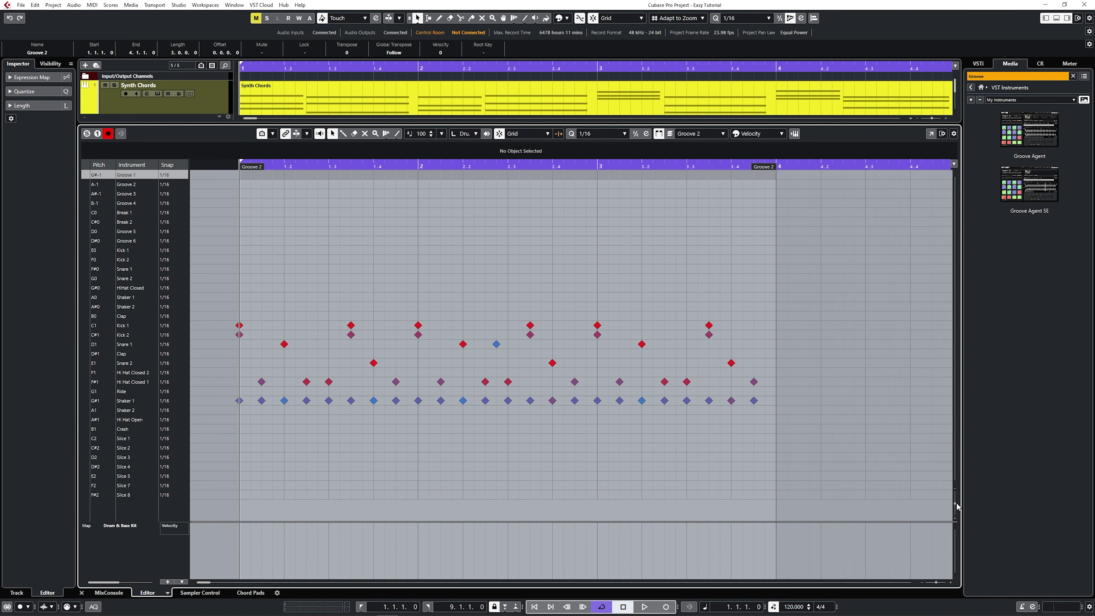
# Step: Audition the Crash sound and add a Crash hit at the start of bar 1 with the Drumstick tool
pyautogui.click(84, 430)
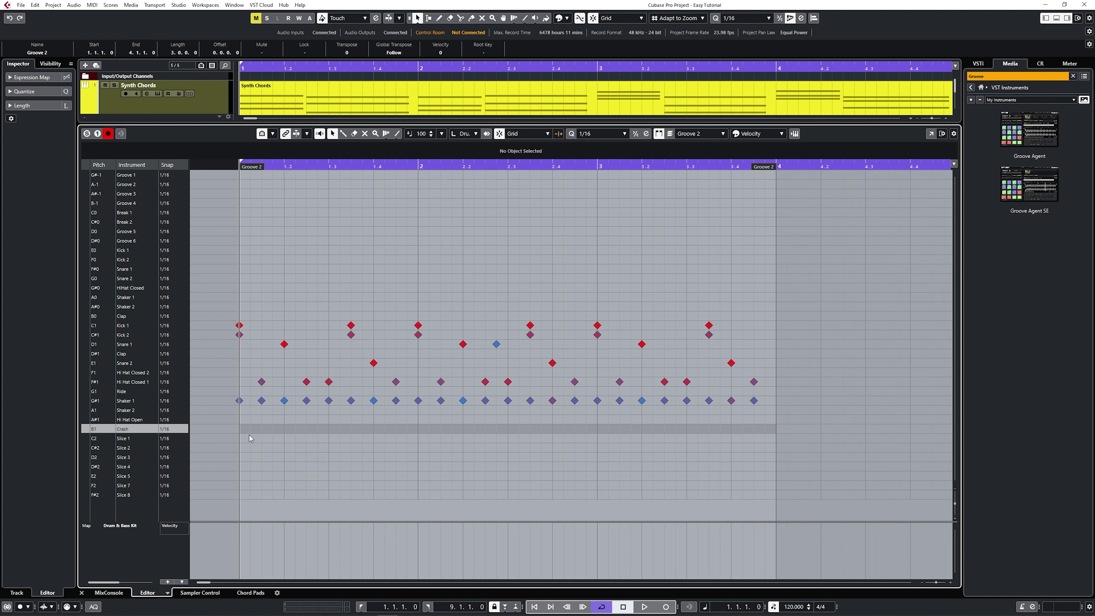
pyautogui.rightClick(259, 435)
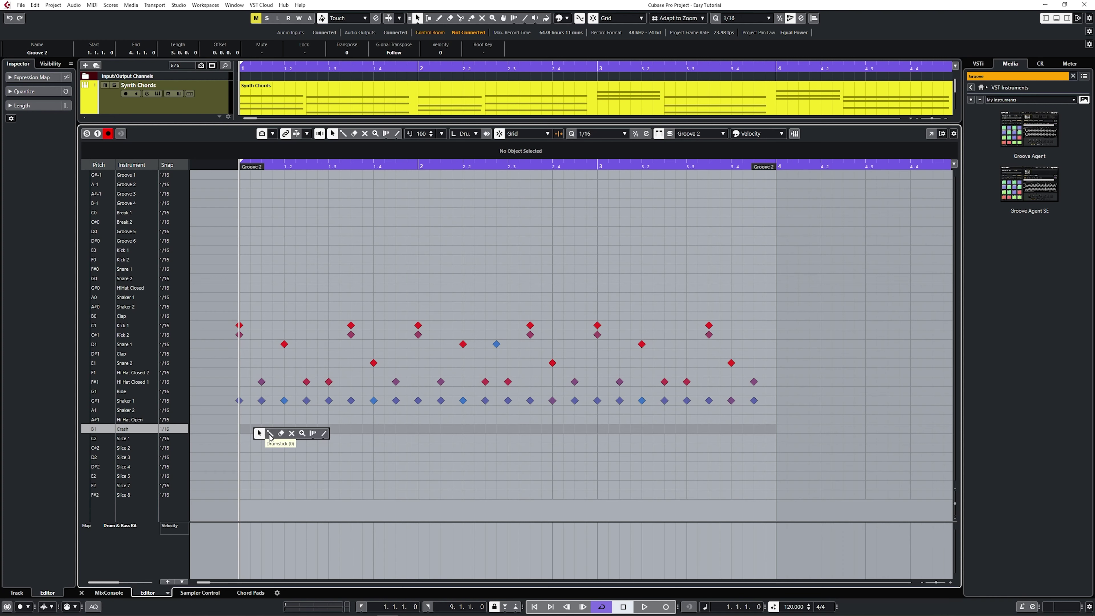
pyautogui.click(270, 433)
pyautogui.click(239, 429)
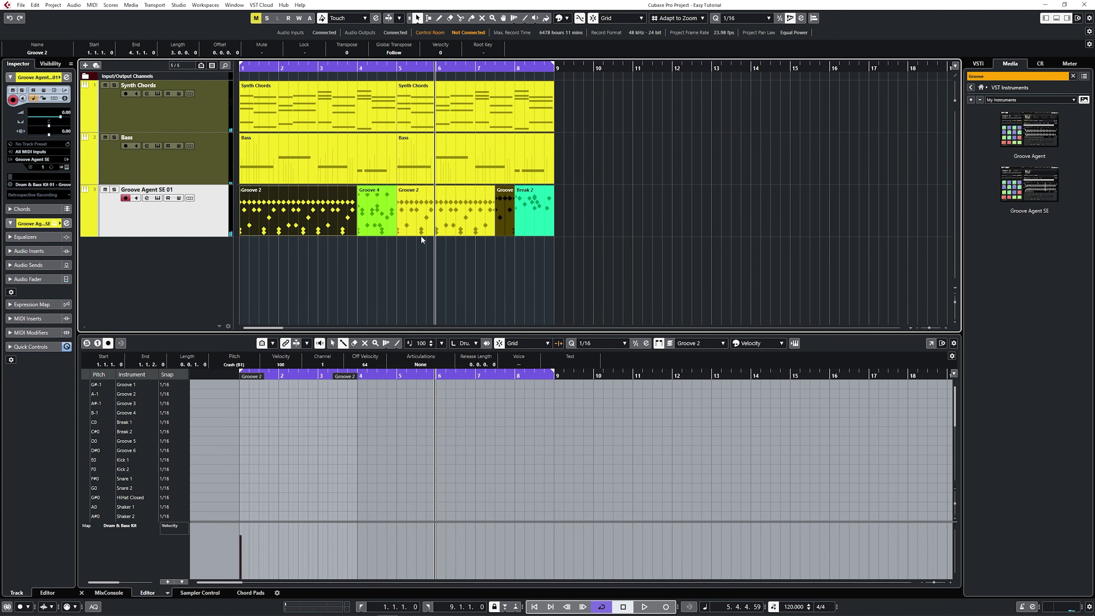
# Step: Audition the Ride sound and add a Ride hit at the start of bar 5 in the second Groove 2 part
pyautogui.click(424, 221)
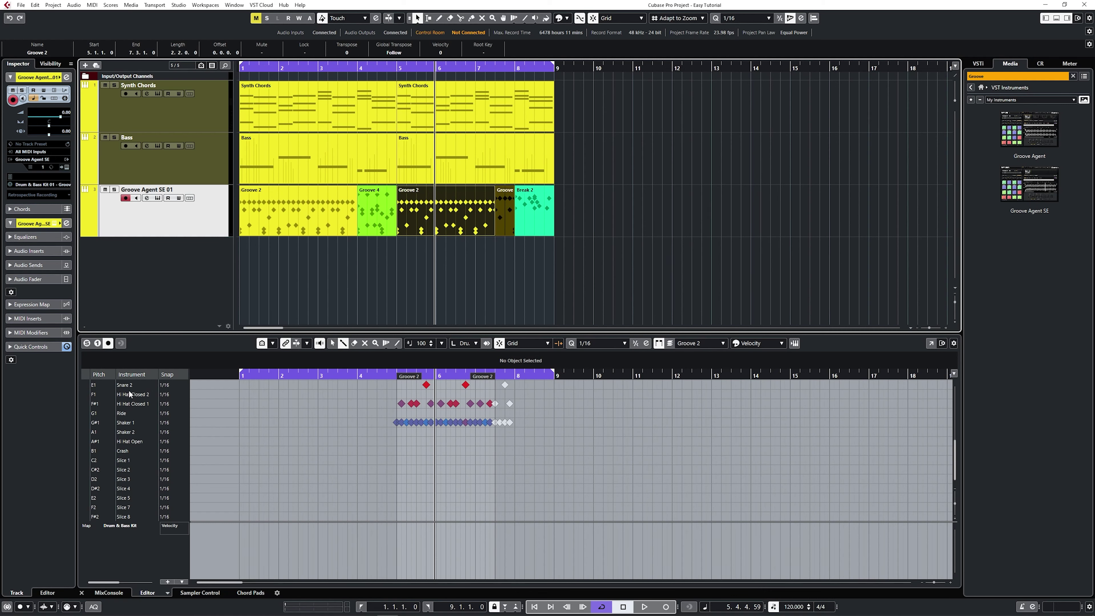
pyautogui.click(83, 415)
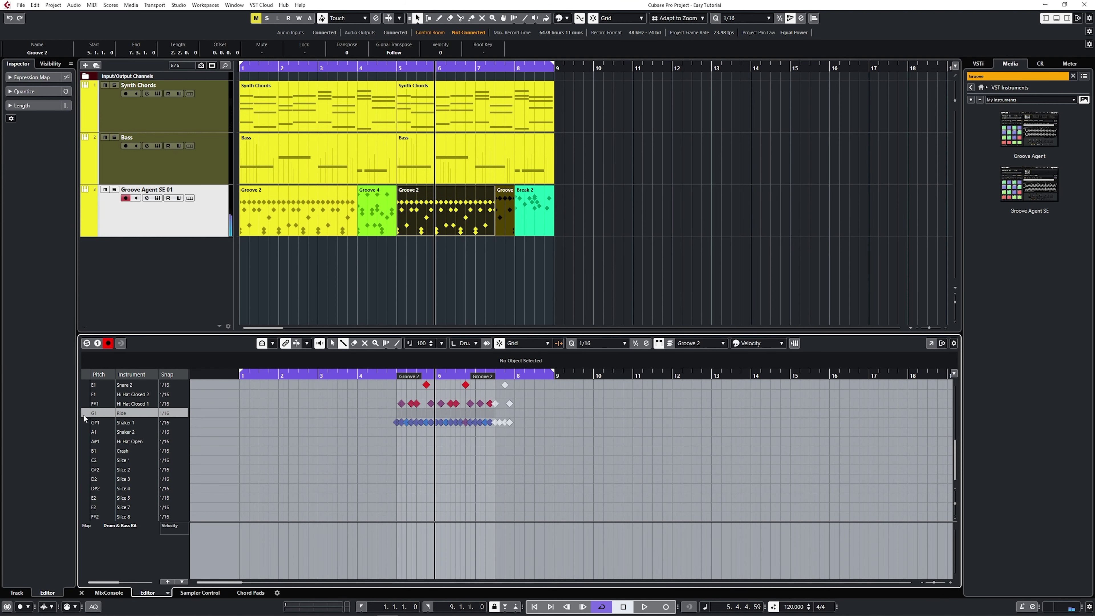
pyautogui.click(399, 413)
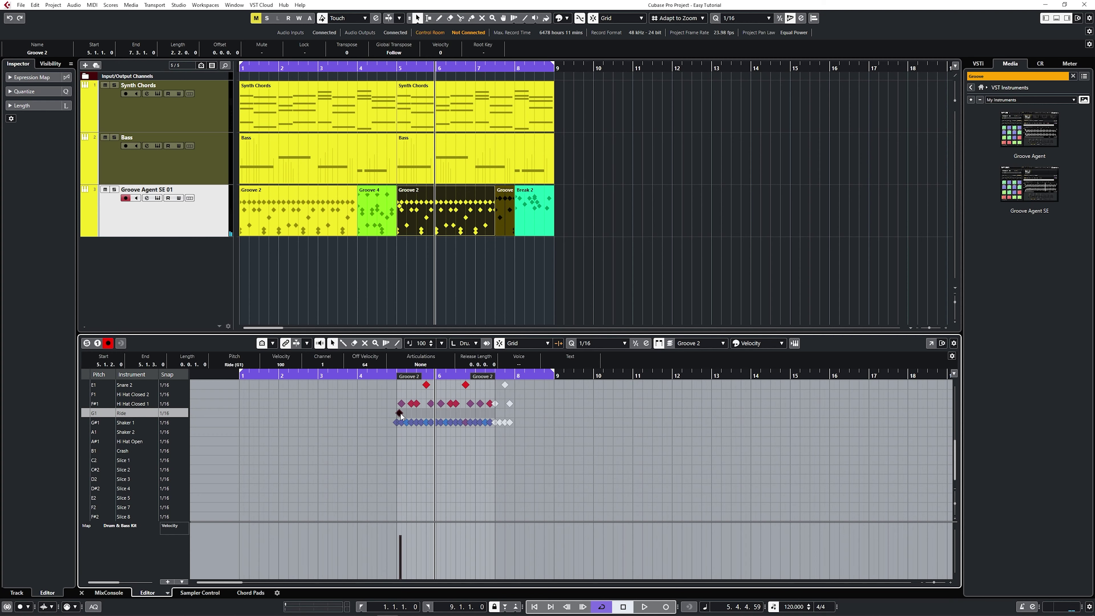
pyautogui.moveTo(399, 414); pyautogui.dragTo(398, 417)
# Step: Play the arrangement from bar 4 to hear the added Ride hit, and stop at the end of the loop
pyautogui.click(373, 68)
pyautogui.press('space')
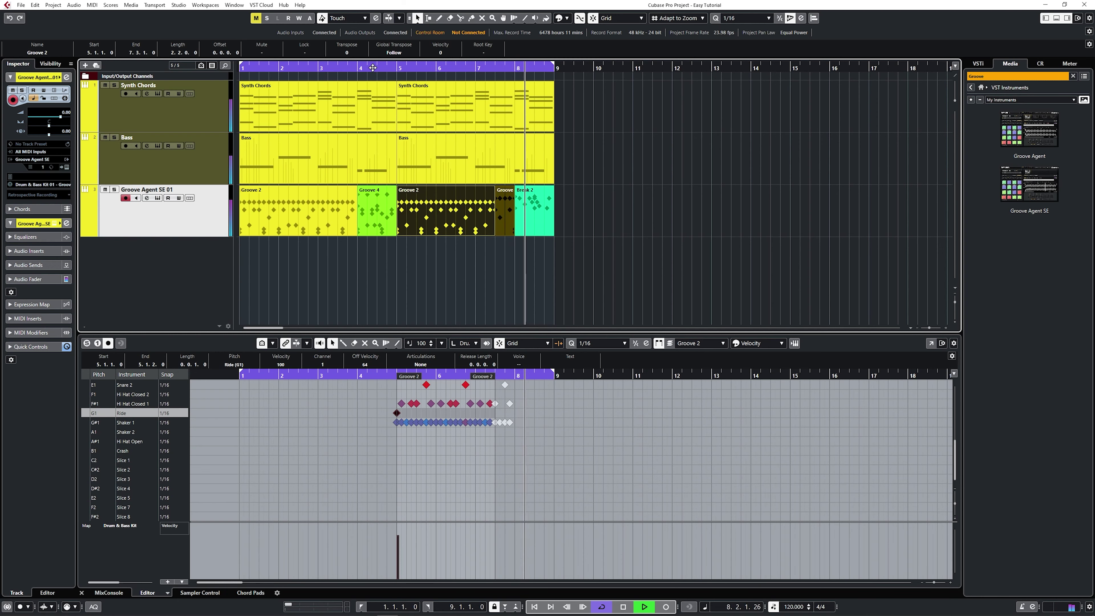
pyautogui.press('space')
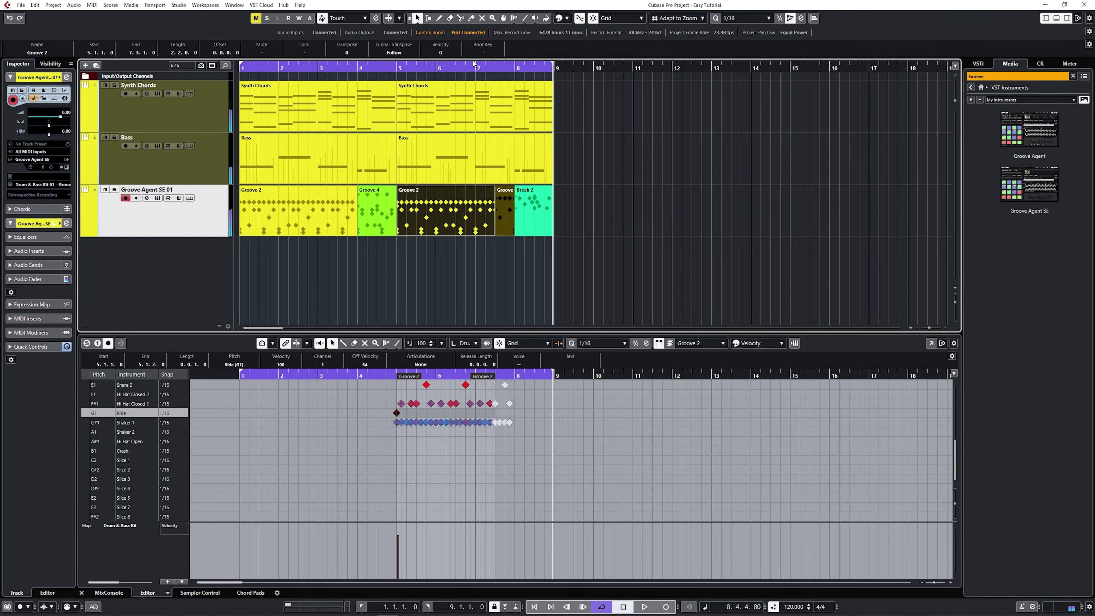
# Step: Rename the Groove Agent SE 01 track as Drums and colour it red
pyautogui.doubleClick(146, 189)
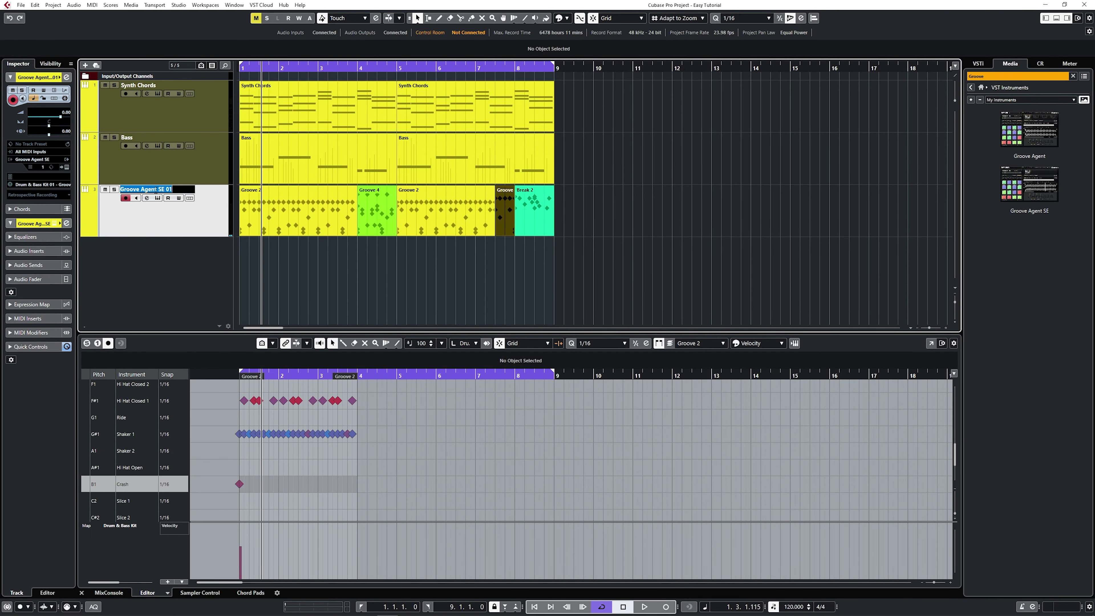
pyautogui.write('Drums')
pyautogui.press('Return')
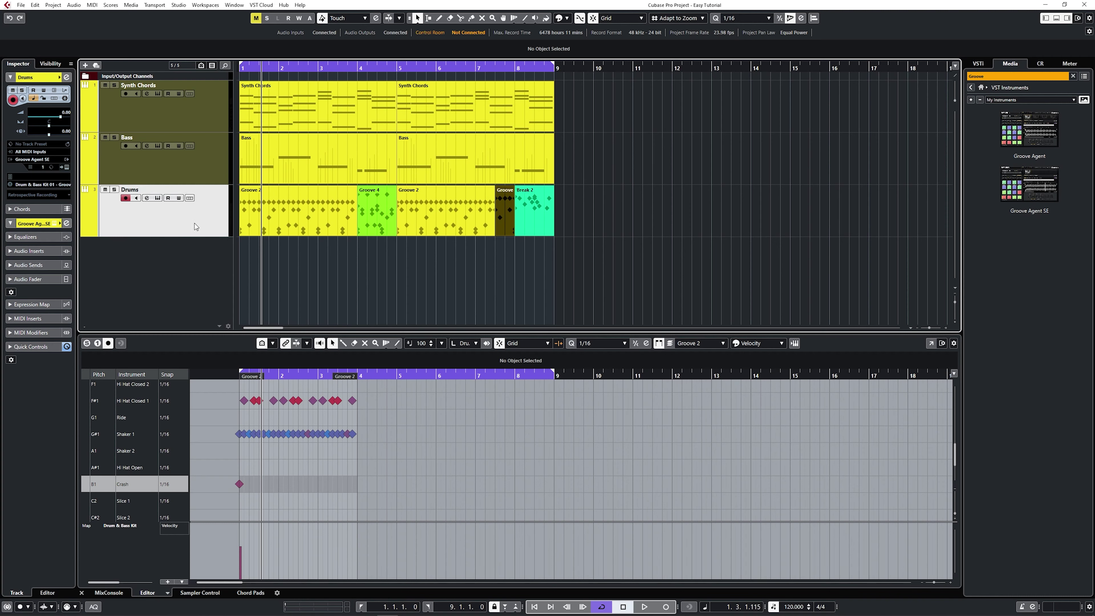
pyautogui.click(566, 19)
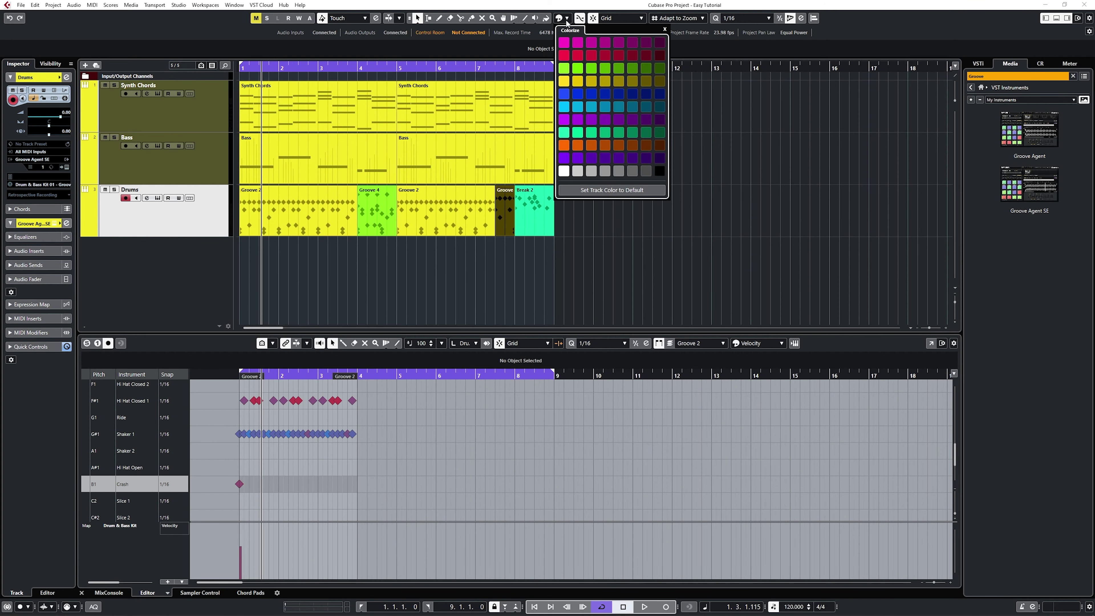
pyautogui.click(564, 55)
# Step: Reorder the tracks as Drums, Bass, Synth Chords and colour the Bass track orange
pyautogui.moveTo(212, 227); pyautogui.dragTo(214, 99)
pyautogui.moveTo(211, 207); pyautogui.dragTo(217, 157)
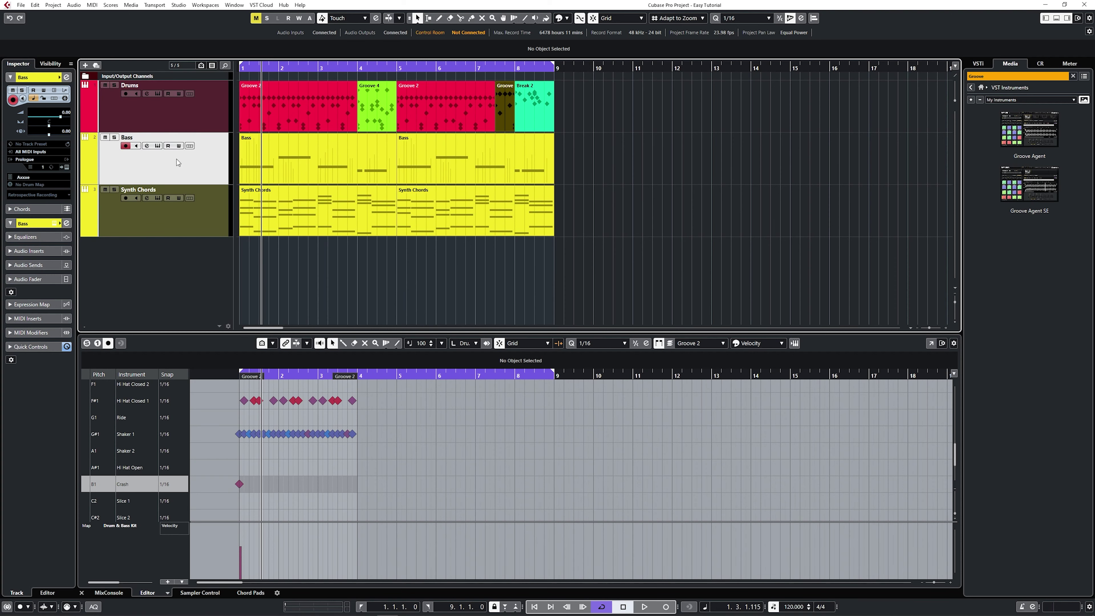
pyautogui.click(60, 77)
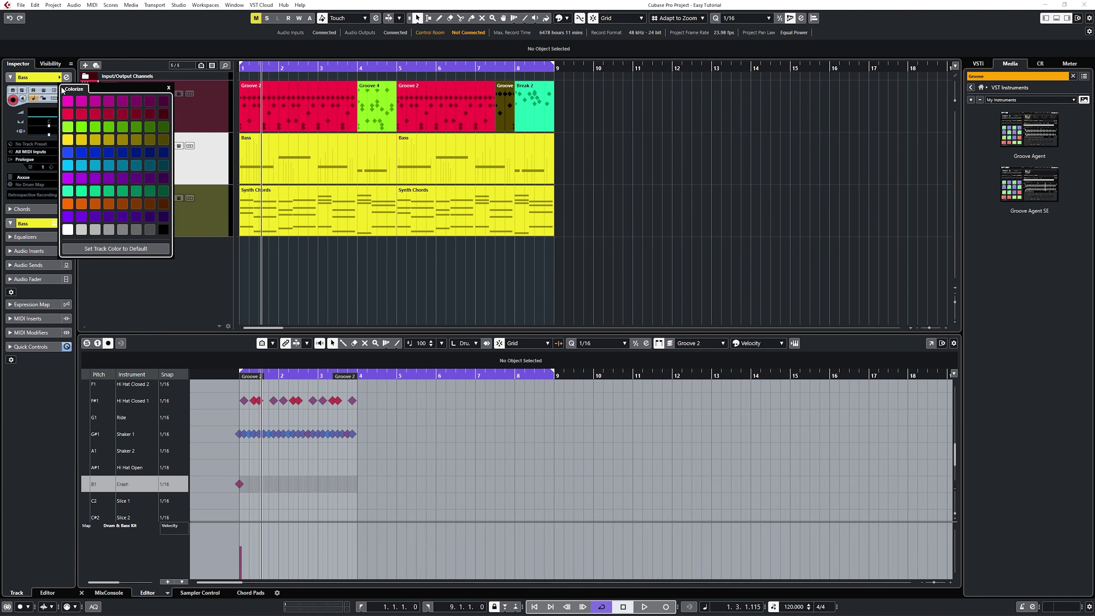
pyautogui.click(68, 204)
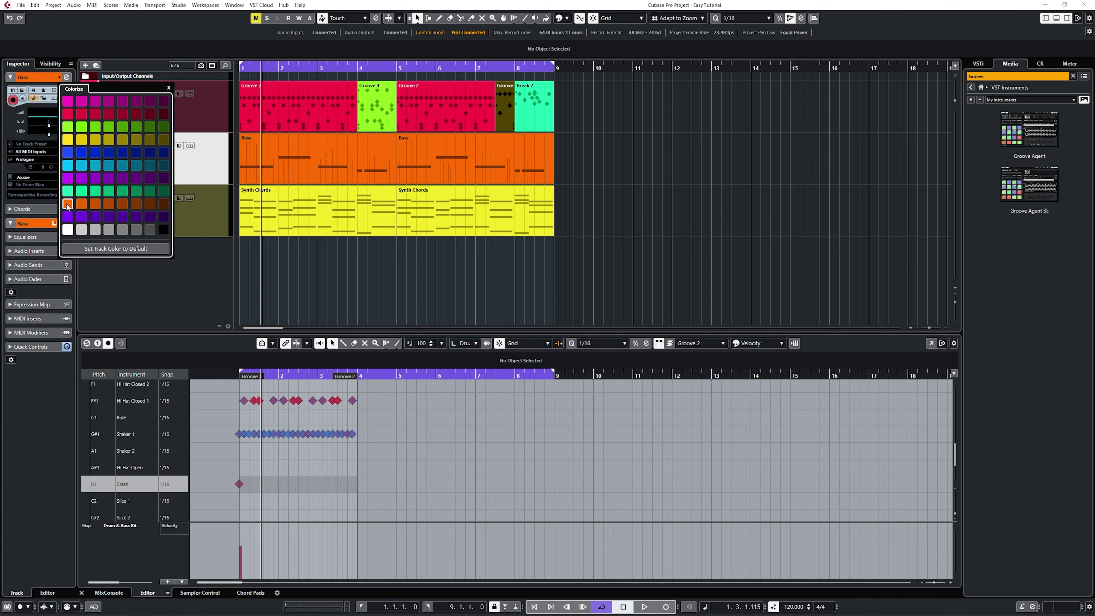
pyautogui.click(395, 291)
# Step: Duplicate the Bass track and glue the two Bass parts on the copy into one eight-bar part
pyautogui.press('KP_Decimal')
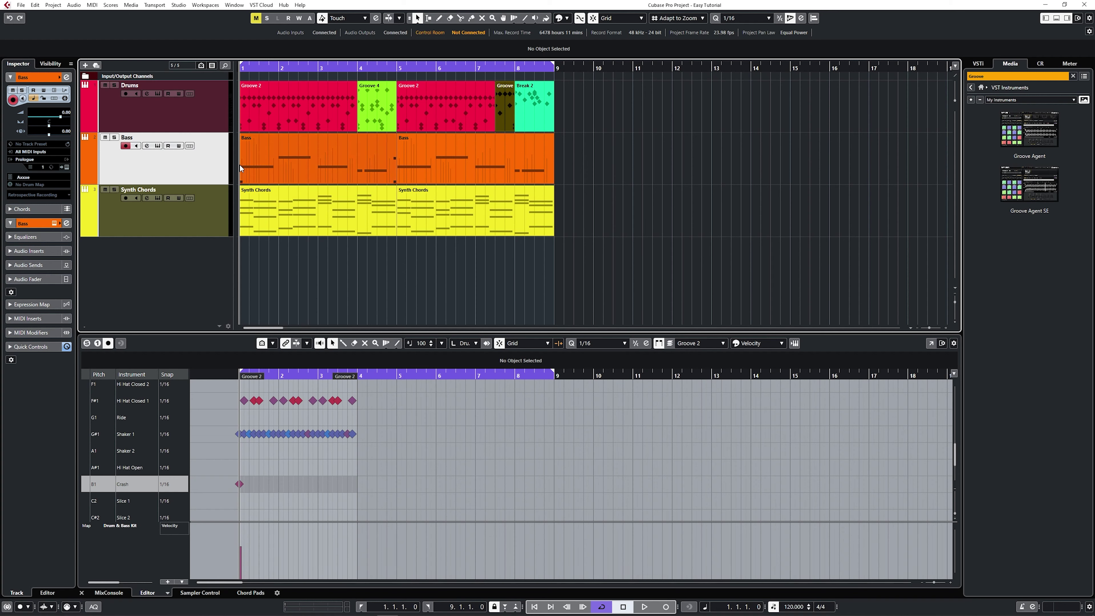
pyautogui.rightClick(202, 170)
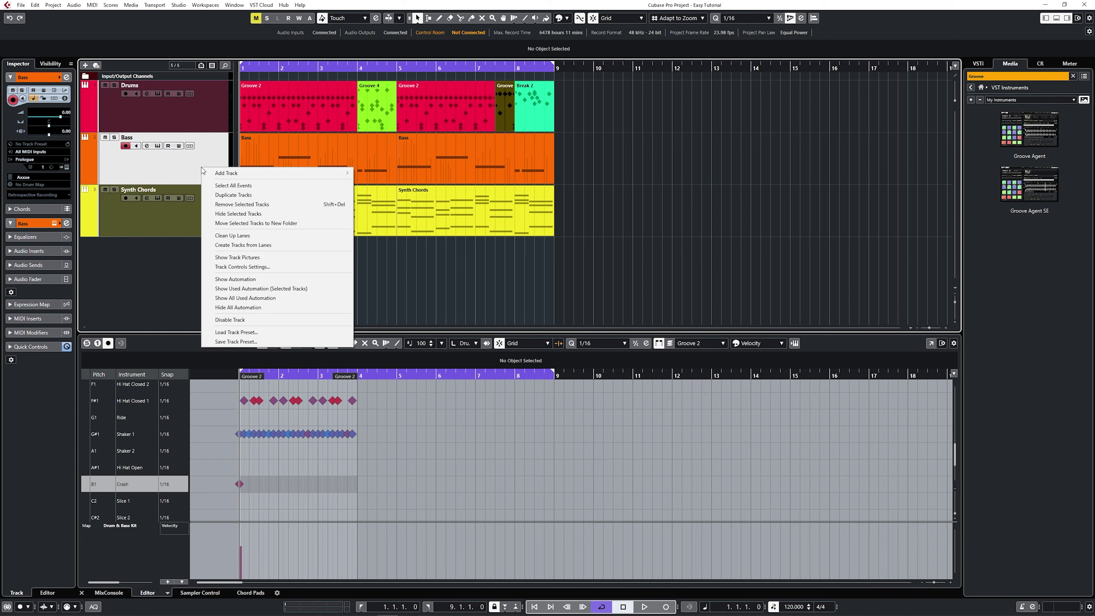
pyautogui.click(233, 195)
pyautogui.rightClick(324, 204)
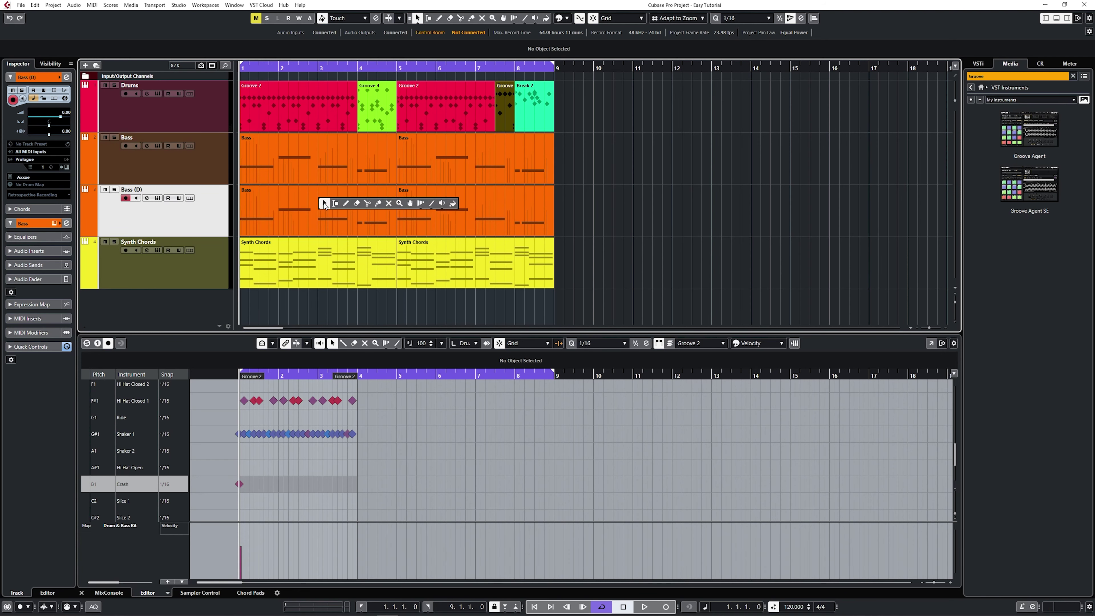
pyautogui.click(378, 203)
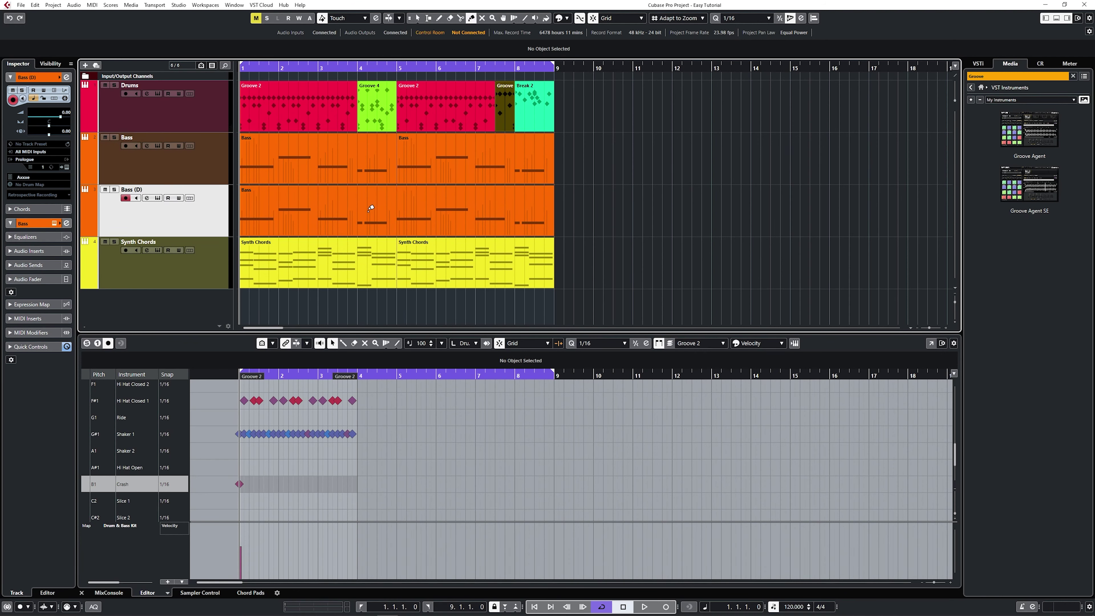
# Step: Transpose all notes of the glued part on the duplicated Bass track up one octave
pyautogui.press('1')
pyautogui.click(370, 208)
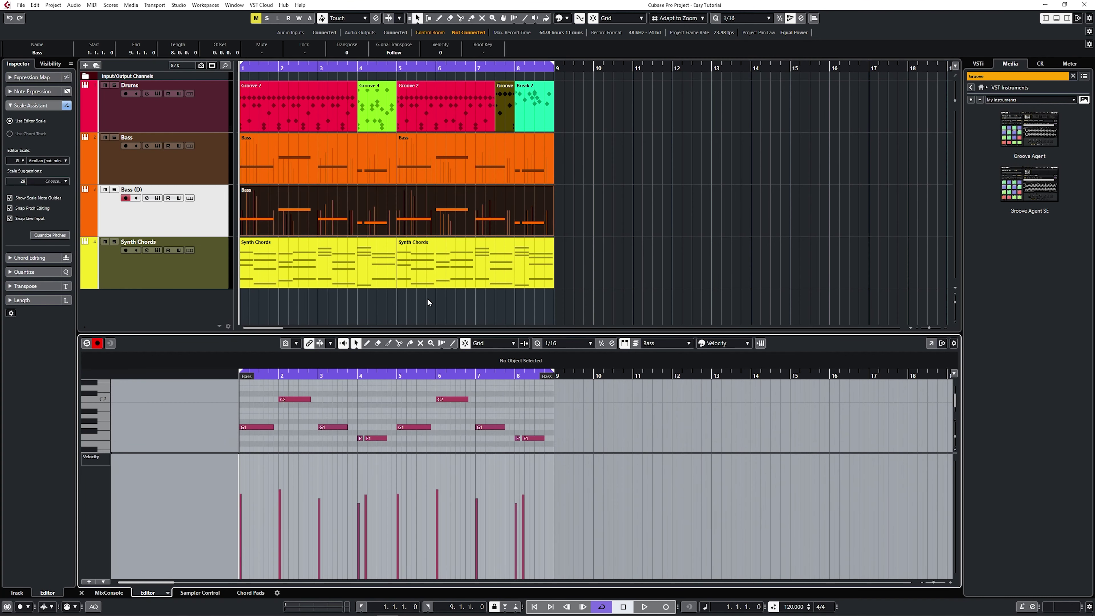
pyautogui.moveTo(447, 333); pyautogui.dragTo(447, 224)
pyautogui.moveTo(235, 283); pyautogui.dragTo(565, 370)
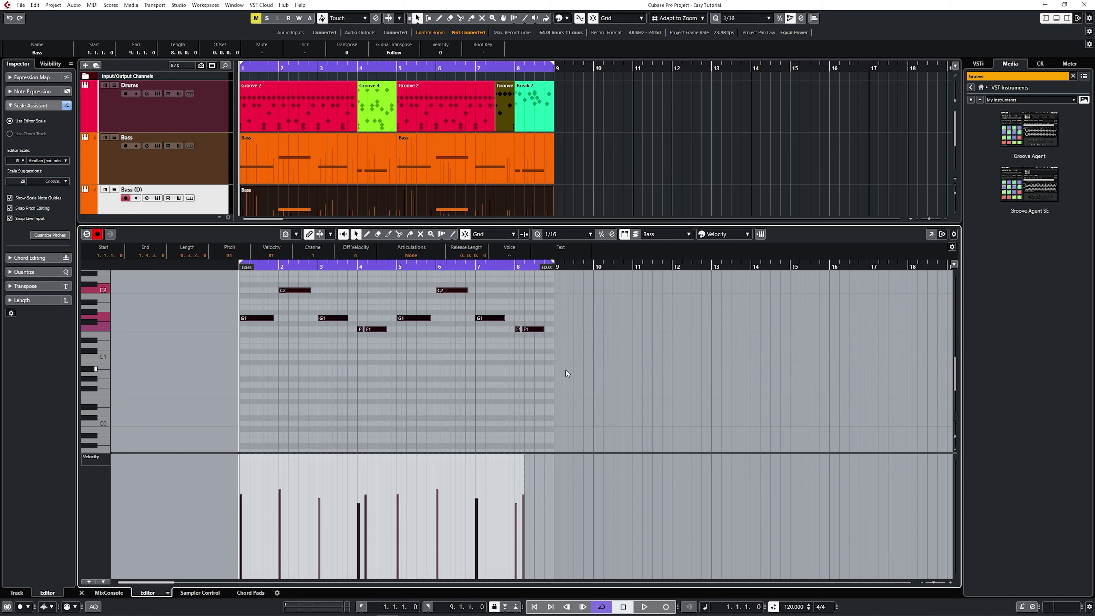
pyautogui.hotkey('shift', 'Up')
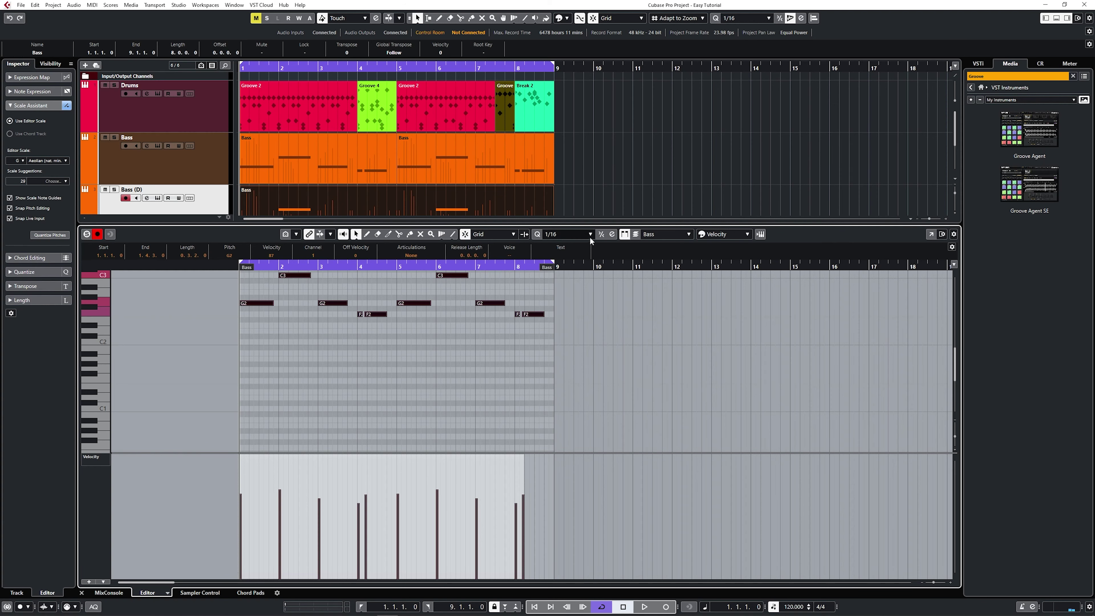
pyautogui.moveTo(591, 223); pyautogui.dragTo(589, 310)
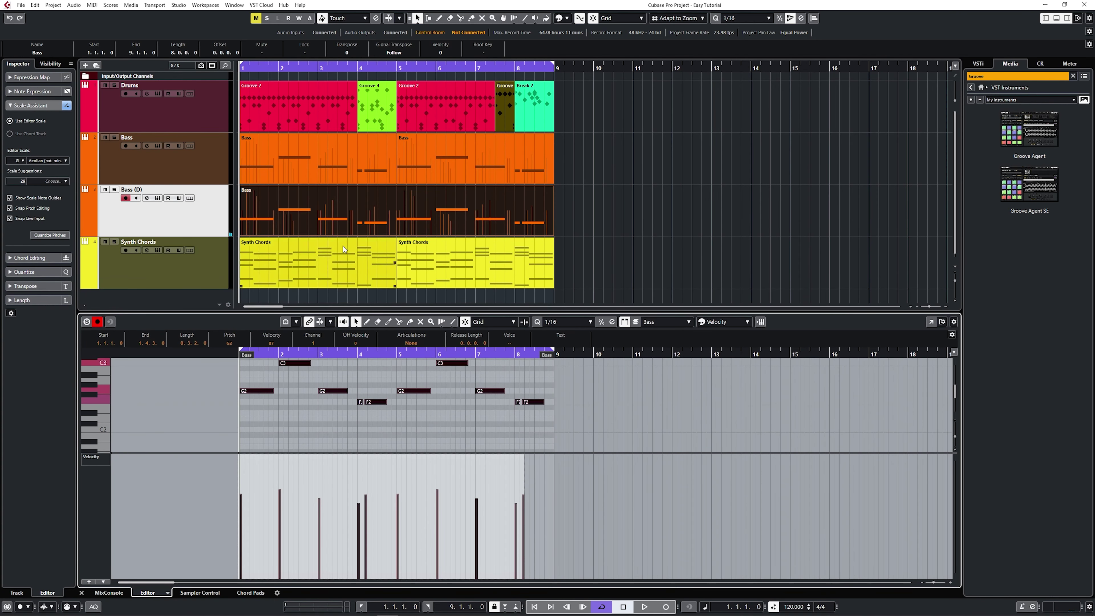
# Step: Rename the duplicated Bass track as High Bass
pyautogui.doubleClick(131, 189)
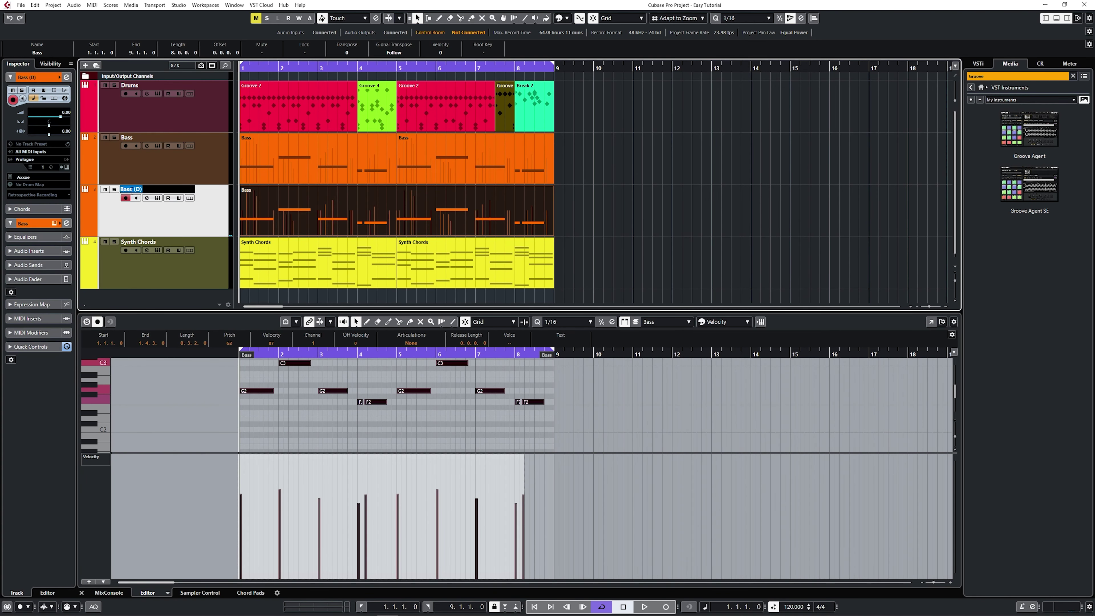
pyautogui.write('High Ba')
pyautogui.write('sas')
pyautogui.press('BackSpace')
pyautogui.press('BackSpace')
pyautogui.write('s')
pyautogui.press('Return')
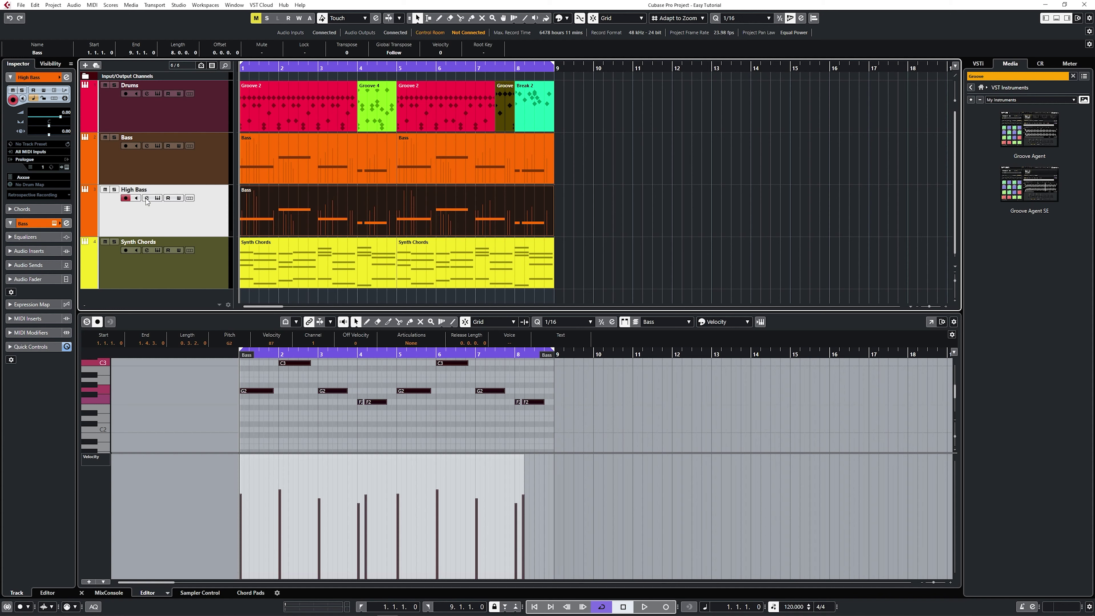
# Step: Solo the Bass and High Bass tracks and lower High Bass's pre-gain slightly in its channel settings during playback
pyautogui.click(114, 138)
pyautogui.click(115, 190)
pyautogui.click(147, 199)
pyautogui.press('space')
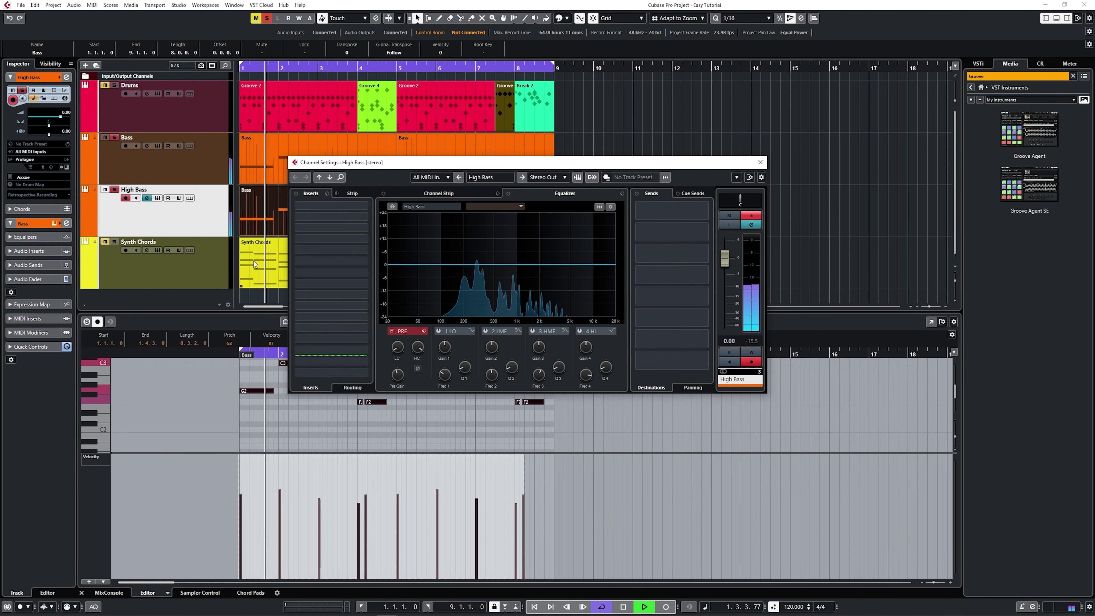
pyautogui.moveTo(398, 378)
pyautogui.moveTo(398, 378); pyautogui.dragTo(399, 387)
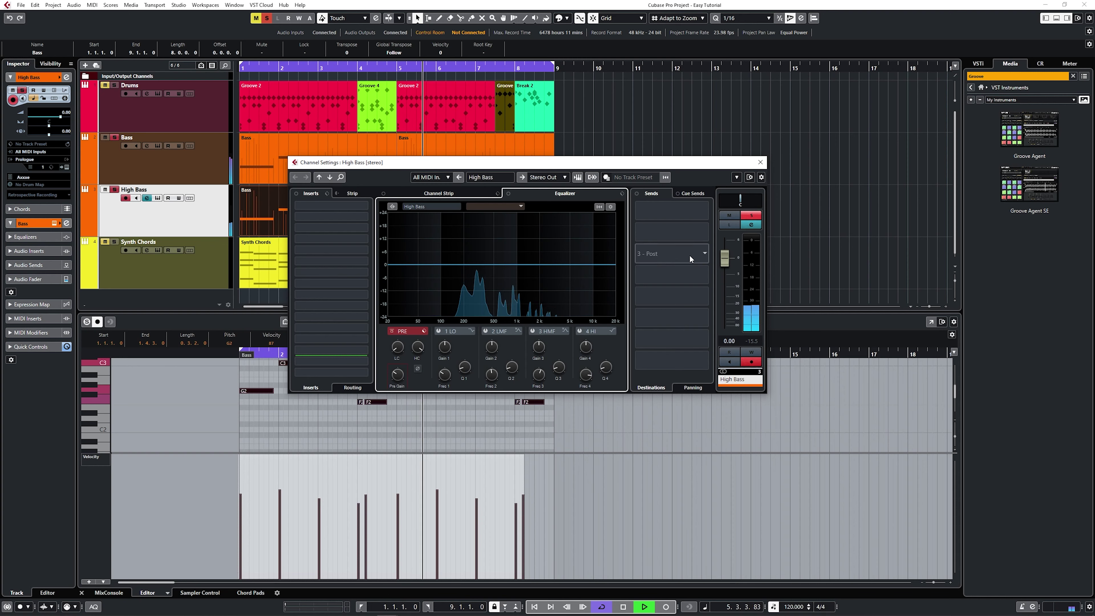
# Step: Compare the bass sound with and without High Bass during playback, and close its channel settings
pyautogui.click(751, 215)
pyautogui.click(729, 215)
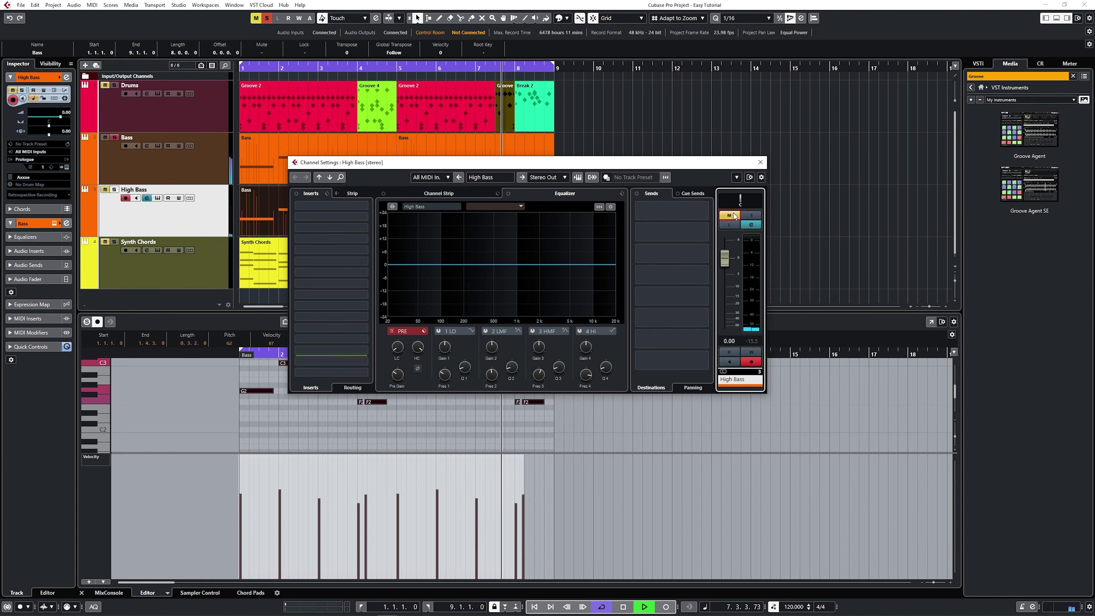
pyautogui.click(735, 216)
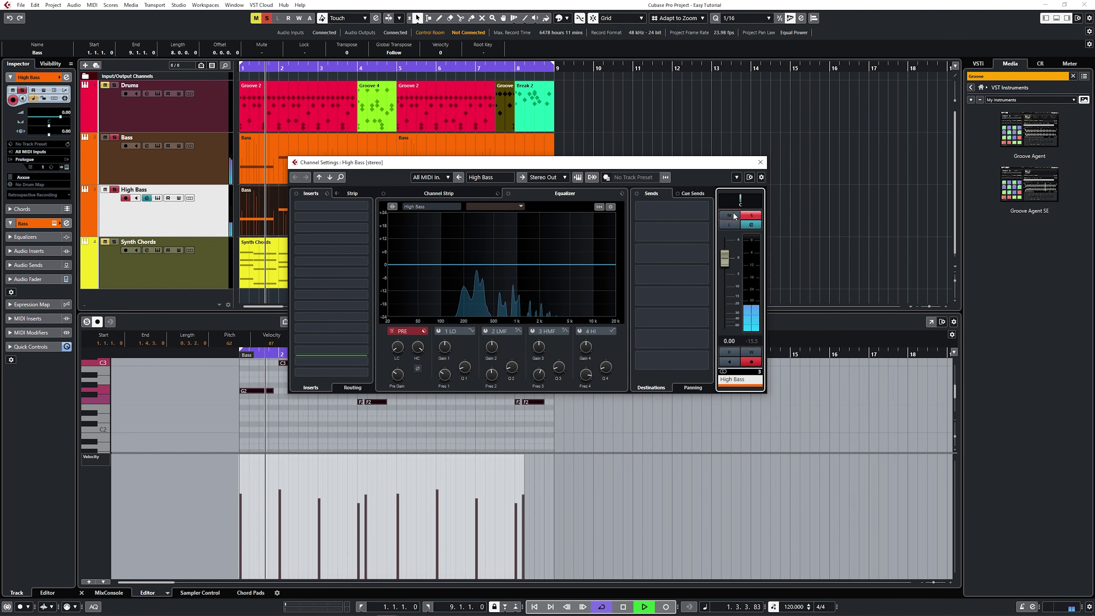
pyautogui.press('space')
pyautogui.click(760, 163)
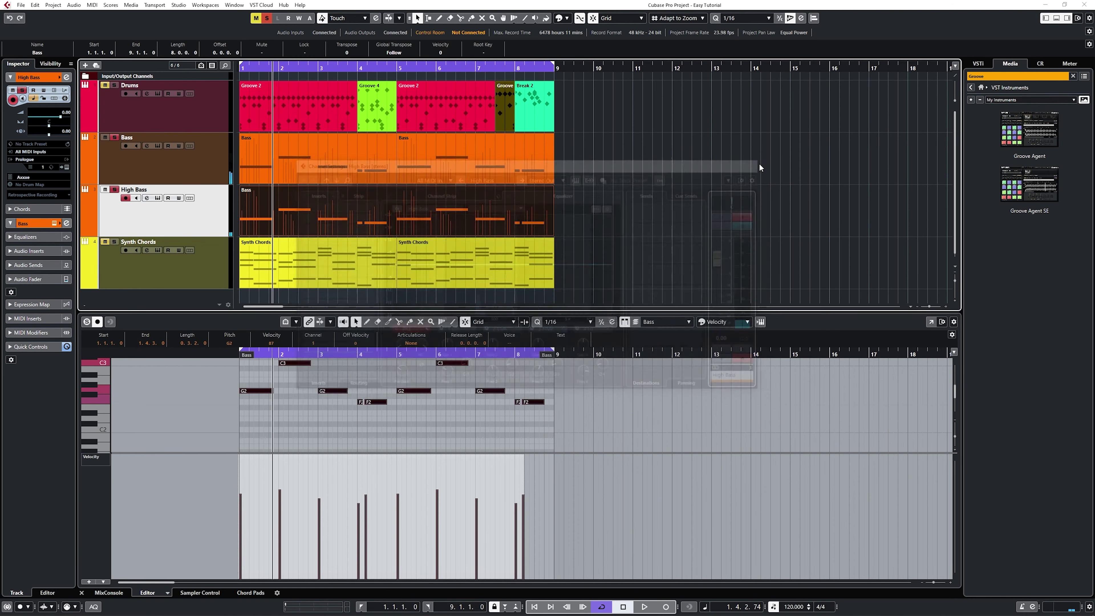
# Step: Show the MixConsole and colour the High Bass channel dark orange
pyautogui.click(113, 593)
pyautogui.click(194, 574)
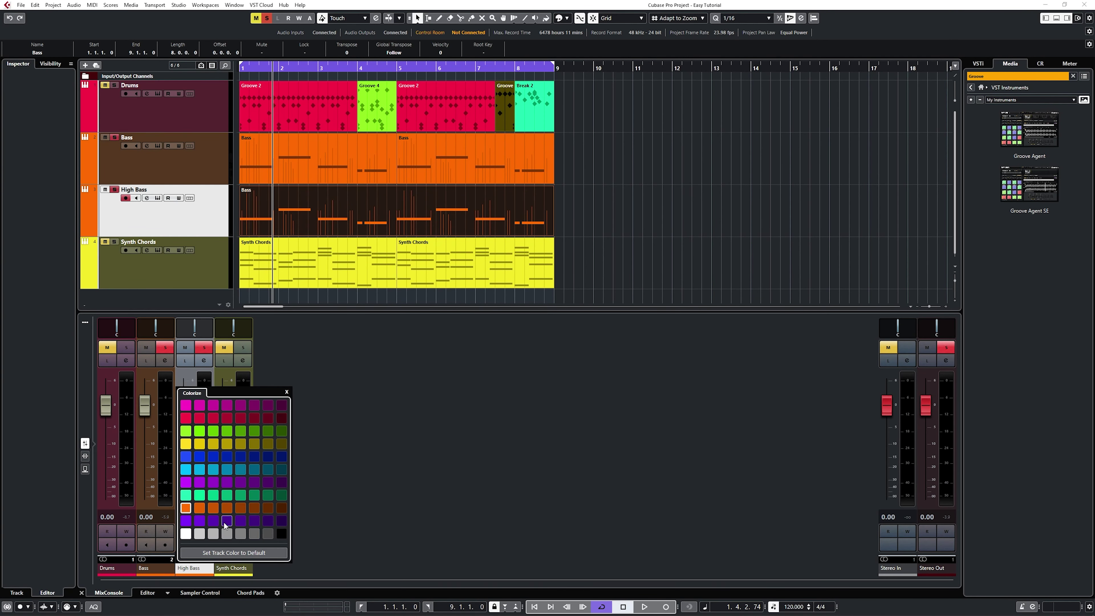
pyautogui.click(241, 508)
pyautogui.click(352, 522)
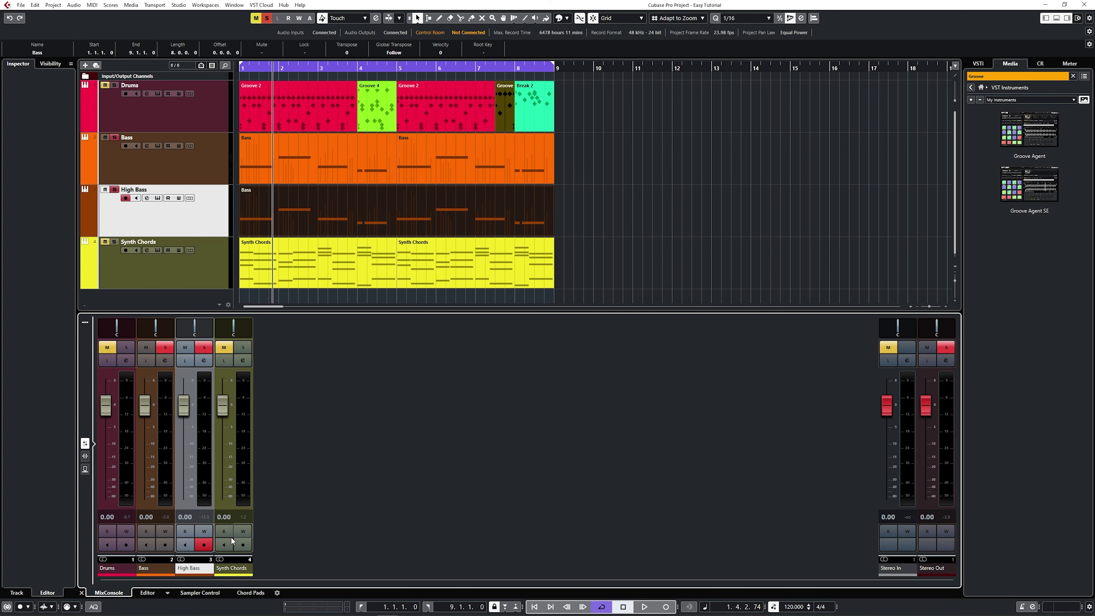
# Step: Add a stereo group channel named Bass Group for the Bass and High Bass channels, routed to Stereo Out and outside any folder
pyautogui.click(148, 568)
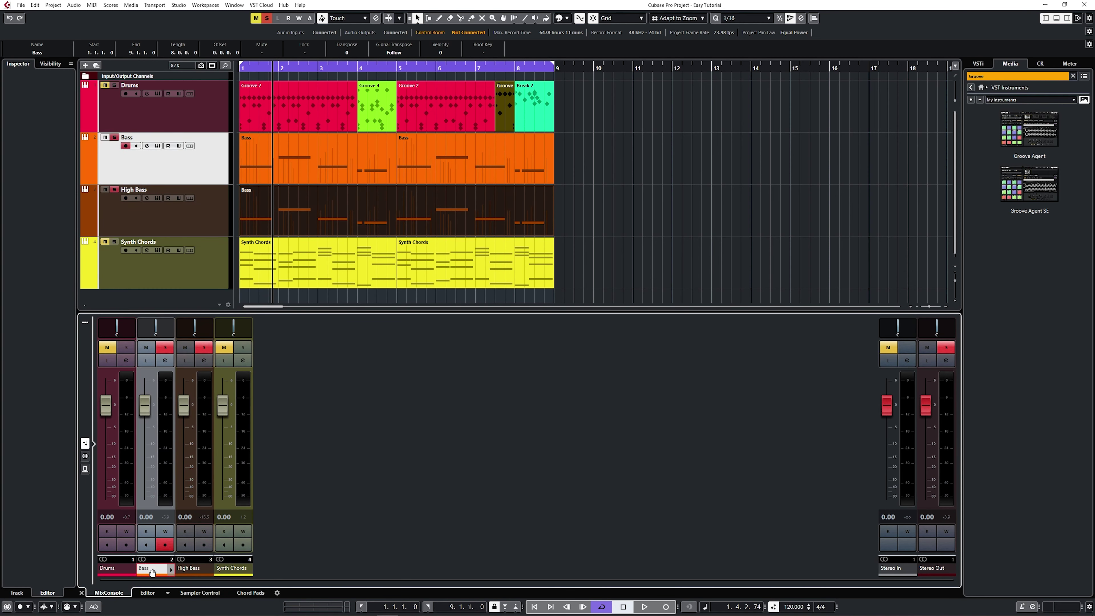
pyautogui.keyDown('ctrl'); pyautogui.click(192, 569); pyautogui.keyUp('ctrl')
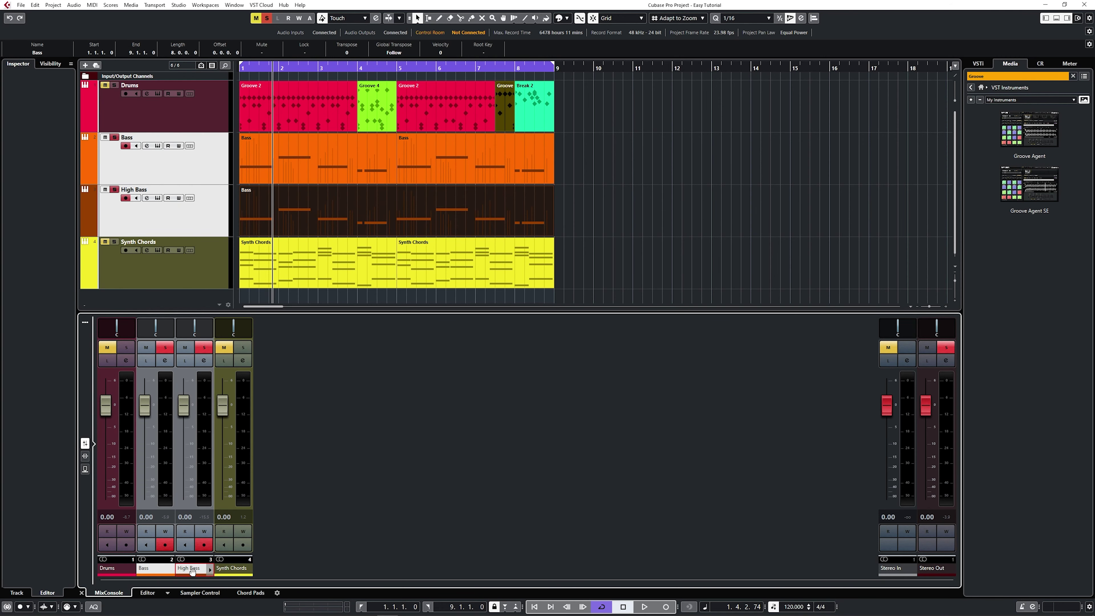
pyautogui.rightClick(193, 569)
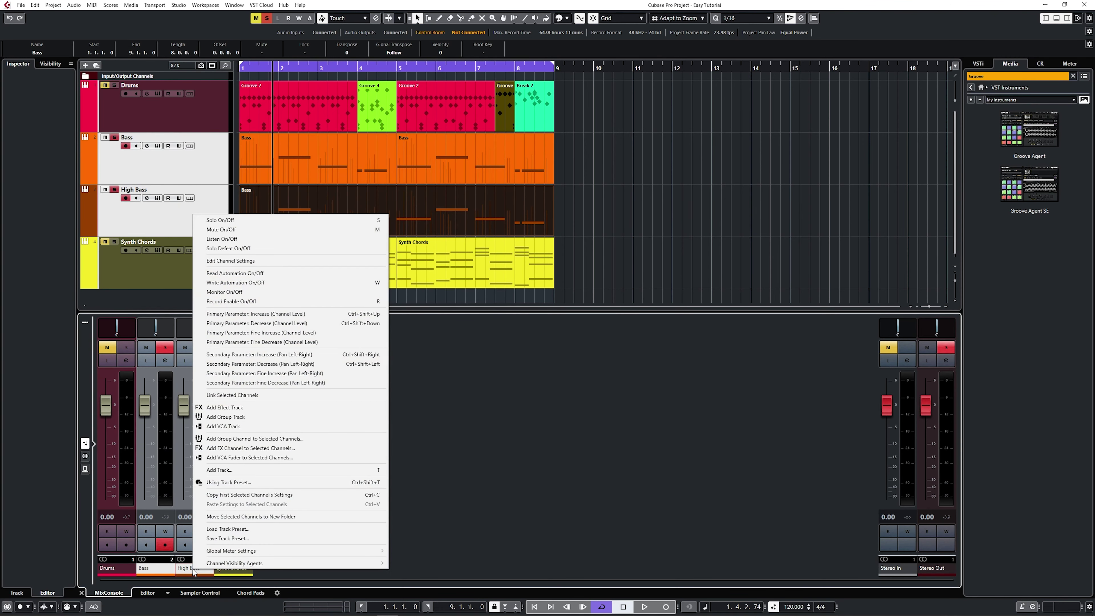
pyautogui.click(252, 441)
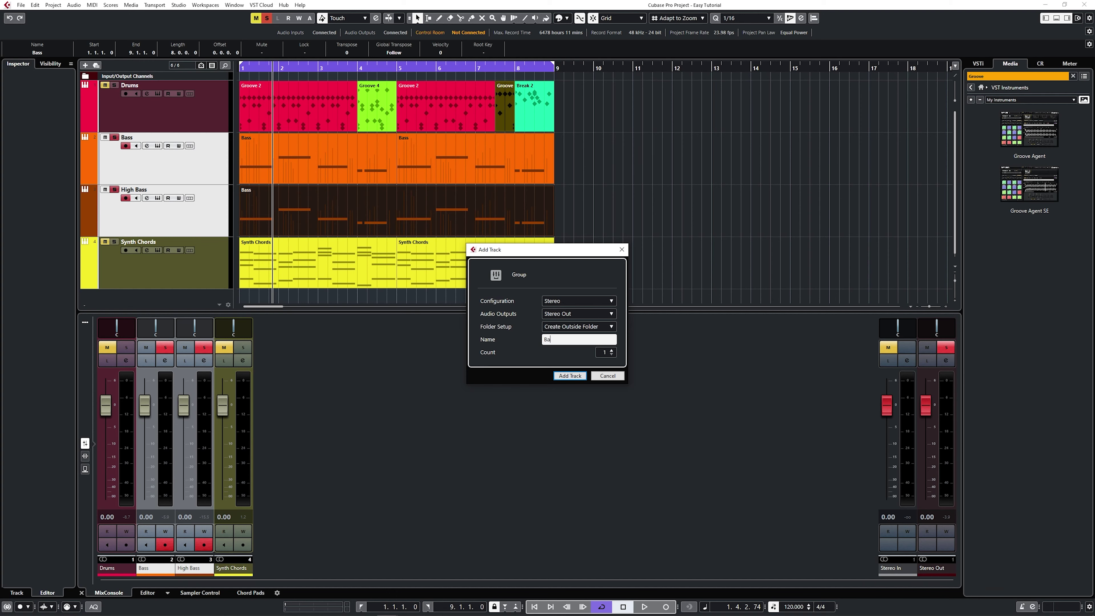
pyautogui.write('Bass Group')
pyautogui.press('Return')
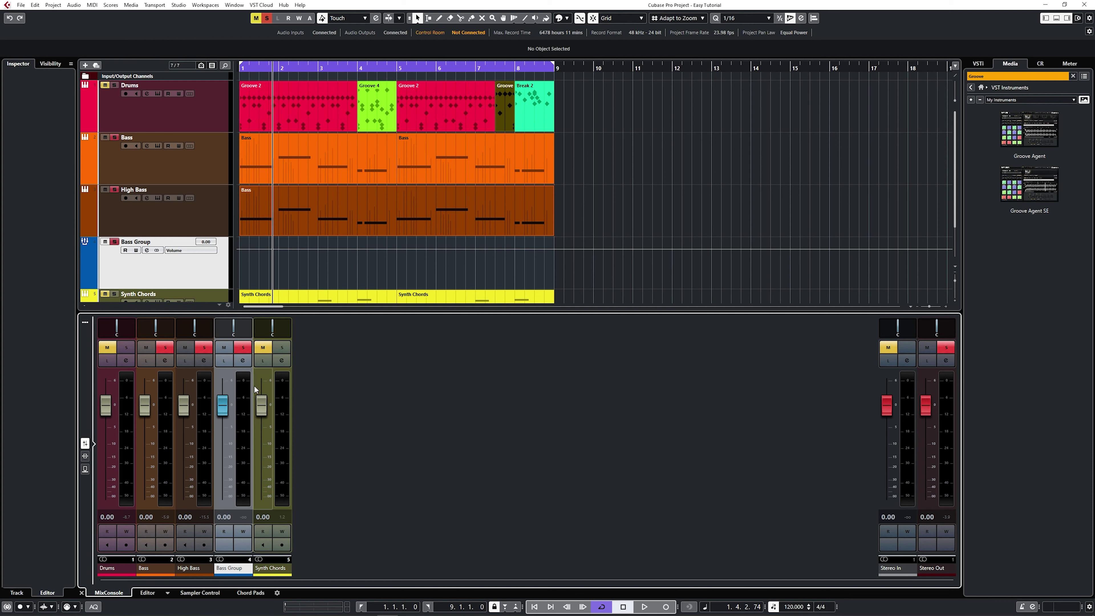
# Step: Try different Bass Group fader levels during playback, from -4.05 to 0.72 dB
pyautogui.moveTo(228, 411)
pyautogui.mouseDown()
pyautogui.moveTo(228, 461)
pyautogui.moveTo(228, 409)
pyautogui.moveTo(224, 429)
pyautogui.mouseUp()
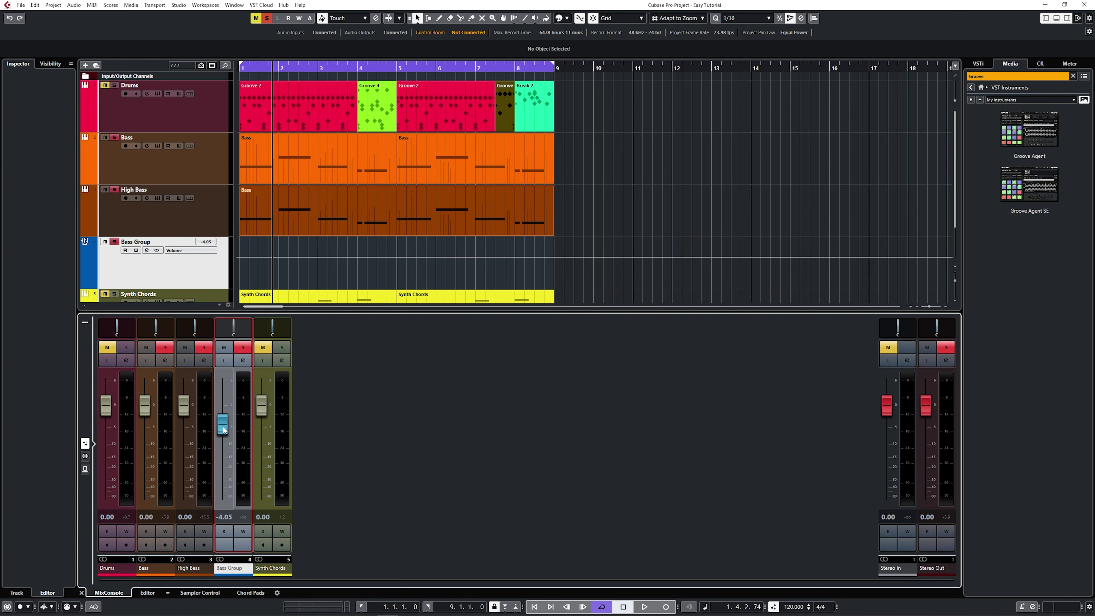
pyautogui.press('space')
pyautogui.moveTo(223, 429)
pyautogui.mouseDown()
pyautogui.moveTo(232, 477)
pyautogui.moveTo(229, 435)
pyautogui.mouseUp()
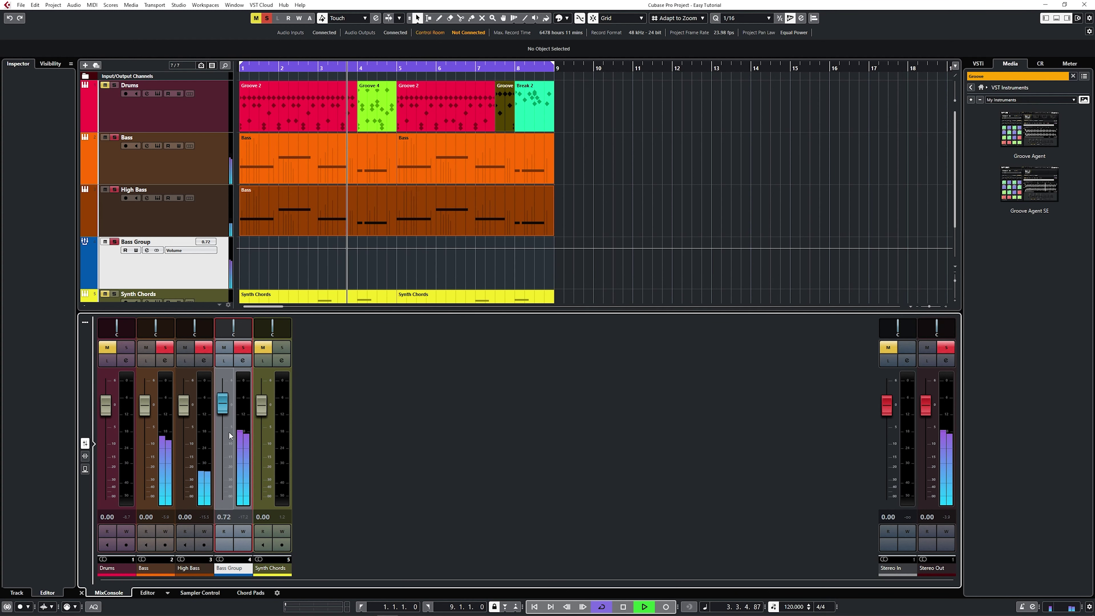
# Step: Set the Bass Group level to 0 dB, stop playback and clear the soloed channels
pyautogui.doubleClick(222, 518)
pyautogui.write('0')
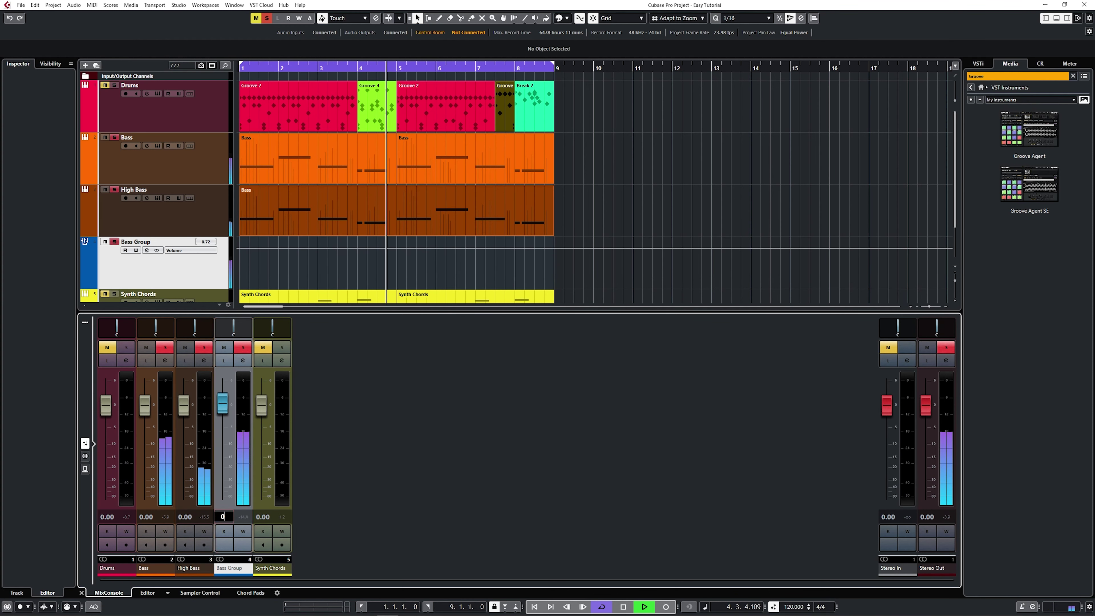
pyautogui.press('Return')
pyautogui.press('space')
pyautogui.click(239, 361)
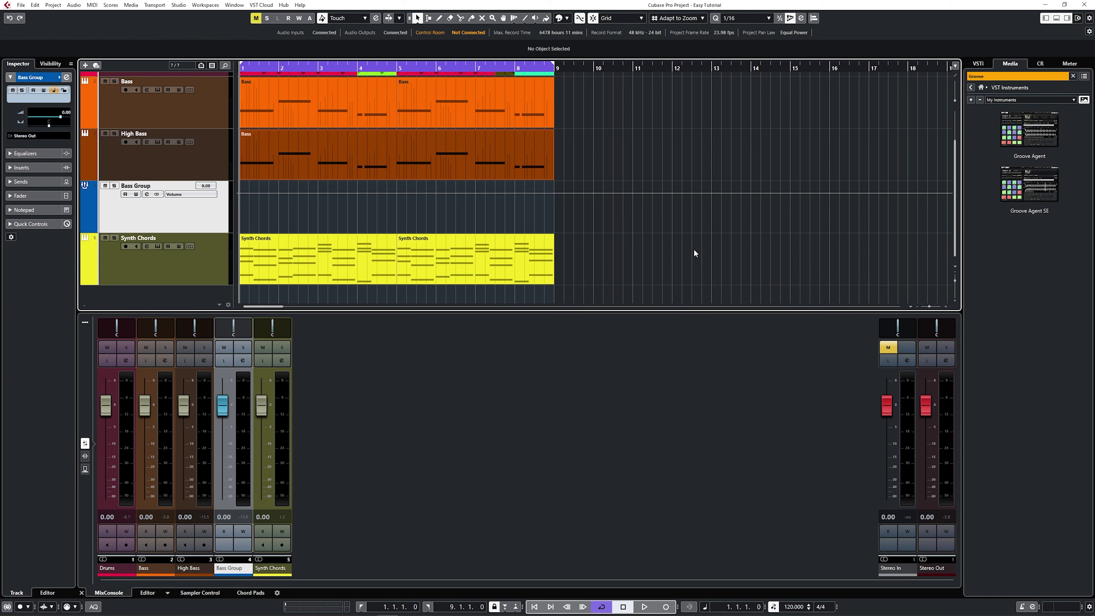
# Step: Clear the Groove filter in the media browser and search Loops & Samples for percussion
pyautogui.click(955, 272)
pyautogui.click(955, 271)
pyautogui.click(955, 271)
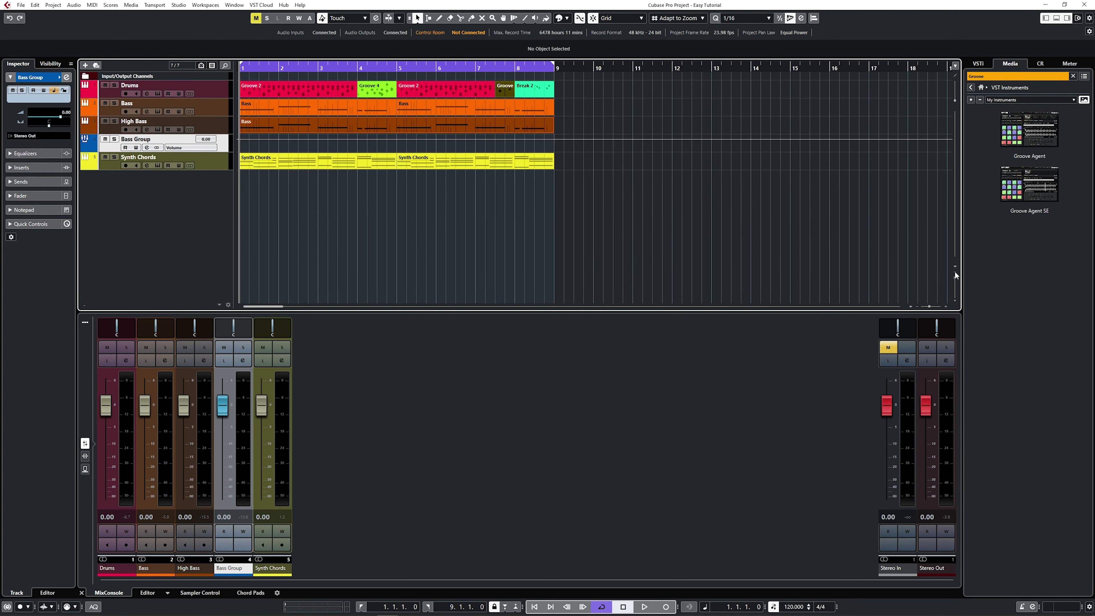
pyautogui.click(1072, 77)
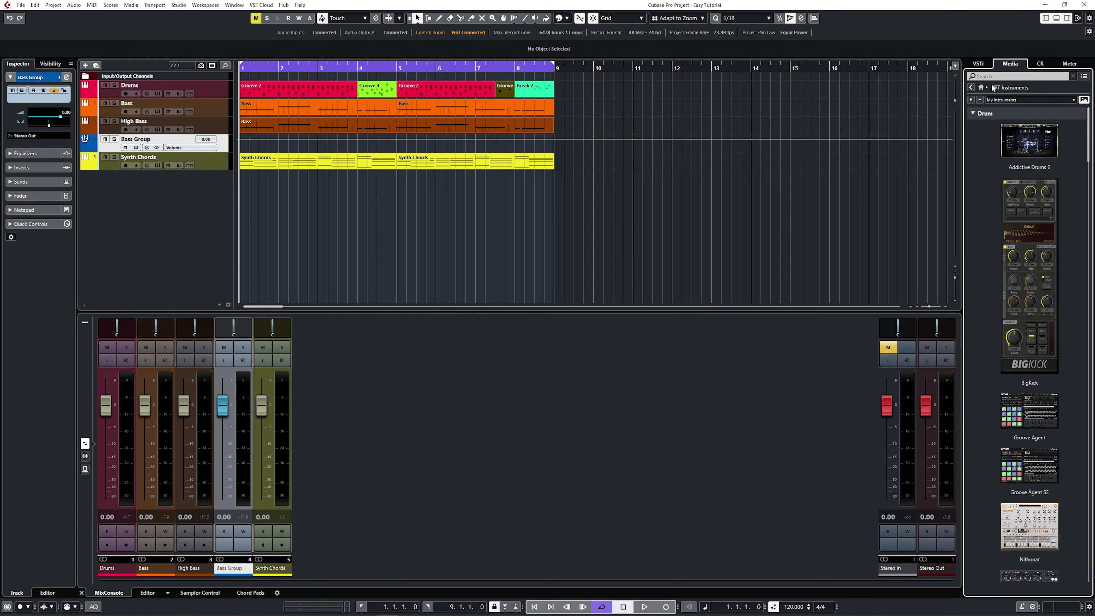
pyautogui.click(971, 89)
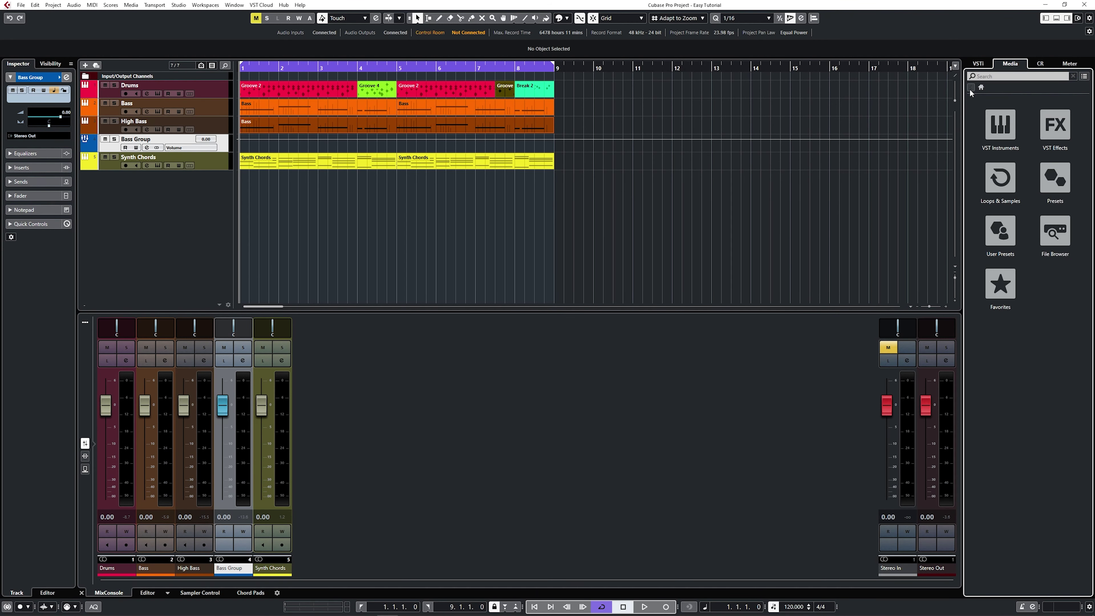
pyautogui.click(1008, 185)
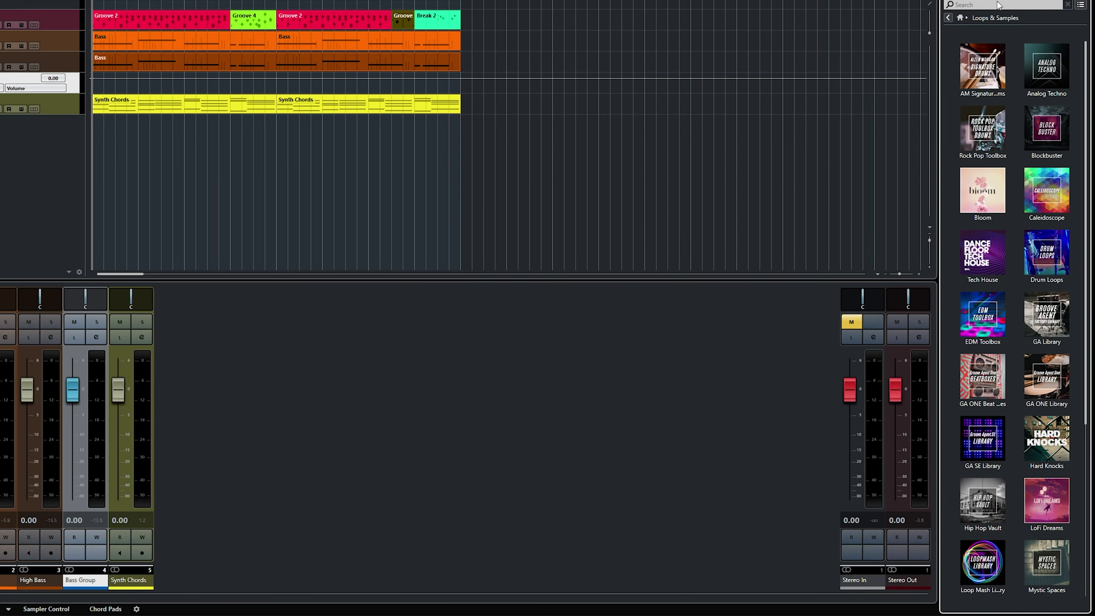
pyautogui.click(1012, 76)
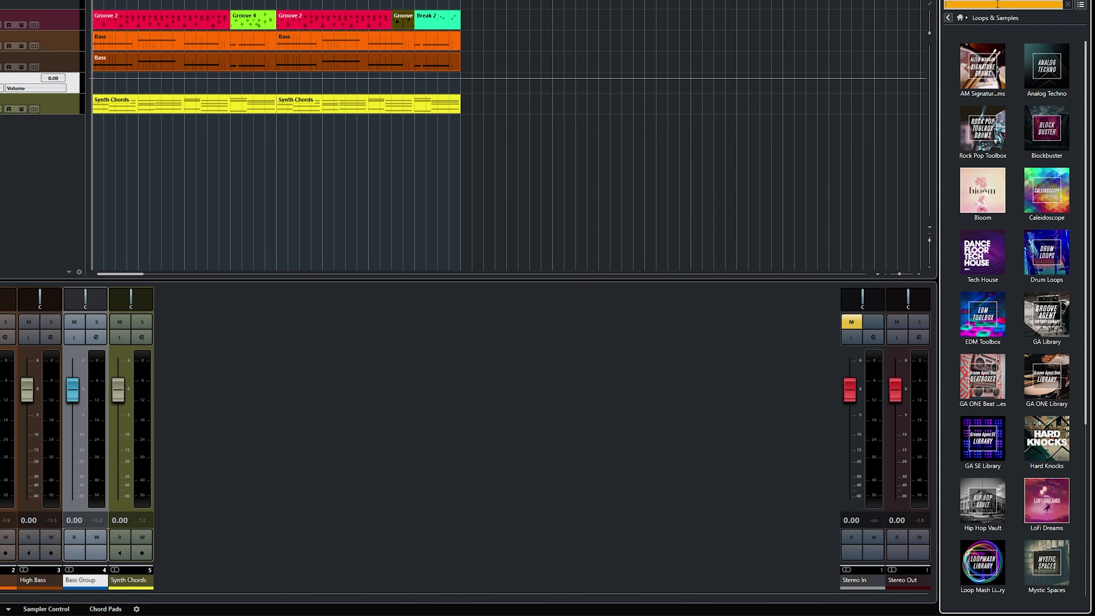
pyautogui.write('percussion')
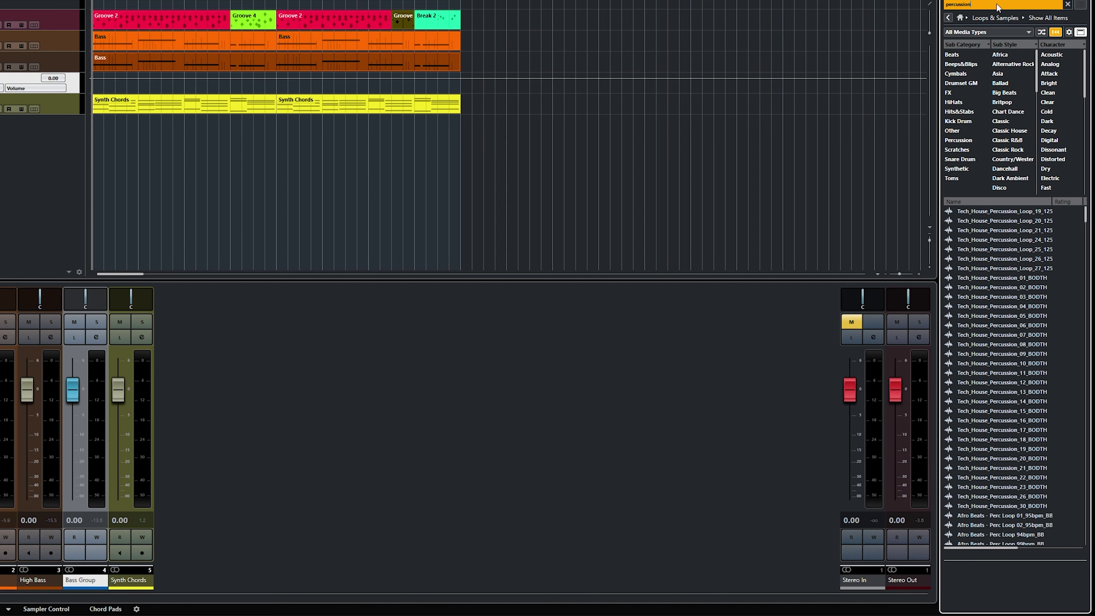
# Step: Preview the Tech_House_Percussion_Loop_19_125 sample in the media browser and stop it
pyautogui.click(997, 213)
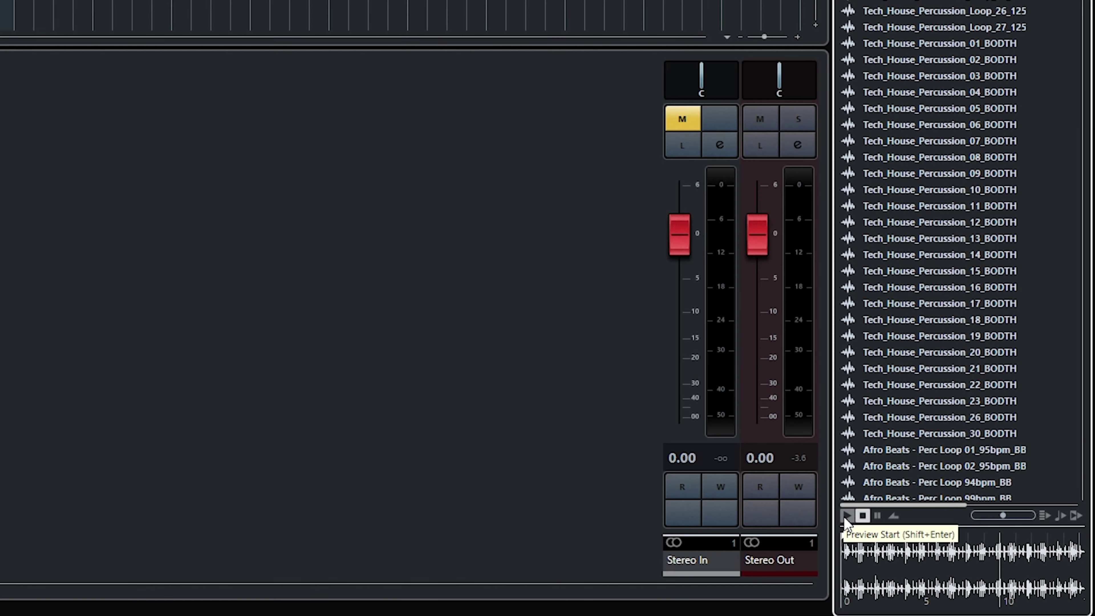
pyautogui.click(945, 555)
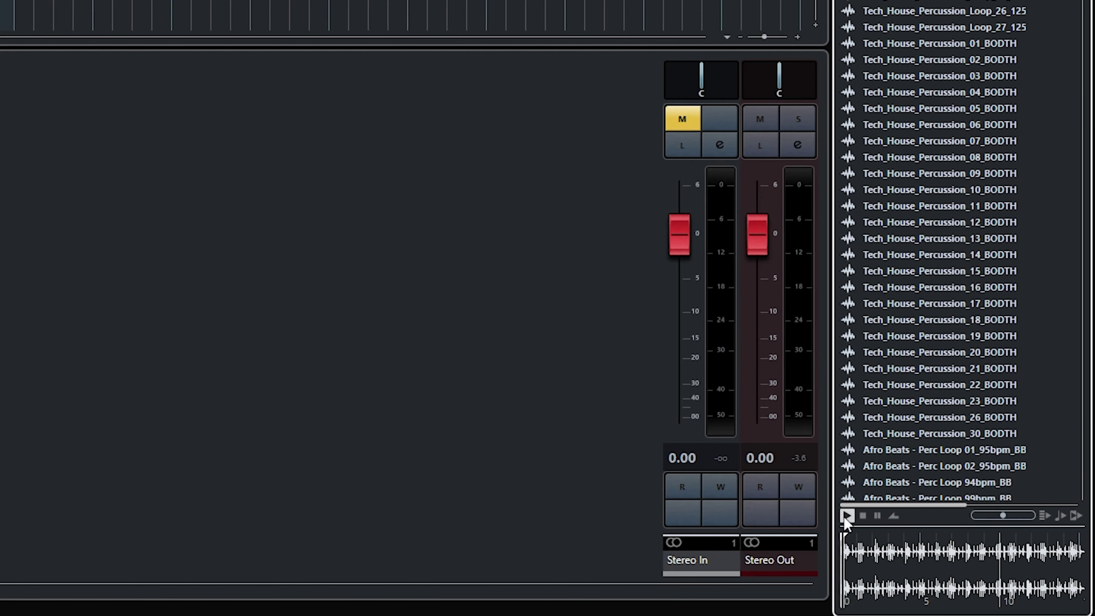
pyautogui.click(865, 517)
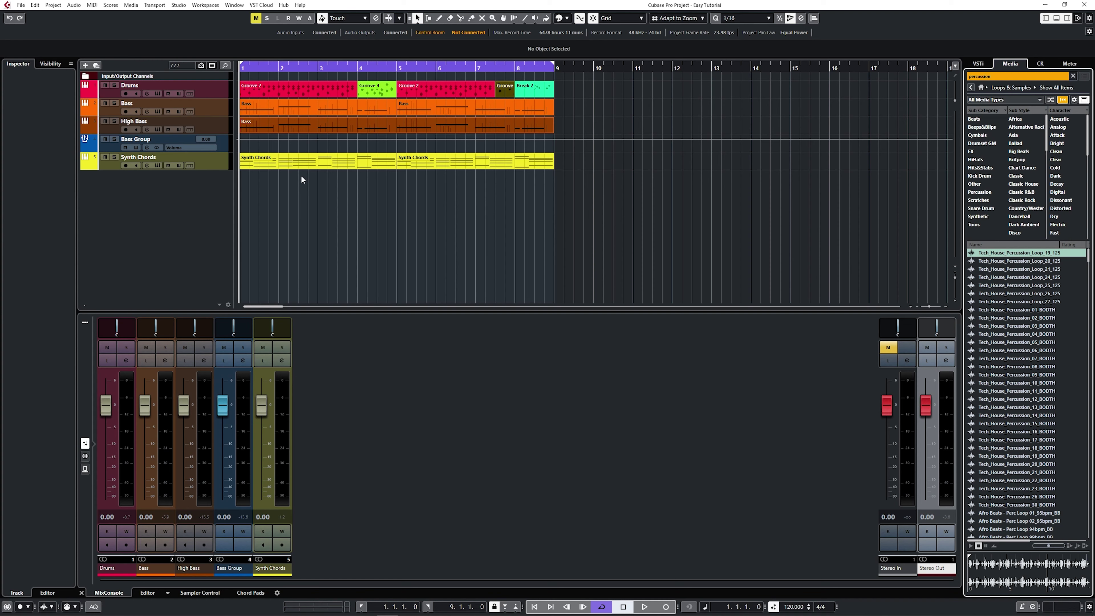
# Step: In Audio Connections, assign the Control Room's Monitor 1 left port to VM-VAIO 1 and right port to VM-VAIO 2
pyautogui.click(178, 5)
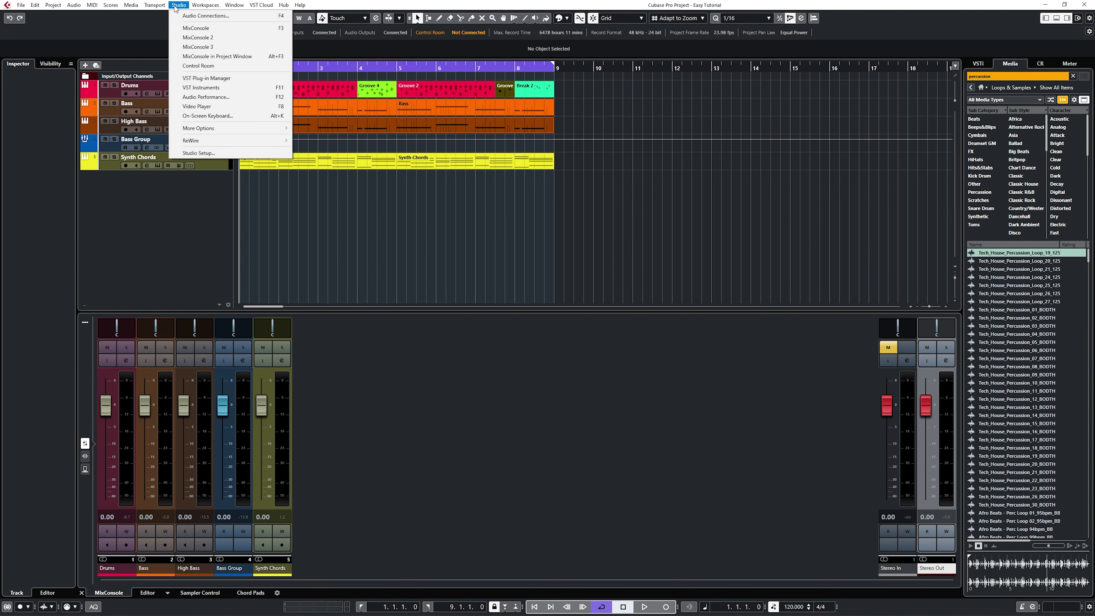
pyautogui.click(186, 16)
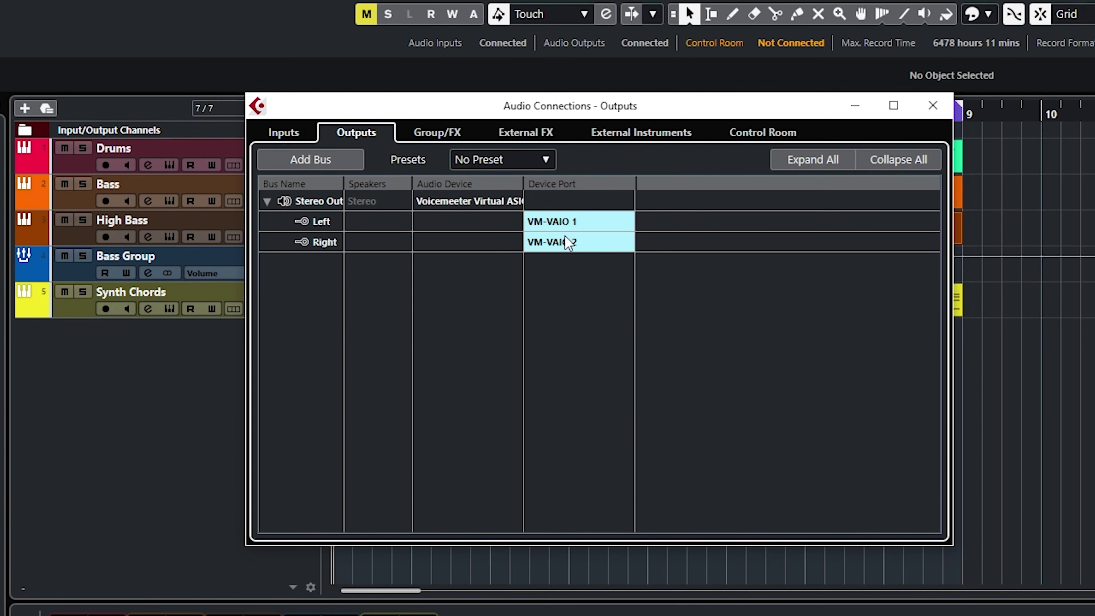
pyautogui.click(748, 141)
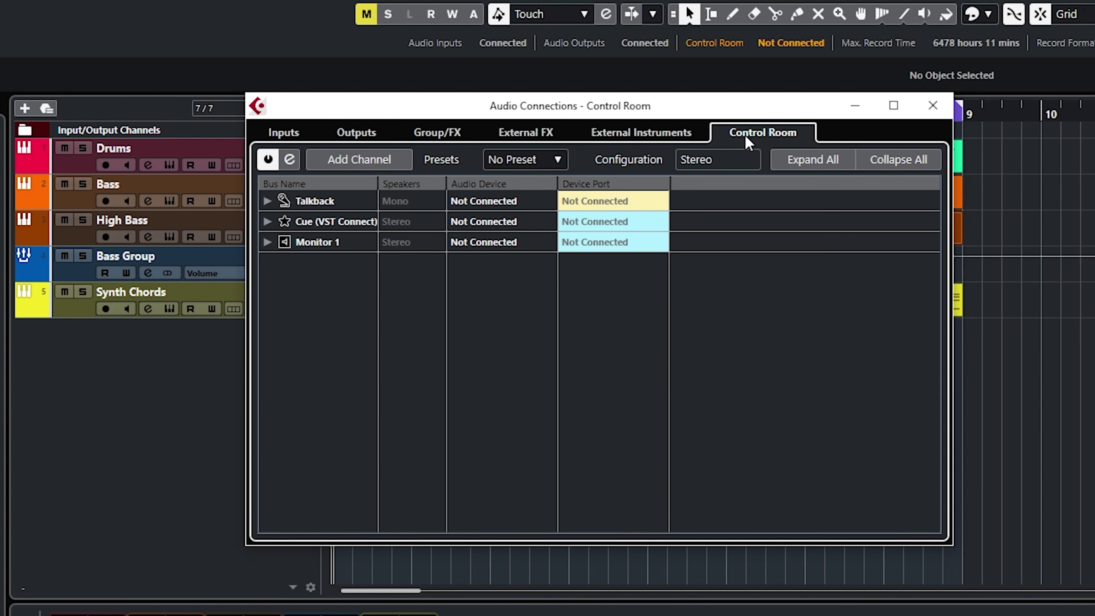
pyautogui.click(268, 242)
pyautogui.click(589, 262)
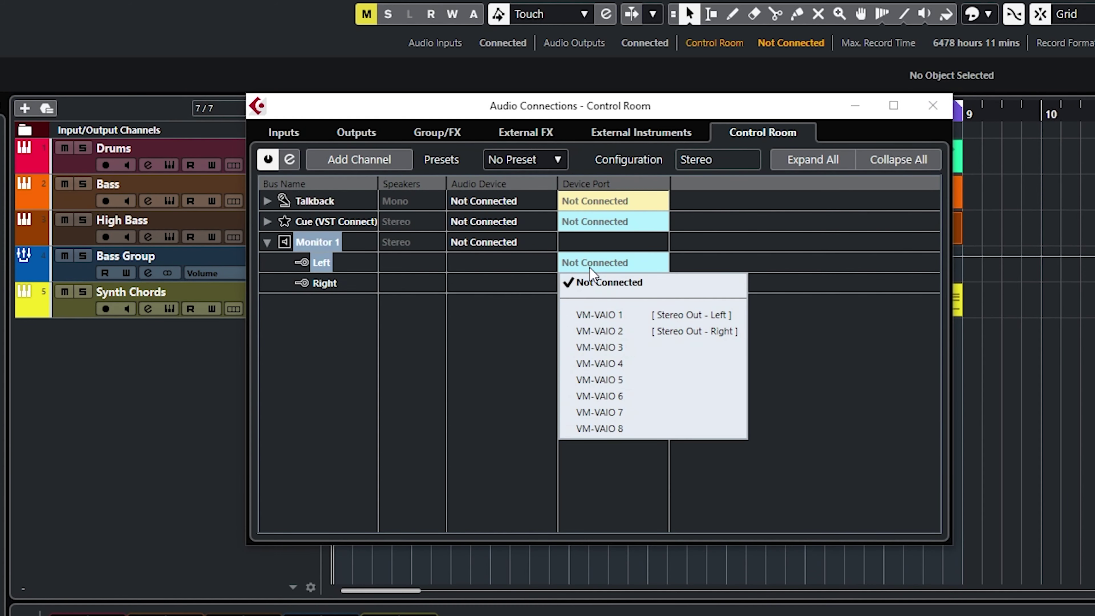
pyautogui.click(668, 315)
pyautogui.click(602, 285)
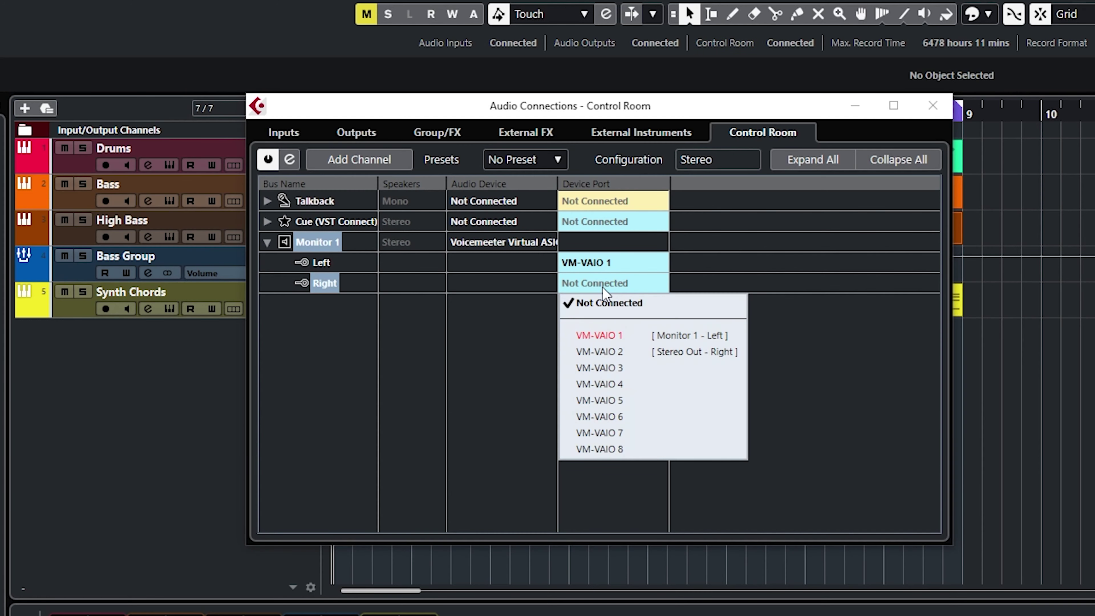
pyautogui.click(617, 358)
pyautogui.click(923, 615)
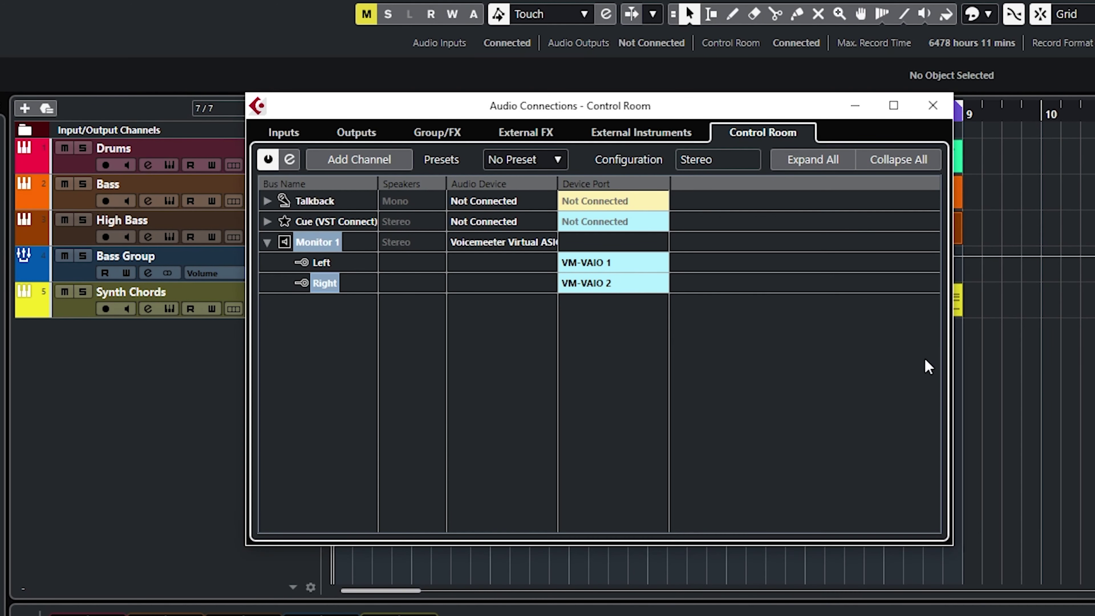
pyautogui.click(932, 106)
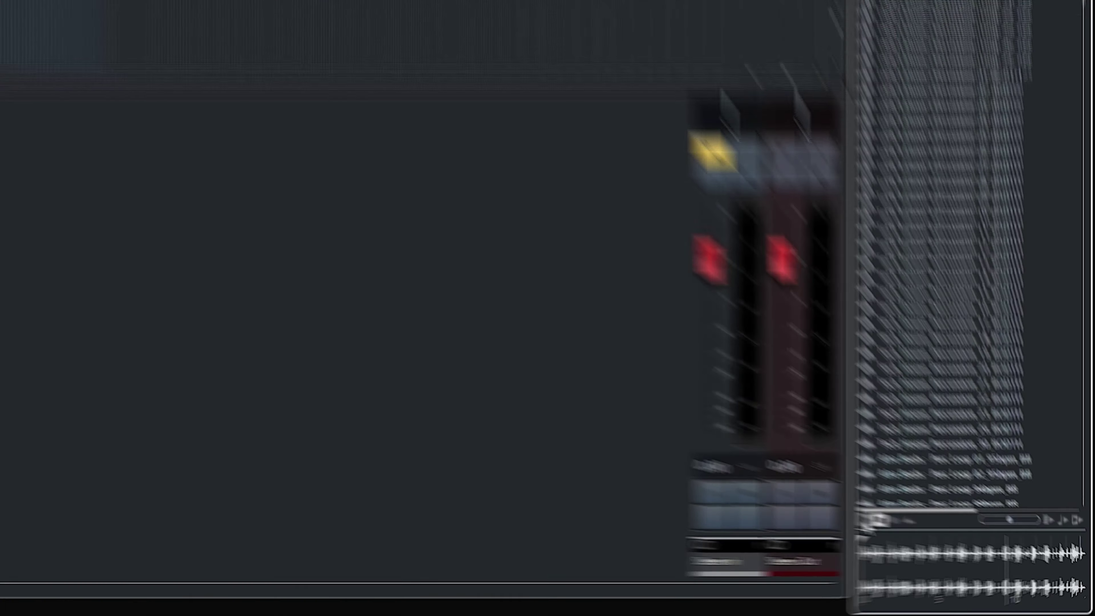
# Step: Raise the media browser's preview level slightly, auditioning Tech_House_Percussion_Loop_19_125 before and after the change
pyautogui.click(970, 545)
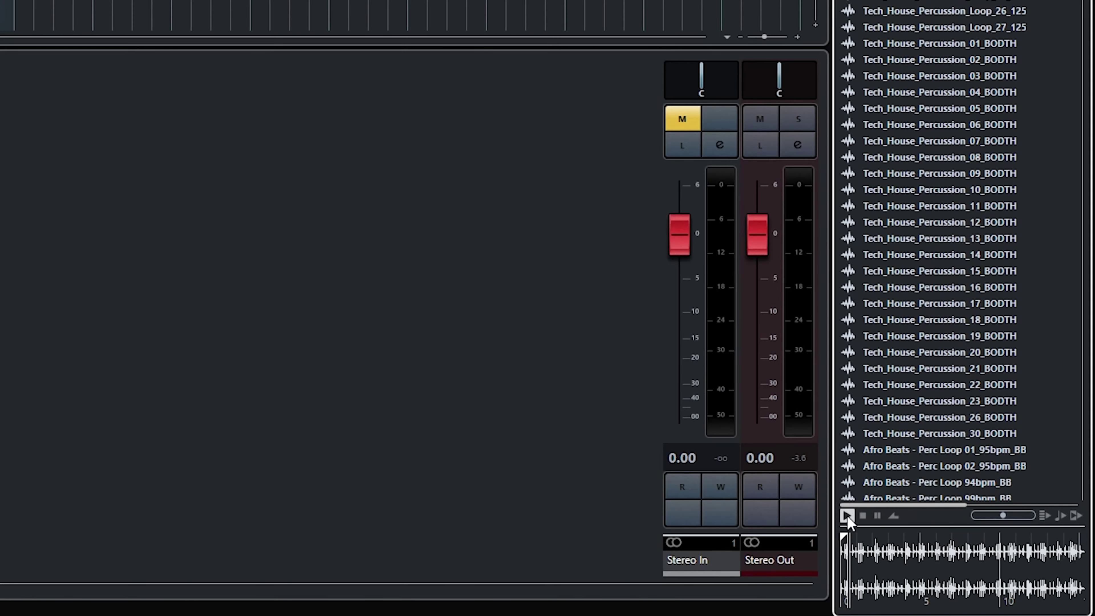
pyautogui.click(867, 518)
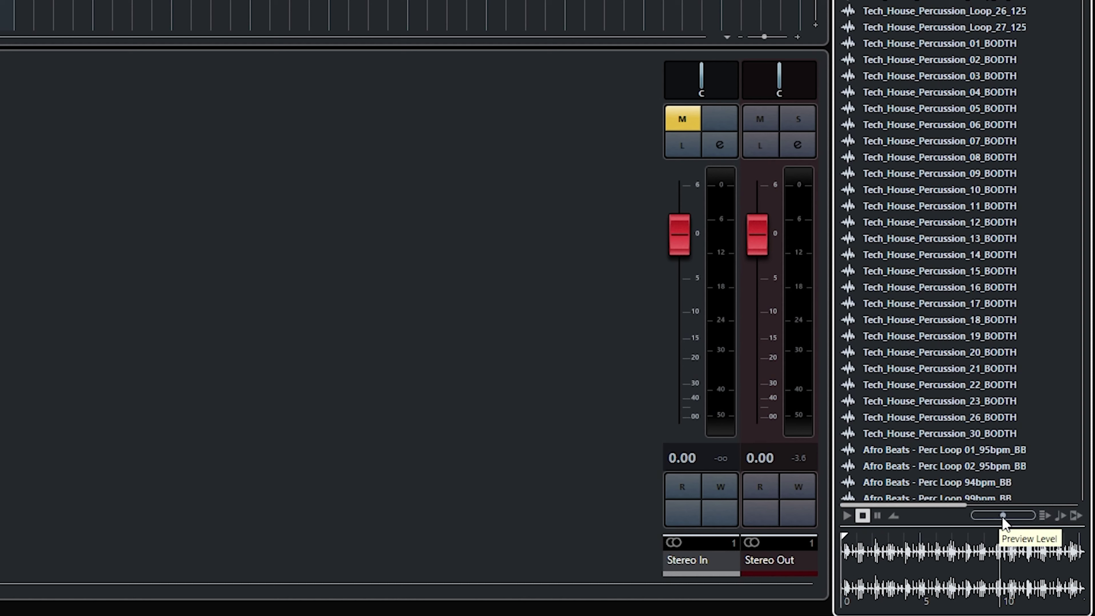
pyautogui.moveTo(1002, 519)
pyautogui.mouseDown()
pyautogui.moveTo(1021, 521)
pyautogui.moveTo(1010, 519)
pyautogui.mouseUp()
pyautogui.click(846, 516)
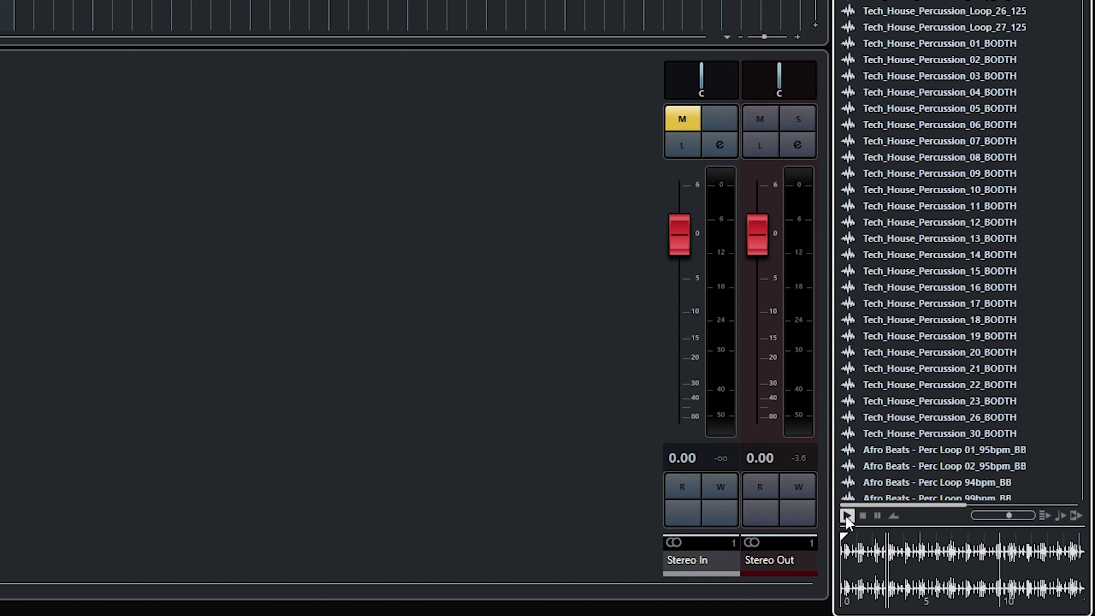
pyautogui.click(862, 516)
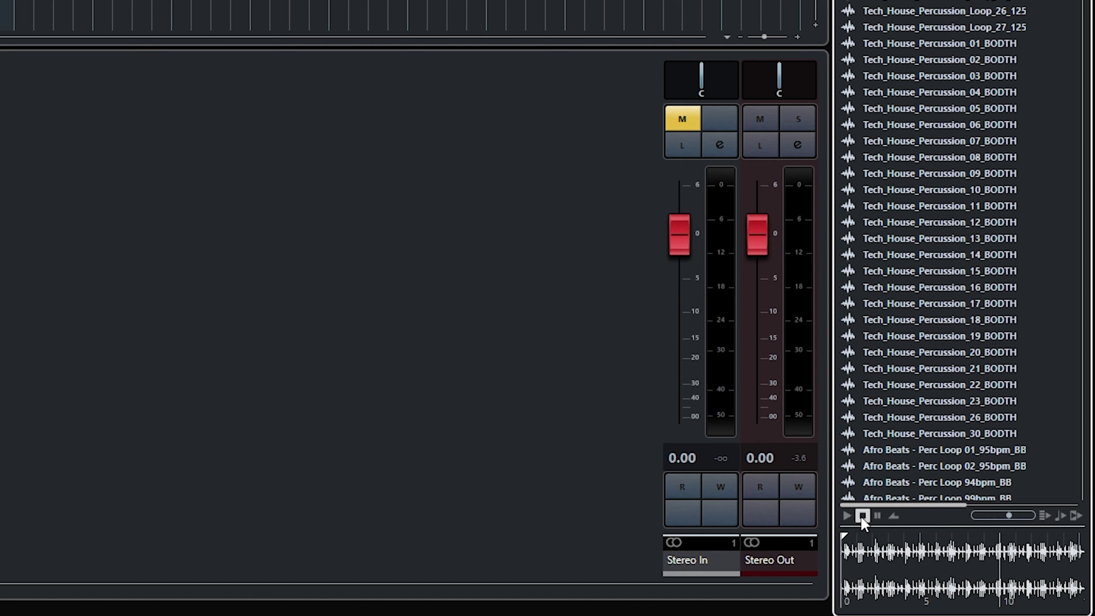
# Step: Enable preview looping and Auto Play New Results Selection, and audition Tech House percussion loops 20 and 21
pyautogui.click(891, 522)
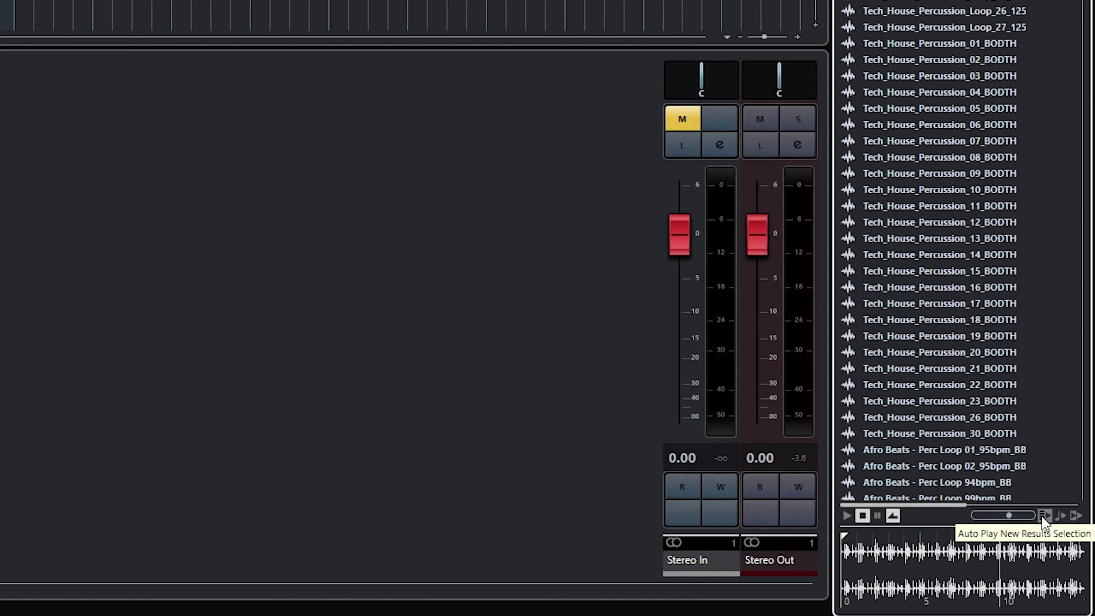
pyautogui.click(1043, 516)
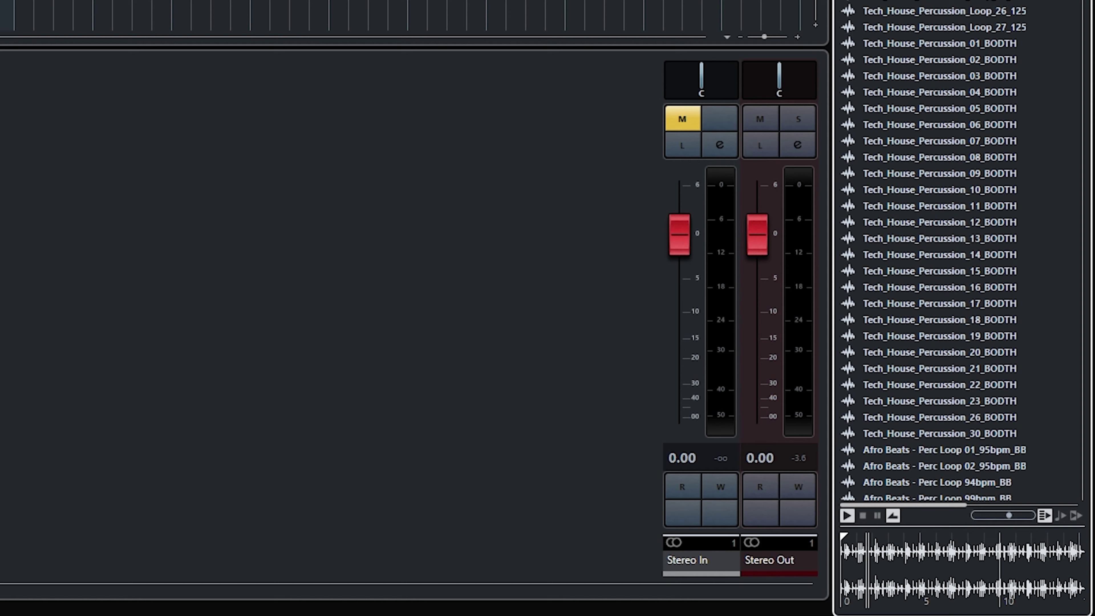
pyautogui.press('Down')
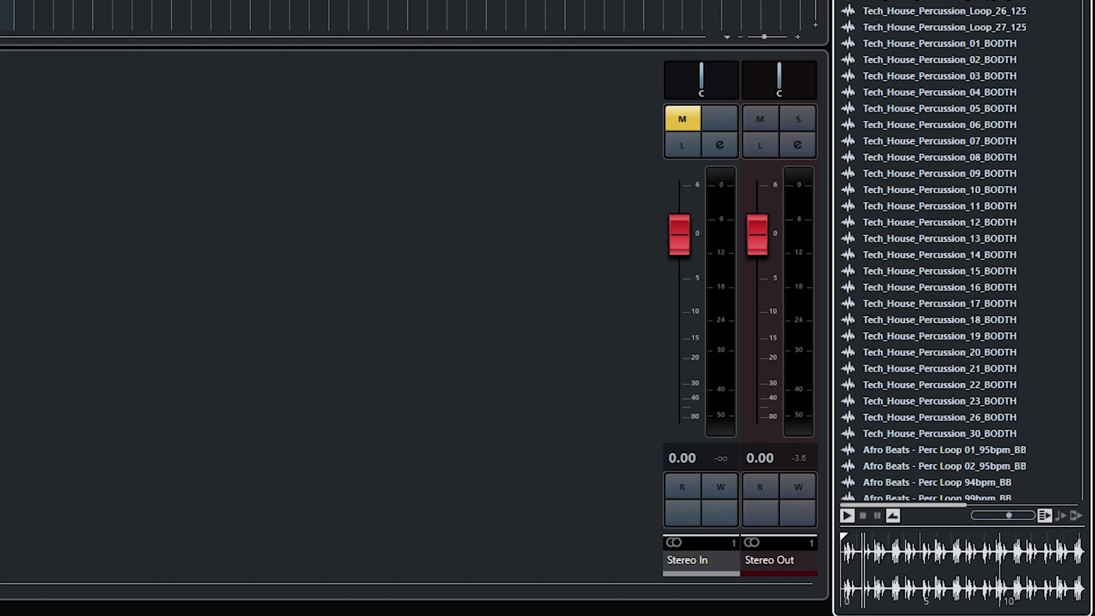
pyautogui.press('Down')
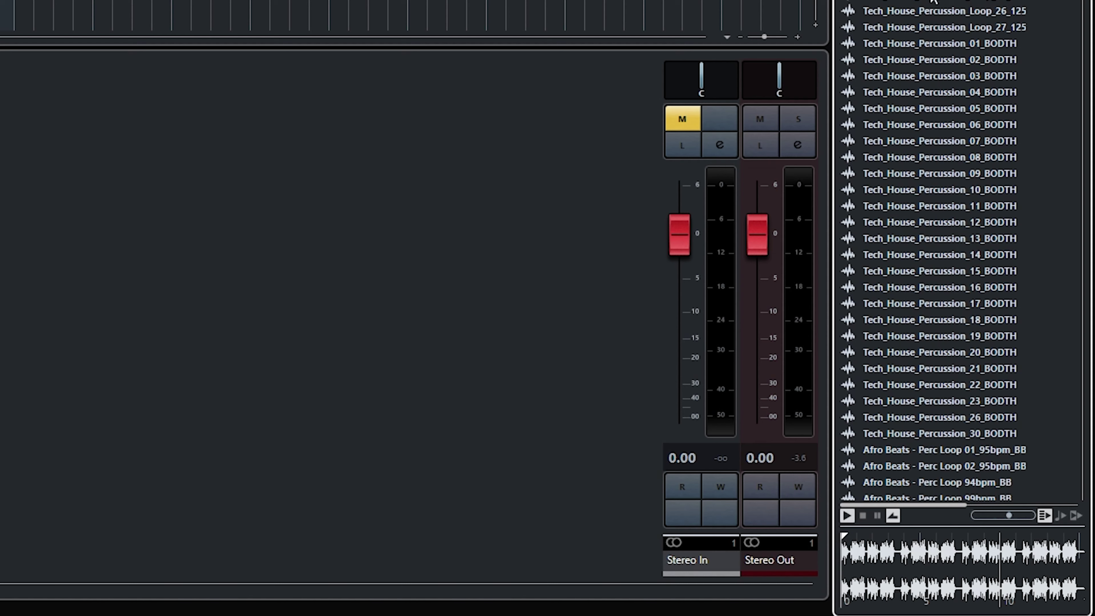
pyautogui.click(862, 516)
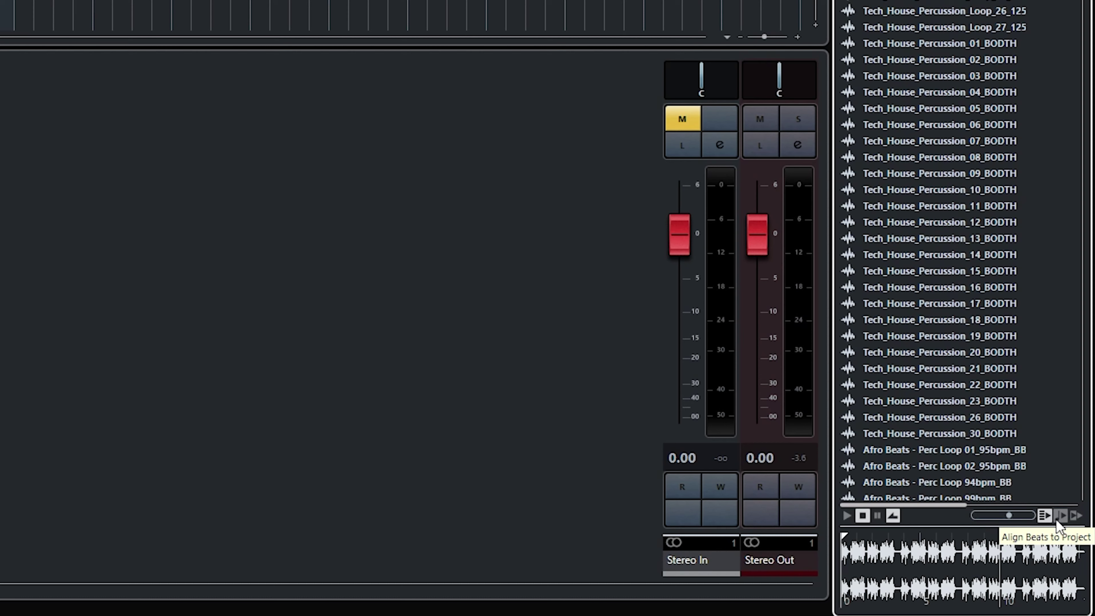
# Step: Enable Align Beats to Project and audition Tech_House_Percussion_Loop_21_125 together with the project playback
pyautogui.click(1058, 518)
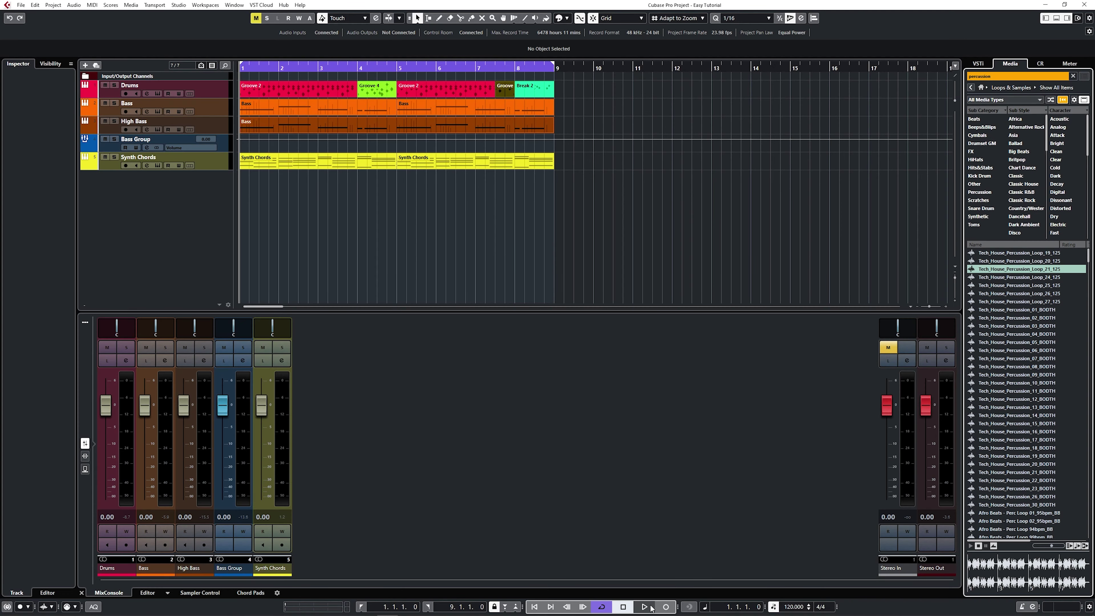
pyautogui.click(644, 607)
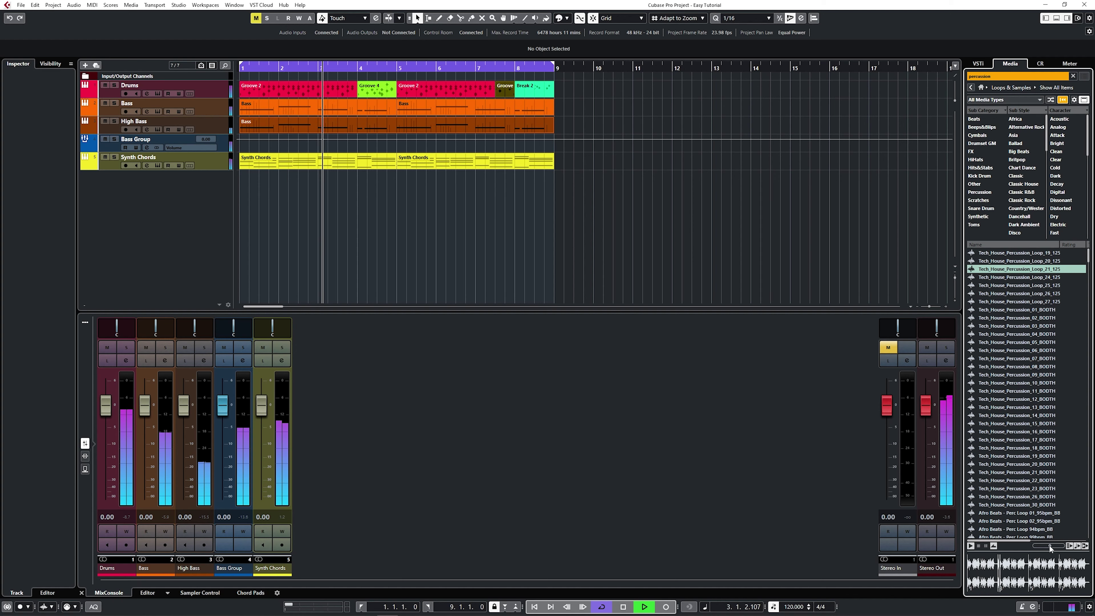
pyautogui.click(625, 606)
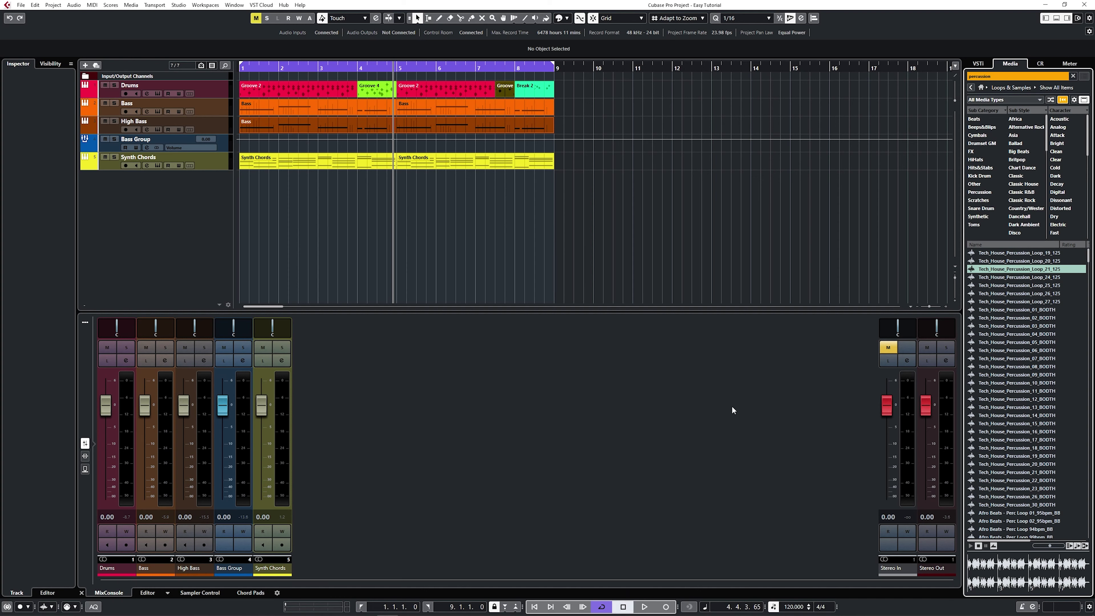
# Step: Place Tech_House_Percussion_Loop_21_125bpm_BODTH at bar 1 on a new track below Synth Chords, and turn off the automatic preview and project-sync options
pyautogui.moveTo(990, 271); pyautogui.dragTo(241, 186)
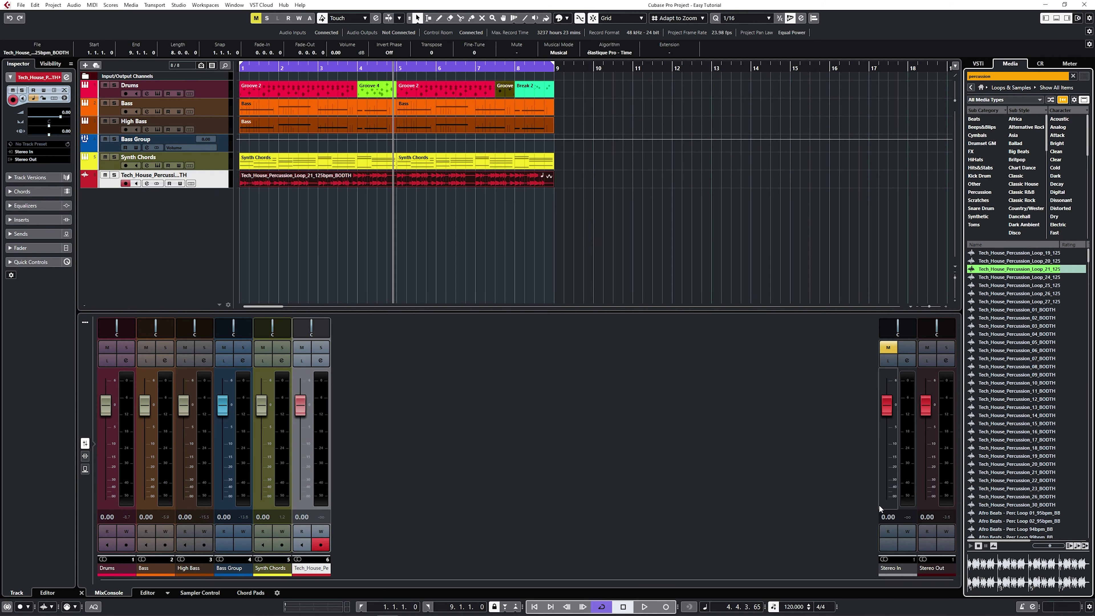
pyautogui.click(1069, 547)
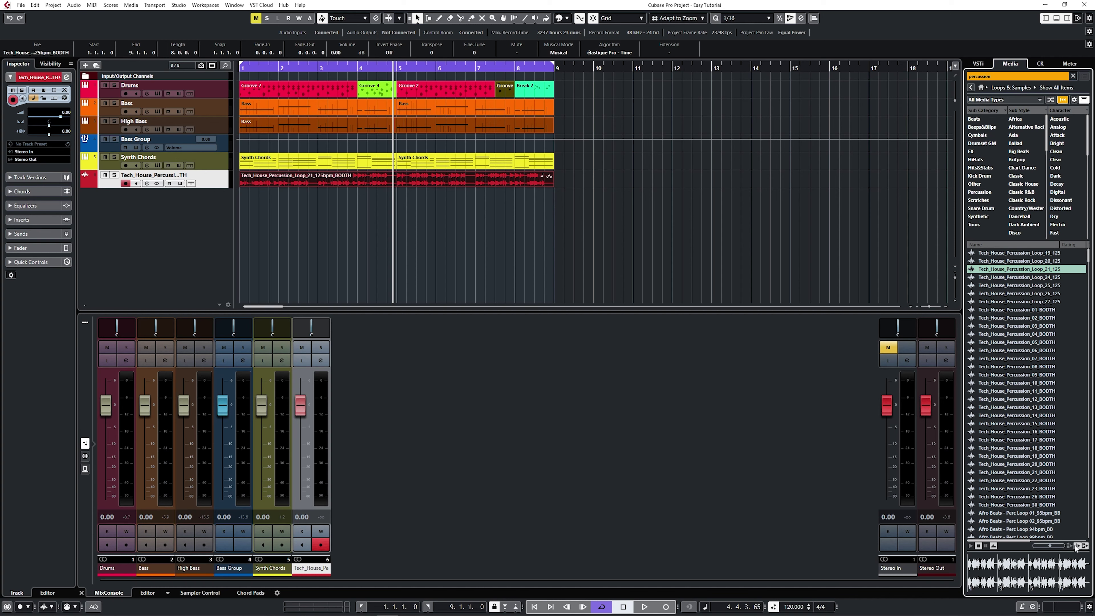
pyautogui.click(1077, 547)
pyautogui.click(1084, 546)
# Step: Play the arrangement with the percussion loop, stop it, and lower the pre-gain in the loop channel's settings
pyautogui.click(645, 607)
pyautogui.click(623, 606)
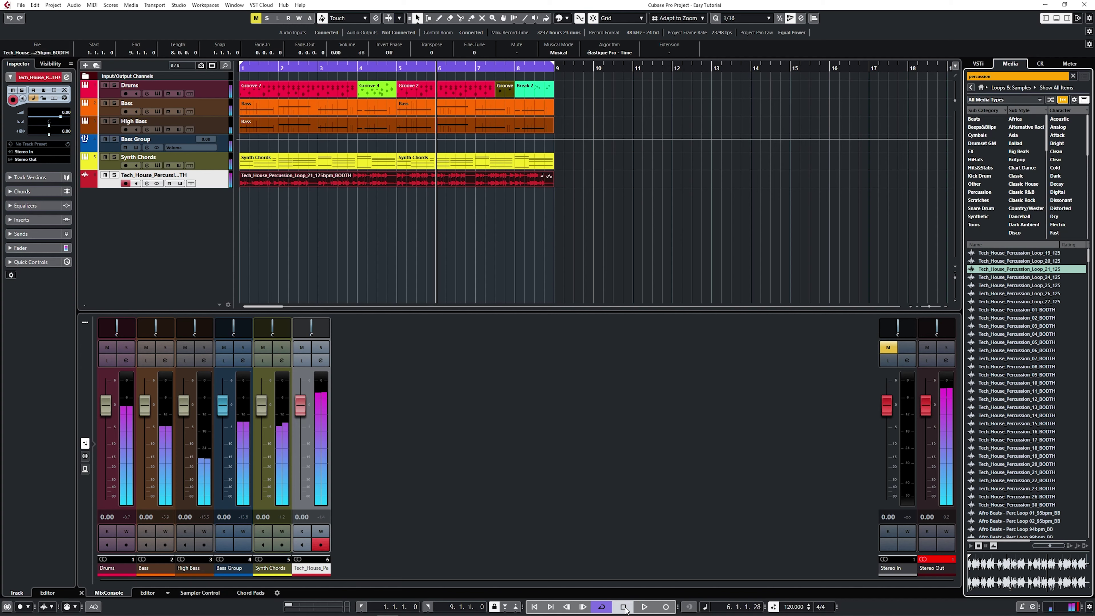
pyautogui.click(320, 360)
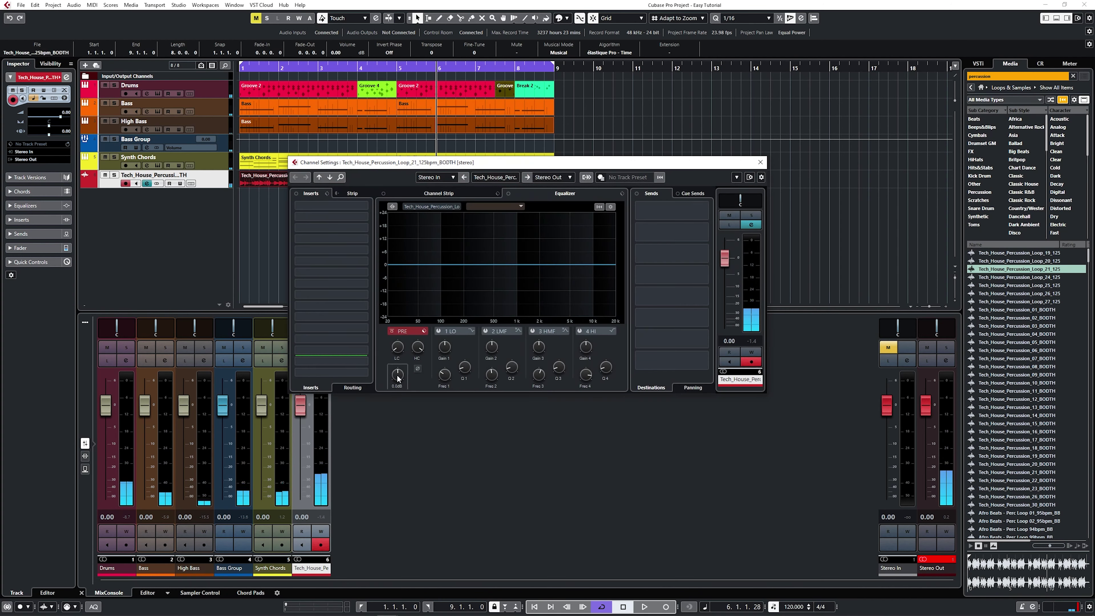
pyautogui.moveTo(398, 374); pyautogui.dragTo(399, 380)
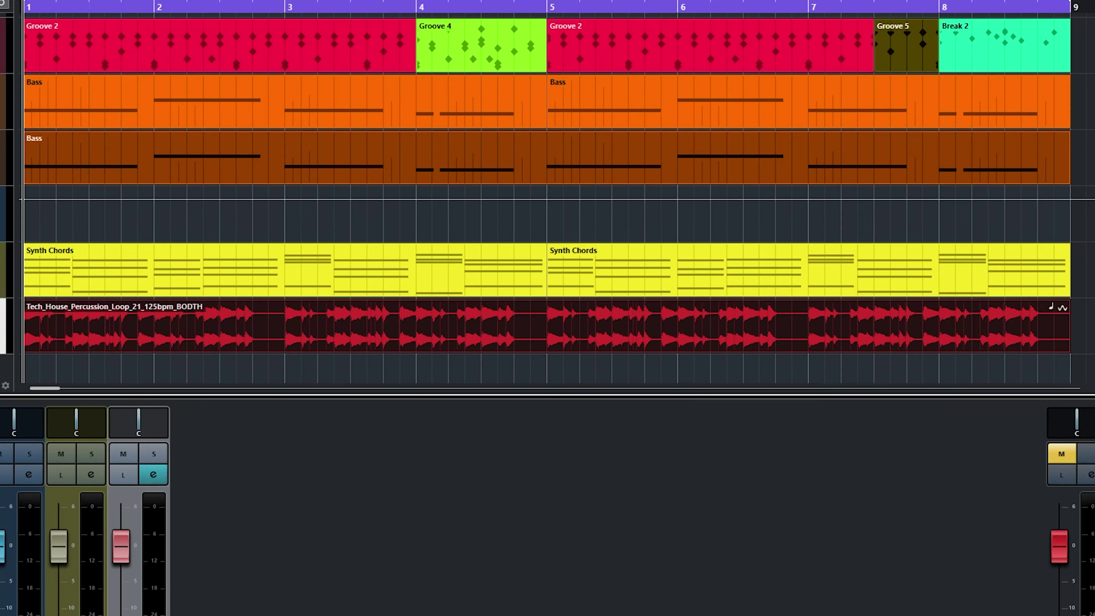
# Step: Split the percussion loop at bar 4, bar 5 and the middle of bar 7, and cut the bar 4 section into shorter slices
pyautogui.click(416, 326)
pyautogui.click(547, 326)
pyautogui.click(874, 326)
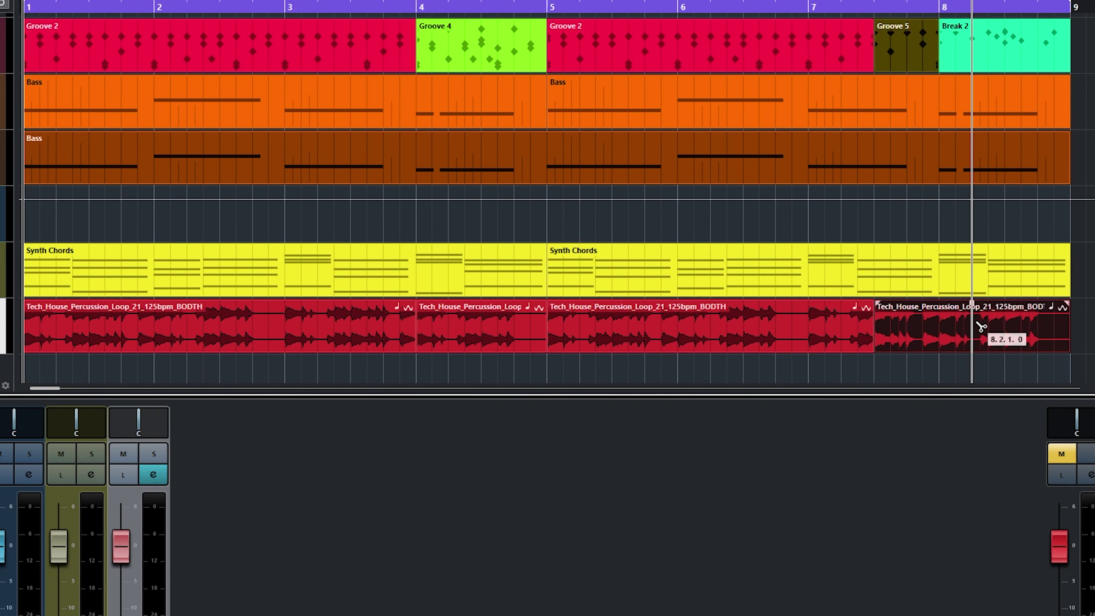
pyautogui.click(449, 337)
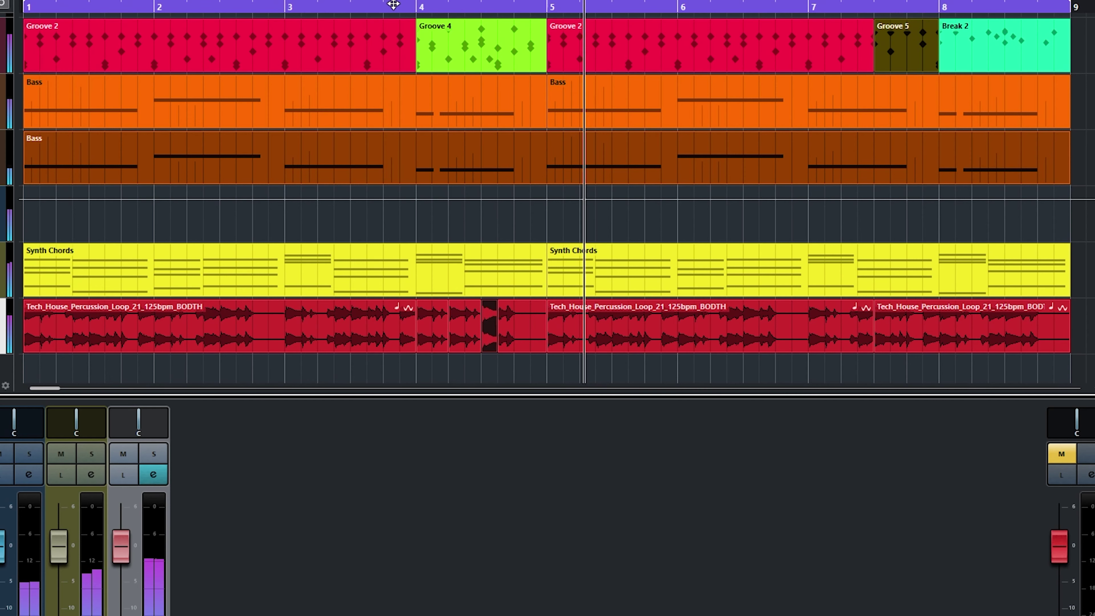
# Step: Play the edited loop and cut the percussion from the middle of bar 7 through bar 8 into short slices
pyautogui.click(970, 326)
pyautogui.press('space')
pyautogui.moveTo(990, 5); pyautogui.dragTo(989, 26)
pyautogui.click(847, 338)
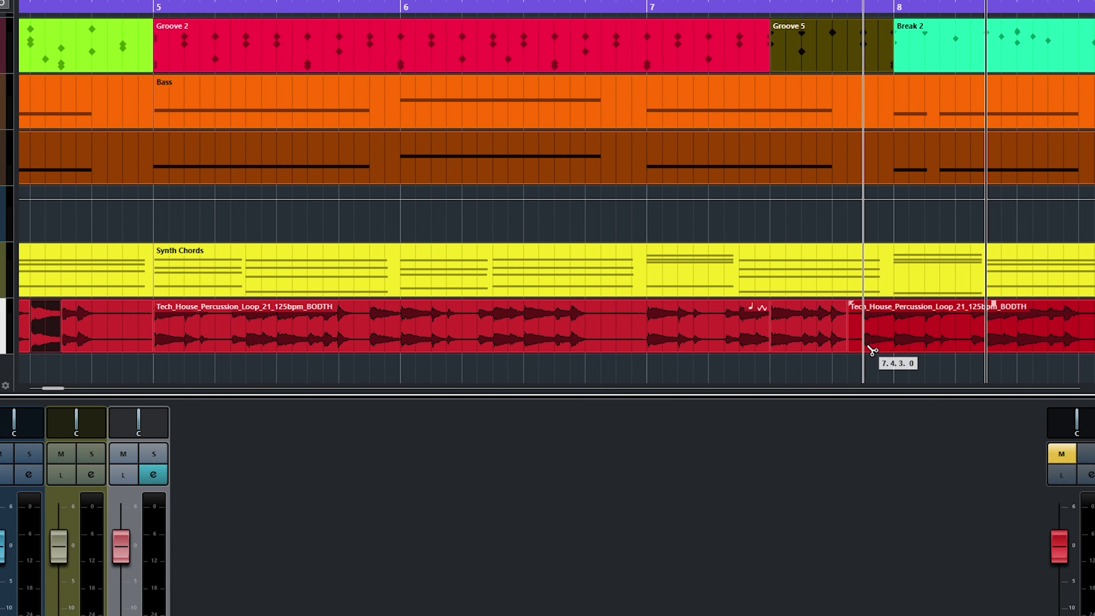
pyautogui.press('1')
pyautogui.moveTo(909, 339); pyautogui.dragTo(956, 339)
pyautogui.press('3')
pyautogui.click(986, 339)
pyautogui.click(1016, 338)
pyautogui.click(1048, 340)
# Step: Cut further slices in bar 7 of the percussion and rearrange them, copying one slice into the gap before bar 8
pyautogui.moveTo(693, 6); pyautogui.dragTo(638, 5)
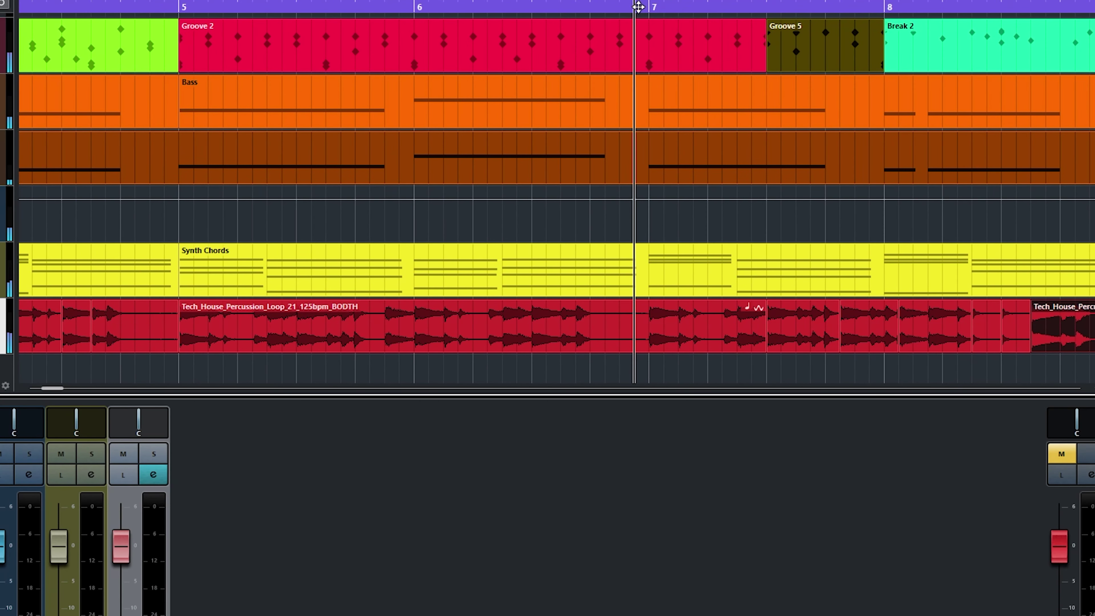
pyautogui.rightClick(804, 350)
pyautogui.click(863, 363)
pyautogui.click(805, 339)
pyautogui.click(722, 338)
pyautogui.moveTo(841, 347); pyautogui.dragTo(811, 348)
pyautogui.moveTo(897, 350); pyautogui.dragTo(869, 350)
pyautogui.keyDown('alt'); pyautogui.click(679, 336); pyautogui.keyUp('alt')
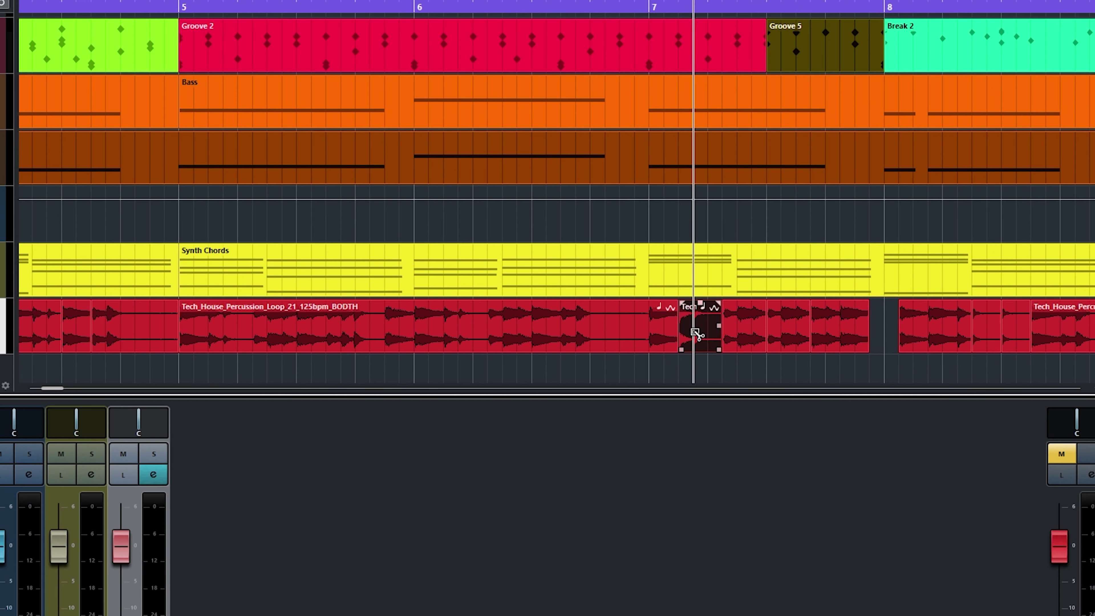
pyautogui.click(789, 338)
pyautogui.moveTo(696, 331); pyautogui.dragTo(784, 340)
# Step: Play the edit from bar 7, and name the loop track and its events Percussion with a dark red colour
pyautogui.click(645, 10)
pyautogui.press('space')
pyautogui.click(1058, 326)
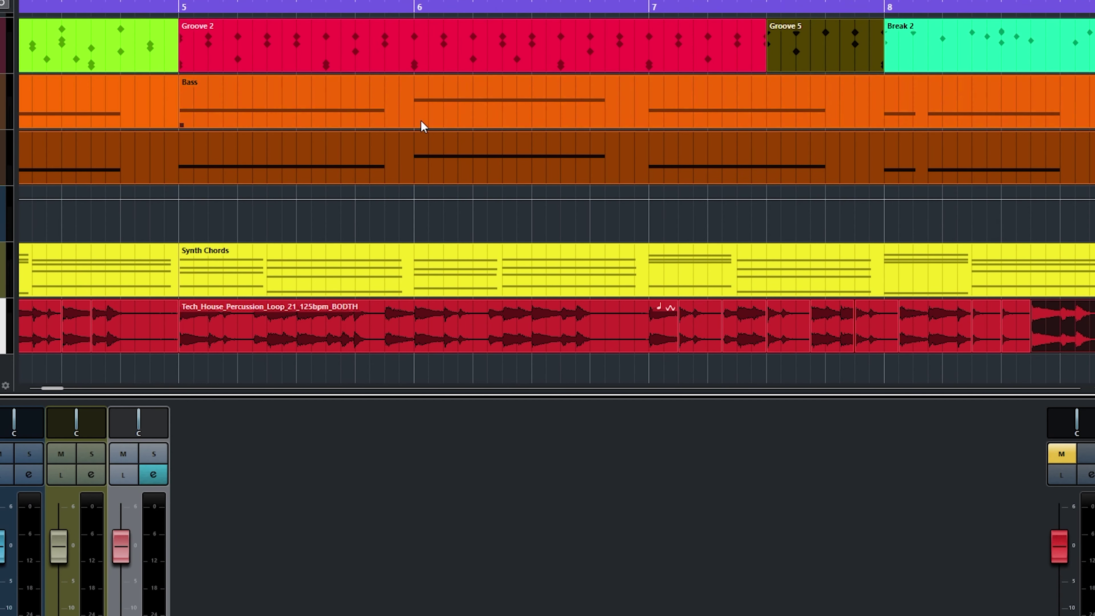
pyautogui.write('gPercussion')
pyautogui.hotkey('shift', 'Return')
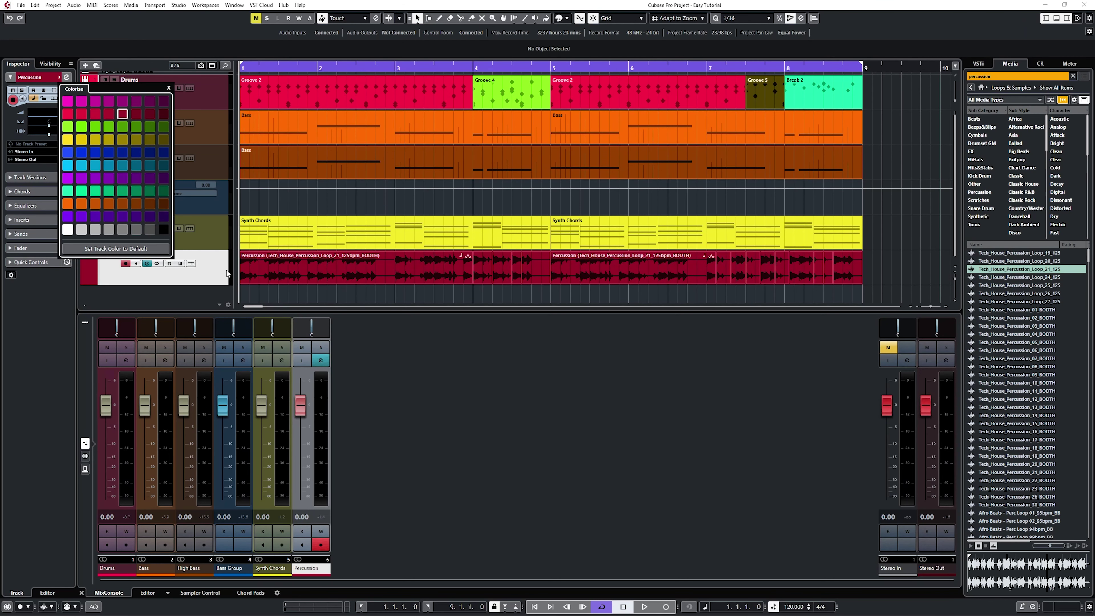
pyautogui.click(217, 264)
# Step: Move the Percussion track directly below Drums, play the arrangement, and adjust the end of the last percussion slice
pyautogui.moveTo(218, 264); pyautogui.dragTo(210, 128)
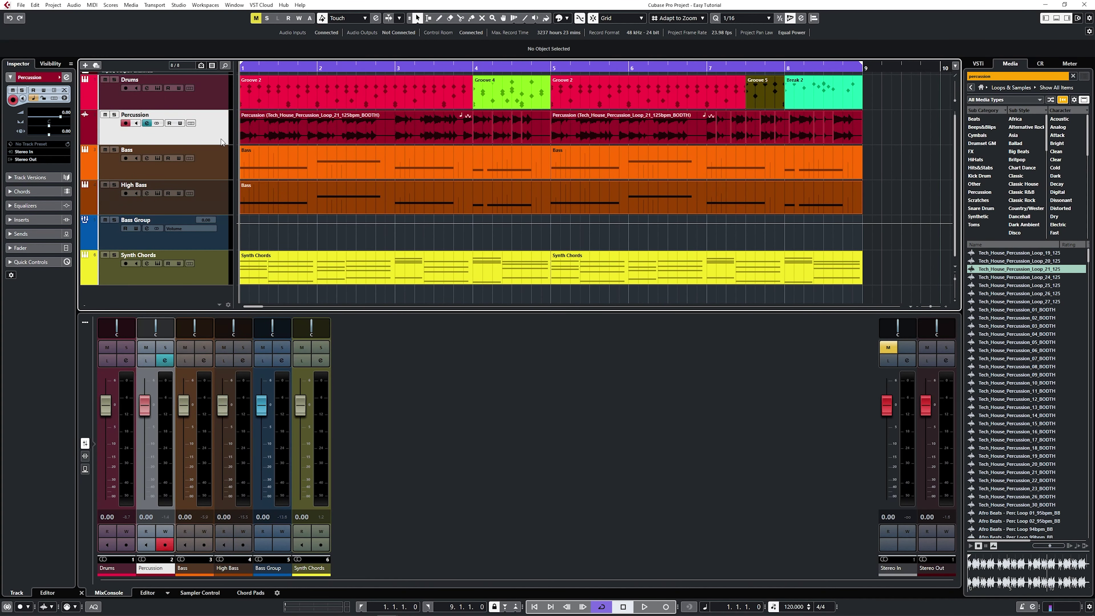
pyautogui.press('g')
pyautogui.press('space')
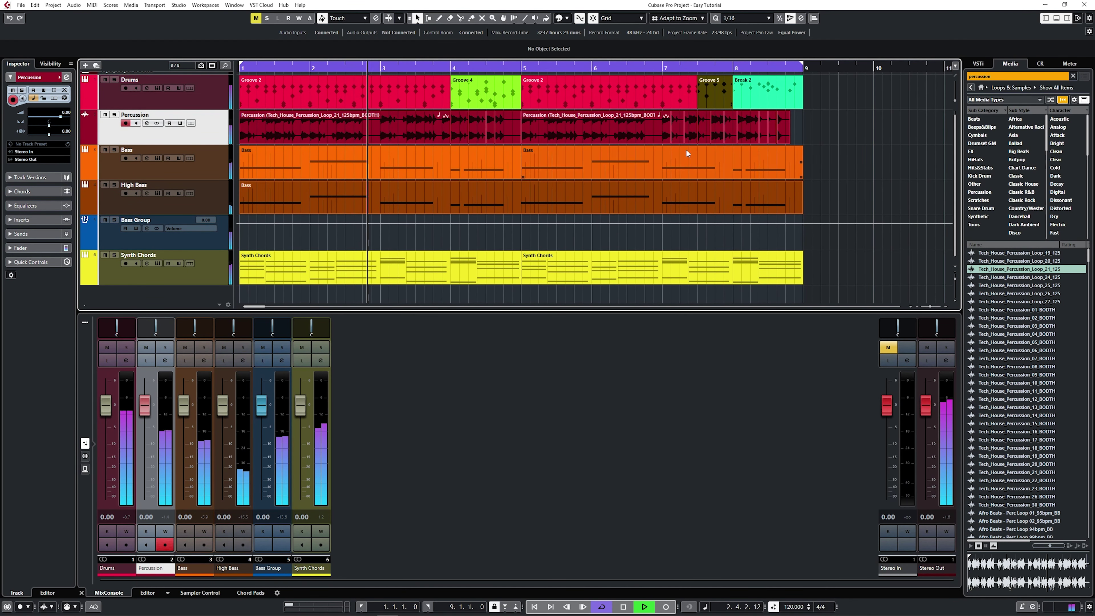
pyautogui.moveTo(789, 142)
pyautogui.mouseDown()
pyautogui.moveTo(808, 141)
pyautogui.moveTo(789, 143)
pyautogui.mouseUp()
pyautogui.click(816, 203)
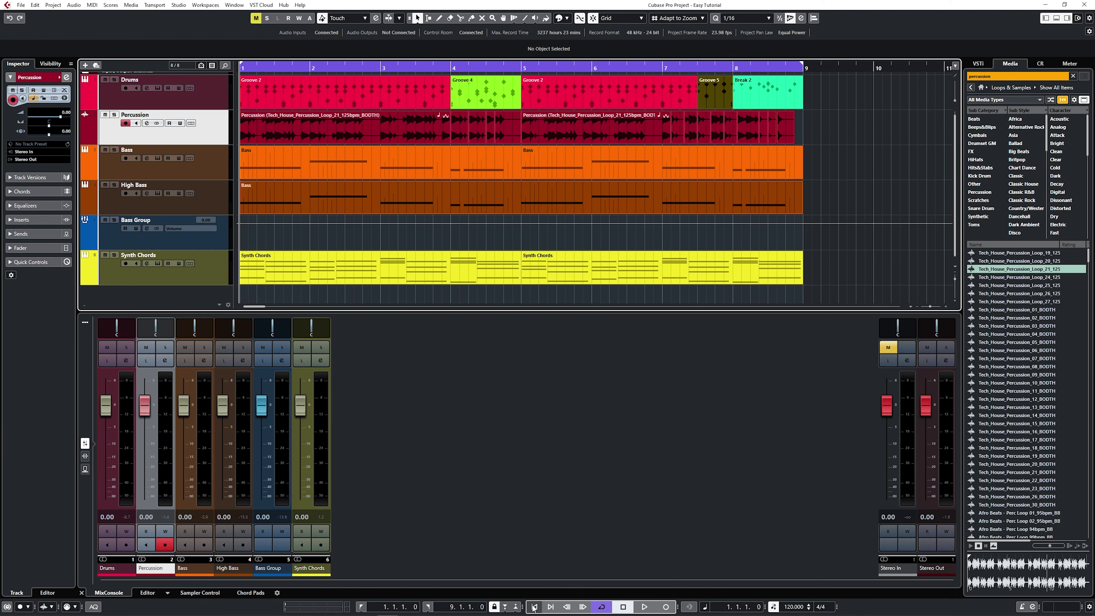
# Step: Search the media library for "pluck" and audition Synth_Wave_Pluck_Shot_F_05_NC
pyautogui.click(1000, 76)
pyautogui.write('p')
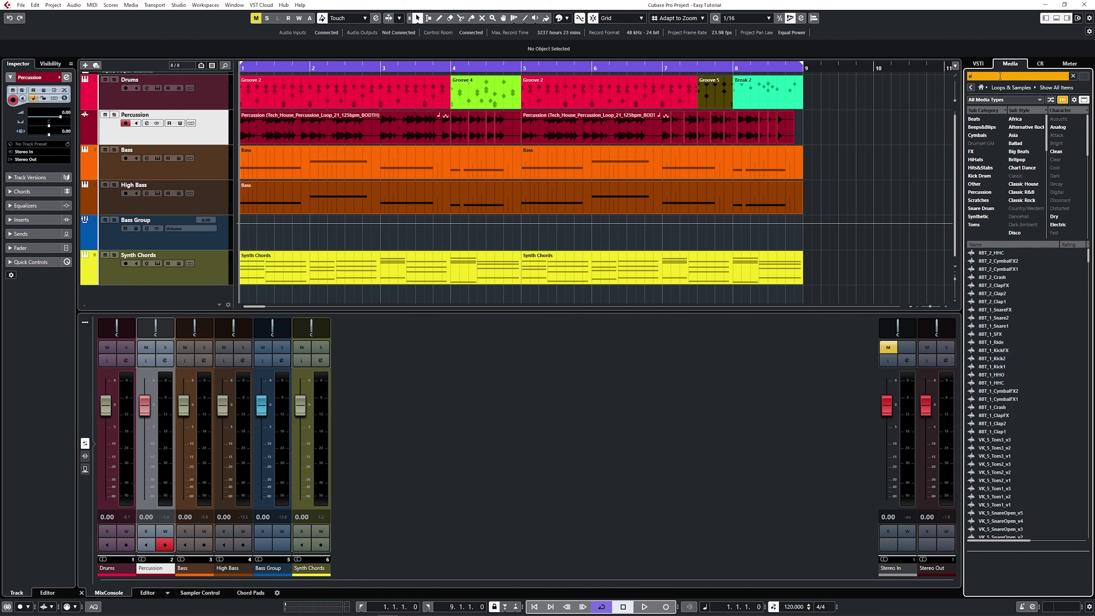
pyautogui.write('luck')
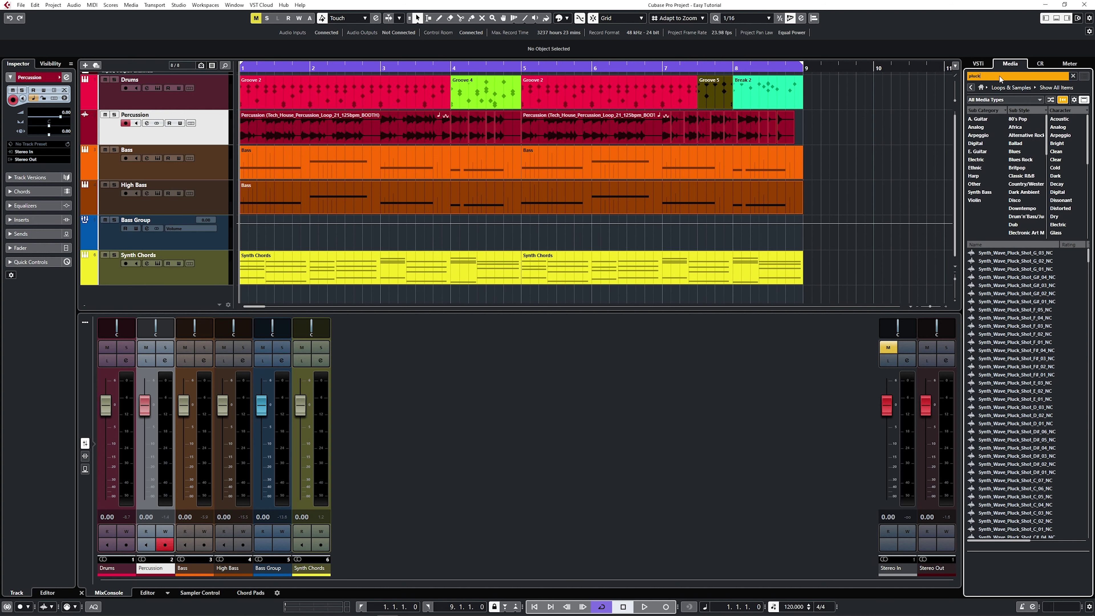
pyautogui.click(1007, 310)
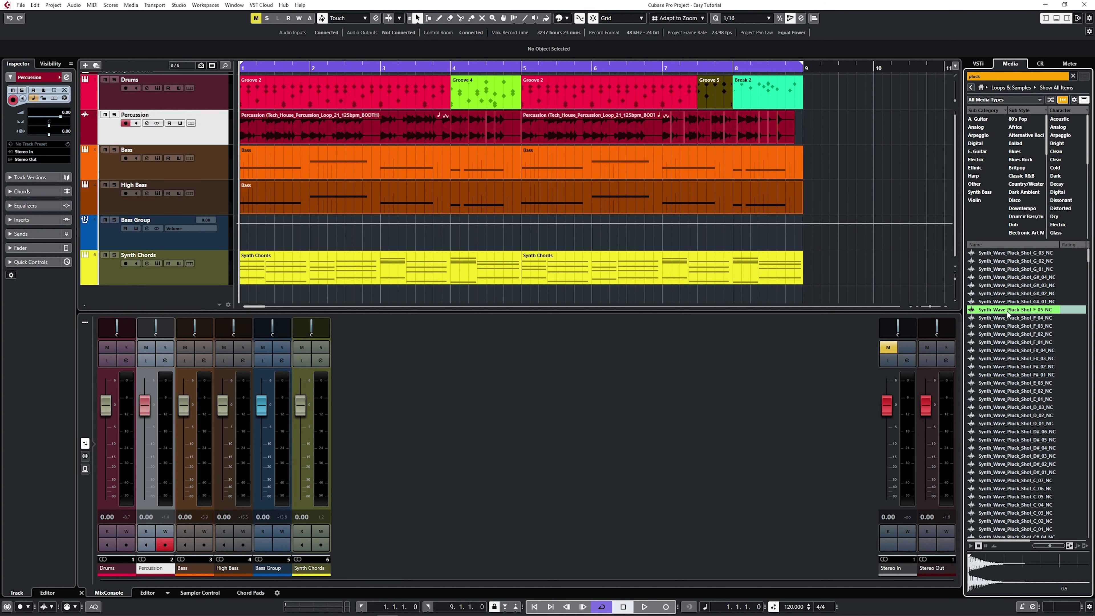
# Step: Reduce the track heights and add a sampler track named Pluck
pyautogui.click(955, 270)
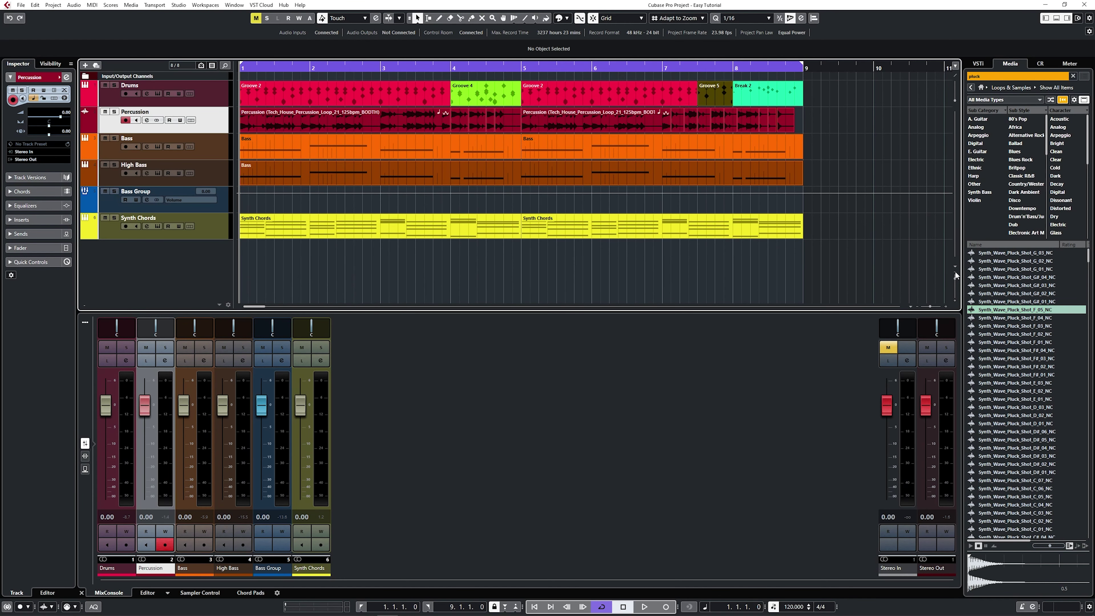
pyautogui.rightClick(172, 267)
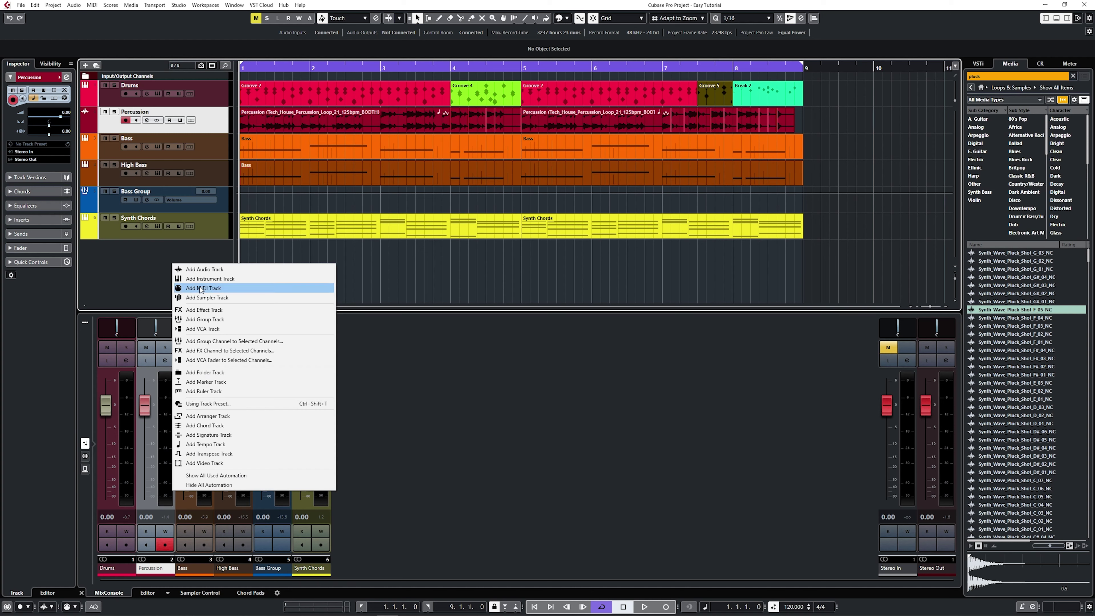
pyautogui.click(202, 297)
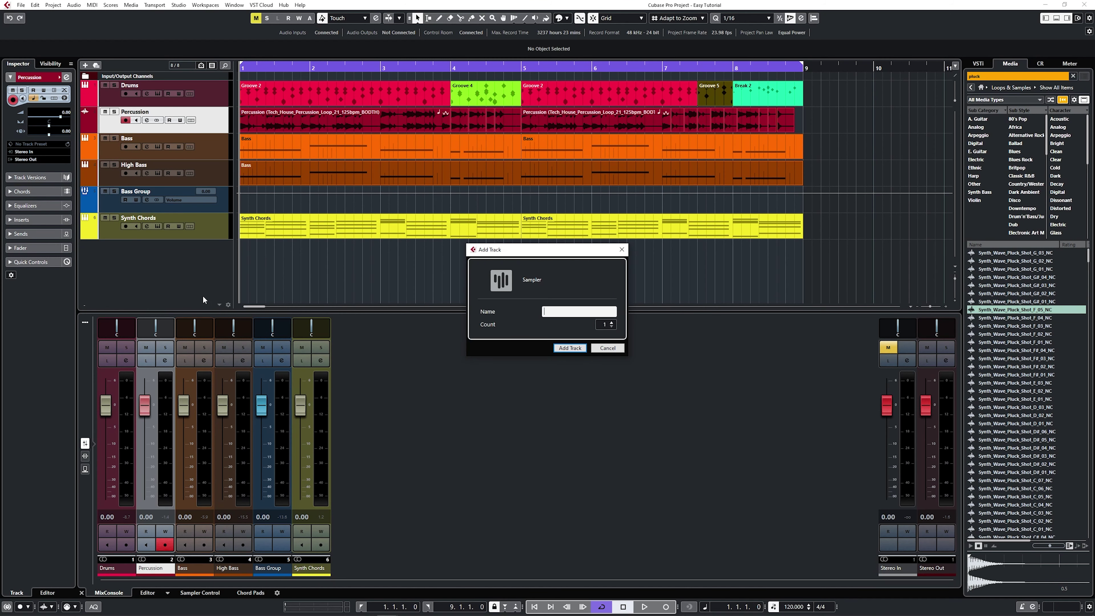
pyautogui.write('Pluck')
pyautogui.press('Return')
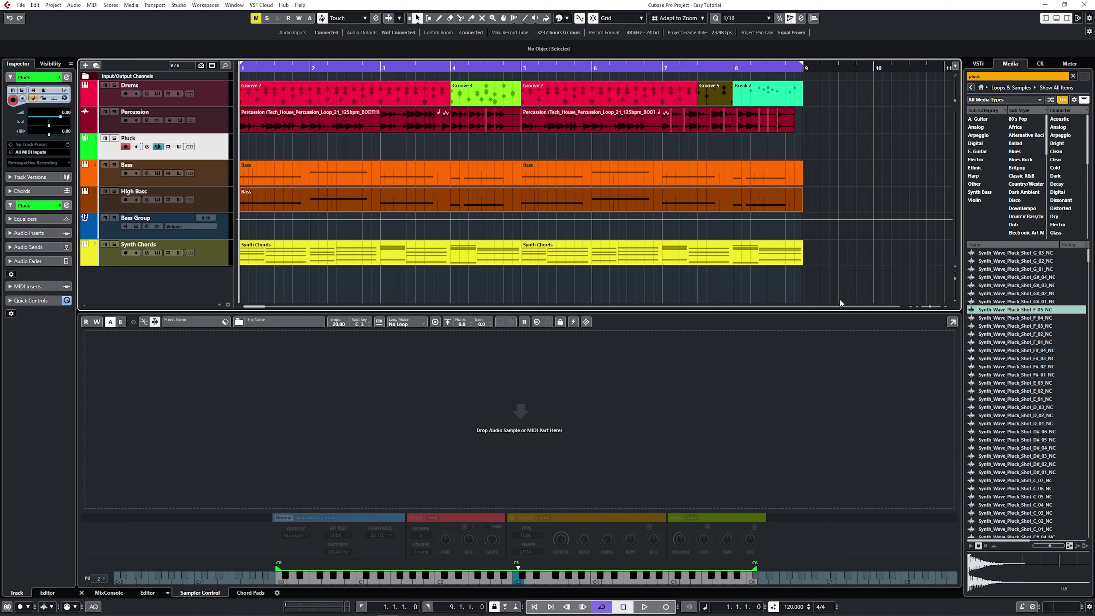
# Step: Load Synth_Wave_Pluck_Shot_F_05_NC into the Pluck track's sampler and set its root key to F3
pyautogui.moveTo(1003, 312); pyautogui.dragTo(512, 430)
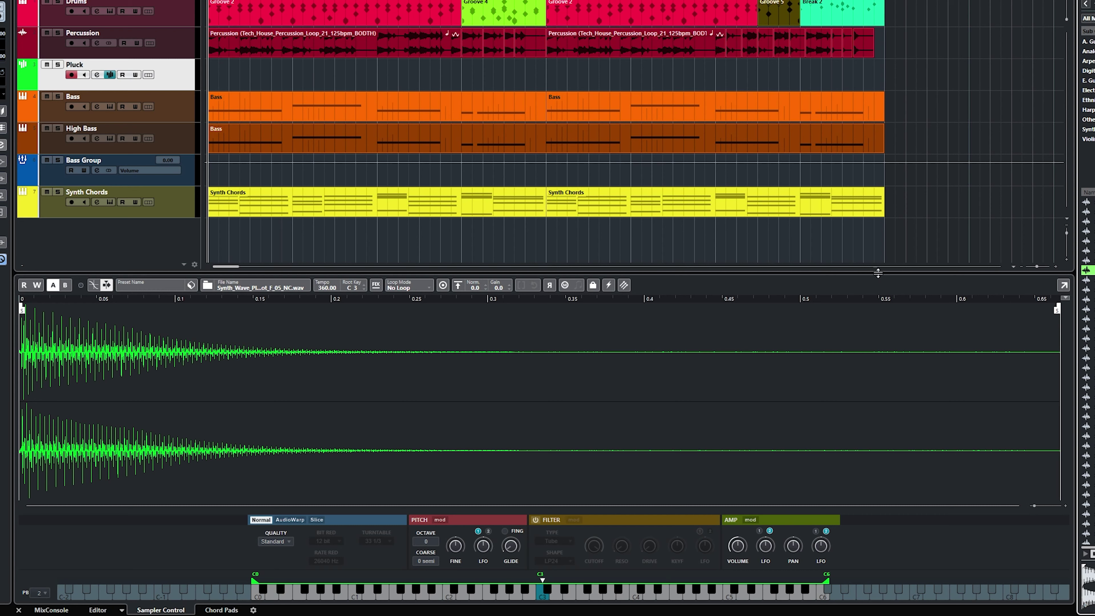
pyautogui.doubleClick(350, 287)
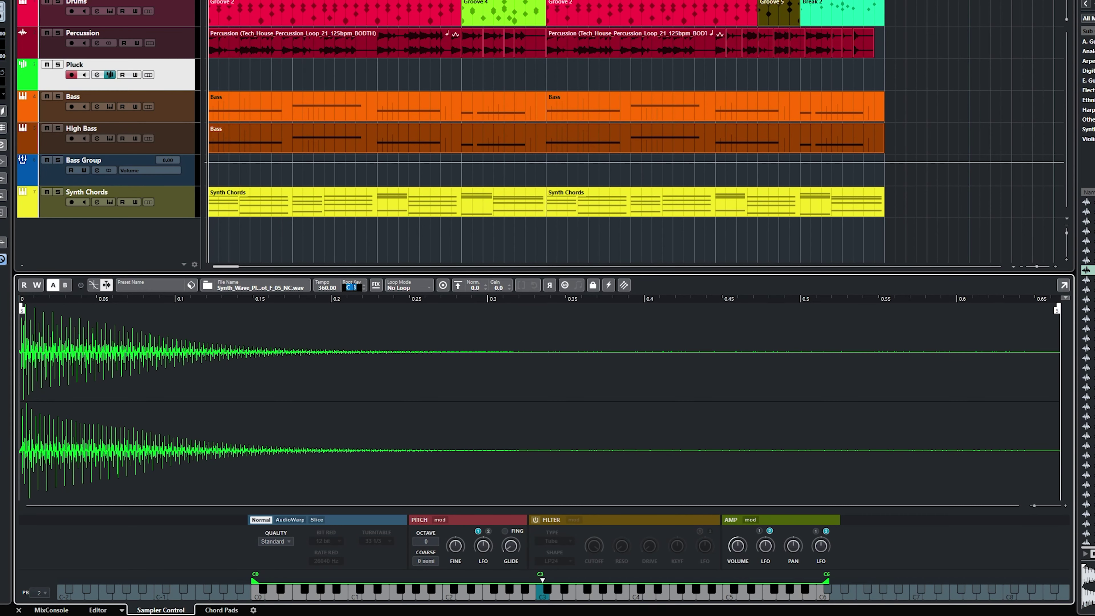
pyautogui.write('F3')
pyautogui.press('Return')
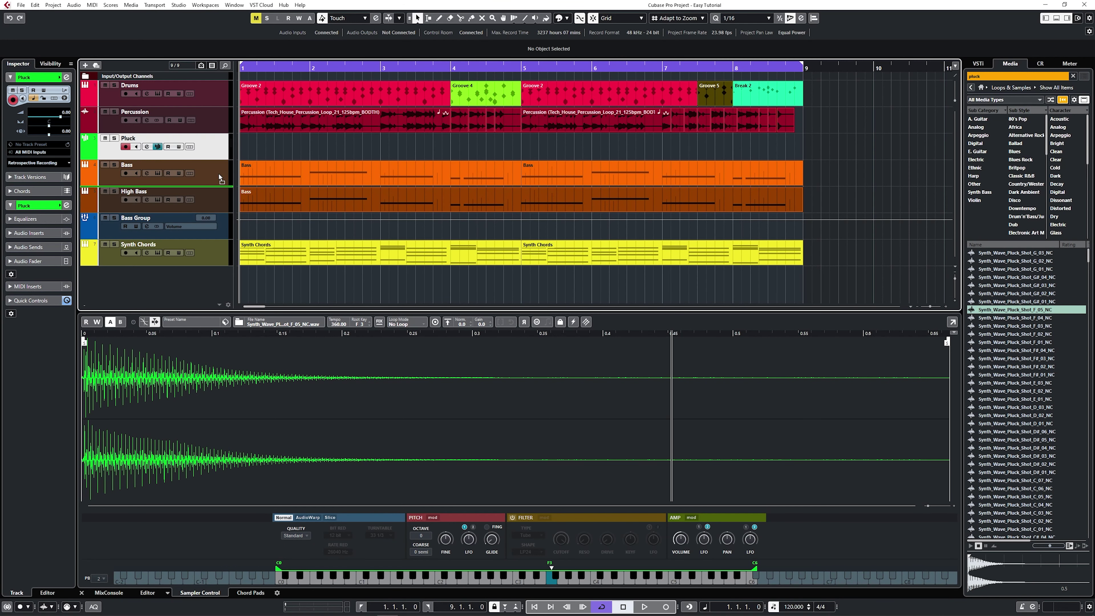
# Step: Move the Pluck track below Synth Chords and set the chord pads' player mode to Pattern
pyautogui.moveTo(225, 261); pyautogui.dragTo(225, 261)
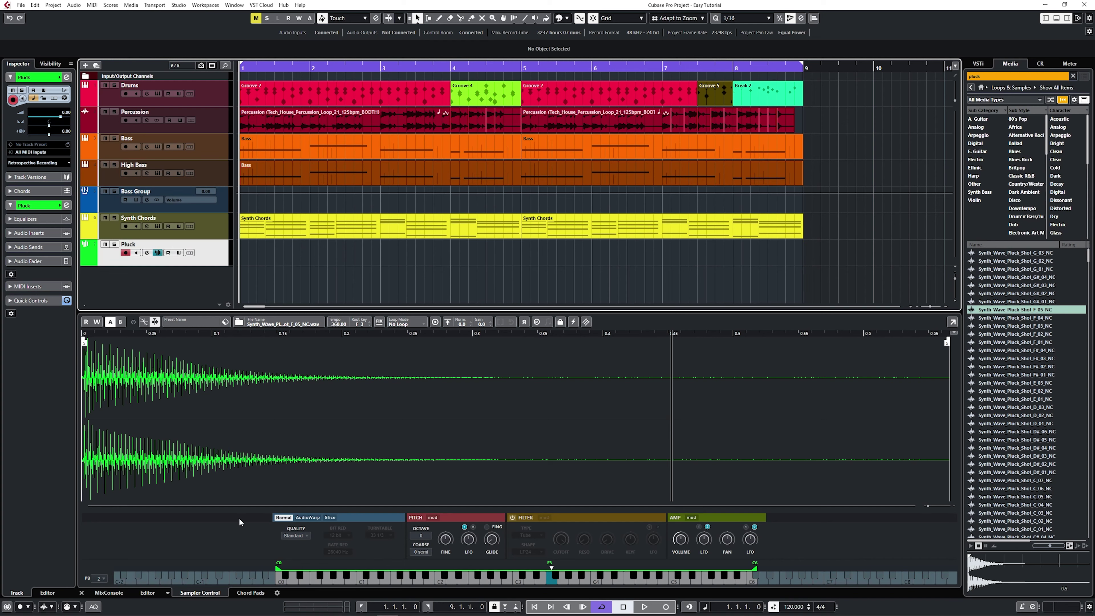
pyautogui.click(251, 592)
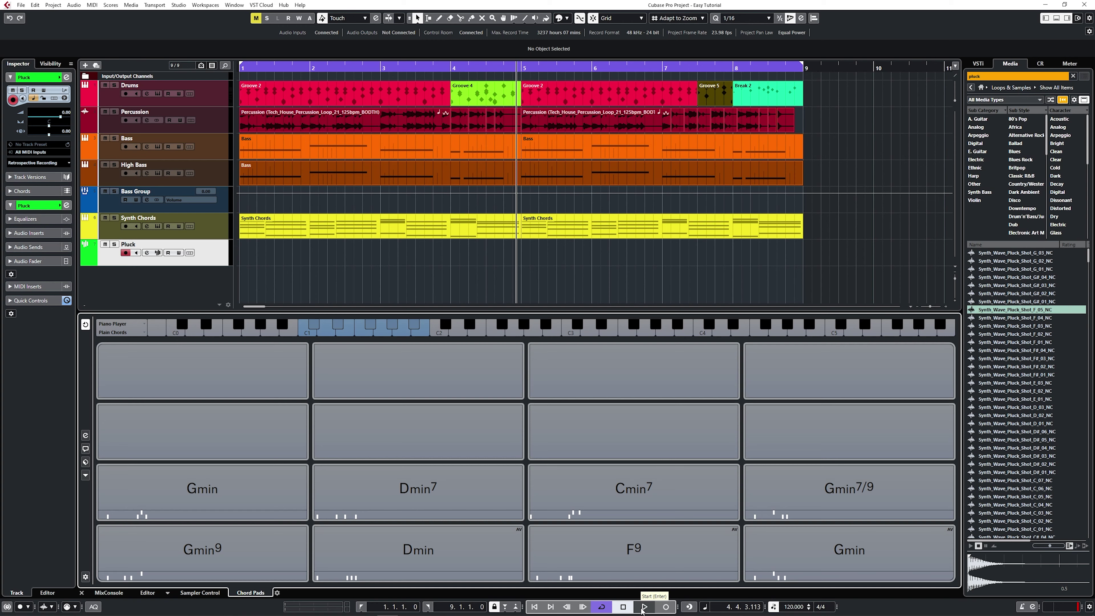
pyautogui.click(86, 436)
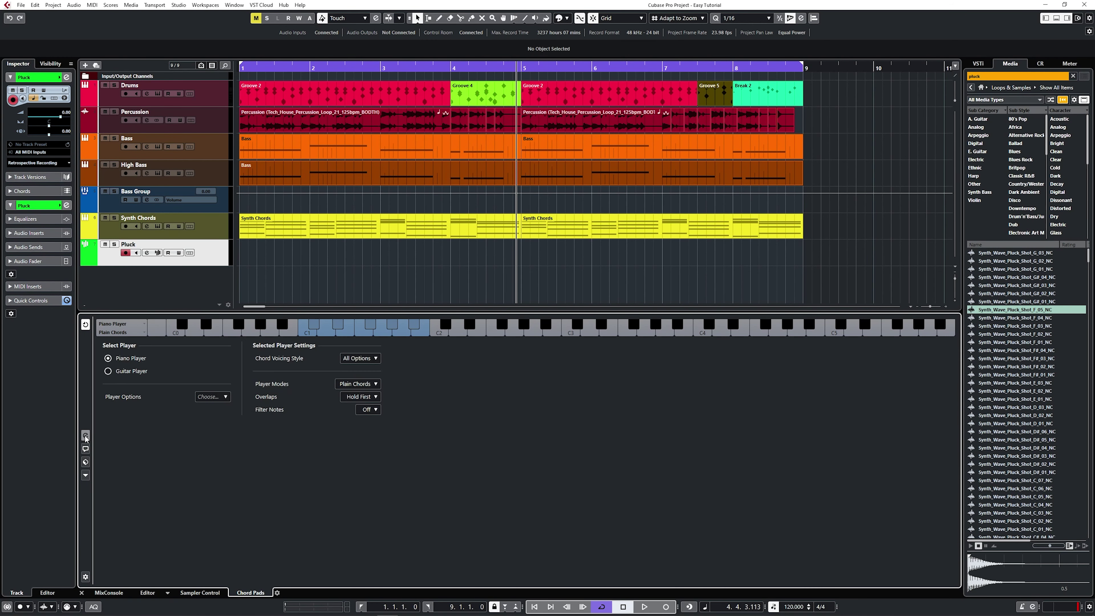
pyautogui.click(376, 384)
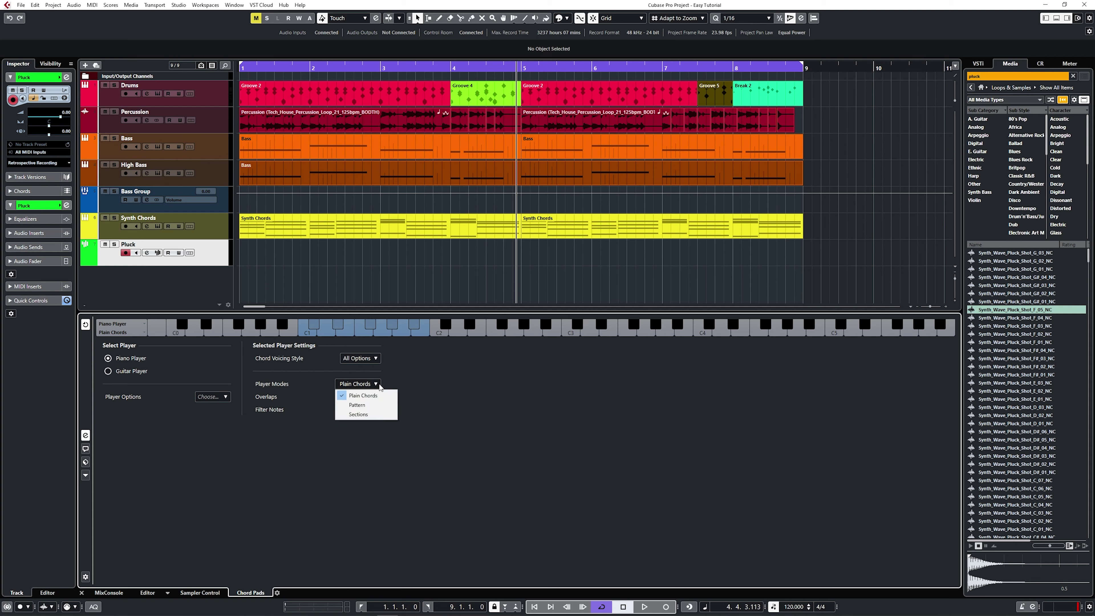
pyautogui.click(377, 409)
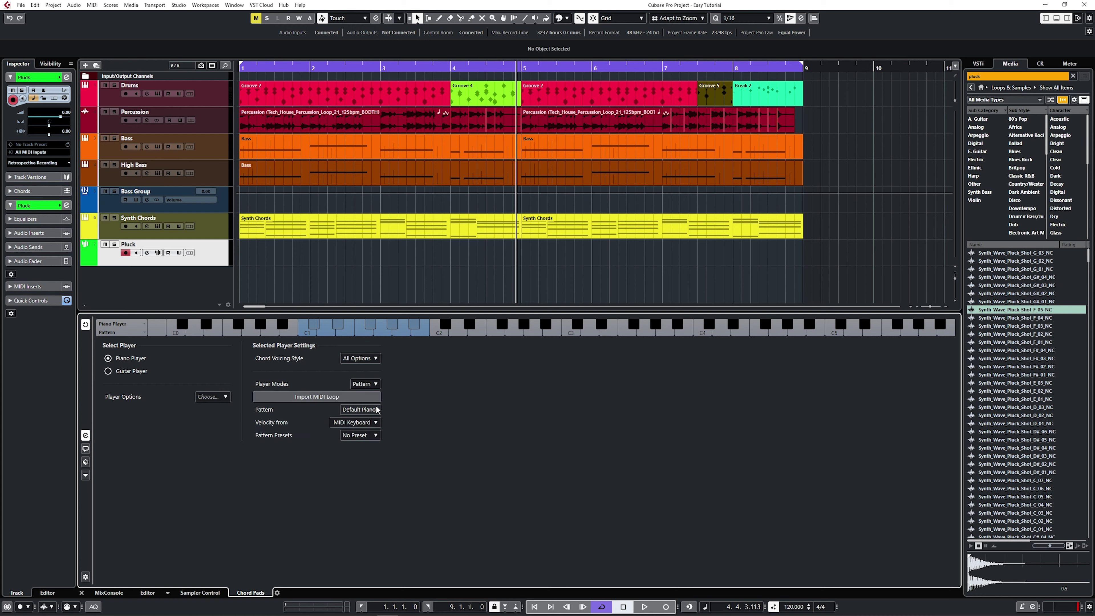
# Step: Try IbzLounge - Verse B - GuitarArp, choose 1984 Crew - Retro Bells- Bridge A as the chord pads' MIDI loop, and take velocity from Pattern
pyautogui.click(330, 398)
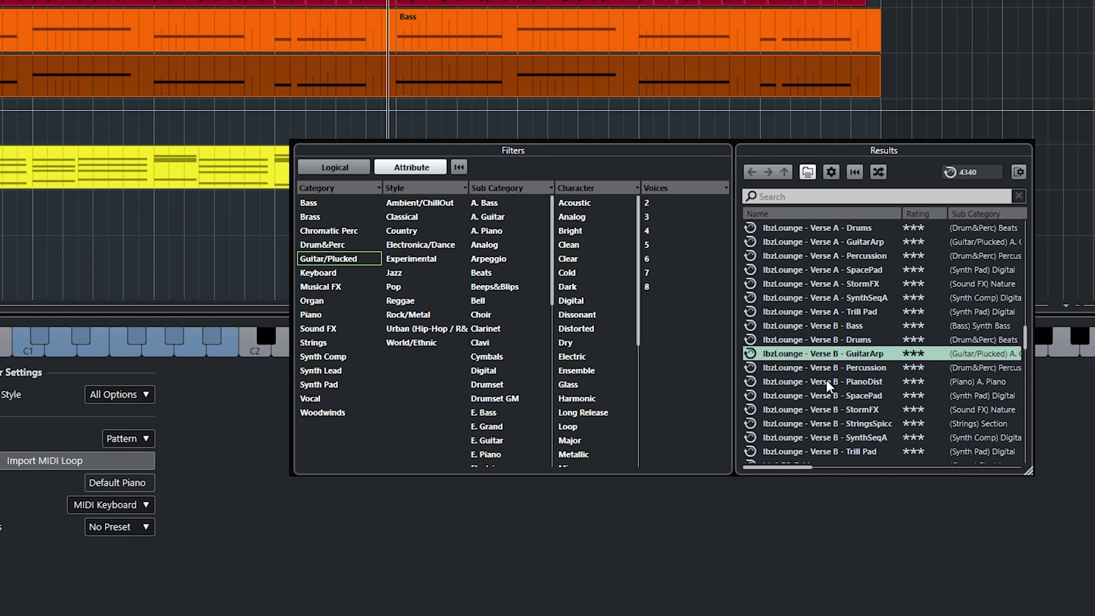
pyautogui.click(833, 352)
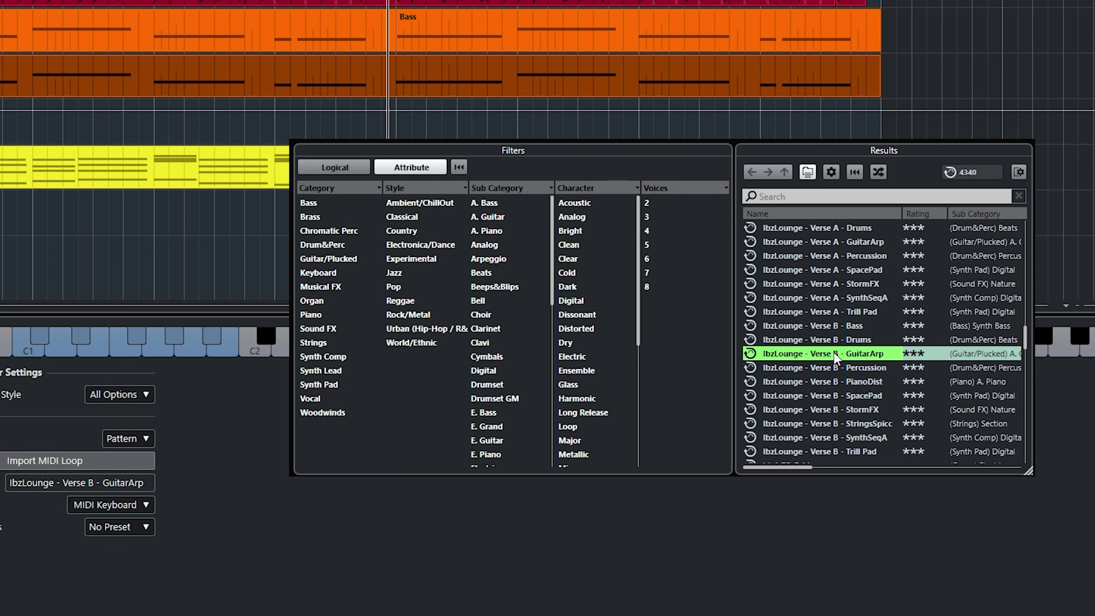
pyautogui.click(139, 463)
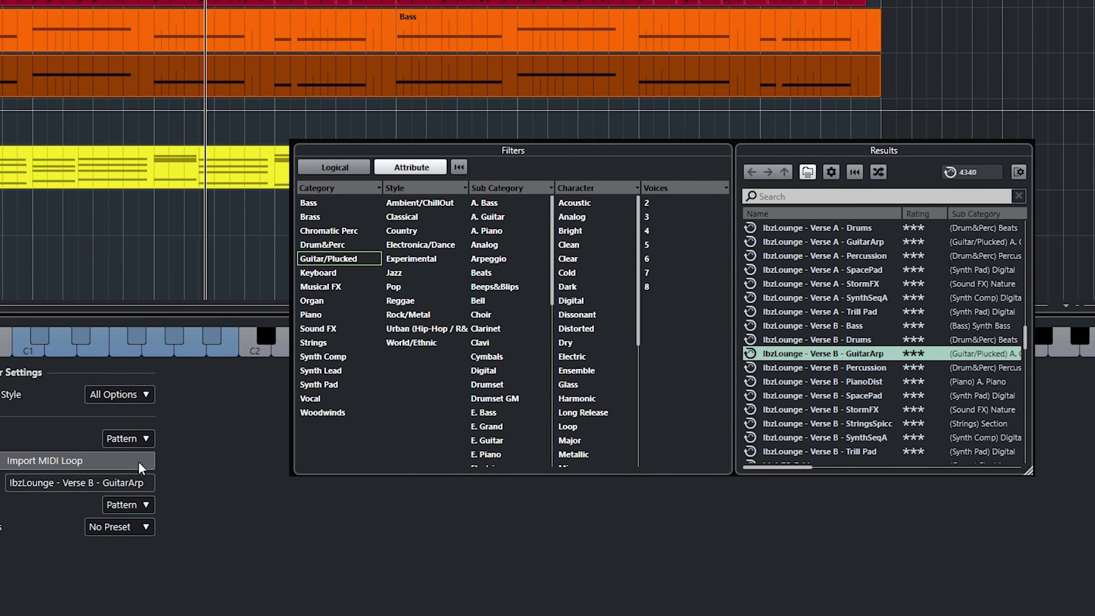
pyautogui.moveTo(1029, 336); pyautogui.dragTo(1028, 453)
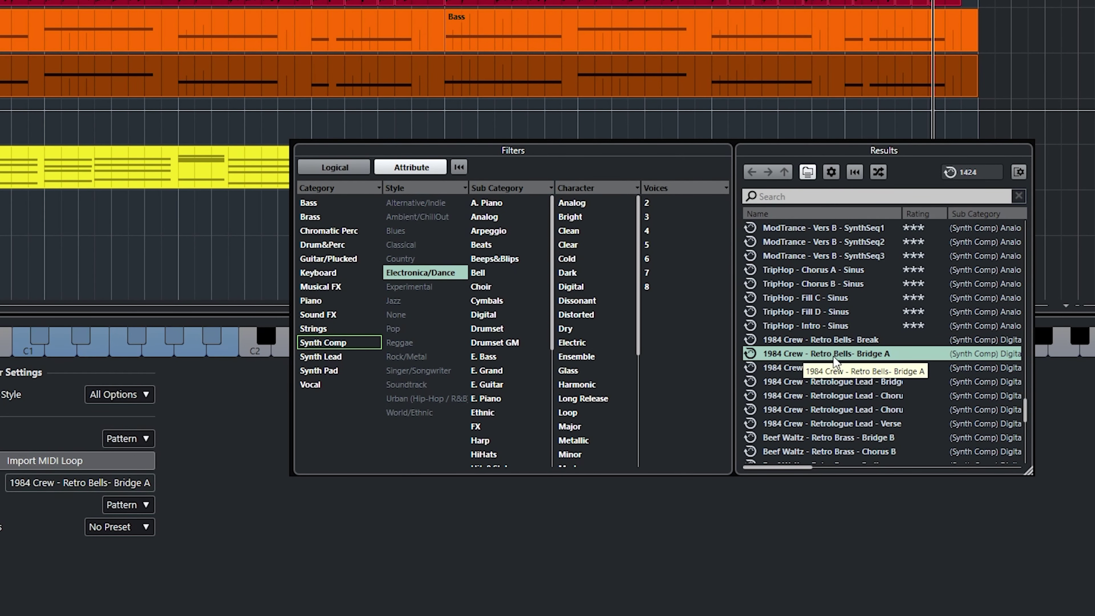
pyautogui.click(806, 536)
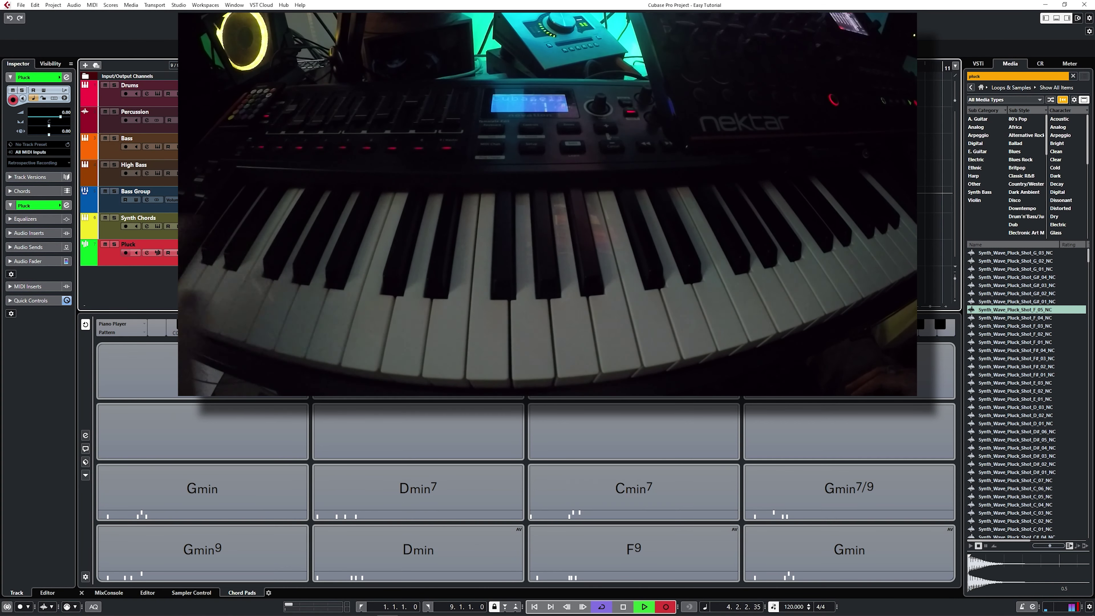
# Step: Finish recording the chord-pad pattern on Pluck, shorten the part to bars 1 to 4, and duplicate it over bars 5 to 8
pyautogui.press('space')
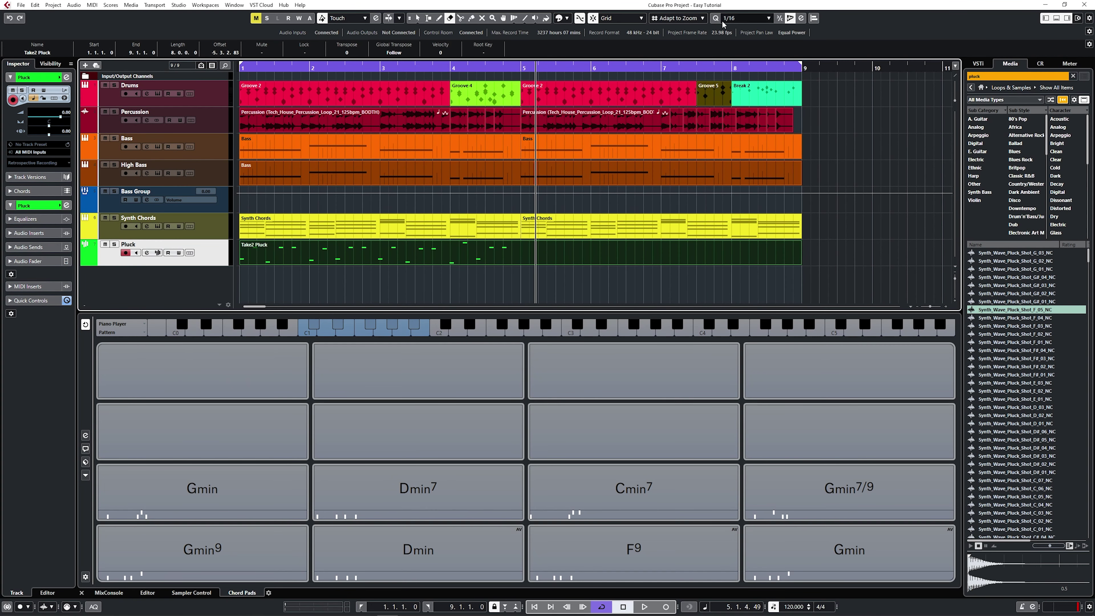
pyautogui.press('1')
pyautogui.moveTo(799, 262); pyautogui.dragTo(544, 254)
pyautogui.click(482, 292)
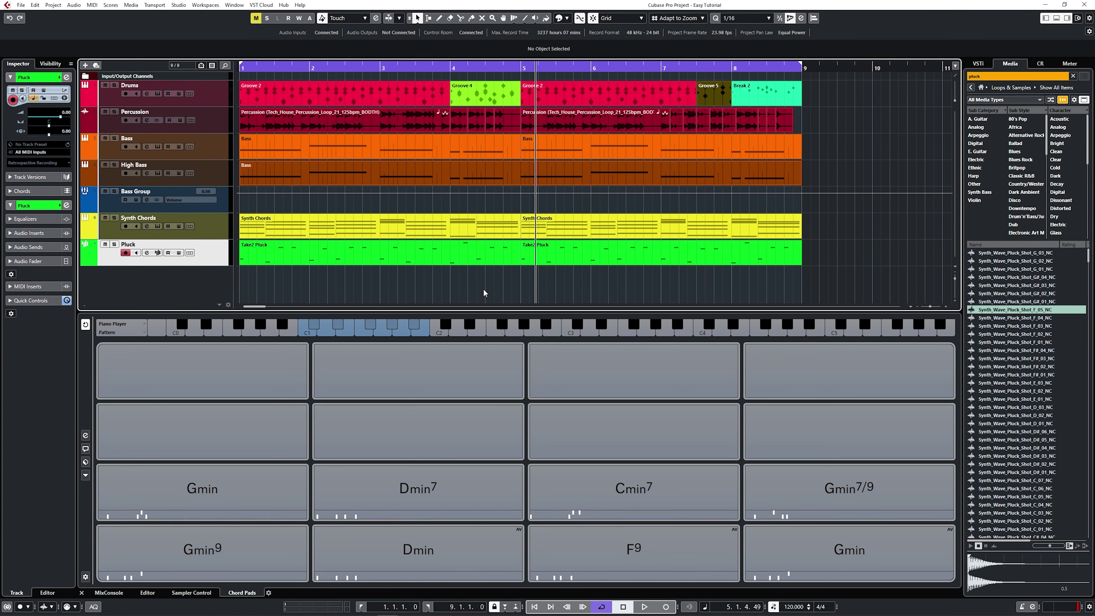
# Step: Set the Pluck sampler's playback quality to Vintage
pyautogui.click(206, 593)
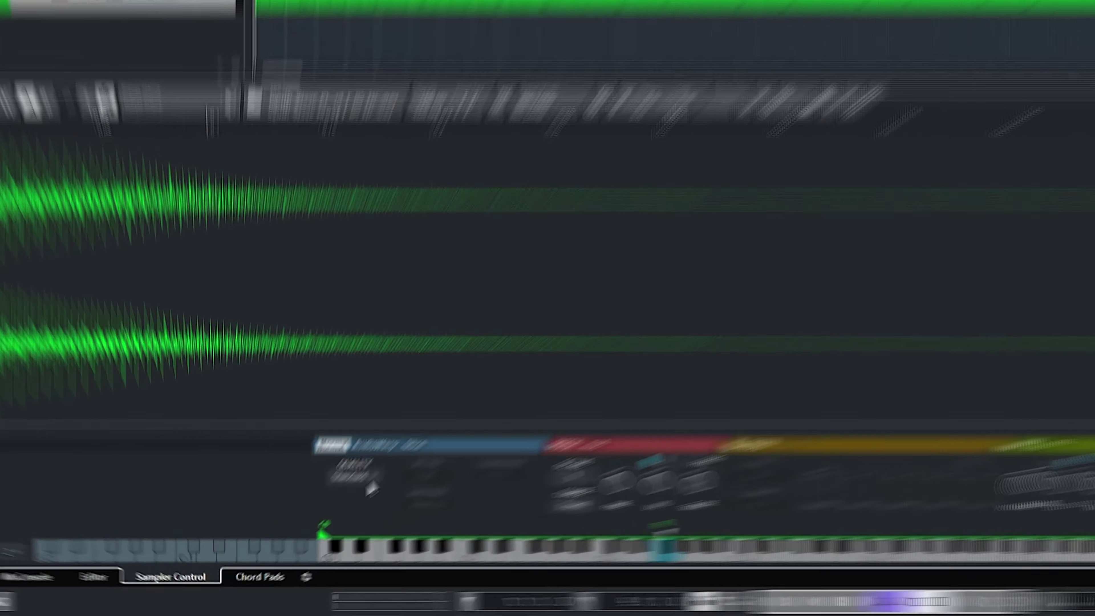
pyautogui.click(306, 536)
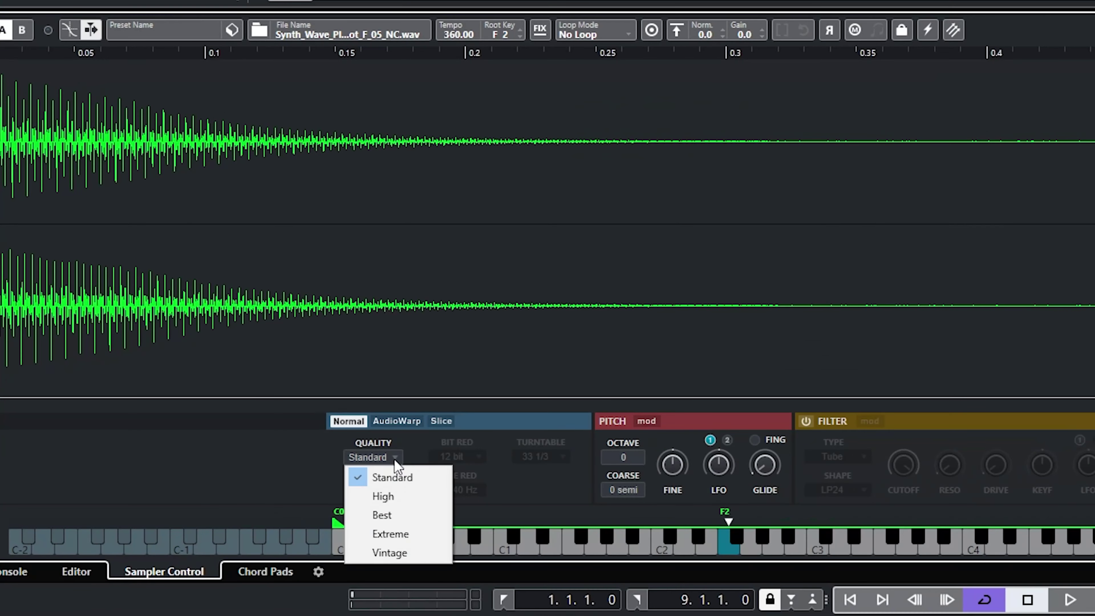
pyautogui.click(408, 553)
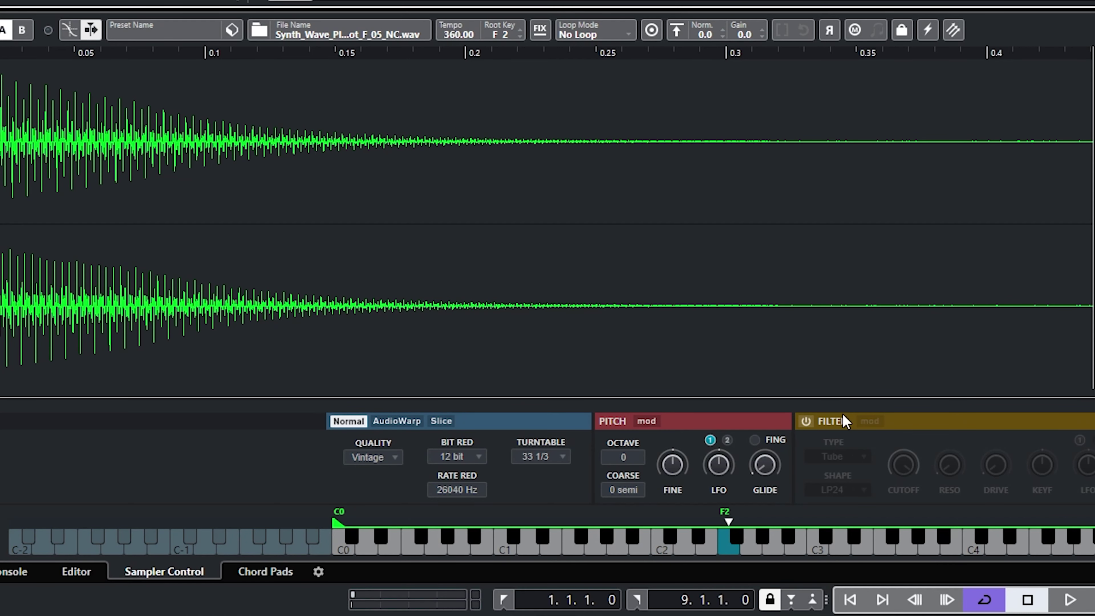
# Step: Play the arrangement and compare the Pluck sampler's Standard quality with Vintage, ending on Vintage
pyautogui.click(1070, 600)
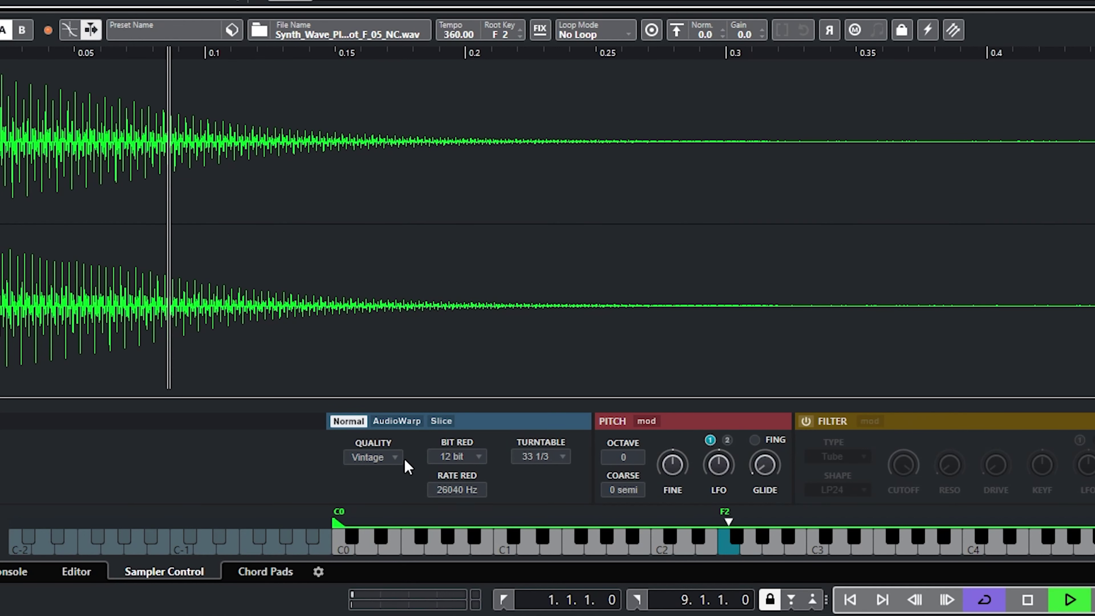
pyautogui.click(395, 457)
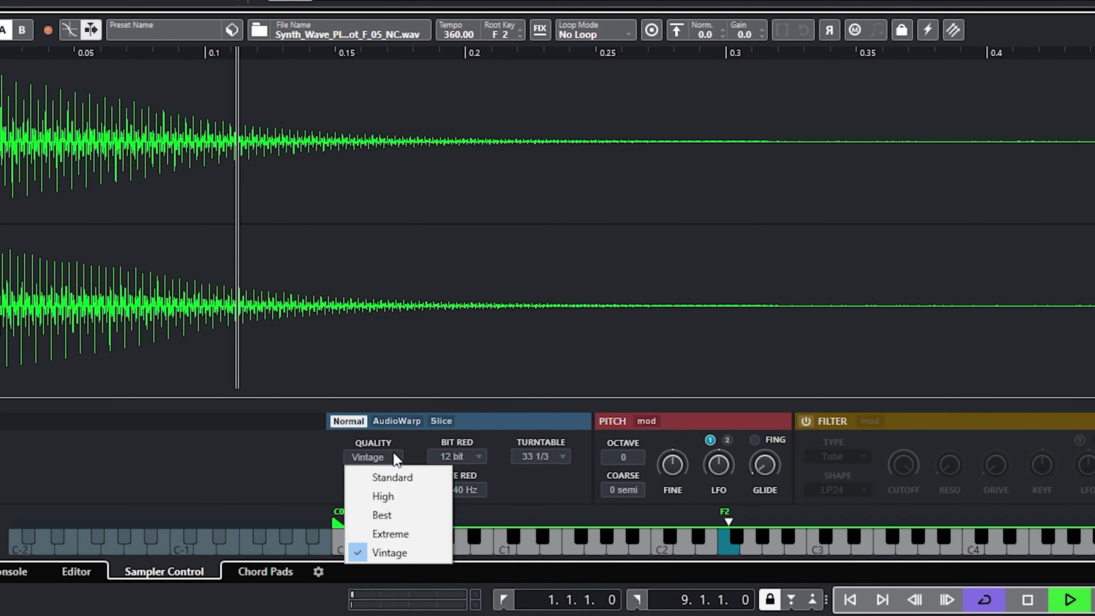
pyautogui.click(418, 478)
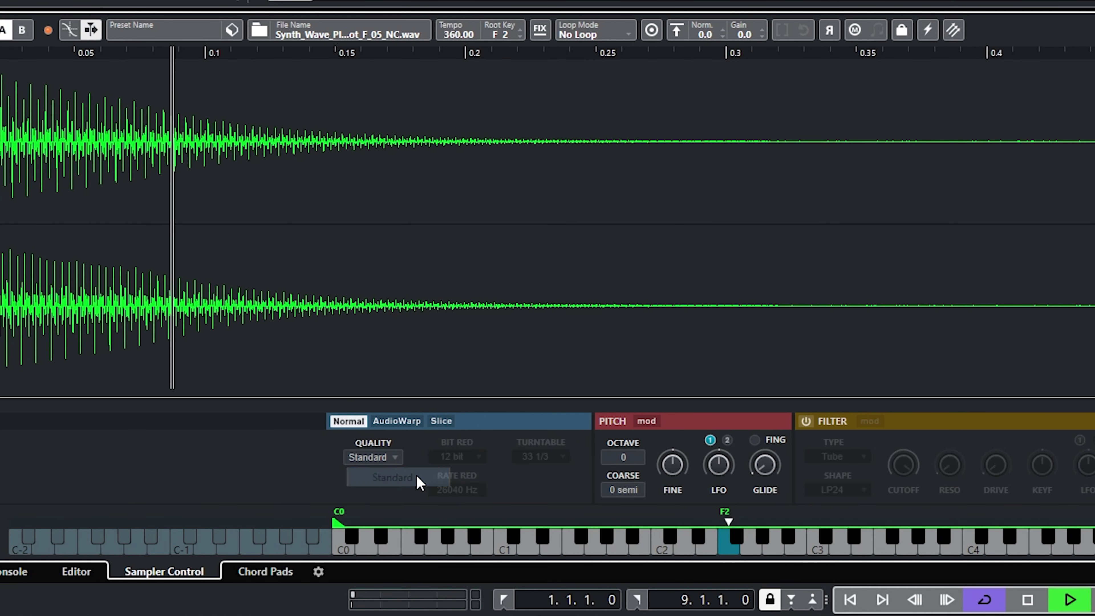
pyautogui.click(398, 459)
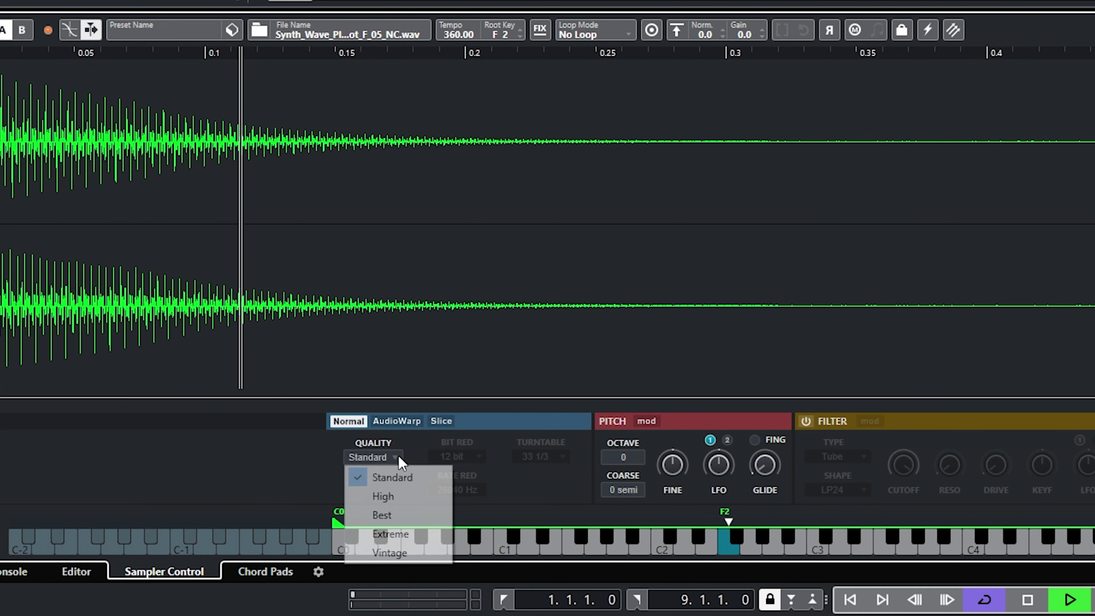
pyautogui.click(404, 554)
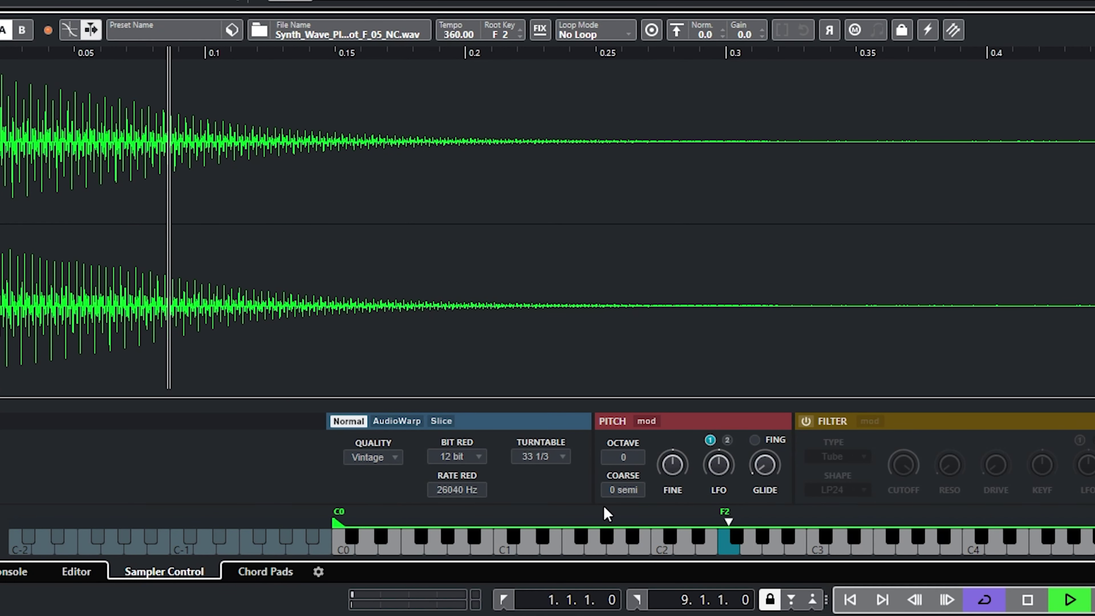
pyautogui.press('space')
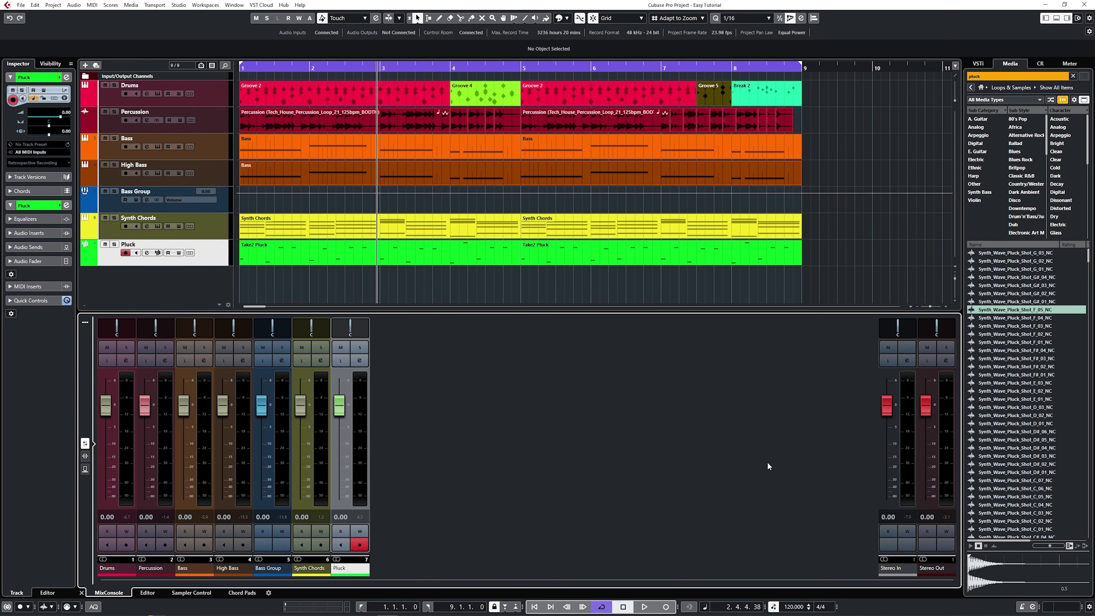
# Step: Add one stereo audio track named My (Bad) Voice, with Stereo In as input and Stereo Out as output
pyautogui.rightClick(180, 285)
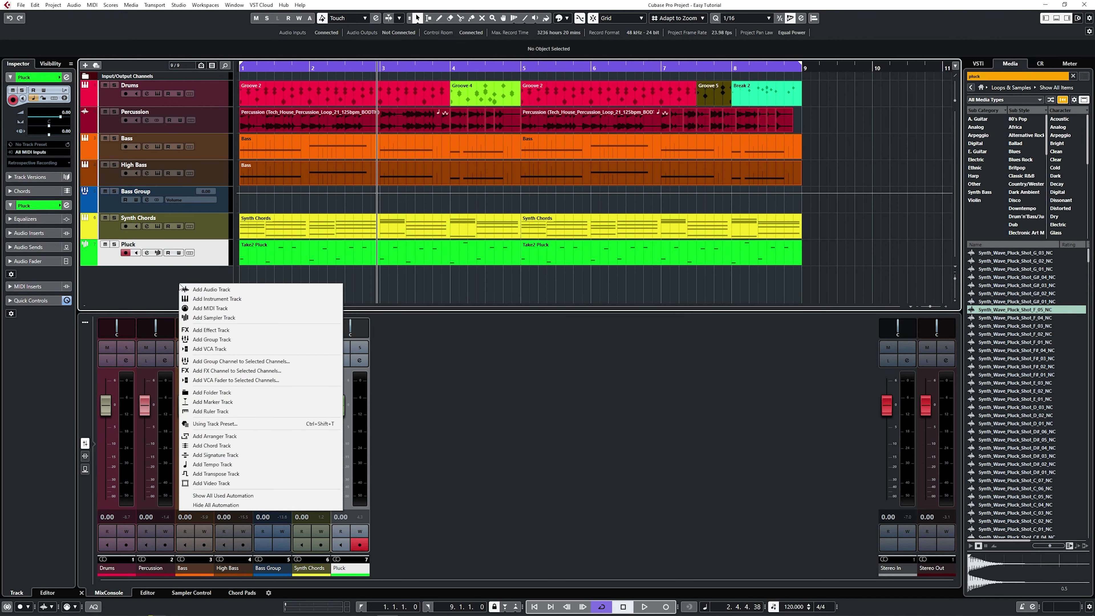
pyautogui.click(200, 290)
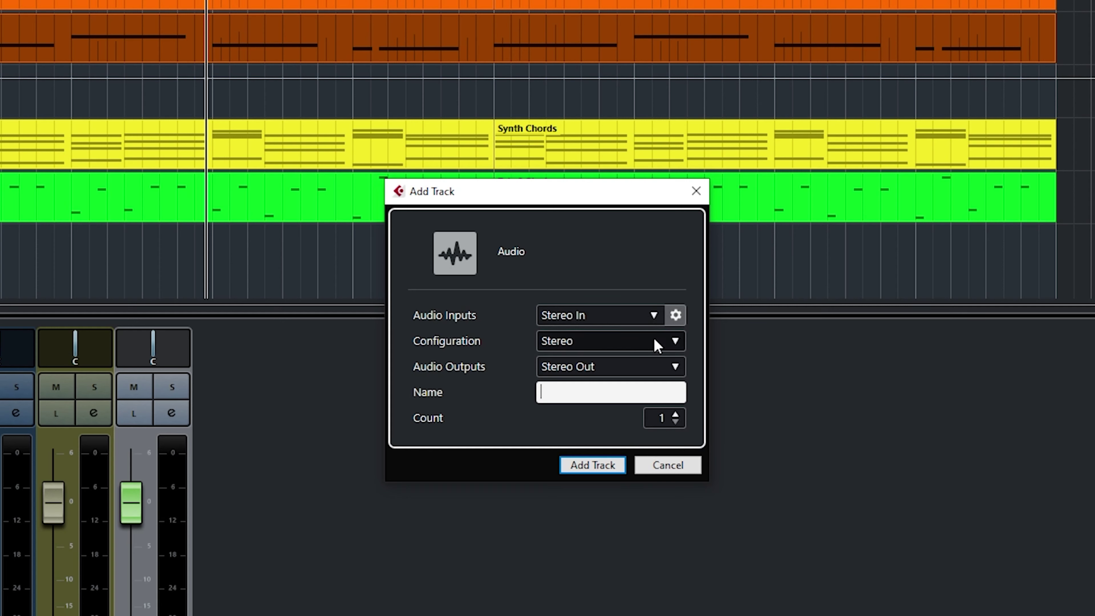
pyautogui.click(671, 344)
pyautogui.click(670, 344)
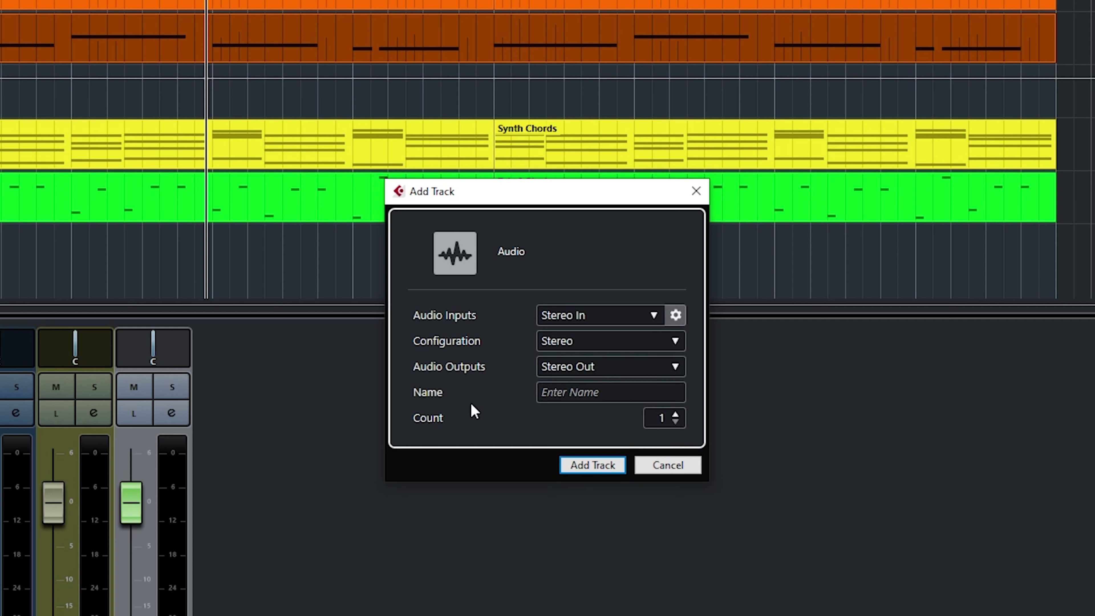
pyautogui.click(566, 395)
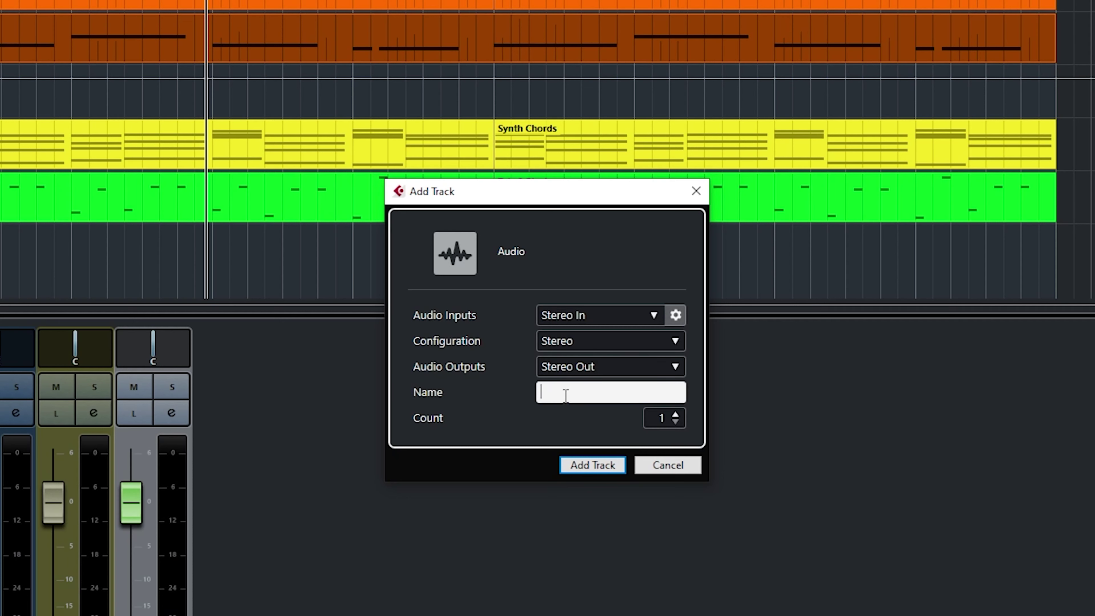
pyautogui.write('My (Bad) Voice')
pyautogui.press('Return')
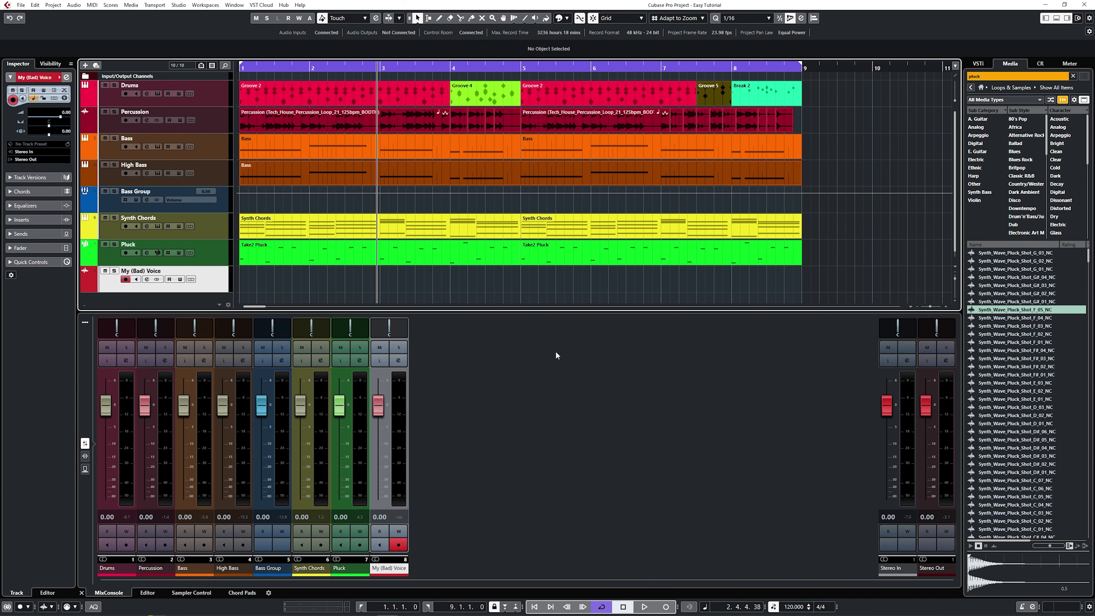
# Step: Solo the My (Bad) Voice track and try its input monitoring
pyautogui.click(114, 271)
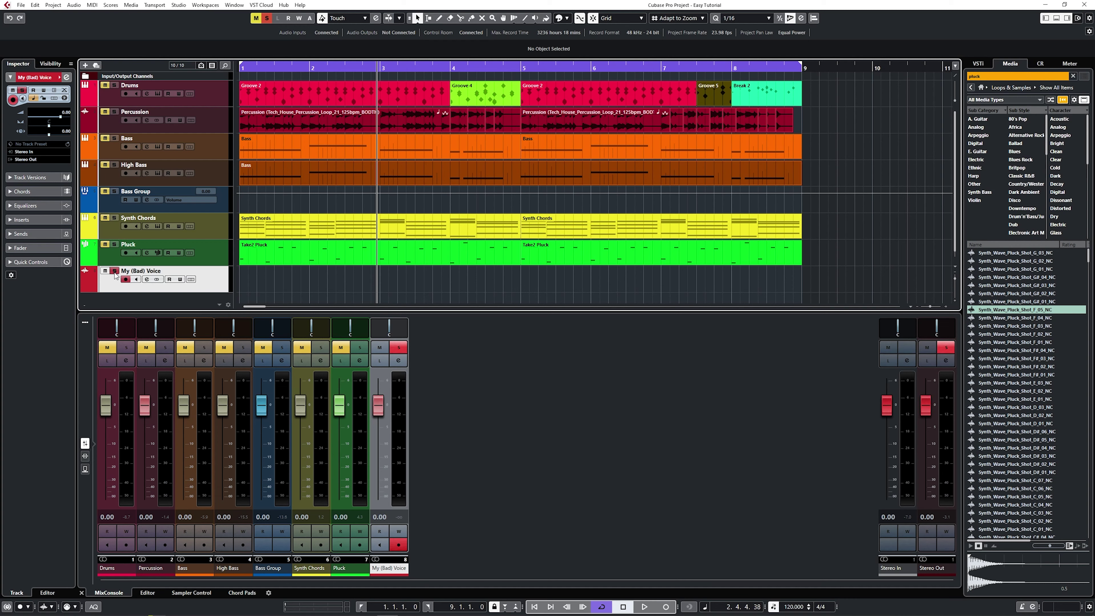
pyautogui.click(137, 280)
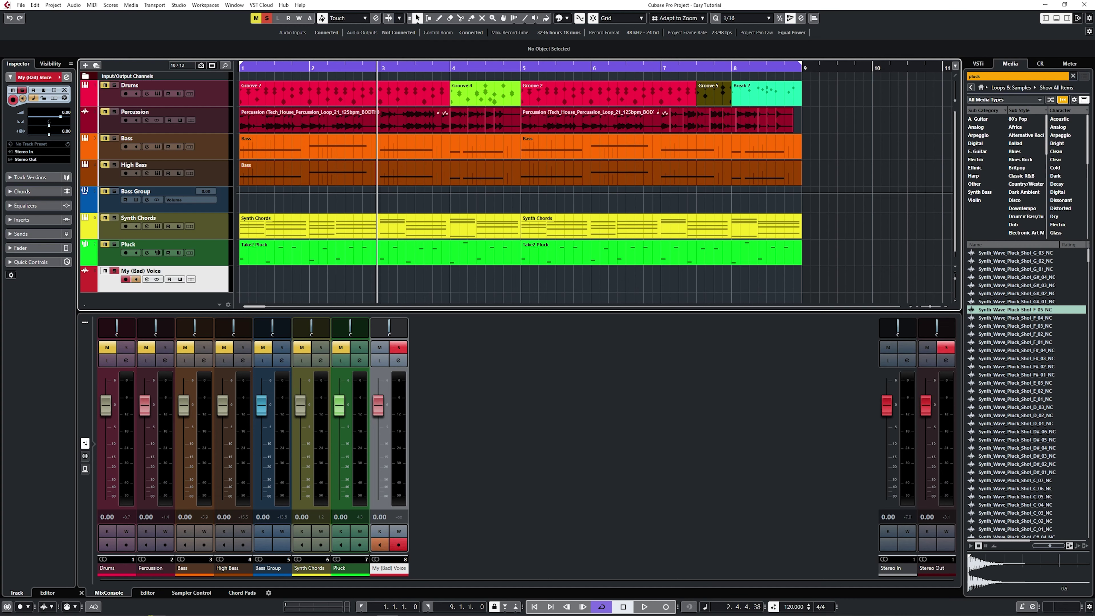
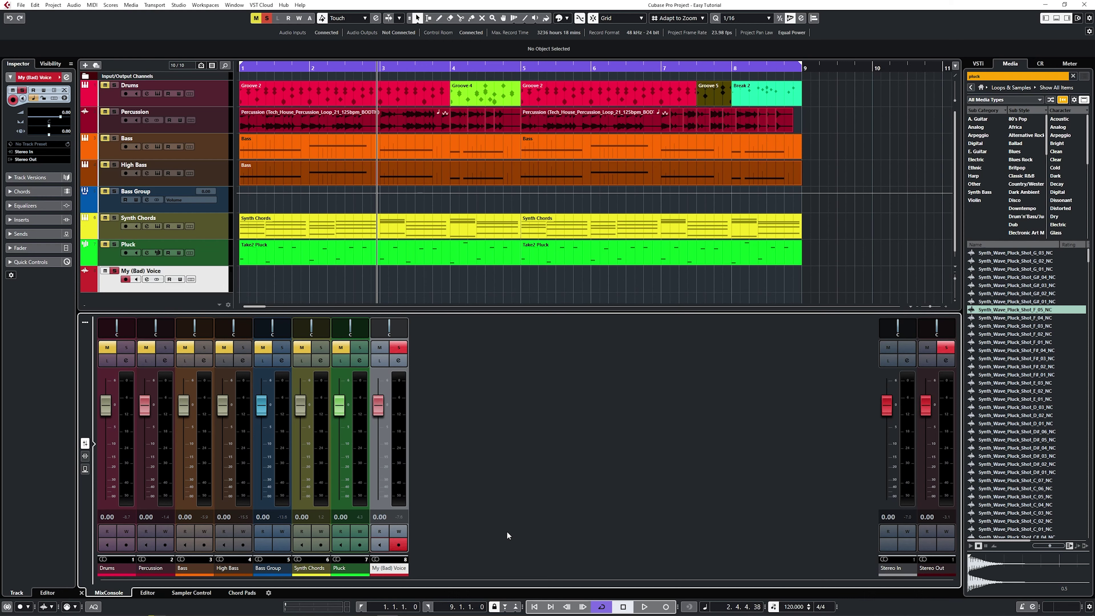
# Step: Record a vocal take of about two bars on My (Bad) Voice from bar 1 and play it back with the other tracks
pyautogui.click(532, 608)
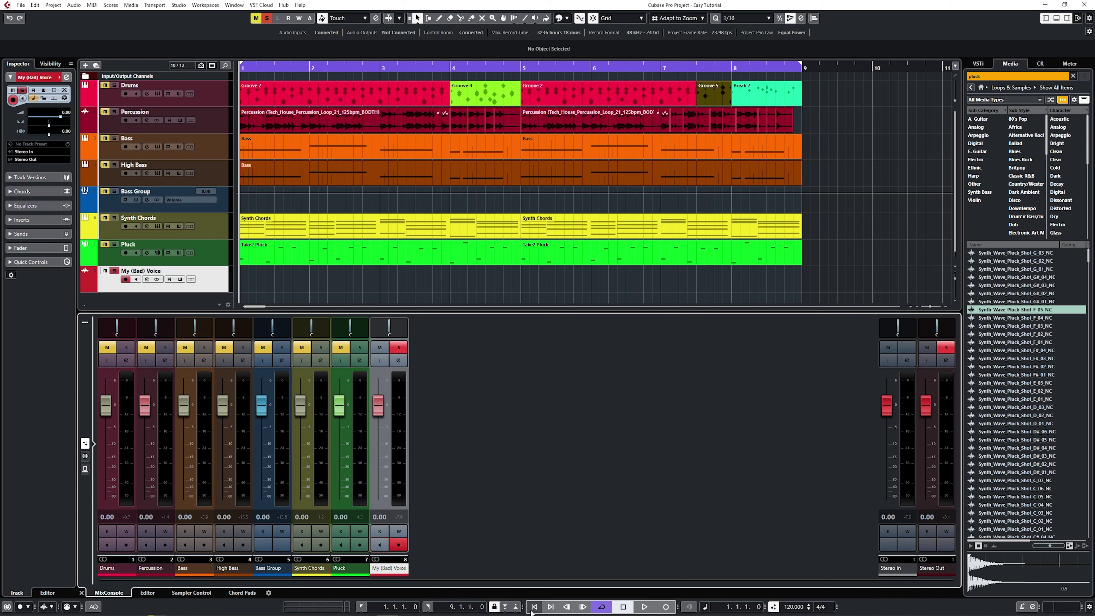
pyautogui.press('KP_Multiply')
pyautogui.click(163, 609)
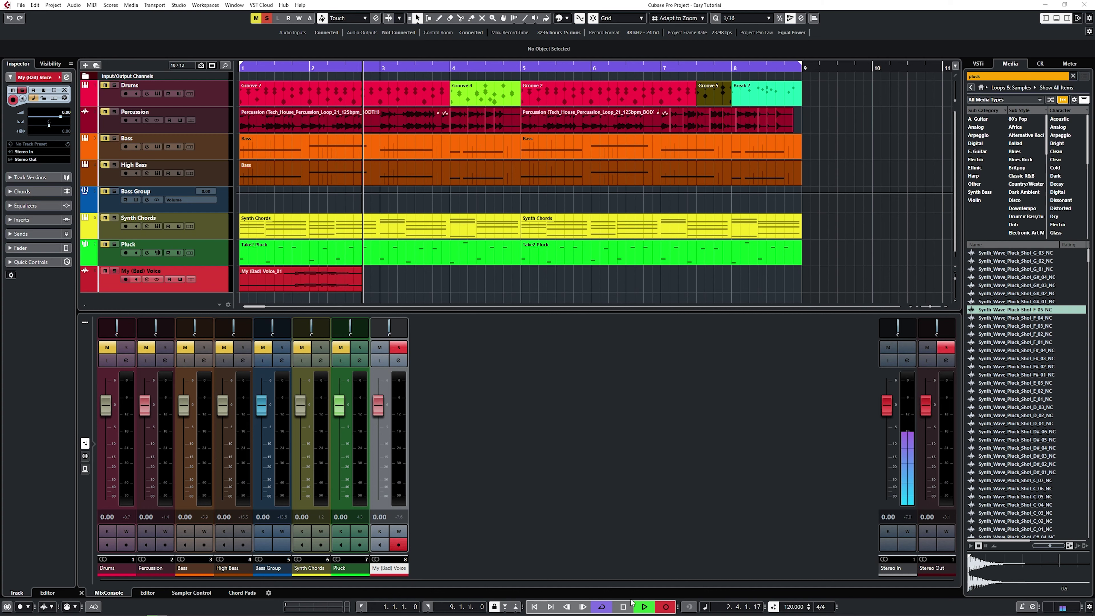
pyautogui.click(623, 606)
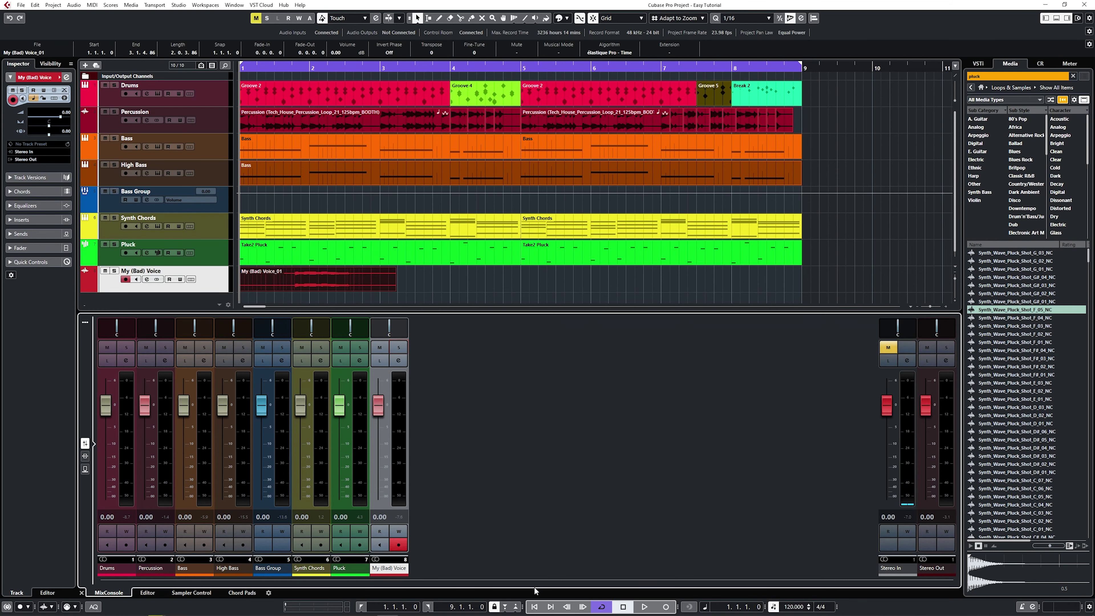
pyautogui.click(645, 607)
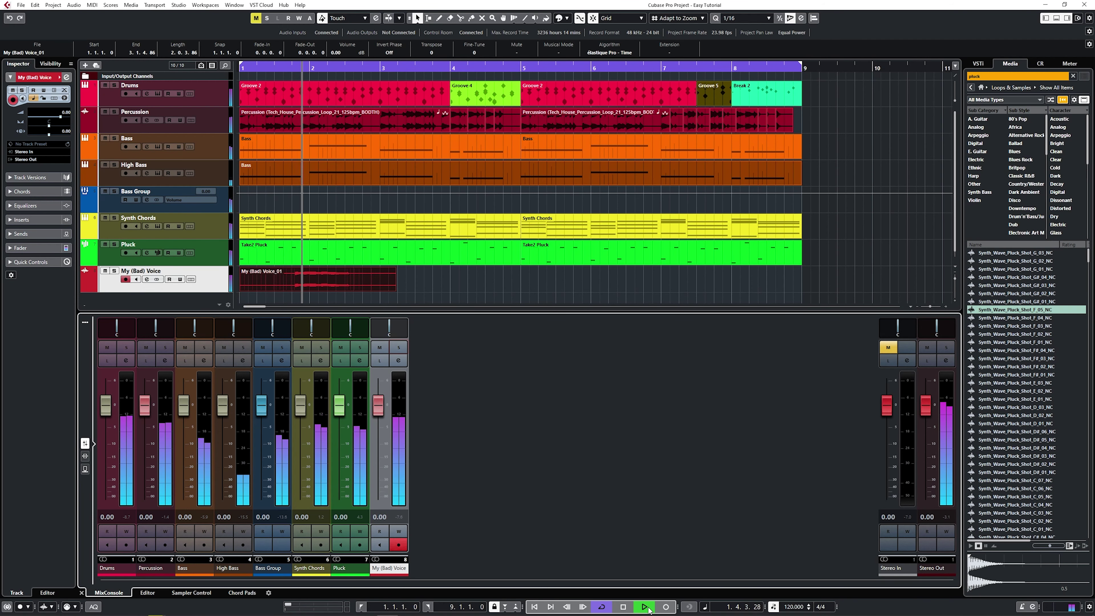
pyautogui.click(623, 606)
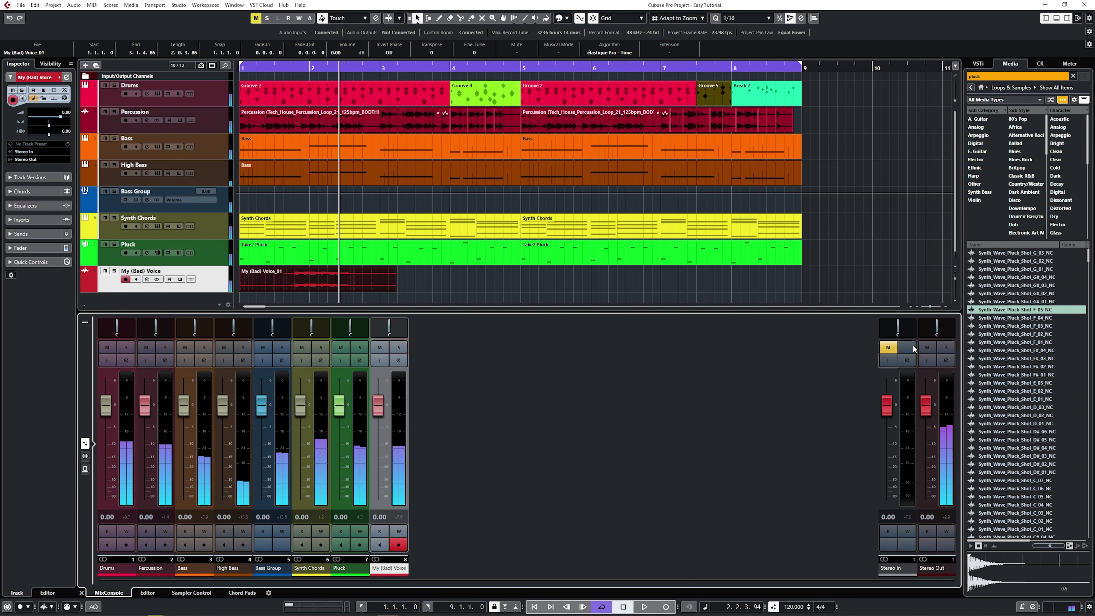
# Step: Trim the silence from the start of the My (Bad) Voice_01 event so it begins at about 1.4.1.47, where the voice enters
pyautogui.moveTo(956, 279); pyautogui.dragTo(955, 283)
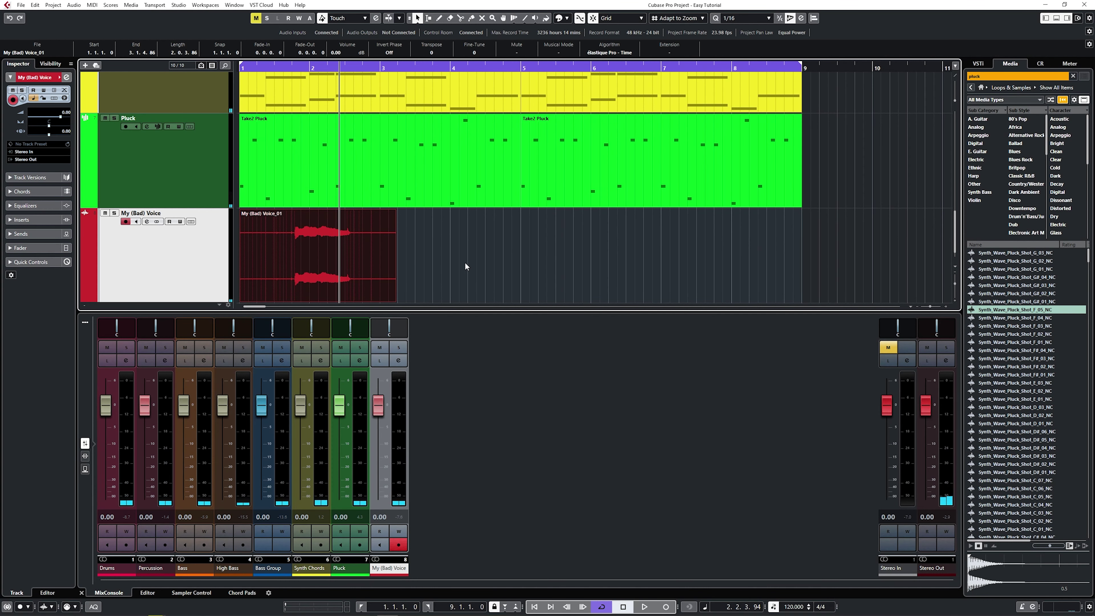
pyautogui.moveTo(244, 67); pyautogui.dragTo(248, 81)
pyautogui.scroll(-1, 471, 214)
pyautogui.hscroll(-1, 471, 214)
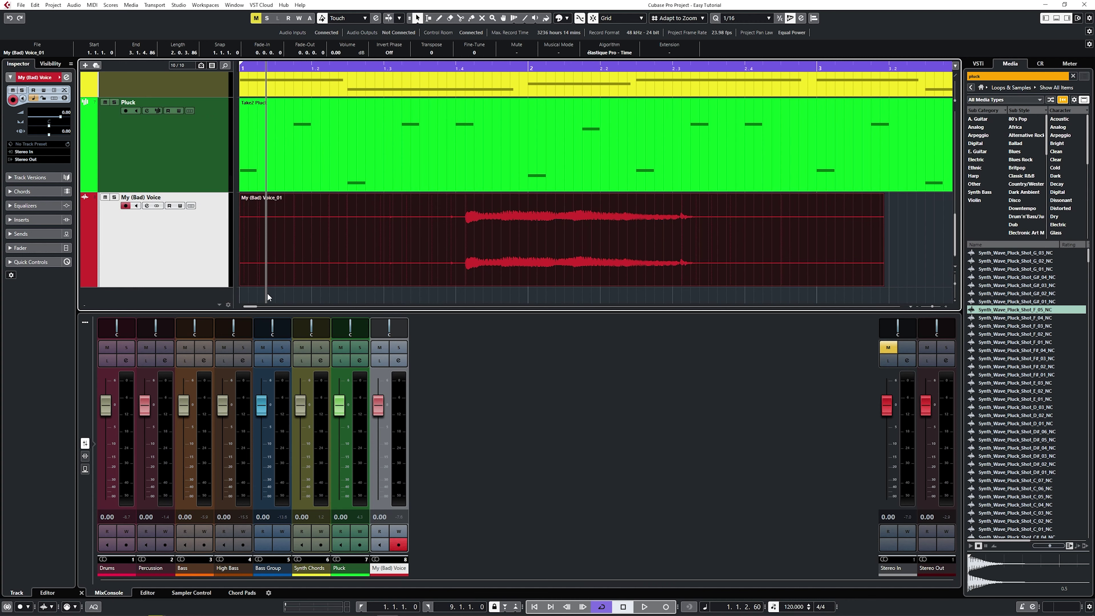
pyautogui.moveTo(240, 285); pyautogui.dragTo(450, 279)
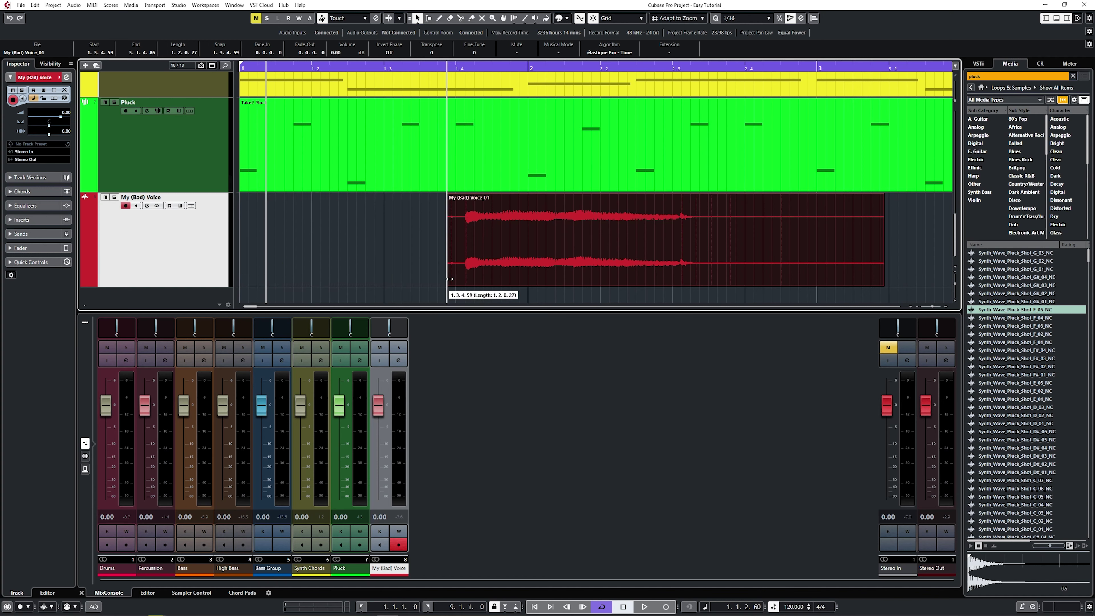
pyautogui.moveTo(450, 279); pyautogui.dragTo(464, 284)
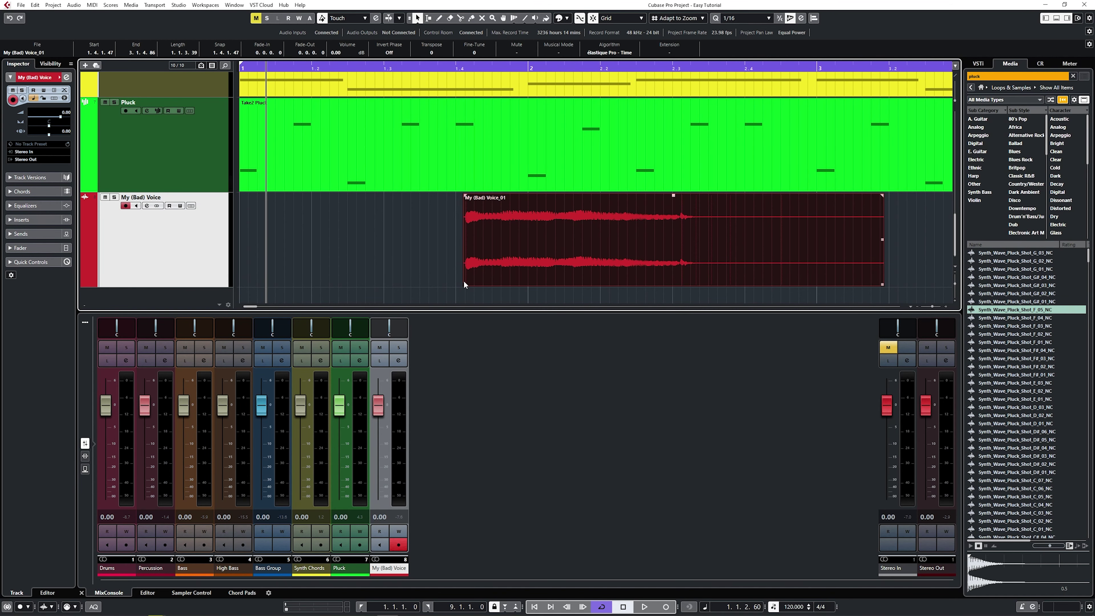
# Step: Review the Grid snap type, try Beat as the grid type, and return it to Adapt to Zoom
pyautogui.moveTo(465, 67); pyautogui.dragTo(467, 294)
pyautogui.click(492, 68)
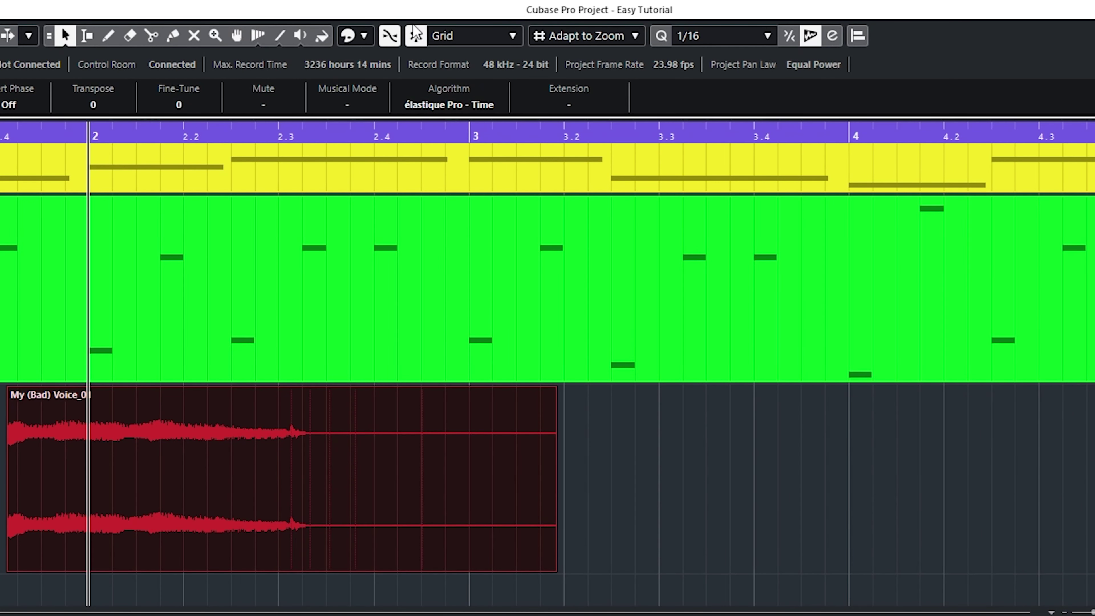
pyautogui.click(511, 36)
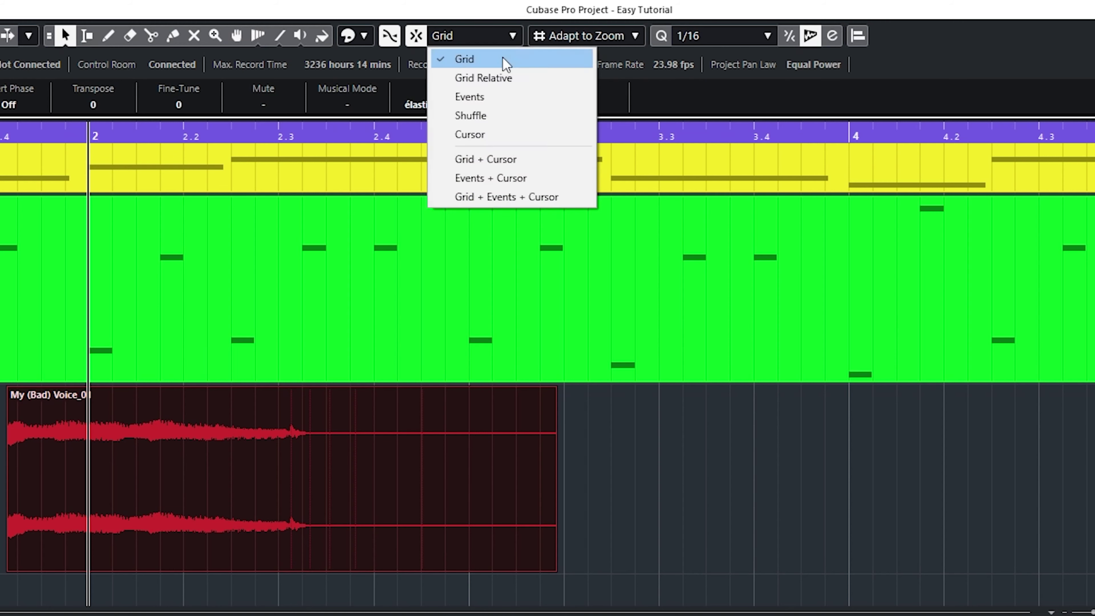
pyautogui.click(505, 60)
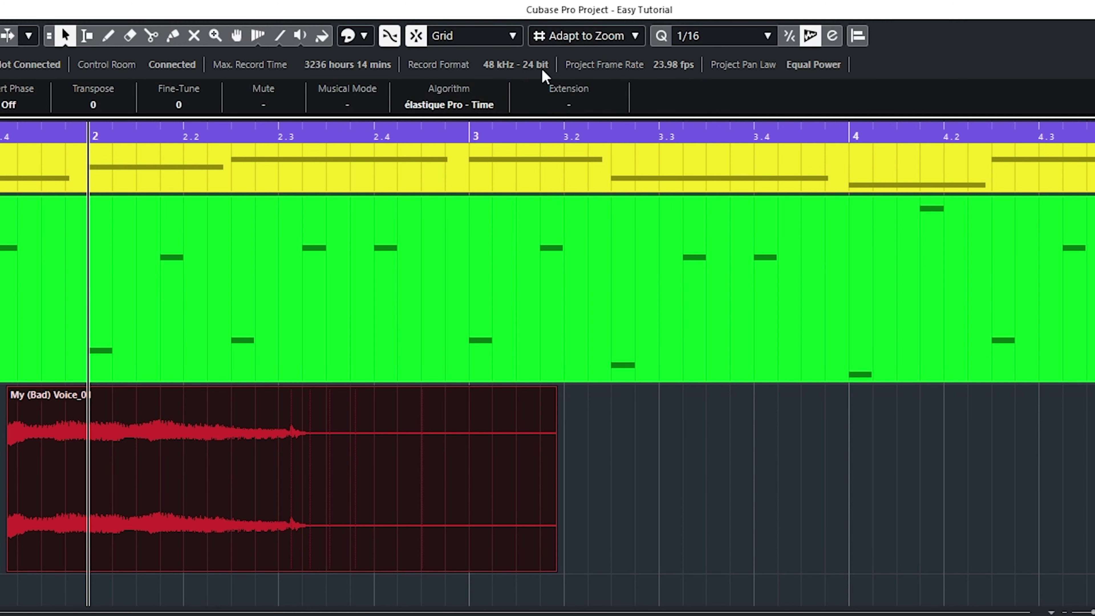
pyautogui.click(628, 35)
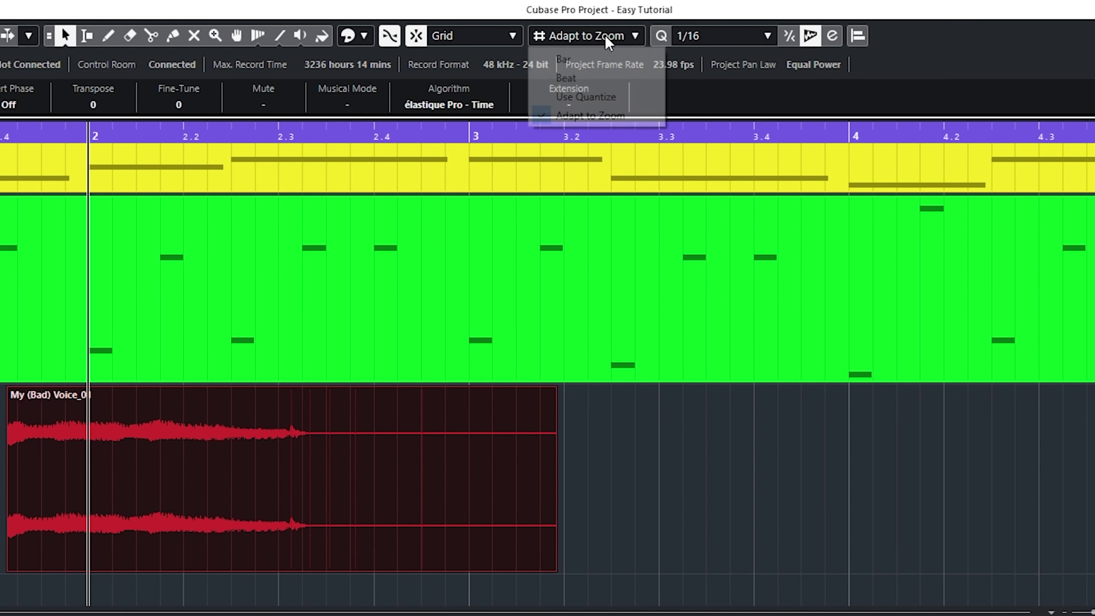
pyautogui.click(606, 62)
pyautogui.click(603, 77)
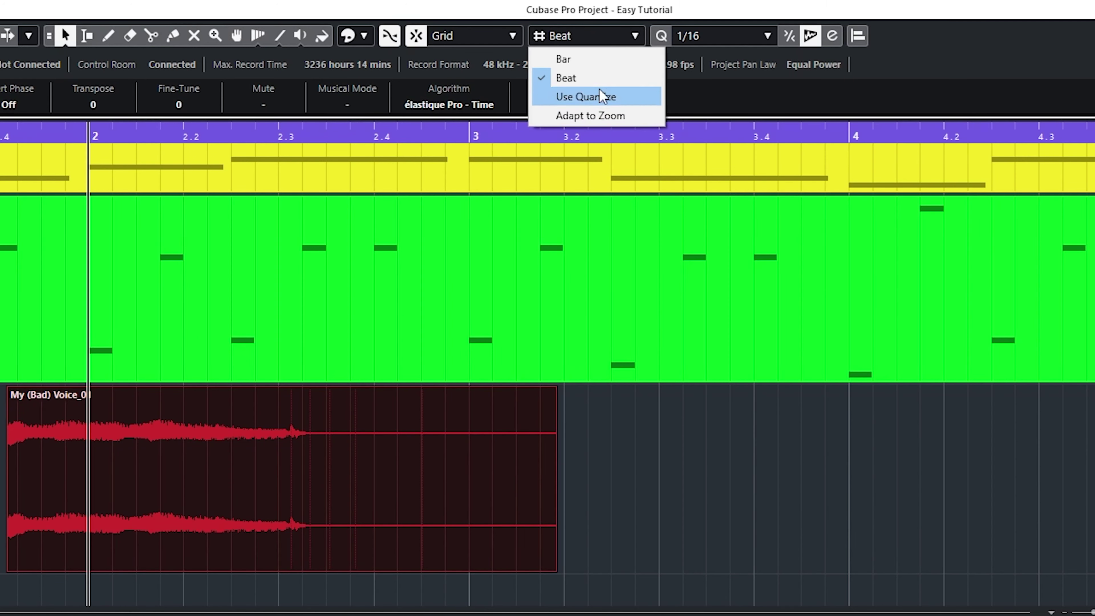
pyautogui.click(600, 114)
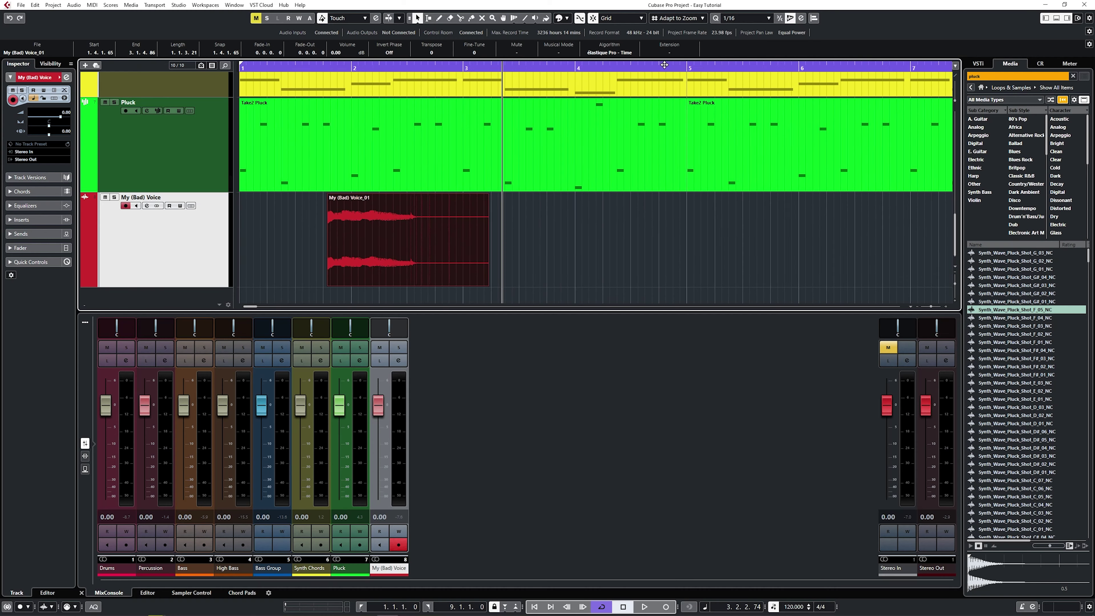
# Step: Move the My (Bad) Voice_01 event to start at bar 8 and shorten its end to bar 9
pyautogui.moveTo(664, 65); pyautogui.dragTo(663, 47)
pyautogui.moveTo(327, 246); pyautogui.dragTo(680, 231)
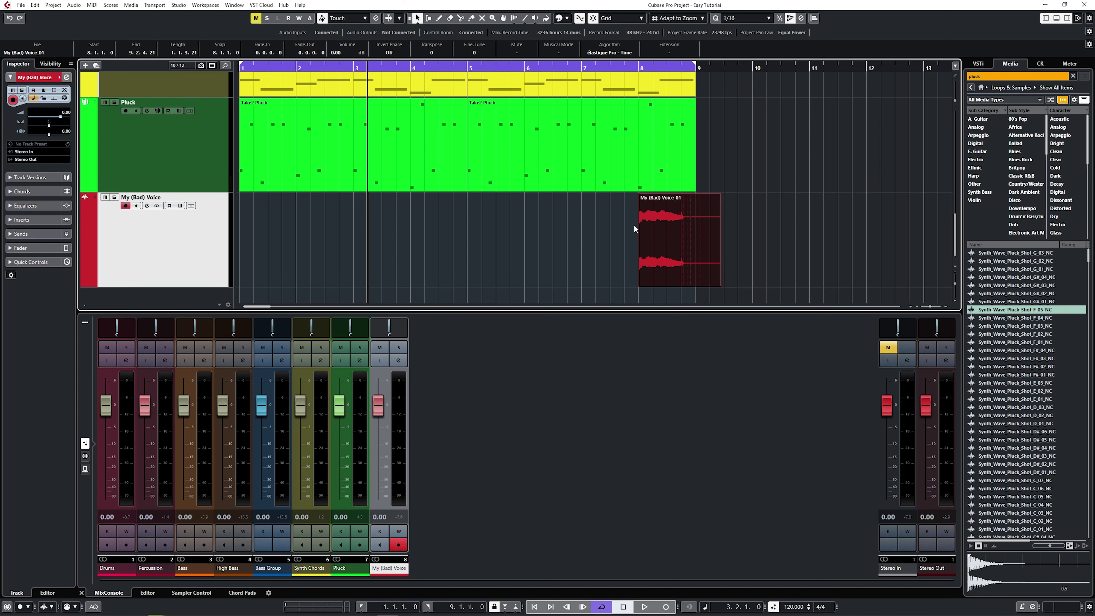
pyautogui.moveTo(720, 284); pyautogui.dragTo(709, 285)
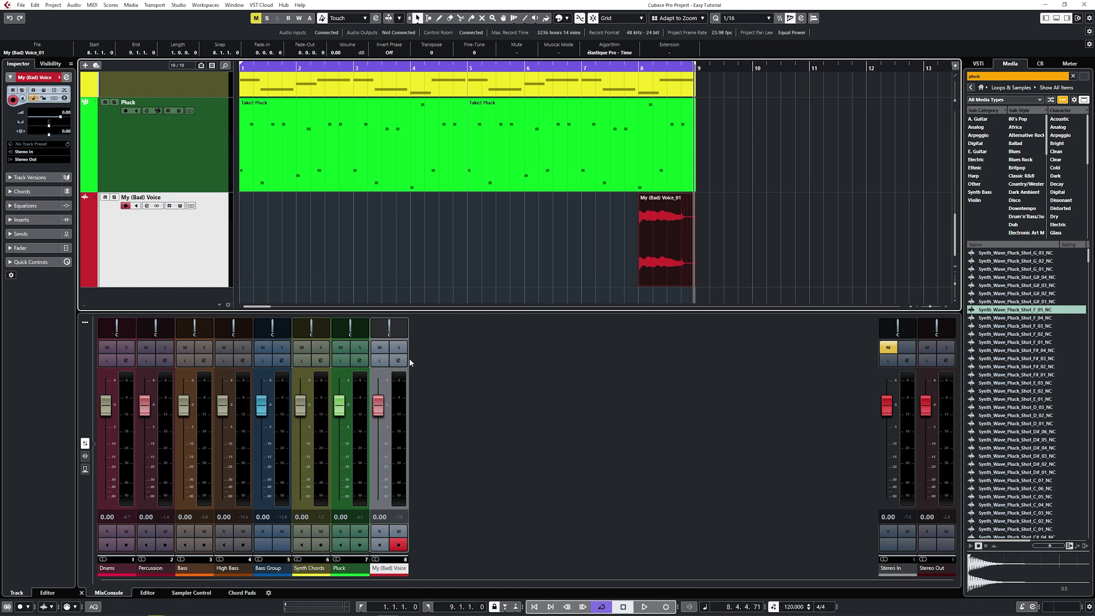
# Step: Enable the channel strip compressor on My (Bad) Voice, lower its threshold, raise its ratio, and turn on auto release
pyautogui.click(399, 361)
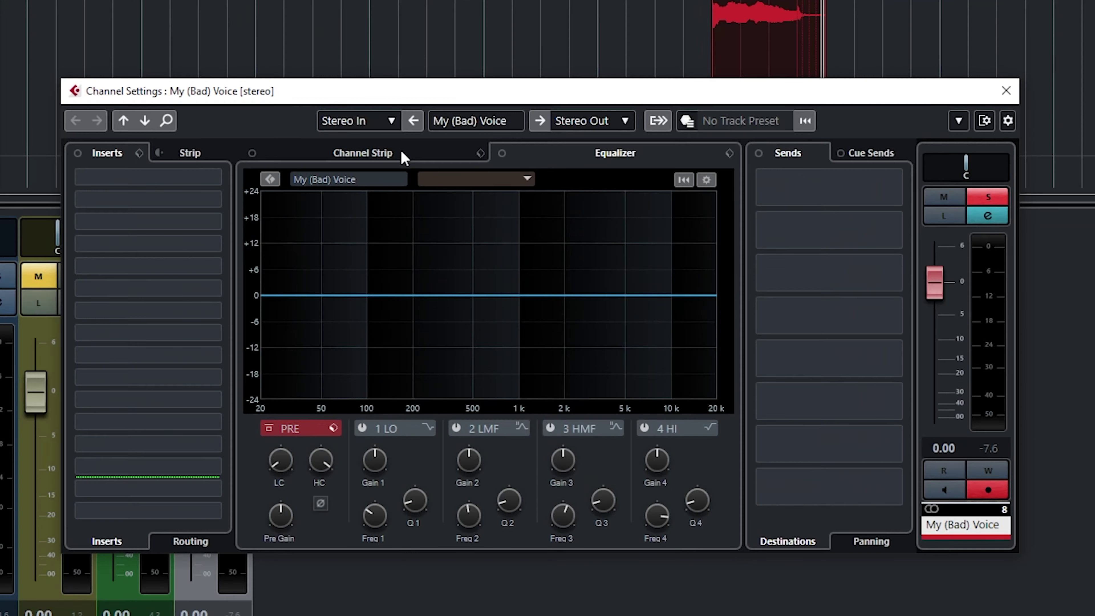
pyautogui.click(457, 191)
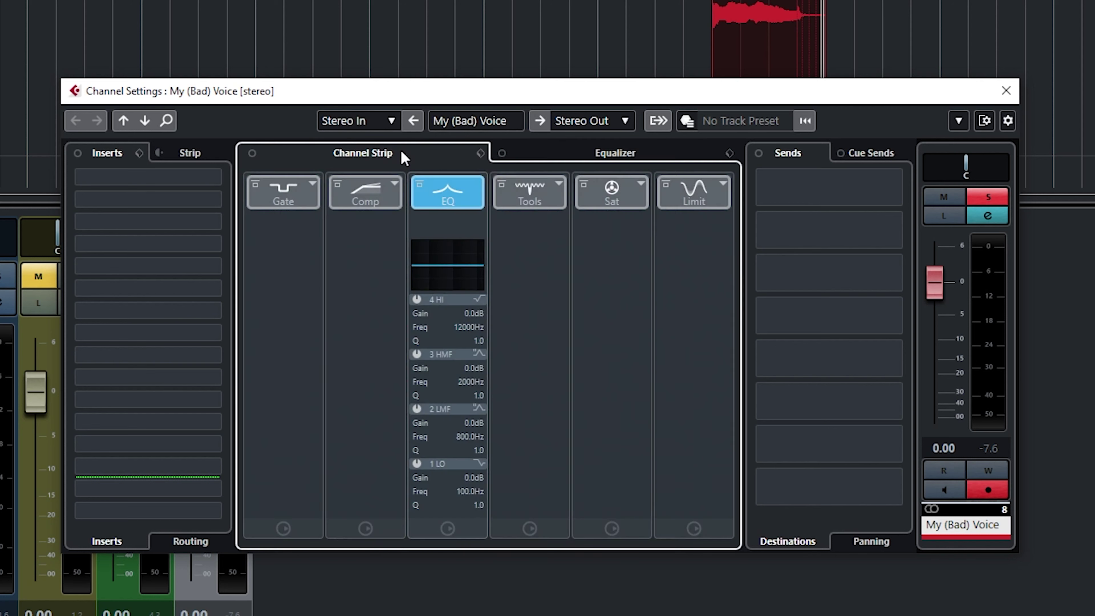
pyautogui.click(364, 199)
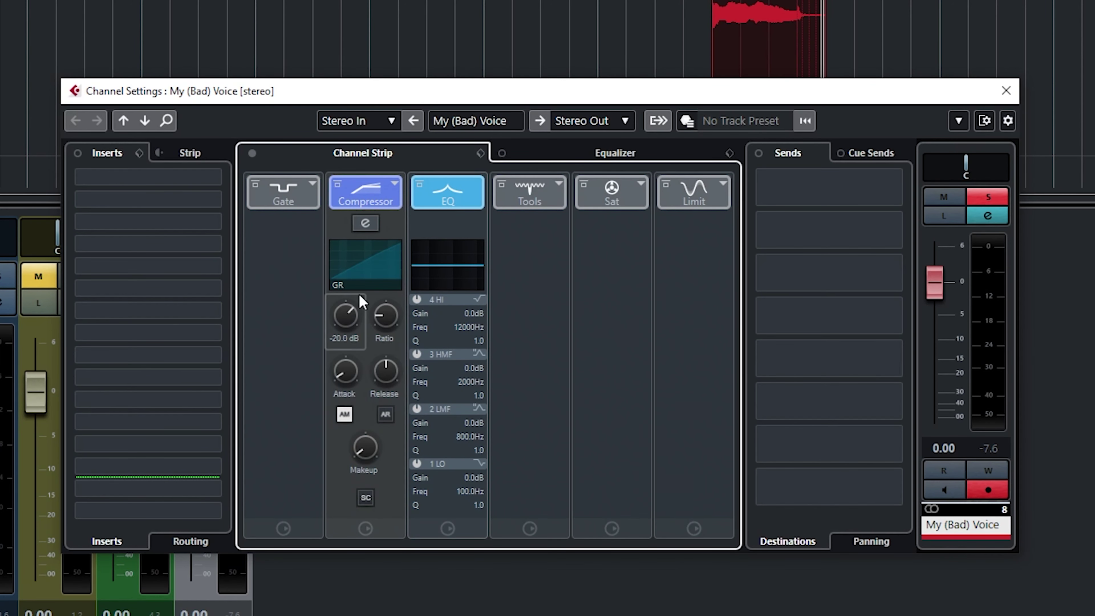
pyautogui.moveTo(380, 322); pyautogui.dragTo(402, 291)
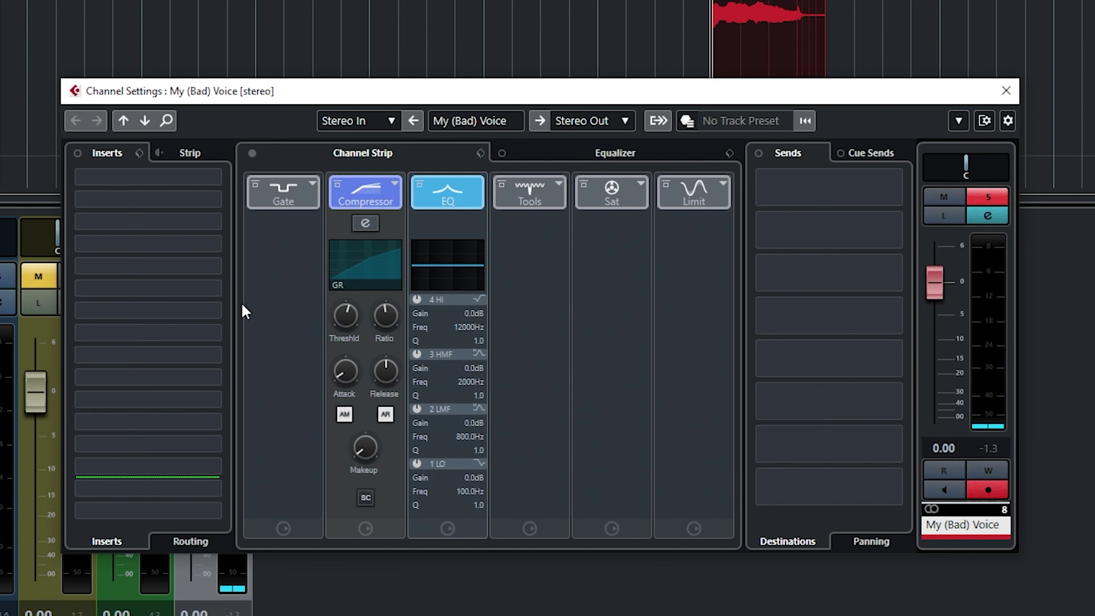
pyautogui.click(615, 190)
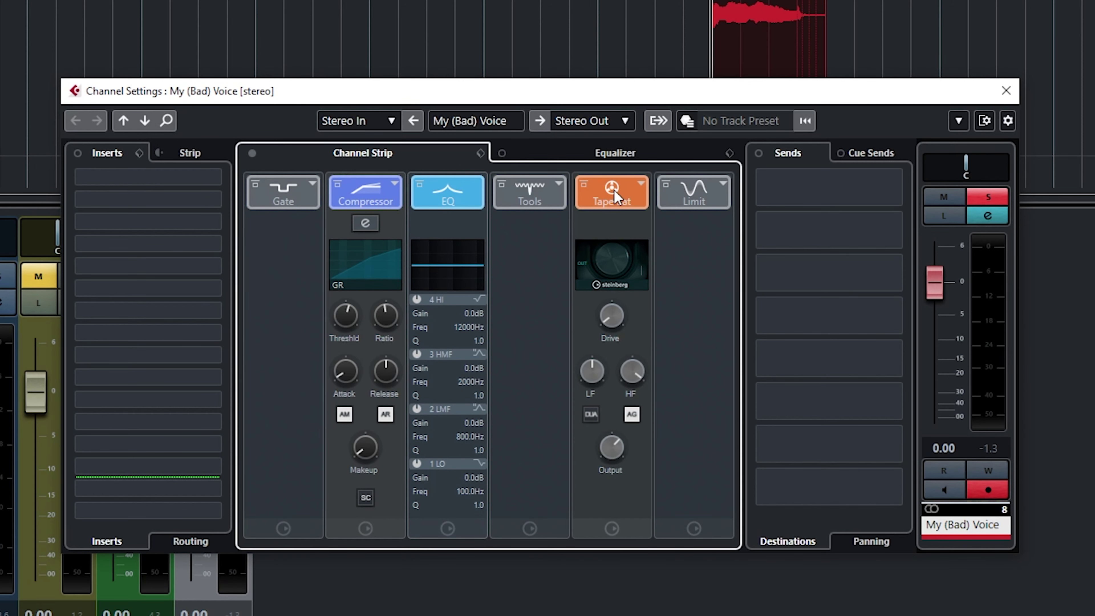
pyautogui.press('space')
pyautogui.moveTo(626, 326)
pyautogui.moveTo(626, 326); pyautogui.dragTo(640, 264)
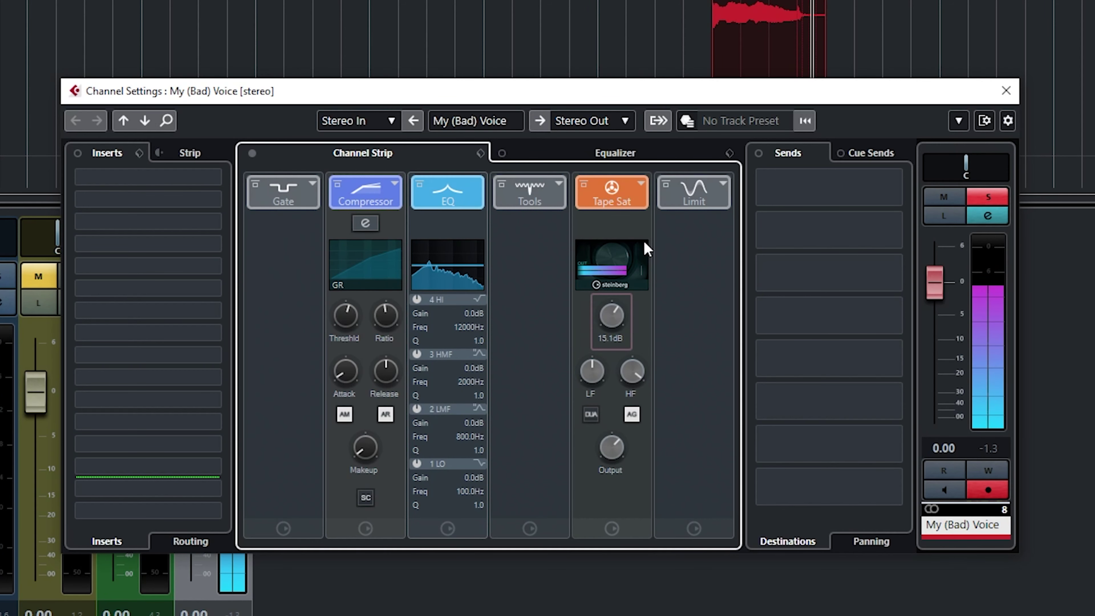
pyautogui.moveTo(618, 445); pyautogui.dragTo(619, 463)
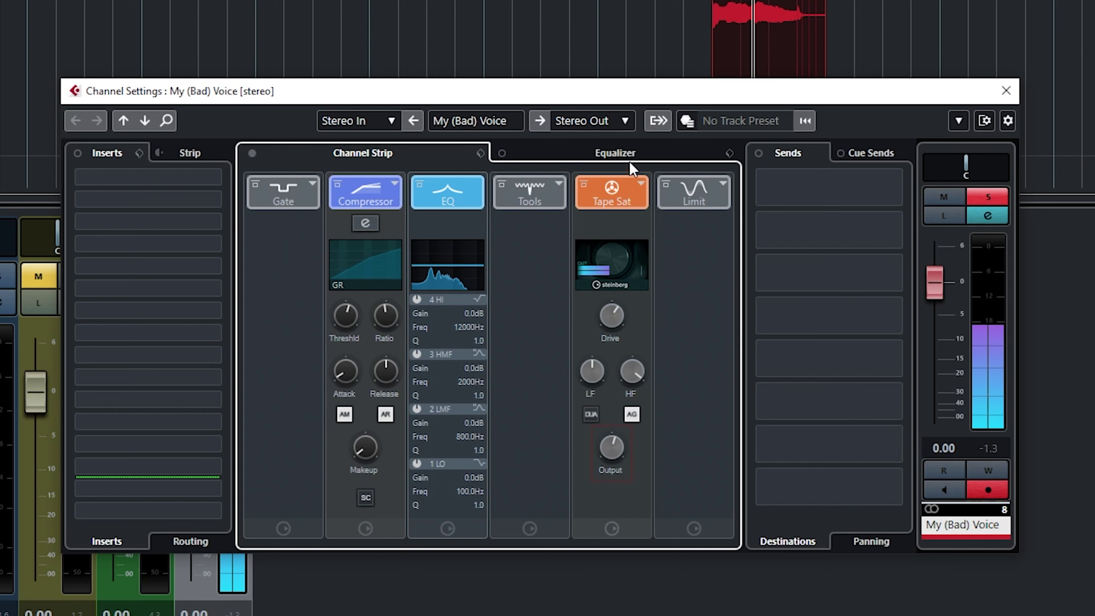
# Step: Raise the low-cut filter in My (Bad) Voice's equalizer pre section to roll off the lows below about 200 Hz
pyautogui.click(628, 154)
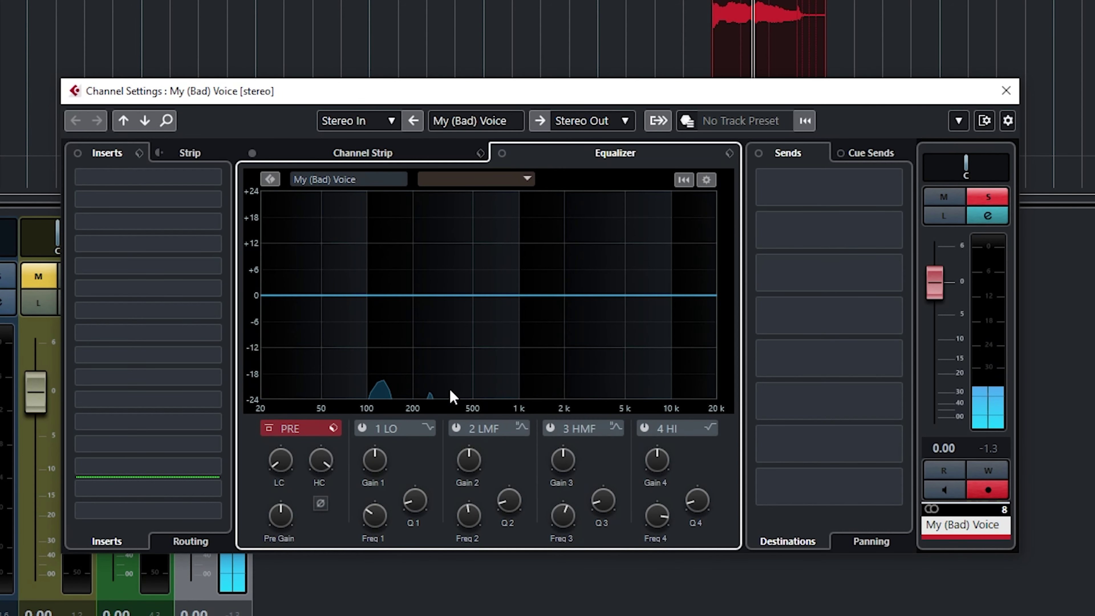
pyautogui.moveTo(280, 466)
pyautogui.moveTo(280, 466); pyautogui.dragTo(279, 455)
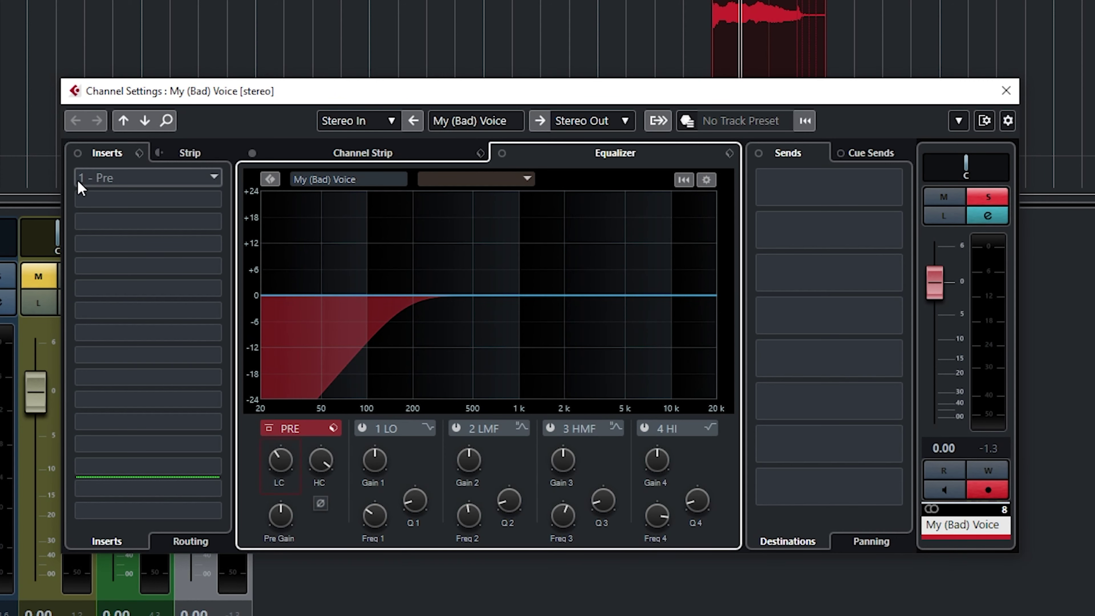
# Step: Search the plug-ins for "ping pong" and load PingPongDelay in the first insert slot of My (Bad) Voice
pyautogui.click(214, 178)
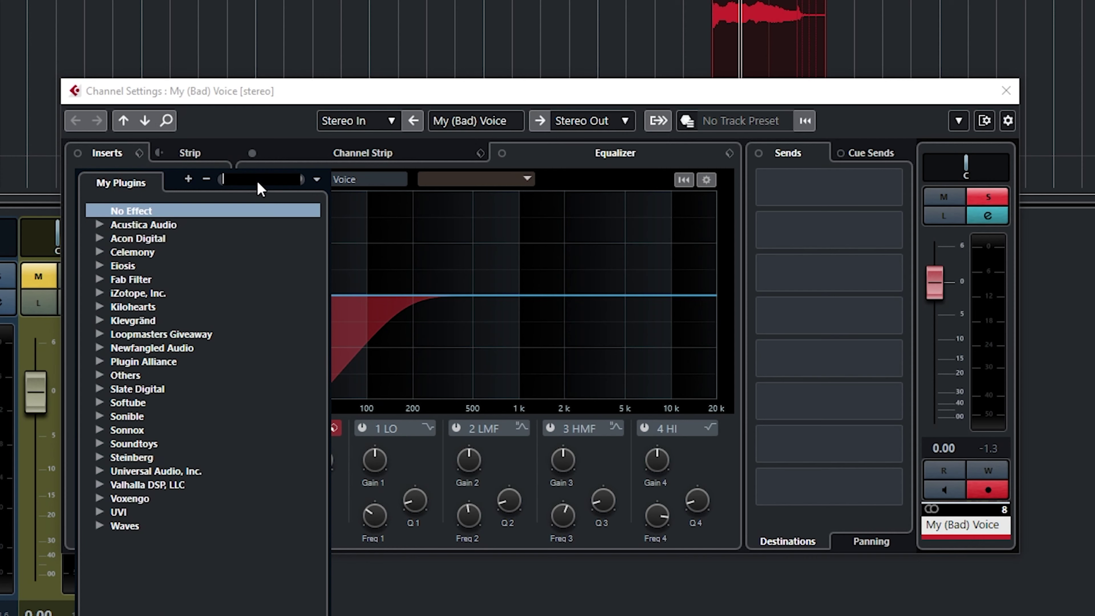
pyautogui.write('ping p')
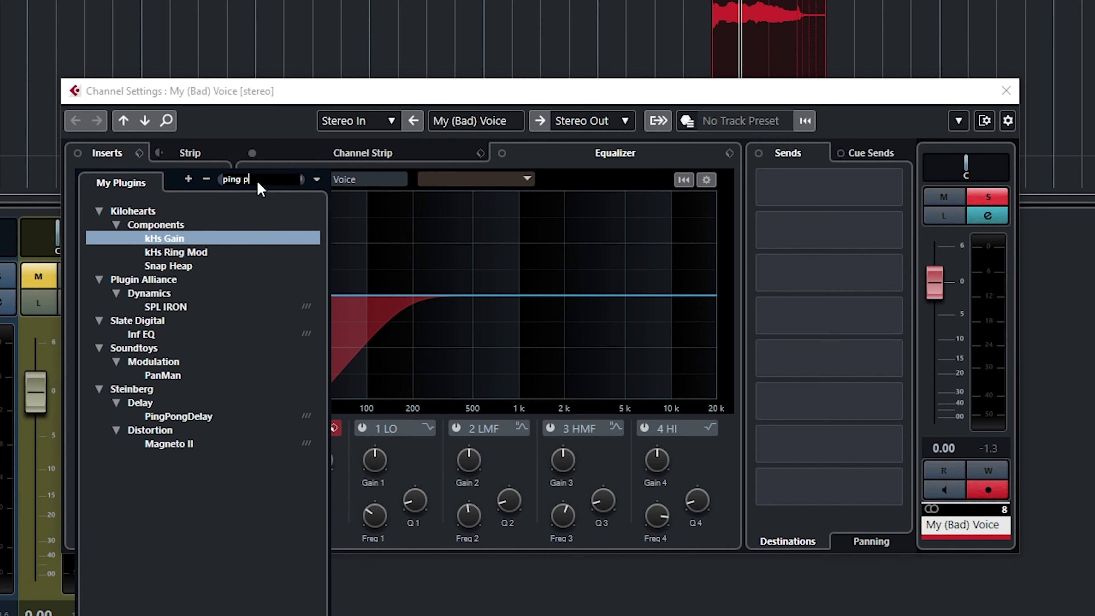
pyautogui.write('ong')
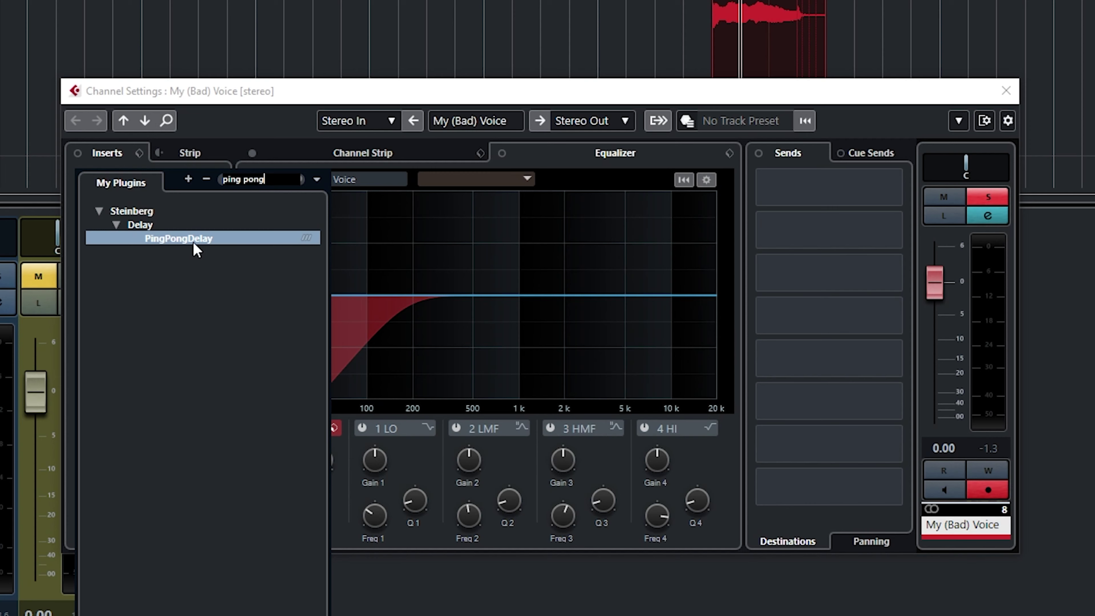
pyautogui.click(196, 240)
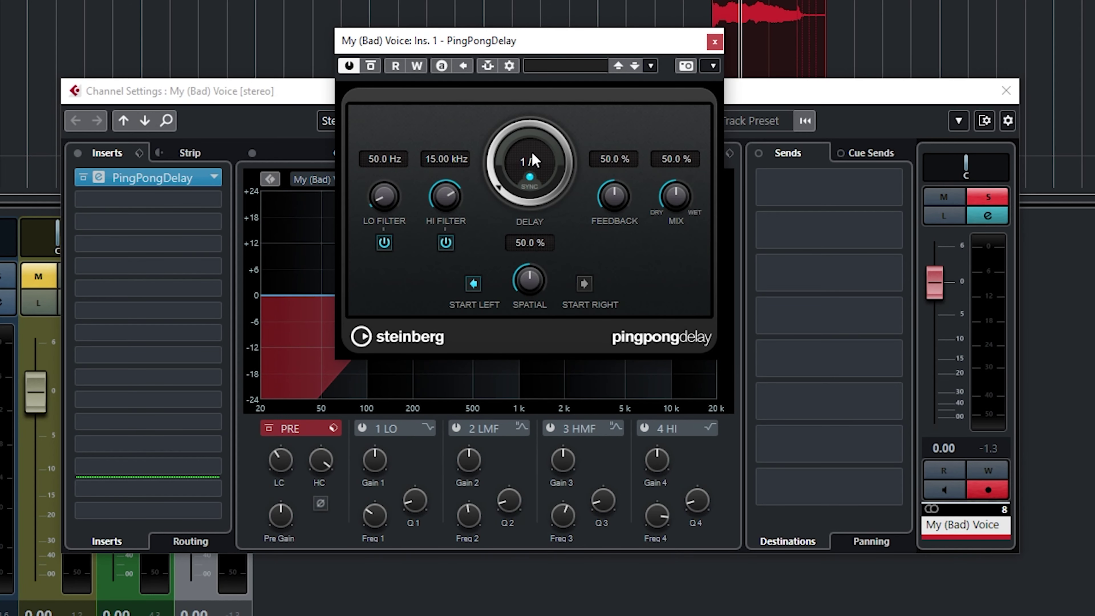
# Step: Set PingPongDelay to 1/8 D, mix 16%, feedback 14% and lo filter about 346 Hz, and lower the hi filter
pyautogui.click(533, 162)
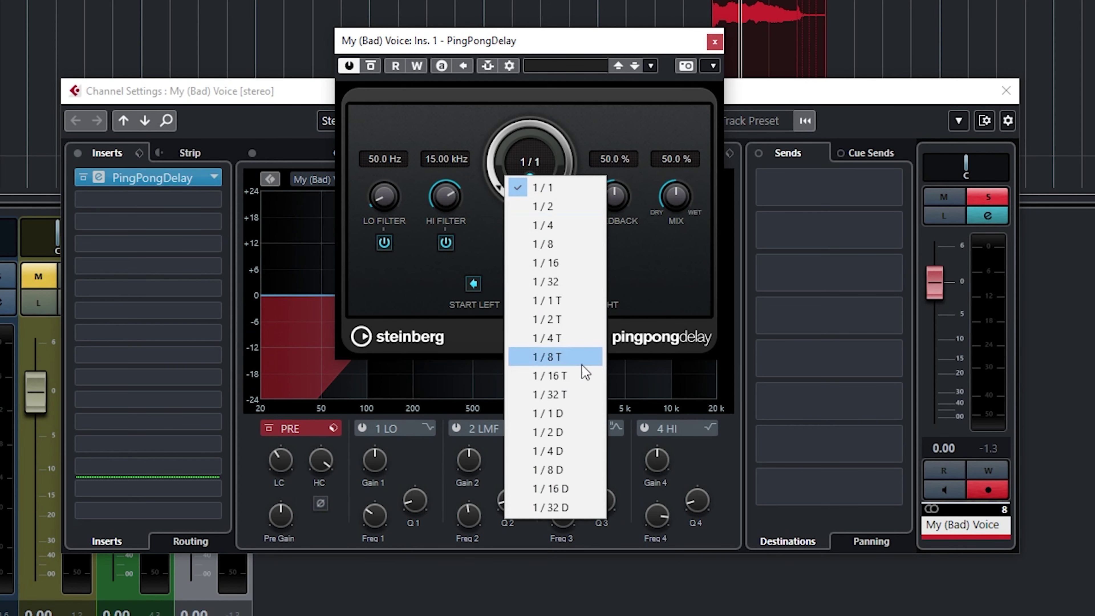
pyautogui.click(574, 470)
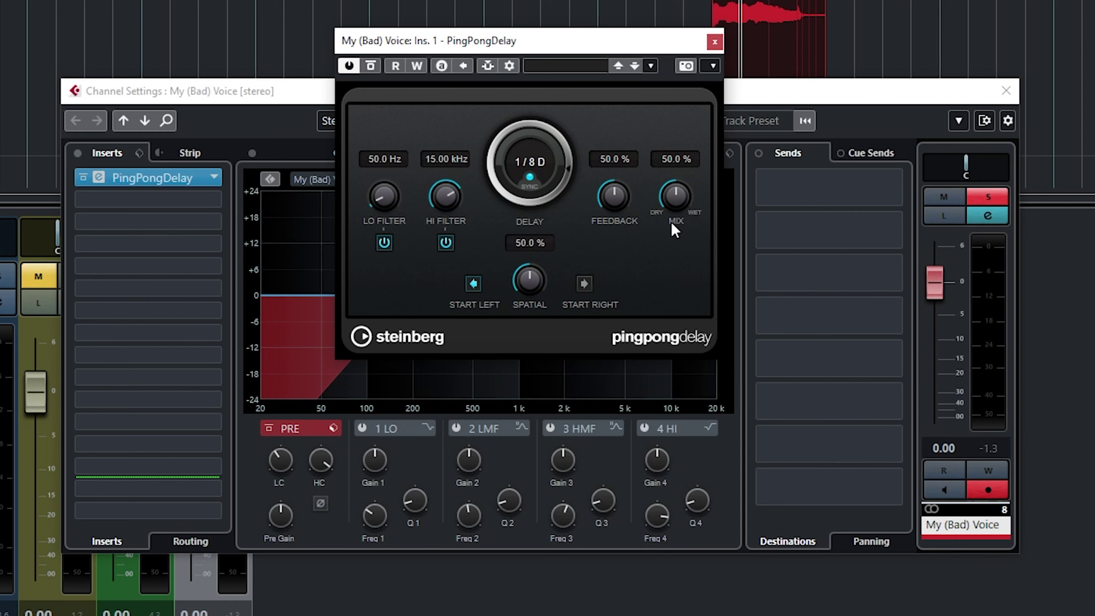
pyautogui.press('space')
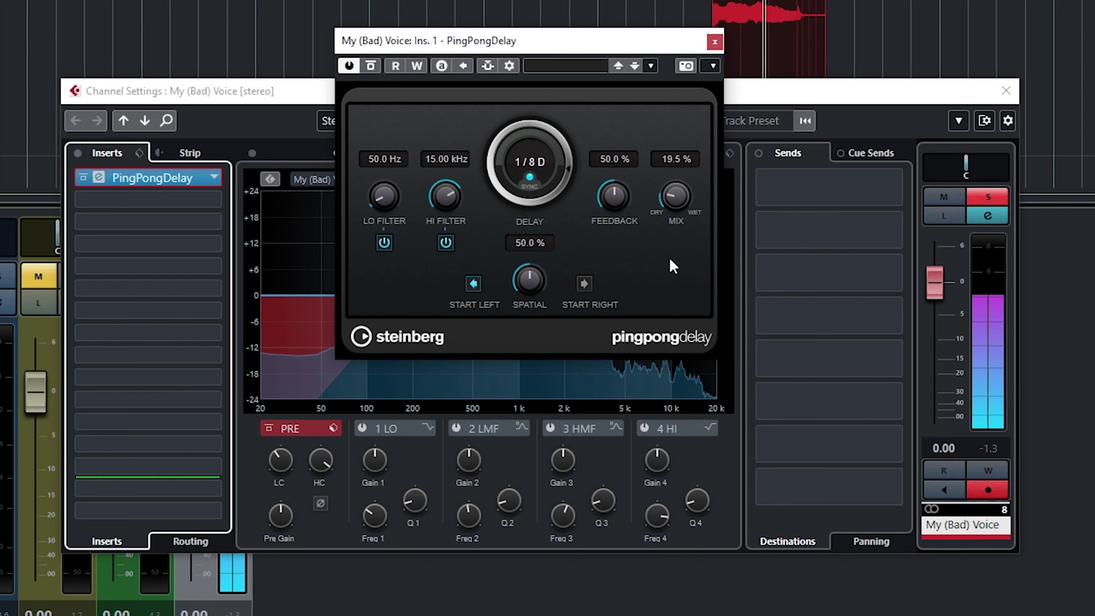
pyautogui.moveTo(668, 214); pyautogui.dragTo(617, 273)
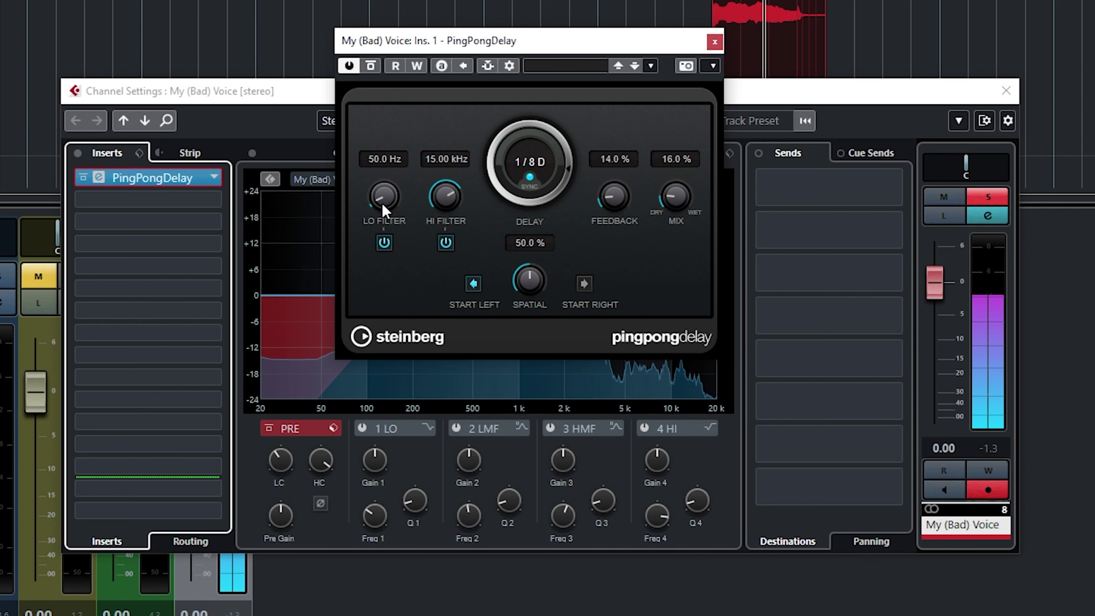
pyautogui.moveTo(383, 196); pyautogui.dragTo(386, 151)
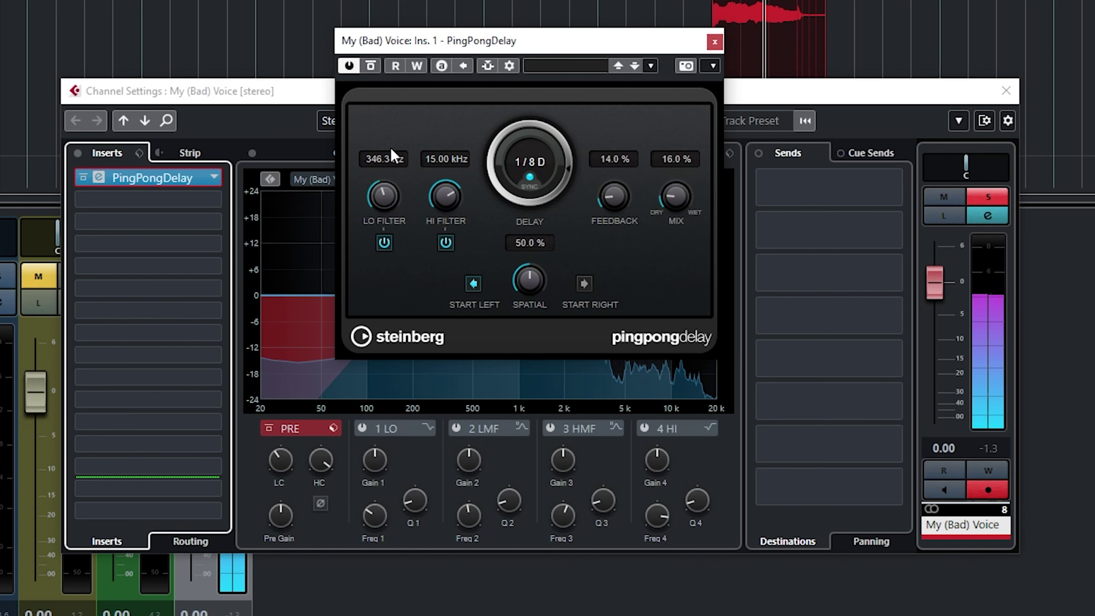
pyautogui.moveTo(450, 210); pyautogui.dragTo(458, 216)
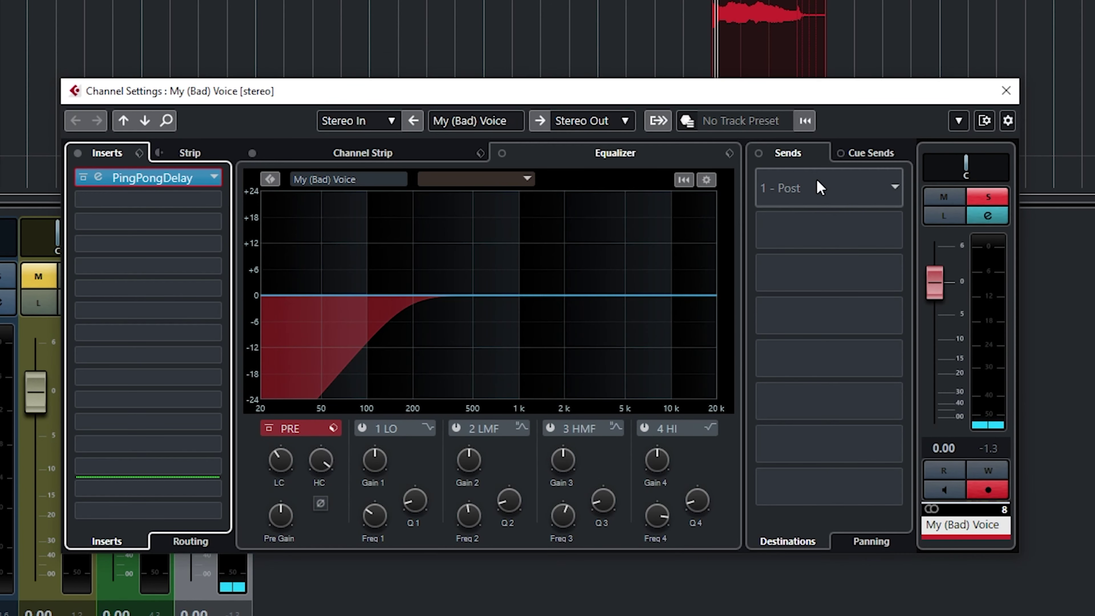
# Step: Add a stereo FX channel named Vocal Reverb with RoomWorks SE to send 1 of My (Bad) Voice
pyautogui.rightClick(819, 183)
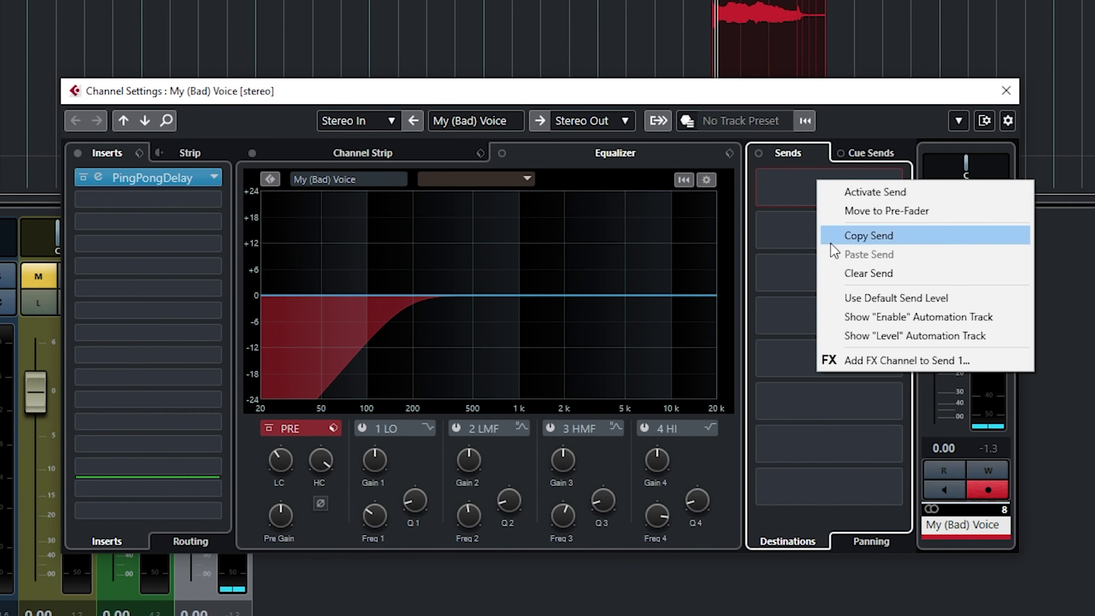
pyautogui.click(860, 362)
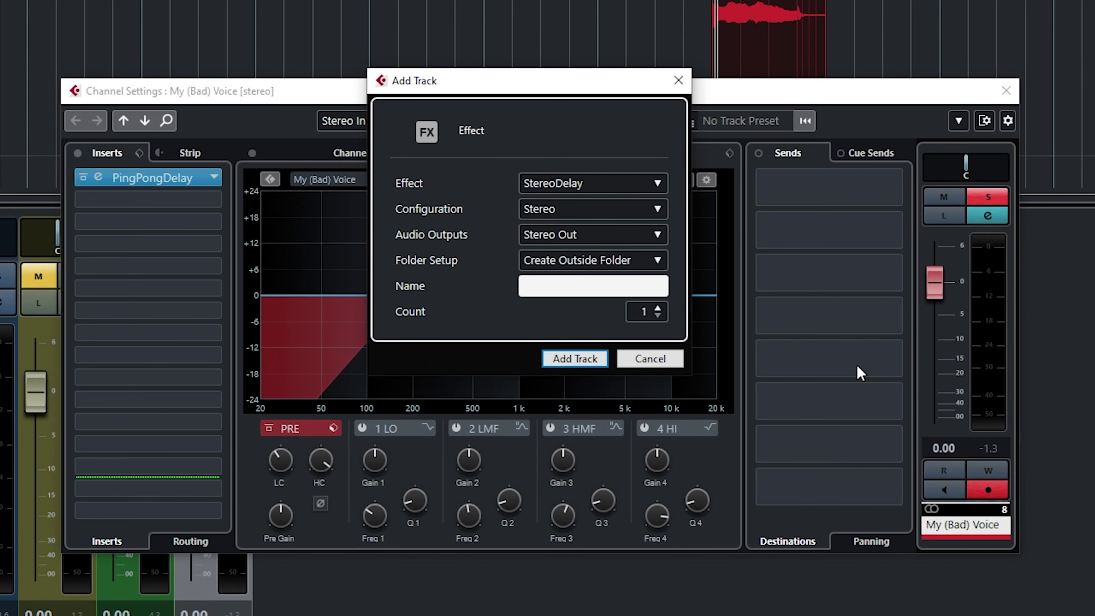
pyautogui.click(657, 186)
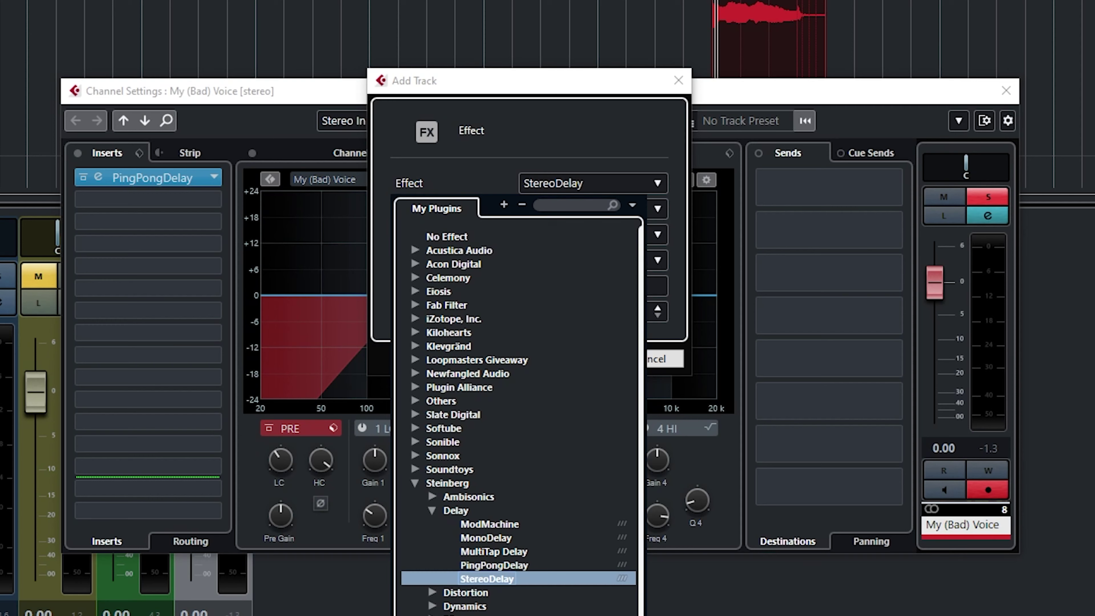
pyautogui.doubleClick(487, 615)
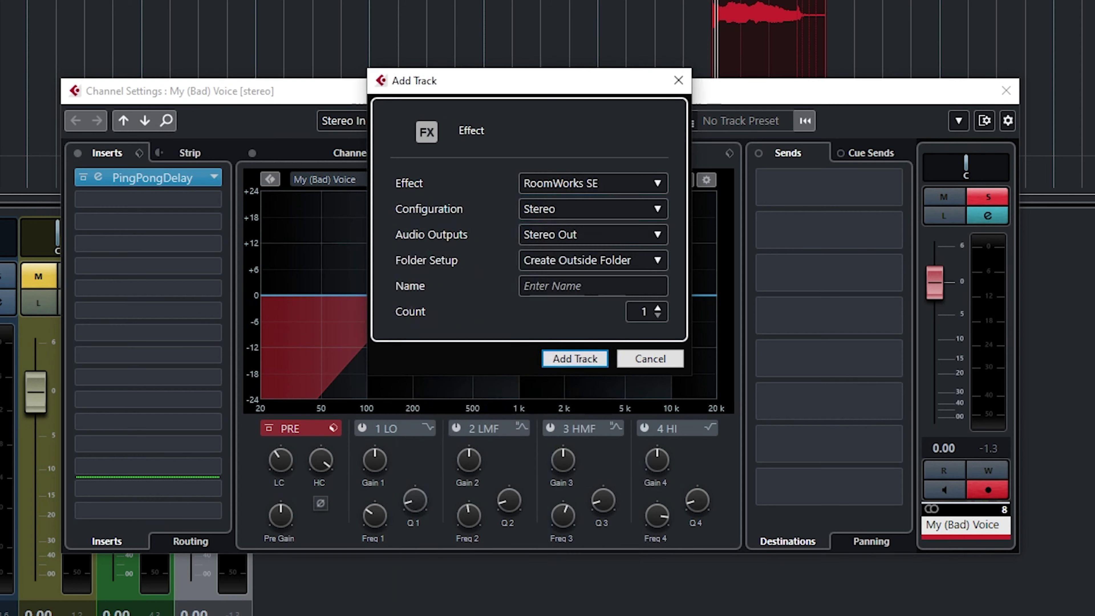
pyautogui.click(596, 289)
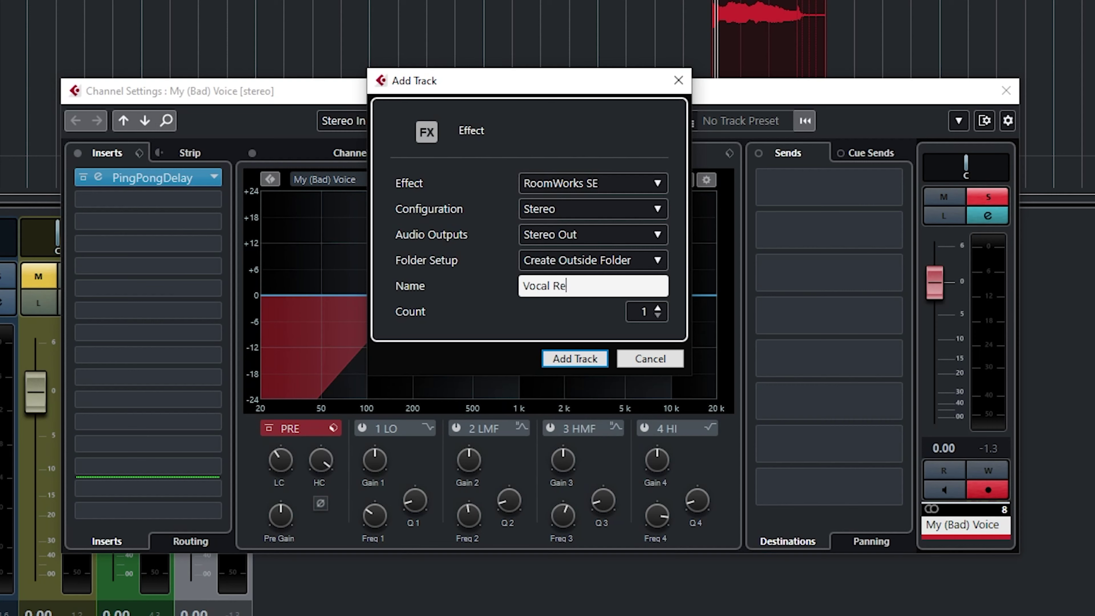
pyautogui.write('Vocal Reve')
pyautogui.write('rb')
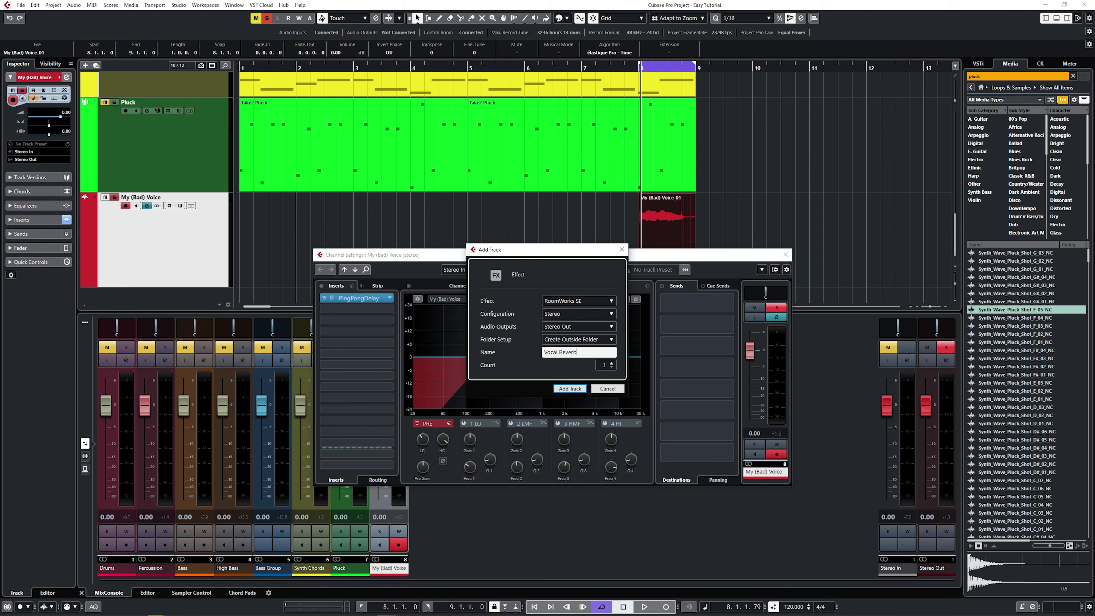
pyautogui.press('Return')
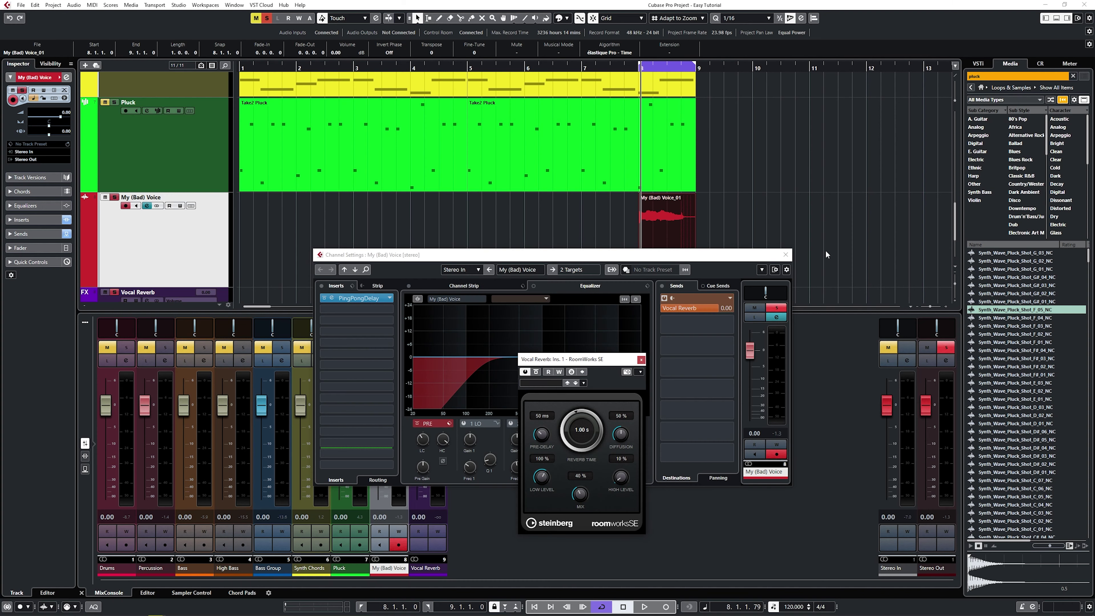
# Step: Examine the Vocal Reverb track's channel settings and its RoomWorks SE insert, and close the channel settings
pyautogui.moveTo(956, 228); pyautogui.dragTo(944, 242)
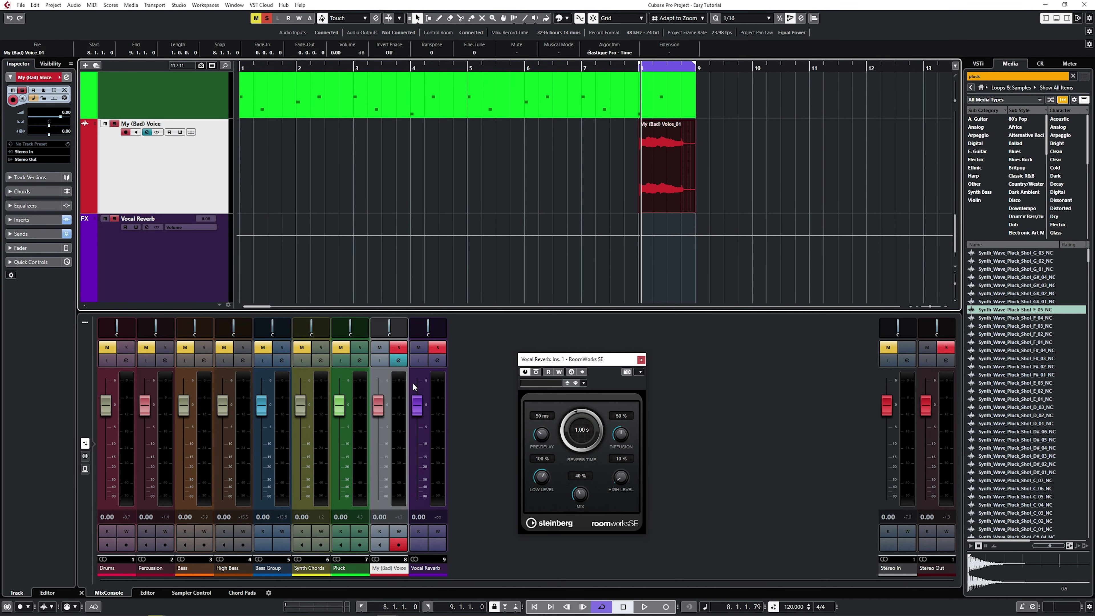
pyautogui.click(438, 360)
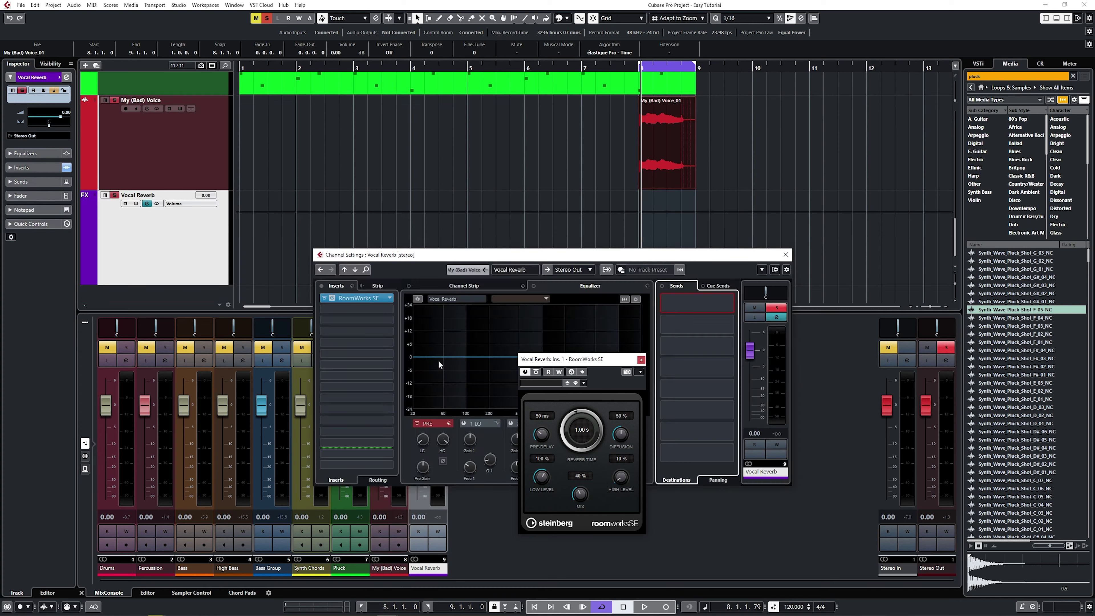
pyautogui.click(332, 297)
pyautogui.click(332, 298)
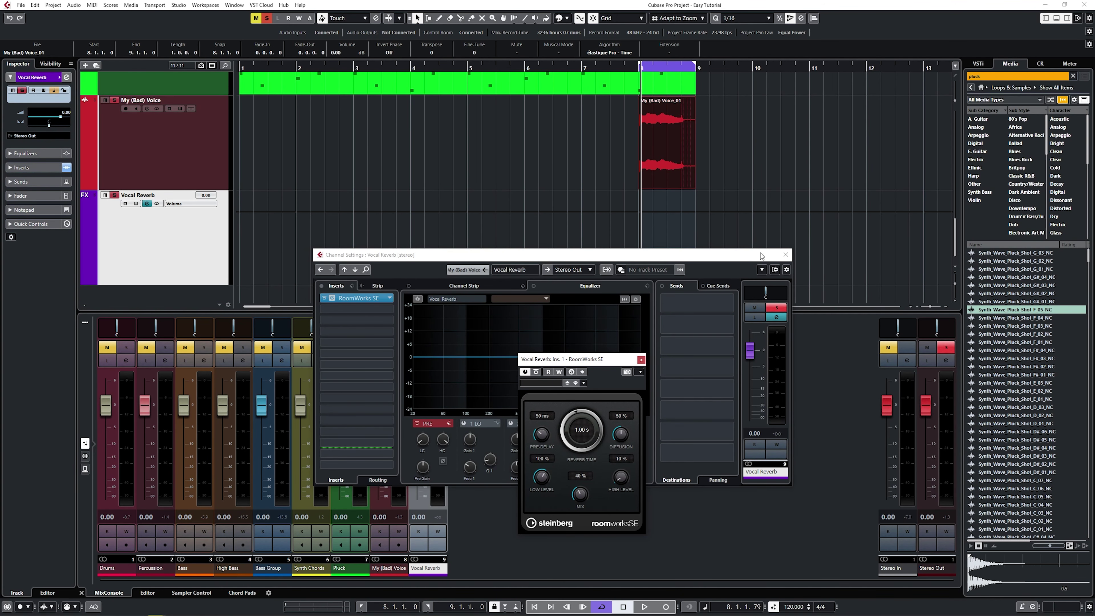
pyautogui.click(786, 255)
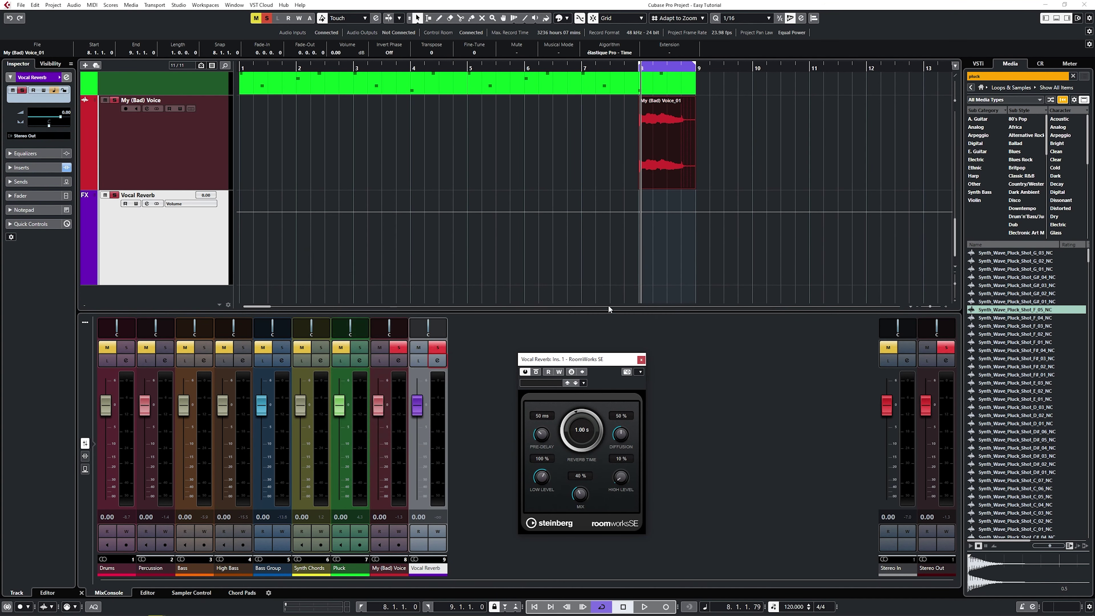
pyautogui.click(192, 153)
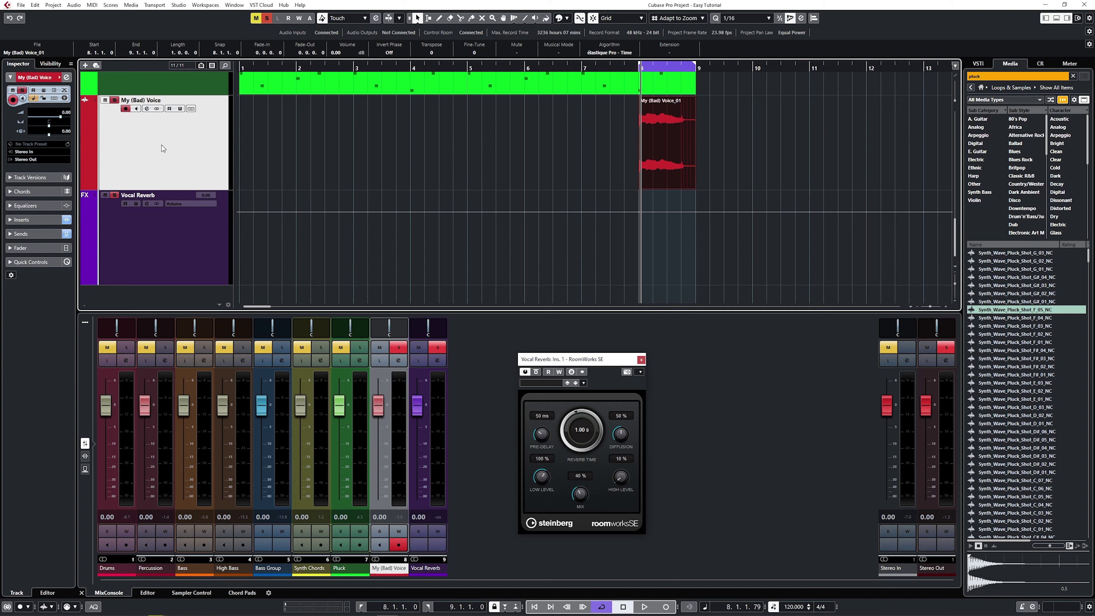
pyautogui.click(147, 109)
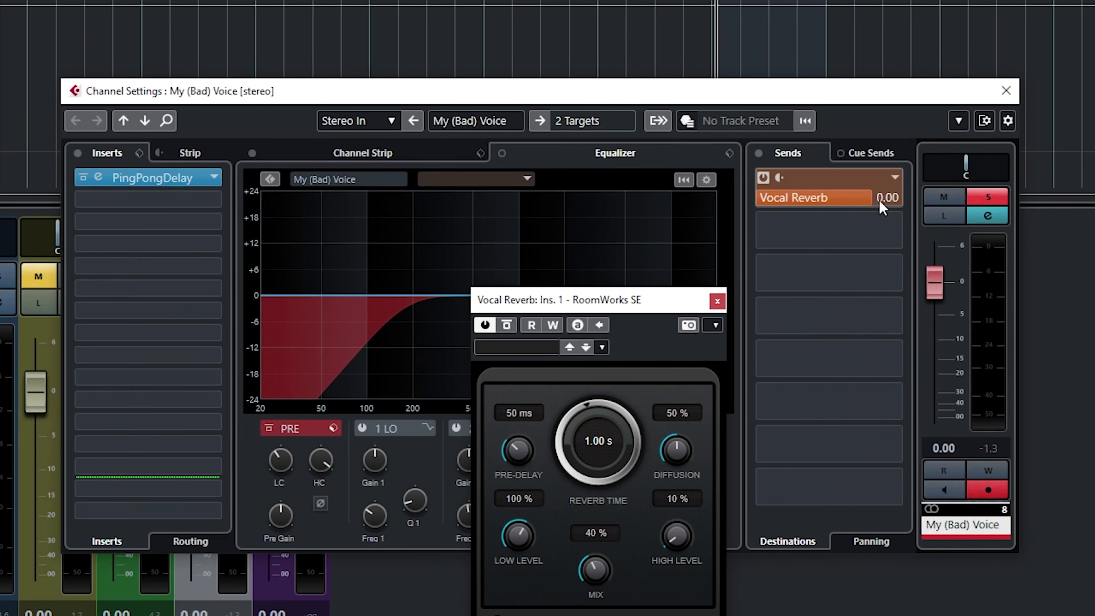
pyautogui.moveTo(882, 207); pyautogui.dragTo(848, 283)
pyautogui.moveTo(630, 304); pyautogui.dragTo(540, 169)
pyautogui.moveTo(507, 438); pyautogui.dragTo(527, 372)
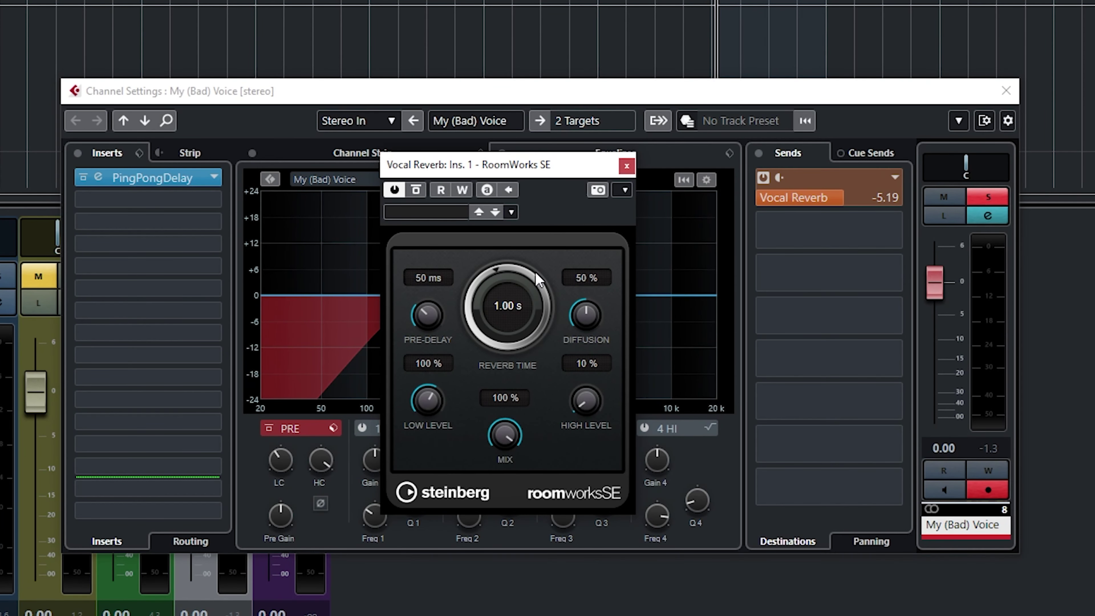
# Step: During playback, lower the Vocal Reverb send to -13.1 dB and set RoomWorks SE's low level to 15% and high level to 27%
pyautogui.press('space')
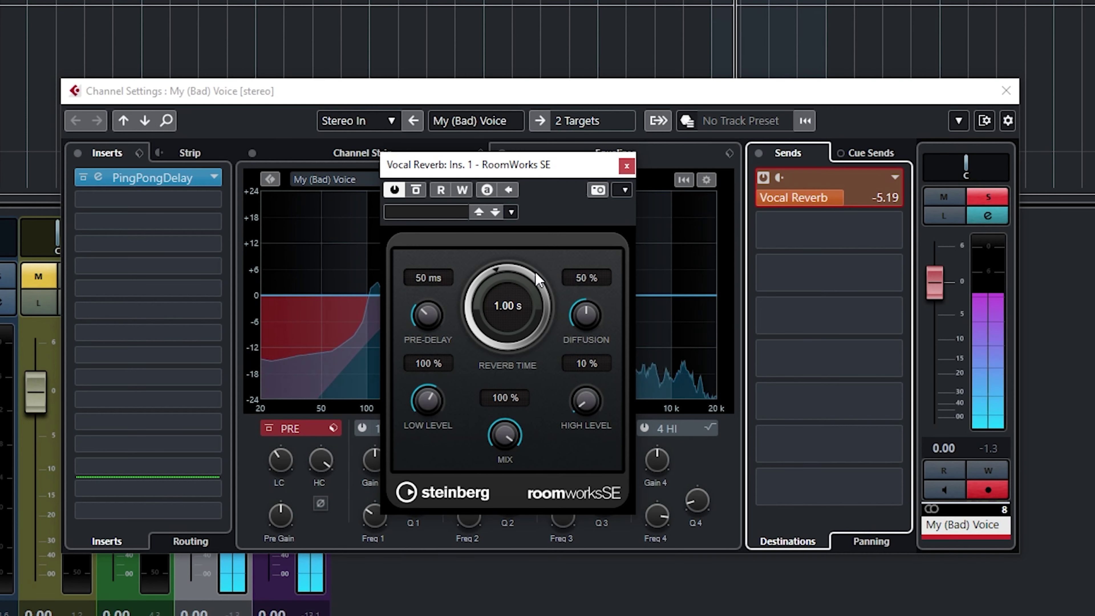
pyautogui.moveTo(833, 196); pyautogui.dragTo(828, 291)
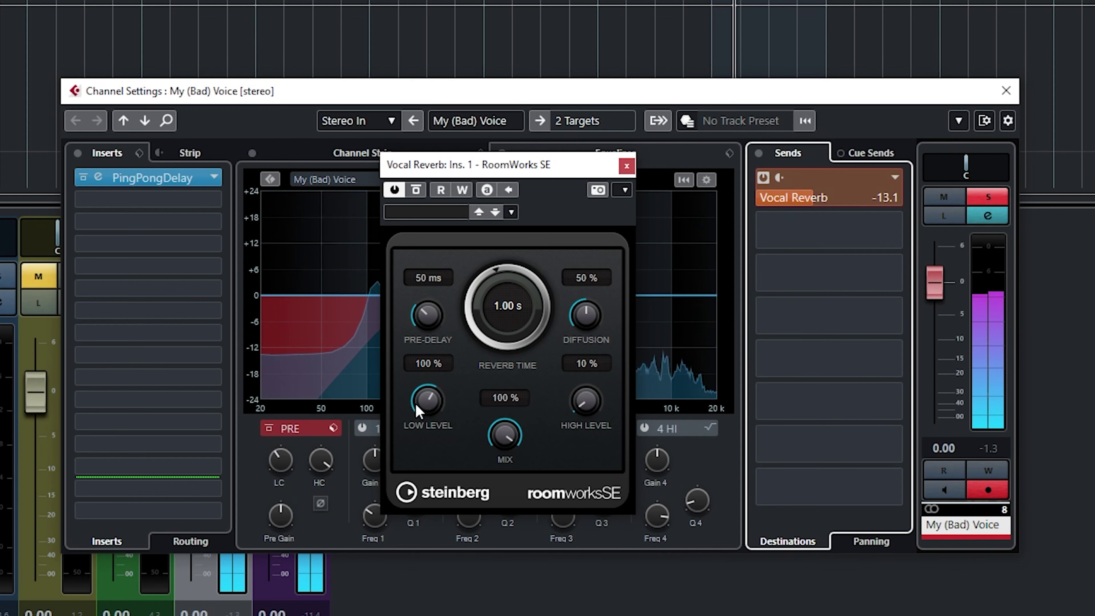
pyautogui.moveTo(427, 403); pyautogui.dragTo(425, 470)
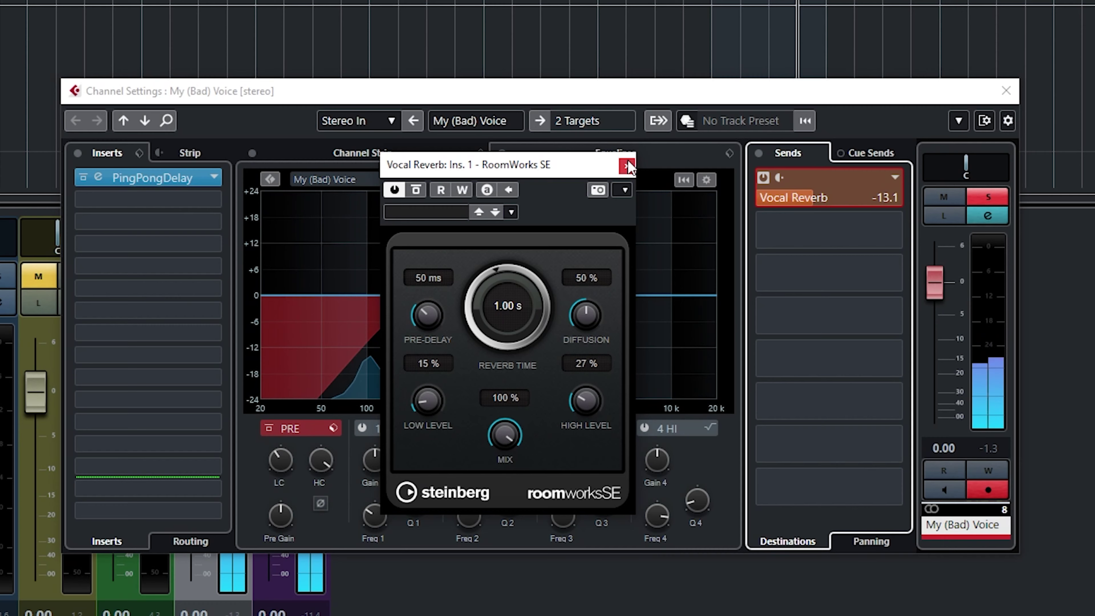
pyautogui.click(627, 166)
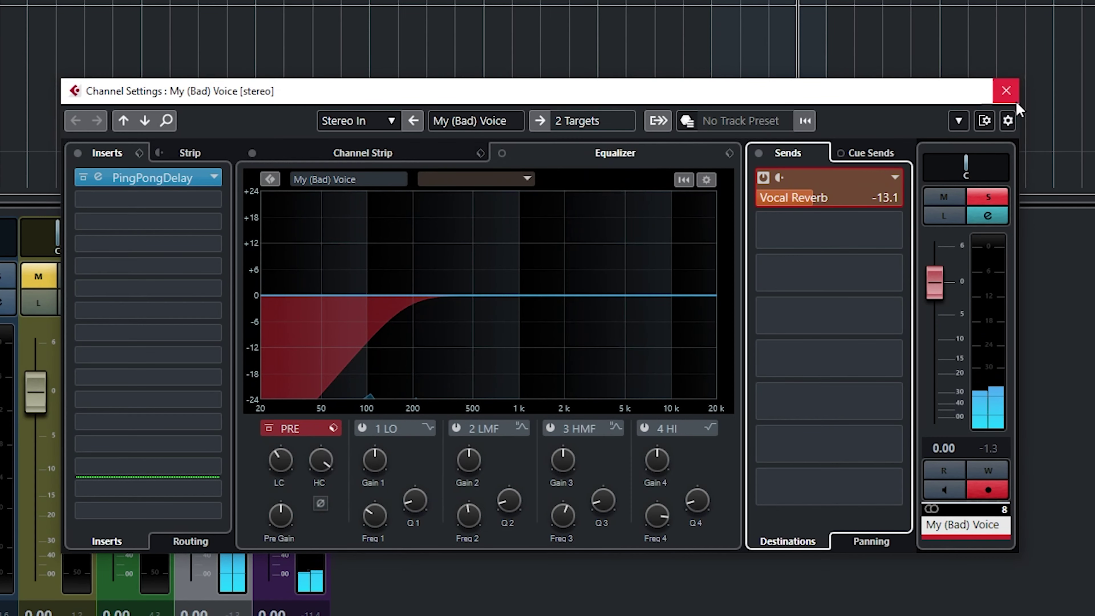
pyautogui.click(1006, 91)
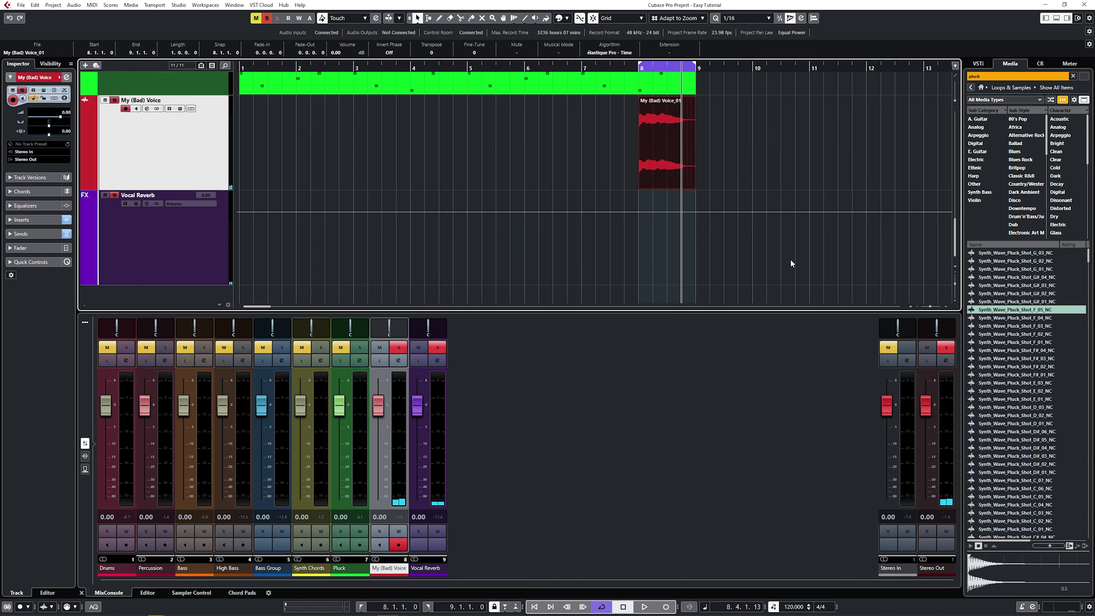
# Step: Transpose the My (Bad) Voice_01 clip by -3 and play it in the full mix with the cycle starting at bar 5
pyautogui.click(746, 155)
pyautogui.click(676, 156)
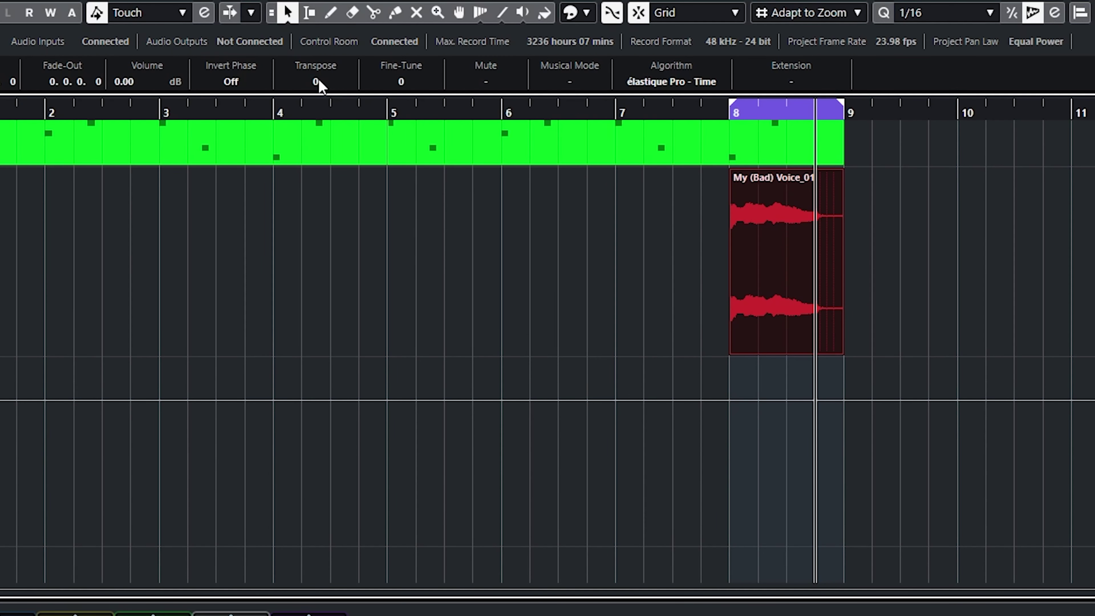
pyautogui.moveTo(317, 90); pyautogui.dragTo(319, 104)
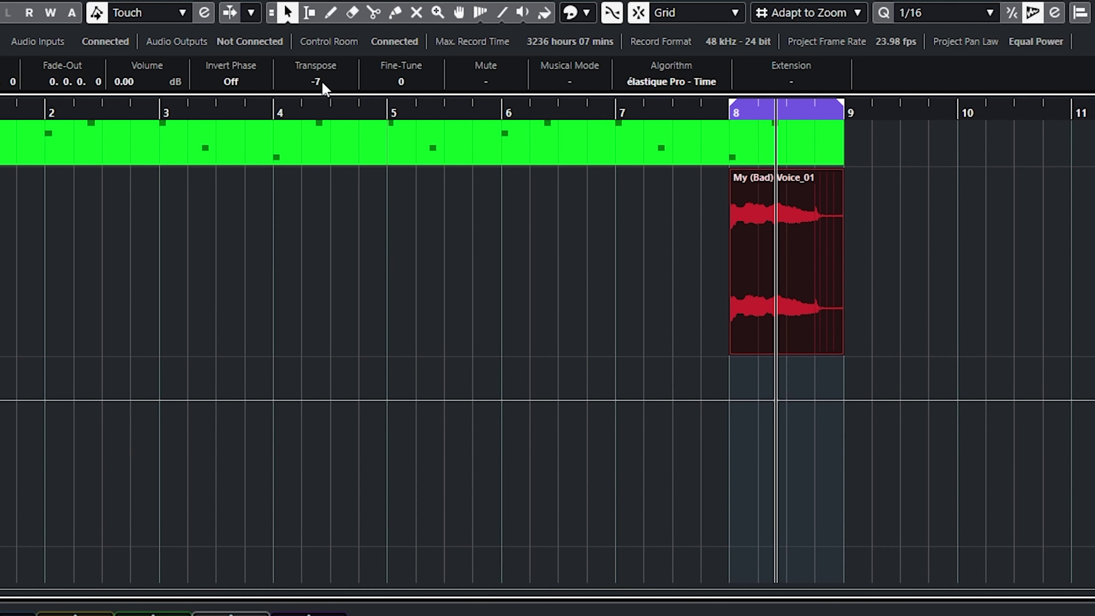
pyautogui.keyDown('ctrl'); pyautogui.click(388, 109); pyautogui.keyUp('ctrl')
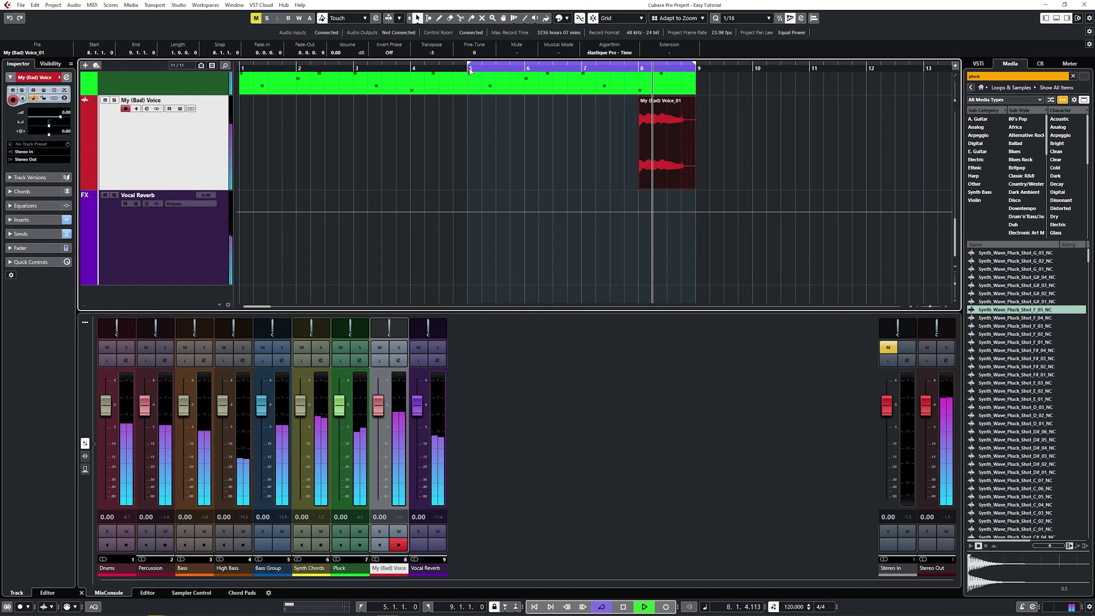
pyautogui.press('space')
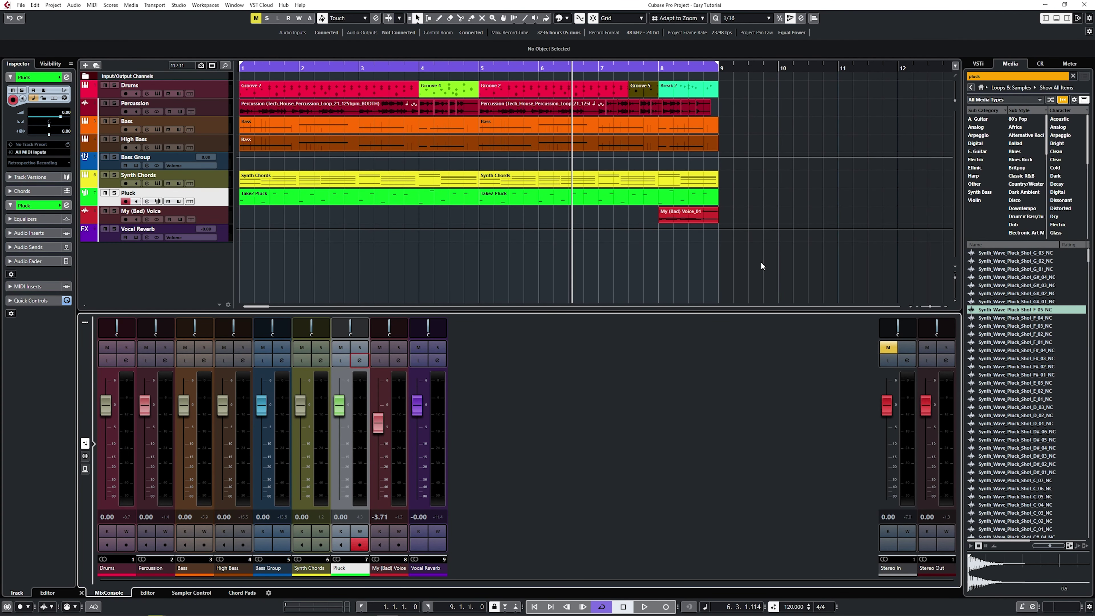
# Step: Open the Pluck track's channel settings and add Steinberg's MultiTap Delay as its first insert
pyautogui.press('e')
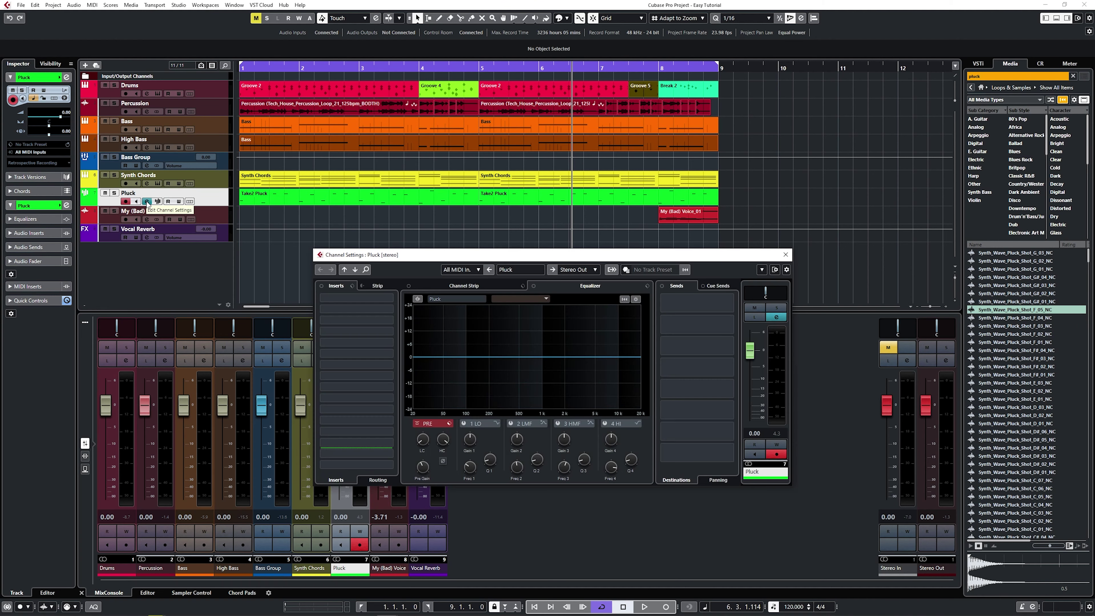
pyautogui.click(356, 298)
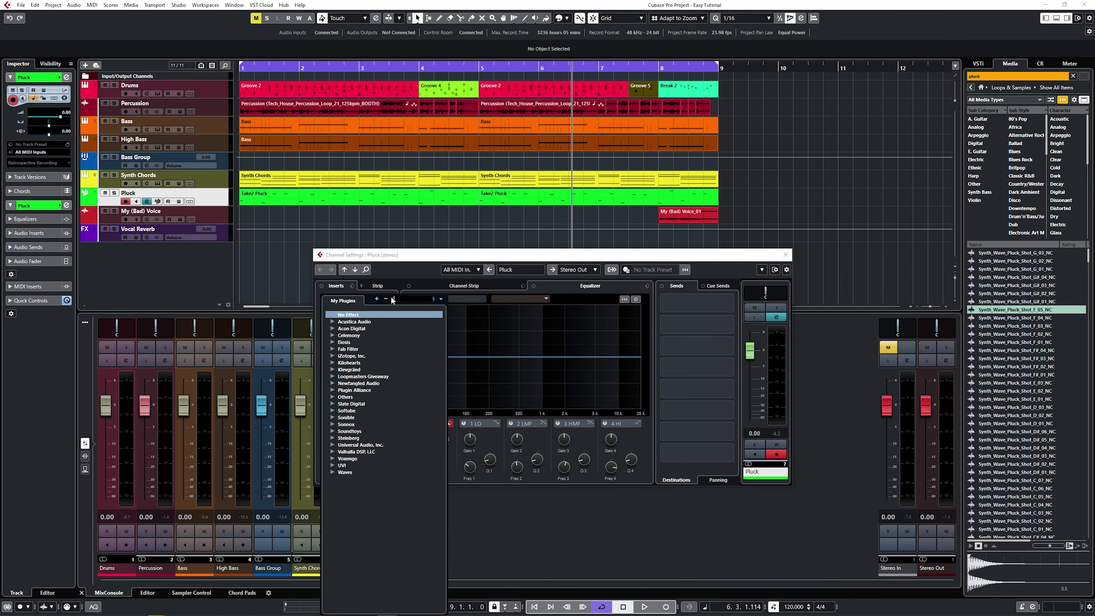
pyautogui.click(334, 437)
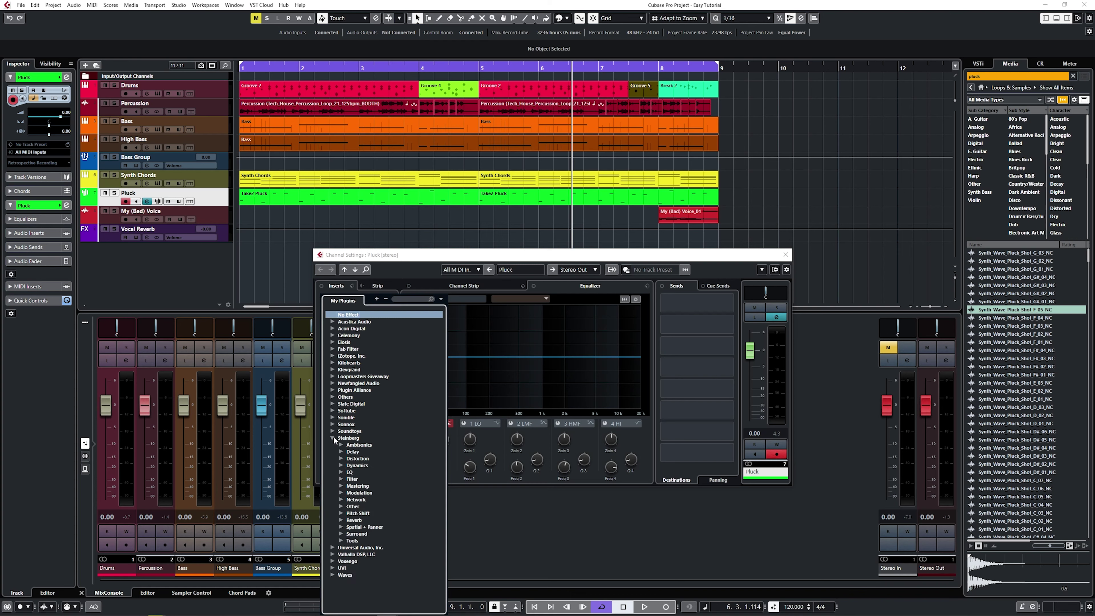
pyautogui.click(340, 452)
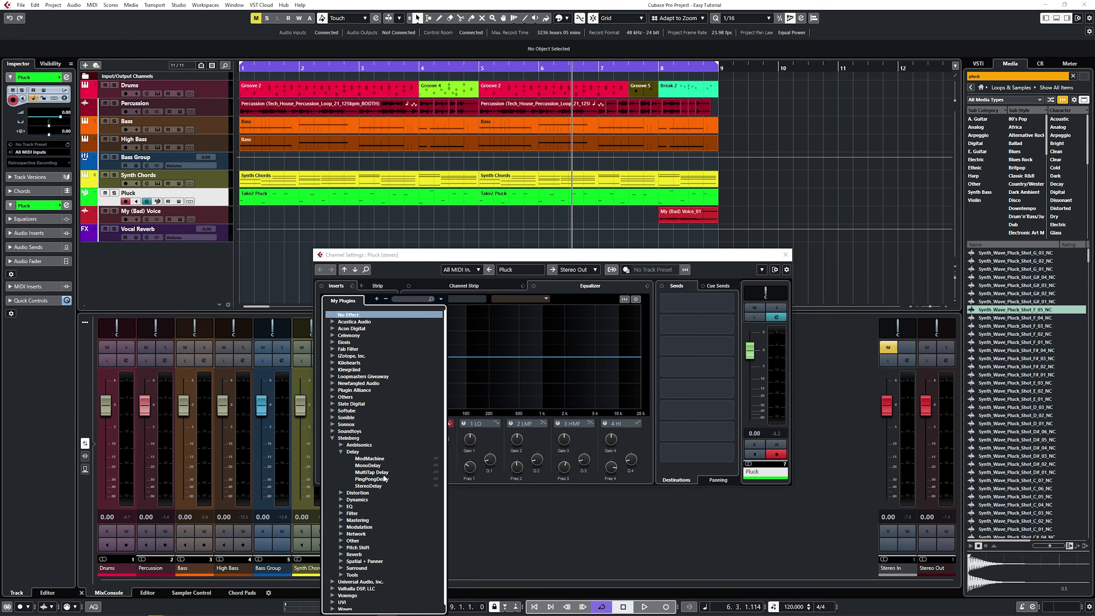
pyautogui.click(371, 472)
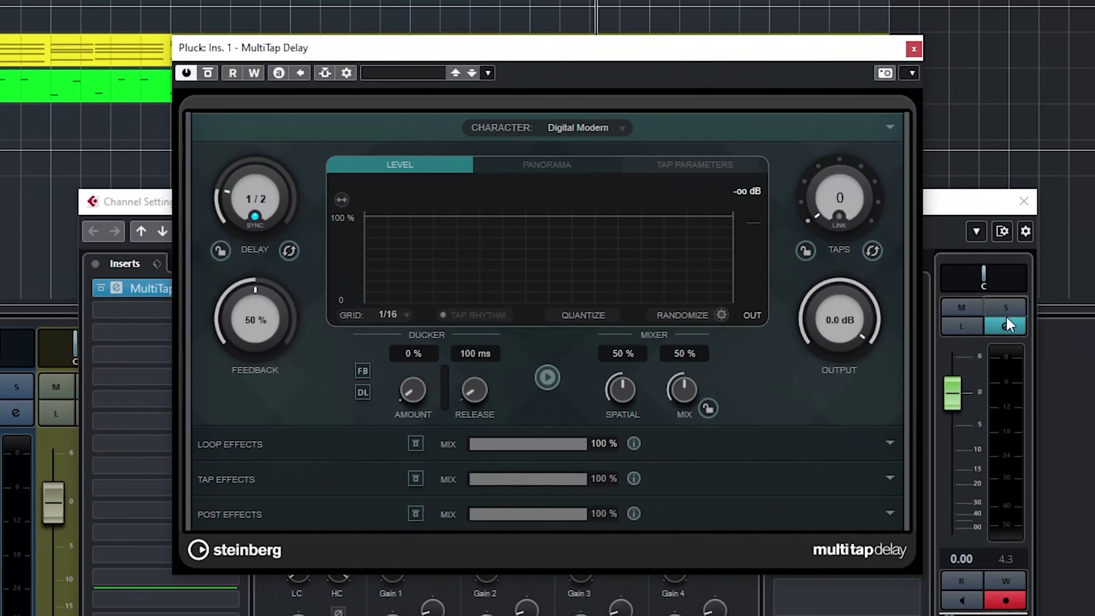
# Step: Solo Pluck and, during playback, set the MultiTap Delay's delay time to 1/4 and its feedback to 4%
pyautogui.click(1004, 309)
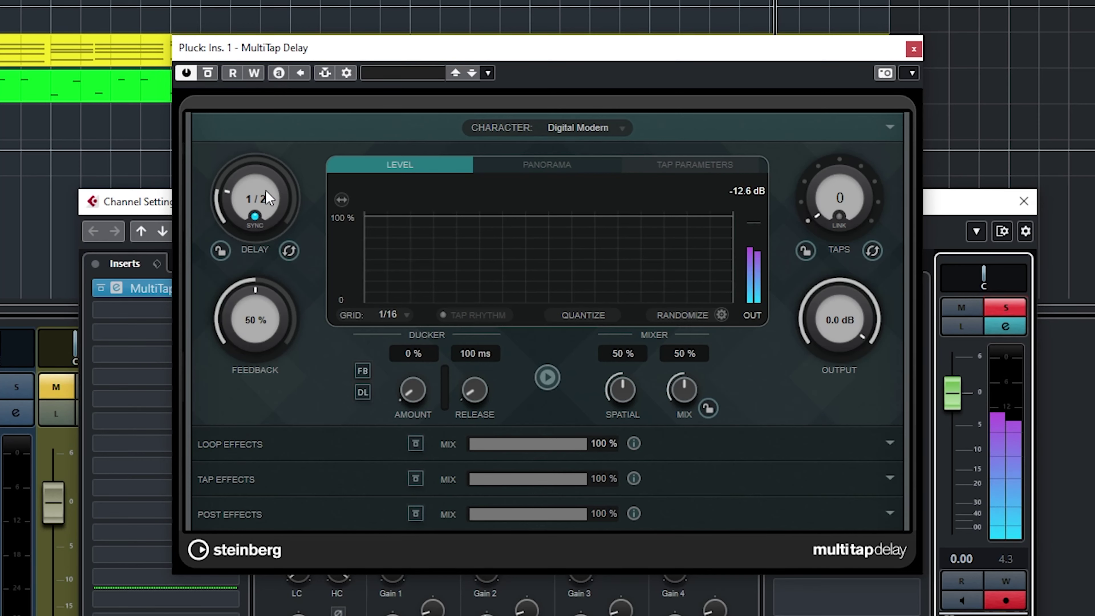
pyautogui.click(261, 199)
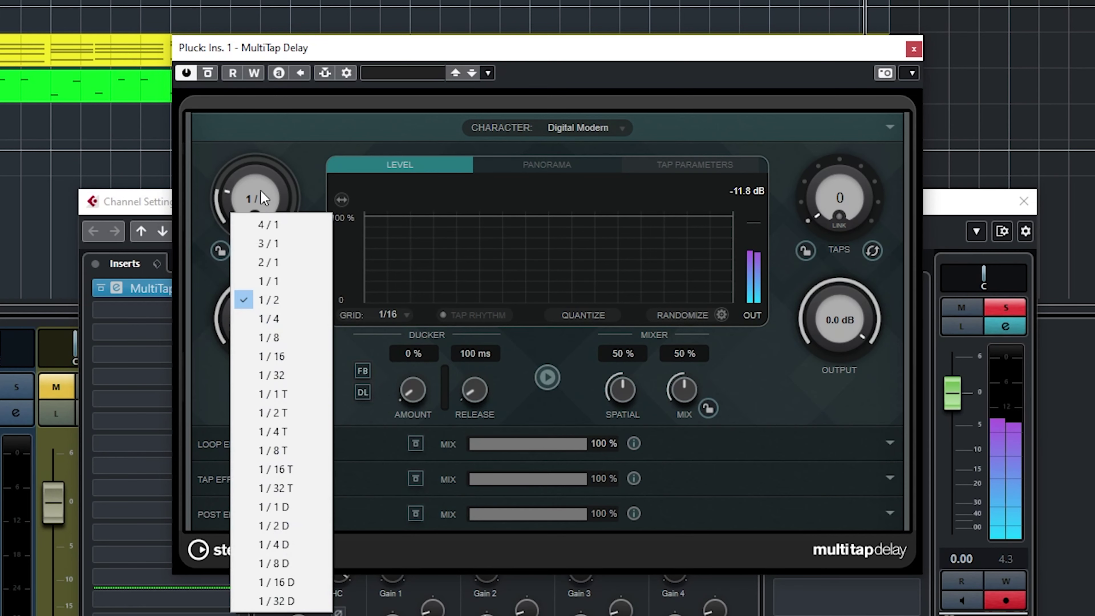
pyautogui.click(290, 317)
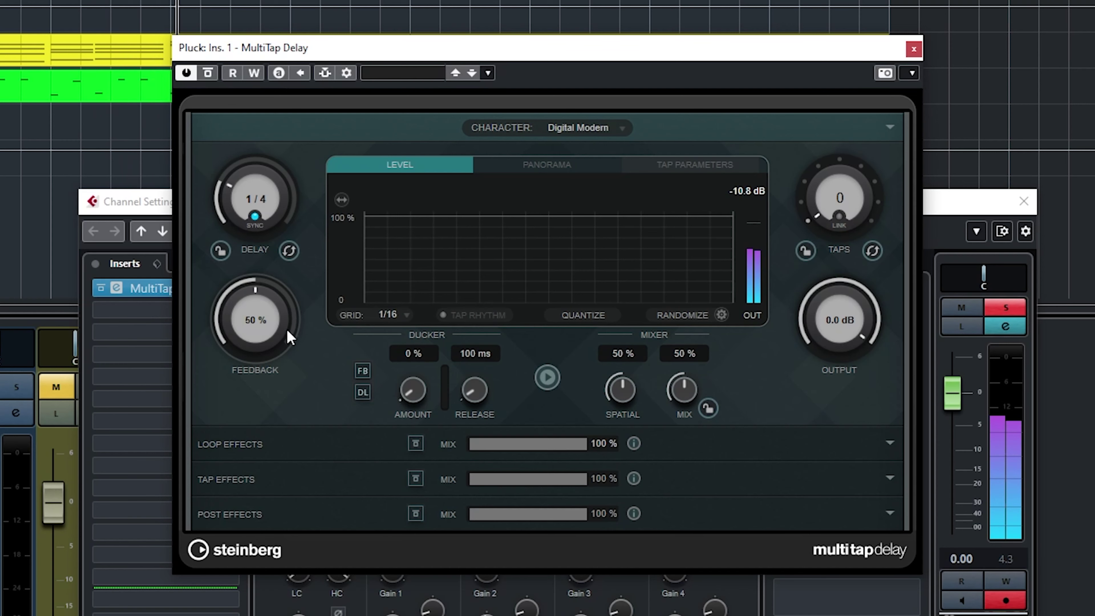
pyautogui.moveTo(289, 337); pyautogui.dragTo(262, 435)
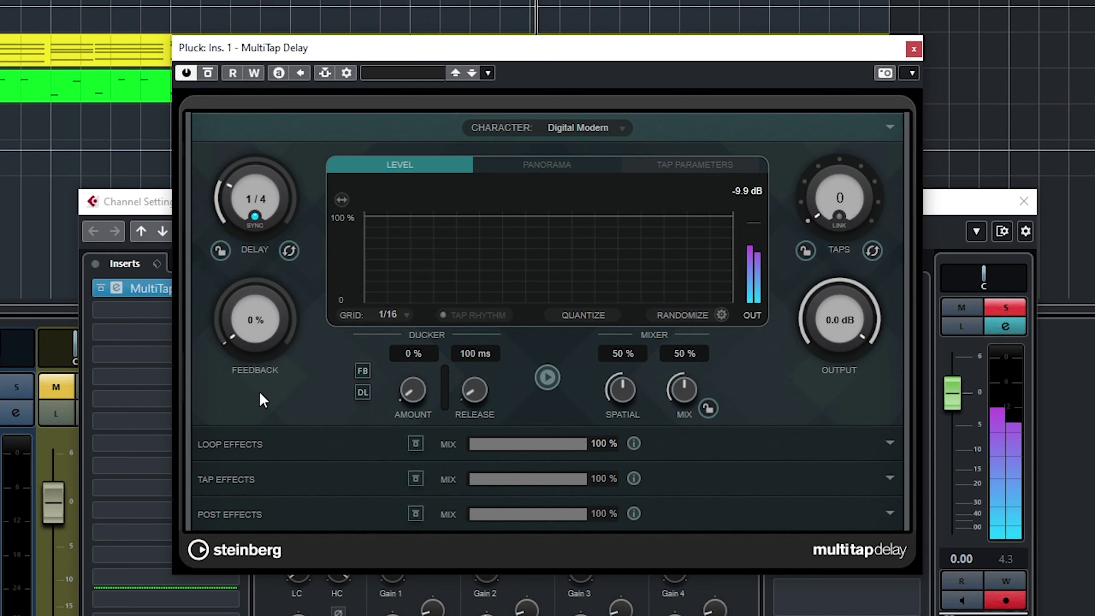
pyautogui.moveTo(260, 322); pyautogui.dragTo(289, 322)
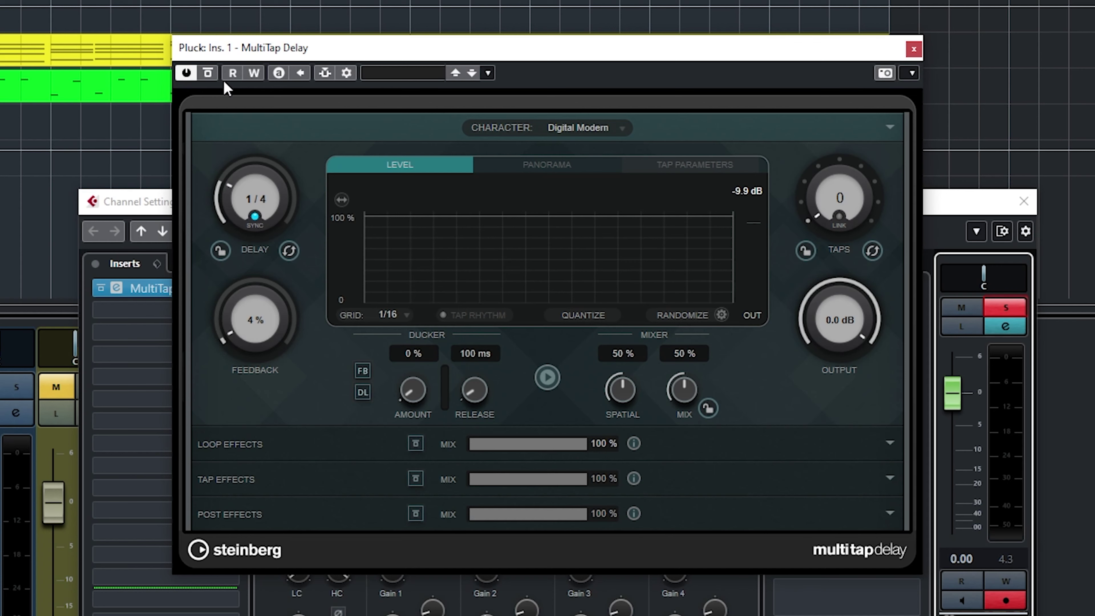
# Step: With cycle off, record MultiTap Delay feedback automation from bar 1, raising it to 100% around bar 8 and lowering it to about 6%
pyautogui.click(253, 77)
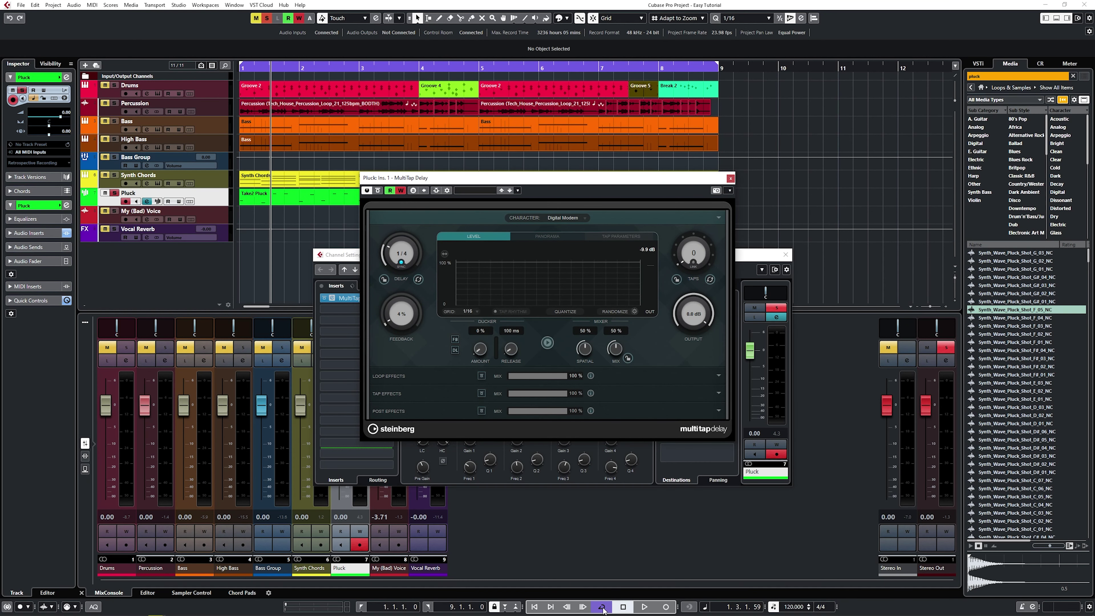
pyautogui.click(604, 611)
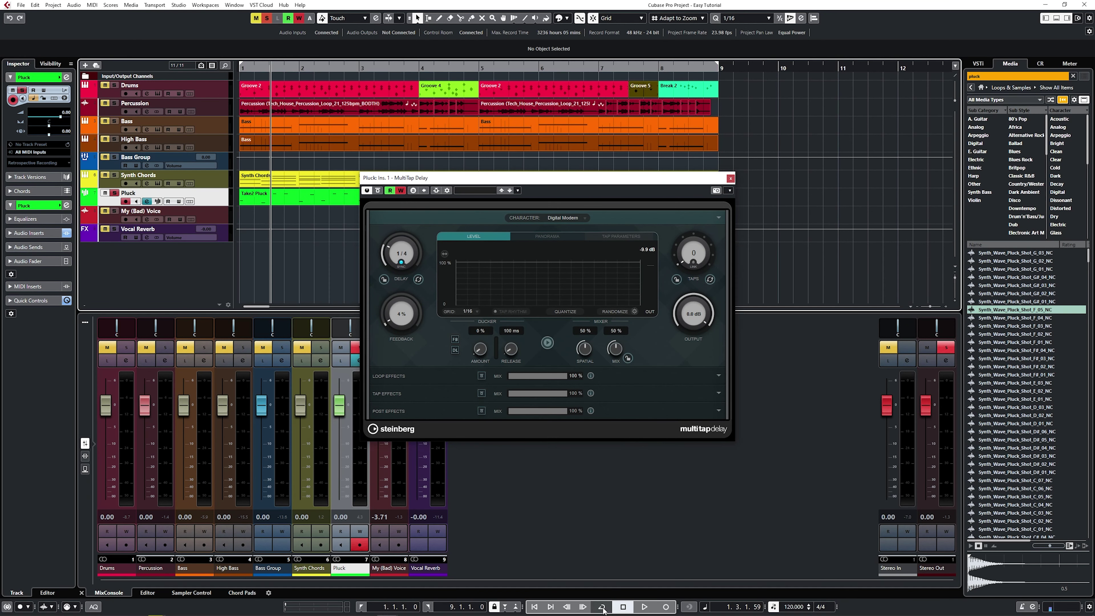
pyautogui.click(537, 607)
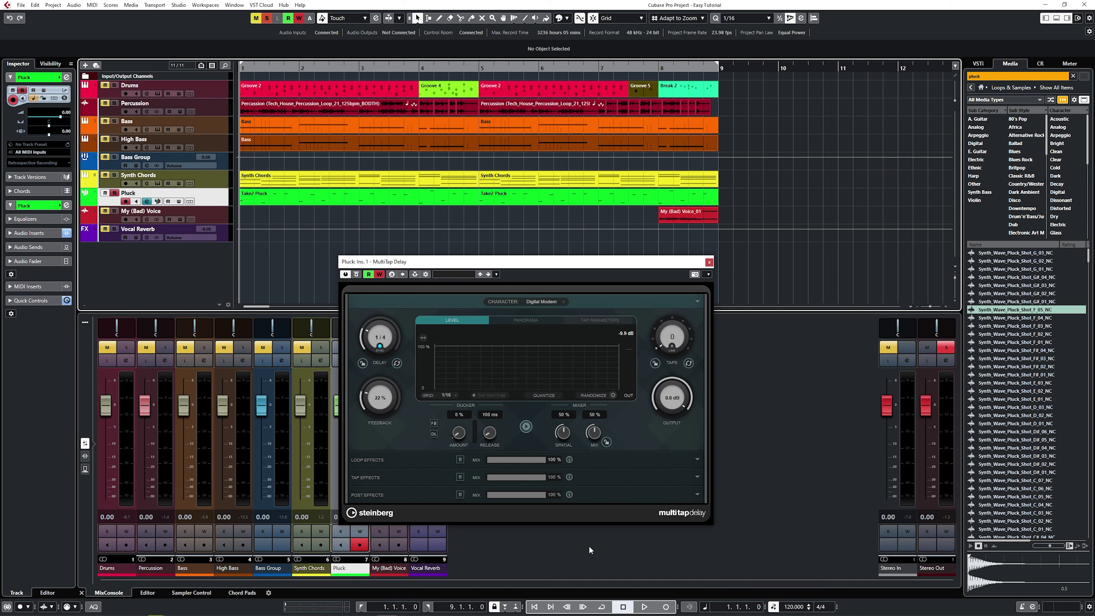
pyautogui.click(643, 606)
pyautogui.click(376, 395)
pyautogui.moveTo(376, 395)
pyautogui.mouseDown()
pyautogui.moveTo(392, 344)
pyautogui.moveTo(391, 414)
pyautogui.moveTo(410, 295)
pyautogui.mouseUp()
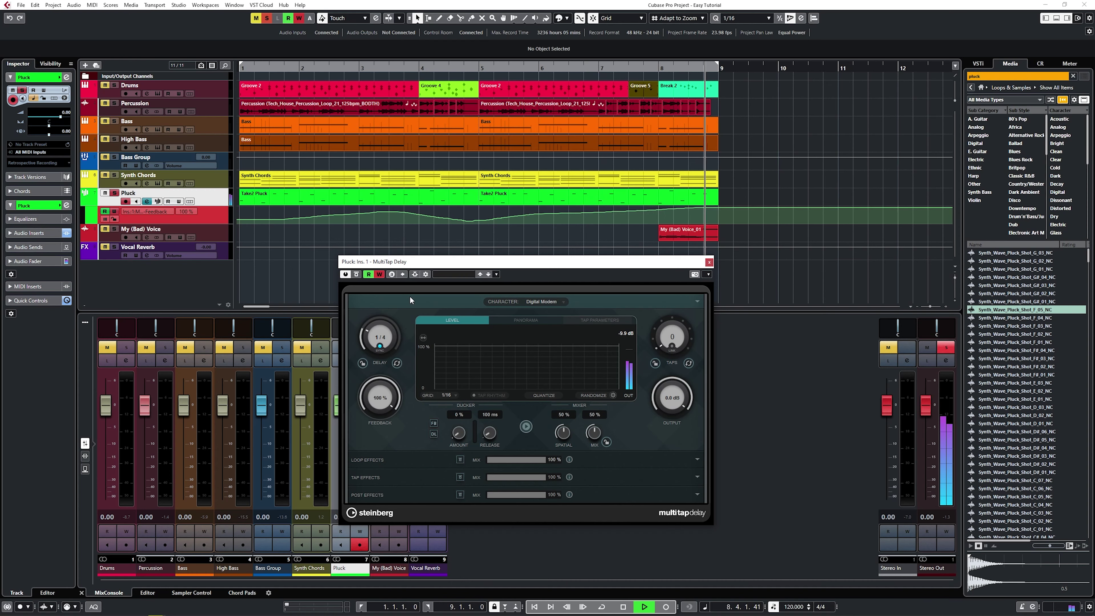
pyautogui.moveTo(386, 398); pyautogui.dragTo(387, 516)
pyautogui.press('space')
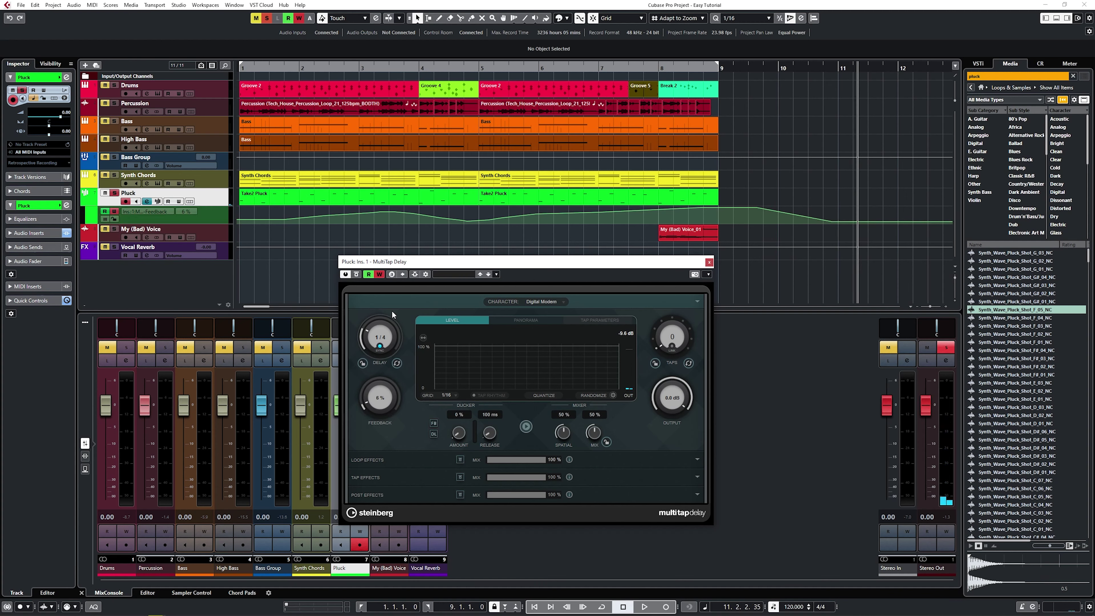
# Step: Turn off automation writing but keep reading on for MultiTap Delay, enlarge the track heights around Pluck's feedback lane, and close the plug-in
pyautogui.click(379, 275)
pyautogui.click(369, 275)
pyautogui.click(369, 275)
pyautogui.moveTo(955, 281); pyautogui.dragTo(955, 284)
pyautogui.scroll(-4, 750, 255)
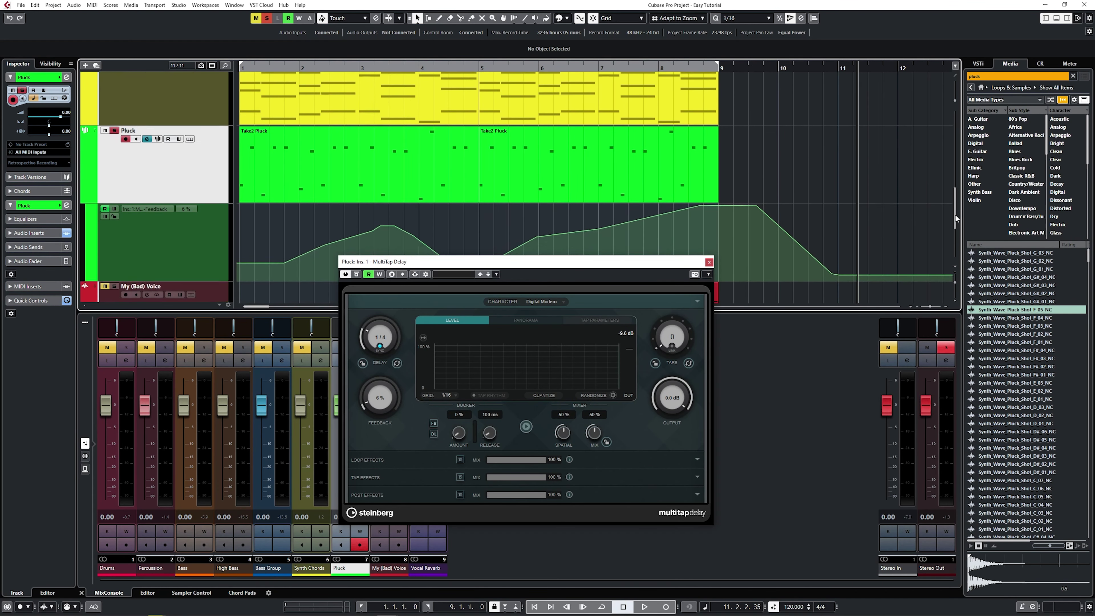
pyautogui.click(709, 263)
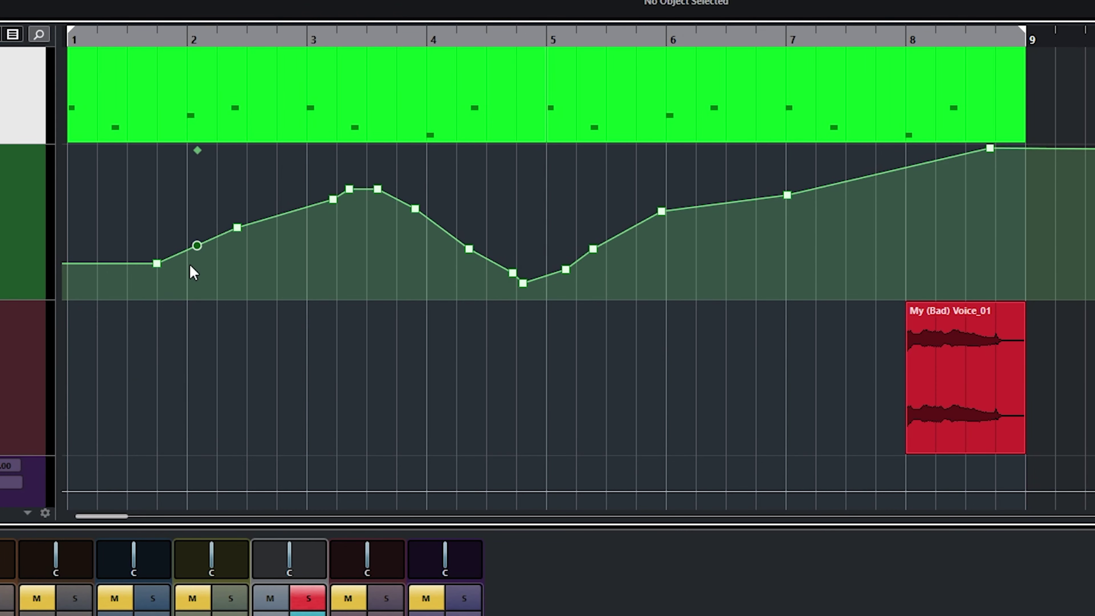
# Step: Move the first two feedback automation points to bar 1 and mid-bar 2, and bend the line between them into a curve
pyautogui.moveTo(157, 264); pyautogui.dragTo(67, 261)
pyautogui.moveTo(236, 235)
pyautogui.mouseDown()
pyautogui.moveTo(263, 235)
pyautogui.moveTo(246, 230)
pyautogui.mouseUp()
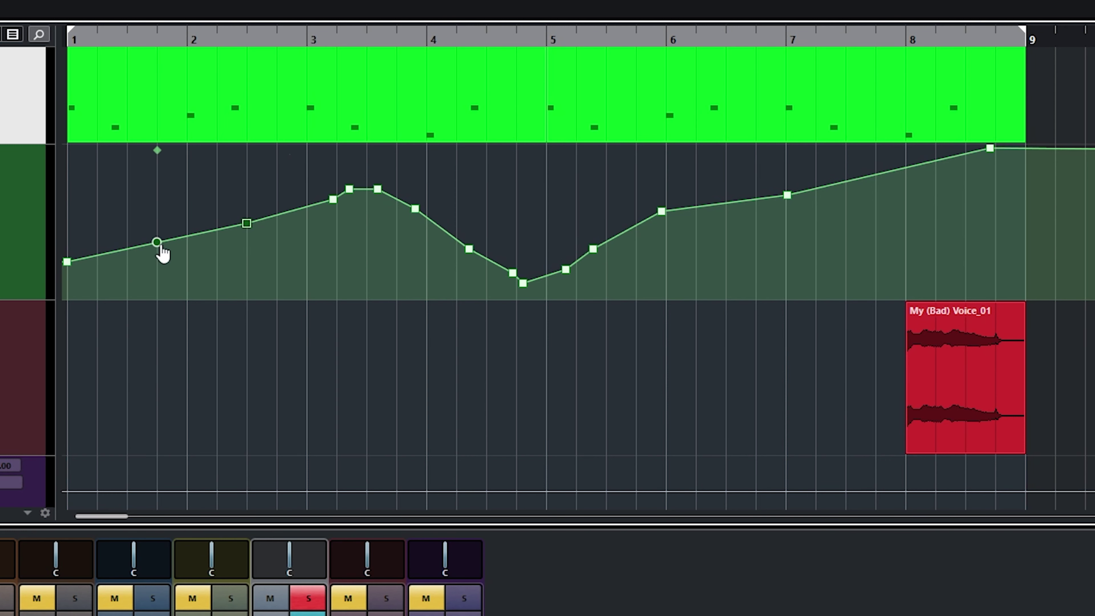
pyautogui.moveTo(162, 254)
pyautogui.mouseDown()
pyautogui.moveTo(170, 270)
pyautogui.moveTo(163, 234)
pyautogui.moveTo(168, 251)
pyautogui.mouseUp()
# Step: Erase the four feedback automation points within bar 3 using the Erase tool
pyautogui.rightClick(299, 231)
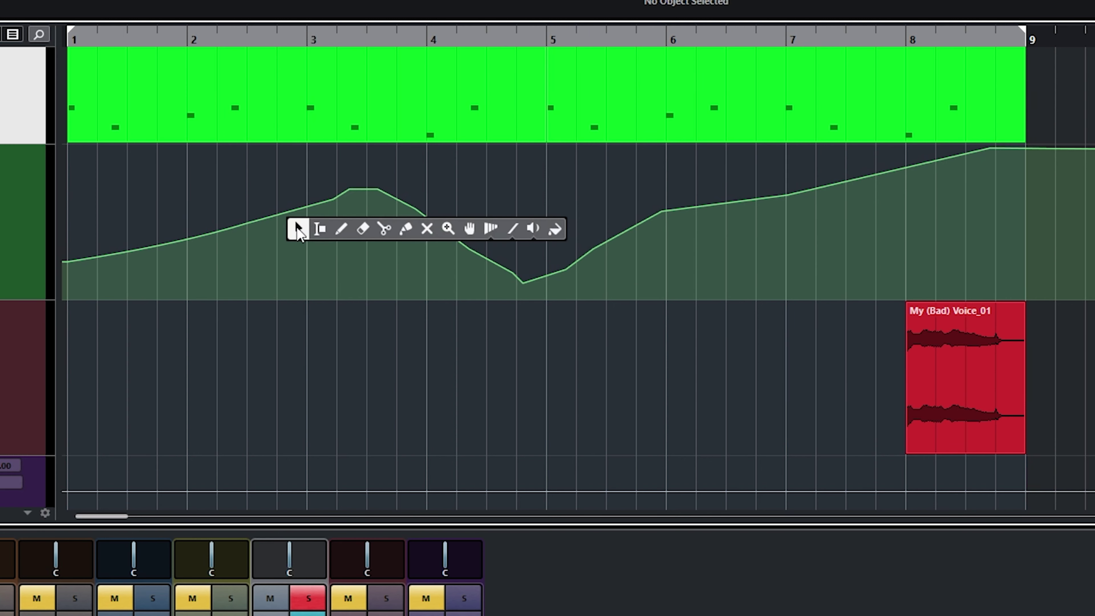
pyautogui.click(362, 232)
pyautogui.click(333, 198)
pyautogui.click(350, 189)
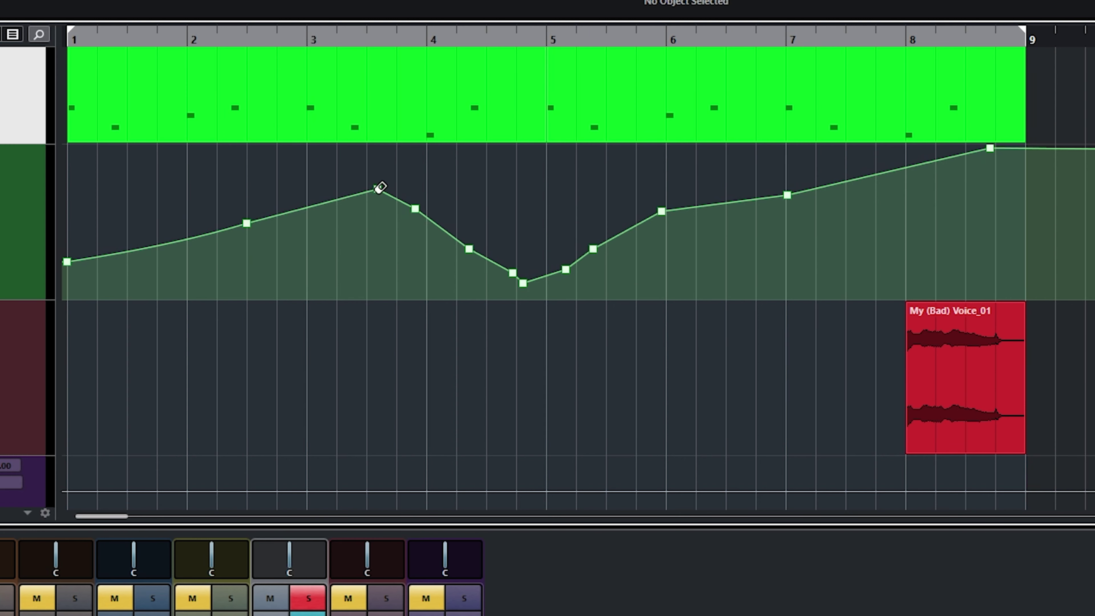
pyautogui.click(377, 189)
pyautogui.click(414, 209)
# Step: Add a feedback automation point at bar 4 and delete the recorded points after it through bar 8
pyautogui.rightClick(462, 222)
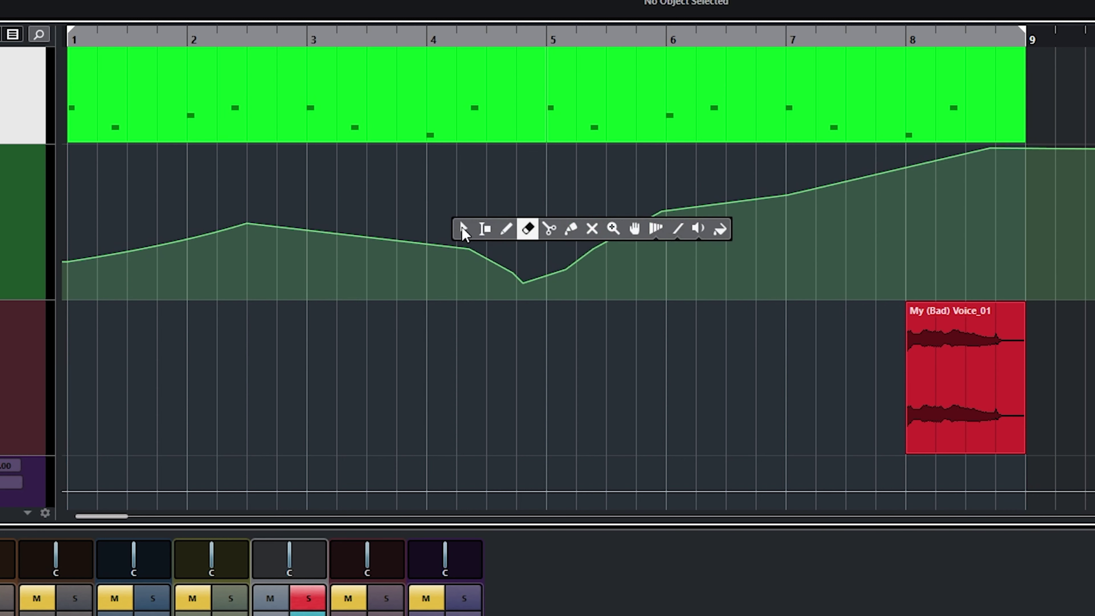
pyautogui.click(463, 227)
pyautogui.moveTo(422, 243)
pyautogui.mouseDown()
pyautogui.moveTo(426, 212)
pyautogui.moveTo(584, 244)
pyautogui.moveTo(764, 314)
pyautogui.moveTo(754, 312)
pyautogui.mouseUp()
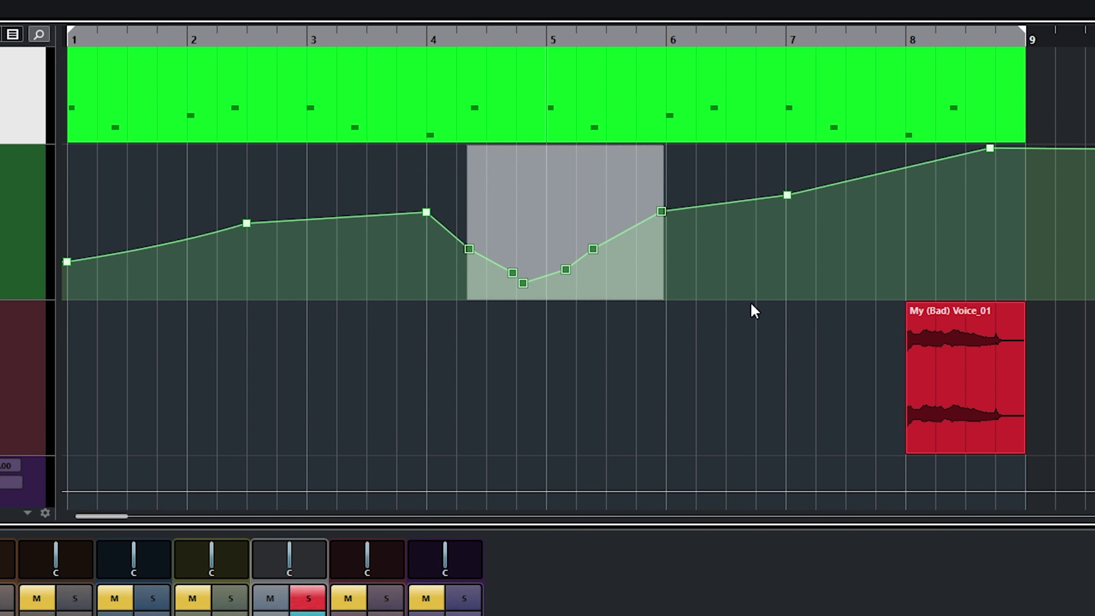
pyautogui.press('Delete')
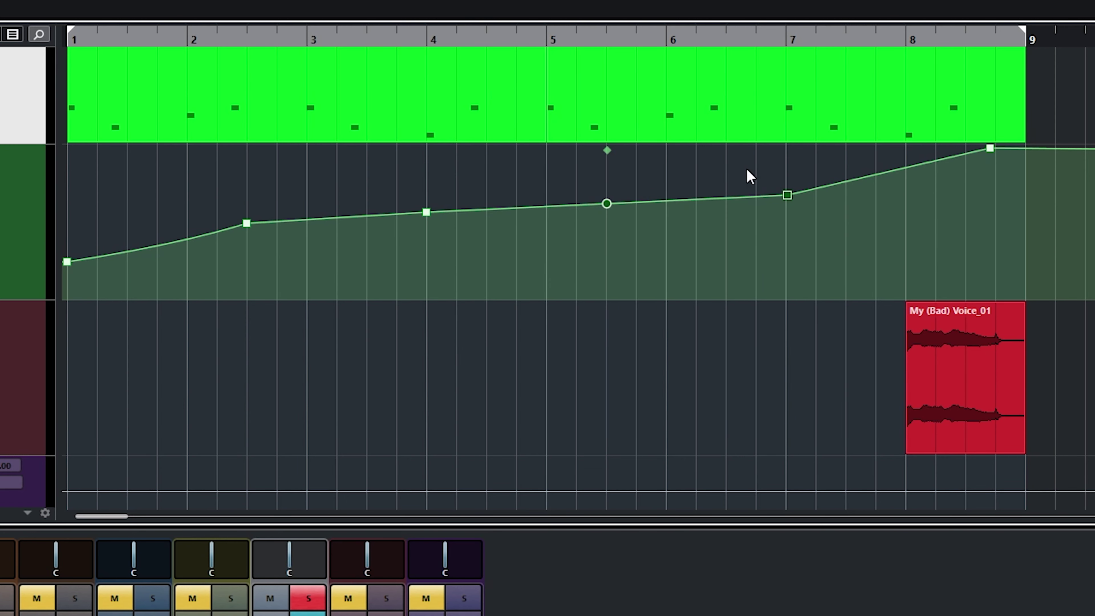
pyautogui.moveTo(746, 169)
pyautogui.mouseDown()
pyautogui.moveTo(1085, 237)
pyautogui.moveTo(1092, 292)
pyautogui.mouseUp()
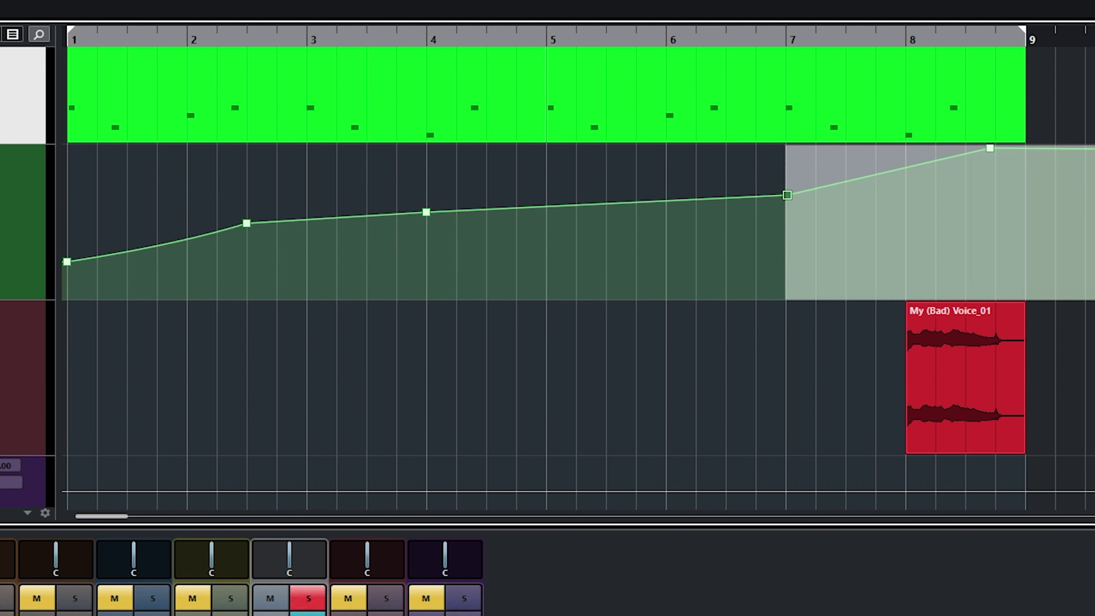
pyautogui.press('Delete')
pyautogui.click(990, 149)
pyautogui.press('Delete')
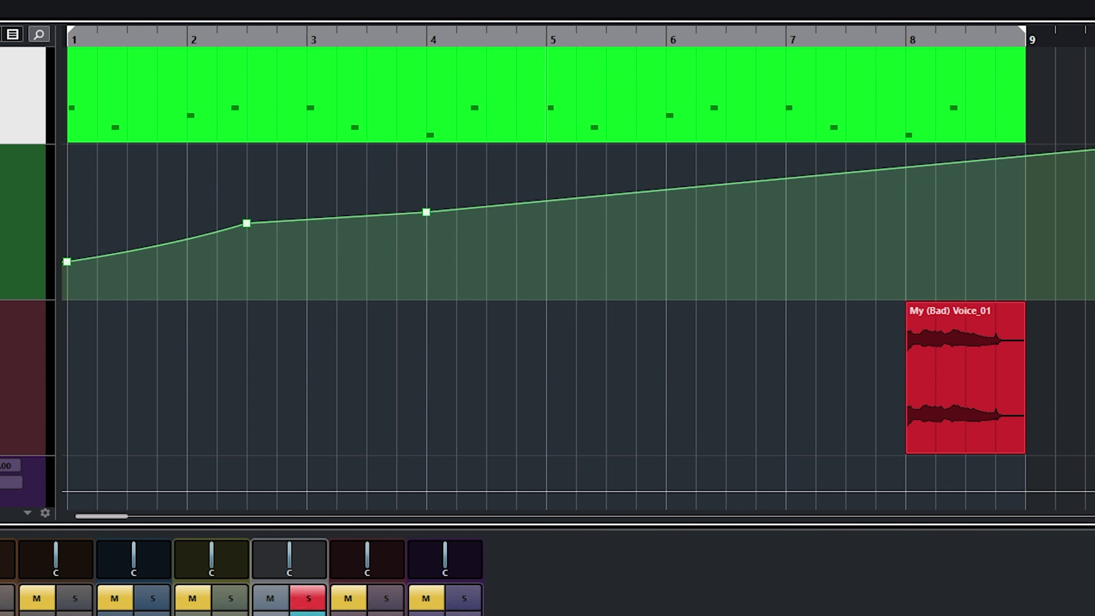
# Step: Add feedback automation points at bar 9 and, lower, at bar 5, and curve the line between them so it rises late
pyautogui.moveTo(1025, 154); pyautogui.dragTo(1026, 200)
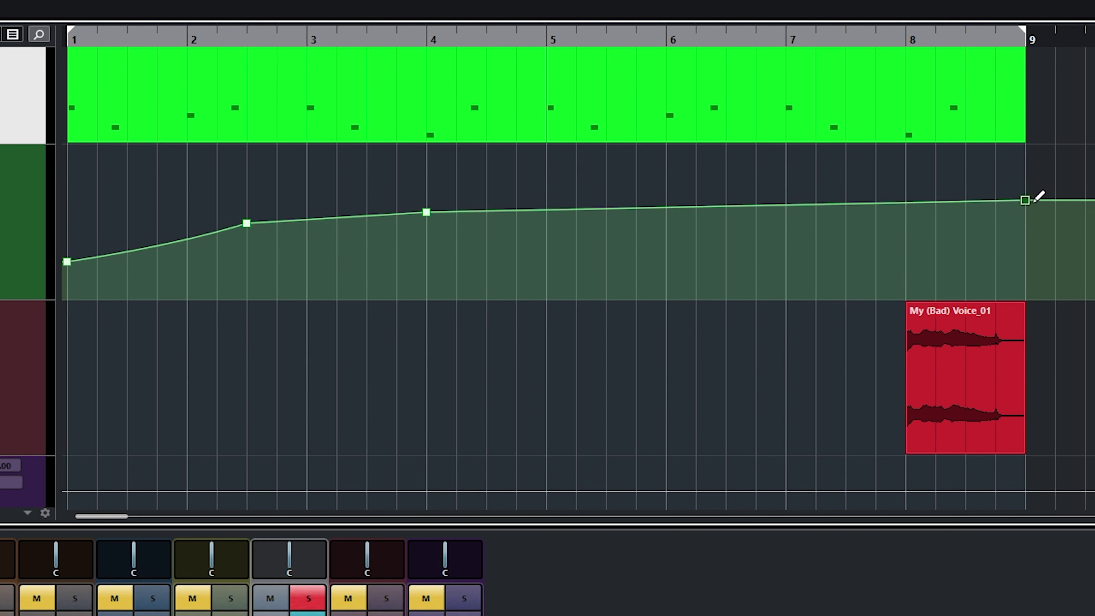
pyautogui.moveTo(550, 211); pyautogui.dragTo(555, 267)
pyautogui.moveTo(784, 241); pyautogui.dragTo(891, 262)
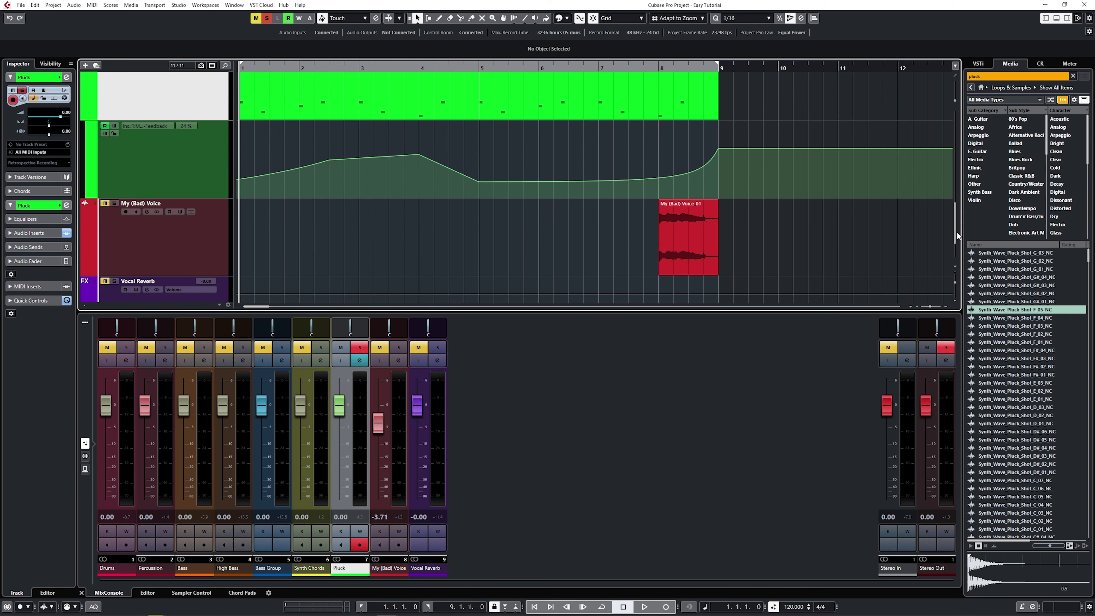
# Step: Reopen Pluck's MultiTap Delay from its channel settings and play the soloed track to check the edited feedback automation
pyautogui.moveTo(956, 232); pyautogui.dragTo(960, 225)
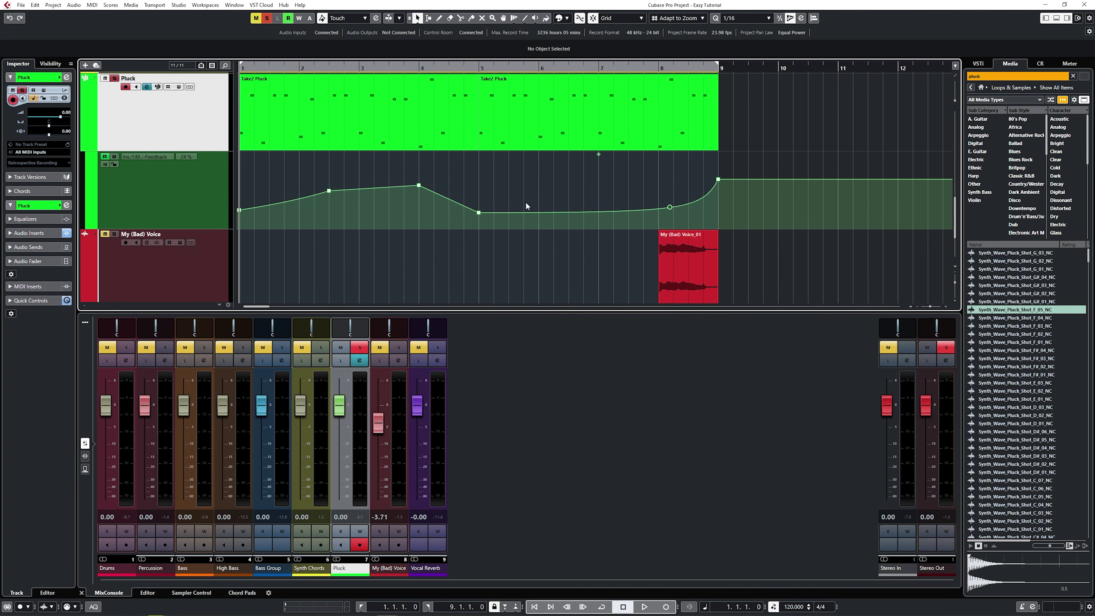
pyautogui.click(146, 88)
pyautogui.click(332, 298)
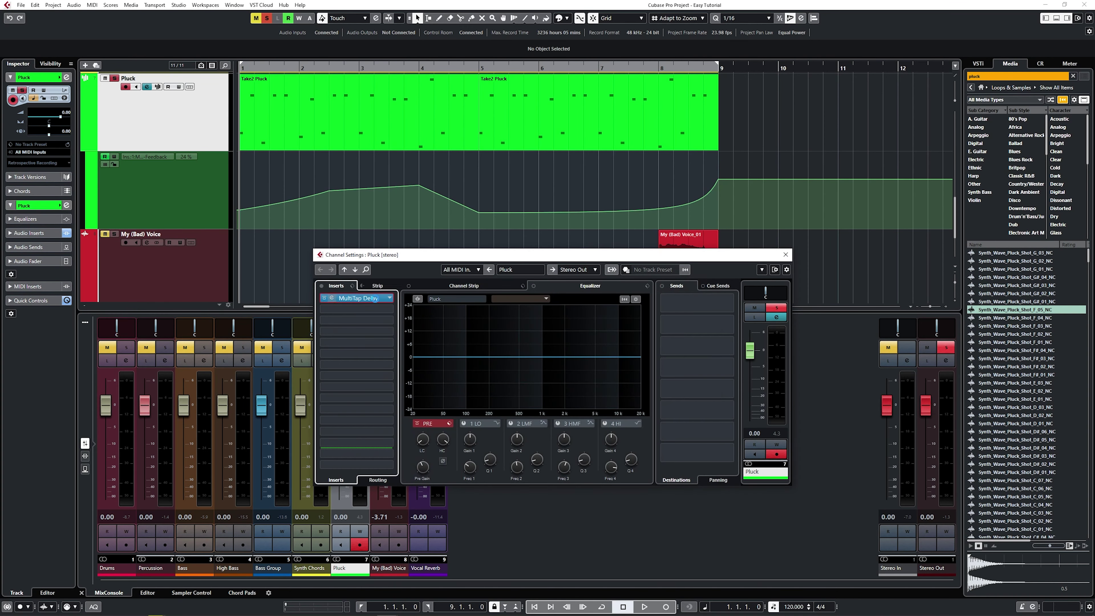
pyautogui.click(645, 607)
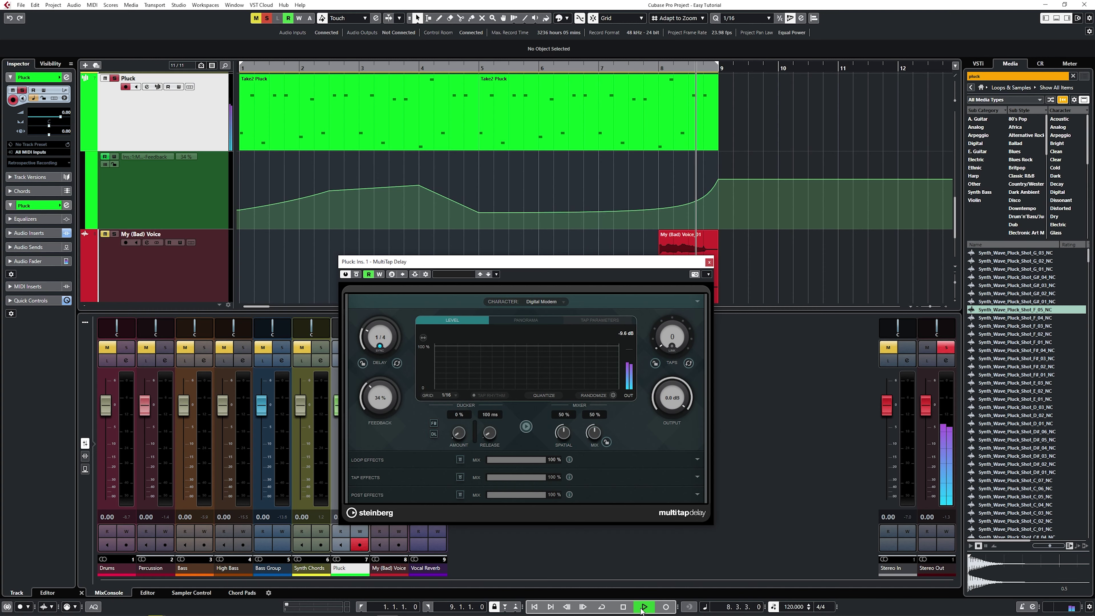
pyautogui.click(644, 607)
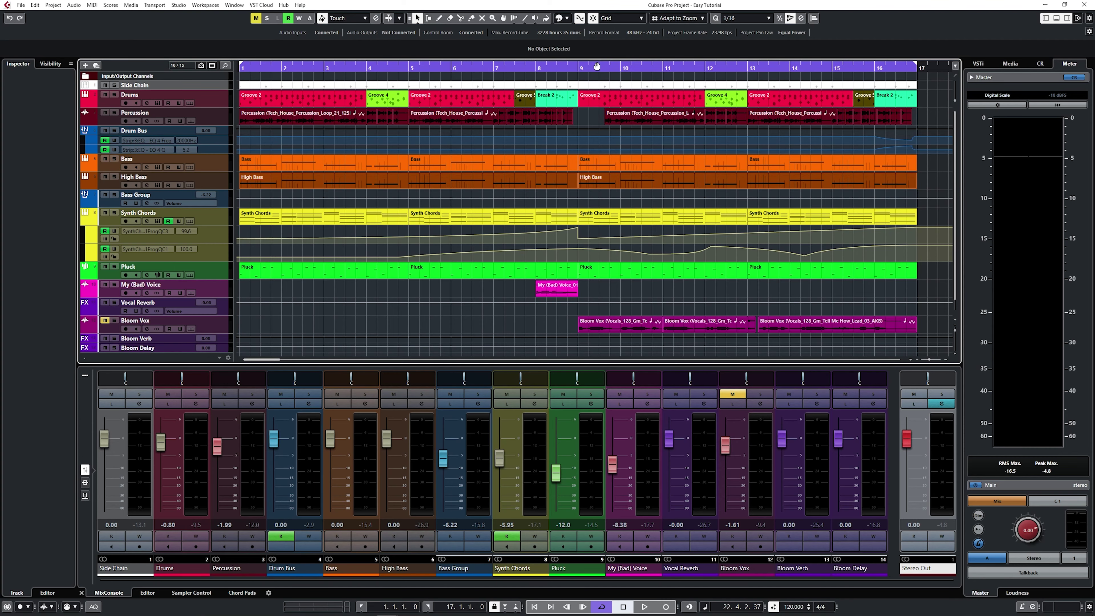
# Step: Open the Drum Bus channel settings and play the soloed group to check its high-band EQ automation
pyautogui.click(309, 404)
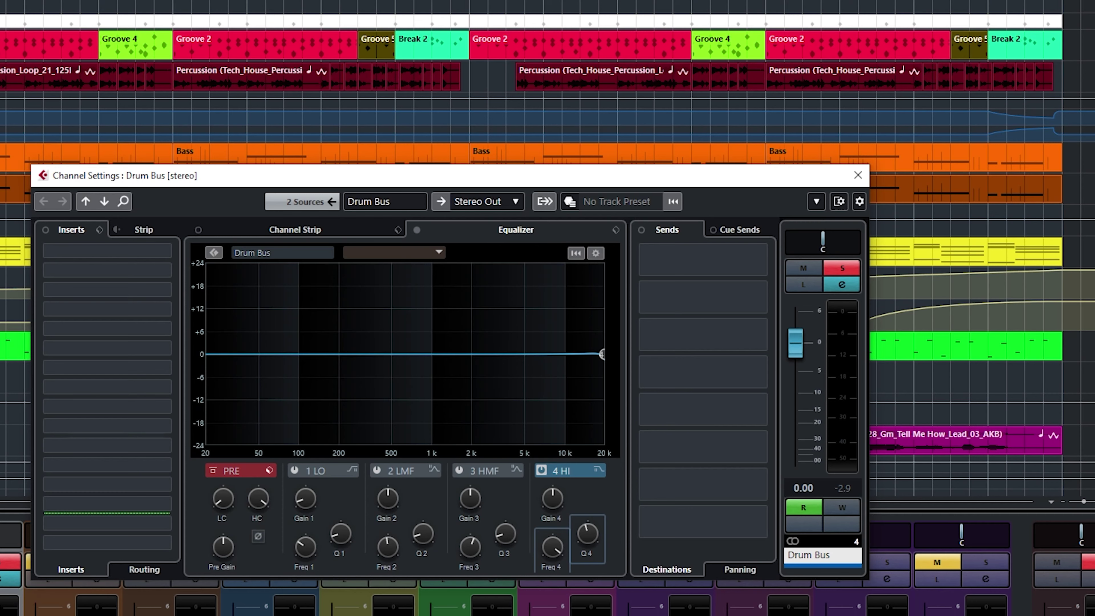
pyautogui.press('space')
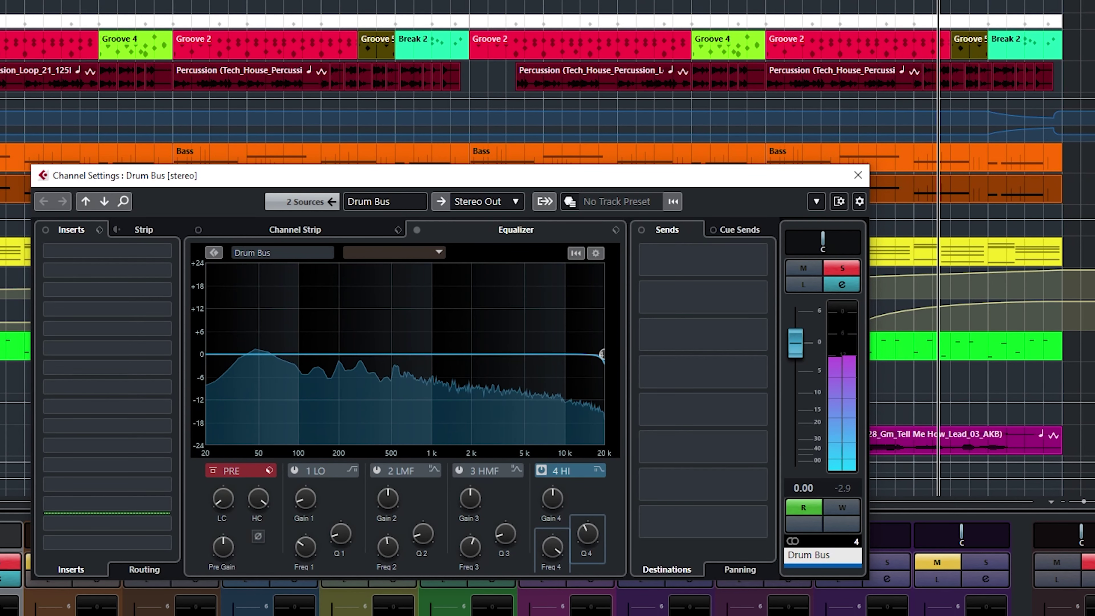
pyautogui.moveTo(602, 354)
pyautogui.mouseDown()
pyautogui.moveTo(385, 354)
pyautogui.moveTo(603, 354)
pyautogui.mouseUp()
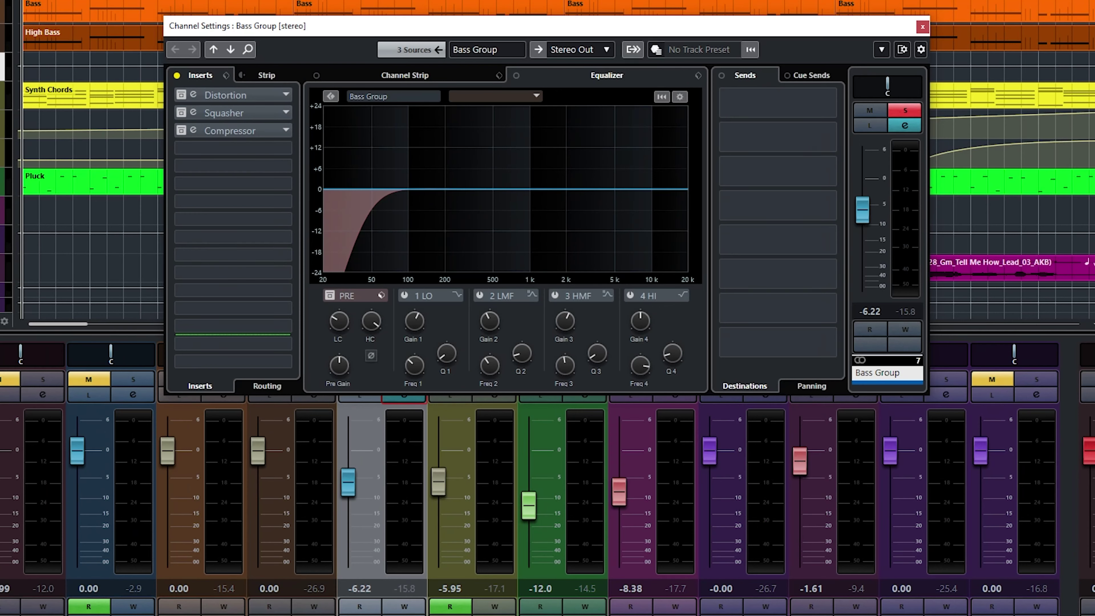
# Step: Play the soloed Bass Group without effects, activate its bypassed Distortion insert, and audition the result
pyautogui.press('space')
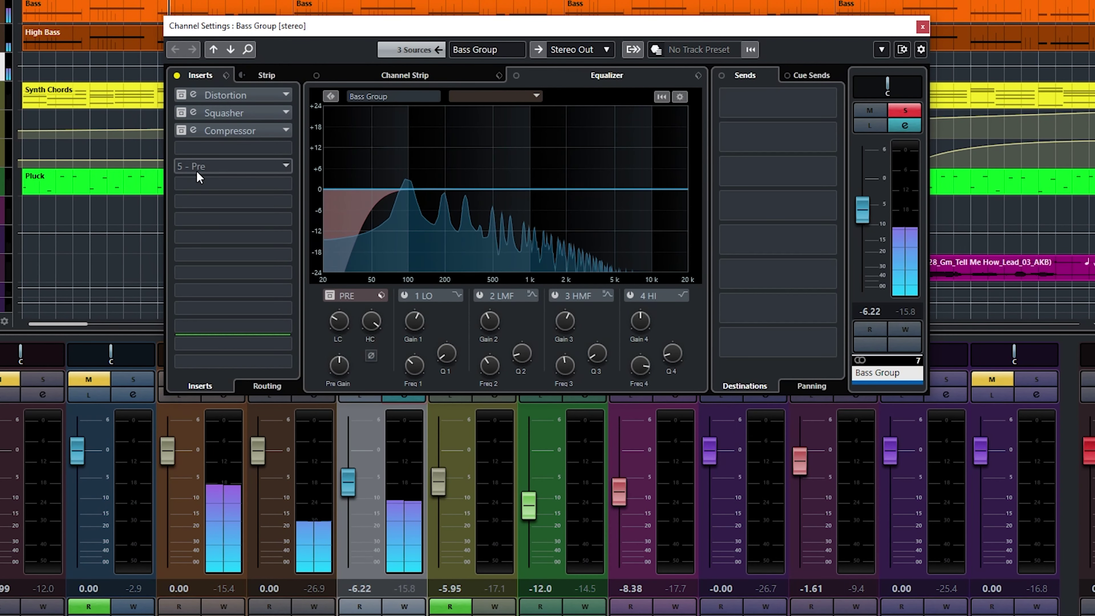
pyautogui.press('space')
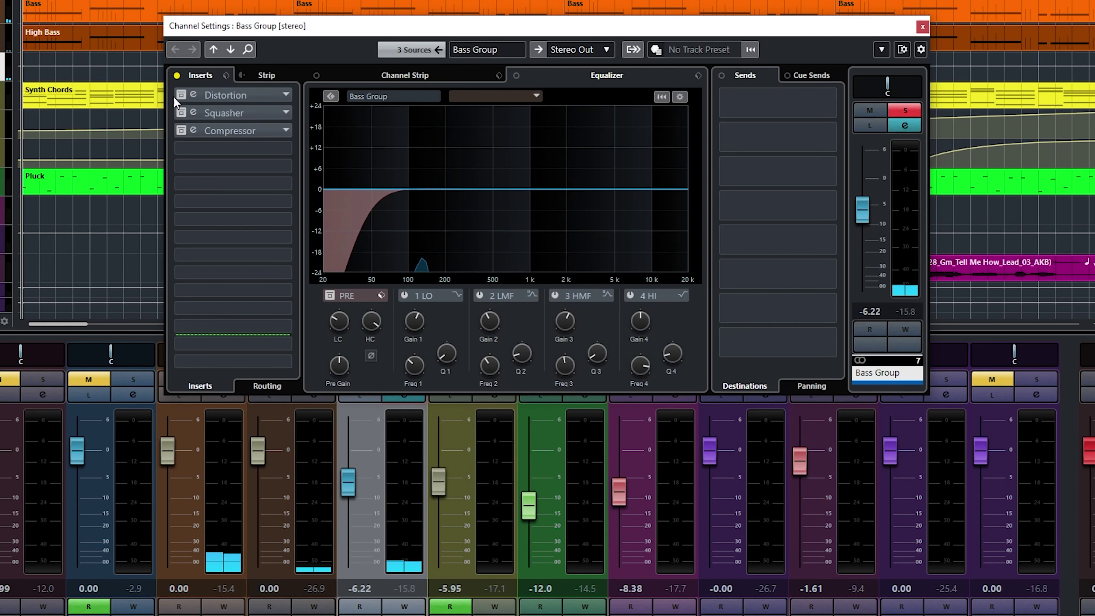
pyautogui.click(179, 92)
pyautogui.click(194, 95)
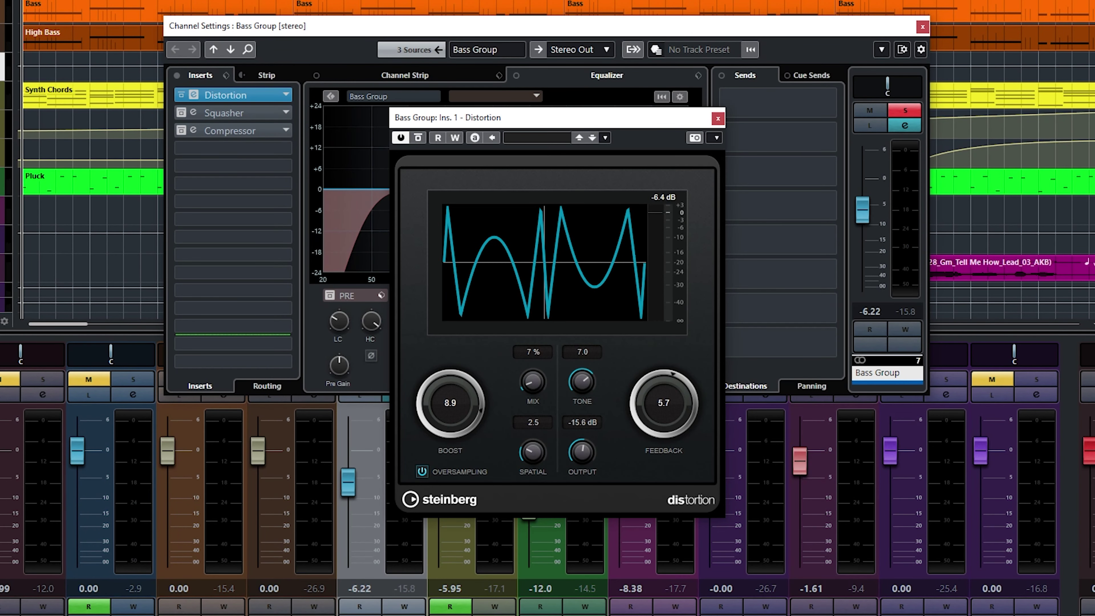
pyautogui.press('space')
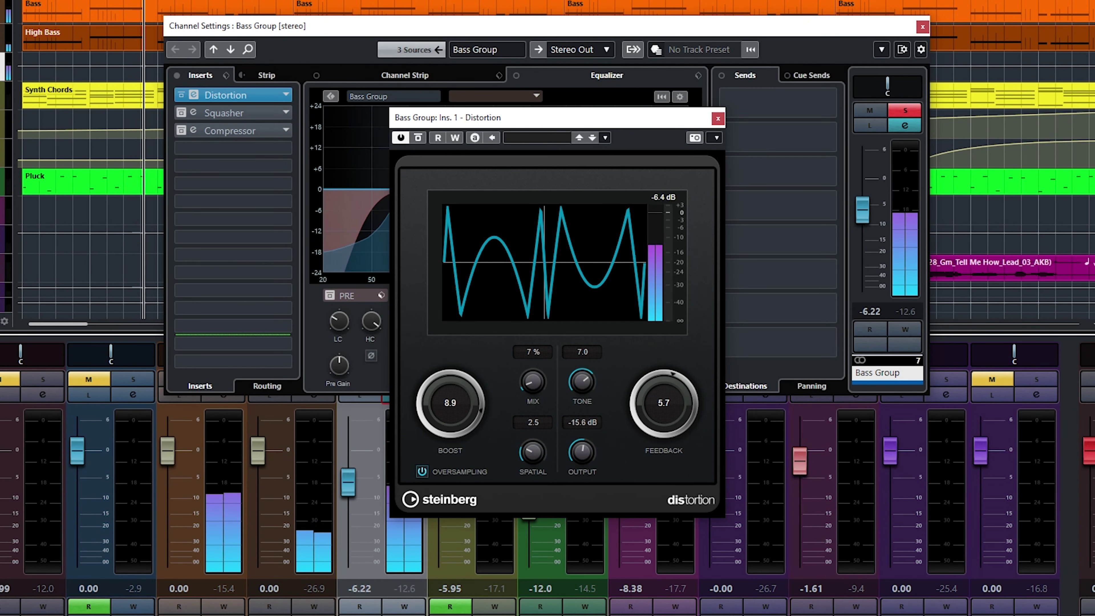
pyautogui.press('space')
pyautogui.click(718, 118)
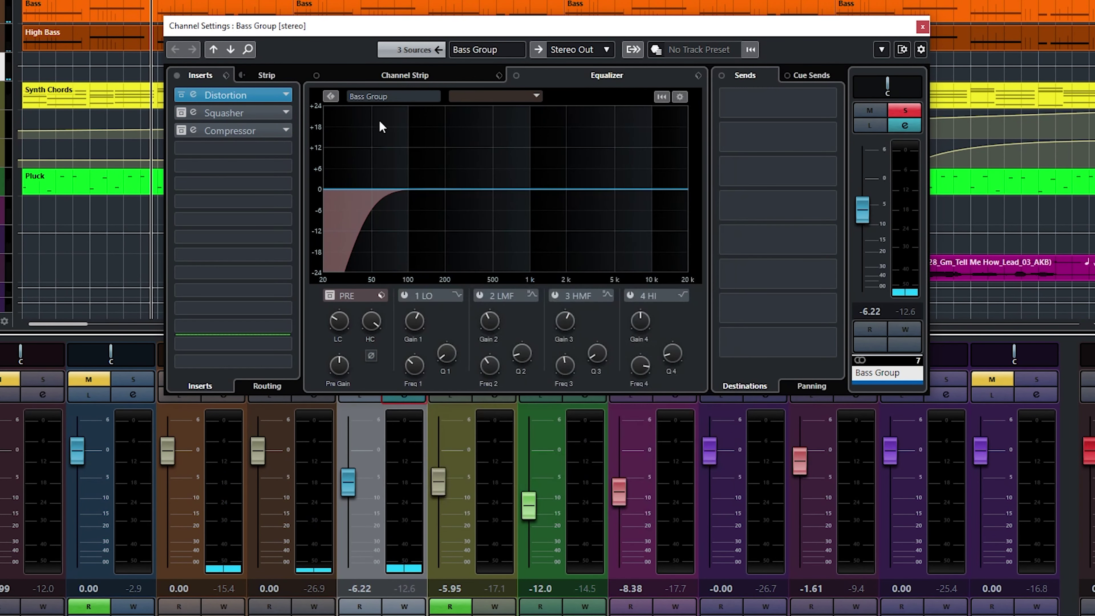
# Step: Activate the Bass Group's Squasher and Compressor inserts, auditioning the sound and inspecting their settings
pyautogui.click(180, 114)
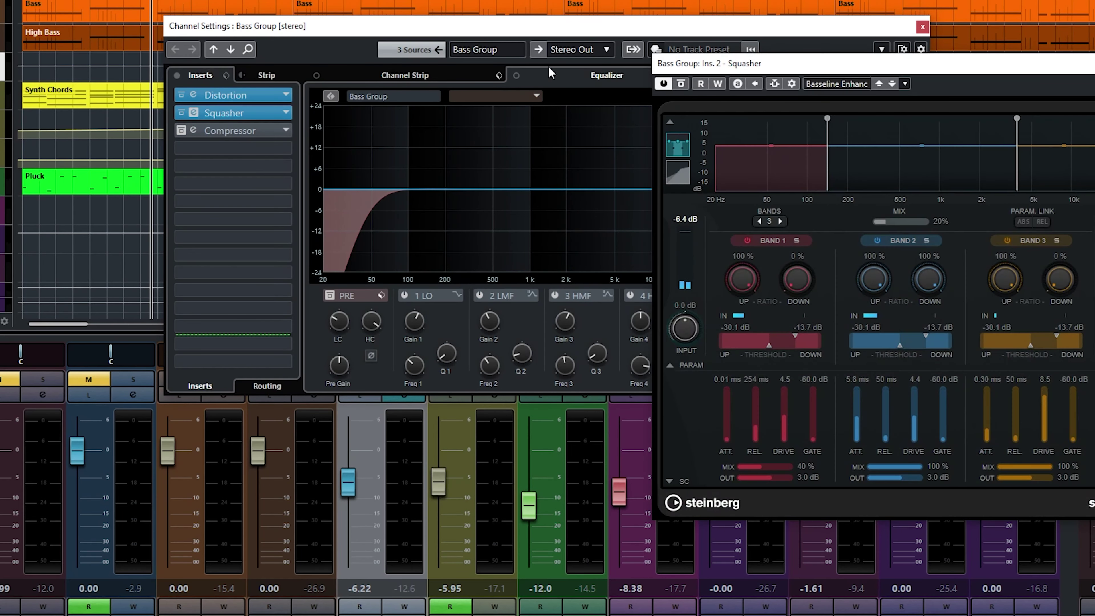
pyautogui.moveTo(847, 62); pyautogui.dragTo(528, 143)
pyautogui.press('space')
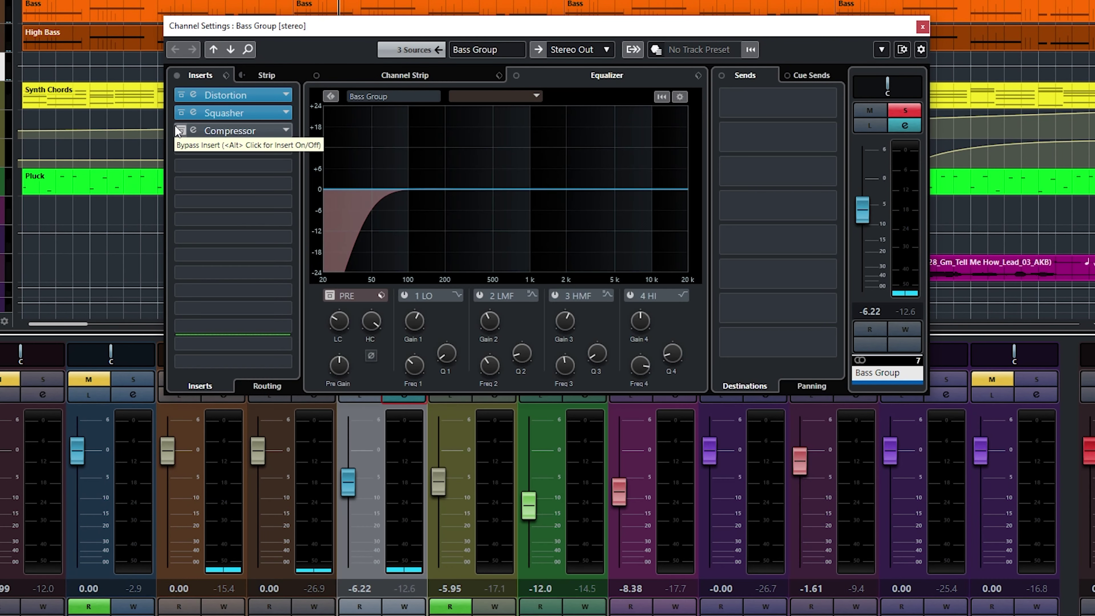
pyautogui.click(179, 130)
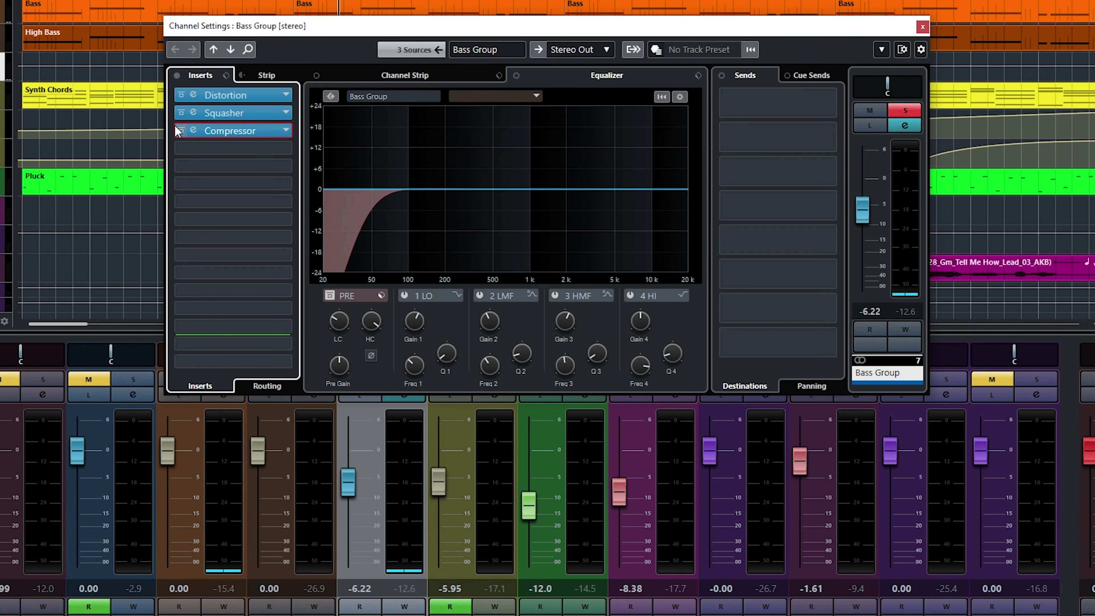
pyautogui.click(192, 131)
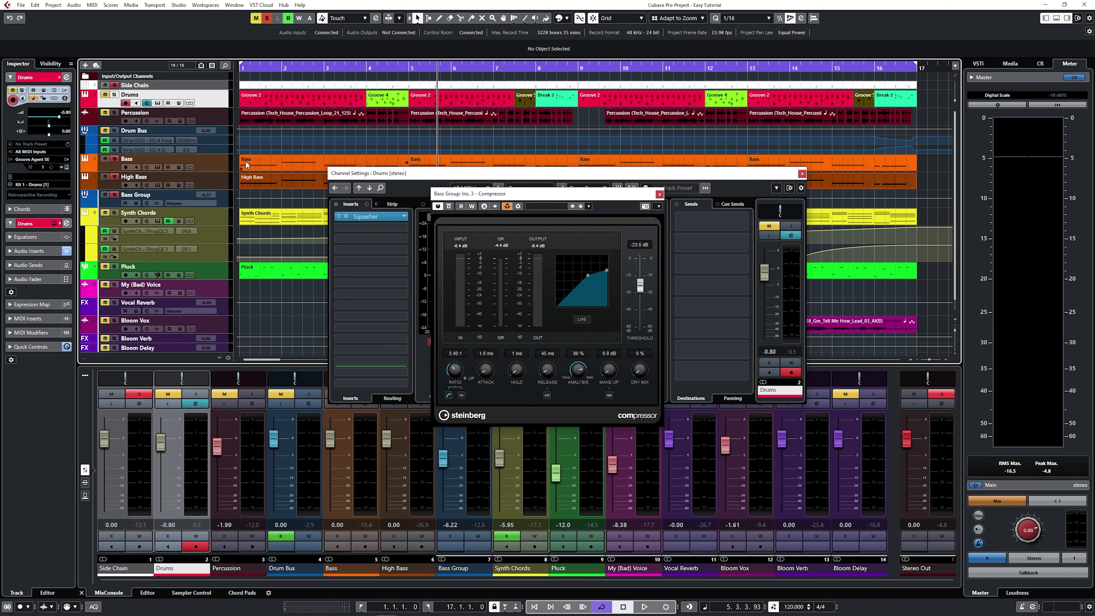
# Step: Show the Side Chain track's kick pattern in the editor and inspect the Bass Group Compressor's side-chain routing and available sources
pyautogui.click(218, 86)
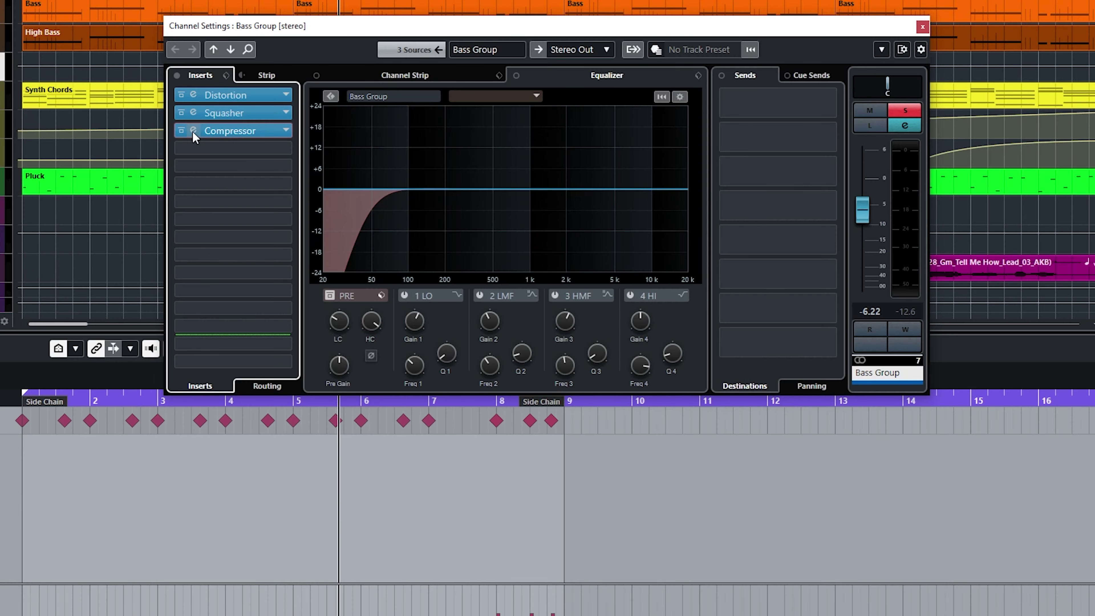
pyautogui.click(193, 131)
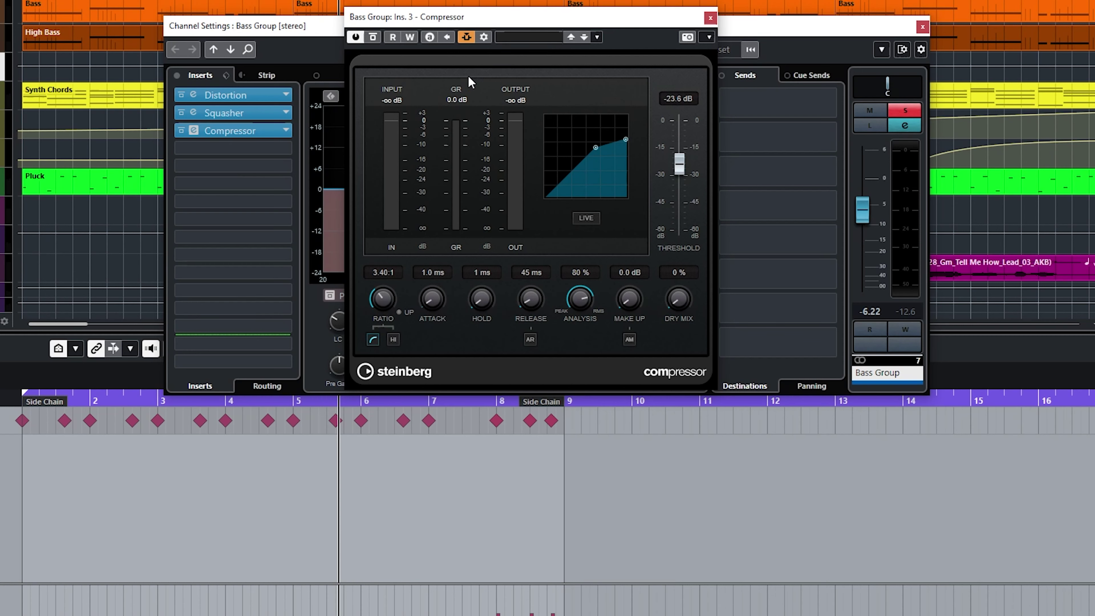
pyautogui.click(483, 37)
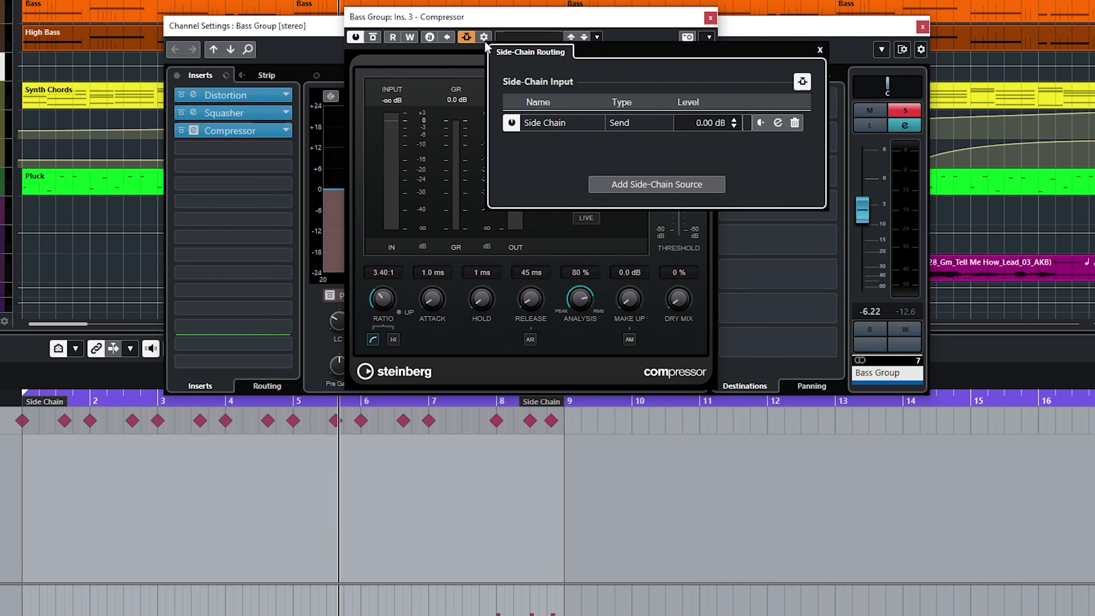
pyautogui.click(676, 189)
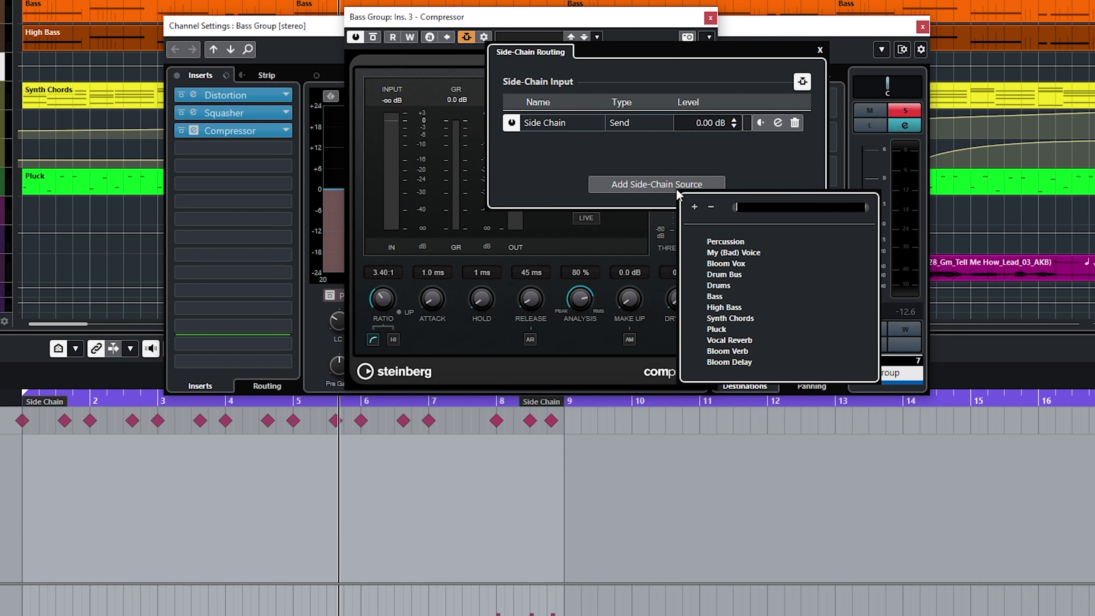
pyautogui.click(686, 157)
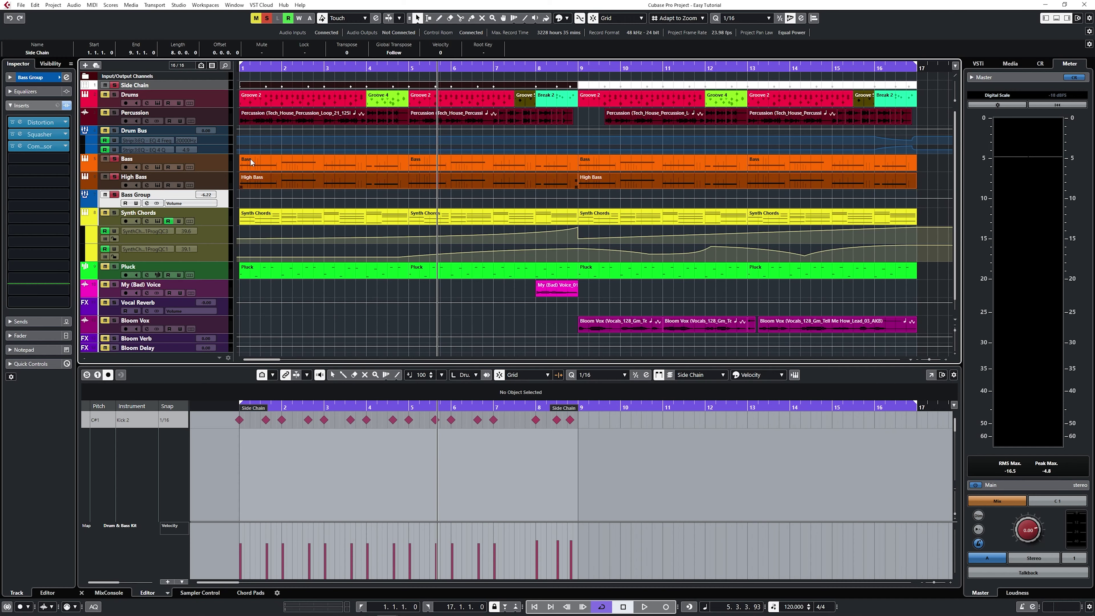
# Step: Open the MixConsole and set the Side Chain channel's output routing to No Bus
pyautogui.click(177, 5)
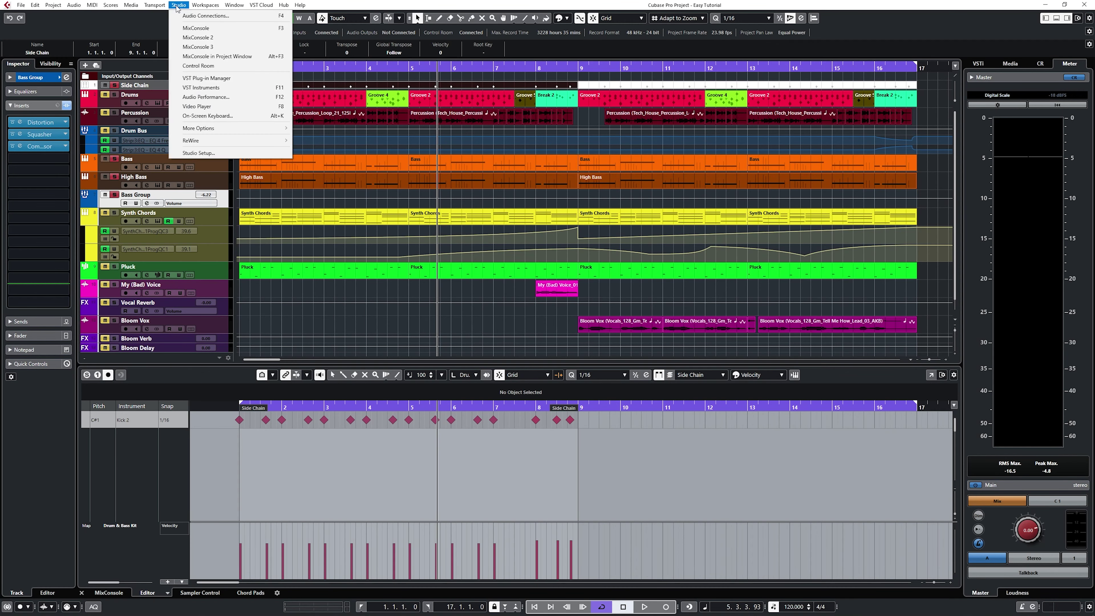
pyautogui.click(201, 29)
pyautogui.click(224, 413)
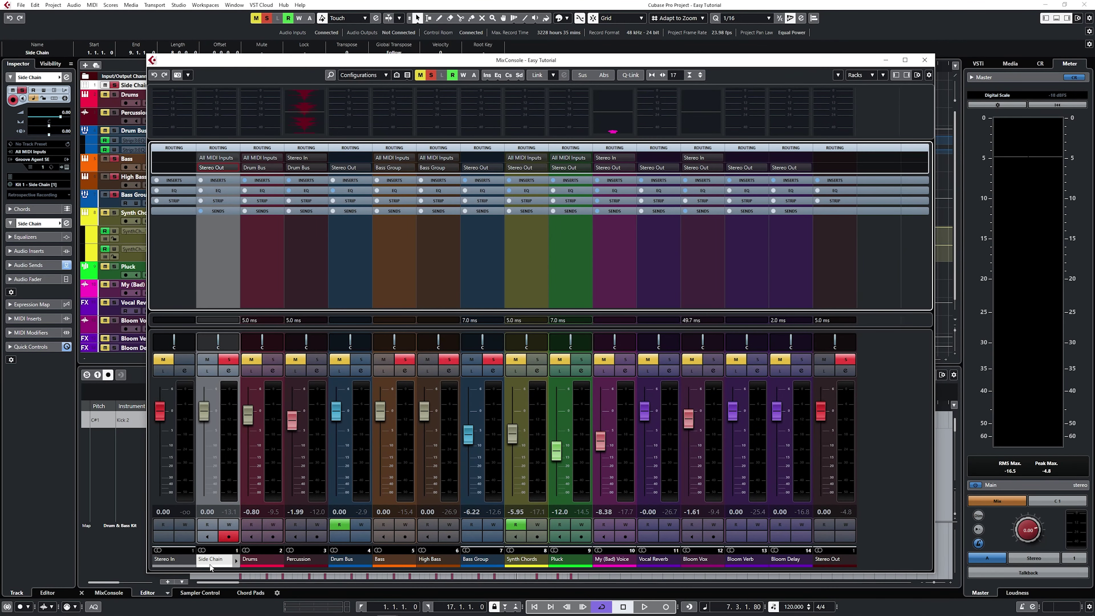
pyautogui.click(236, 167)
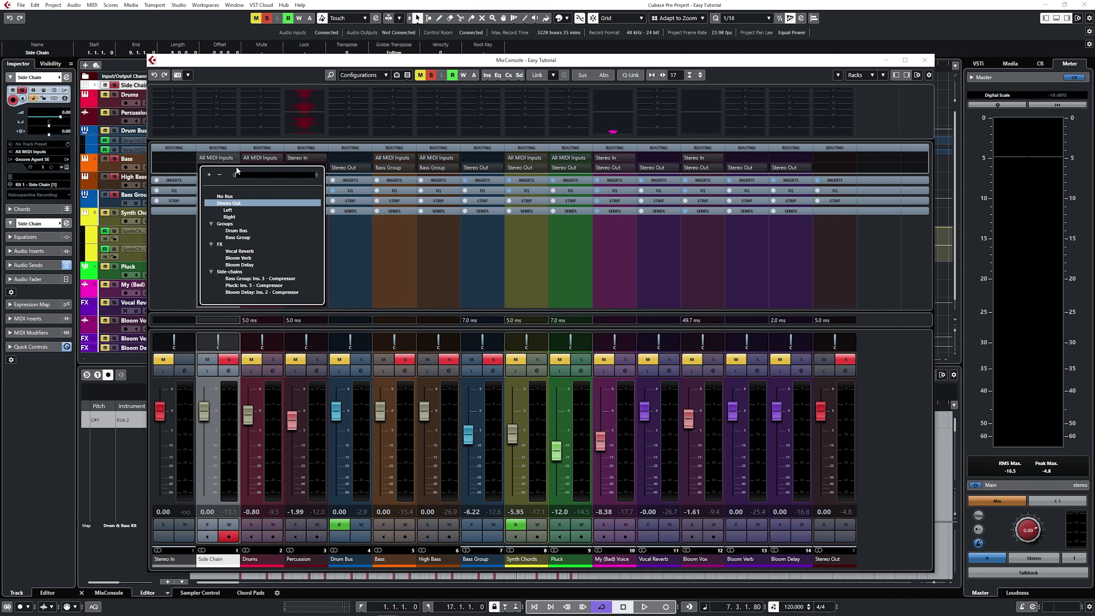
pyautogui.click(232, 198)
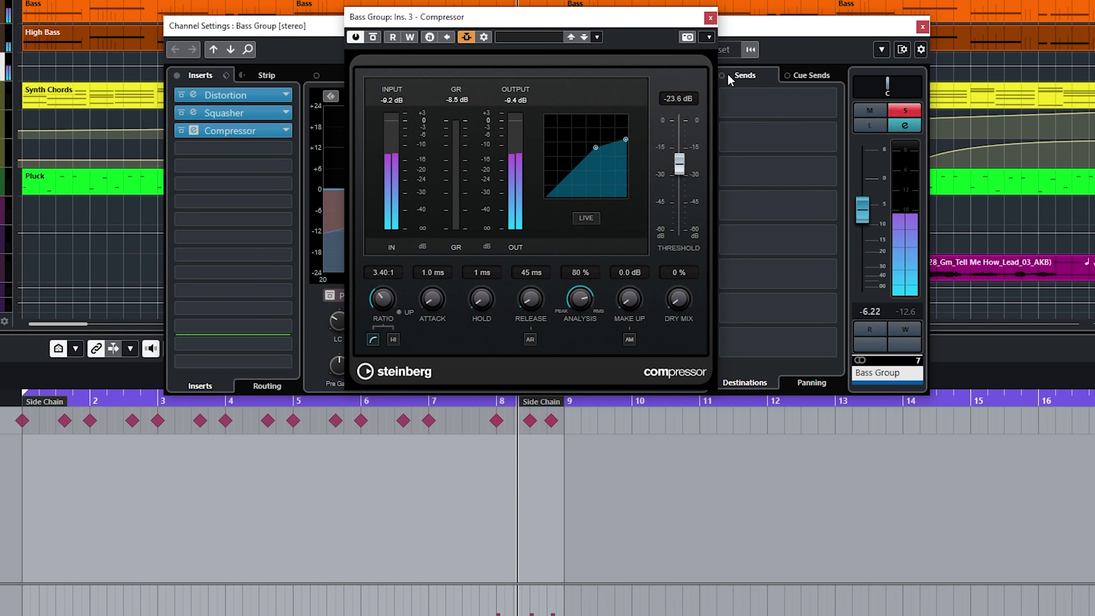
# Step: Close the Compressor editor and play the Bass Group with all its inserts active, alone and together with the soloed drums
pyautogui.click(710, 17)
pyautogui.press('space')
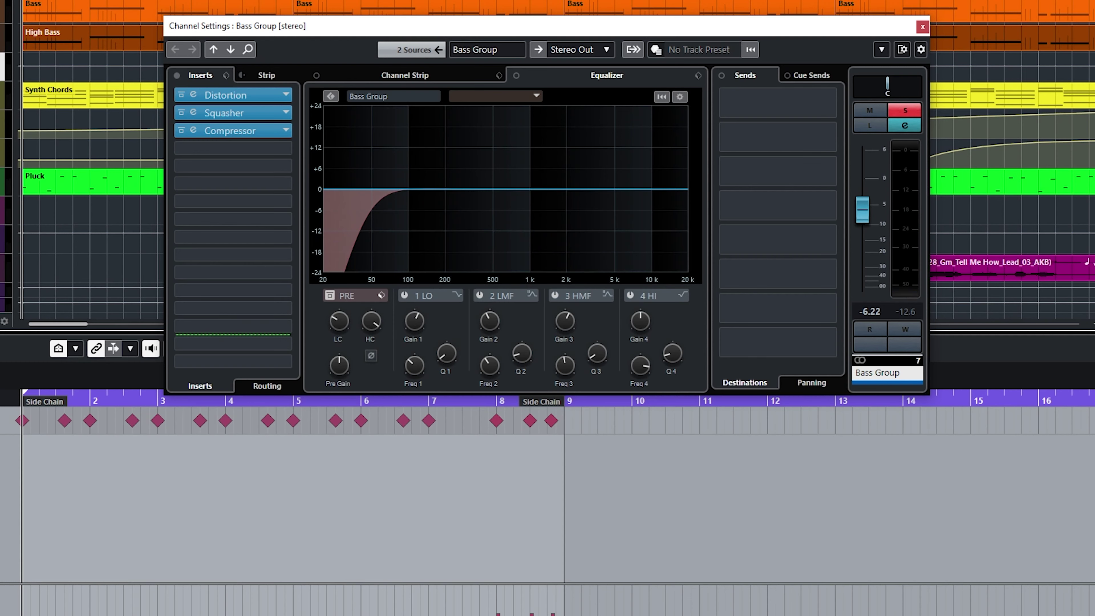
pyautogui.press('space')
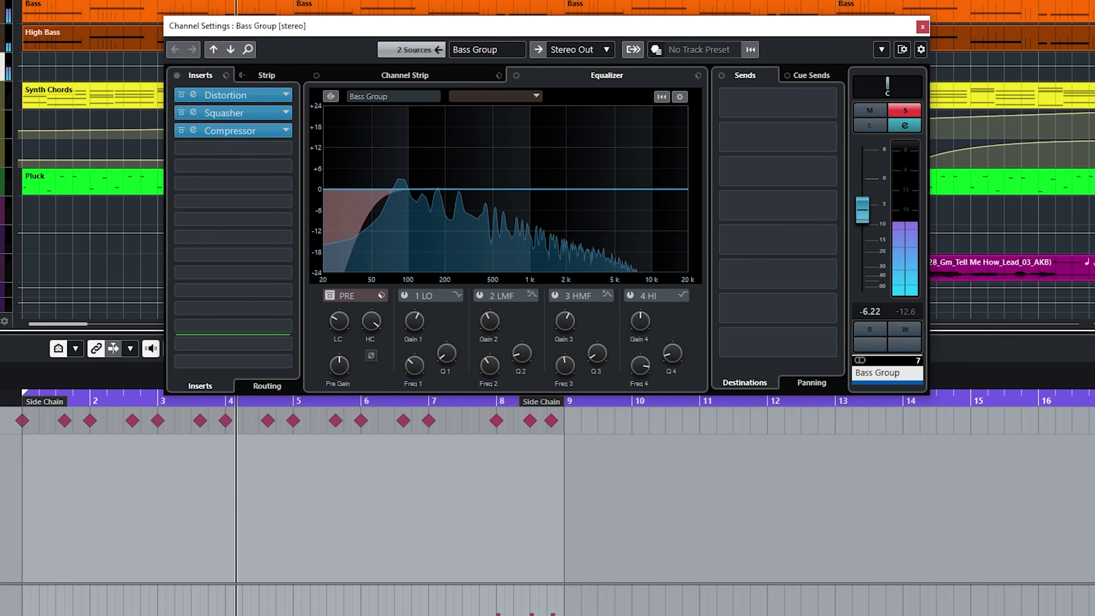
pyautogui.press('space')
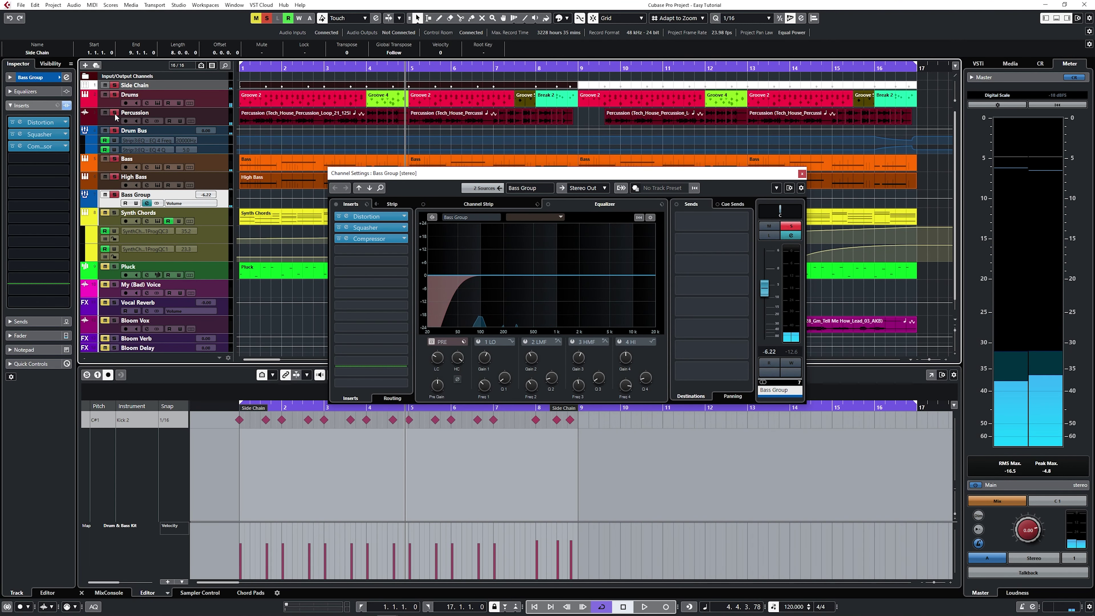
pyautogui.click(644, 607)
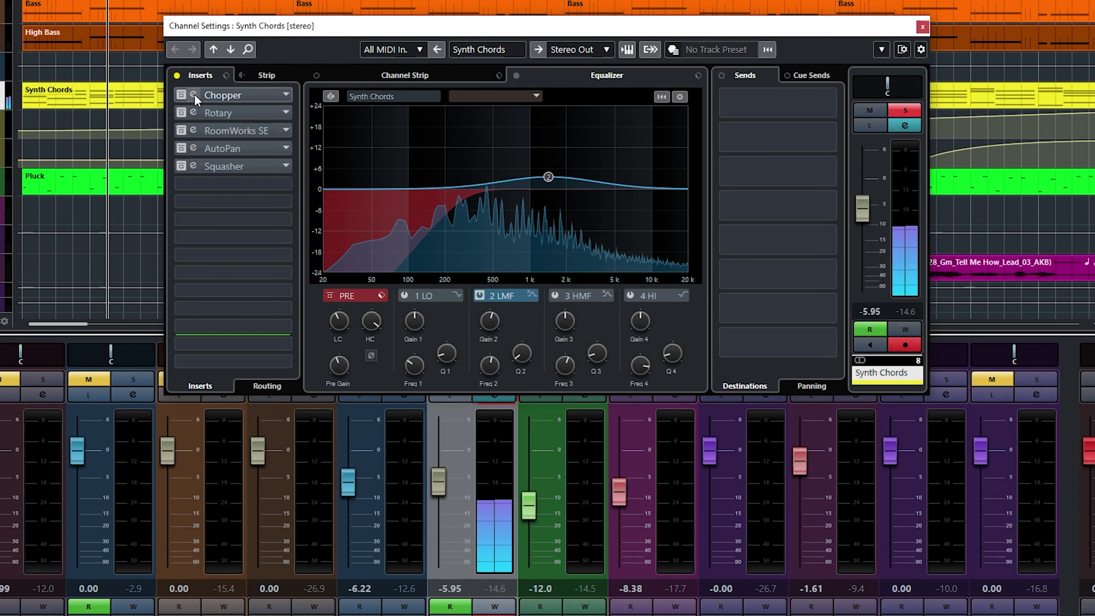
# Step: Activate the Chopper, Rotary and RoomWorks SE inserts on Synth Chords one by one during playback
pyautogui.click(193, 94)
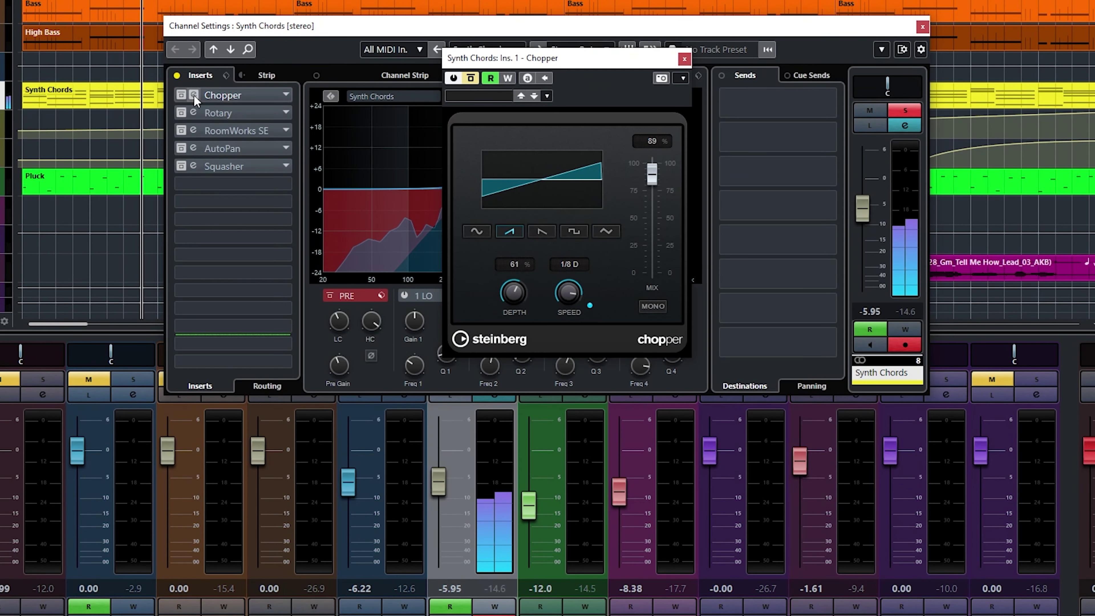
pyautogui.click(472, 78)
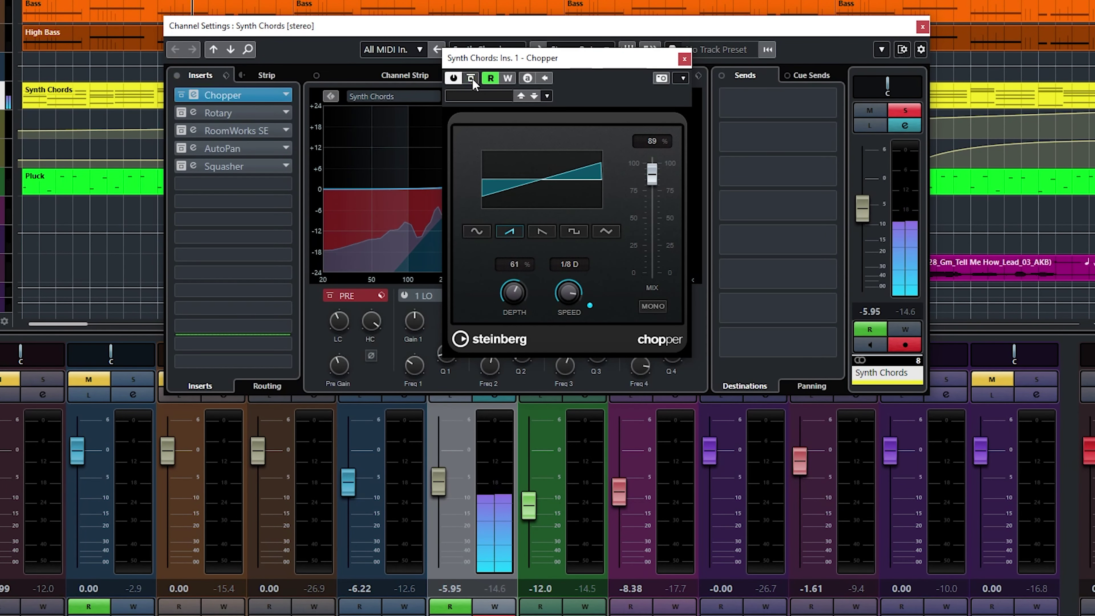
pyautogui.click(194, 112)
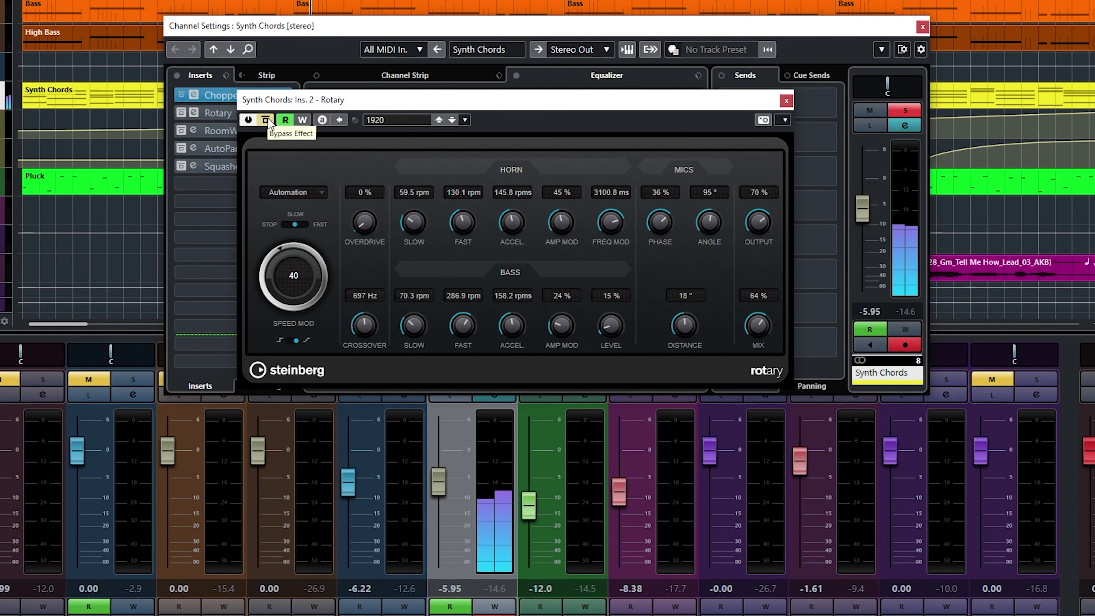
pyautogui.click(268, 121)
pyautogui.click(193, 131)
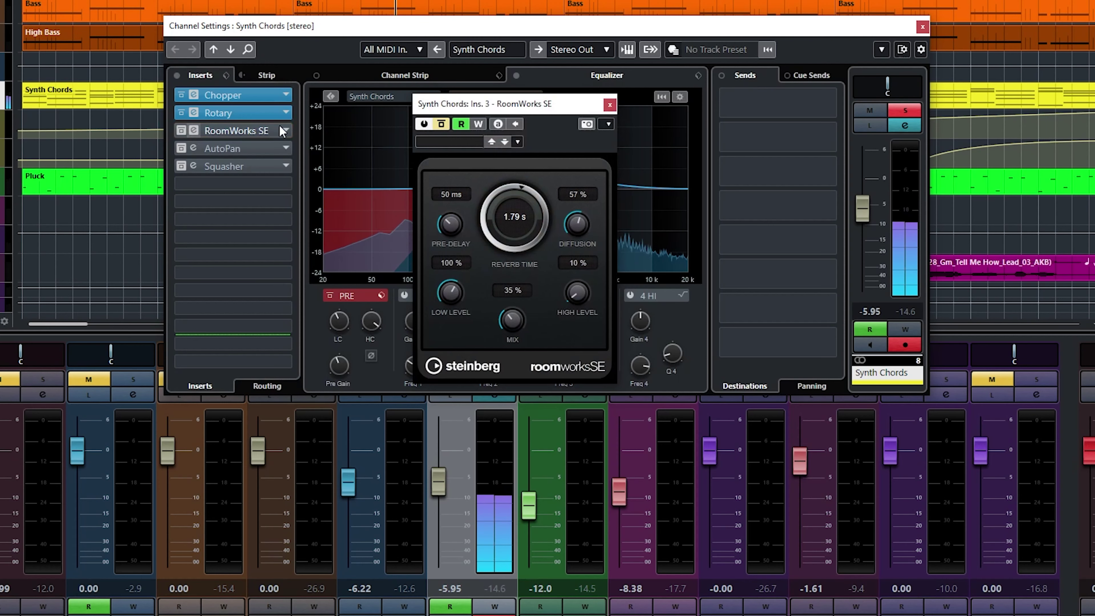
pyautogui.click(441, 124)
# Step: Activate the AutoPan and Squasher inserts on Synth Chords during playback and close the effect editor
pyautogui.click(194, 148)
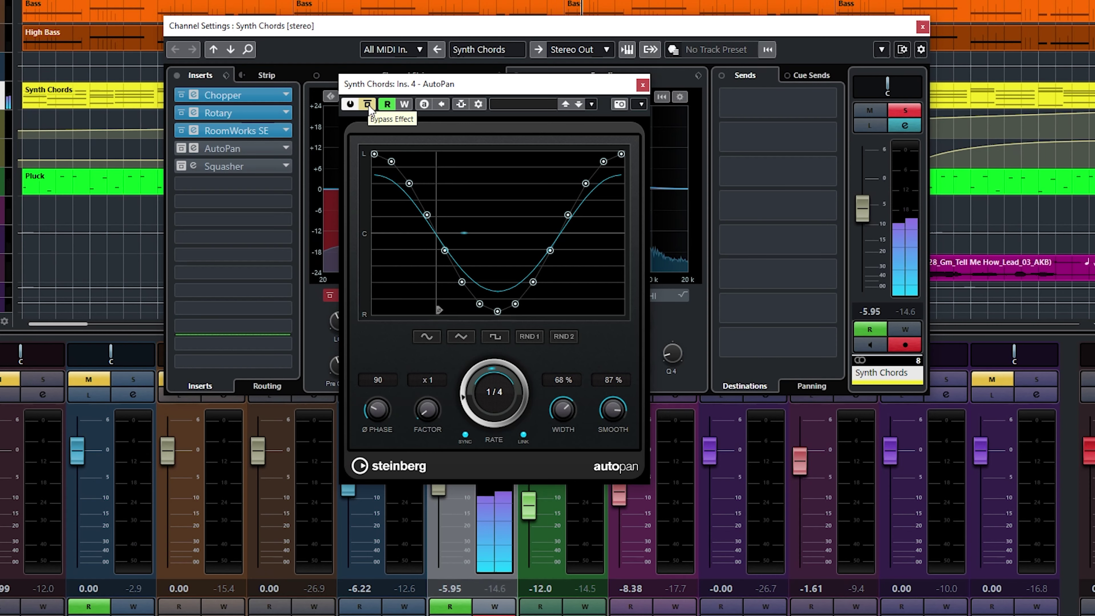
pyautogui.click(368, 105)
pyautogui.click(192, 167)
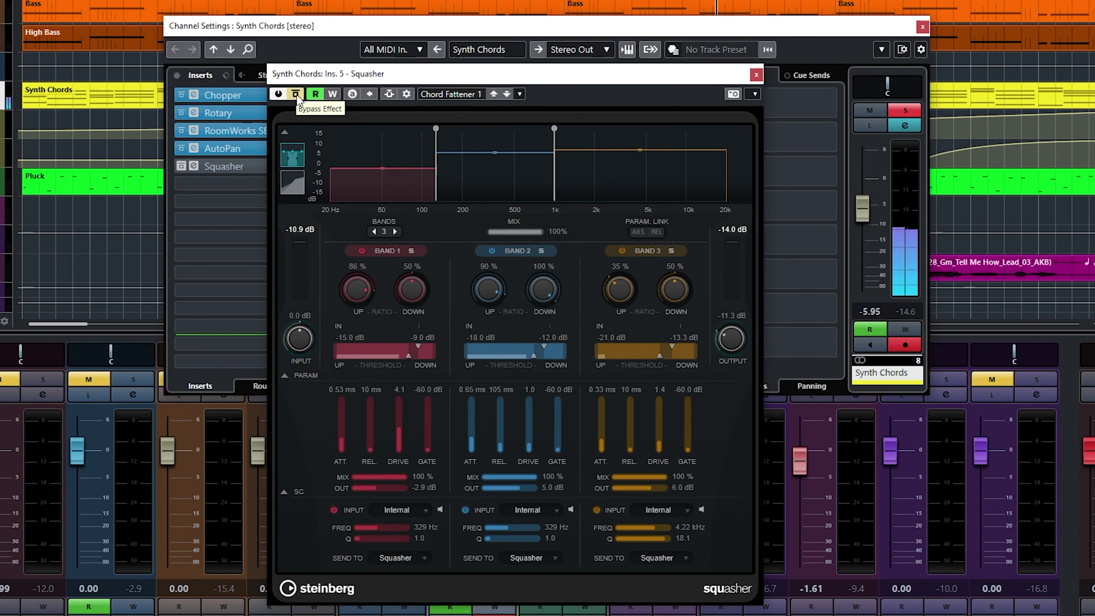
pyautogui.click(296, 95)
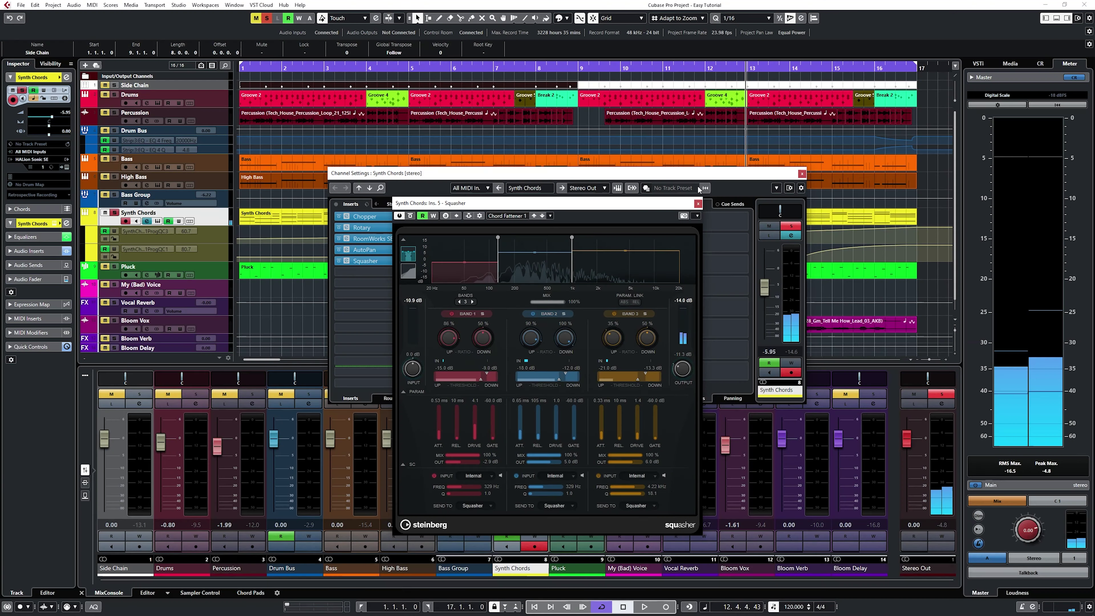
pyautogui.click(757, 75)
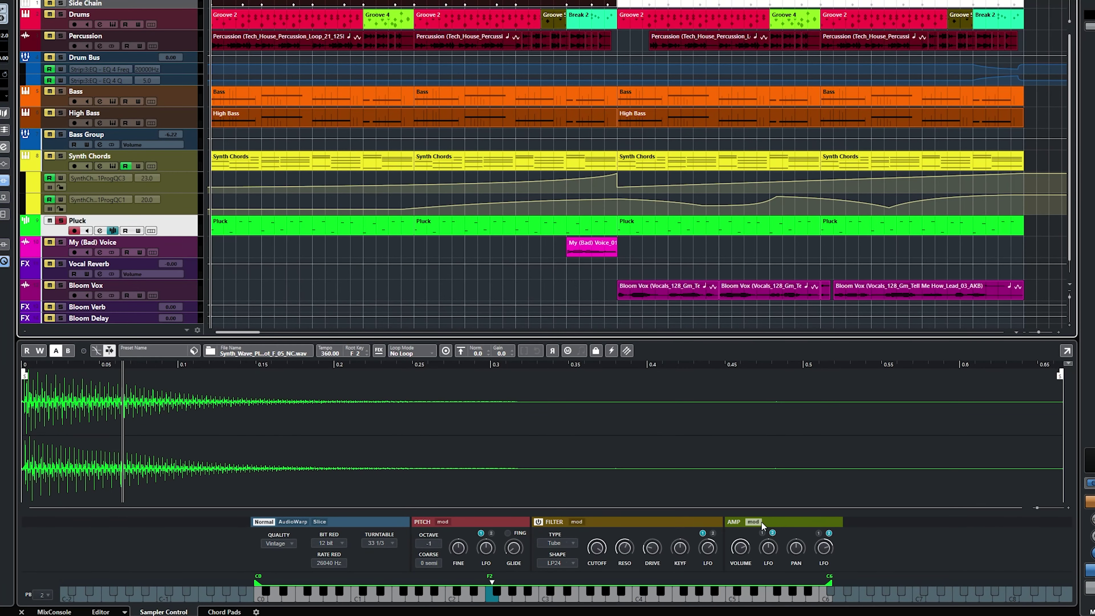
# Step: Show the amp envelope and the second LFO in Pluck's Sampler Control
pyautogui.click(754, 522)
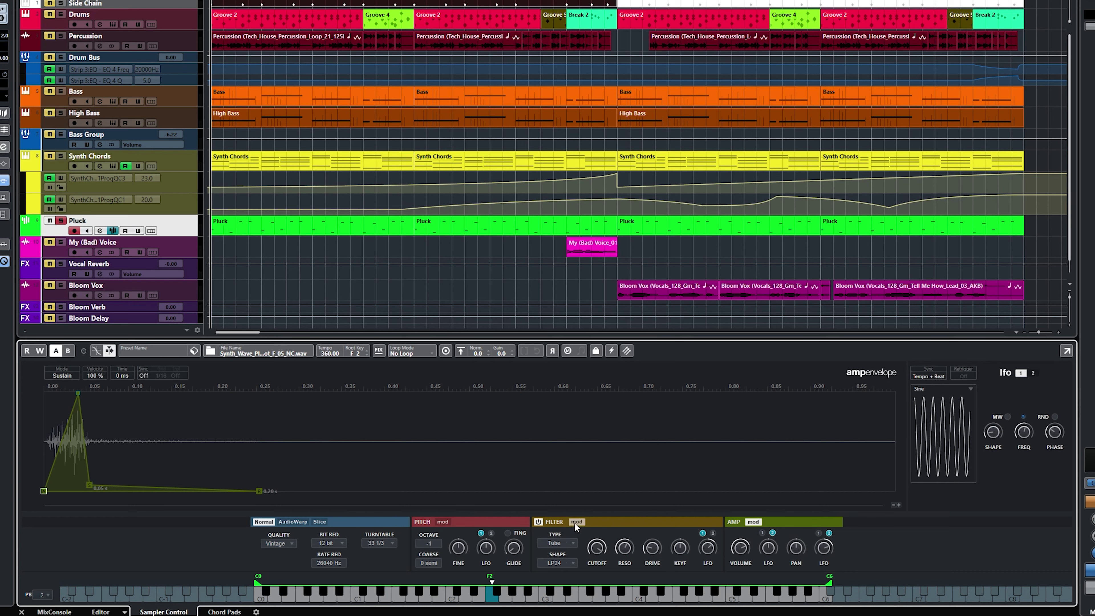
pyautogui.click(1033, 373)
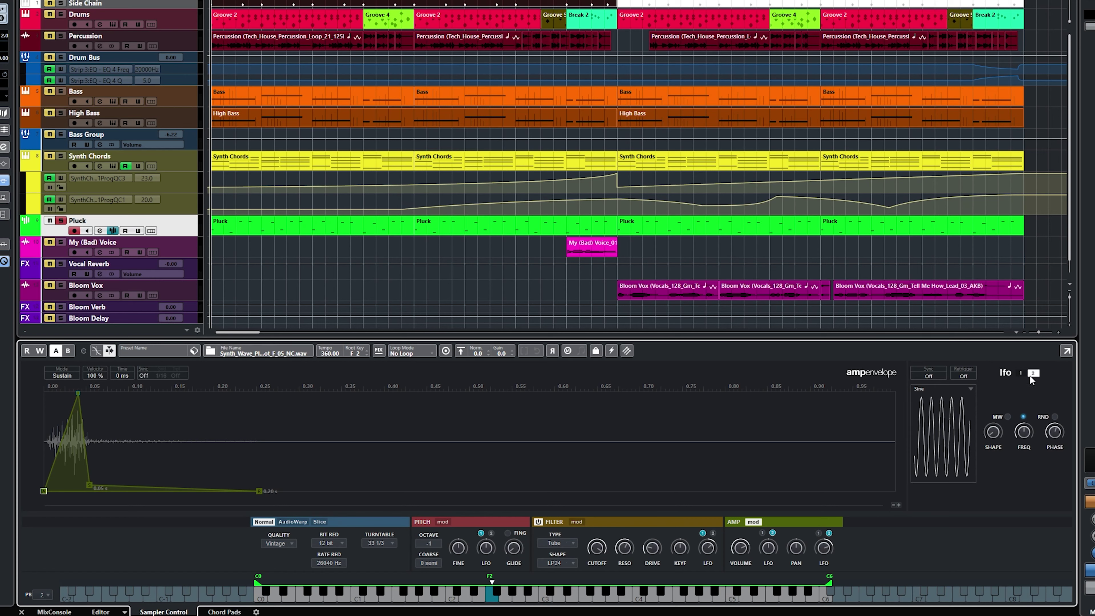
# Step: Show the filter envelope and the first LFO in Pluck's Sampler Control
pyautogui.click(582, 521)
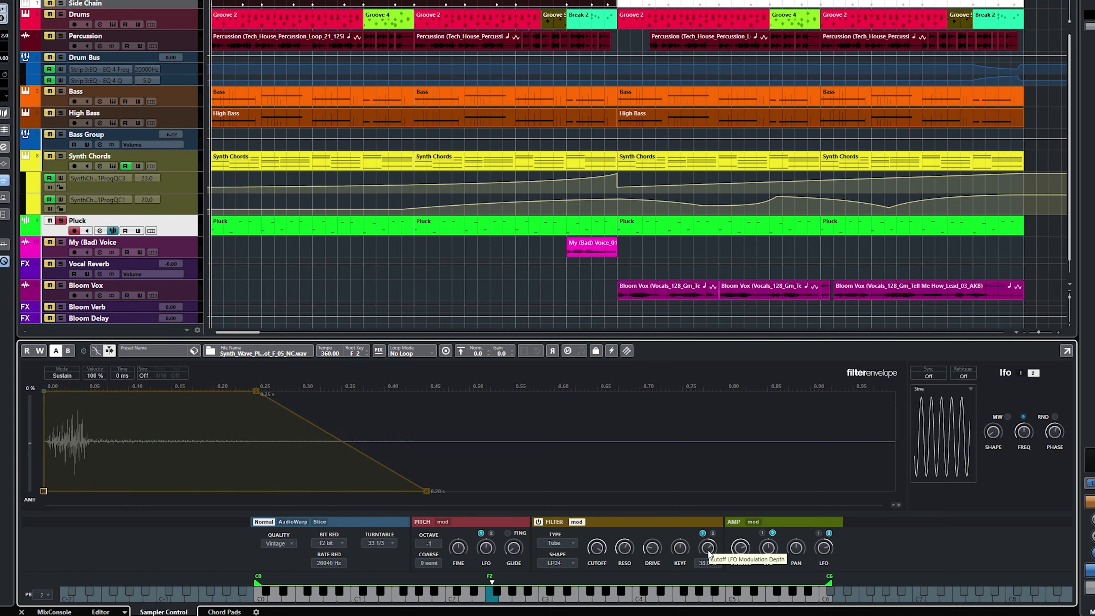
pyautogui.click(1017, 373)
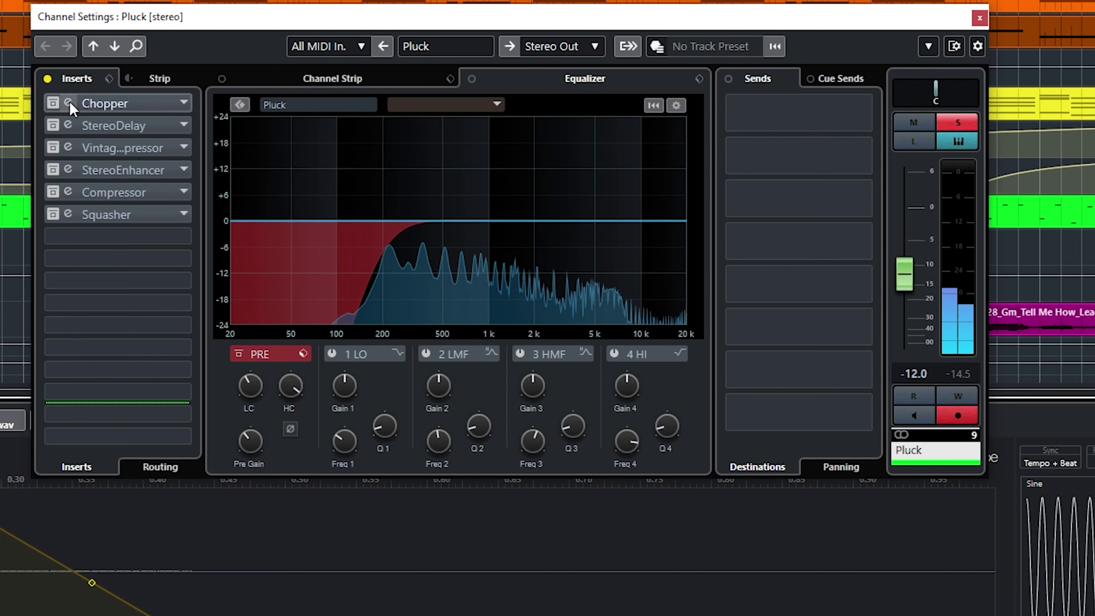
# Step: Activate the Chopper and StereoDelay inserts on the Pluck channel one by one during playback
pyautogui.click(339, 160)
pyautogui.click(69, 104)
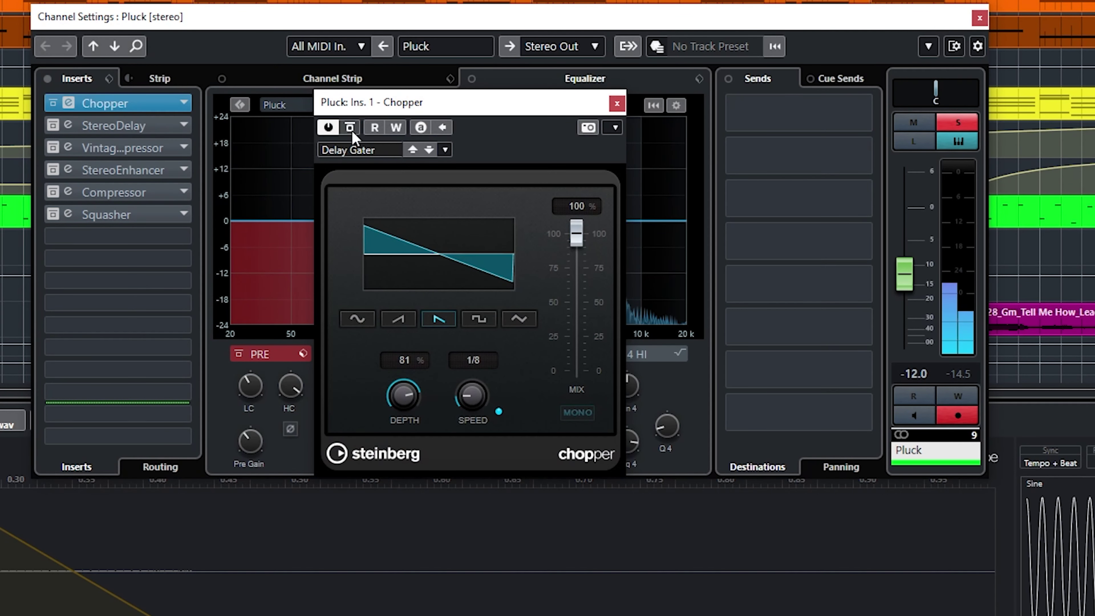
pyautogui.click(66, 124)
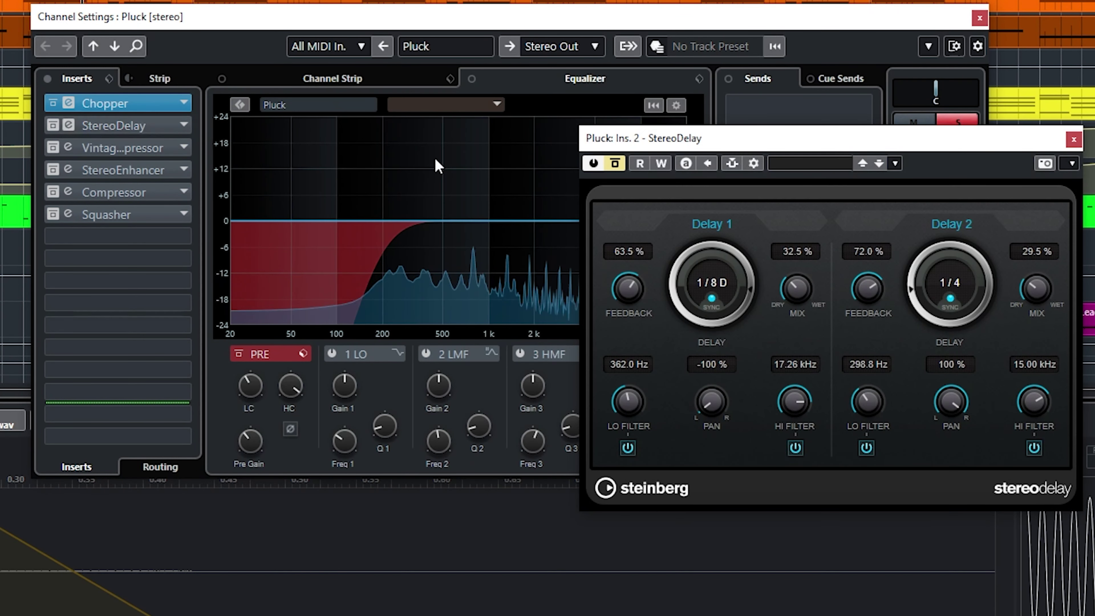
pyautogui.click(620, 166)
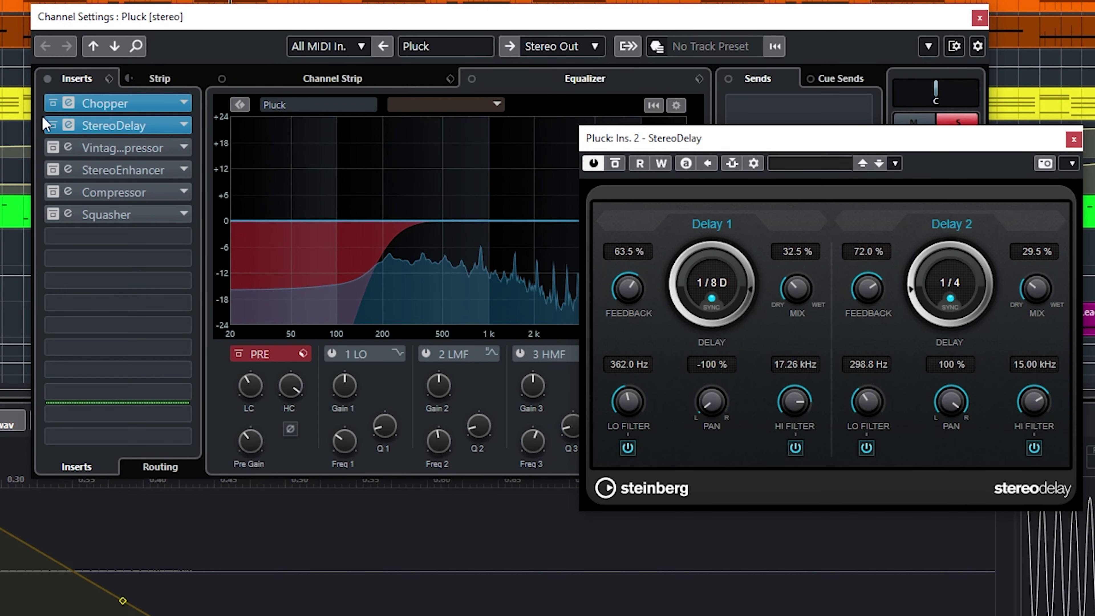
# Step: Activate the VintageCompressor and StereoEnhancer inserts on the Pluck channel during playback
pyautogui.click(69, 148)
pyautogui.click(69, 148)
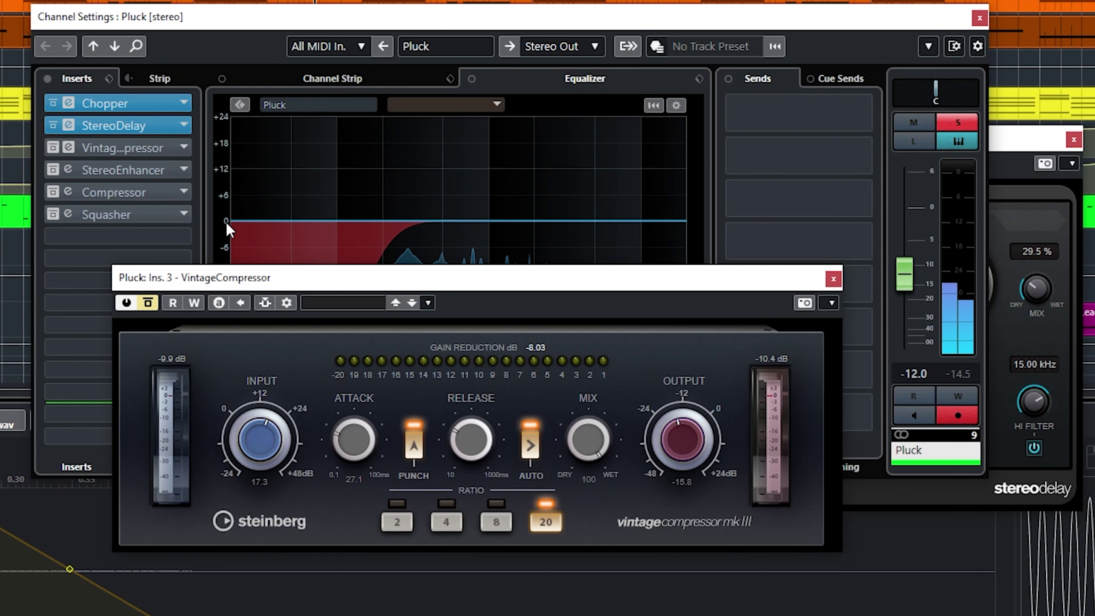
pyautogui.click(148, 303)
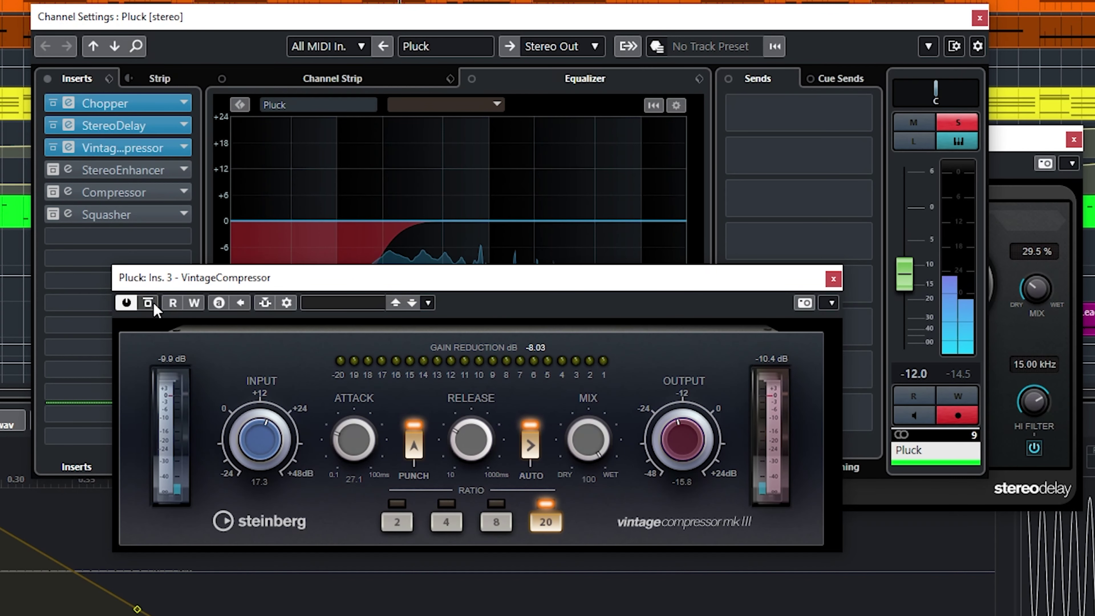
pyautogui.click(68, 169)
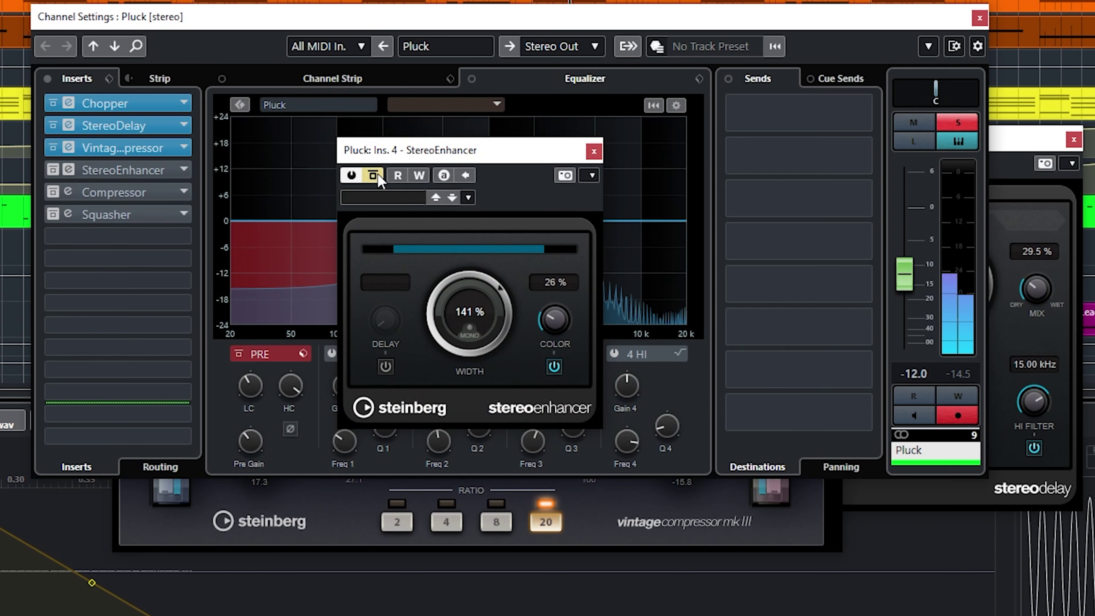
pyautogui.click(373, 175)
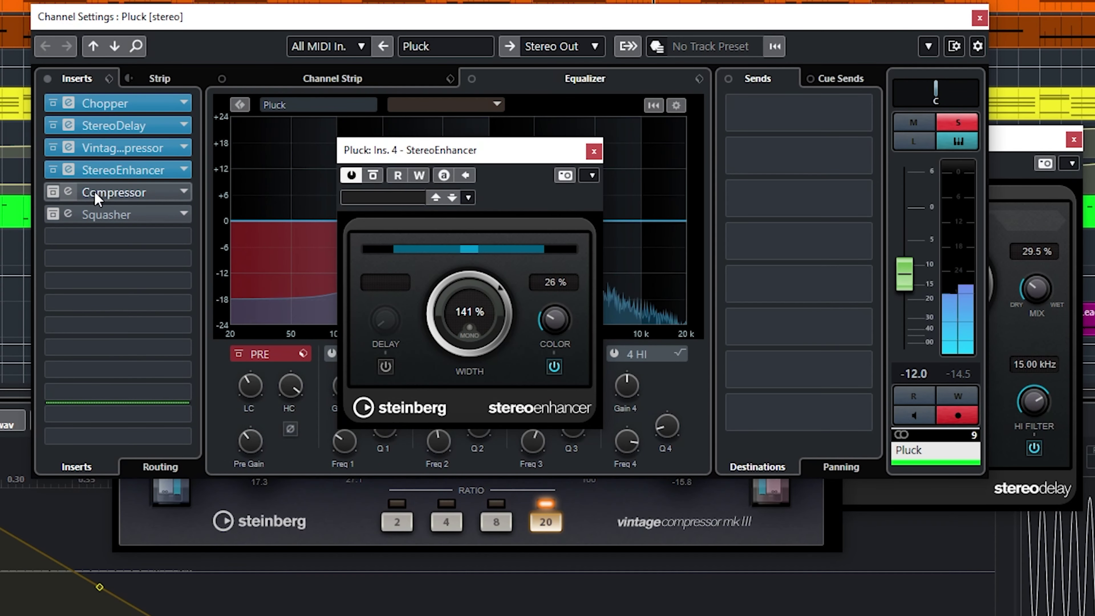
# Step: Activate the side-chained Compressor and the Squasher insert with the Arp Treatment preset on Pluck
pyautogui.click(68, 192)
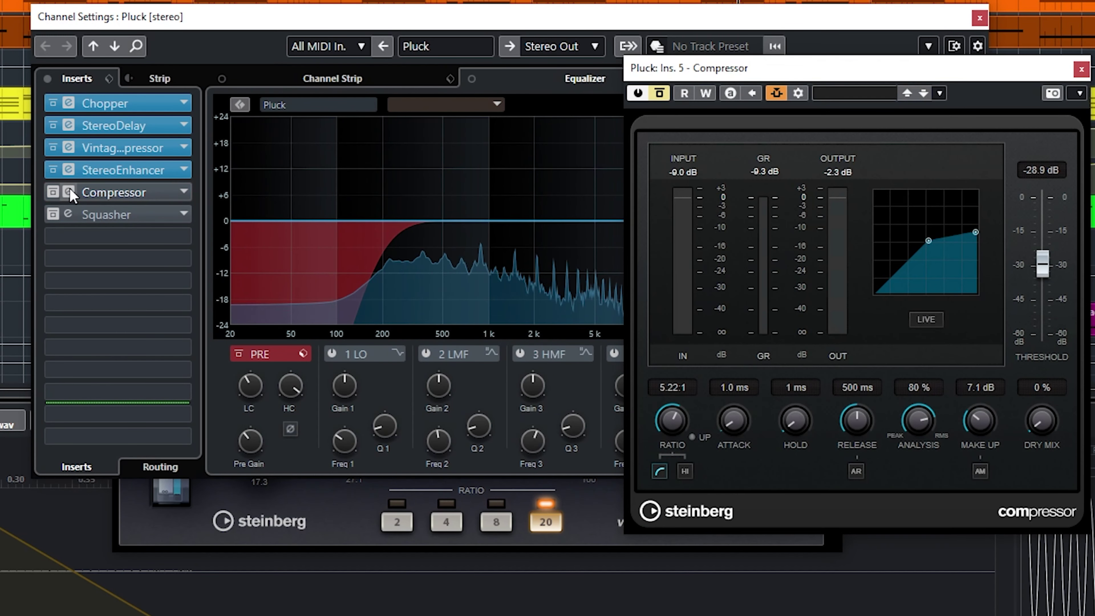
pyautogui.click(659, 93)
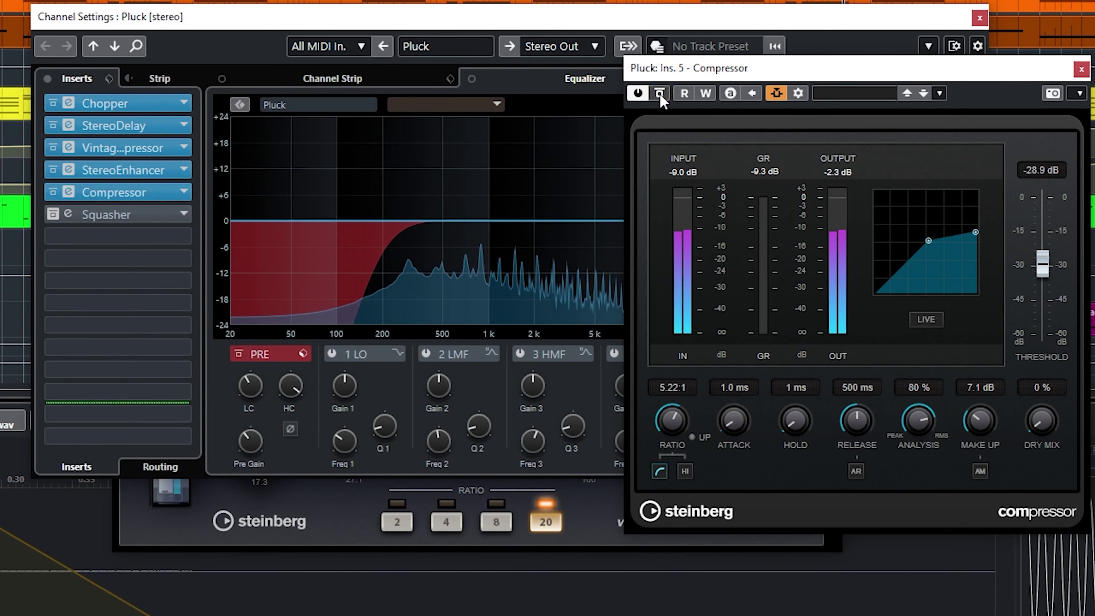
pyautogui.click(68, 215)
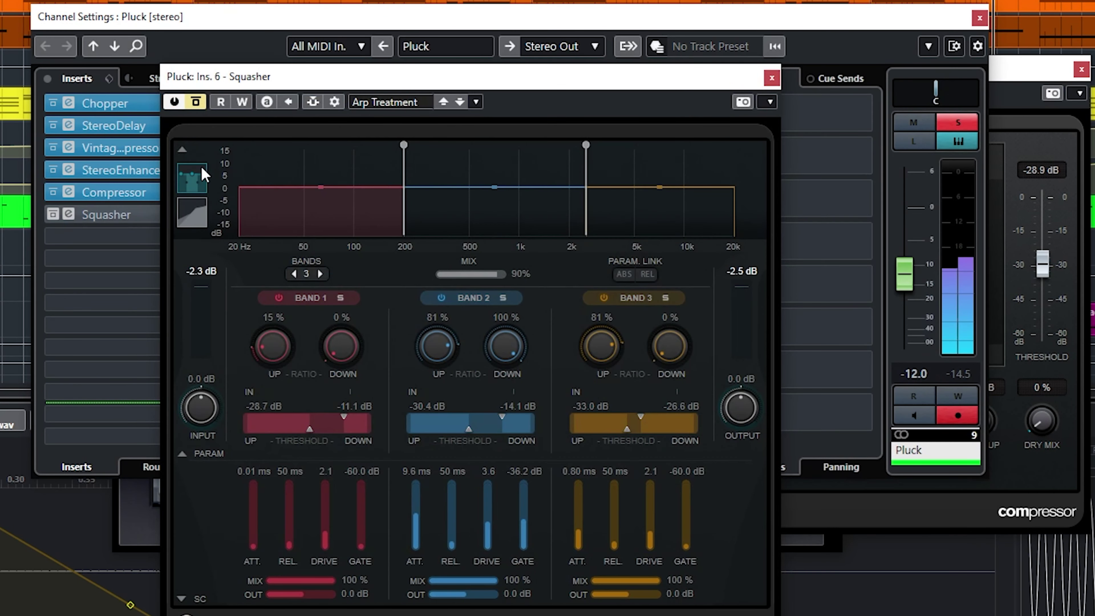
pyautogui.click(198, 103)
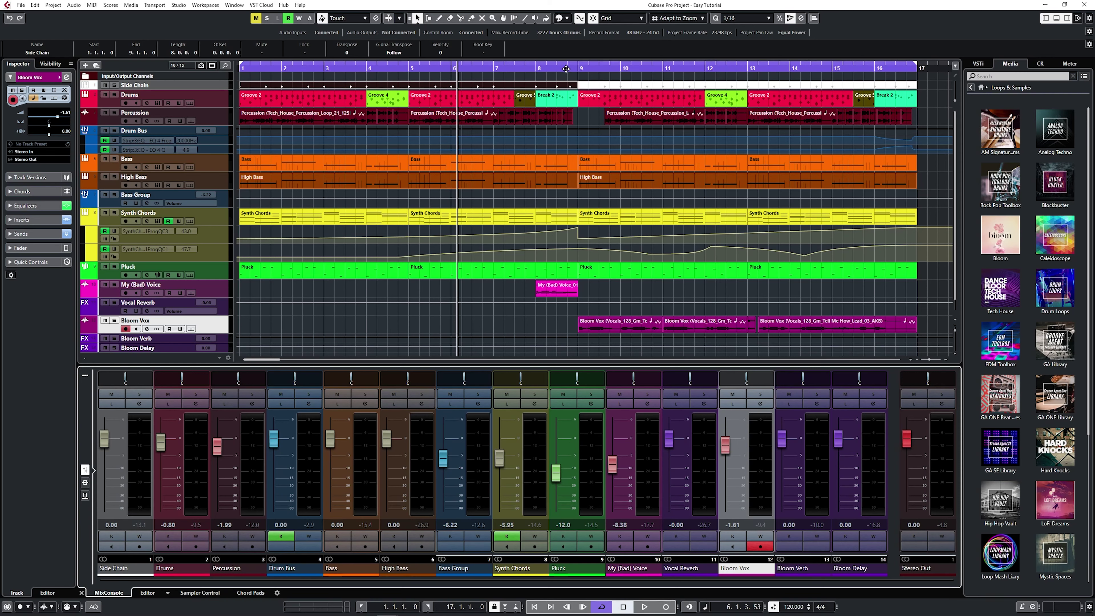
# Step: Play the arrangement from bar 9, solo the Bloom Vox track and open its channel settings
pyautogui.doubleClick(581, 71)
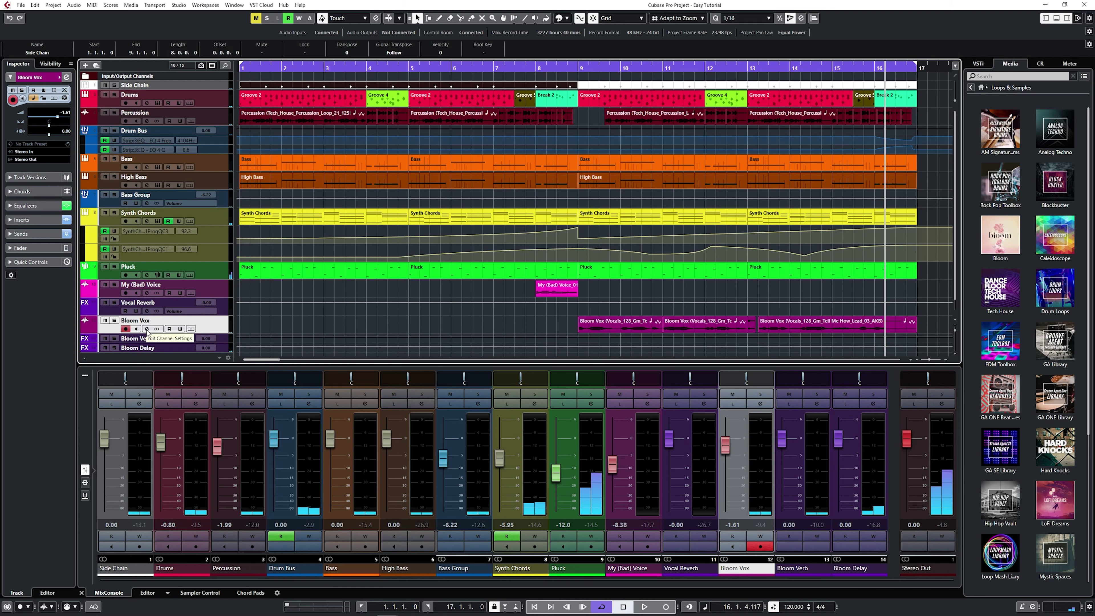
pyautogui.click(114, 322)
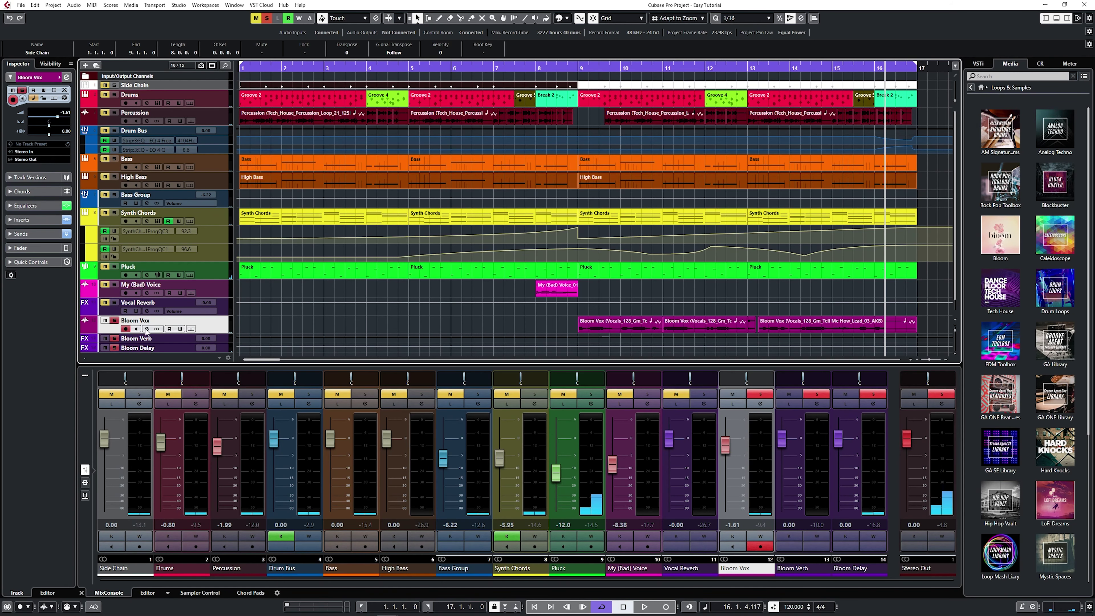
pyautogui.click(146, 328)
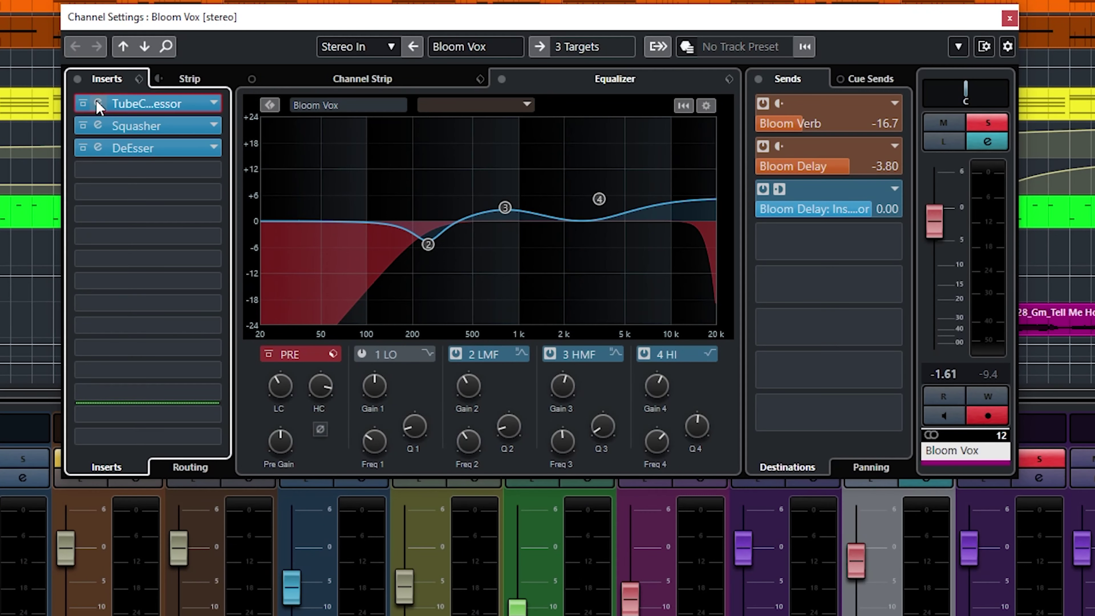
# Step: Examine the Tube Compressor, Squasher and DeEsser insert settings on Bloom Vox one after another
pyautogui.click(346, 216)
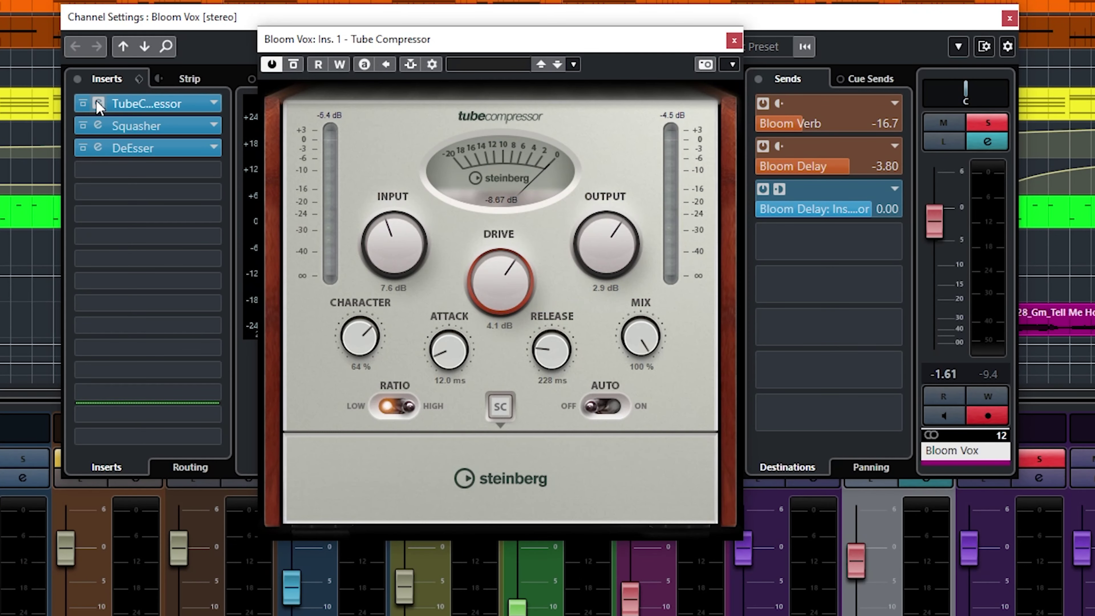
pyautogui.click(98, 106)
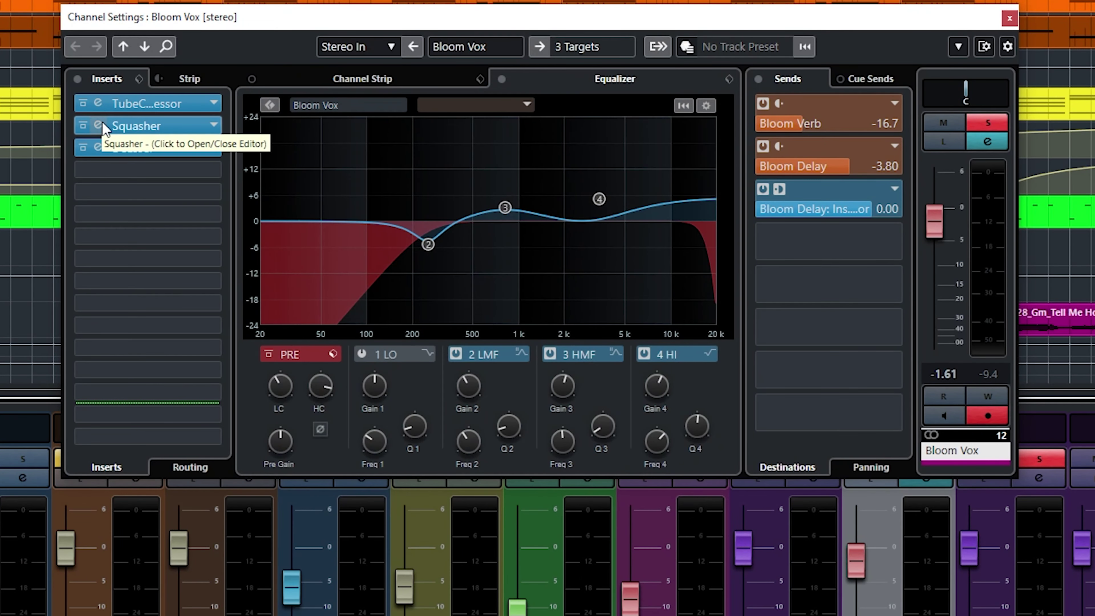
pyautogui.click(100, 125)
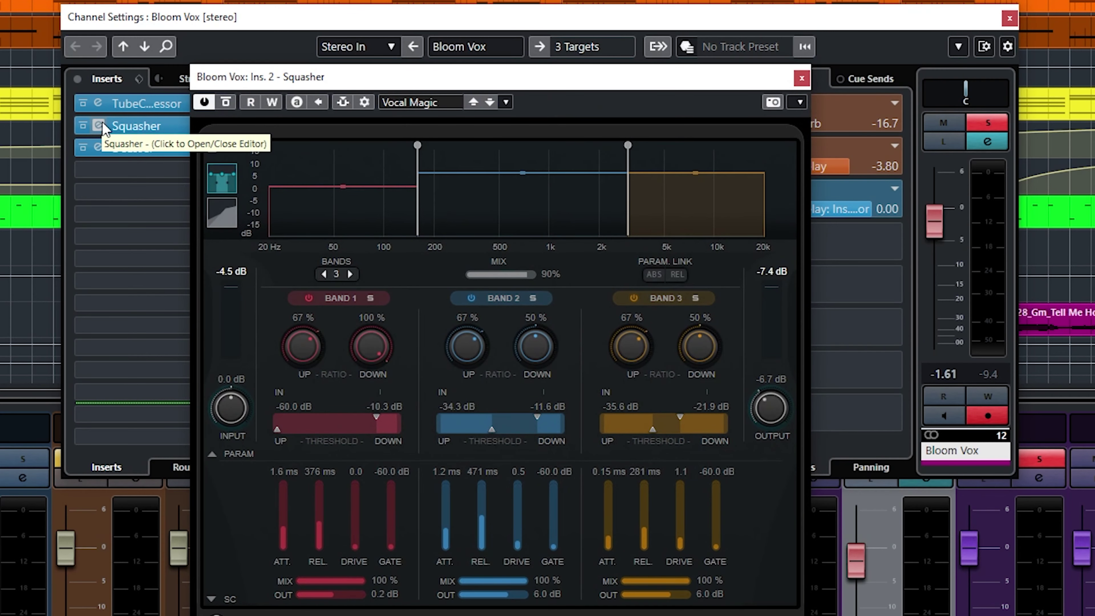
pyautogui.click(103, 126)
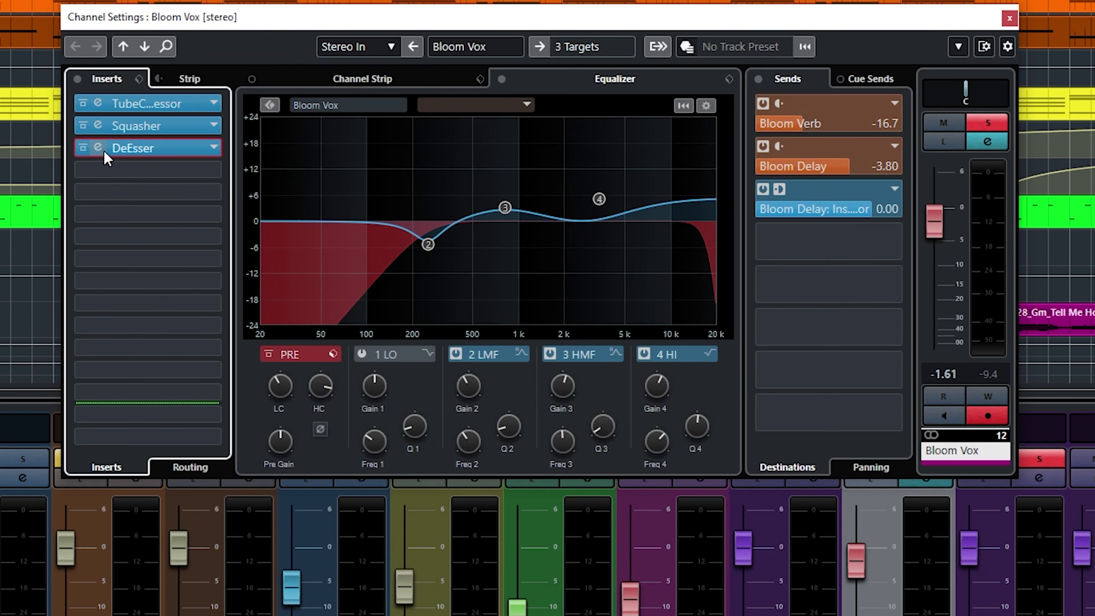
pyautogui.click(104, 151)
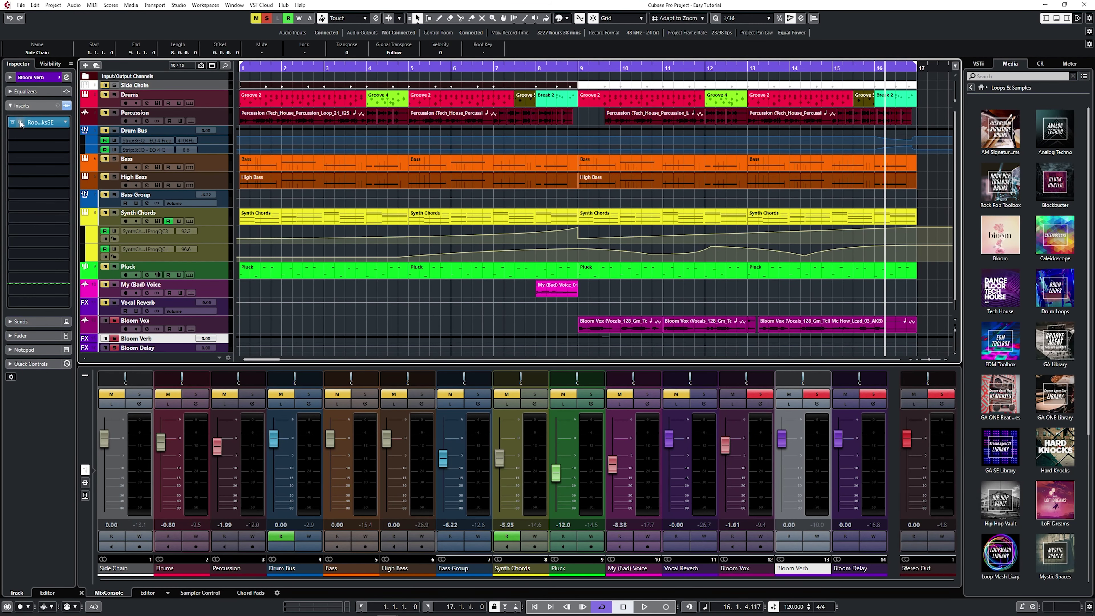
# Step: Examine the RoomWorks SE settings on Bloom Verb and the PingPongDelay settings on Bloom Delay
pyautogui.click(20, 123)
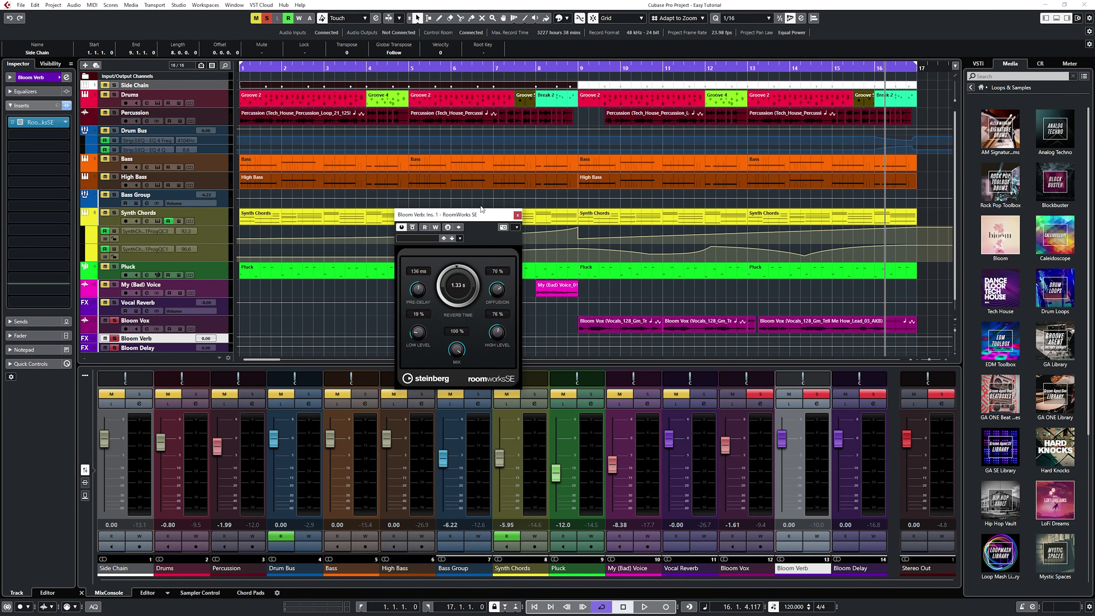
pyautogui.click(517, 215)
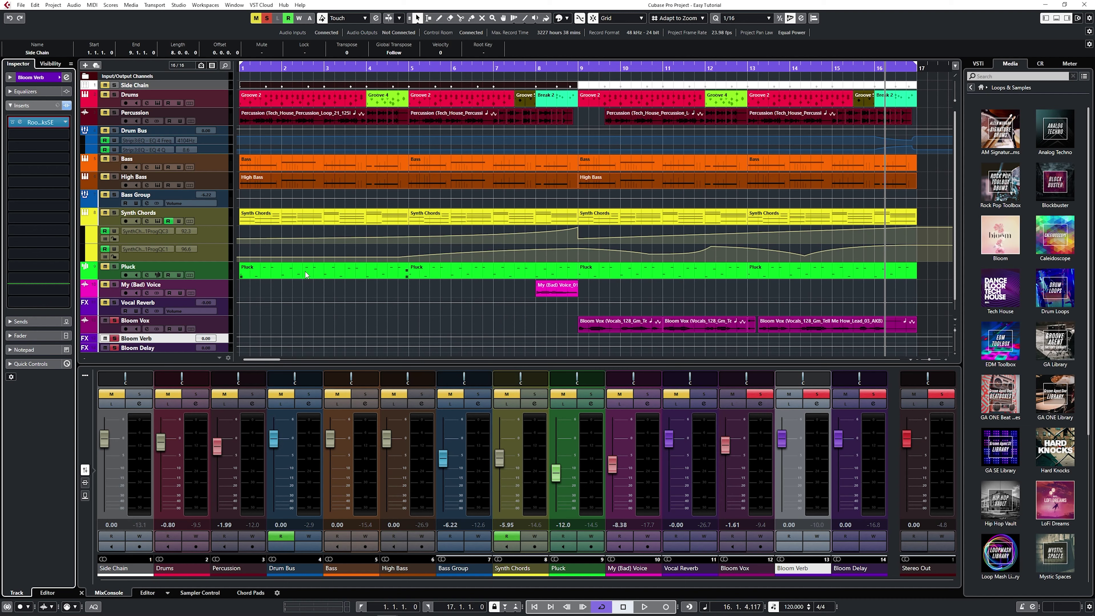
pyautogui.click(170, 347)
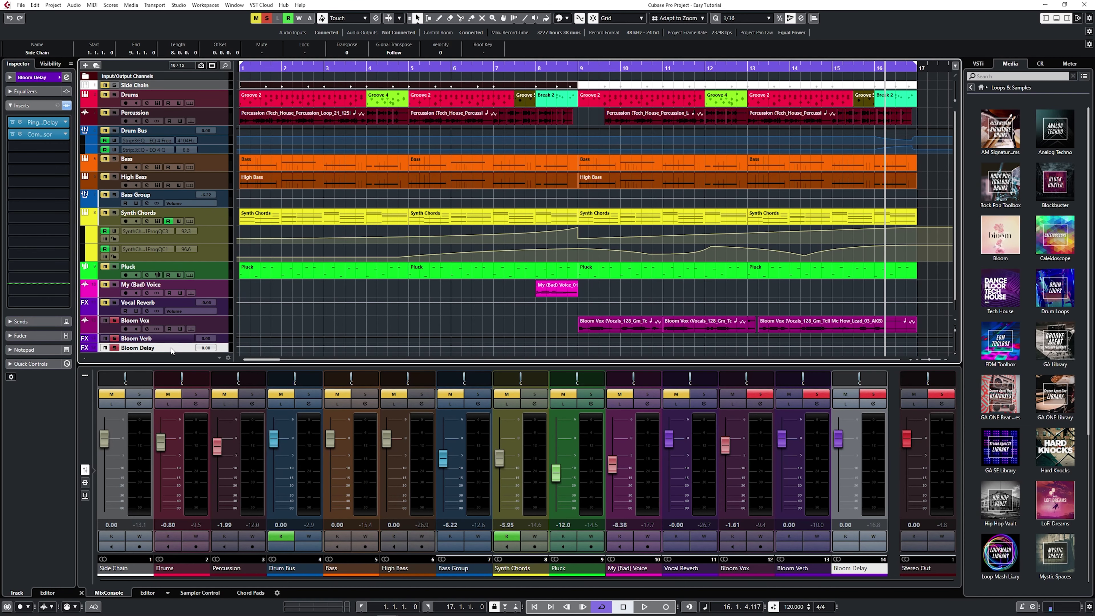
pyautogui.click(21, 122)
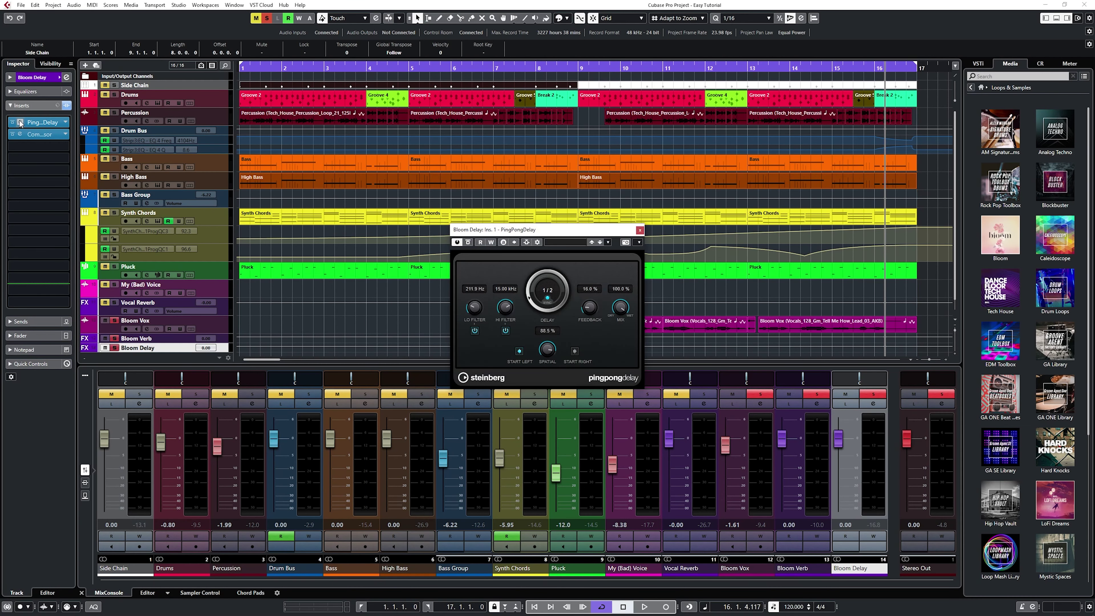
pyautogui.click(640, 231)
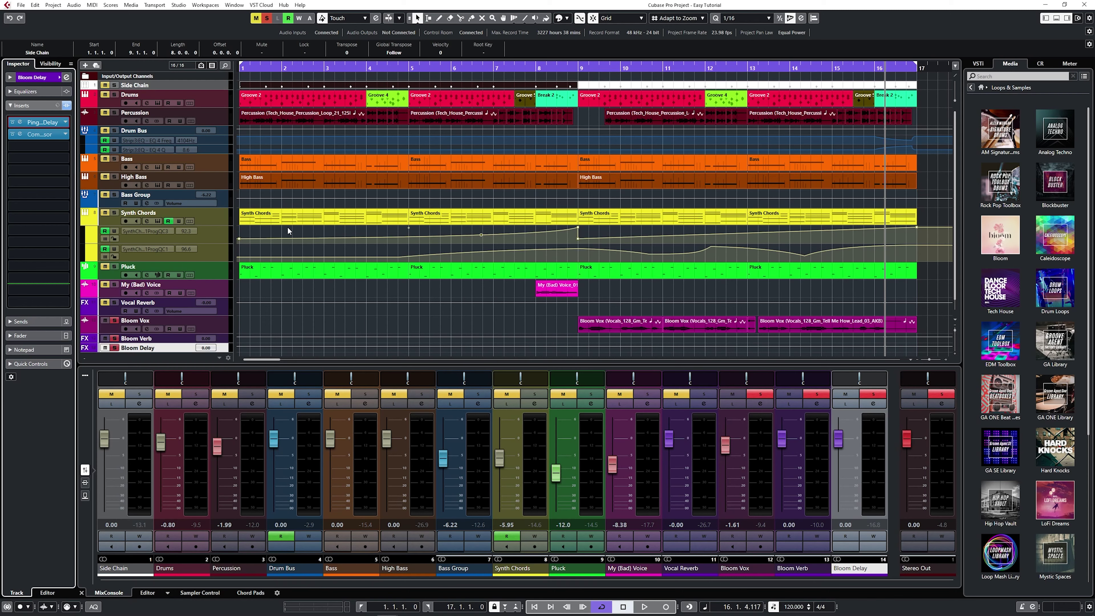
# Step: Open the Compressor on Bloom Delay and examine its side-chain setup
pyautogui.click(20, 134)
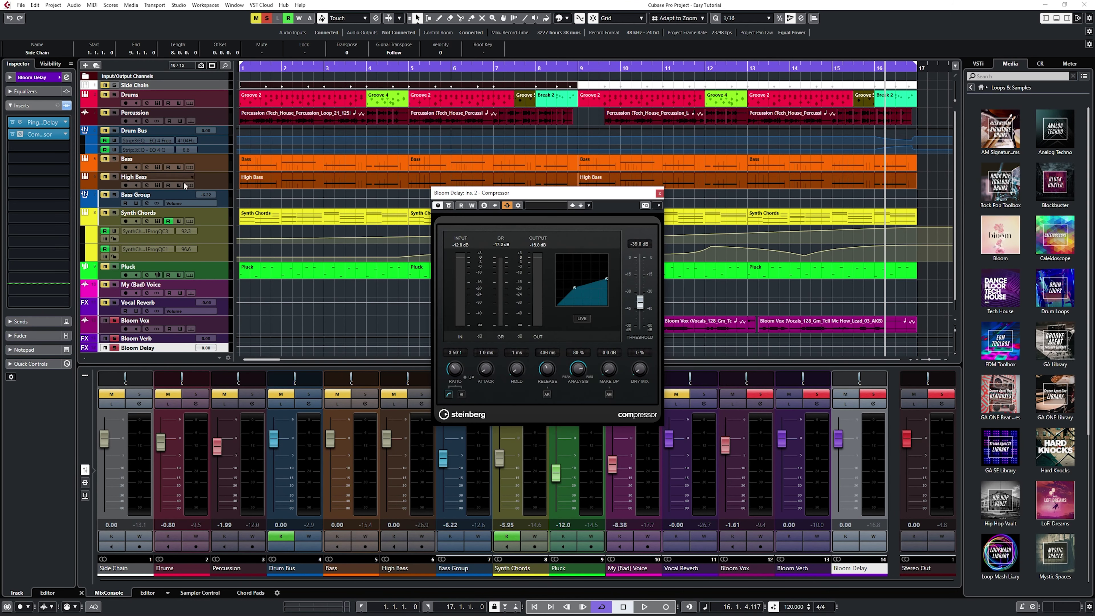
pyautogui.click(509, 206)
pyautogui.click(507, 221)
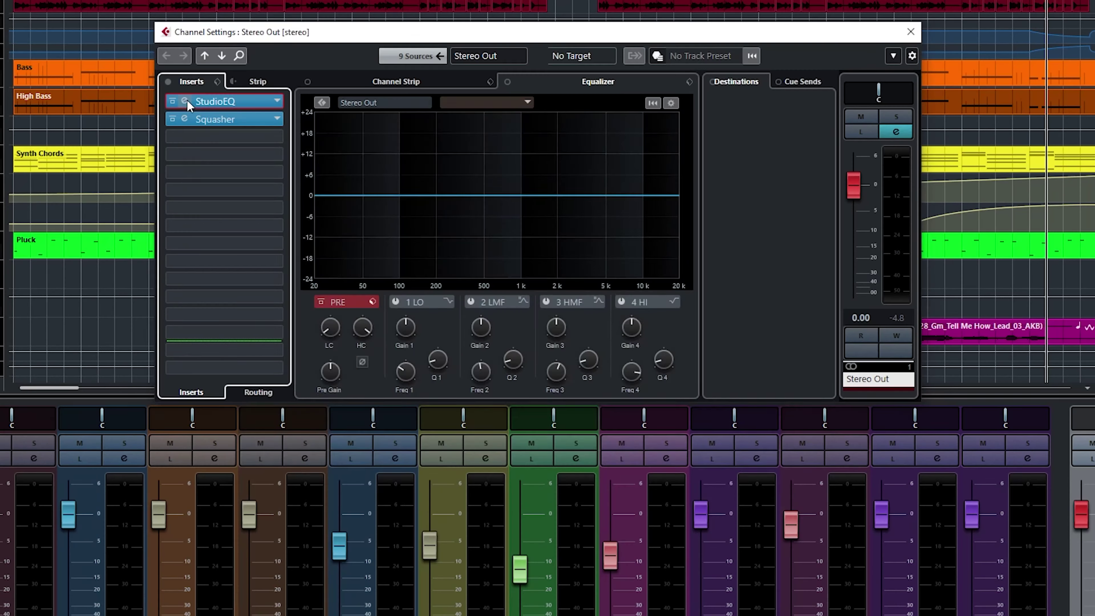
# Step: Examine the StudioEQ and Squasher insert settings on the Stereo Out channel
pyautogui.click(186, 101)
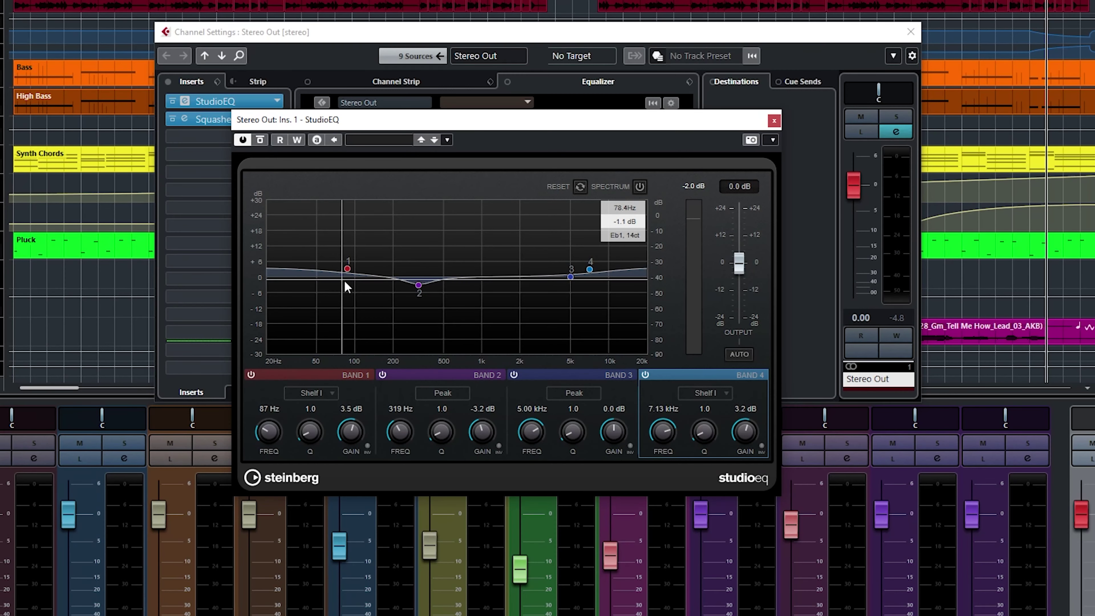
pyautogui.click(774, 121)
pyautogui.click(184, 119)
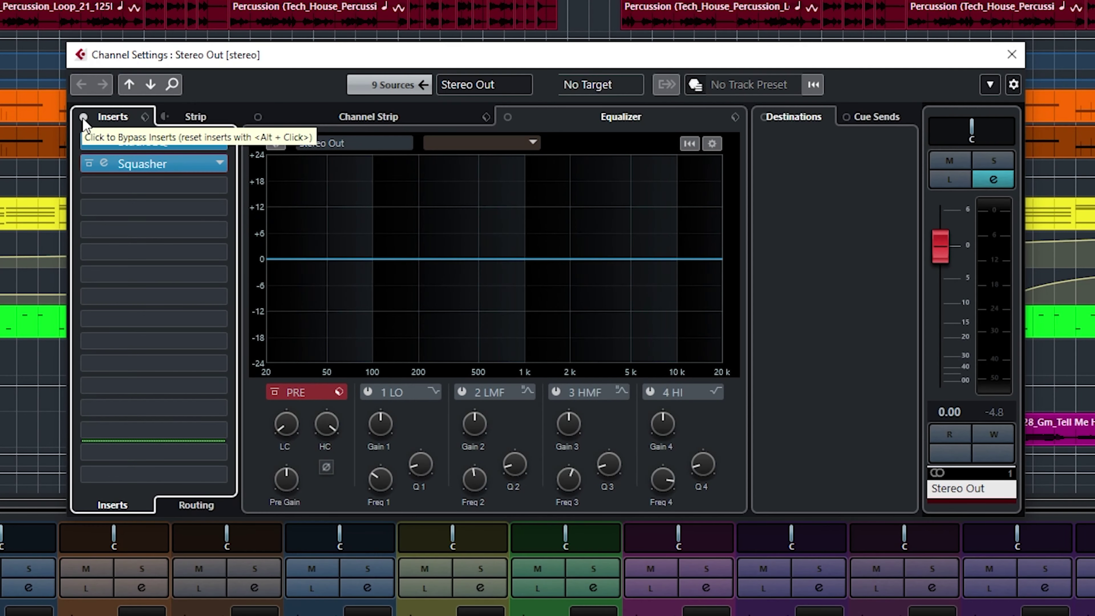
# Step: Play the mix and compare Stereo Out with all its inserts bypassed and active, leaving them active
pyautogui.click(83, 118)
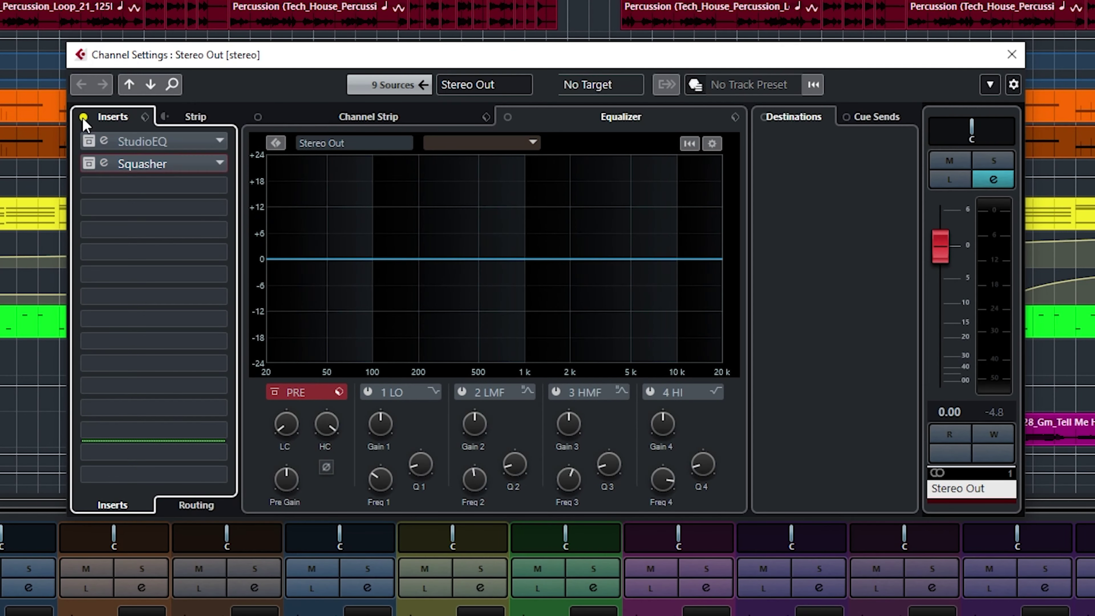
pyautogui.click(83, 118)
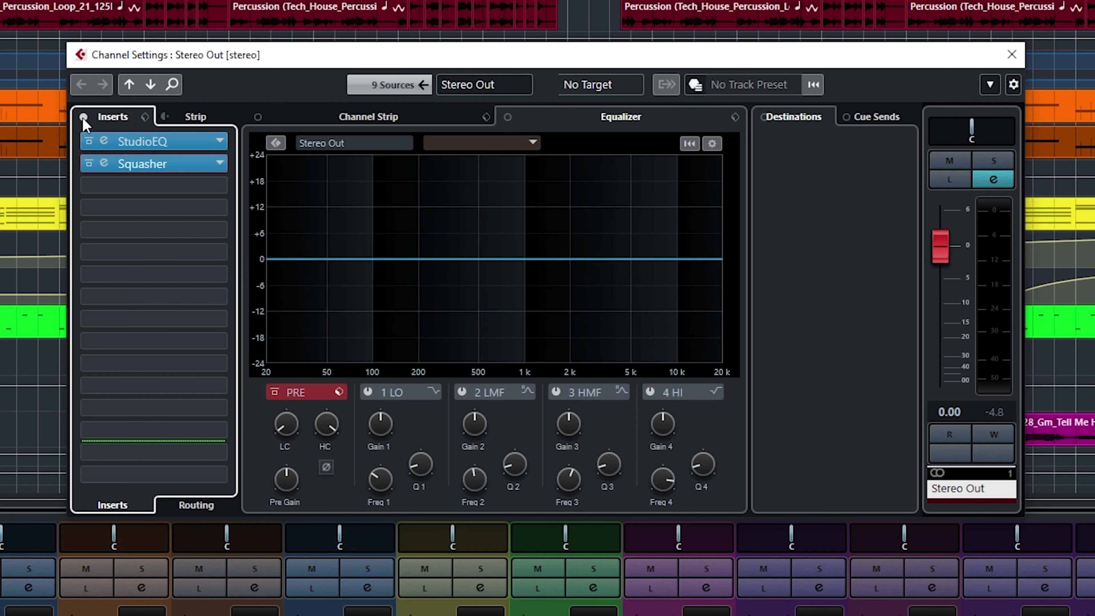
pyautogui.click(83, 117)
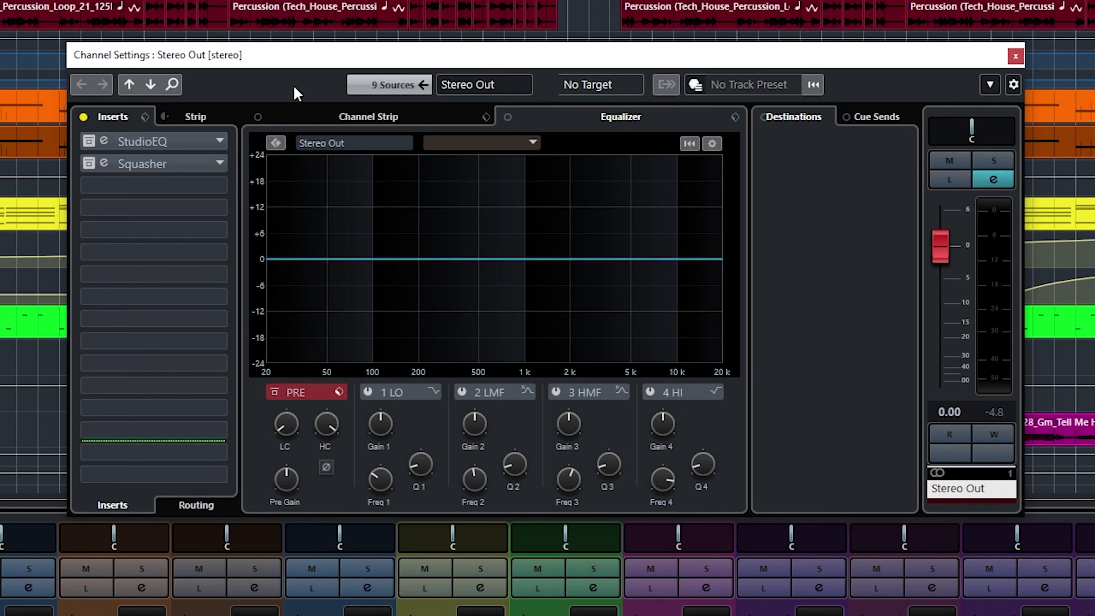
pyautogui.press('space')
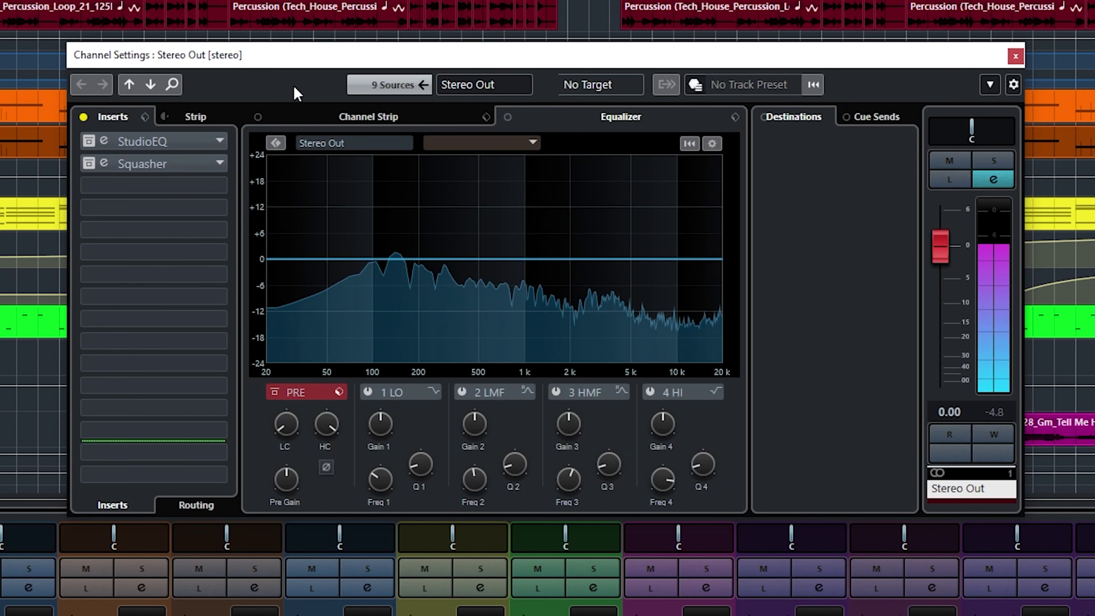
pyautogui.click(82, 116)
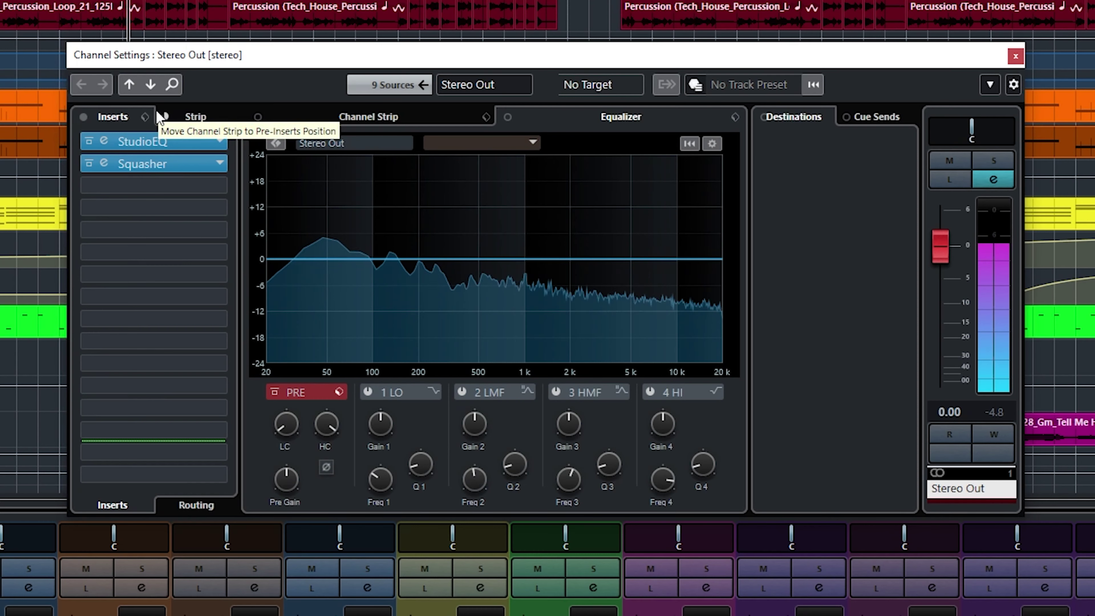
pyautogui.click(84, 117)
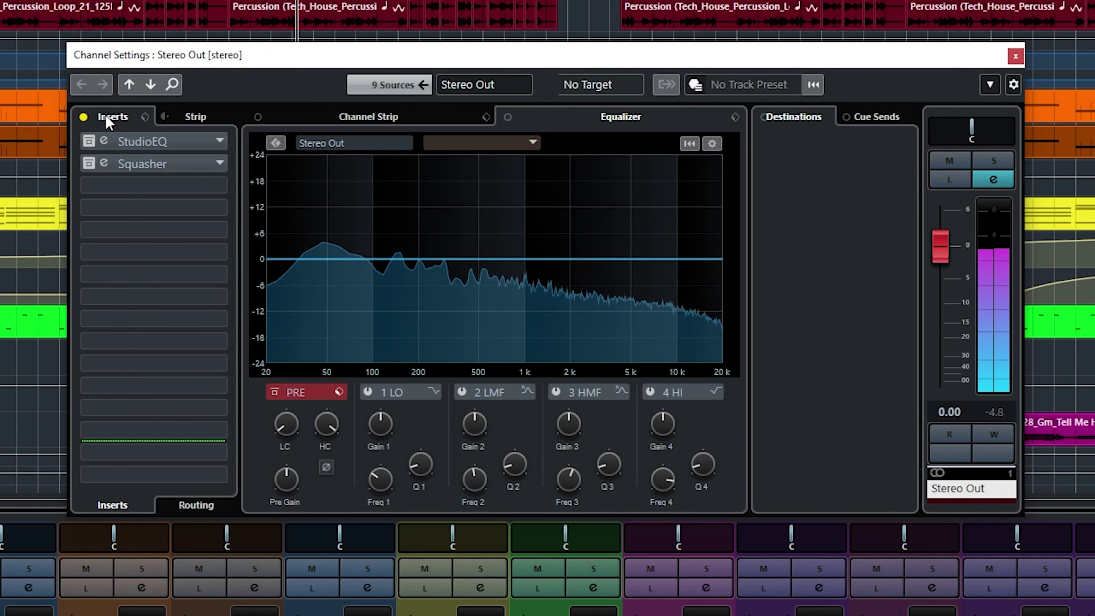
pyautogui.click(83, 117)
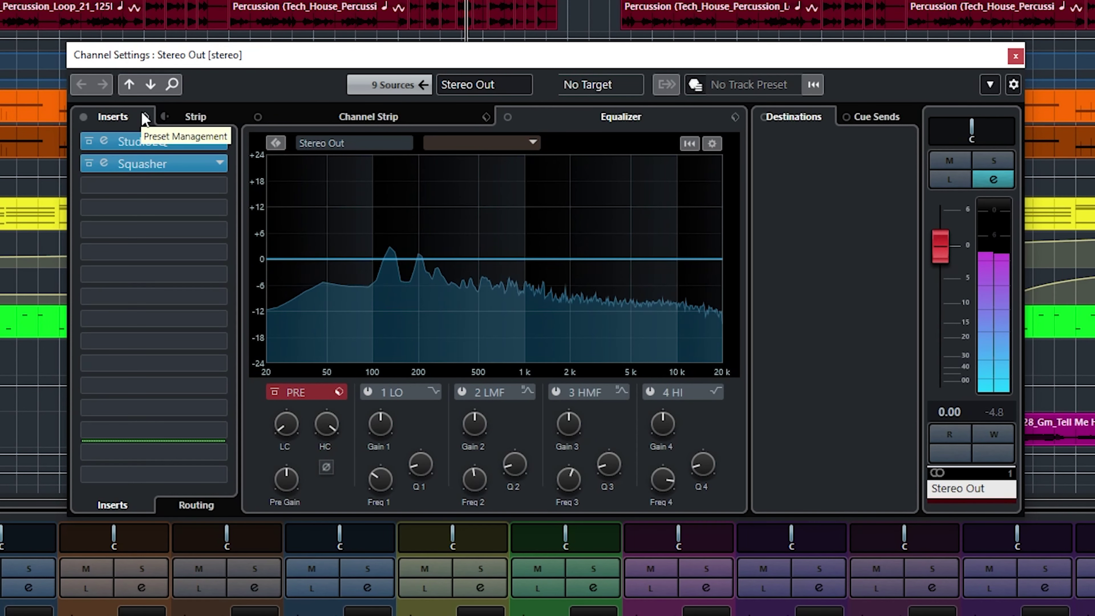